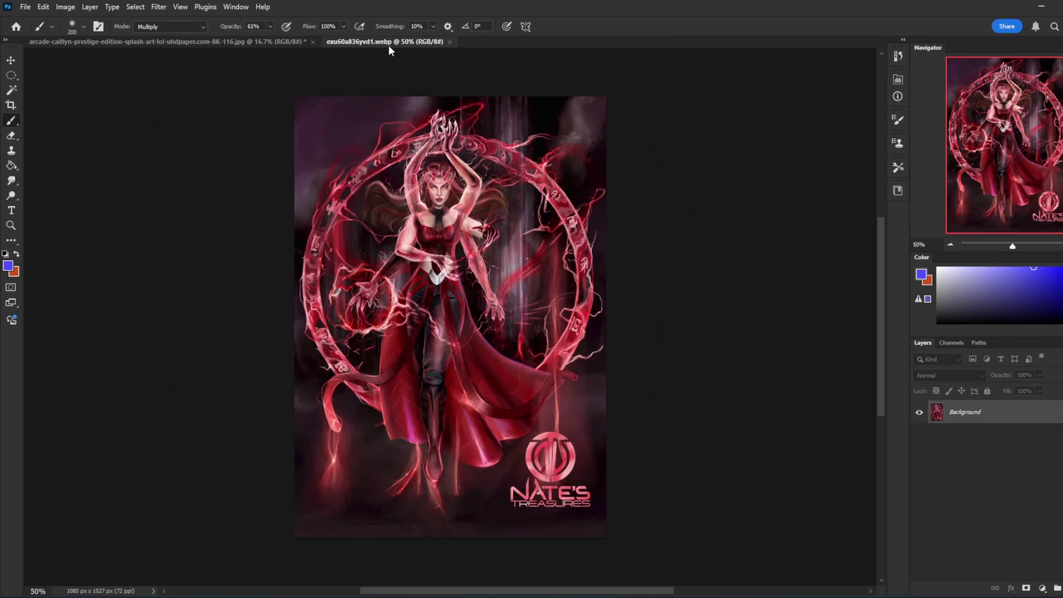
# - Reduce the brush size to 90 px in the exu60a836yvd1.webp document, and return to the arcade Caitlyn splash-art document
pyautogui.click(391, 44)
pyautogui.press('[')
pyautogui.press('[')
pyautogui.press('[')
pyautogui.press('[')
pyautogui.press('[')
pyautogui.click(728, 190)
pyautogui.click(209, 41)
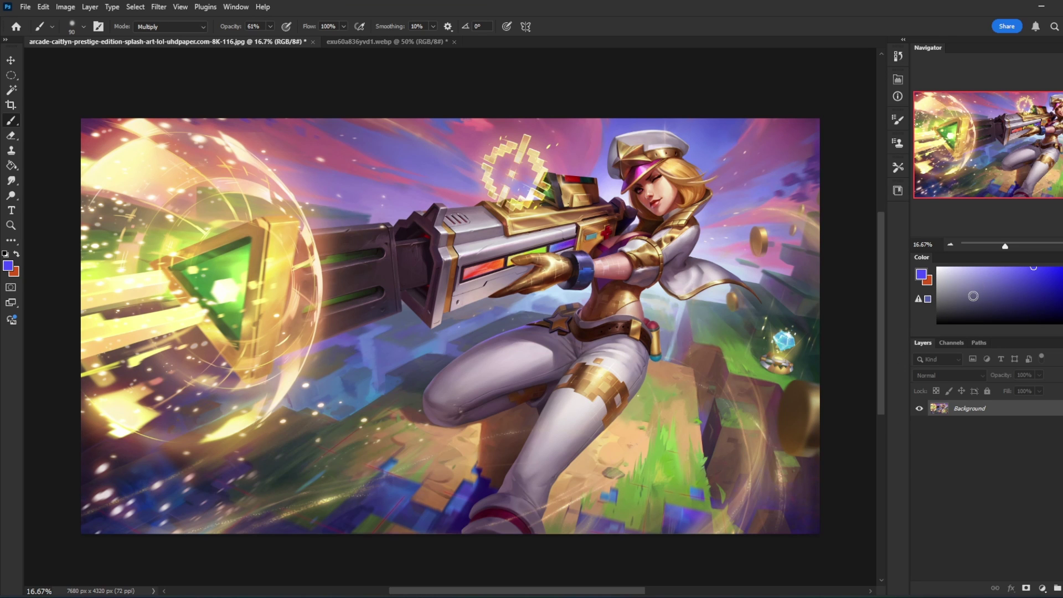
# - Set the foreground colour to bright red
pyautogui.click(1052, 283)
pyautogui.moveTo(1053, 283)
pyautogui.mouseDown()
pyautogui.moveTo(1047, 303)
pyautogui.moveTo(1057, 275)
pyautogui.mouseUp()
pyautogui.click(1062, 271)
pyautogui.click(1062, 267)
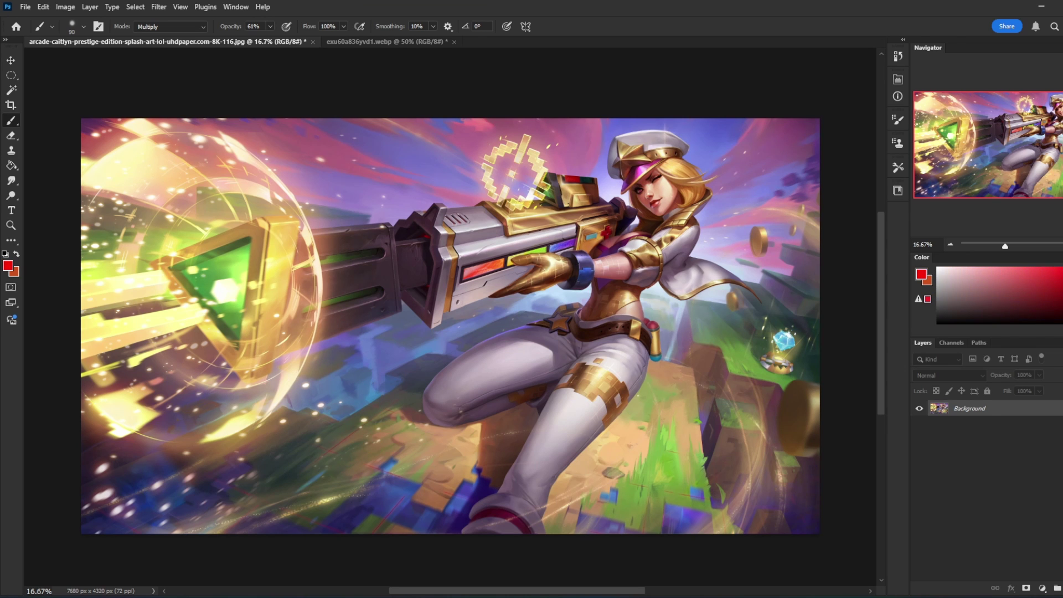
# - Add a new layer and paint a red line along the character's back from shoulder to waist with a 40 px brush
pyautogui.hotkey('ctrl', 'shift', 'alt', 'n')
pyautogui.press('[')
pyautogui.press('[')
pyautogui.press('[')
pyautogui.press('[')
pyautogui.press('[')
pyautogui.moveTo(715, 204)
pyautogui.mouseDown()
pyautogui.moveTo(601, 244)
pyautogui.moveTo(731, 241)
pyautogui.moveTo(659, 206)
pyautogui.mouseUp()
pyautogui.hotkey('ctrl', 'z')
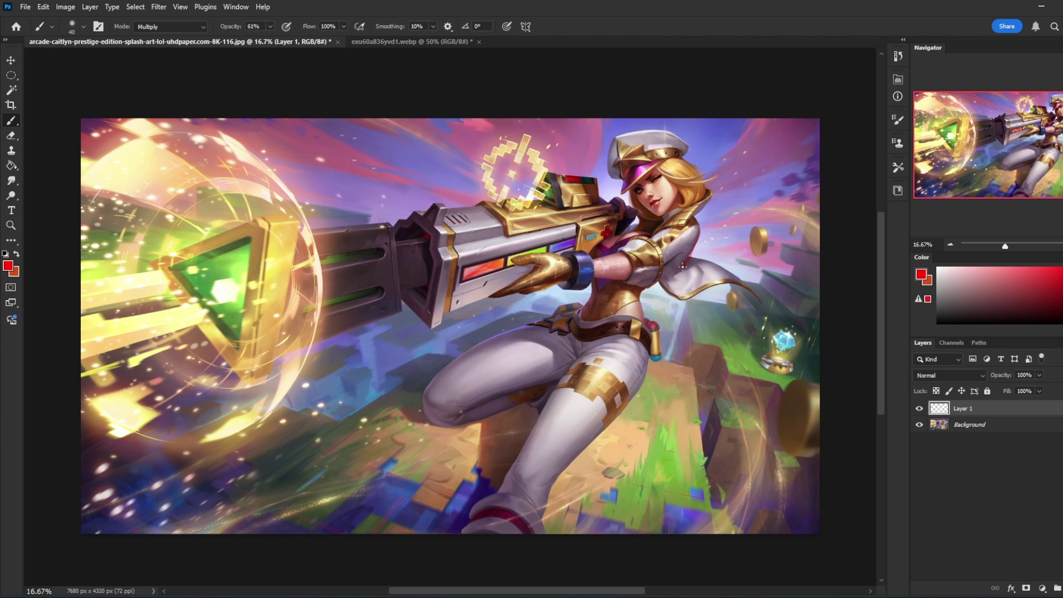
pyautogui.moveTo(692, 246)
pyautogui.mouseDown()
pyautogui.moveTo(651, 296)
pyautogui.moveTo(646, 322)
pyautogui.mouseUp()
# - Add a layer beneath the red line's layer and fill it with lavender sampled from the cape, at reduced layer opacity
pyautogui.press('z')
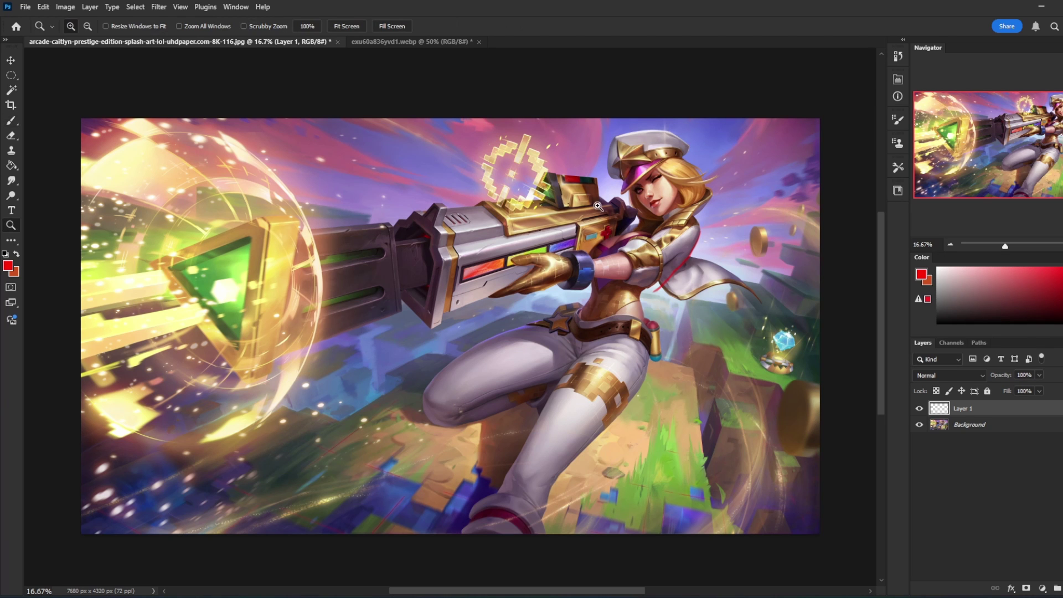
pyautogui.moveTo(570, 182); pyautogui.dragTo(750, 406)
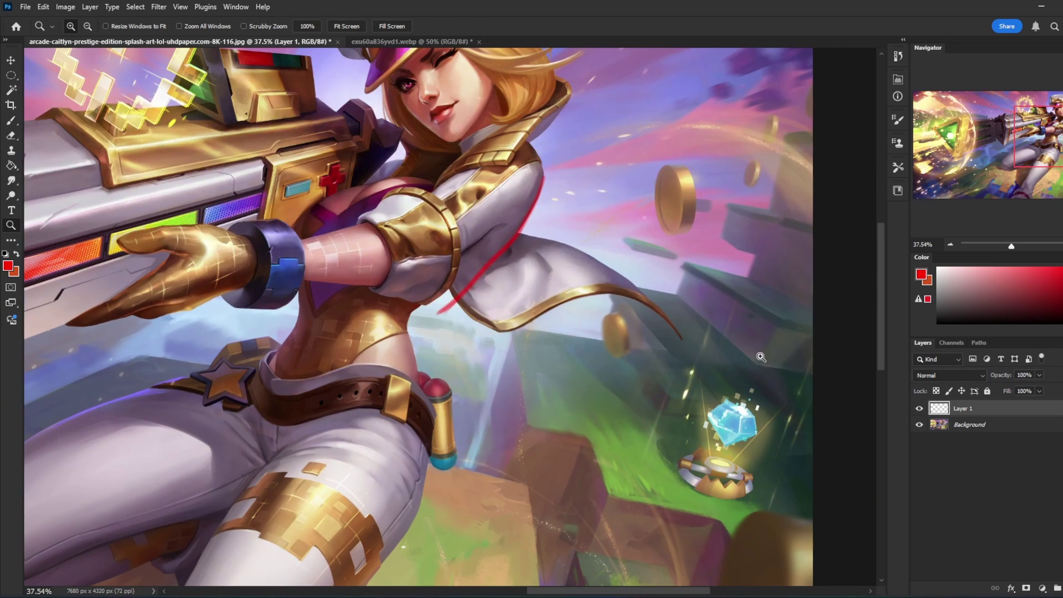
pyautogui.click(1035, 424)
pyautogui.hotkey('ctrl', 'shift', 'alt', 'n')
pyautogui.press('g')
pyautogui.keyDown('alt'); pyautogui.click(570, 253); pyautogui.keyUp('alt')
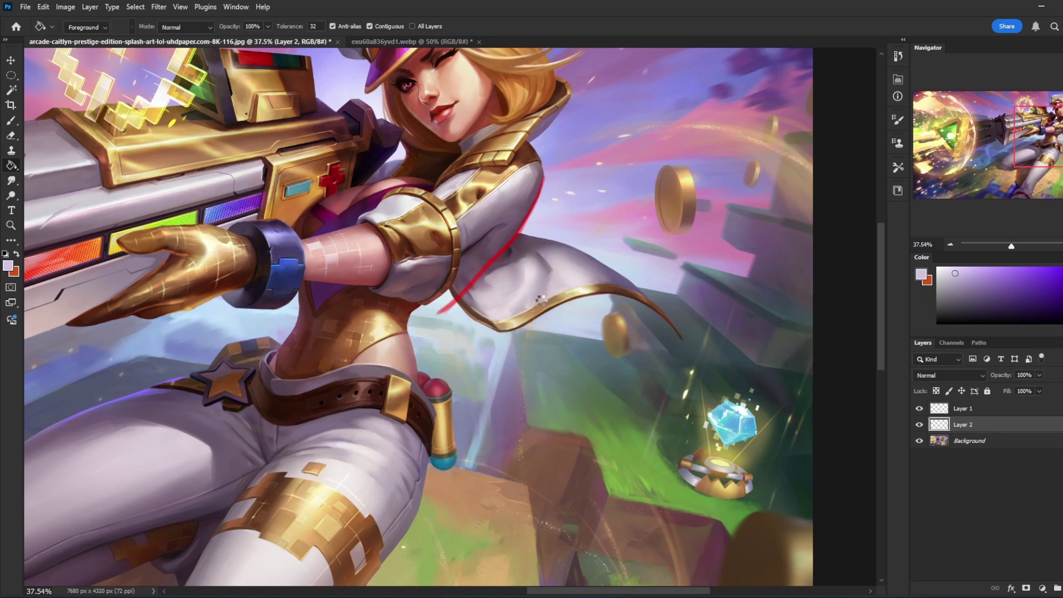
pyautogui.click(541, 300)
pyautogui.moveTo(1004, 404); pyautogui.dragTo(1021, 403)
pyautogui.click(978, 413)
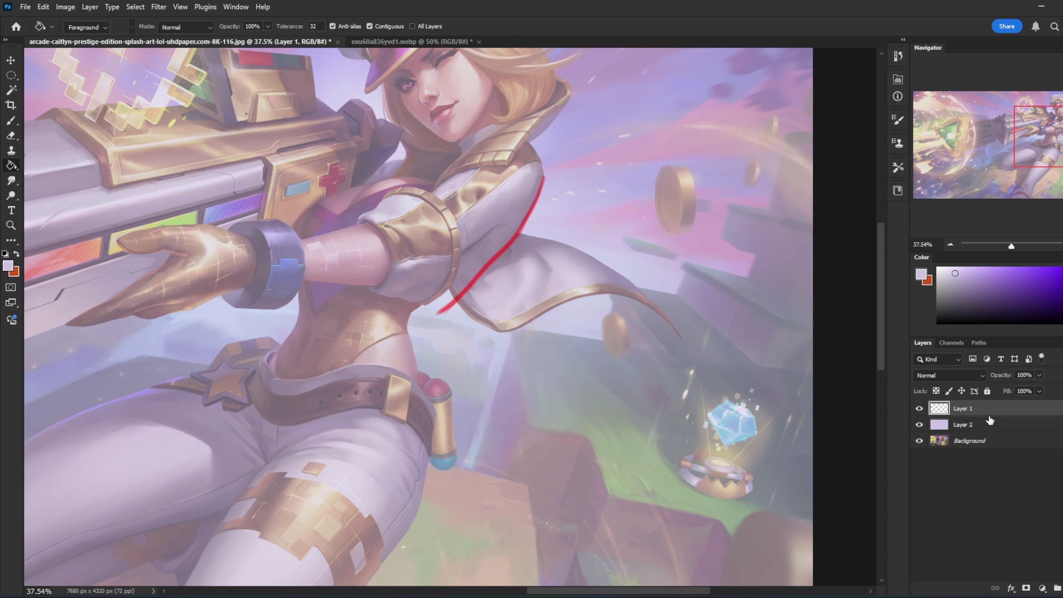
# - Set the brush on Layer 1 to red, with Normal mode and 100% opacity
pyautogui.press('b')
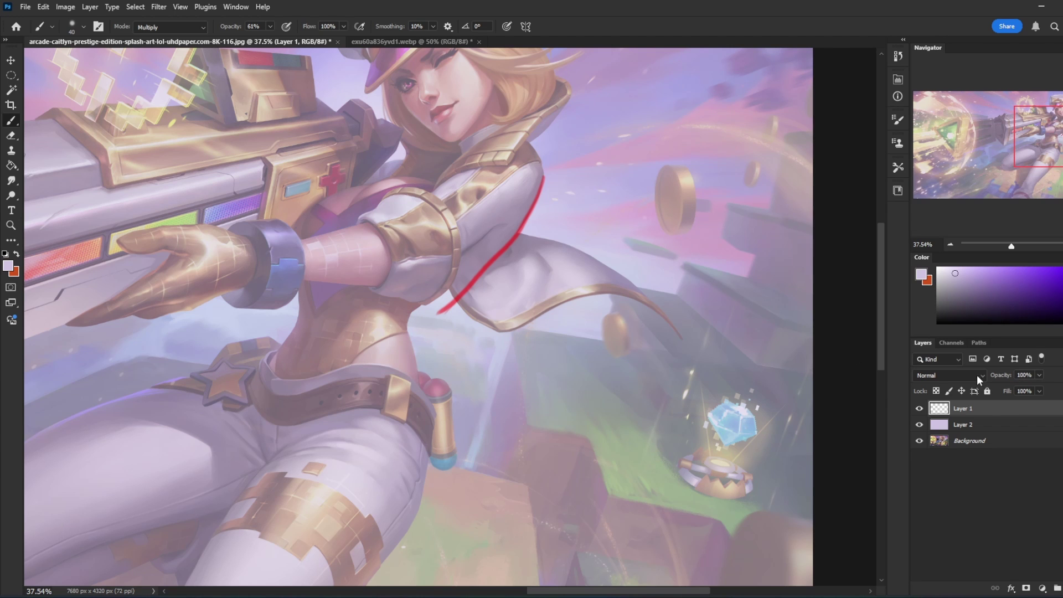
pyautogui.click(1008, 295)
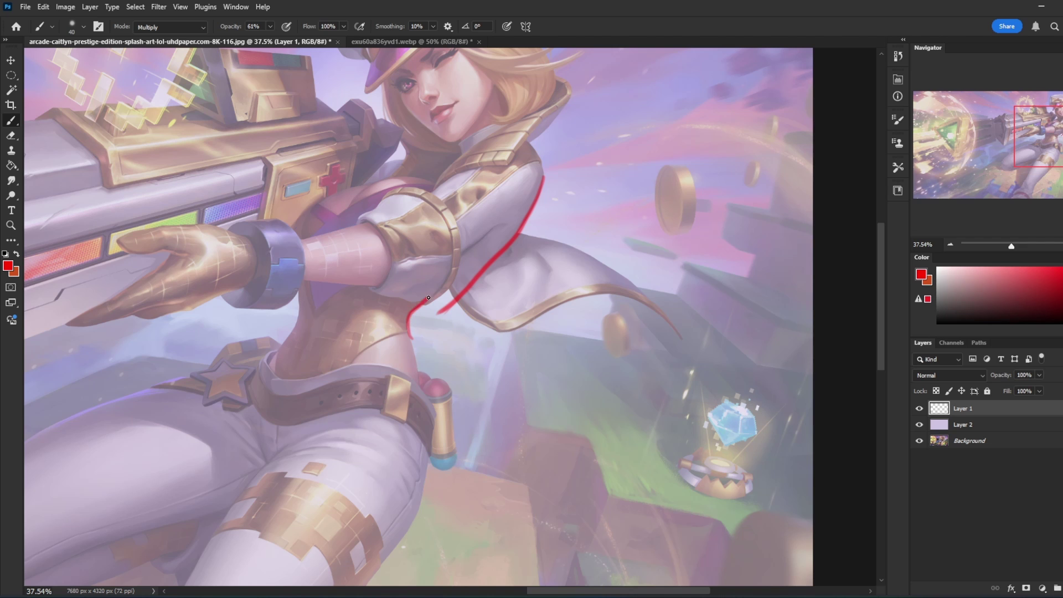
pyautogui.click(270, 26)
pyautogui.moveTo(270, 31); pyautogui.dragTo(294, 38)
pyautogui.click(169, 27)
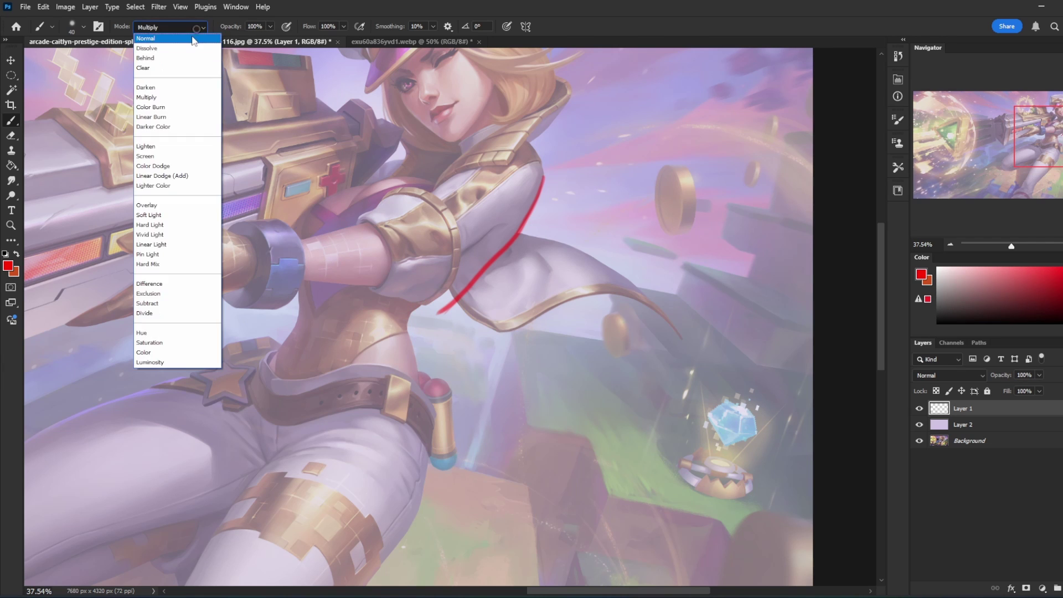
pyautogui.click(149, 37)
# - Draw a second red contour from the waist up over the shoulder, and hatch a zigzag between the two back lines
pyautogui.moveTo(410, 337)
pyautogui.mouseDown()
pyautogui.moveTo(412, 311)
pyautogui.moveTo(497, 225)
pyautogui.mouseUp()
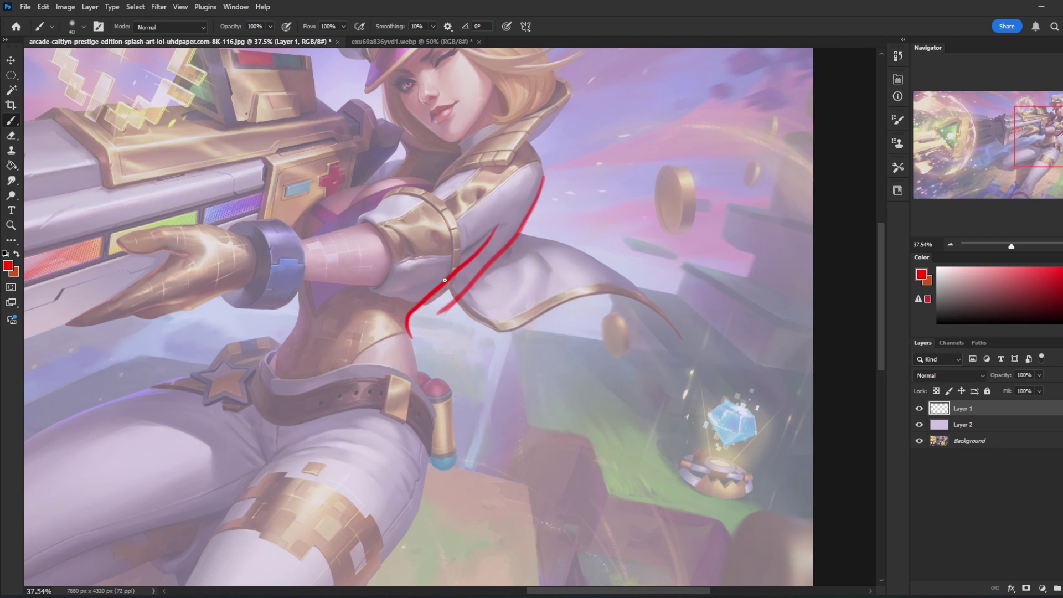
pyautogui.moveTo(503, 221)
pyautogui.mouseDown()
pyautogui.moveTo(525, 176)
pyautogui.moveTo(517, 159)
pyautogui.moveTo(468, 152)
pyautogui.mouseUp()
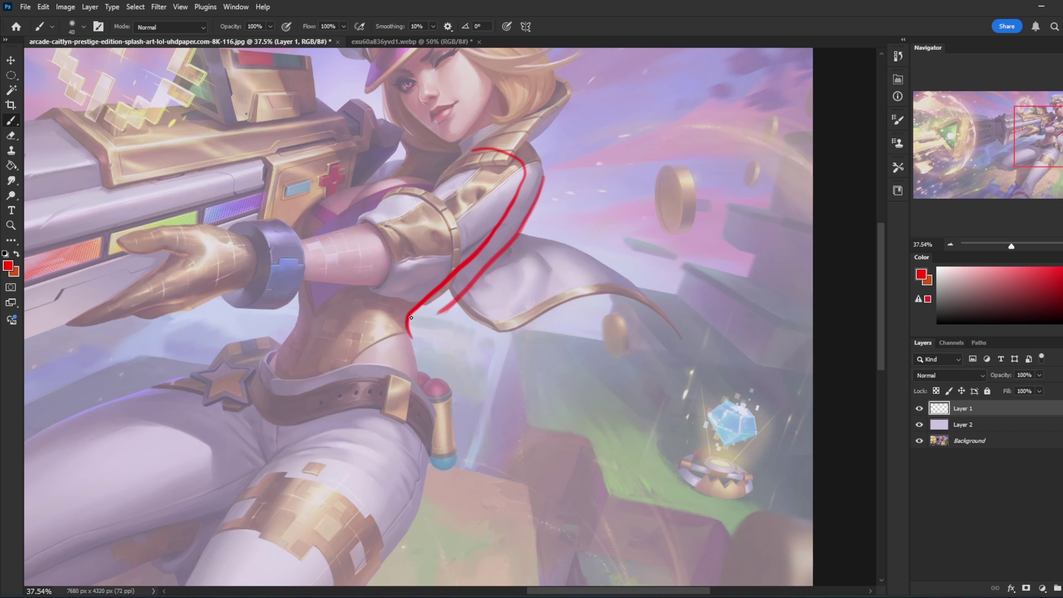
pyautogui.moveTo(412, 317); pyautogui.dragTo(410, 337)
pyautogui.moveTo(450, 287)
pyautogui.mouseDown()
pyautogui.moveTo(461, 288)
pyautogui.moveTo(443, 295)
pyautogui.moveTo(532, 202)
pyautogui.mouseUp()
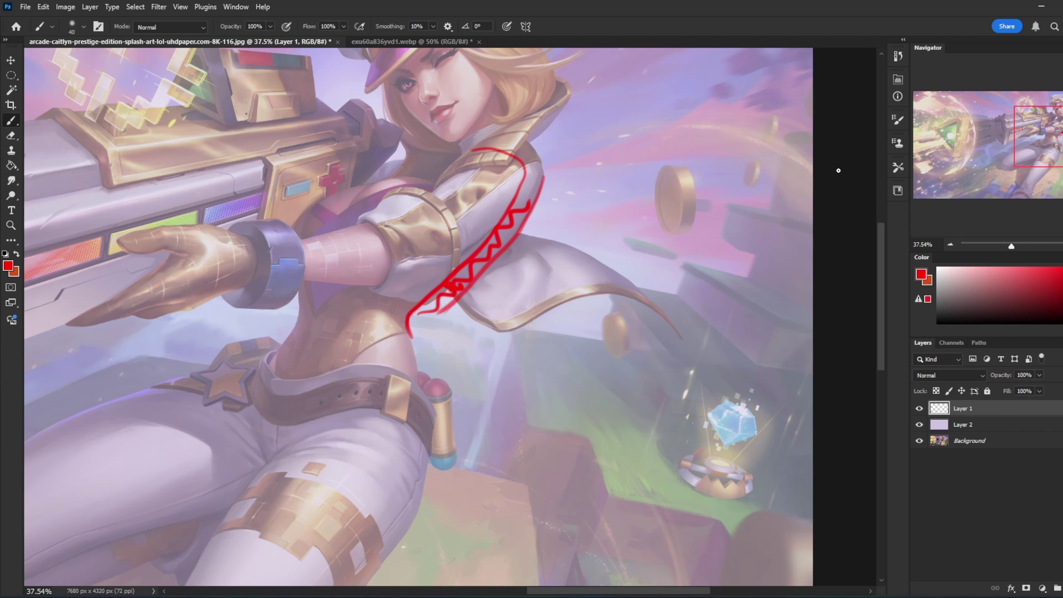
# - Draw a red circle above the gun barrel with small facial dots and a short horizontal mouth line, trimming it with the eraser
pyautogui.hotkey('ctrl', '-')
pyautogui.hotkey('ctrl', '-')
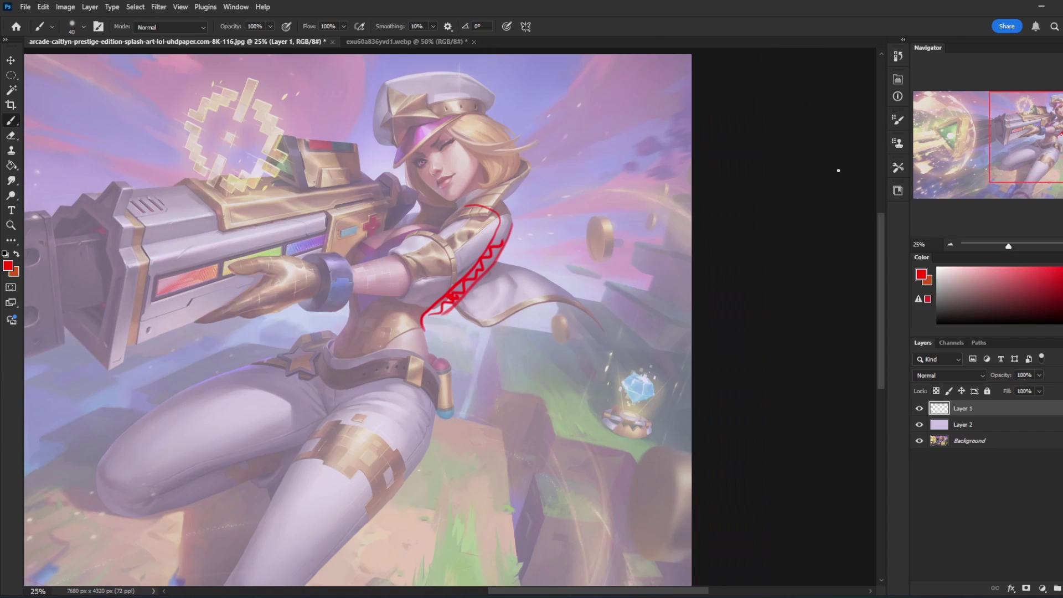
pyautogui.scroll(-1, 596, 262)
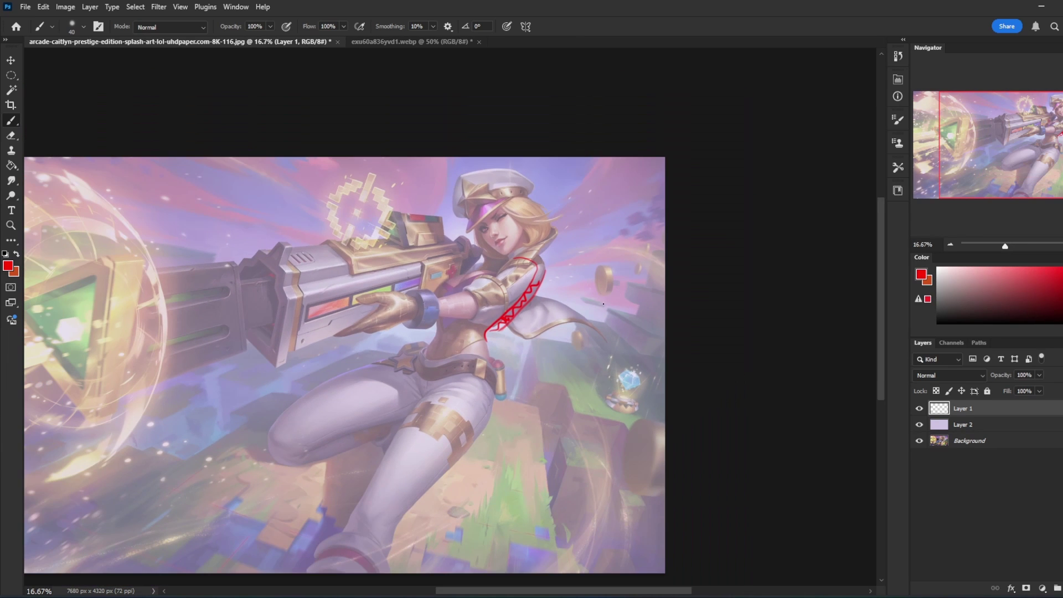
pyautogui.moveTo(554, 351); pyautogui.dragTo(670, 324)
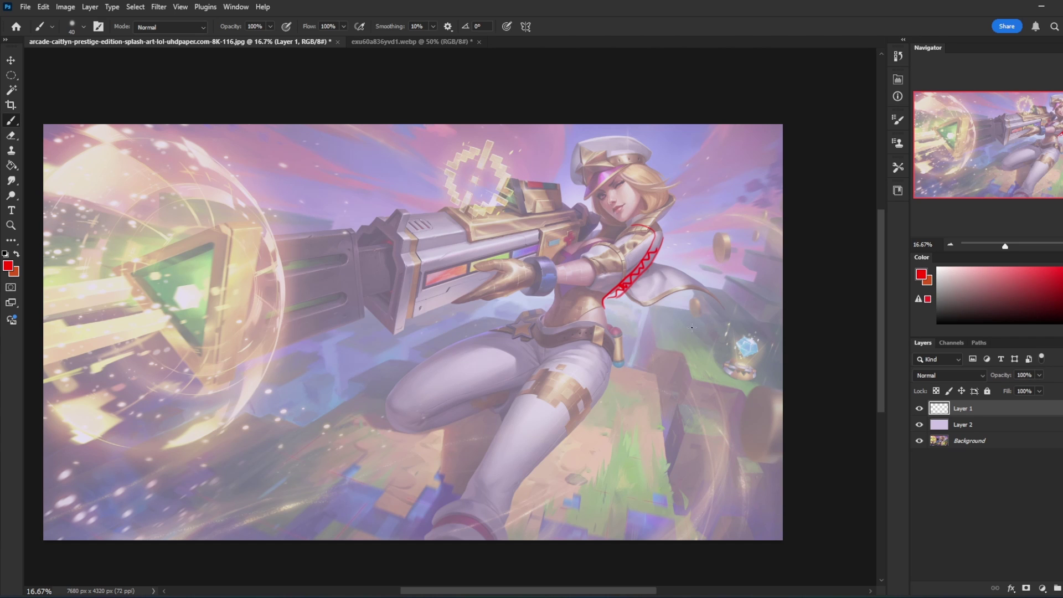
pyautogui.moveTo(360, 148)
pyautogui.mouseDown()
pyautogui.moveTo(368, 257)
pyautogui.moveTo(391, 143)
pyautogui.mouseUp()
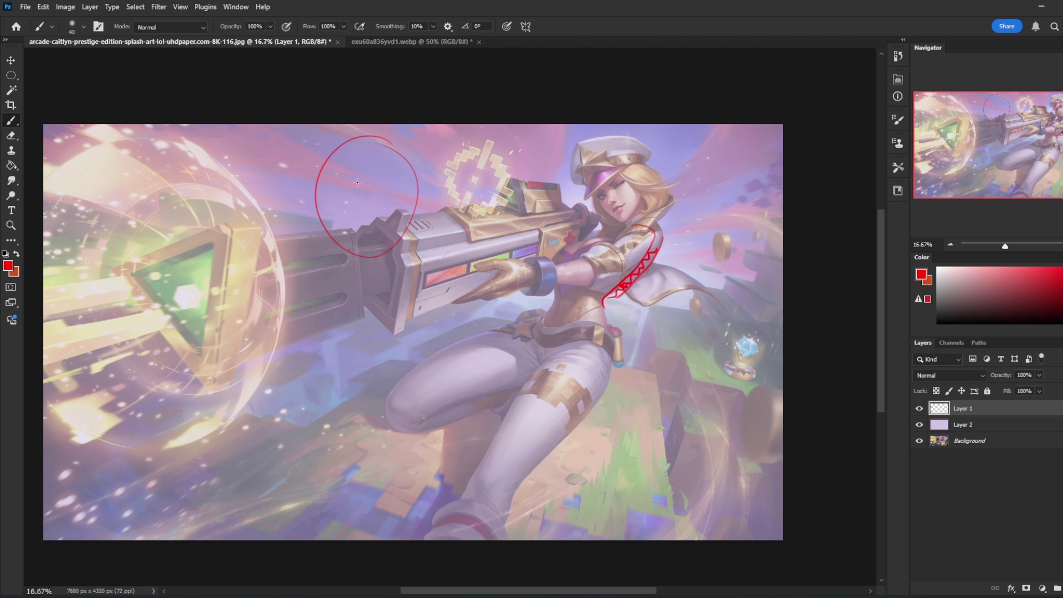
pyautogui.rightClick(369, 208)
pyautogui.moveTo(368, 220); pyautogui.dragTo(391, 219)
pyautogui.press('e')
pyautogui.moveTo(389, 181); pyautogui.dragTo(382, 180)
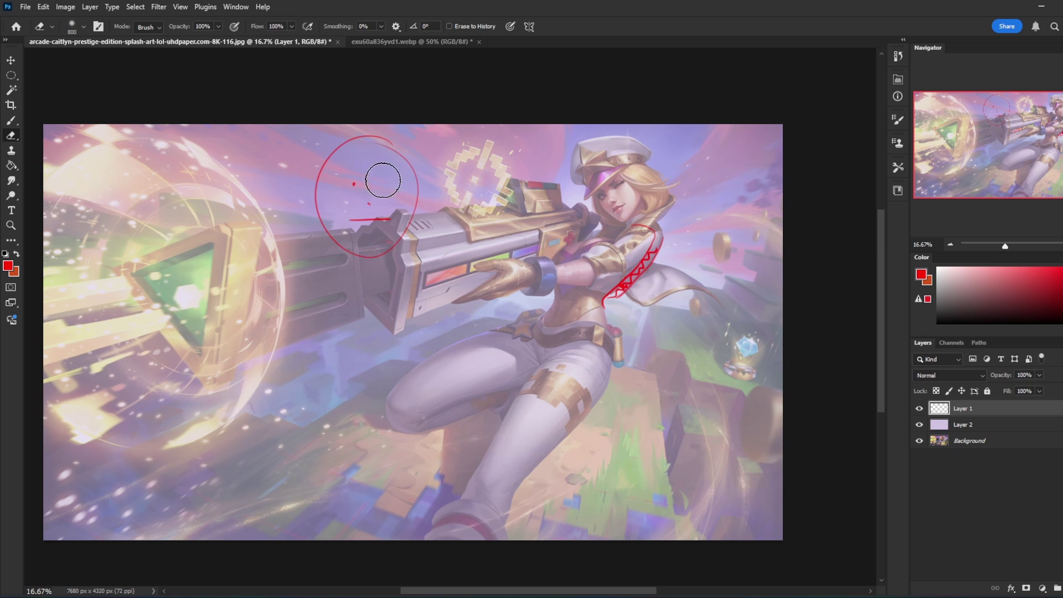
# - Brush two horizontal red lines across the circular face at eye level, with a small upward arrow
pyautogui.press('b')
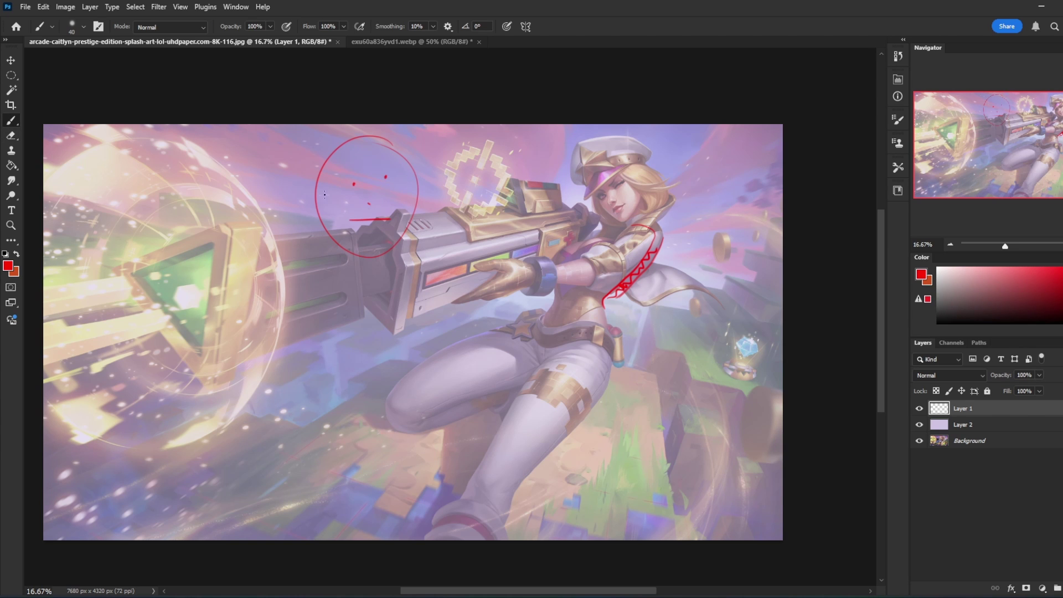
pyautogui.moveTo(334, 186); pyautogui.dragTo(417, 186)
pyautogui.hotkey('ctrl', 'z')
pyautogui.moveTo(331, 185); pyautogui.dragTo(417, 185)
pyautogui.moveTo(328, 177)
pyautogui.mouseDown()
pyautogui.moveTo(409, 177)
pyautogui.moveTo(395, 175)
pyautogui.mouseUp()
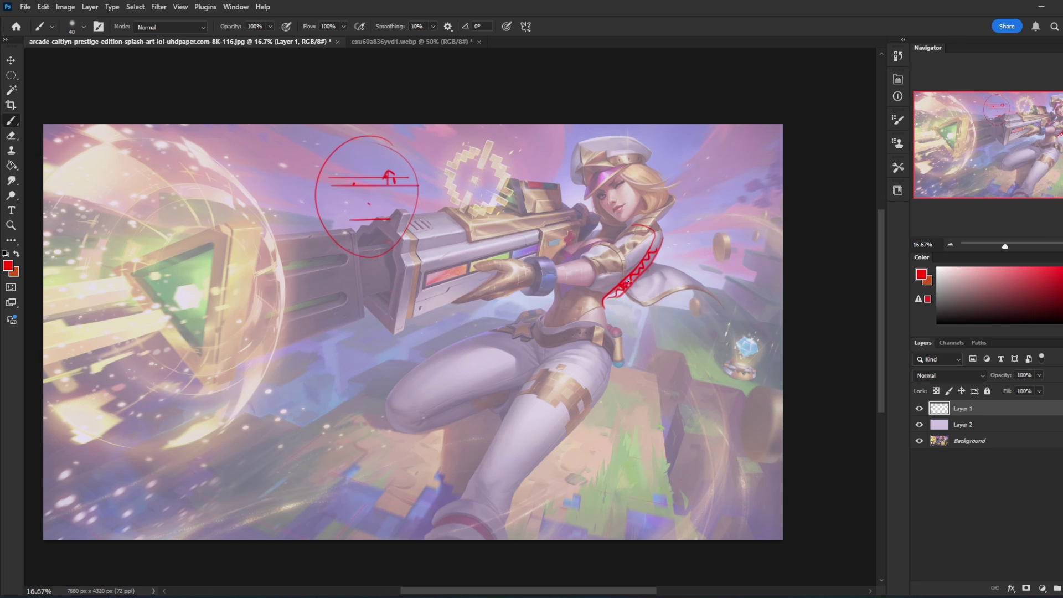
# - Add short red marks beside the waist and shoulder, and hide Layer 1 and Layer 2, leaving Background selected
pyautogui.moveTo(625, 323)
pyautogui.mouseDown()
pyautogui.moveTo(618, 305)
pyautogui.moveTo(628, 309)
pyautogui.mouseUp()
pyautogui.moveTo(671, 231); pyautogui.dragTo(691, 225)
pyautogui.moveTo(679, 222)
pyautogui.mouseDown()
pyautogui.moveTo(670, 231)
pyautogui.moveTo(681, 237)
pyautogui.mouseUp()
pyautogui.moveTo(919, 408); pyautogui.dragTo(919, 424)
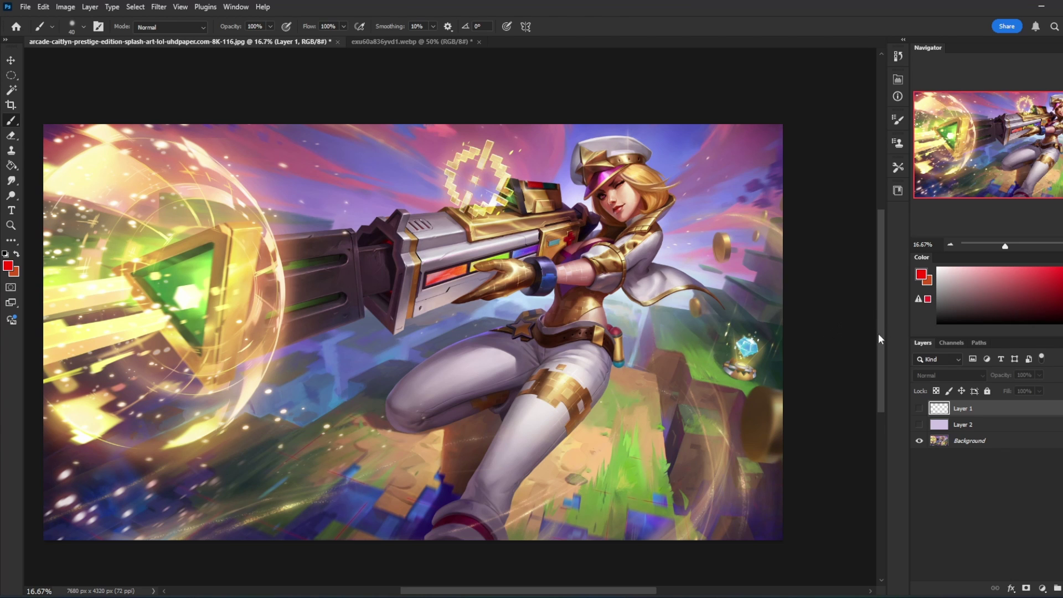
pyautogui.click(994, 446)
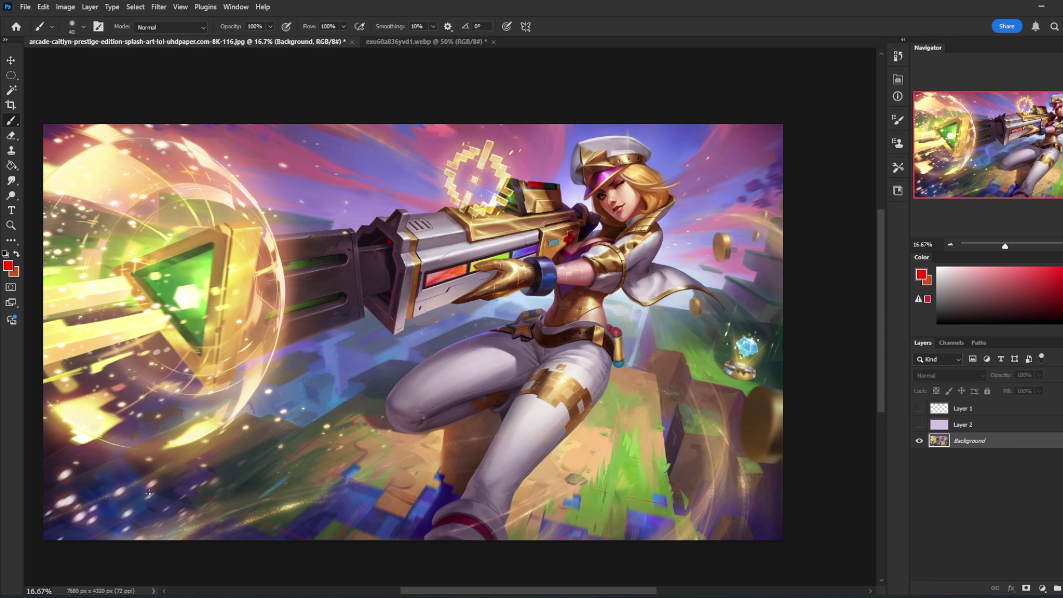
# - Switch to PortraitStudio, and move its window up and enlarge it to show more of the posed mannequin
pyautogui.moveTo(196, 596)
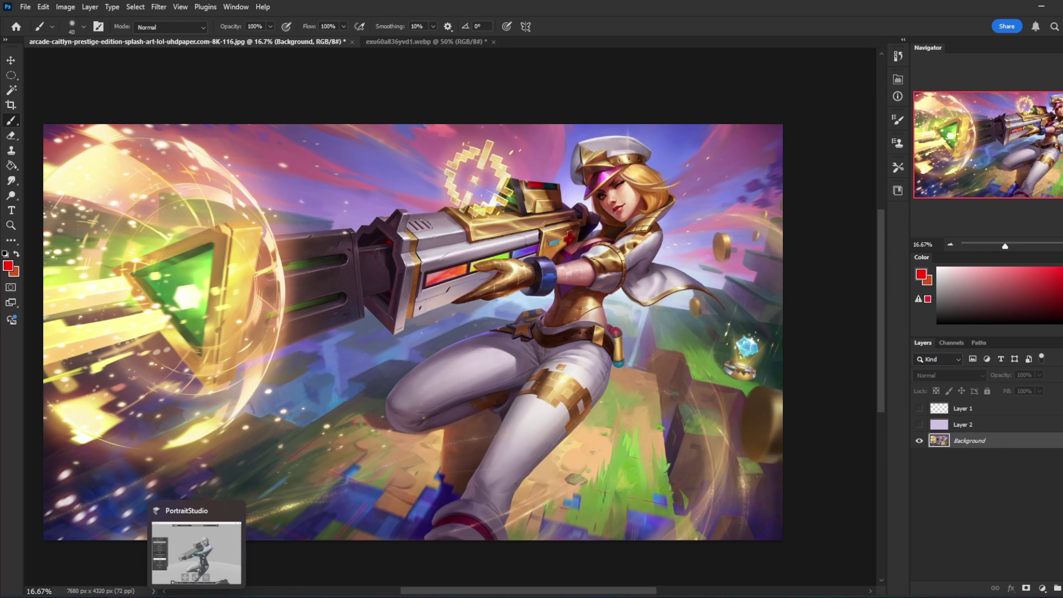
pyautogui.click(196, 553)
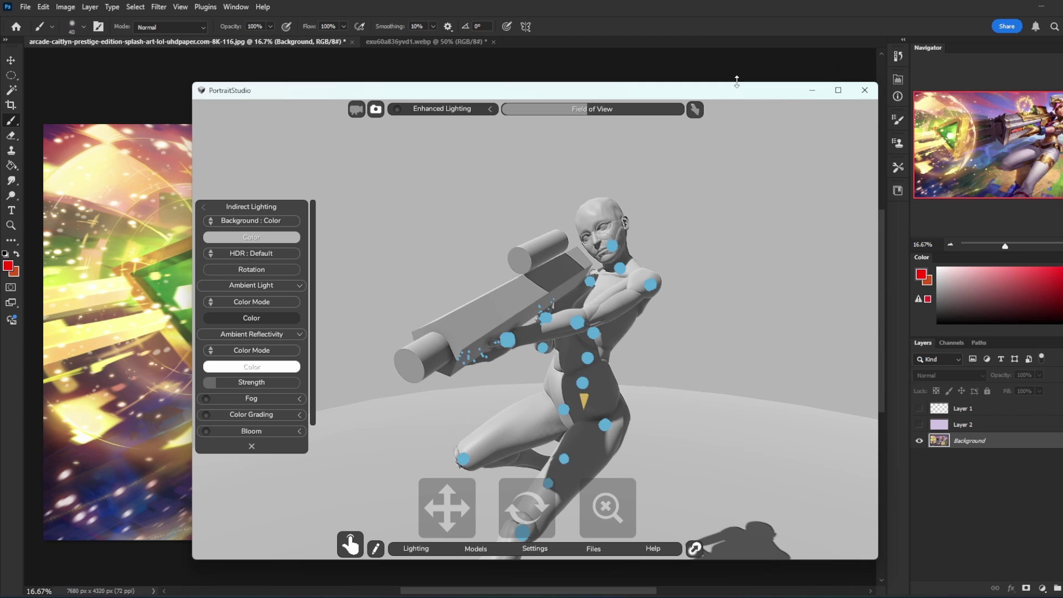
pyautogui.moveTo(732, 99); pyautogui.dragTo(710, 33)
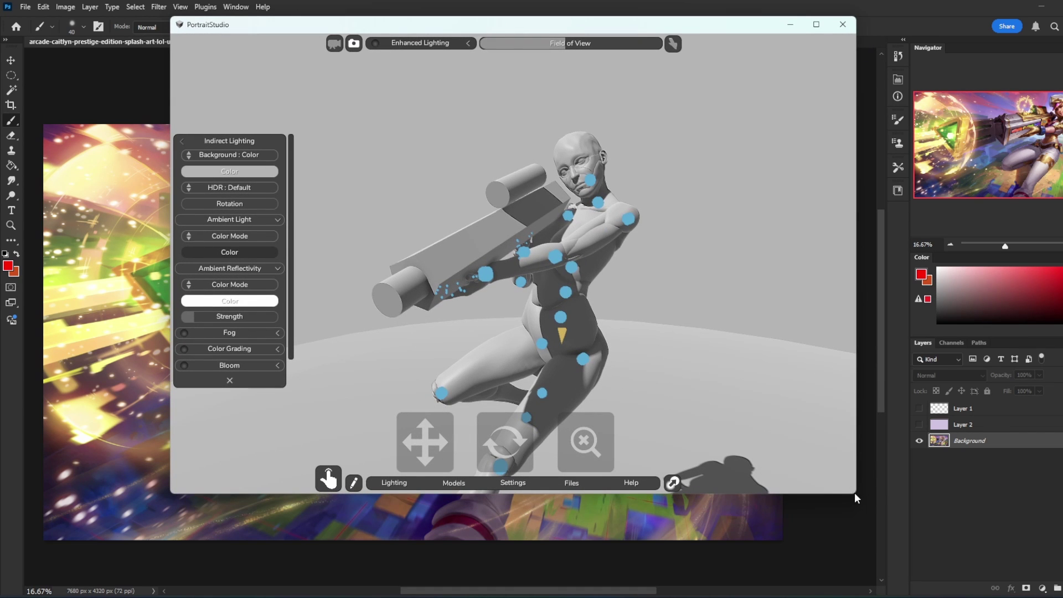
pyautogui.moveTo(856, 497); pyautogui.dragTo(931, 583)
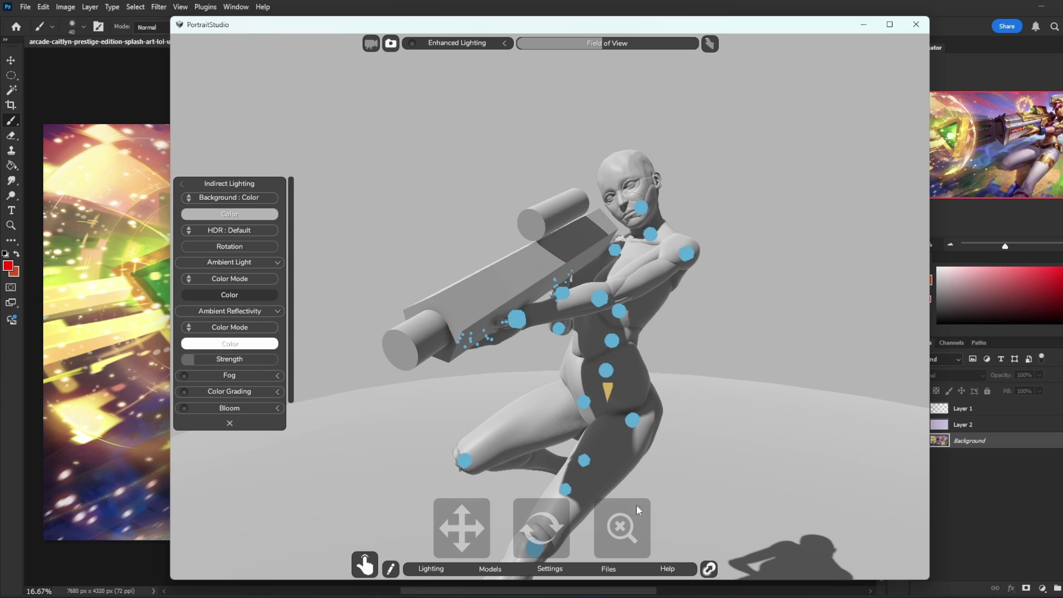
pyautogui.click(490, 569)
pyautogui.click(873, 204)
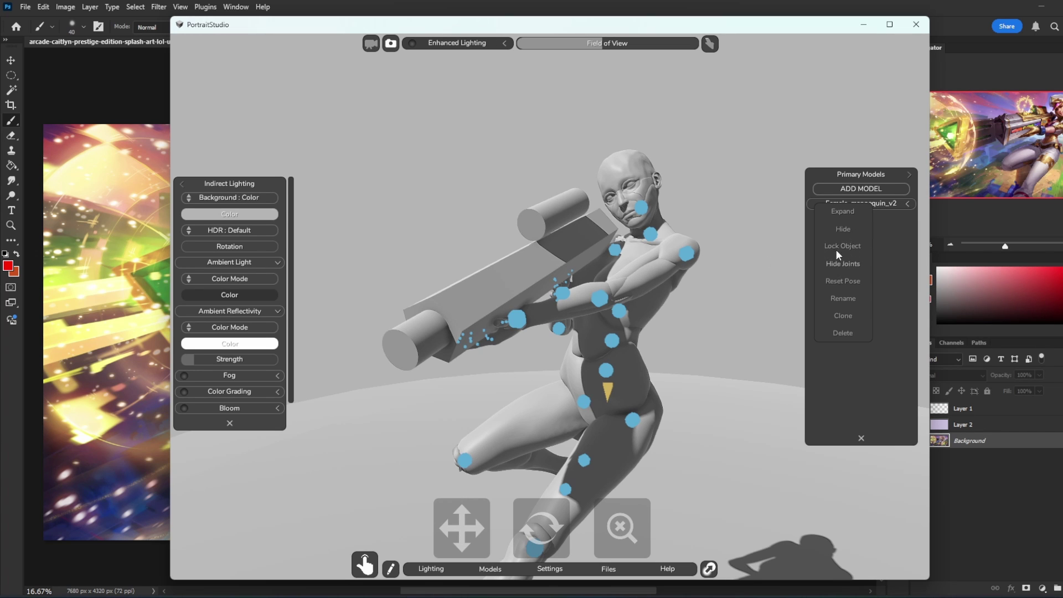
pyautogui.click(893, 239)
pyautogui.click(862, 438)
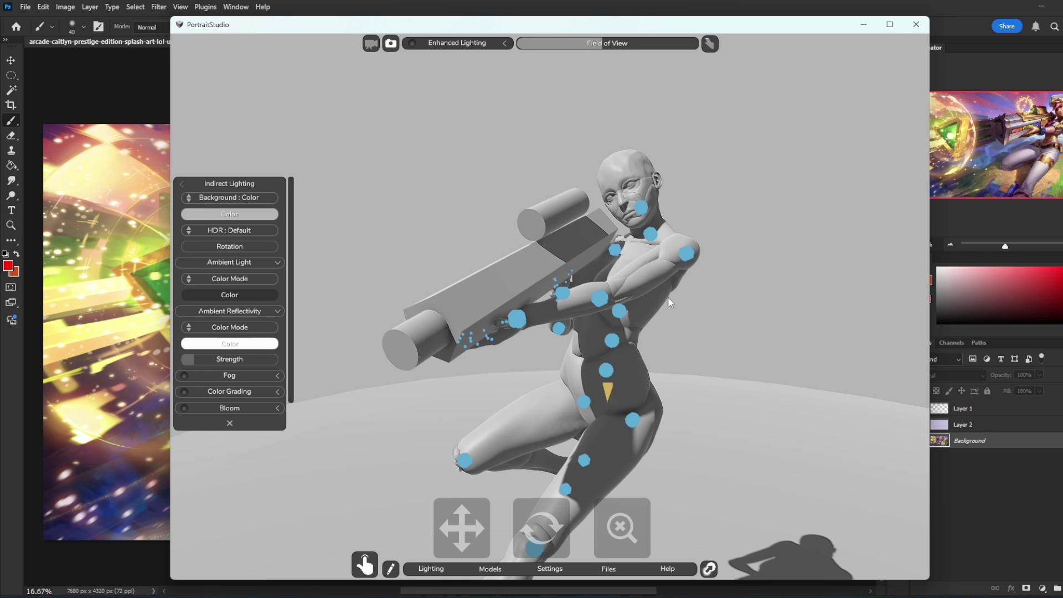
# - Shift the mannequin's chest joint backward, away from the gun, and move it back to its original position
pyautogui.click(620, 314)
pyautogui.moveTo(595, 308); pyautogui.dragTo(615, 314)
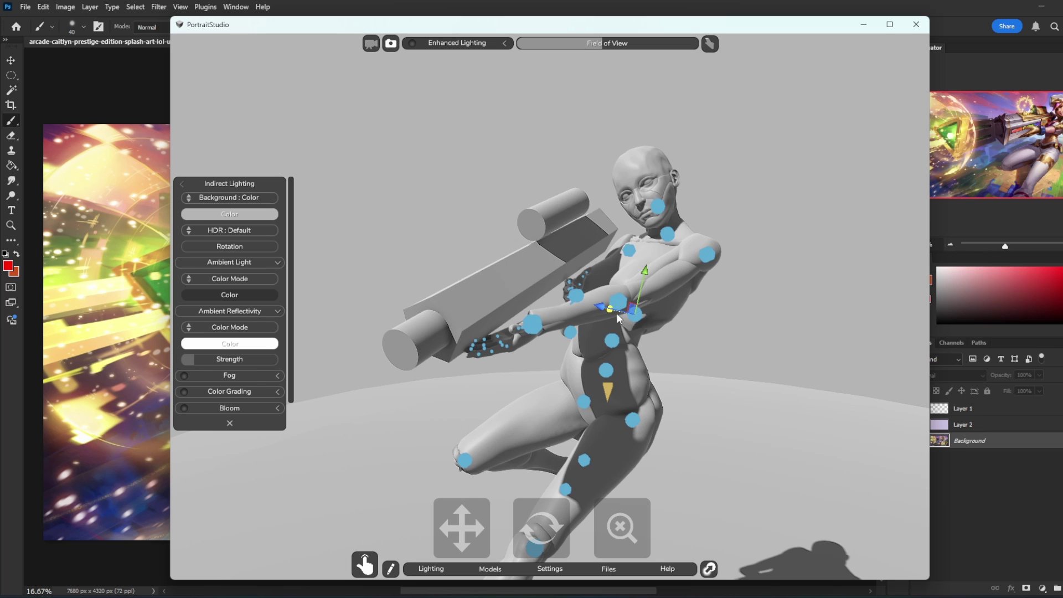
pyautogui.moveTo(617, 314); pyautogui.dragTo(595, 310)
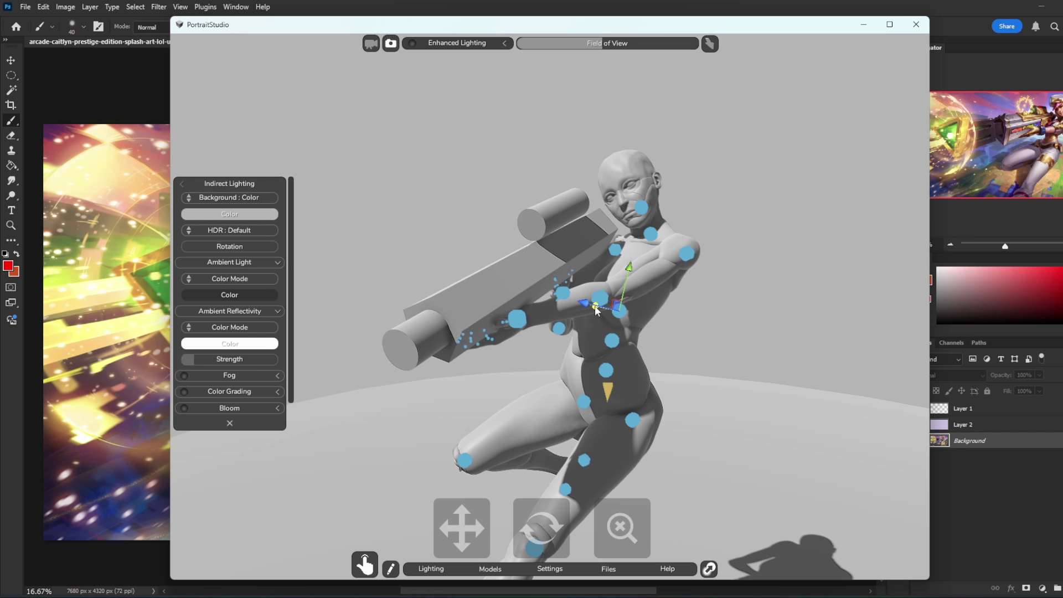
# - Return to Photoshop, add a layer above Background, and fill a rounded lasso selection over the character's waist and hips with red
pyautogui.click(865, 26)
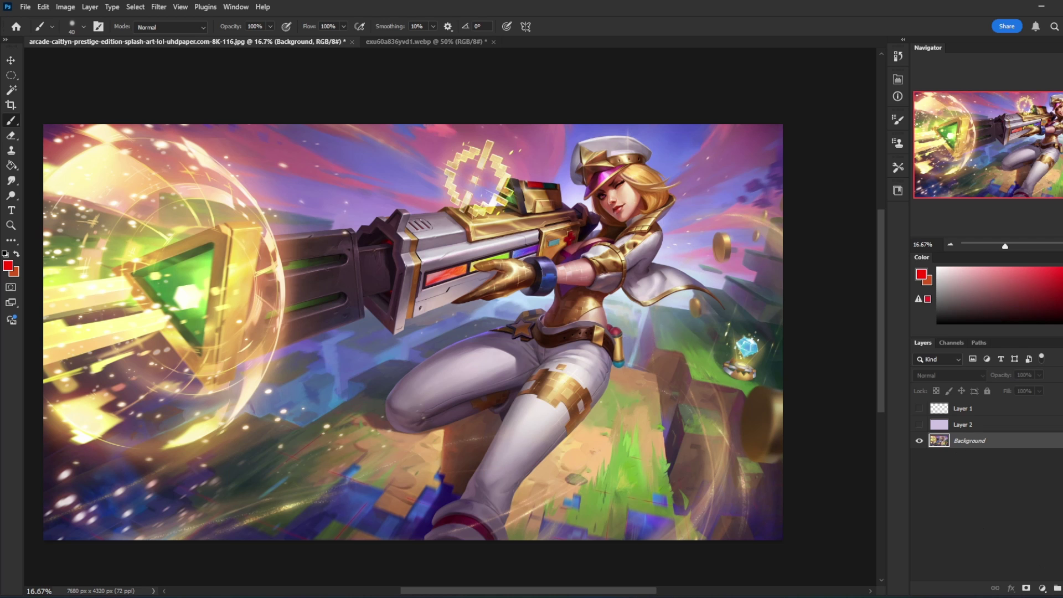
pyautogui.hotkey('ctrl', 'shift', 'alt', 'n')
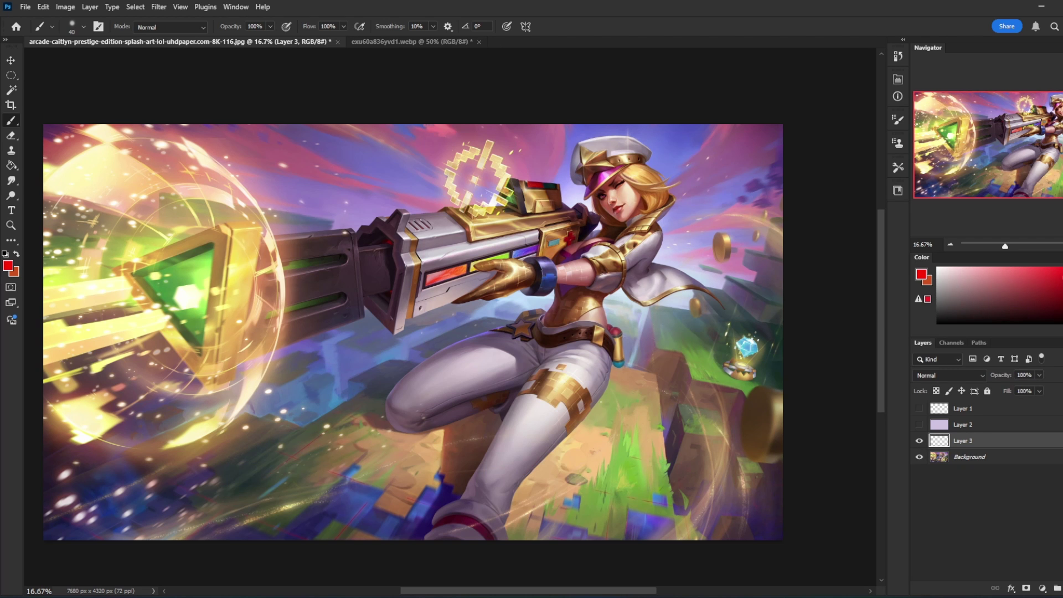
pyautogui.press('l')
pyautogui.moveTo(628, 309)
pyautogui.mouseDown()
pyautogui.moveTo(637, 313)
pyautogui.moveTo(526, 302)
pyautogui.moveTo(643, 385)
pyautogui.moveTo(609, 310)
pyautogui.mouseUp()
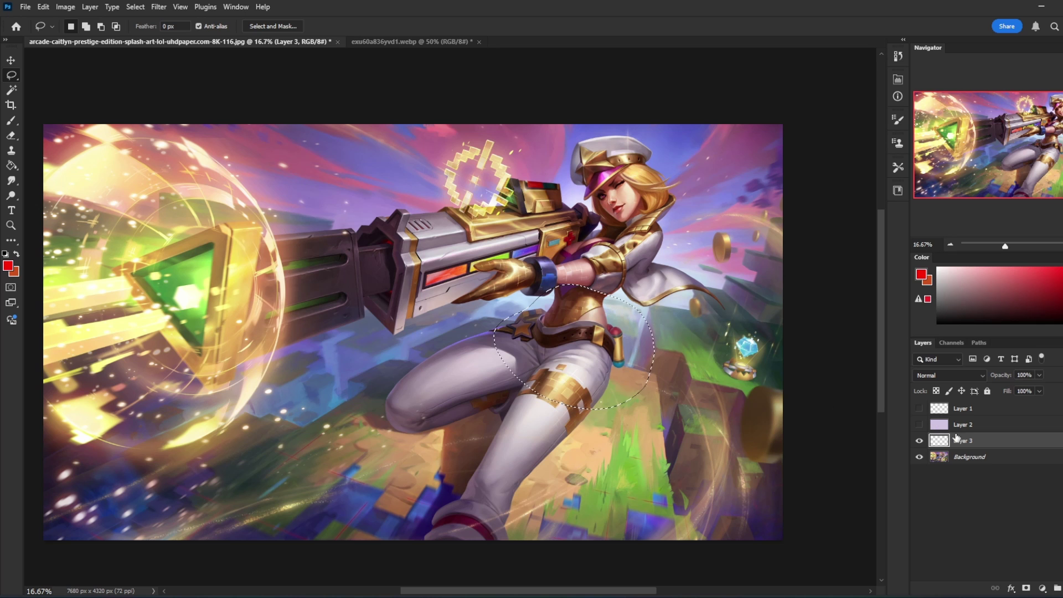
pyautogui.press('g')
pyautogui.click(621, 350)
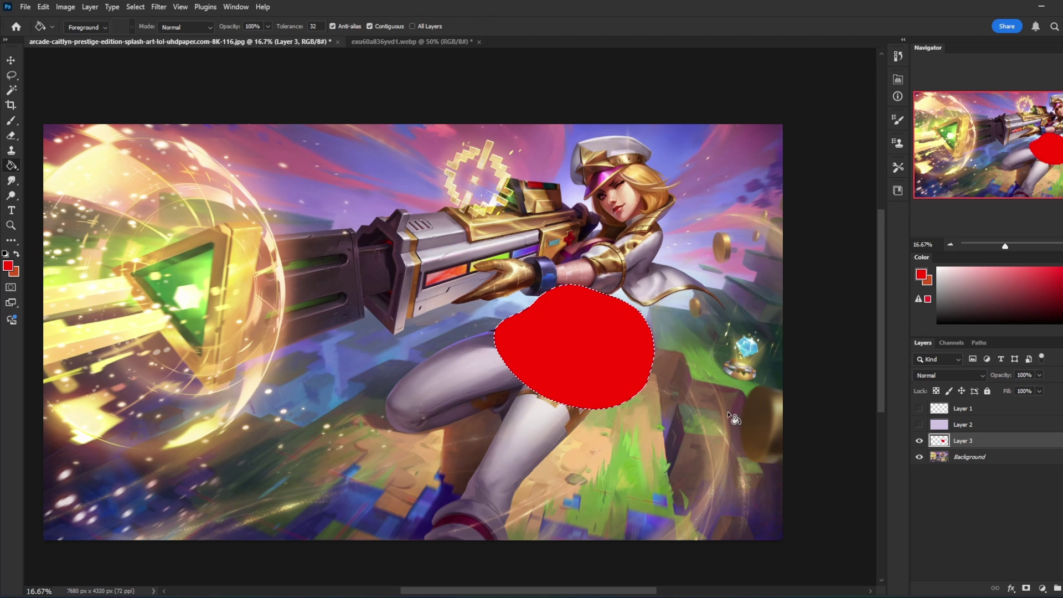
# - Recolour the red shape on Layer 3 dark grey, and extend it slightly by shifting the selection up and filling again
pyautogui.click(938, 308)
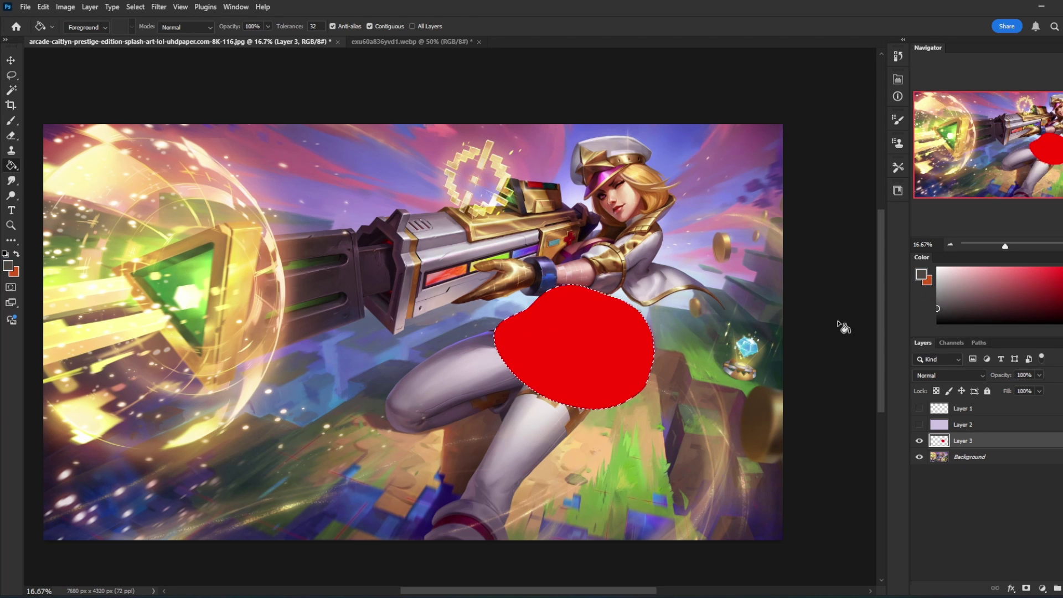
pyautogui.click(628, 364)
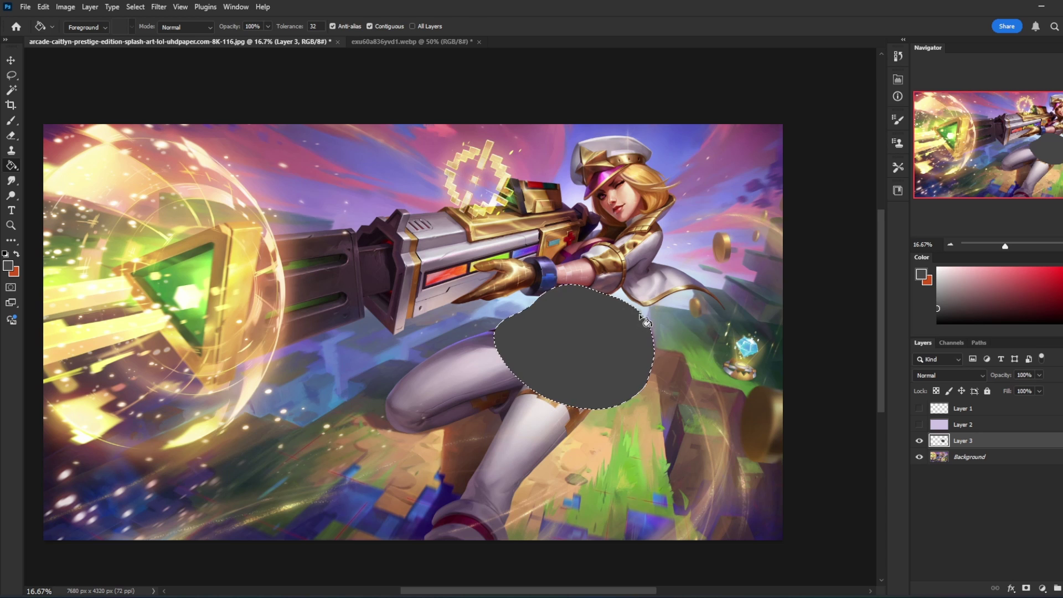
pyautogui.press('l')
pyautogui.moveTo(632, 366)
pyautogui.mouseDown()
pyautogui.moveTo(629, 308)
pyautogui.moveTo(617, 361)
pyautogui.moveTo(621, 332)
pyautogui.mouseUp()
pyautogui.press('g')
pyautogui.click(621, 308)
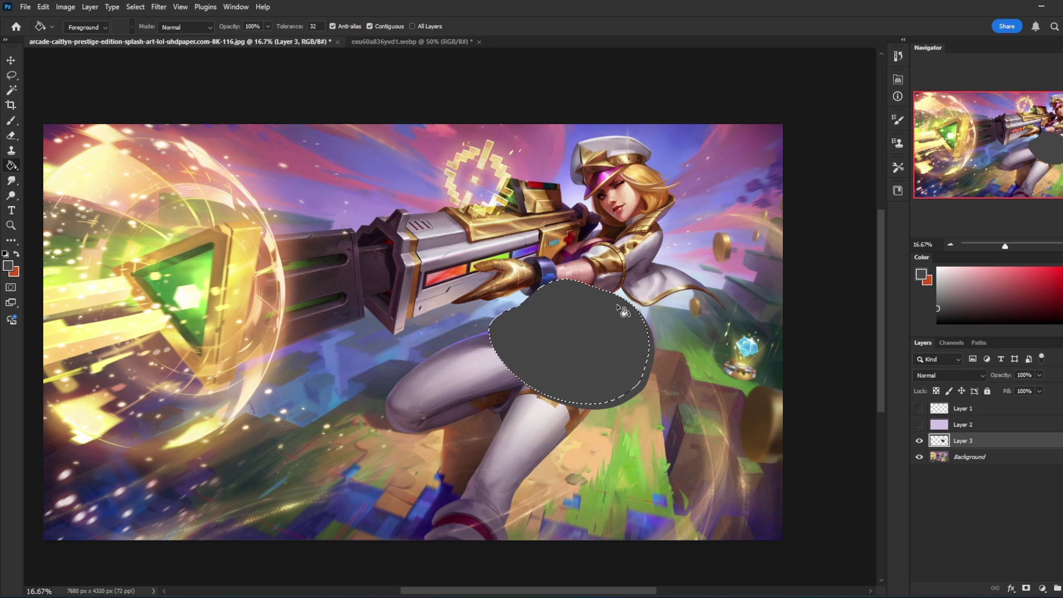
# - Shift the selection slightly higher, fill it with the same dark grey, and deselect it
pyautogui.press('v')
pyautogui.moveTo(609, 317); pyautogui.dragTo(621, 320)
pyautogui.hotkey('ctrl', 'z')
pyautogui.press('m')
pyautogui.press('g')
pyautogui.click(635, 305)
pyautogui.press('m')
pyautogui.rightClick(581, 321)
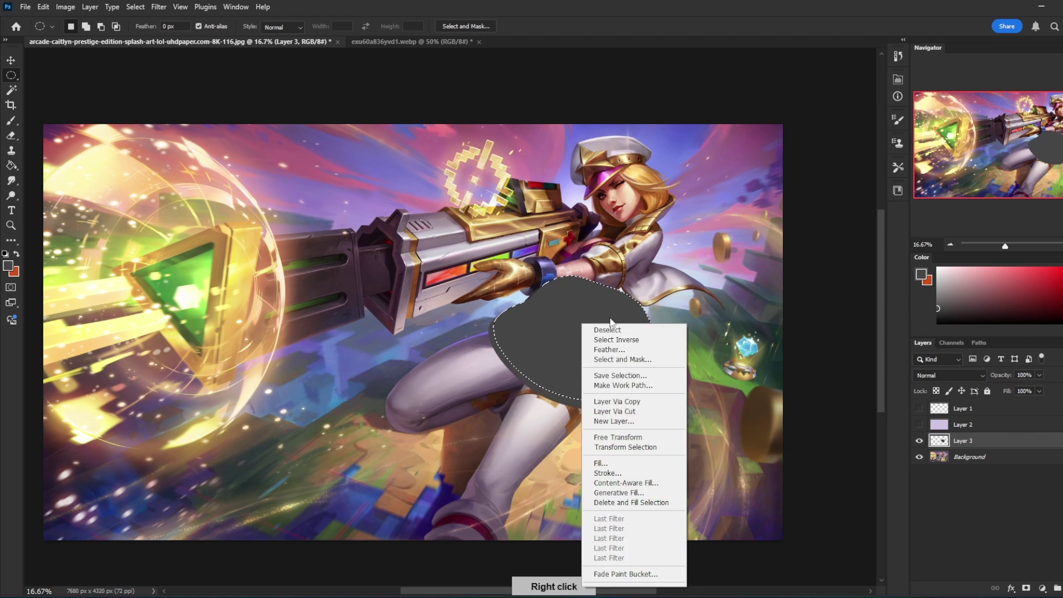
pyautogui.click(606, 327)
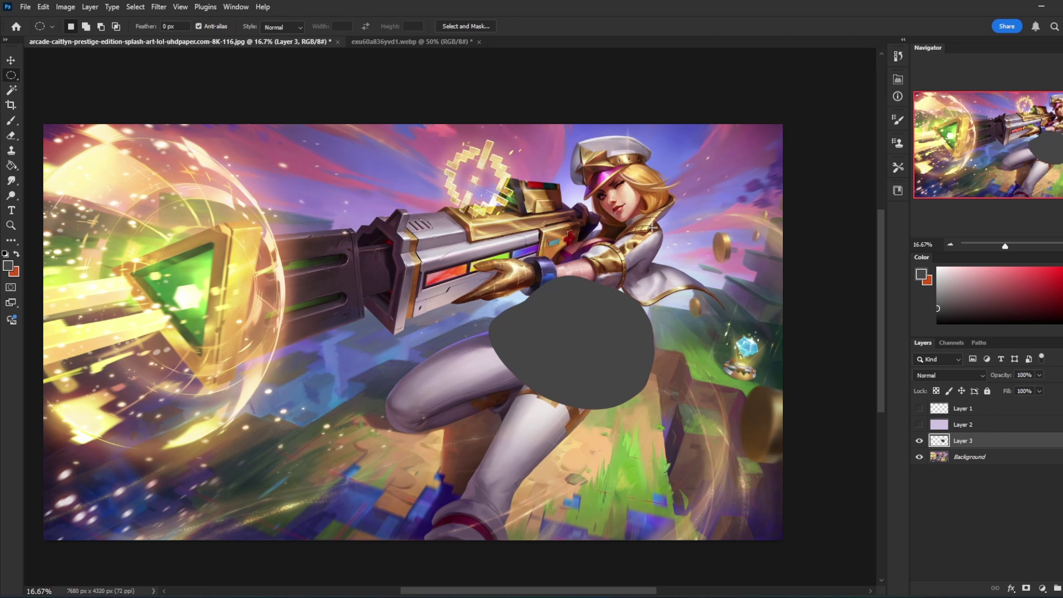
# - Add a layer above Layer 3 and brush a red back contour from the jacket across the grey shape to the thigh
pyautogui.press('b')
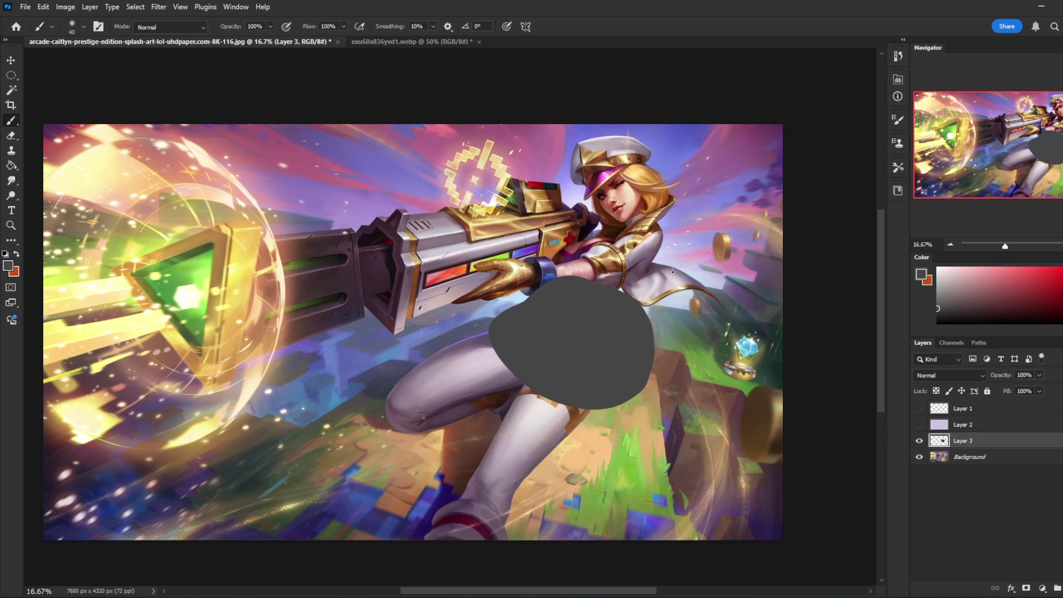
pyautogui.click(1034, 298)
pyautogui.click(1061, 589)
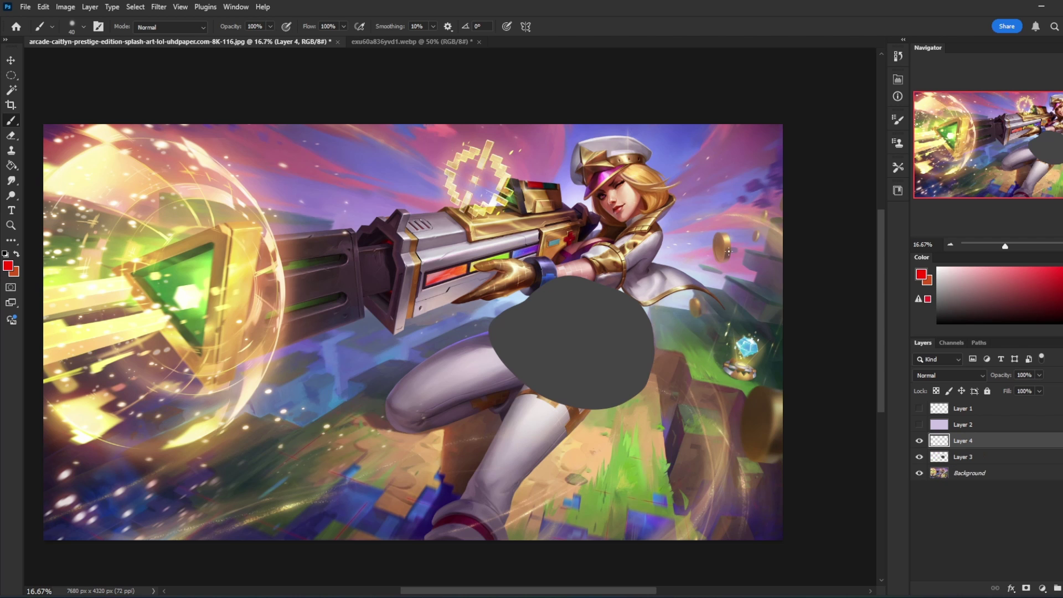
pyautogui.moveTo(649, 264); pyautogui.dragTo(625, 293)
pyautogui.moveTo(600, 325); pyautogui.dragTo(609, 372)
pyautogui.hotkey('ctrl', 'z')
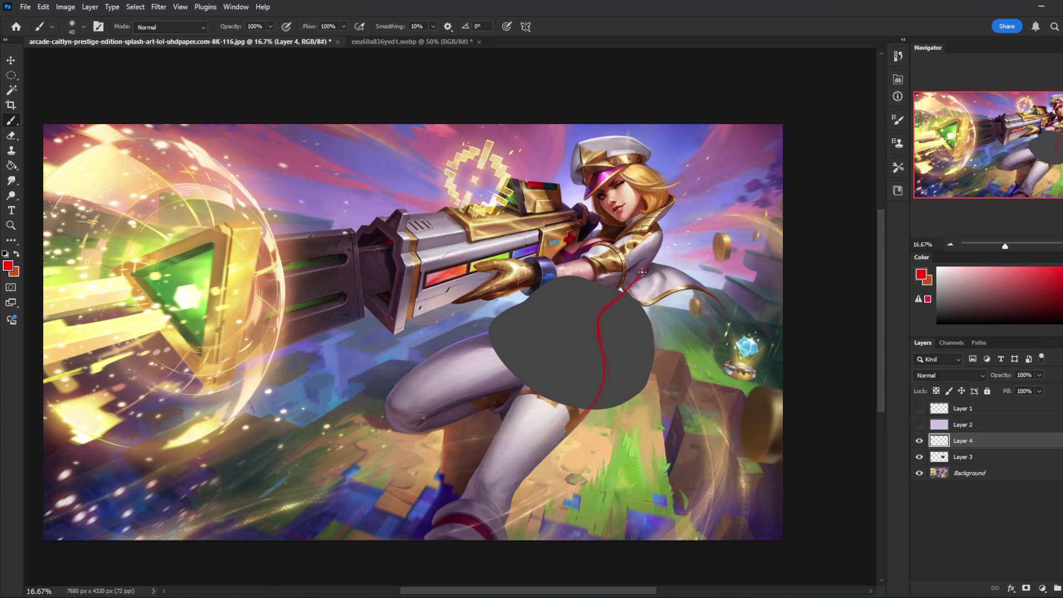
pyautogui.moveTo(606, 312); pyautogui.dragTo(600, 327)
# - Sketch the pelvis with its hip joints and the front torso contour up to the chest in red on Layer 4
pyautogui.moveTo(474, 337)
pyautogui.mouseDown()
pyautogui.moveTo(535, 313)
pyautogui.moveTo(521, 339)
pyautogui.moveTo(530, 331)
pyautogui.moveTo(577, 373)
pyautogui.moveTo(532, 366)
pyautogui.moveTo(541, 317)
pyautogui.moveTo(576, 294)
pyautogui.moveTo(607, 239)
pyautogui.moveTo(554, 243)
pyautogui.moveTo(623, 253)
pyautogui.mouseUp()
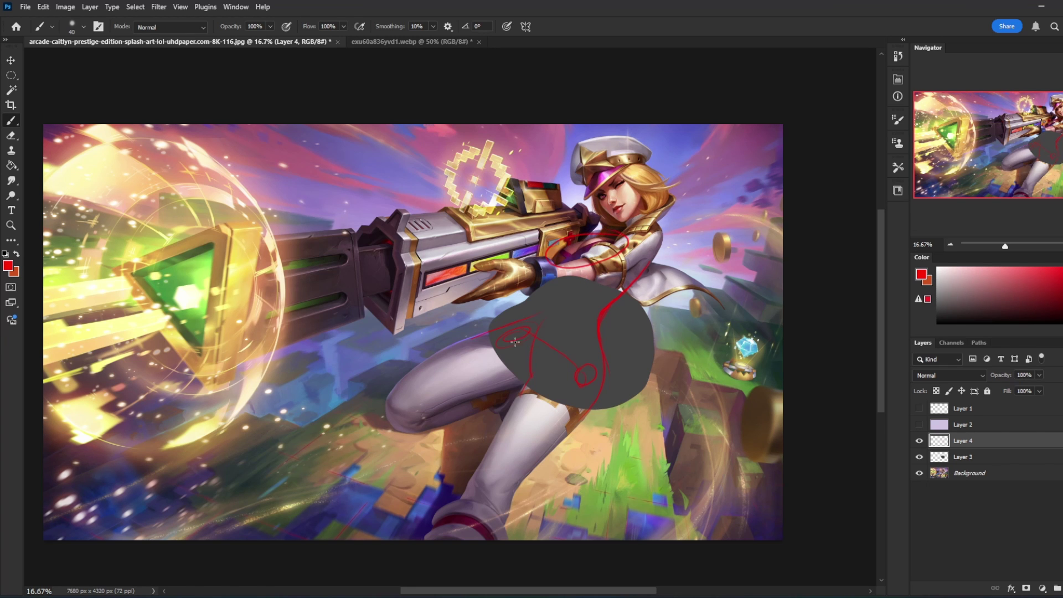
pyautogui.hotkey('ctrl', 'z')
pyautogui.moveTo(531, 318); pyautogui.dragTo(546, 308)
pyautogui.moveTo(623, 234)
pyautogui.mouseDown()
pyautogui.moveTo(569, 254)
pyautogui.moveTo(582, 267)
pyautogui.moveTo(571, 291)
pyautogui.mouseUp()
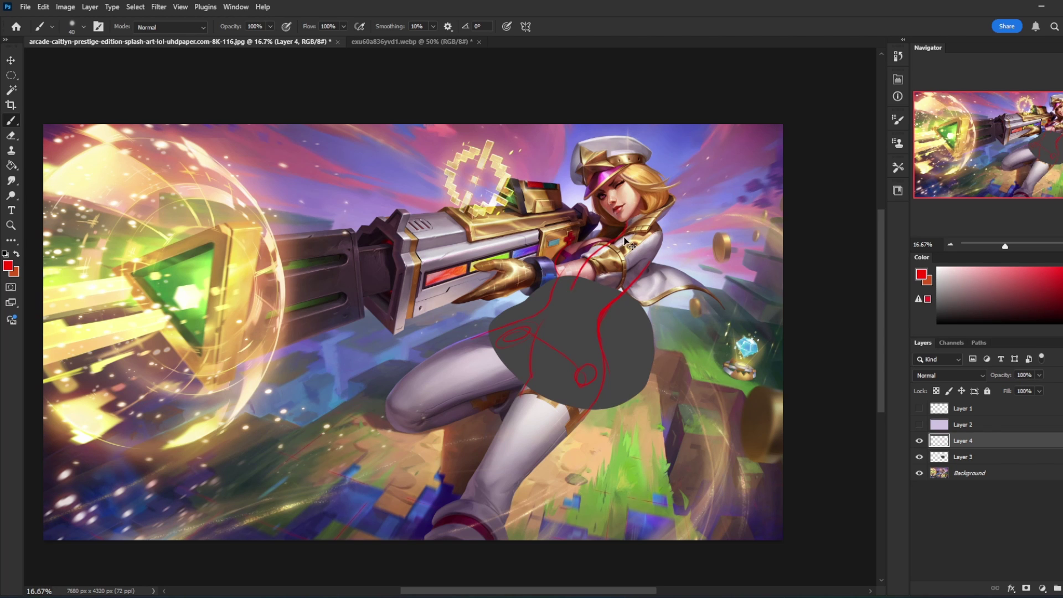
pyautogui.hotkey('ctrl', 'z')
pyautogui.moveTo(613, 242); pyautogui.dragTo(583, 275)
pyautogui.hotkey('ctrl', 'z')
pyautogui.hotkey('ctrl', 'z')
pyautogui.moveTo(556, 310)
pyautogui.mouseDown()
pyautogui.moveTo(575, 272)
pyautogui.moveTo(631, 227)
pyautogui.mouseUp()
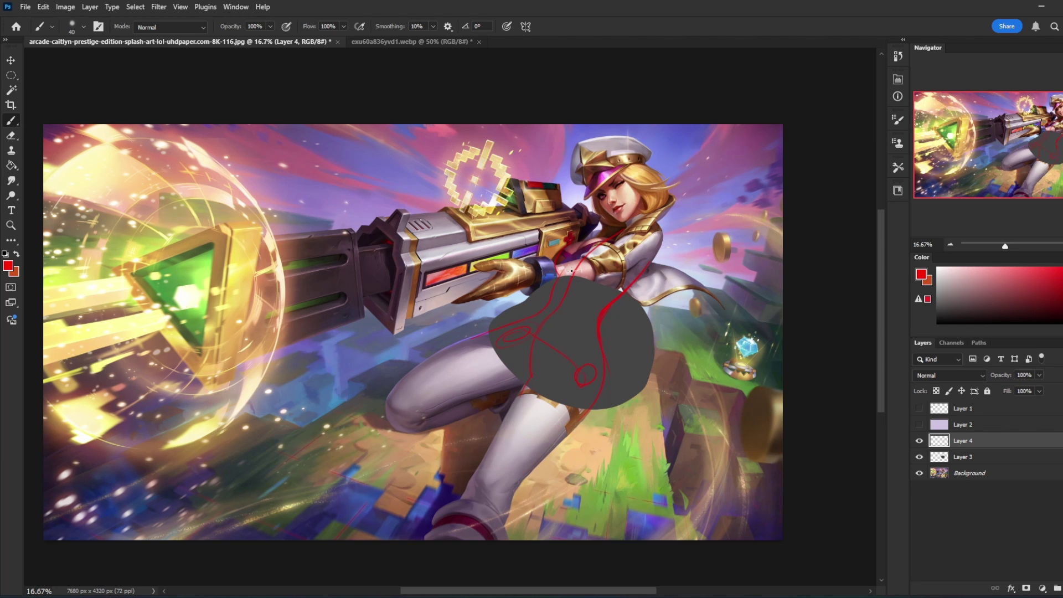
pyautogui.moveTo(553, 290); pyautogui.dragTo(565, 266)
# - Draw red sight lines from the face along the gun, and sketch small face and shape diagrams in the sky behind the character
pyautogui.moveTo(601, 197)
pyautogui.mouseDown()
pyautogui.moveTo(343, 216)
pyautogui.moveTo(601, 198)
pyautogui.mouseUp()
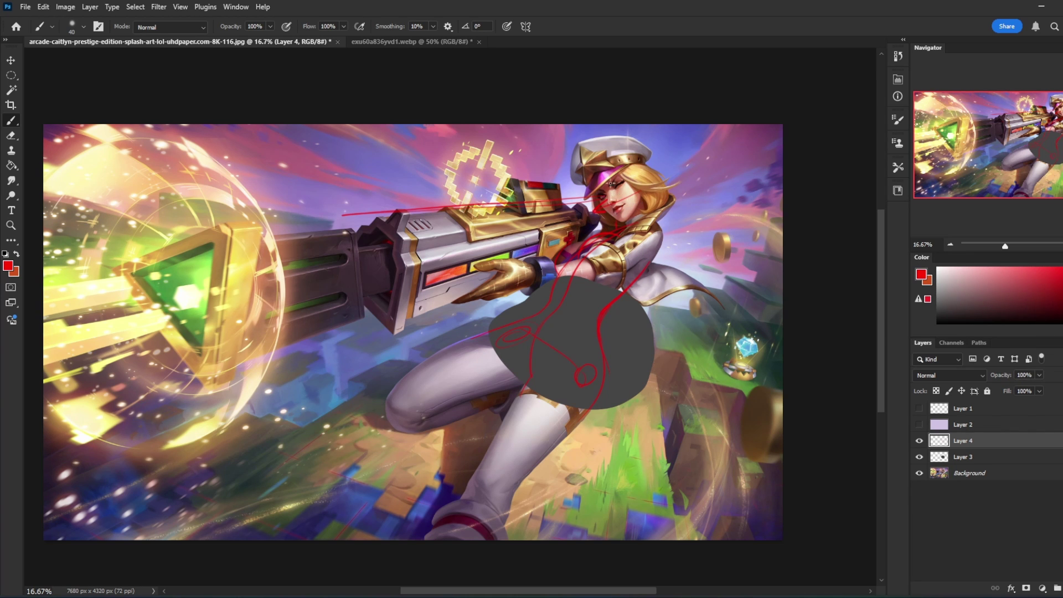
pyautogui.moveTo(697, 190)
pyautogui.mouseDown()
pyautogui.moveTo(728, 189)
pyautogui.moveTo(699, 225)
pyautogui.mouseUp()
pyautogui.moveTo(776, 149)
pyautogui.mouseDown()
pyautogui.moveTo(706, 160)
pyautogui.moveTo(733, 181)
pyautogui.moveTo(782, 172)
pyautogui.moveTo(728, 165)
pyautogui.moveTo(782, 188)
pyautogui.moveTo(767, 215)
pyautogui.mouseUp()
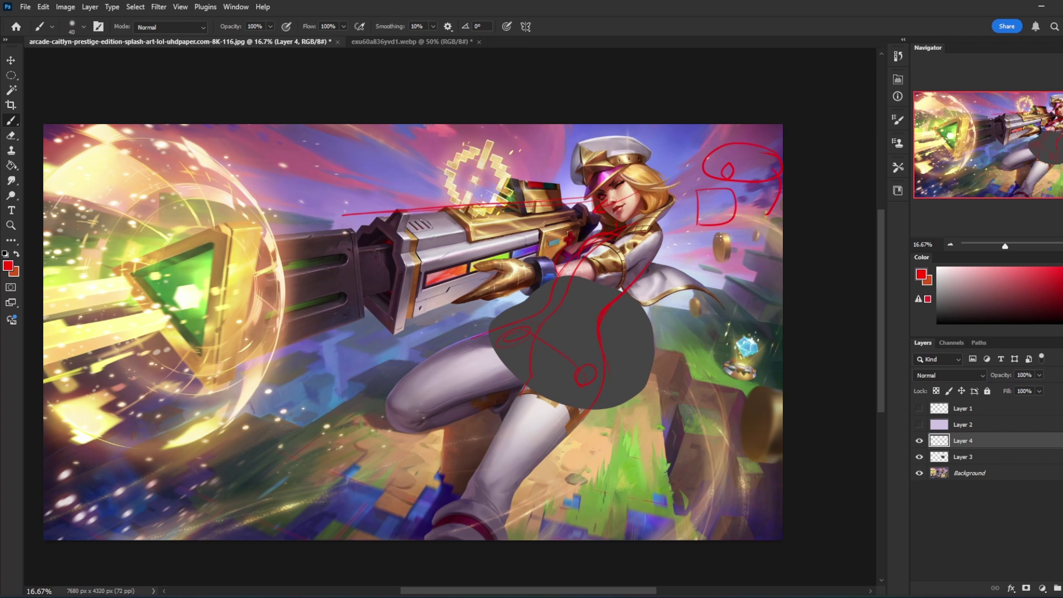
pyautogui.moveTo(727, 157); pyautogui.dragTo(735, 137)
pyautogui.moveTo(708, 264)
pyautogui.mouseDown()
pyautogui.moveTo(743, 280)
pyautogui.moveTo(704, 287)
pyautogui.moveTo(722, 261)
pyautogui.moveTo(724, 281)
pyautogui.moveTo(766, 221)
pyautogui.moveTo(780, 292)
pyautogui.mouseUp()
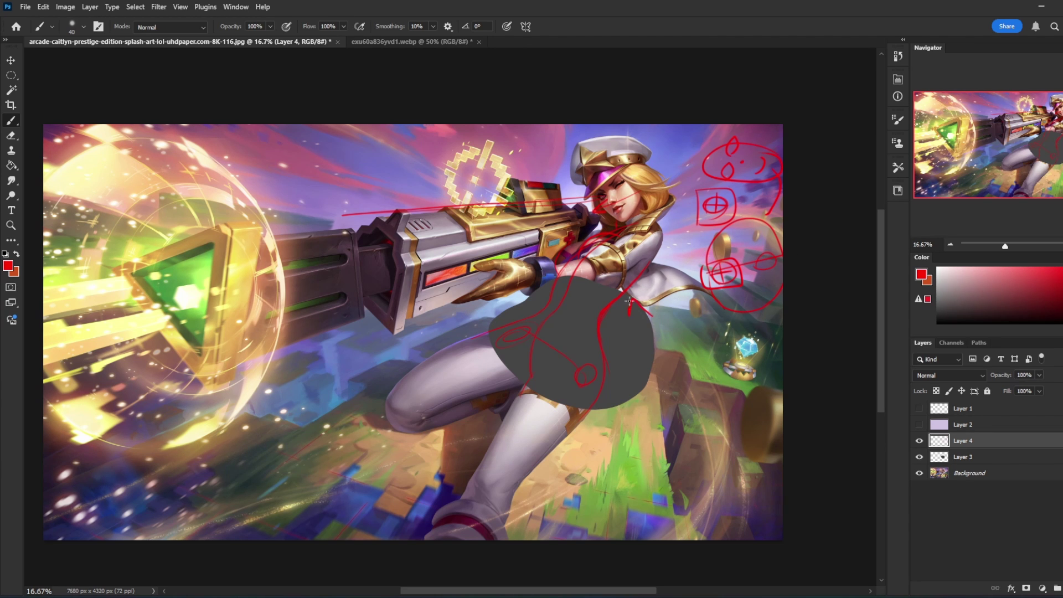
# - Draw red arrows pointing at the waist and both sides of the hat, and toggle Layer 4's visibility to compare
pyautogui.moveTo(629, 300); pyautogui.dragTo(654, 302)
pyautogui.moveTo(545, 142); pyautogui.dragTo(569, 161)
pyautogui.moveTo(676, 137); pyautogui.dragTo(676, 157)
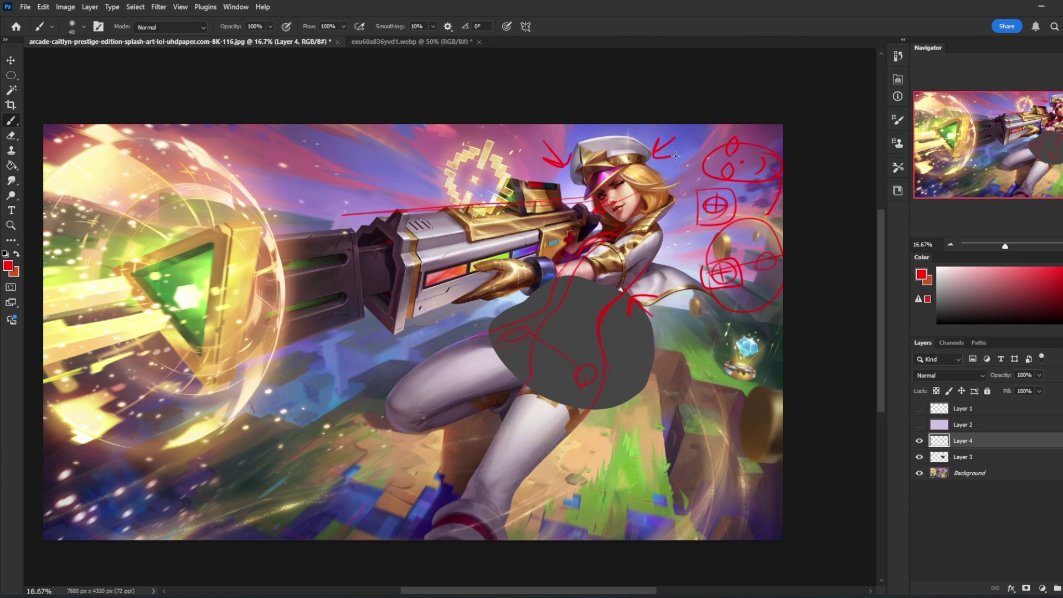
pyautogui.click(920, 441)
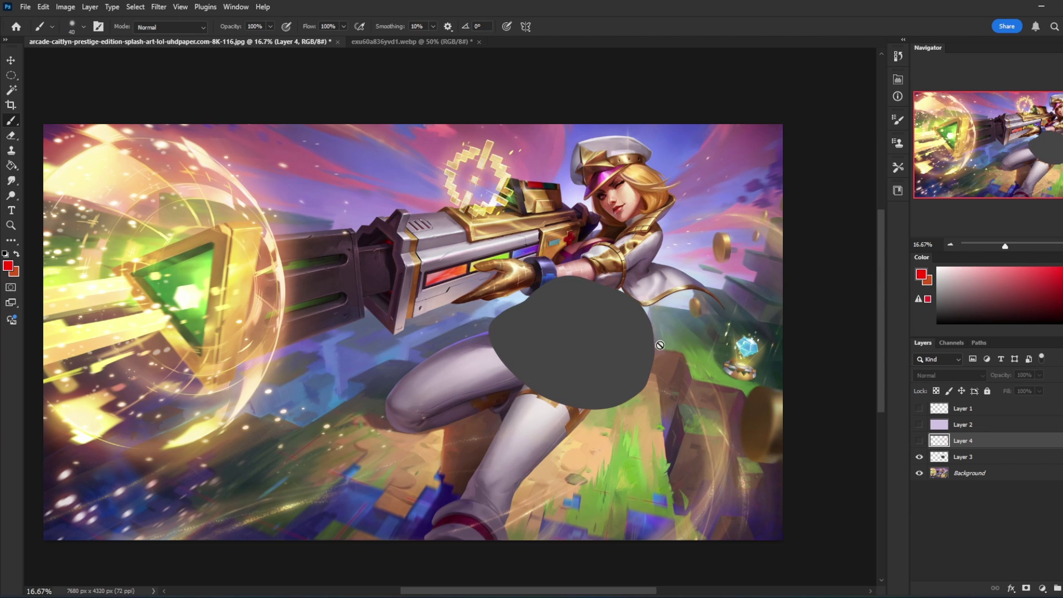
pyautogui.click(920, 442)
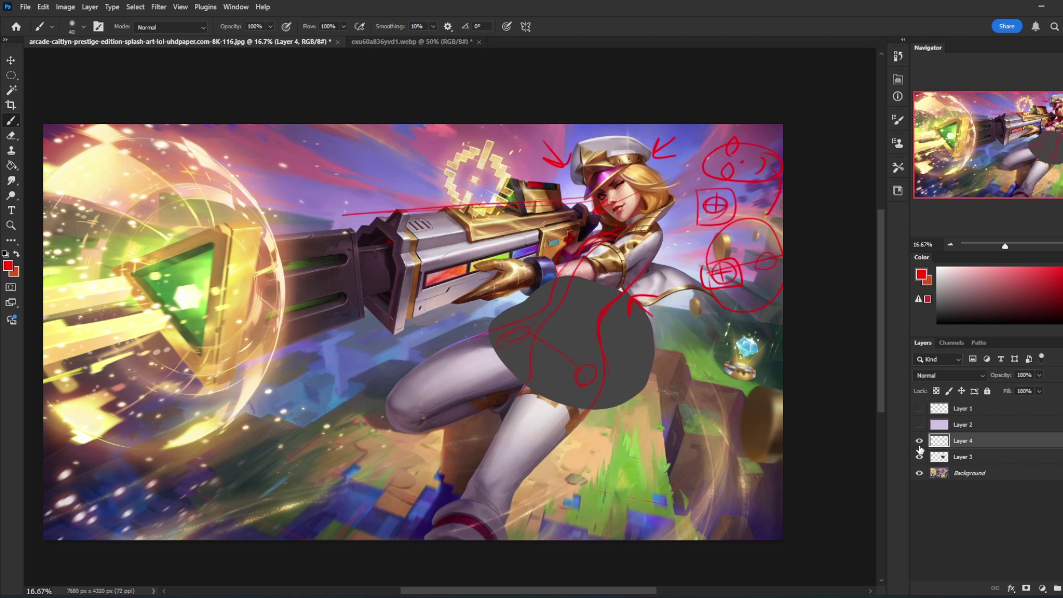
pyautogui.click(919, 443)
pyautogui.click(920, 443)
# - Undo the arrows, the sky diagrams and the sight lines, keeping the body contours on Layer 4
pyautogui.hotkey('ctrl', 'z')
pyautogui.hotkey('ctrl', 'z')
pyautogui.hotkey('ctrl', 'z')
pyautogui.hotkey('ctrl', 'z')
pyautogui.hotkey('ctrl', 'z')
pyautogui.hotkey('ctrl', 'z')
pyautogui.hotkey('ctrl', 'z')
pyautogui.hotkey('ctrl', 'z')
pyautogui.hotkey('ctrl', 'z')
pyautogui.hotkey('ctrl', 'z')
pyautogui.hotkey('ctrl', 'z')
pyautogui.hotkey('ctrl', 'z')
pyautogui.hotkey('ctrl', 'z')
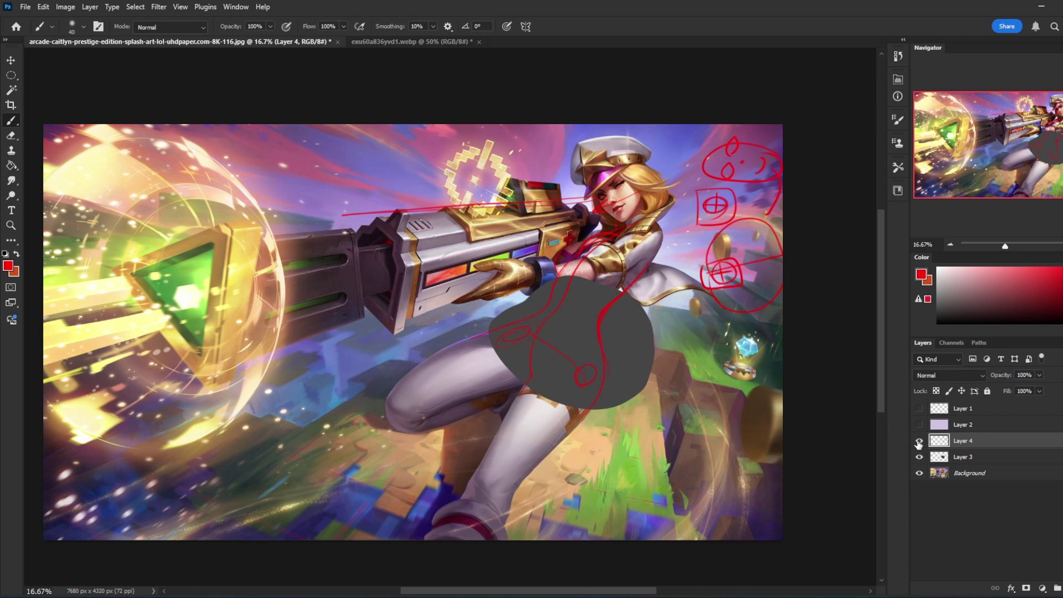
pyautogui.hotkey('ctrl', 'z')
pyautogui.hotkey('ctrl', 'z')
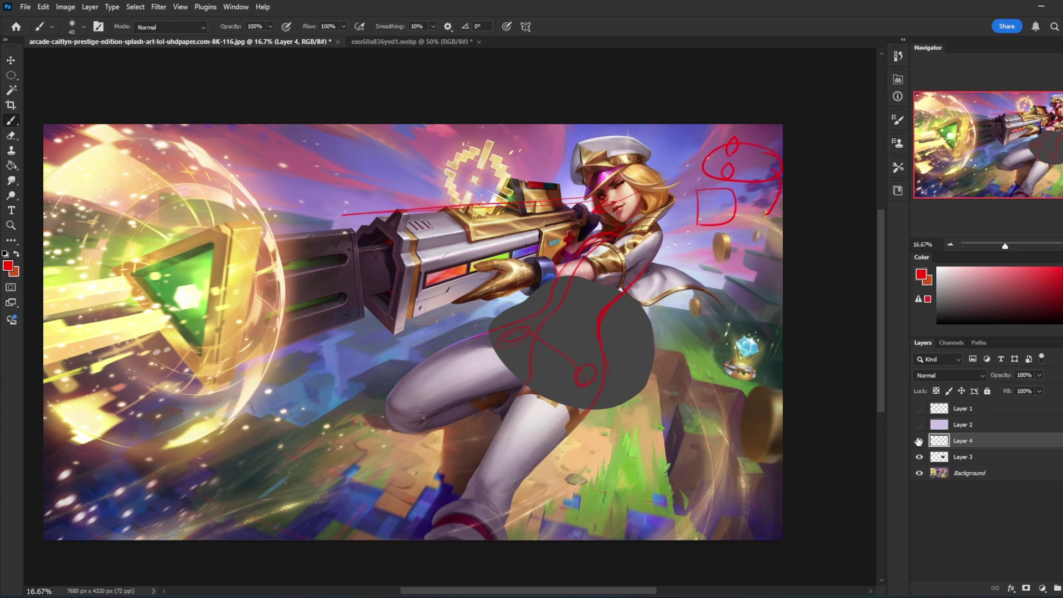
pyautogui.hotkey('ctrl', 'z')
pyautogui.hotkey('ctrl', 'z')
pyautogui.hotkey('ctrl', 'z')
pyautogui.hotkey('ctrl', 'z')
pyautogui.hotkey('ctrl', 'z')
pyautogui.hotkey('ctrl', 'z')
pyautogui.hotkey('ctrl', 'z')
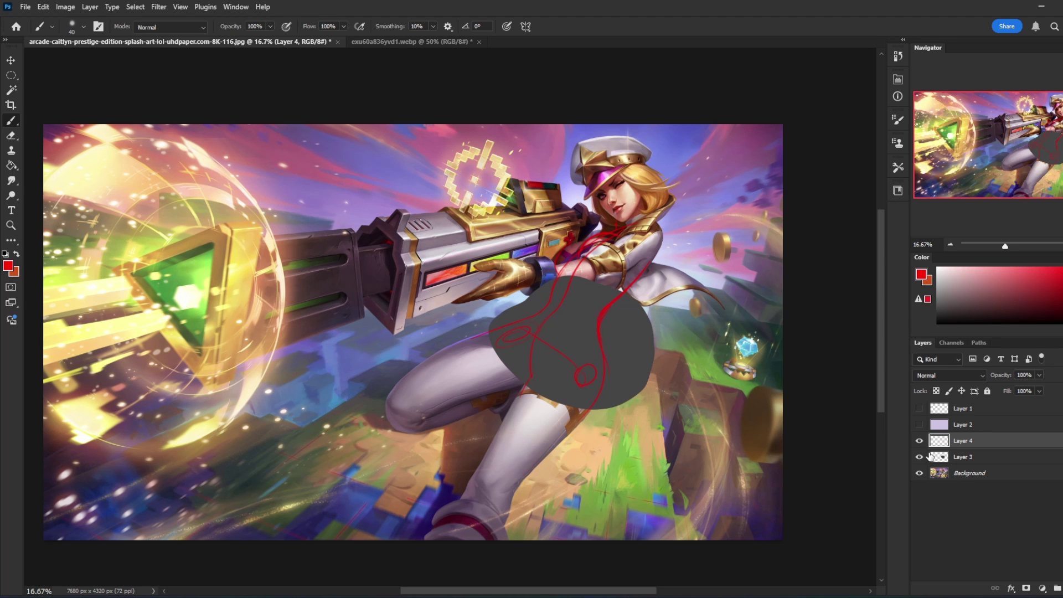
# - Toggle Layer 3 off and on to compare the contours with the figure, and sketch curved contour lines in the sky
pyautogui.click(920, 457)
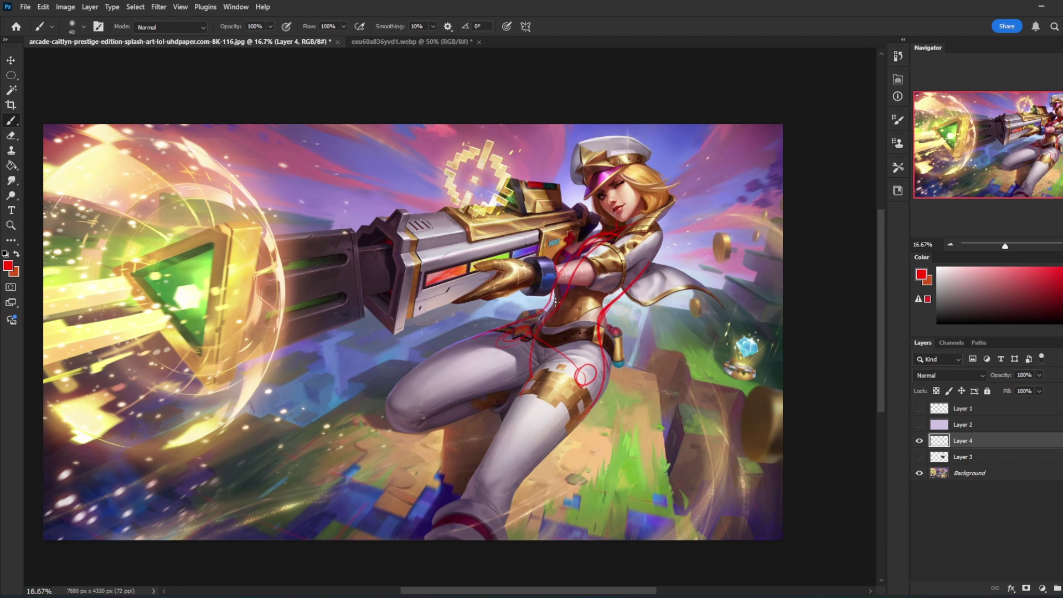
pyautogui.click(920, 458)
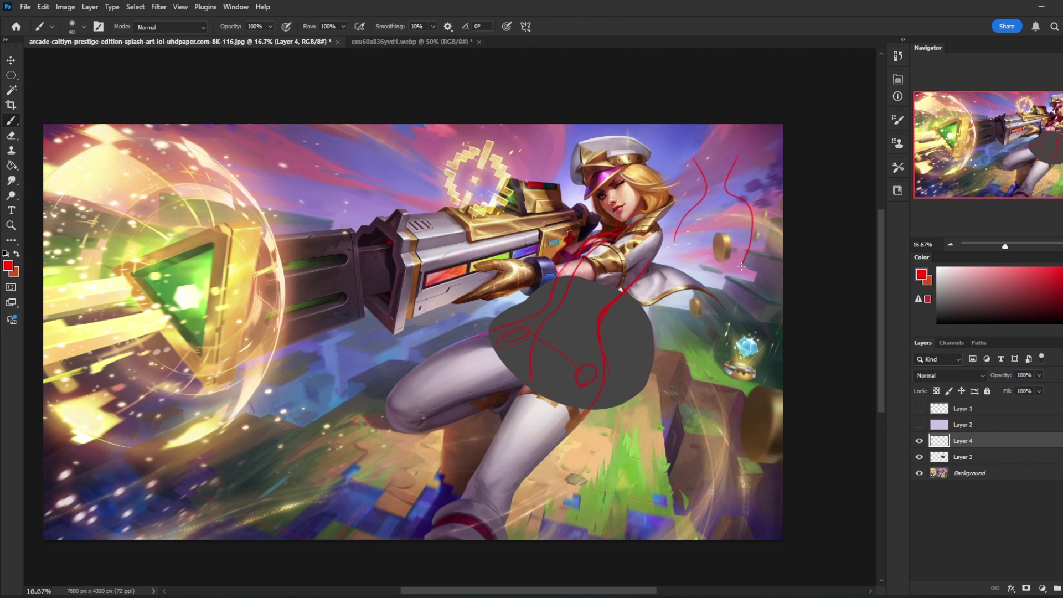
pyautogui.moveTo(689, 244); pyautogui.dragTo(713, 281)
pyautogui.hotkey('ctrl', 'z')
# - Hide Layer 4 and Layer 3, and make Background the active layer
pyautogui.click(921, 444)
pyautogui.click(920, 457)
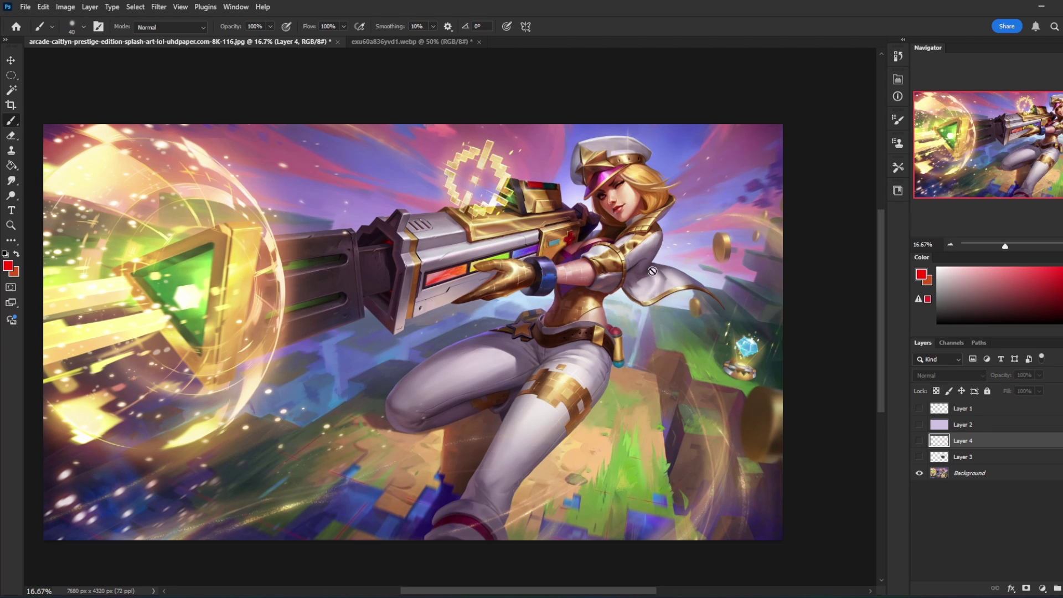
pyautogui.click(1005, 473)
# - Select the sky around the hat and behind the character's hair with the Magic Wand tool at tolerance 40
pyautogui.press('l')
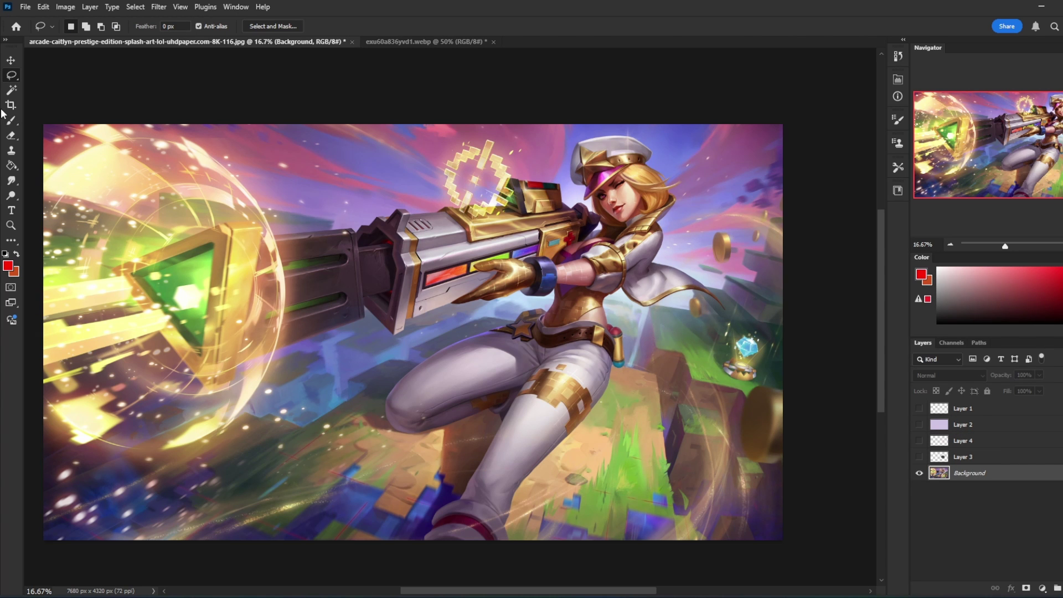
pyautogui.click(11, 90)
pyautogui.click(658, 160)
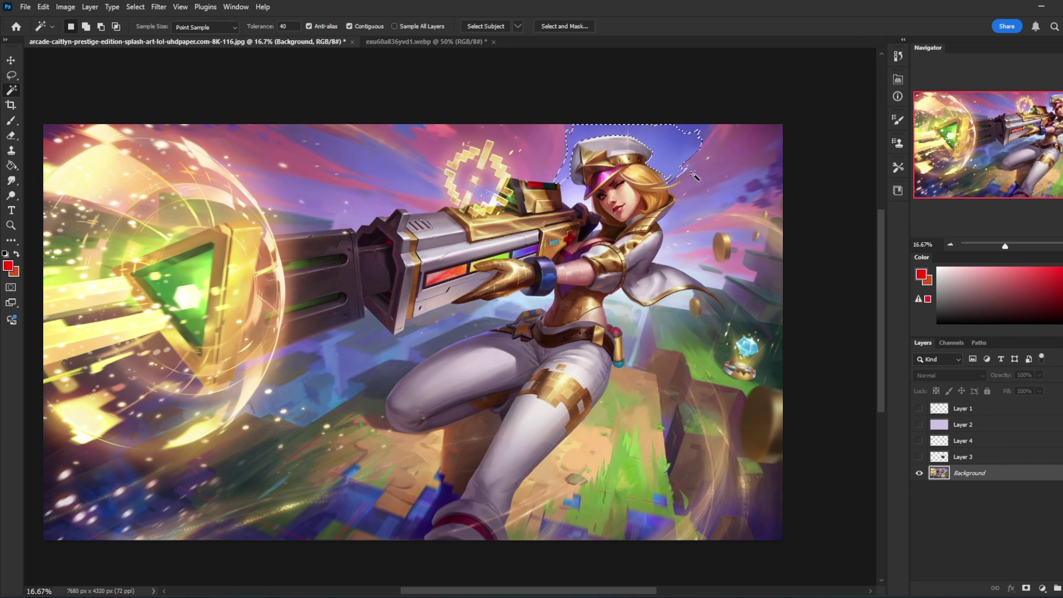
pyautogui.press('shift')
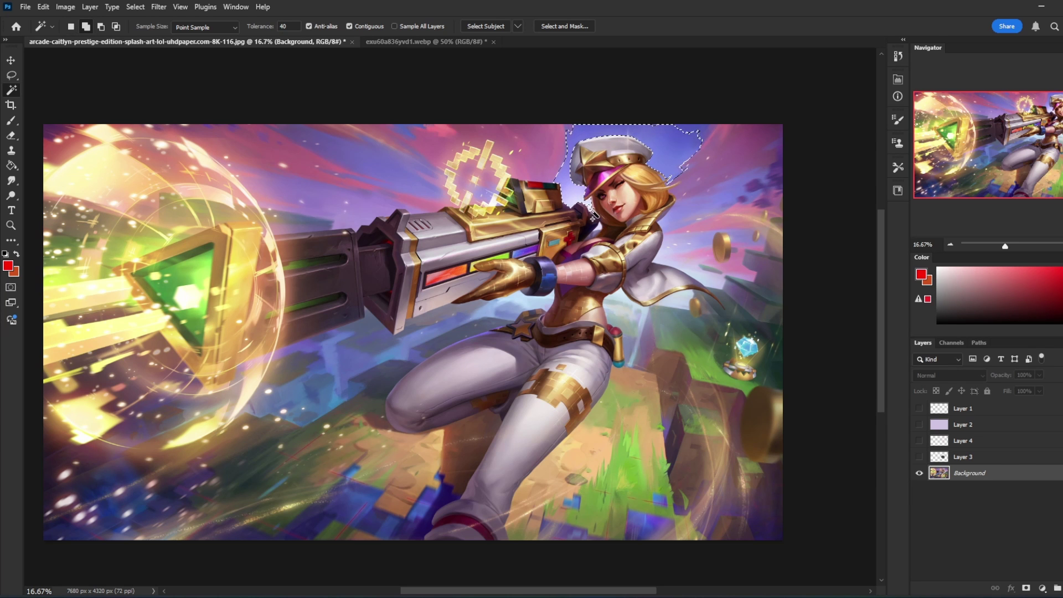
pyautogui.click(688, 217)
# - Add the remaining sky behind the jacket and the patch between the hat and the gun to the selection with the Lasso
pyautogui.press('l')
pyautogui.press('shift')
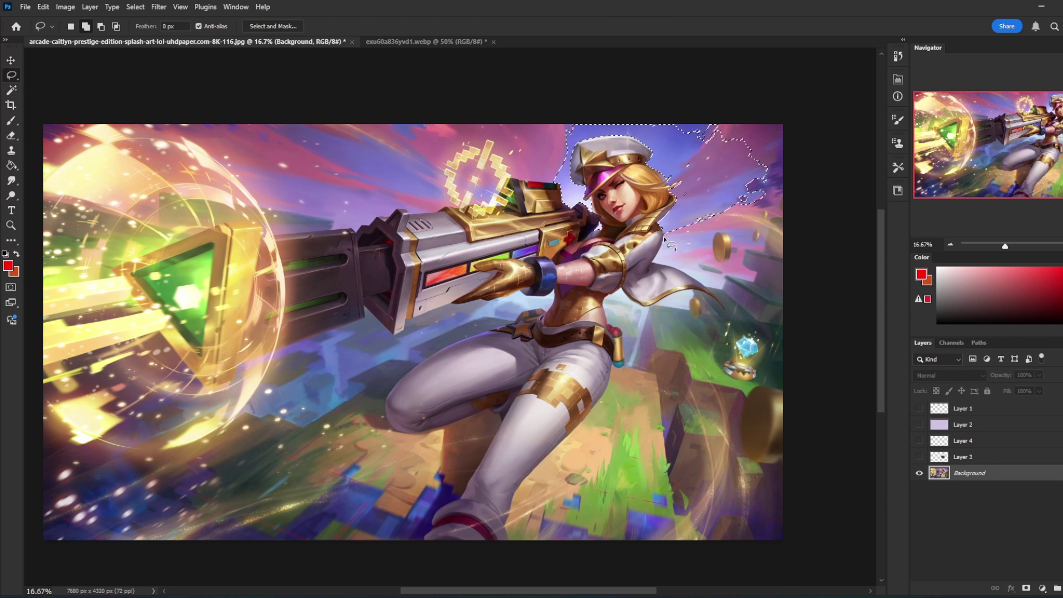
pyautogui.moveTo(656, 268)
pyautogui.mouseDown()
pyautogui.moveTo(717, 285)
pyautogui.moveTo(815, 171)
pyautogui.moveTo(707, 105)
pyautogui.mouseUp()
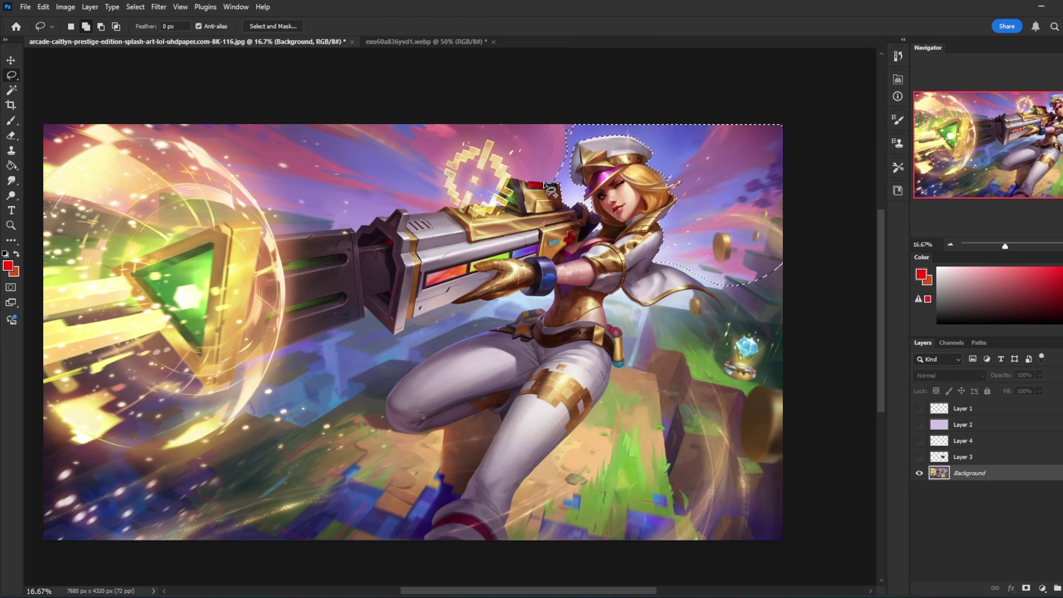
pyautogui.moveTo(656, 100); pyautogui.dragTo(718, 176)
pyautogui.hotkey('ctrl', 'z')
pyautogui.moveTo(592, 143); pyautogui.dragTo(567, 157)
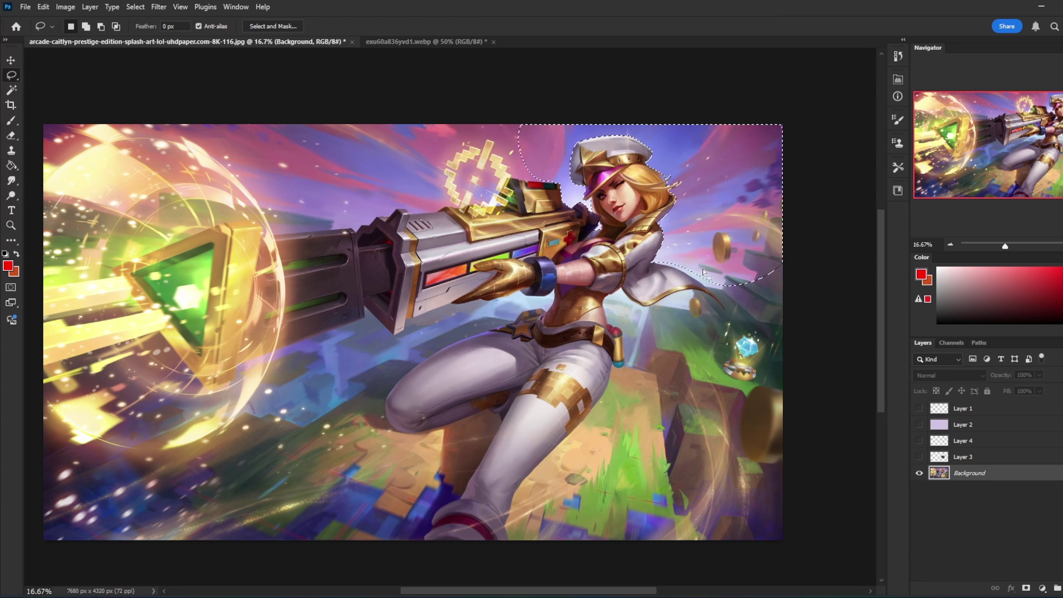
pyautogui.click(16, 91)
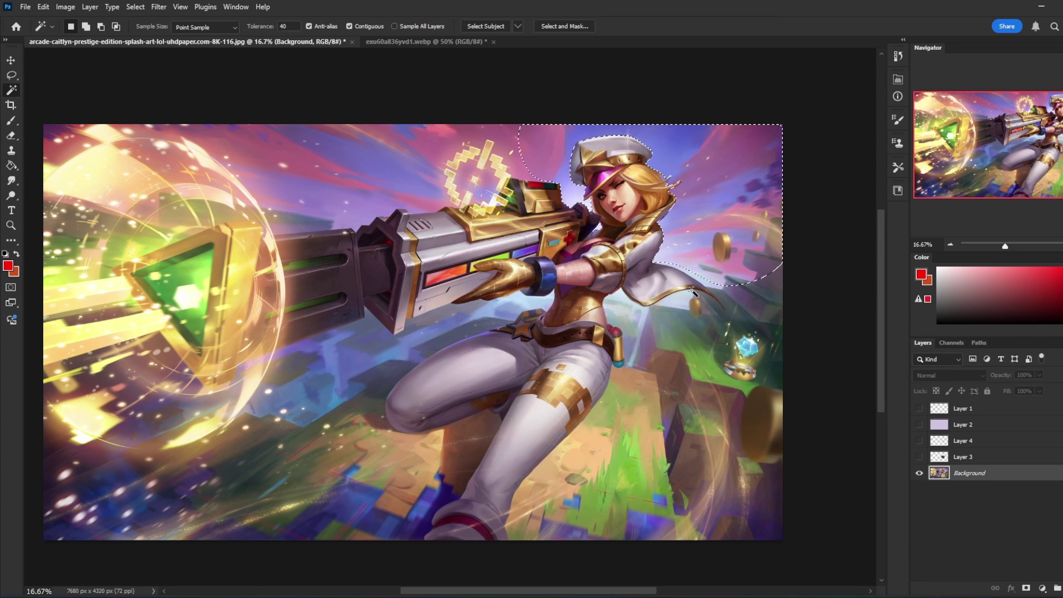
pyautogui.keyDown('shift'); pyautogui.click(731, 314); pyautogui.keyUp('shift')
pyautogui.hotkey('ctrl', 'z')
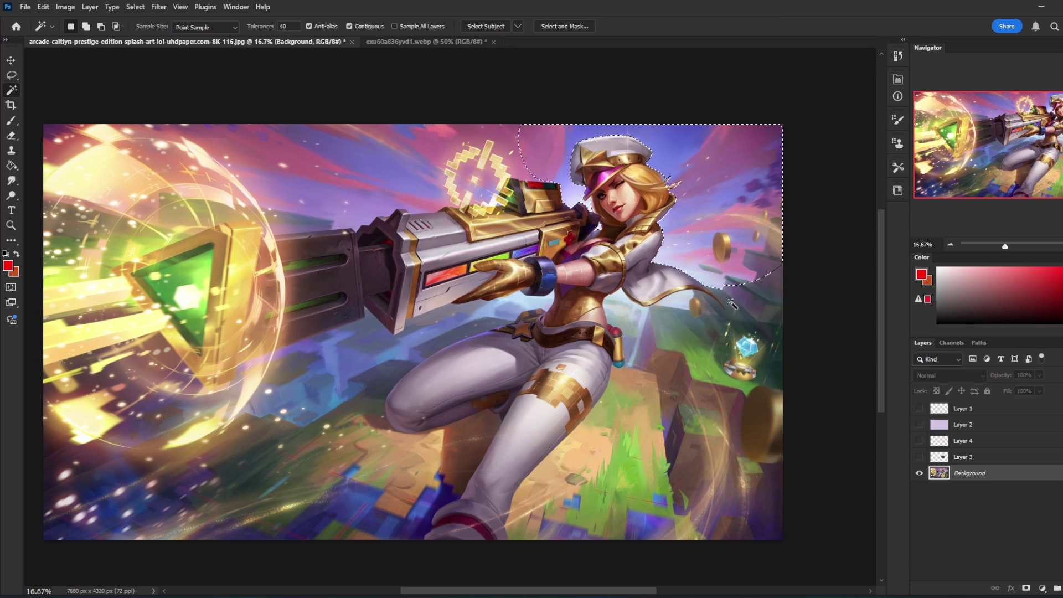
# - Extend the lasso selection around the flying jacket tail and beneath its hem to the character's waist
pyautogui.press('l')
pyautogui.moveTo(702, 282)
pyautogui.mouseDown()
pyautogui.moveTo(727, 317)
pyautogui.moveTo(778, 259)
pyautogui.moveTo(707, 285)
pyautogui.mouseUp()
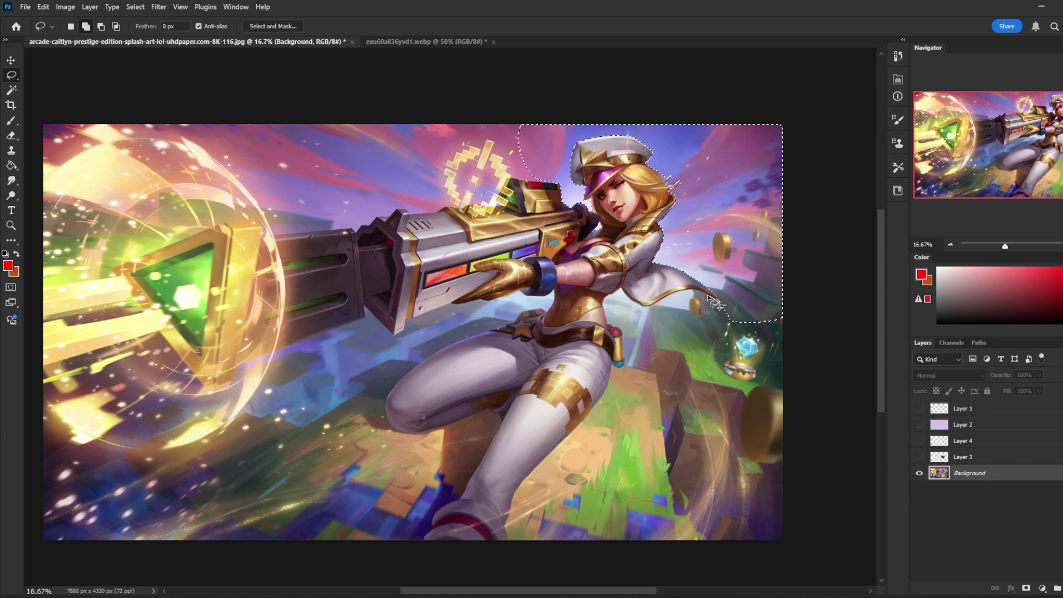
pyautogui.moveTo(637, 318)
pyautogui.mouseDown()
pyautogui.moveTo(731, 336)
pyautogui.moveTo(723, 304)
pyautogui.mouseUp()
pyautogui.press('shift')
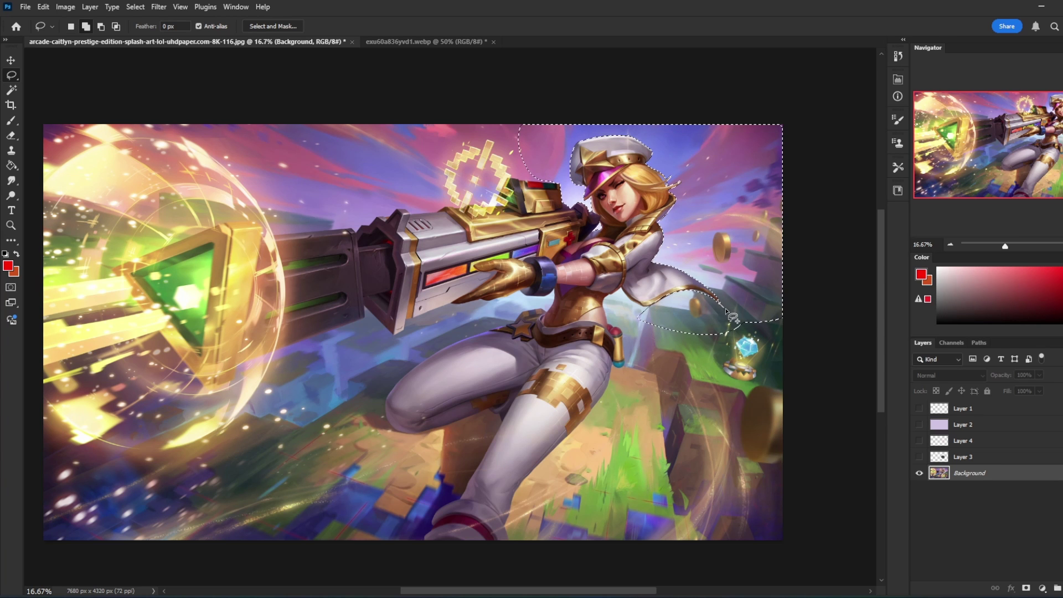
pyautogui.hotkey('ctrl', 'z')
pyautogui.moveTo(713, 357)
pyautogui.mouseDown()
pyautogui.moveTo(812, 265)
pyautogui.moveTo(626, 281)
pyautogui.mouseUp()
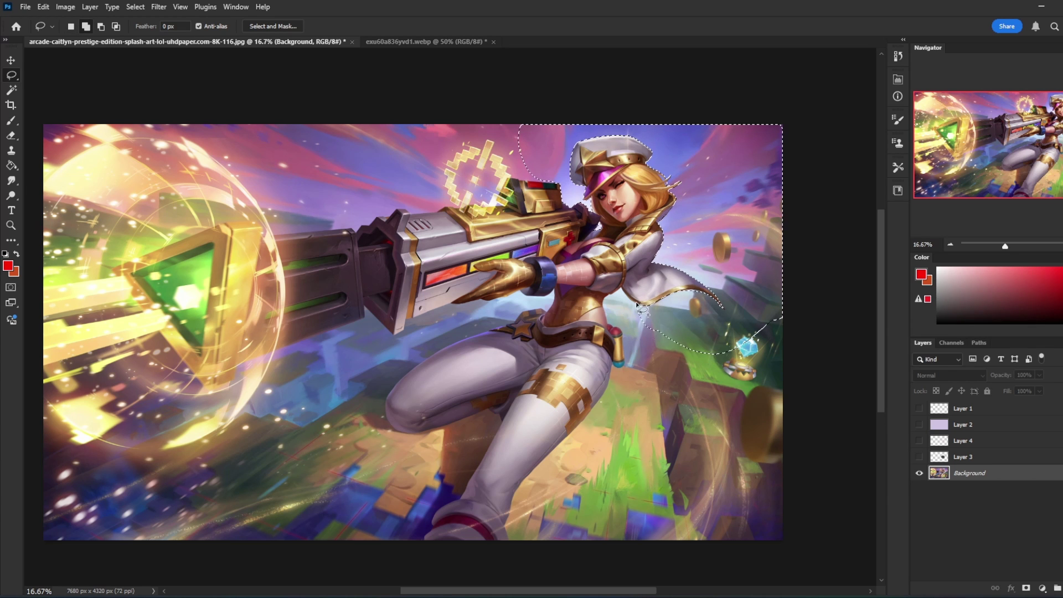
pyautogui.moveTo(633, 326)
pyautogui.mouseDown()
pyautogui.moveTo(657, 300)
pyautogui.moveTo(633, 301)
pyautogui.mouseUp()
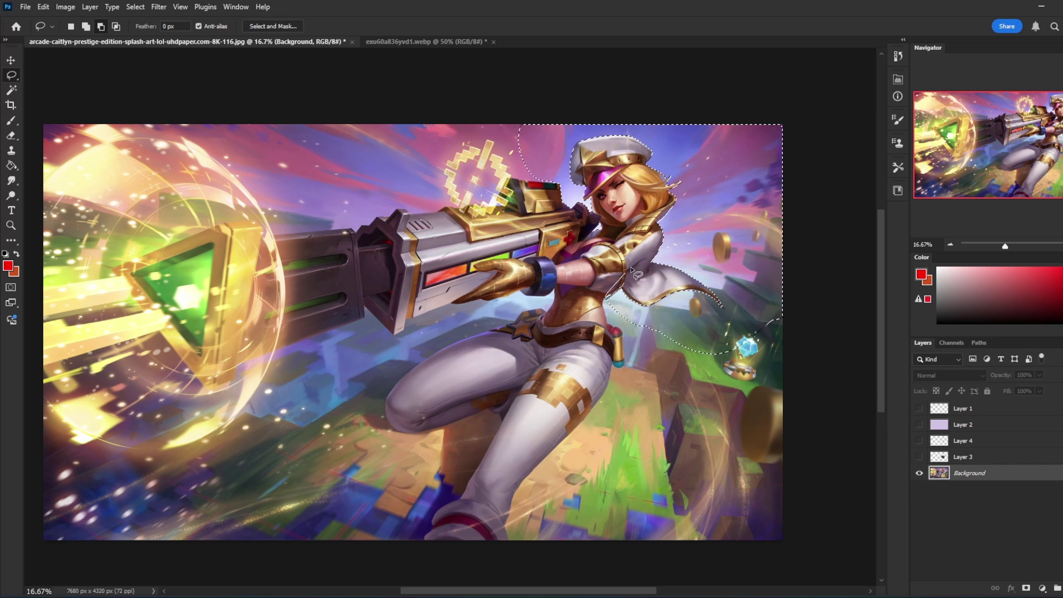
# - Add the background between the jacket hem and the belt pouch, out to the canvas edge, to the selection
pyautogui.press('shift')
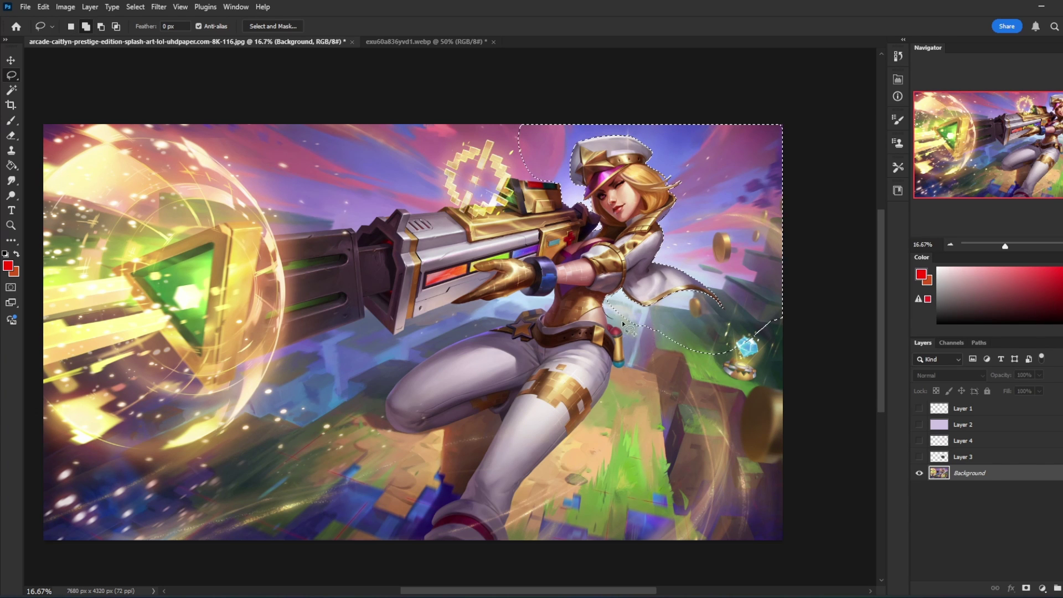
pyautogui.moveTo(609, 322); pyautogui.dragTo(597, 299)
pyautogui.press('alt')
pyautogui.moveTo(609, 350)
pyautogui.mouseDown()
pyautogui.moveTo(619, 339)
pyautogui.moveTo(654, 396)
pyautogui.moveTo(825, 294)
pyautogui.mouseUp()
pyautogui.press('alt')
pyautogui.press('shift')
pyautogui.press('shift')
pyautogui.press('shift')
pyautogui.press('shift')
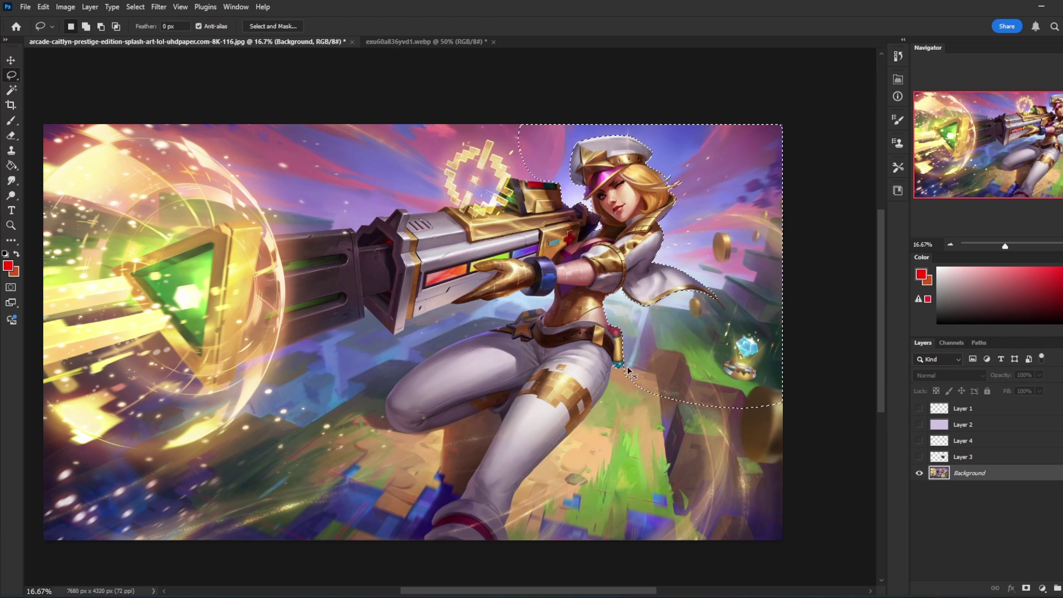
# - Extend the lasso selection along the outstretched leg to the canvas bottom, covering all the background behind the character
pyautogui.press('shift')
pyautogui.press('shift')
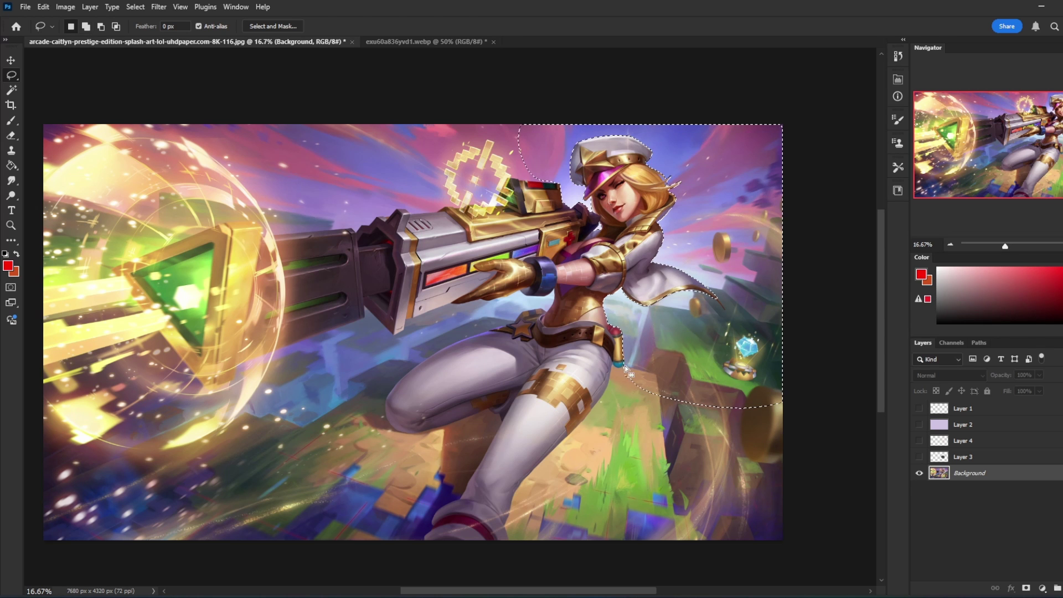
pyautogui.moveTo(619, 370)
pyautogui.mouseDown()
pyautogui.moveTo(605, 411)
pyautogui.moveTo(623, 372)
pyautogui.mouseUp()
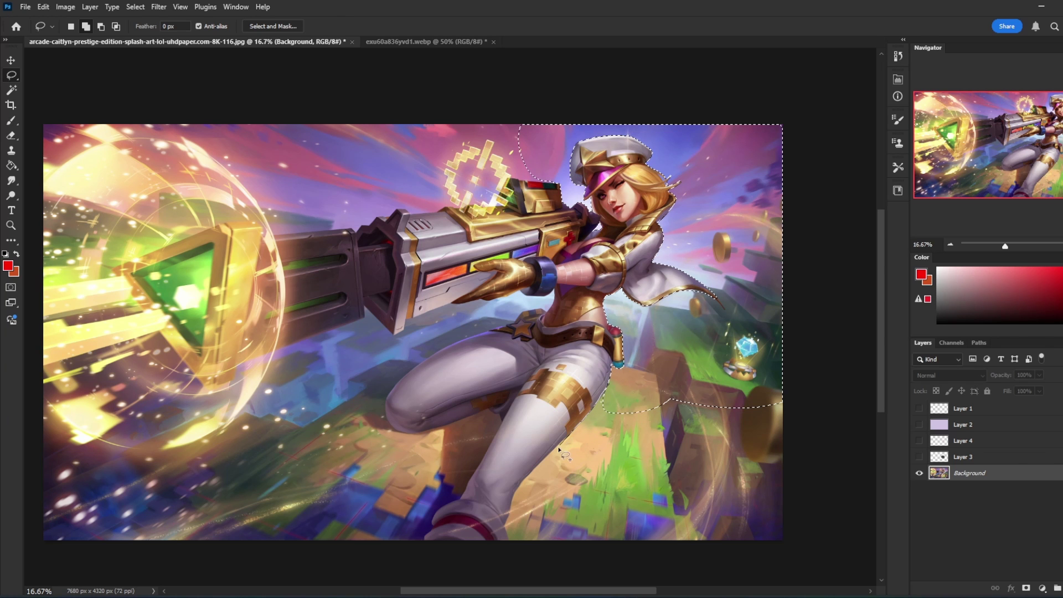
pyautogui.moveTo(530, 485)
pyautogui.mouseDown()
pyautogui.moveTo(786, 443)
pyautogui.moveTo(610, 382)
pyautogui.moveTo(537, 470)
pyautogui.mouseUp()
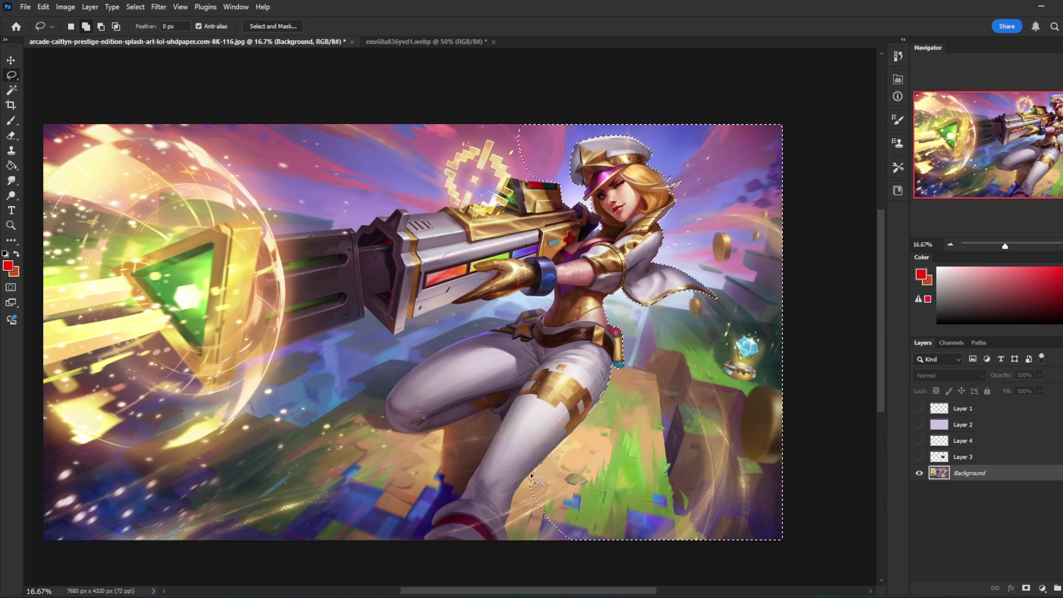
pyautogui.moveTo(515, 527)
pyautogui.mouseDown()
pyautogui.moveTo(603, 563)
pyautogui.moveTo(513, 490)
pyautogui.mouseUp()
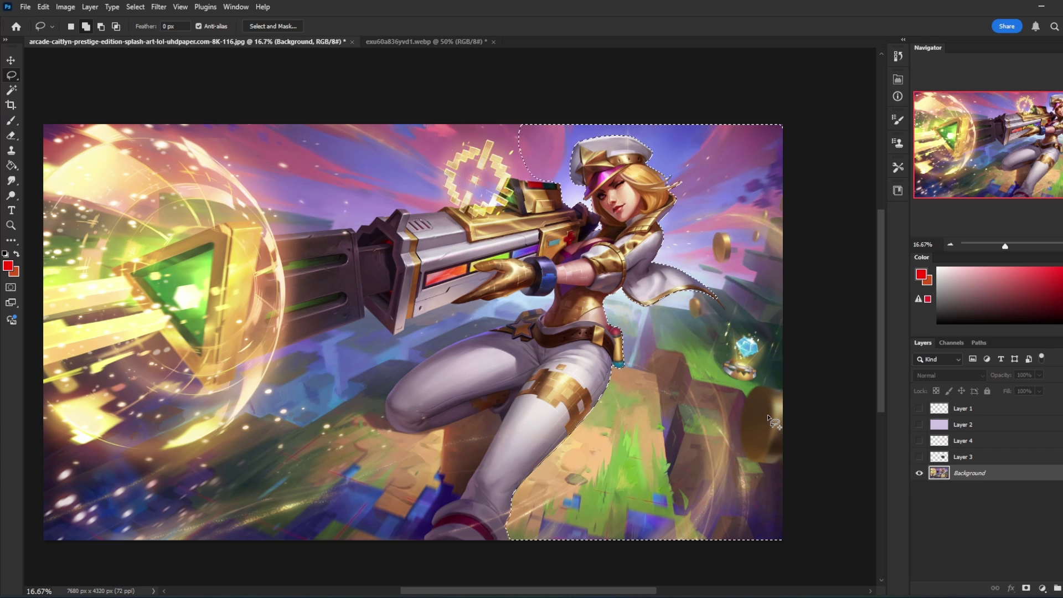
# - Invert the selection
pyautogui.press('m')
pyautogui.rightClick(627, 263)
pyautogui.click(670, 286)
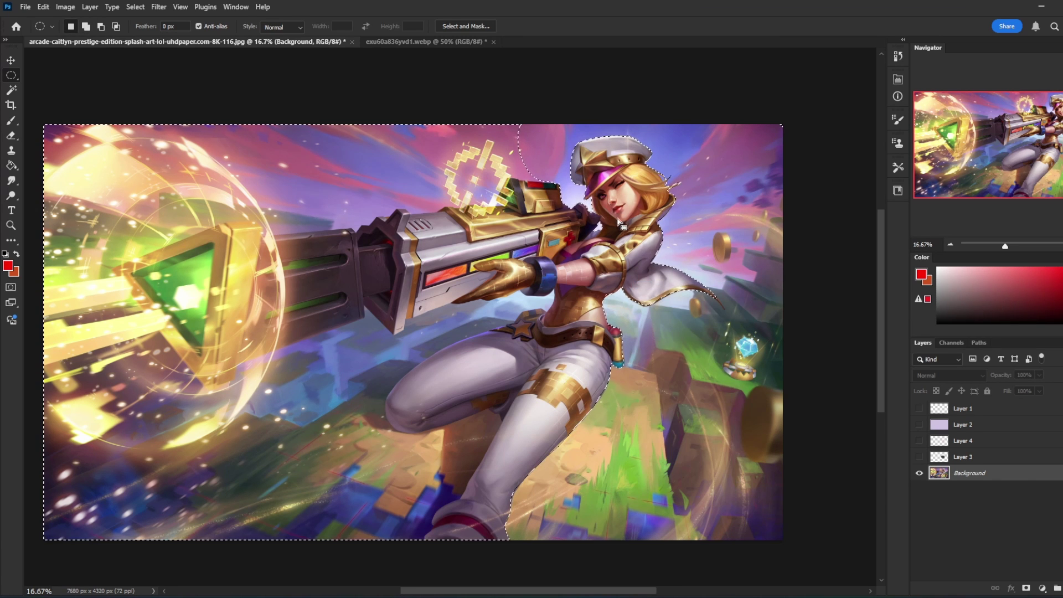
# - Subtract the sky above the gun, the gun body, and the legs with the ground from the selection using the Lasso
pyautogui.press('l')
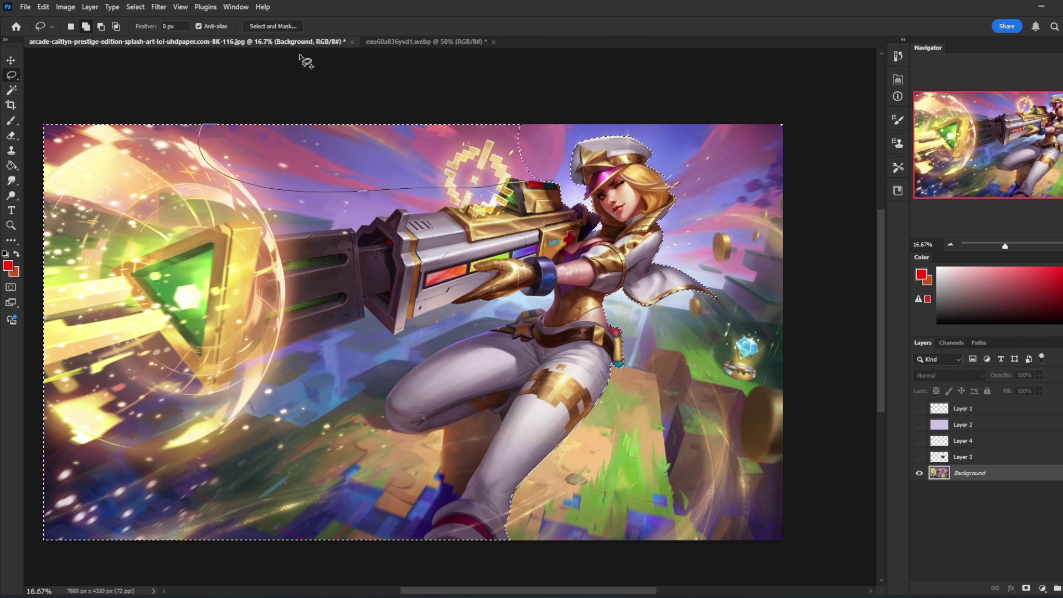
pyautogui.moveTo(546, 184)
pyautogui.mouseDown()
pyautogui.moveTo(437, 178)
pyautogui.moveTo(450, 26)
pyautogui.moveTo(536, 167)
pyautogui.mouseUp()
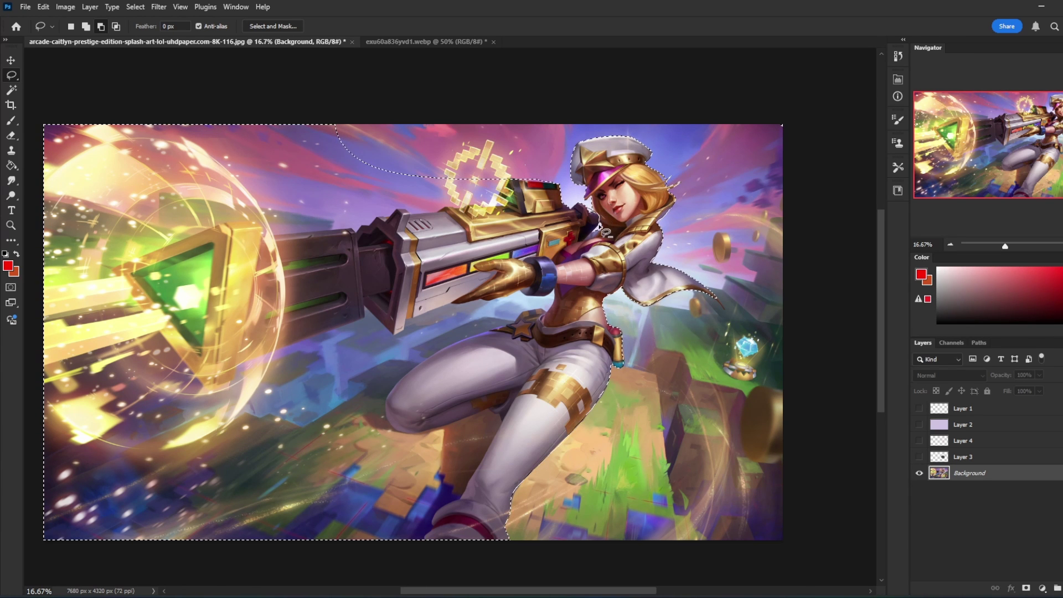
pyautogui.moveTo(585, 255)
pyautogui.mouseDown()
pyautogui.moveTo(392, 83)
pyautogui.moveTo(576, 166)
pyautogui.moveTo(552, 171)
pyautogui.moveTo(597, 218)
pyautogui.mouseUp()
pyautogui.moveTo(566, 297)
pyautogui.mouseDown()
pyautogui.moveTo(546, 311)
pyautogui.moveTo(445, 303)
pyautogui.mouseUp()
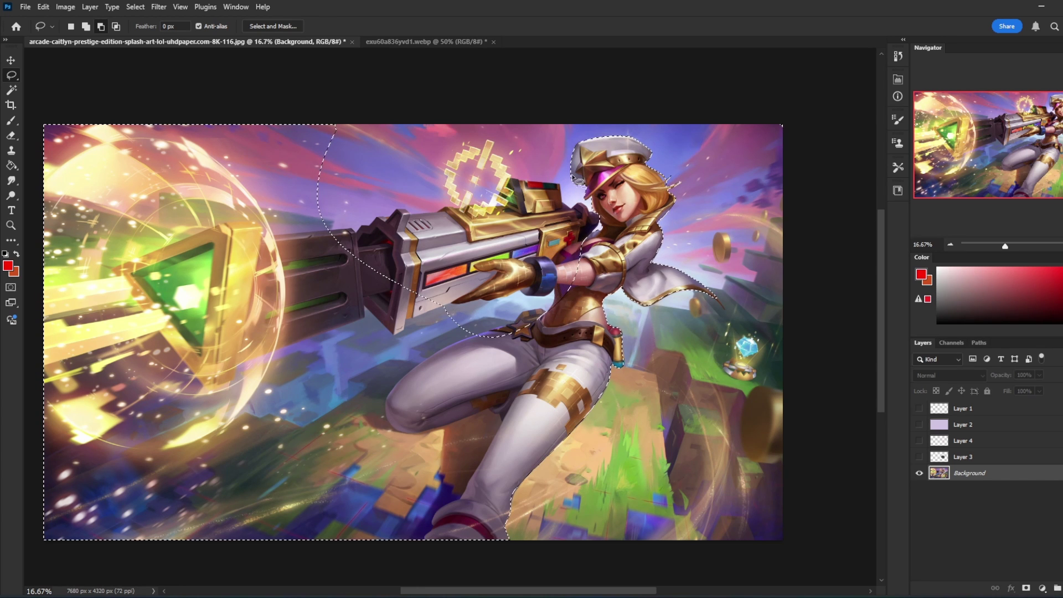
pyautogui.moveTo(560, 269)
pyautogui.mouseDown()
pyautogui.moveTo(595, 337)
pyautogui.moveTo(541, 565)
pyautogui.moveTo(38, 521)
pyautogui.mouseUp()
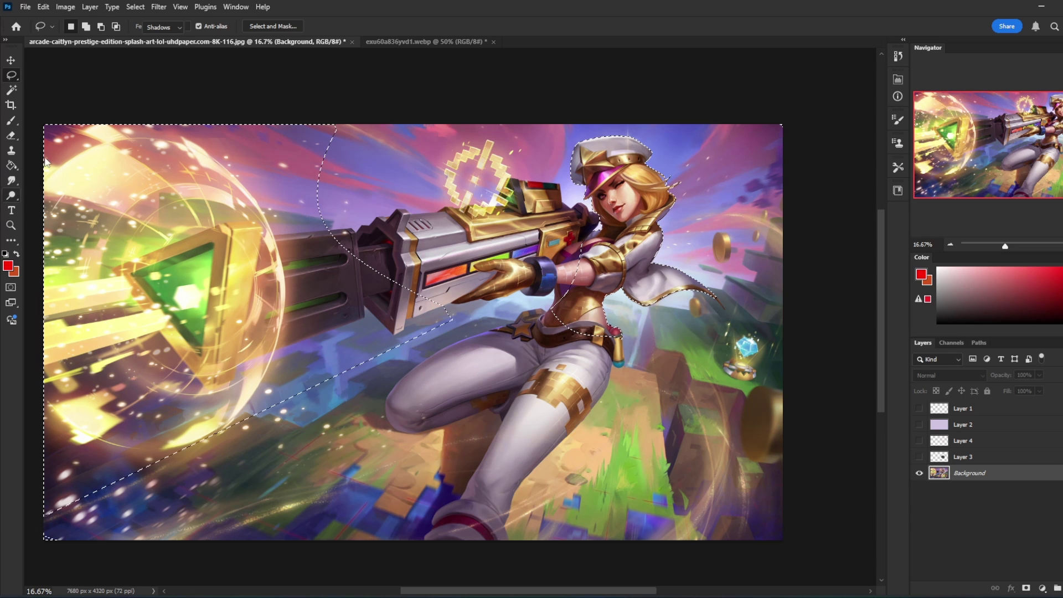
# - Subtract the remaining gun barrel and energy blast area from the selection and convert the Background into a regular layer
pyautogui.press('o')
pyautogui.hotkey('ctrl', '-')
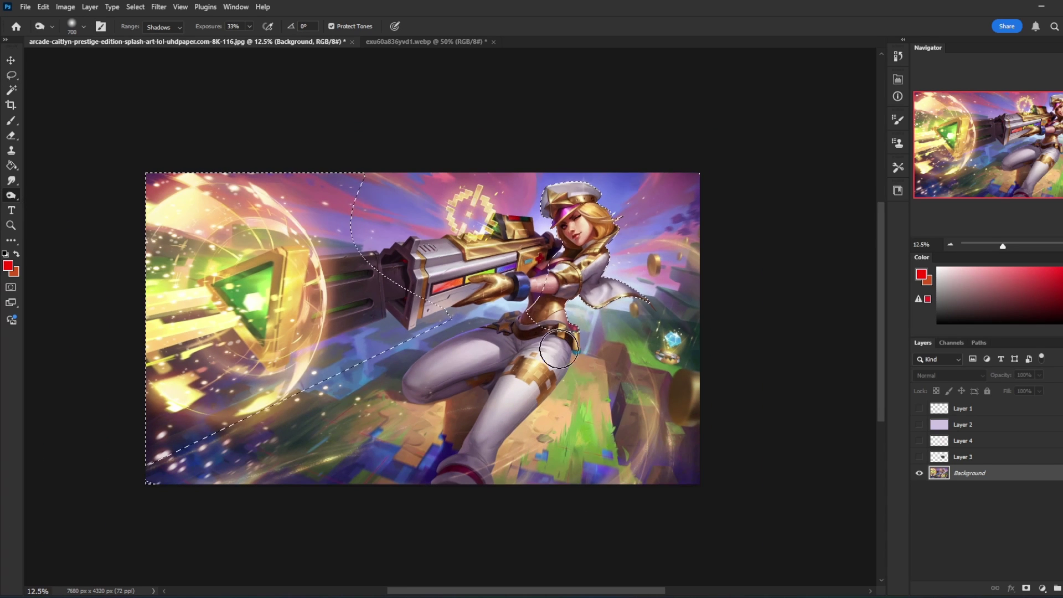
pyautogui.press('l')
pyautogui.moveTo(452, 343)
pyautogui.mouseDown()
pyautogui.moveTo(128, 134)
pyautogui.moveTo(454, 166)
pyautogui.mouseUp()
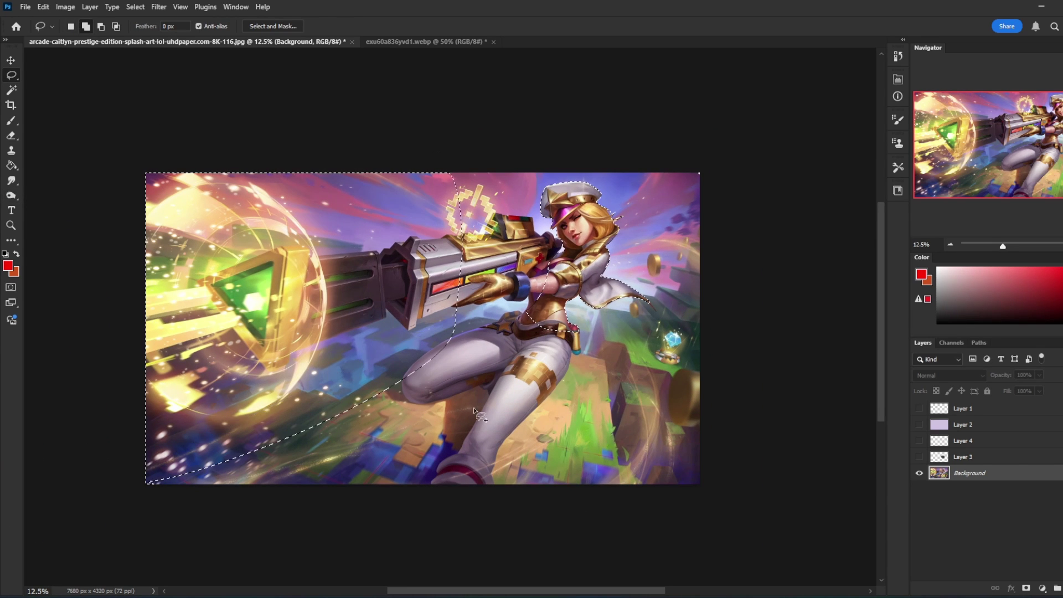
pyautogui.press('z')
pyautogui.press('l')
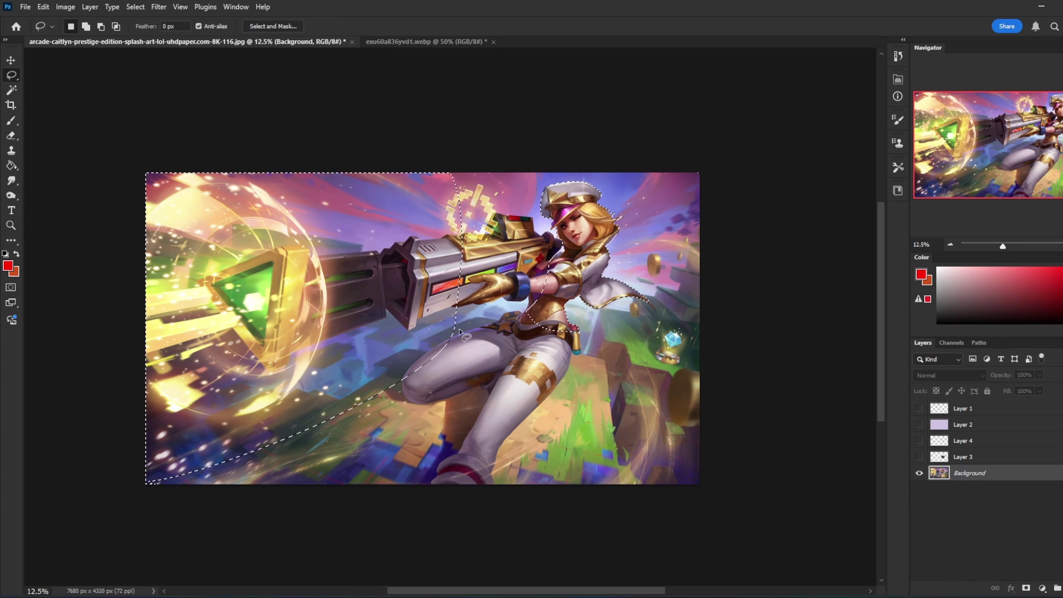
pyautogui.moveTo(464, 345)
pyautogui.mouseDown()
pyautogui.moveTo(114, 181)
pyautogui.moveTo(493, 188)
pyautogui.moveTo(477, 260)
pyautogui.mouseUp()
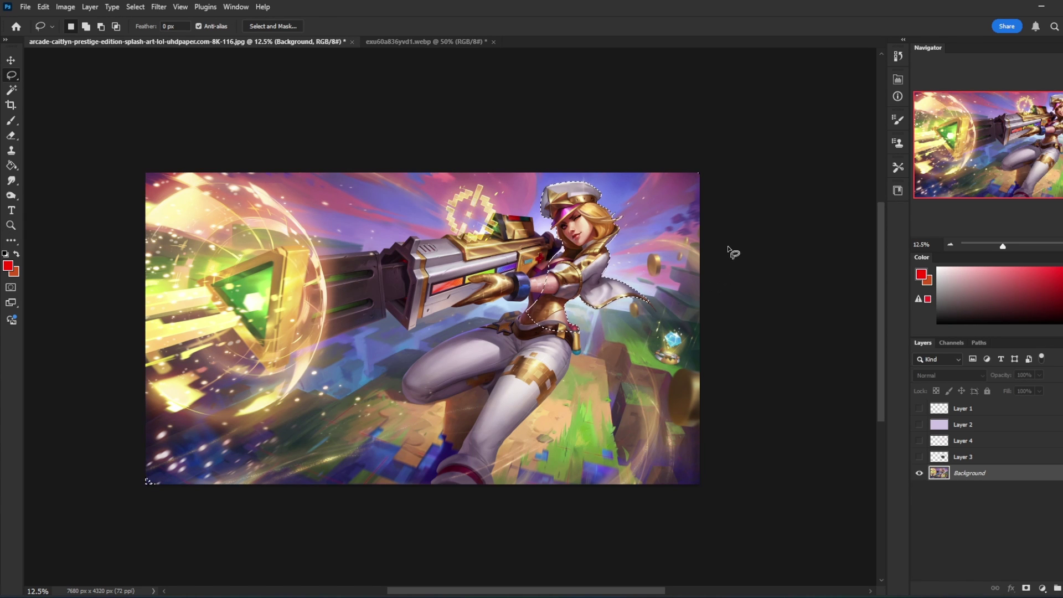
pyautogui.doubleClick(1007, 474)
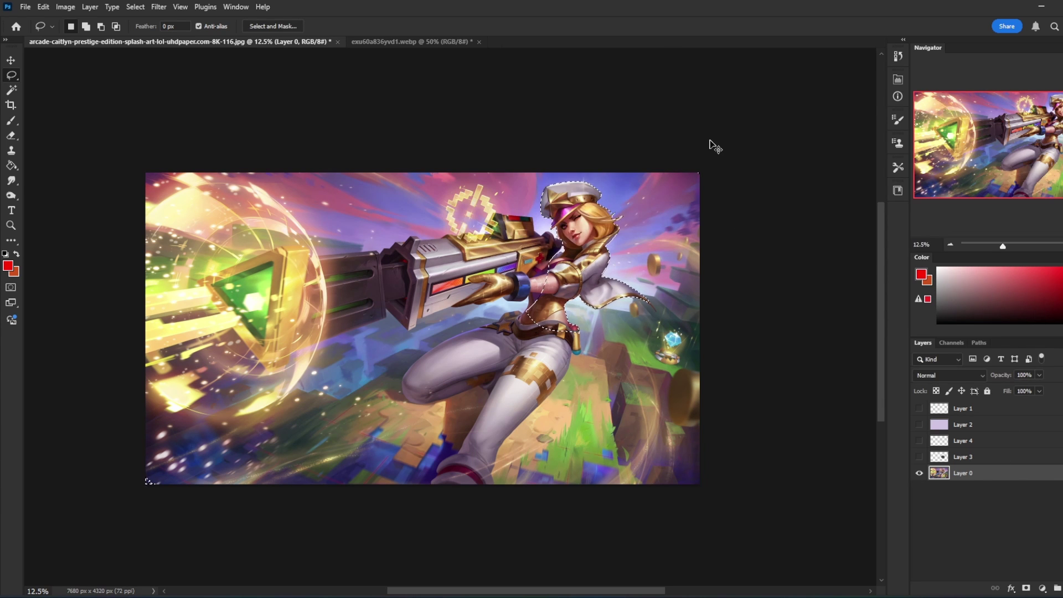
pyautogui.press('Delete')
pyautogui.hotkey('ctrl', 'z')
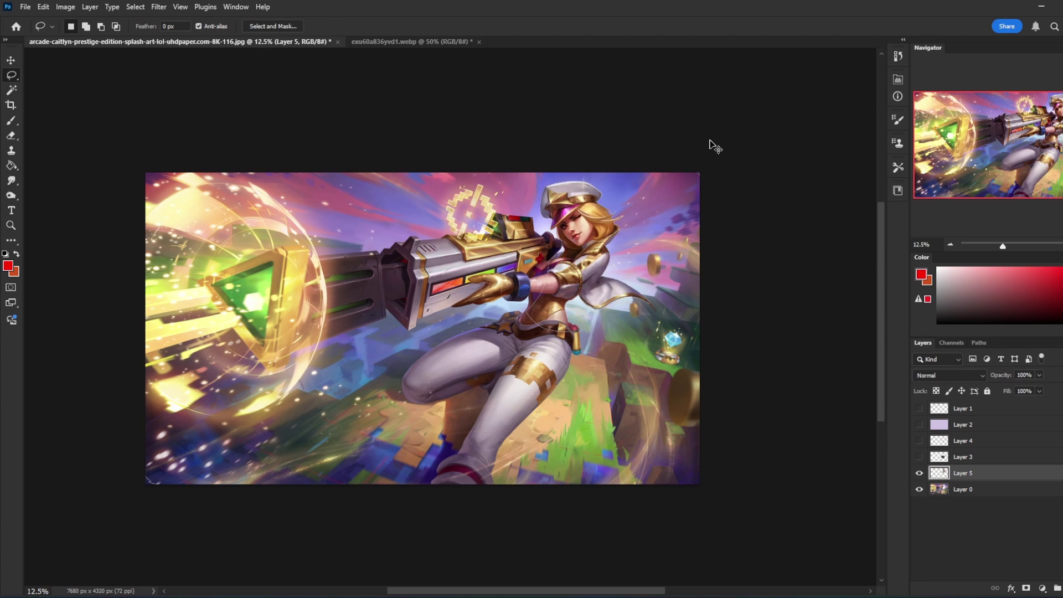
pyautogui.press('Delete')
pyautogui.hotkey('ctrl', 'z')
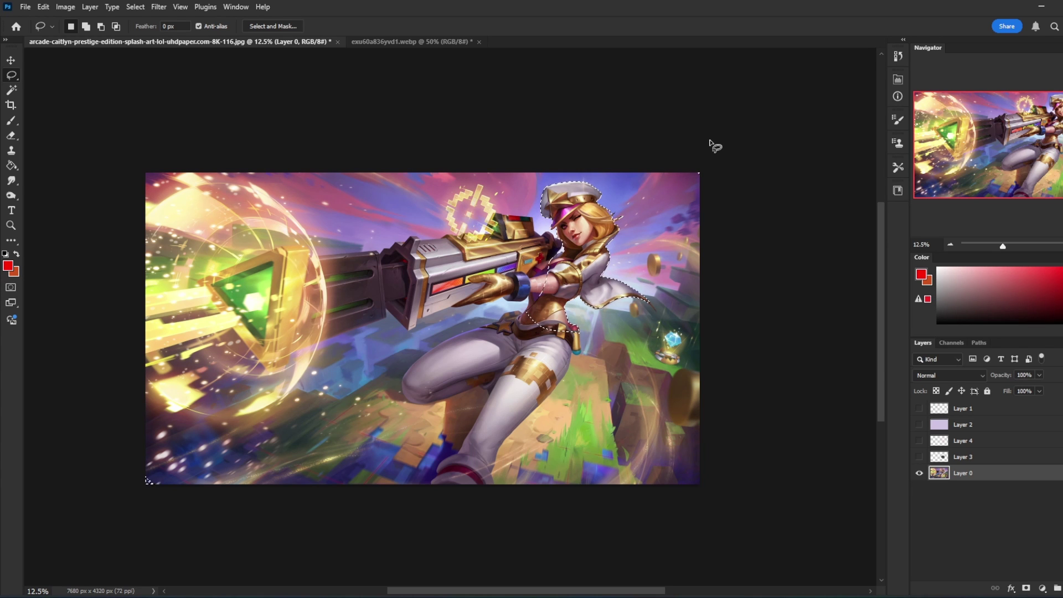
# - Subtract the midriff below the arm from the selection, keeping the head, hat, arm and jacket selected
pyautogui.press('alt')
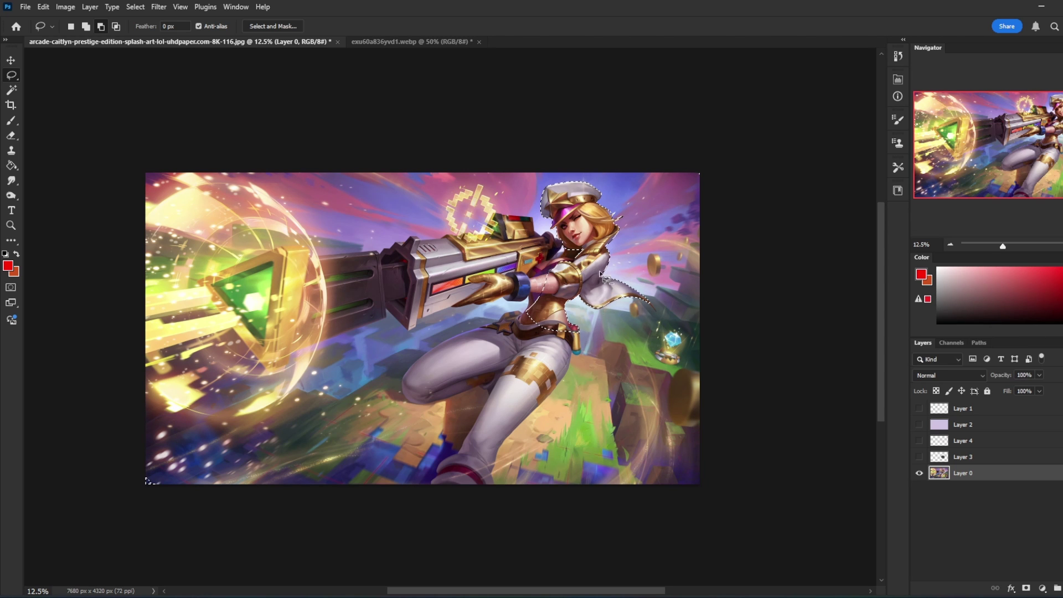
pyautogui.press('shift')
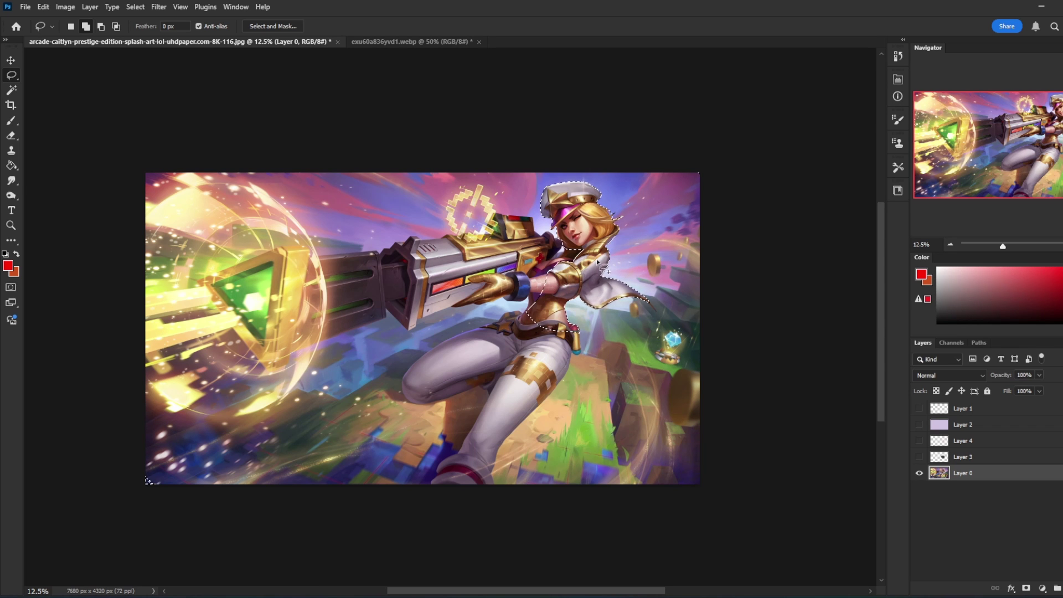
pyautogui.moveTo(551, 275)
pyautogui.mouseDown()
pyautogui.moveTo(526, 290)
pyautogui.moveTo(547, 292)
pyautogui.moveTo(557, 272)
pyautogui.moveTo(545, 292)
pyautogui.moveTo(525, 292)
pyautogui.moveTo(546, 283)
pyautogui.moveTo(587, 299)
pyautogui.moveTo(537, 293)
pyautogui.moveTo(571, 302)
pyautogui.moveTo(579, 348)
pyautogui.moveTo(541, 363)
pyautogui.mouseUp()
pyautogui.press('alt')
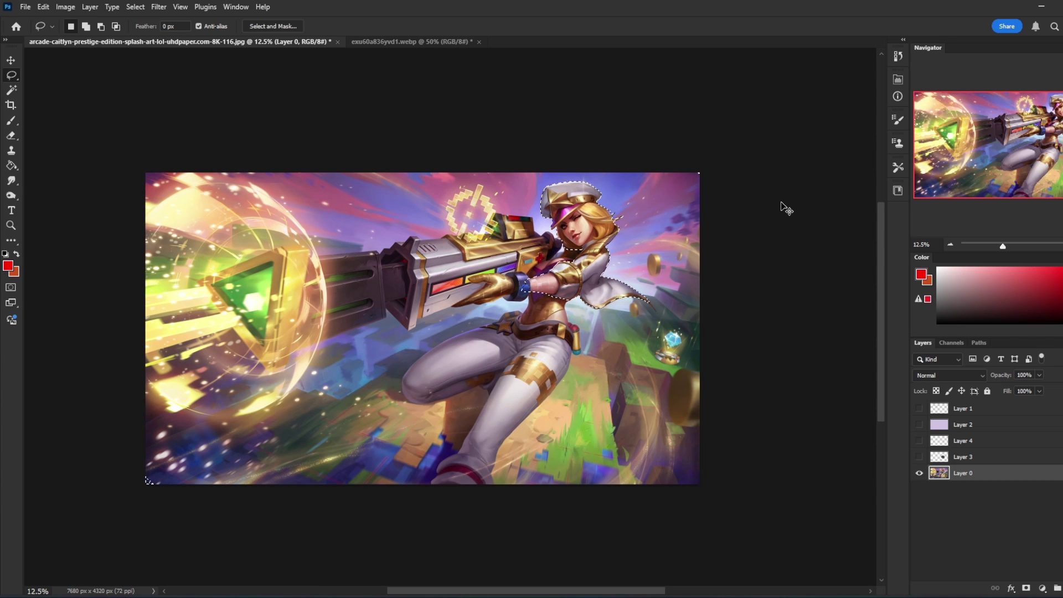
# - Cut the selected upper body, paste it in place on a new layer and hide that layer
pyautogui.hotkey('ctrl', 'x')
pyautogui.hotkey('ctrl', 'shift', 'v')
pyautogui.click(919, 473)
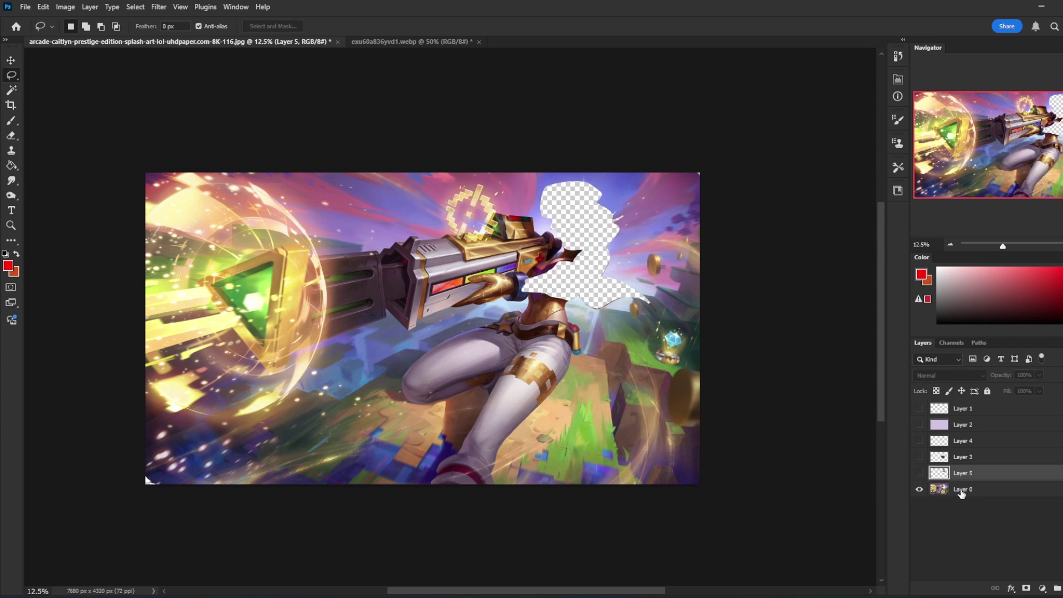
# - Fill a new layer with blue-violet sampled from the sky and place it beneath Layer 0
pyautogui.keyDown('ctrl'); pyautogui.click(1052, 583); pyautogui.keyUp('ctrl')
pyautogui.press('g')
pyautogui.keyDown('alt'); pyautogui.click(607, 182); pyautogui.keyUp('alt')
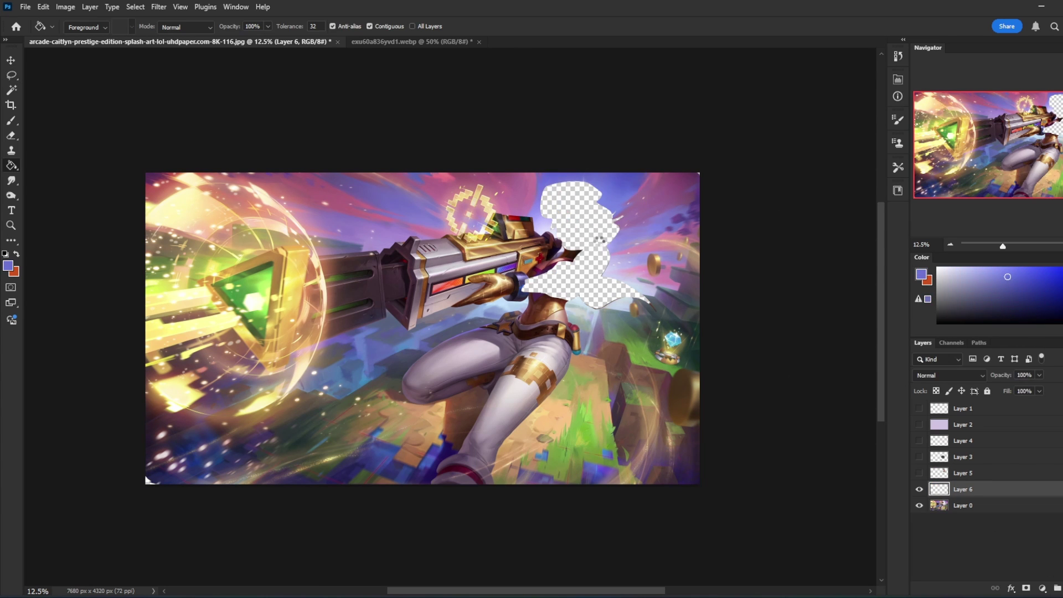
pyautogui.click(594, 216)
pyautogui.moveTo(985, 493); pyautogui.dragTo(992, 529)
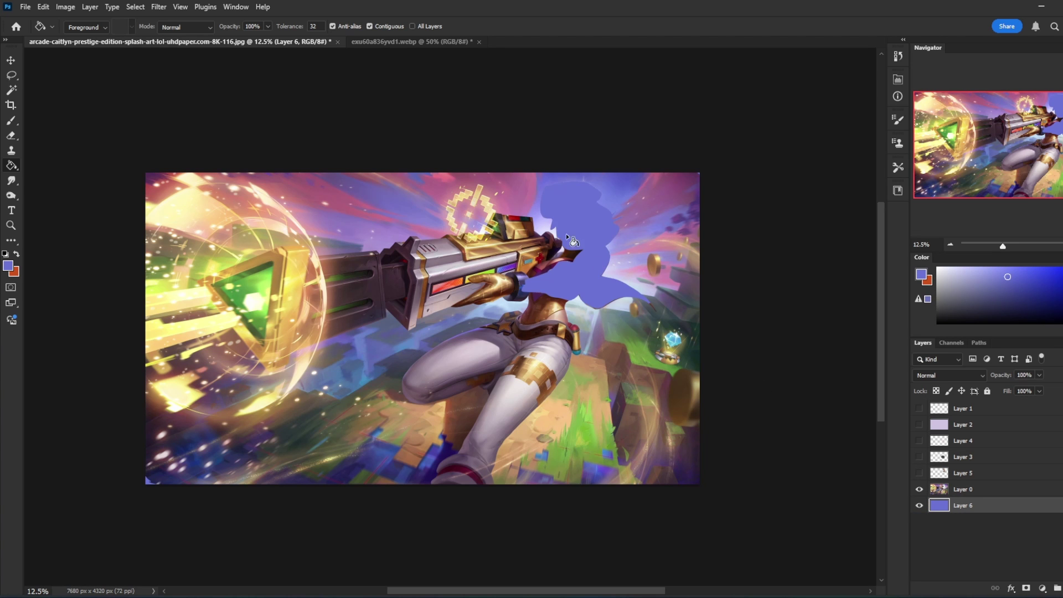
# - Paint a pale lavender glow on Layer 6 where the face was, using a soft brush at size 2100
pyautogui.press('b')
pyautogui.keyDown('alt'); pyautogui.click(551, 221); pyautogui.keyUp('alt')
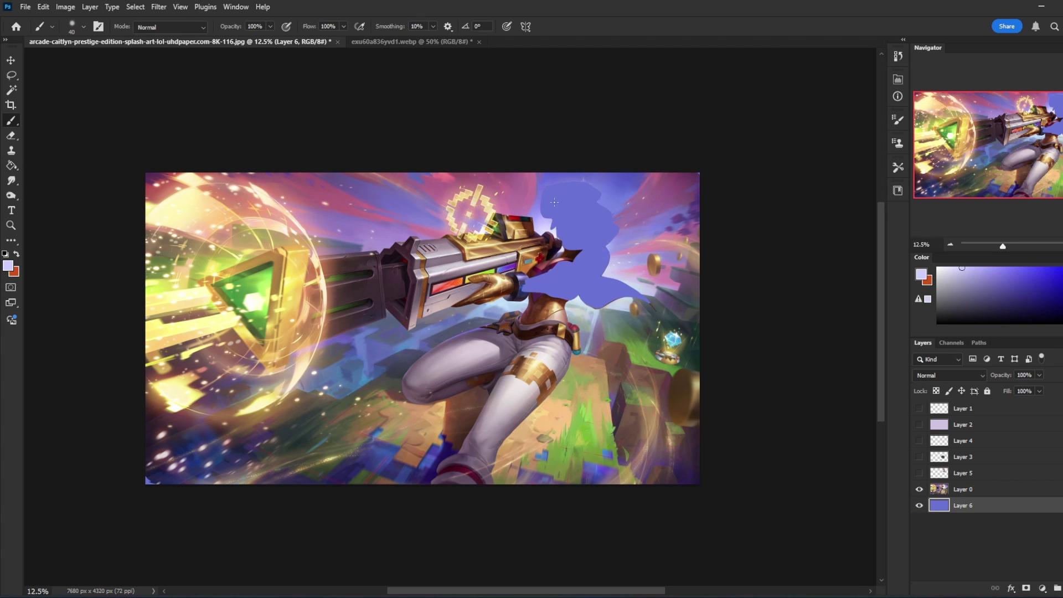
pyautogui.rightClick(576, 219)
pyautogui.click(591, 326)
pyautogui.click(770, 114)
pyautogui.press(']')
pyautogui.press(']')
pyautogui.press(']')
pyautogui.press(']')
pyautogui.press(']')
pyautogui.press(']')
pyautogui.press(']')
pyautogui.press(']')
pyautogui.press(']')
pyautogui.press(']')
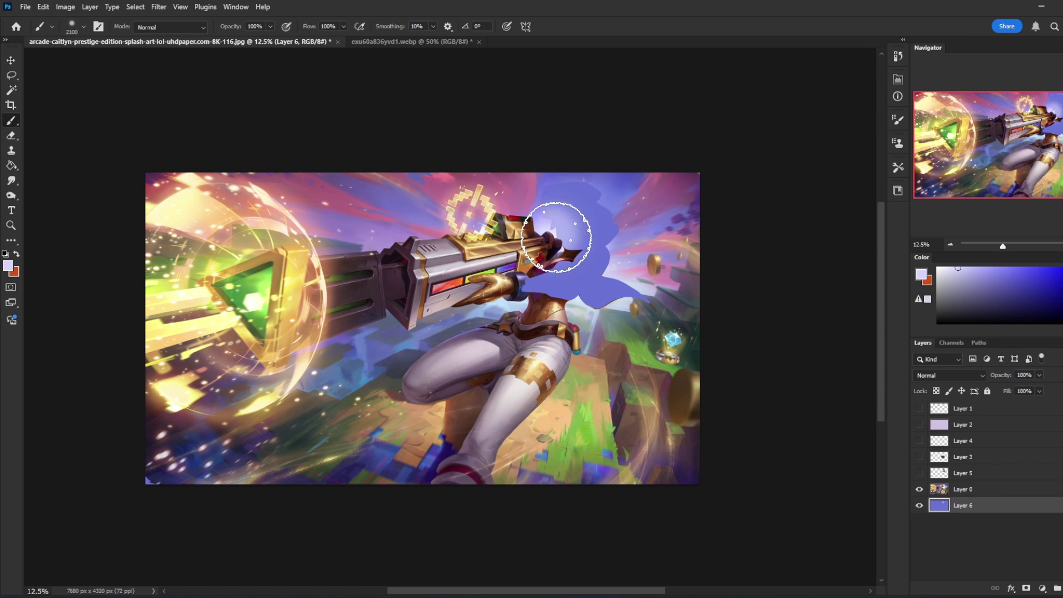
pyautogui.moveTo(556, 237); pyautogui.dragTo(541, 206)
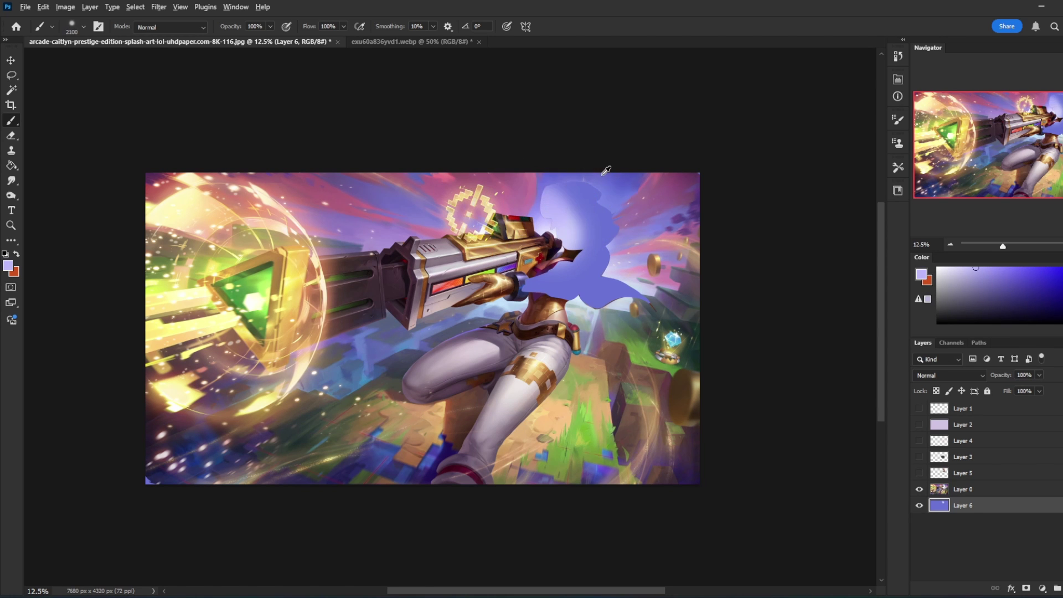
# - Blend sampled violet and pale blue sky tones across the cut-out head and jacket area on Layer 6
pyautogui.keyDown('alt'); pyautogui.click(604, 172); pyautogui.keyUp('alt')
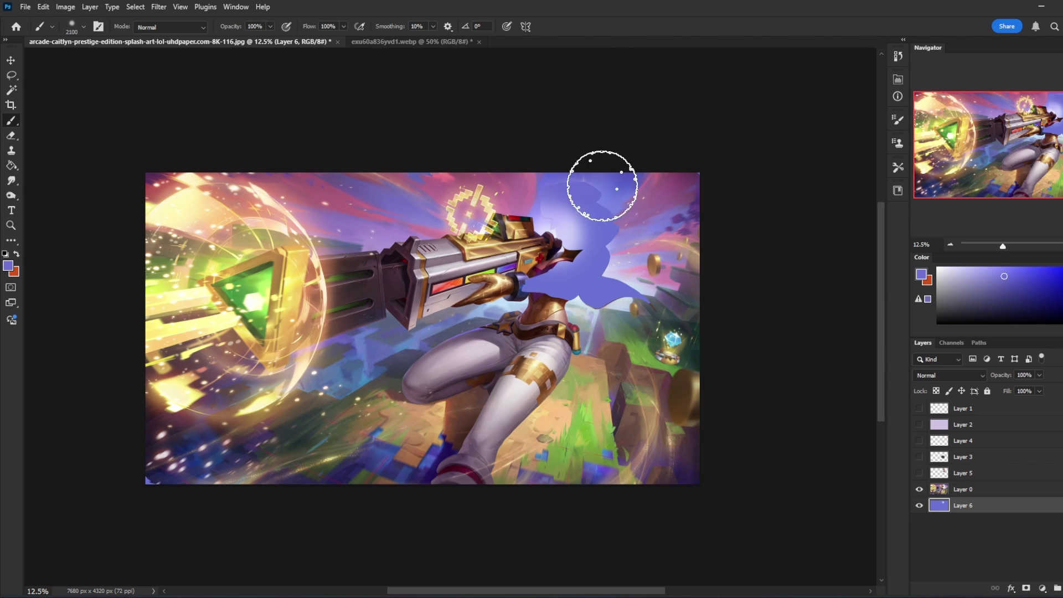
pyautogui.keyDown('alt'); pyautogui.click(609, 203); pyautogui.keyUp('alt')
pyautogui.moveTo(590, 203); pyautogui.dragTo(568, 186)
pyautogui.keyDown('alt'); pyautogui.click(612, 246); pyautogui.keyUp('alt')
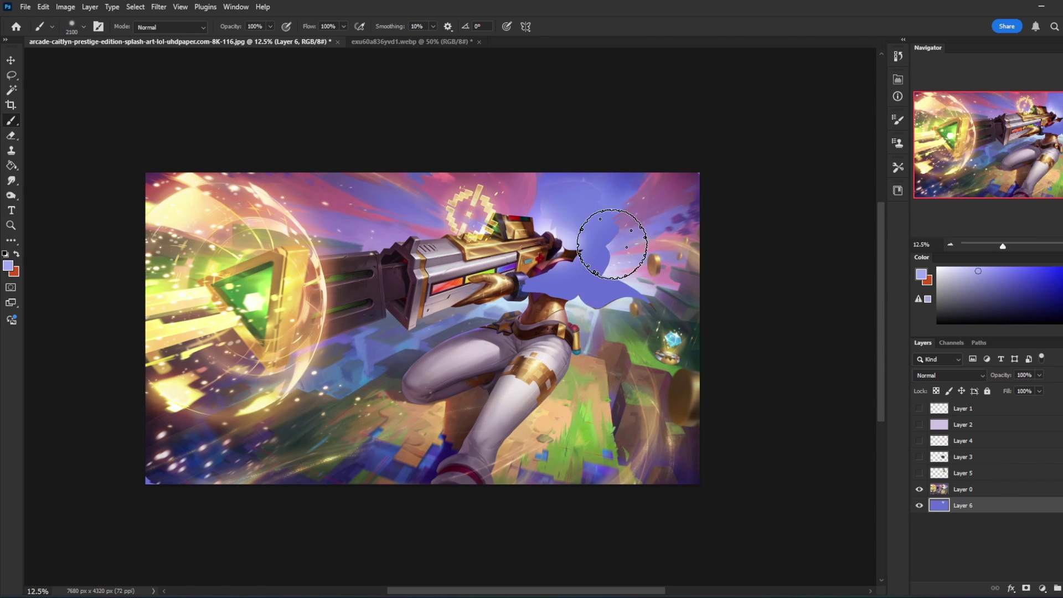
pyautogui.moveTo(612, 245)
pyautogui.mouseDown()
pyautogui.moveTo(616, 284)
pyautogui.moveTo(661, 299)
pyautogui.moveTo(647, 286)
pyautogui.moveTo(654, 301)
pyautogui.moveTo(607, 317)
pyautogui.moveTo(621, 286)
pyautogui.moveTo(673, 323)
pyautogui.moveTo(670, 290)
pyautogui.mouseUp()
pyautogui.keyDown('alt'); pyautogui.click(637, 280); pyautogui.keyUp('alt')
pyautogui.keyDown('alt'); pyautogui.click(650, 295); pyautogui.keyUp('alt')
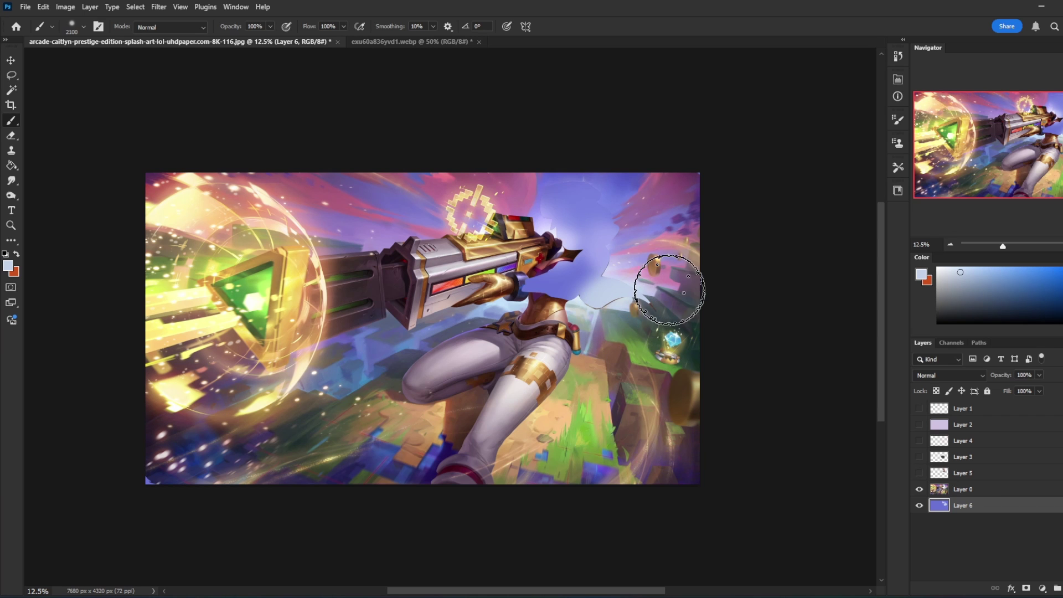
# - Paint sampled pale blue tones over the leftover edge of the cut-out cape on Layer 0 with the size 80 dry-oil brush
pyautogui.rightClick(619, 302)
pyautogui.click(653, 359)
pyautogui.click(793, 133)
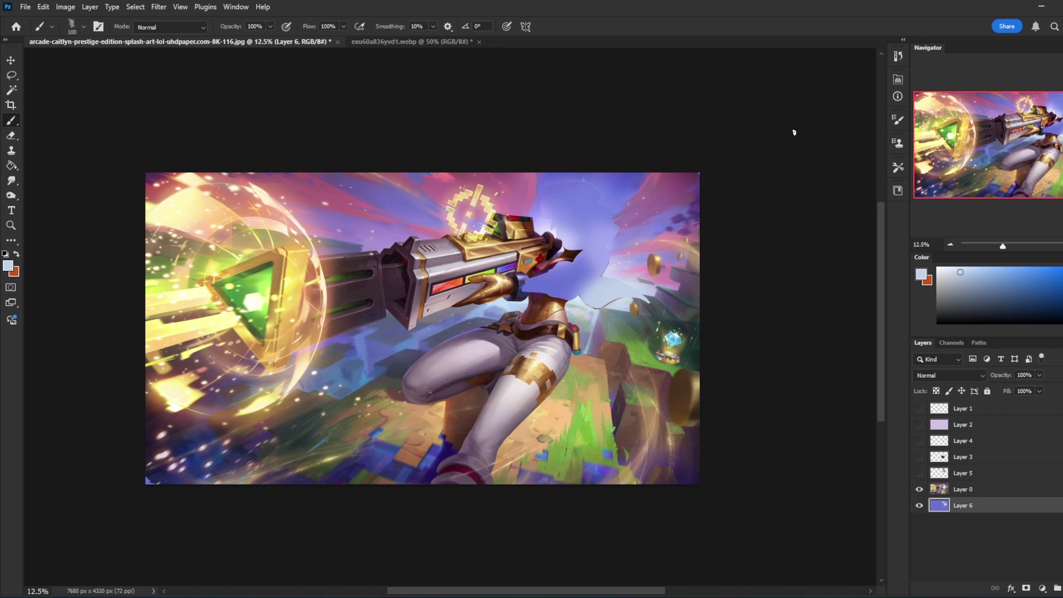
pyautogui.rightClick(623, 300)
pyautogui.click(687, 360)
pyautogui.click(814, 116)
pyautogui.click(920, 492)
pyautogui.click(920, 491)
pyautogui.click(969, 494)
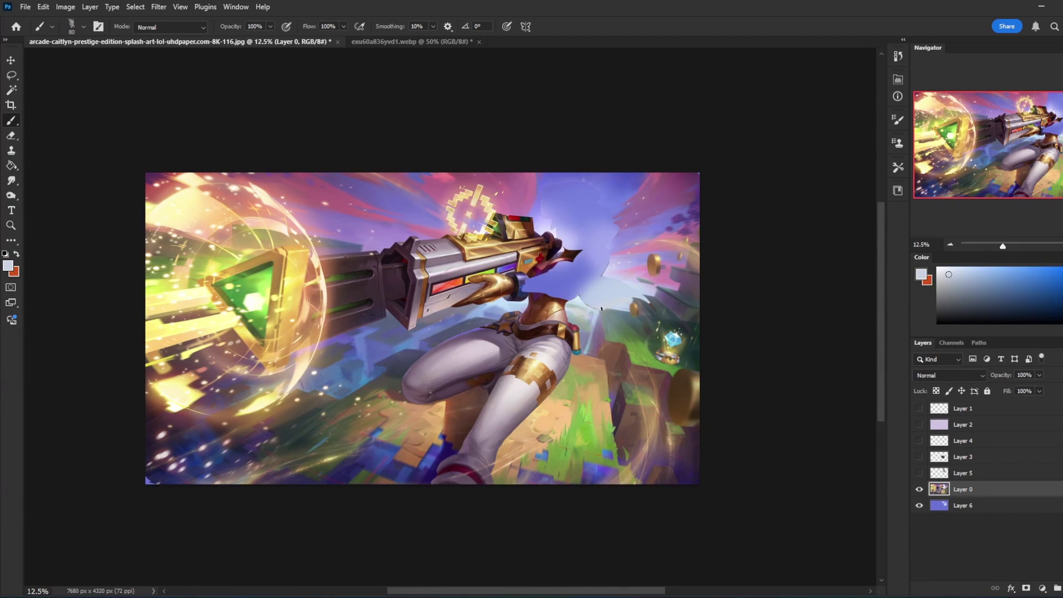
pyautogui.keyDown('alt'); pyautogui.click(589, 300); pyautogui.keyUp('alt')
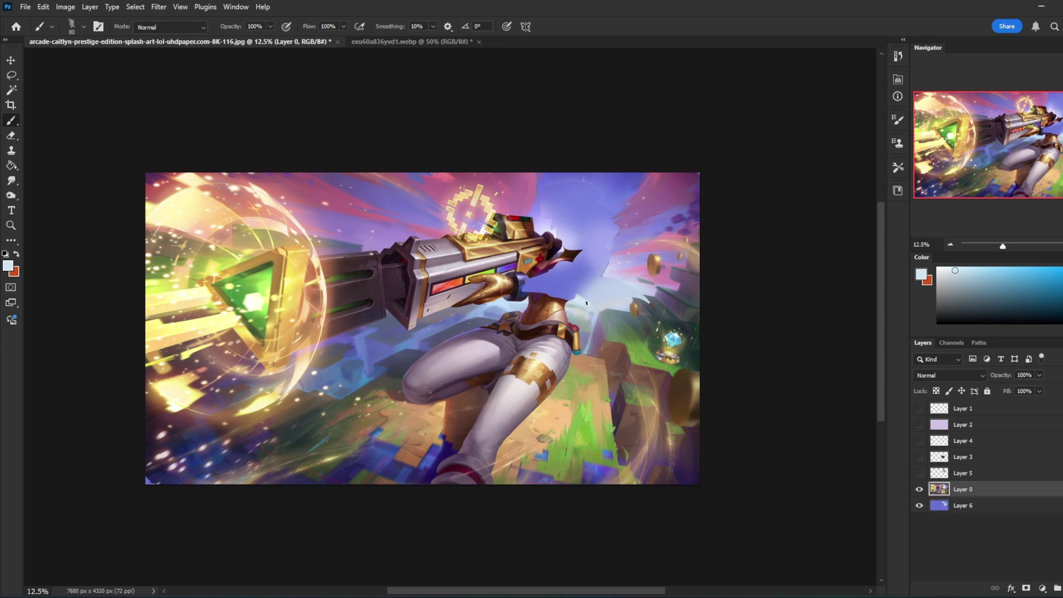
pyautogui.keyDown('alt'); pyautogui.click(618, 290); pyautogui.keyUp('alt')
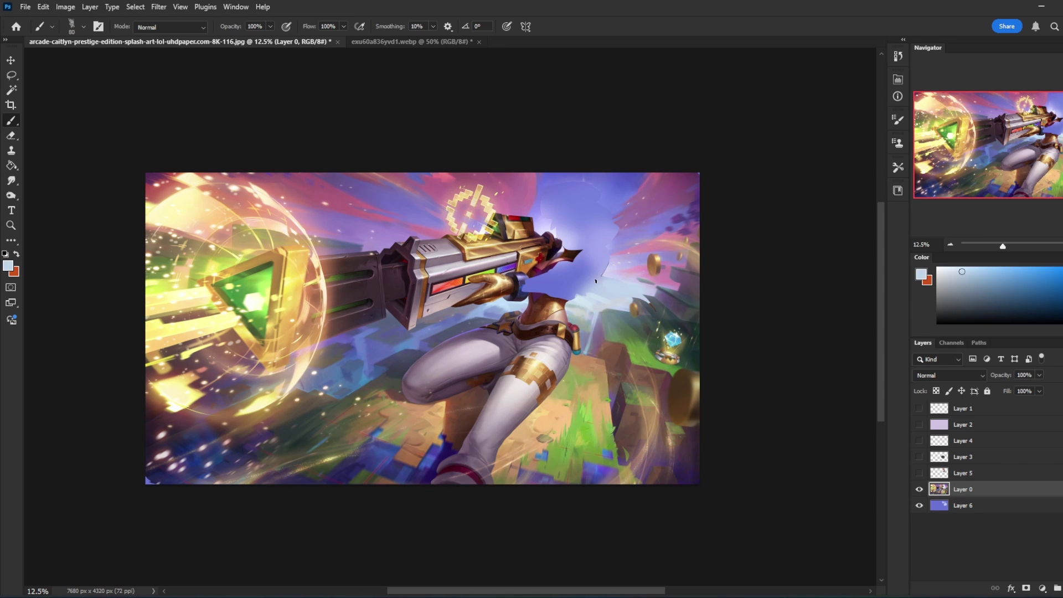
pyautogui.keyDown('alt'); pyautogui.click(597, 275); pyautogui.keyUp('alt')
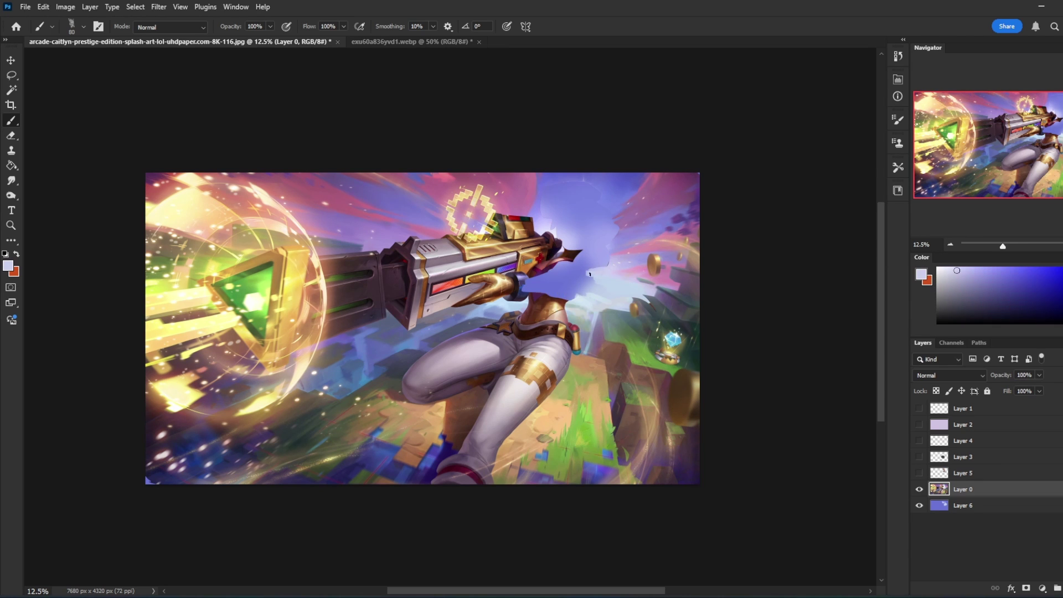
# - Paint sampled lavender, purple and blue-violet strokes along the sky edge beside the removed head and shoulder on Layer 0
pyautogui.keyDown('alt'); pyautogui.click(616, 258); pyautogui.keyUp('alt')
pyautogui.keyDown('alt'); pyautogui.click(612, 249); pyautogui.keyUp('alt')
pyautogui.keyDown('alt'); pyautogui.click(603, 229); pyautogui.keyUp('alt')
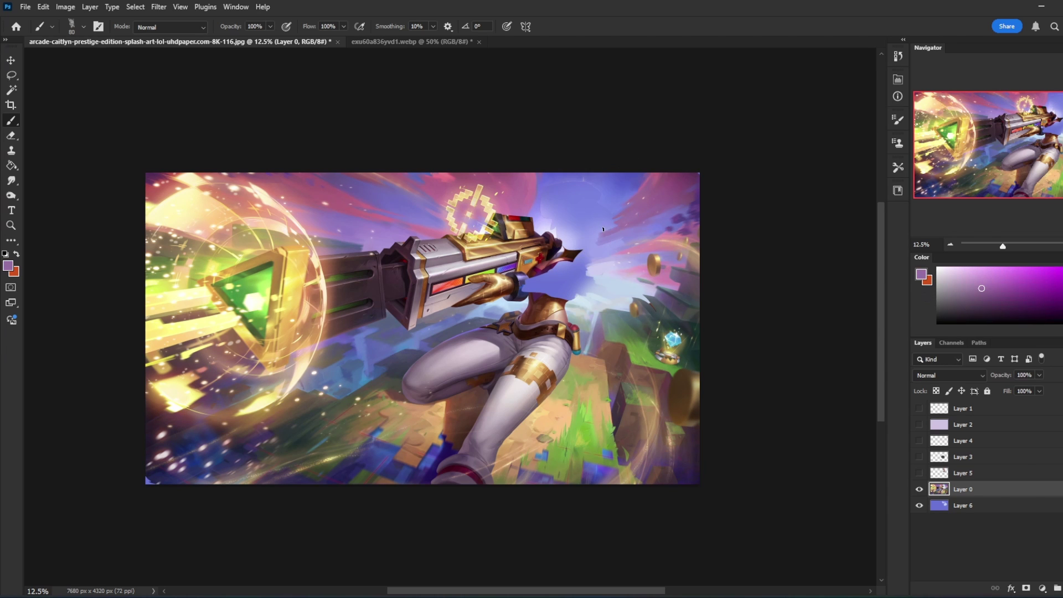
pyautogui.keyDown('alt'); pyautogui.click(613, 209); pyautogui.keyUp('alt')
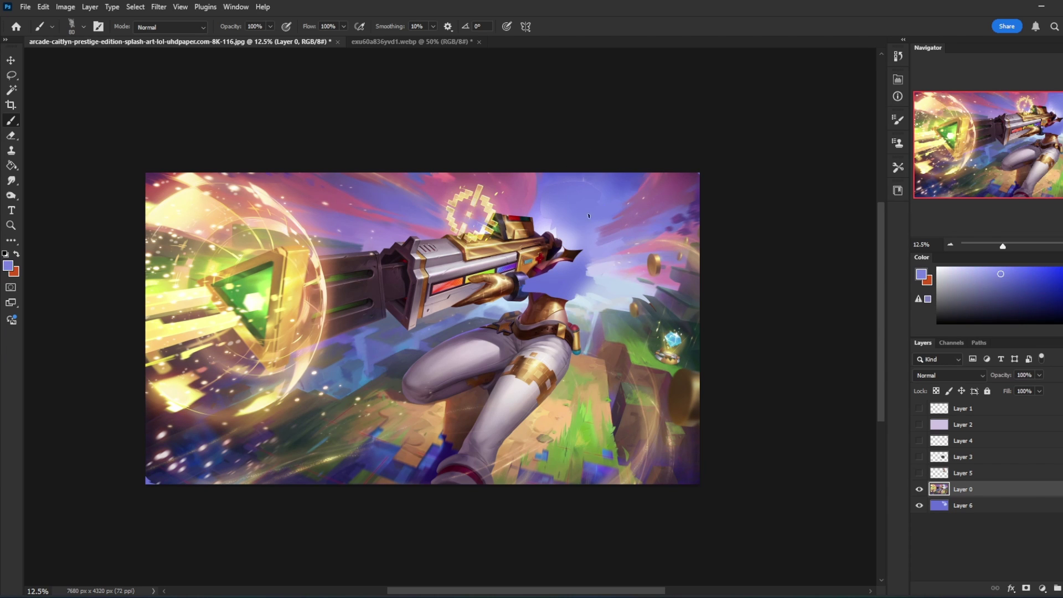
# - Blend the upper sky around the removed hat with sampled blue-violet tones, using the dry-oil brush at size 500
pyautogui.press(']')
pyautogui.press(']')
pyautogui.press(']')
pyautogui.press(']')
pyautogui.press(']')
pyautogui.press(']')
pyautogui.press(']')
pyautogui.press(']')
pyautogui.press(']')
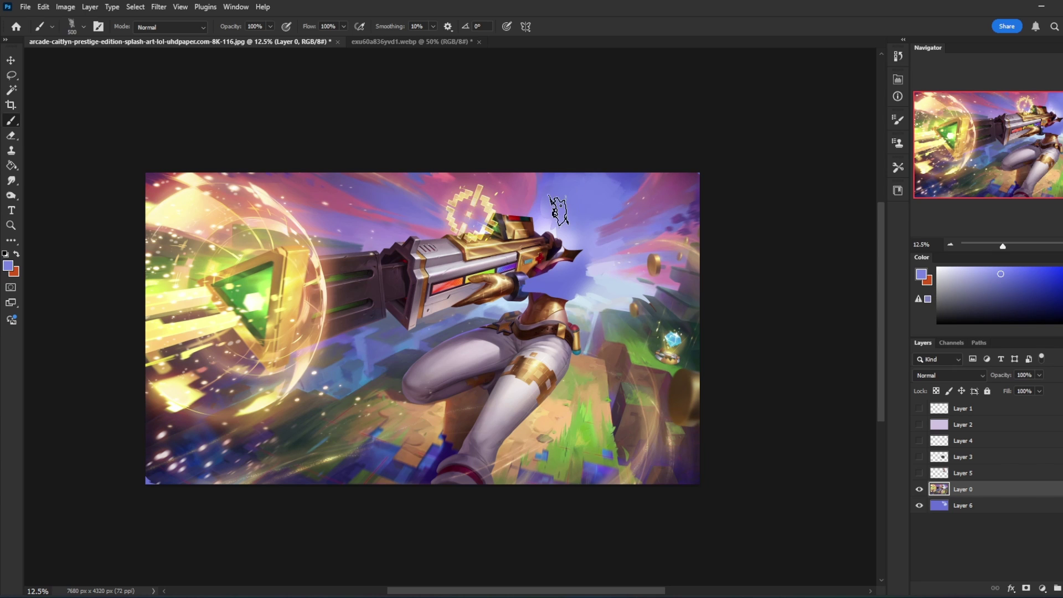
pyautogui.keyDown('alt'); pyautogui.click(628, 172); pyautogui.keyUp('alt')
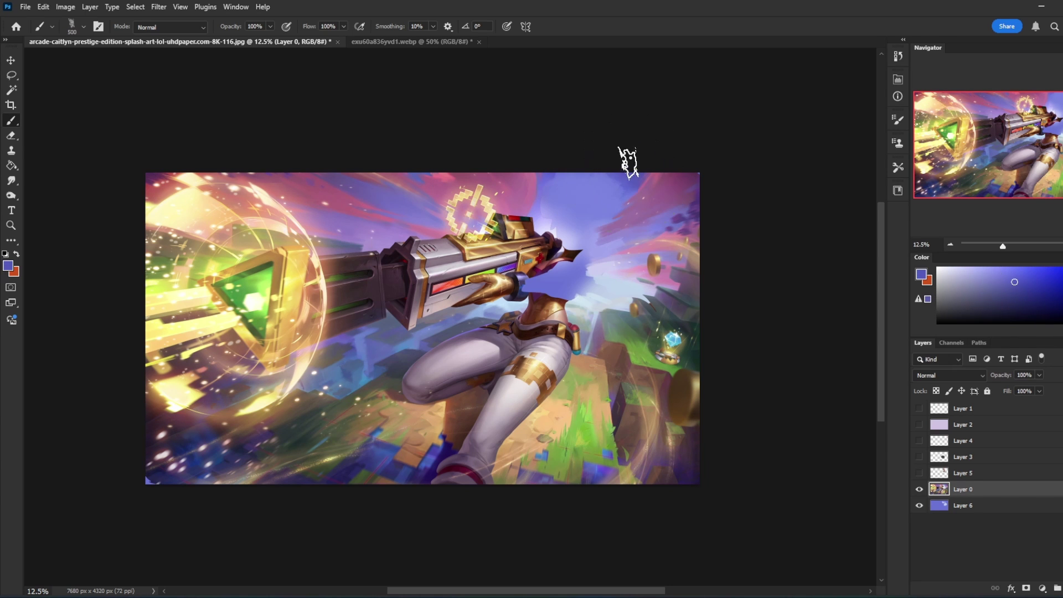
# - Merge Layer 0 down into Layer 6 and smudge the repainted sky at 5% strength to soften its edges
pyautogui.click(12, 181)
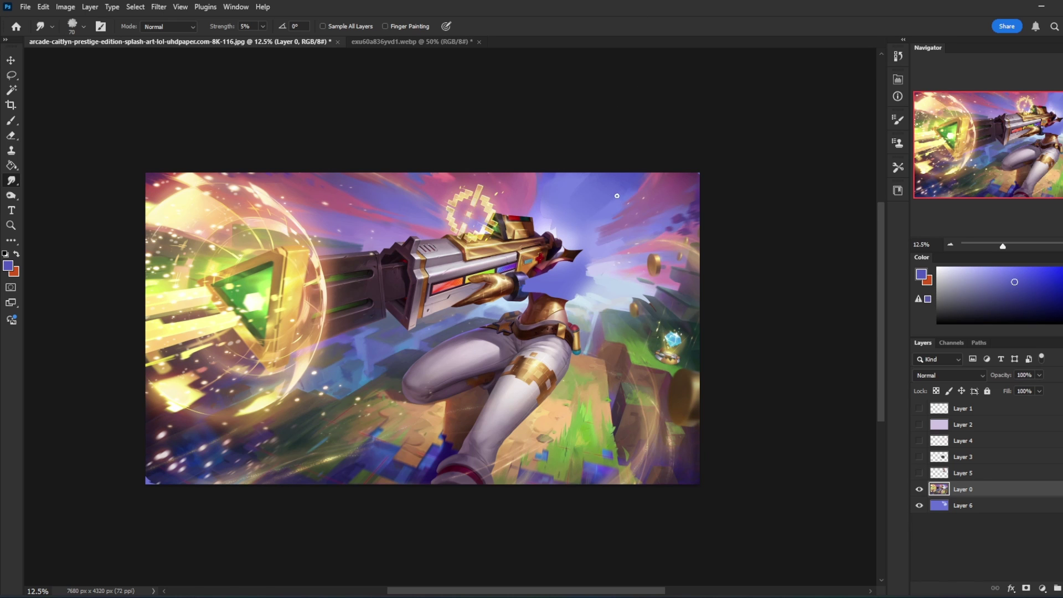
pyautogui.press(']')
pyautogui.press(']')
pyautogui.press(']')
pyautogui.rightClick(984, 489)
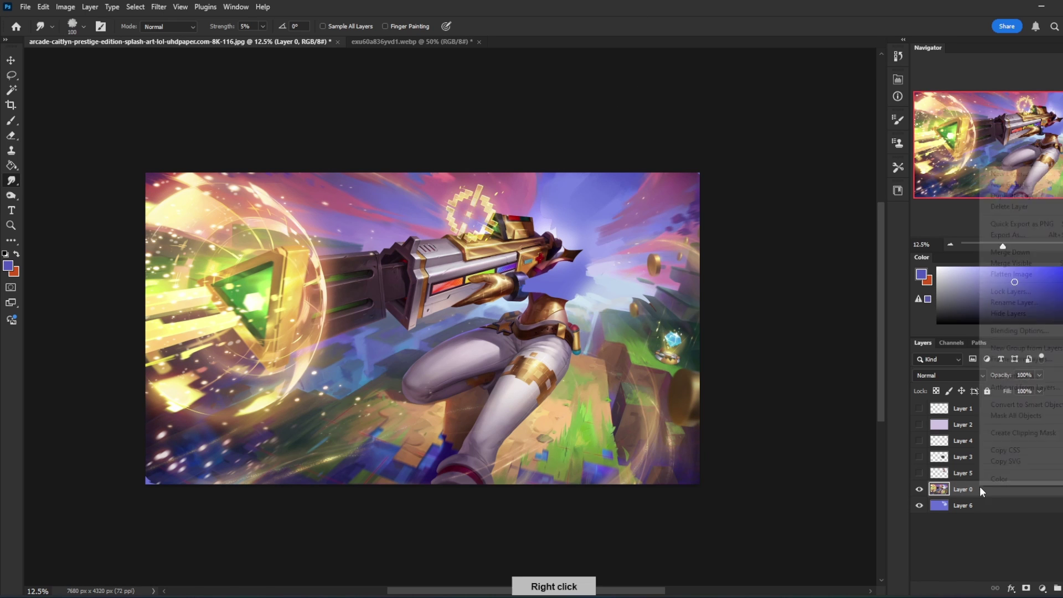
pyautogui.click(1032, 251)
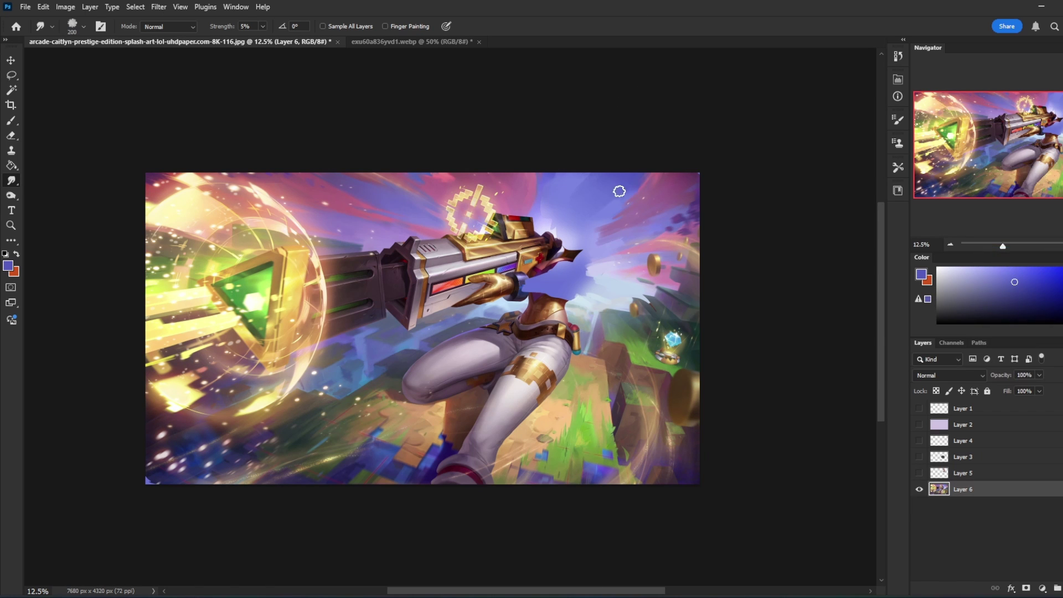
pyautogui.press(']')
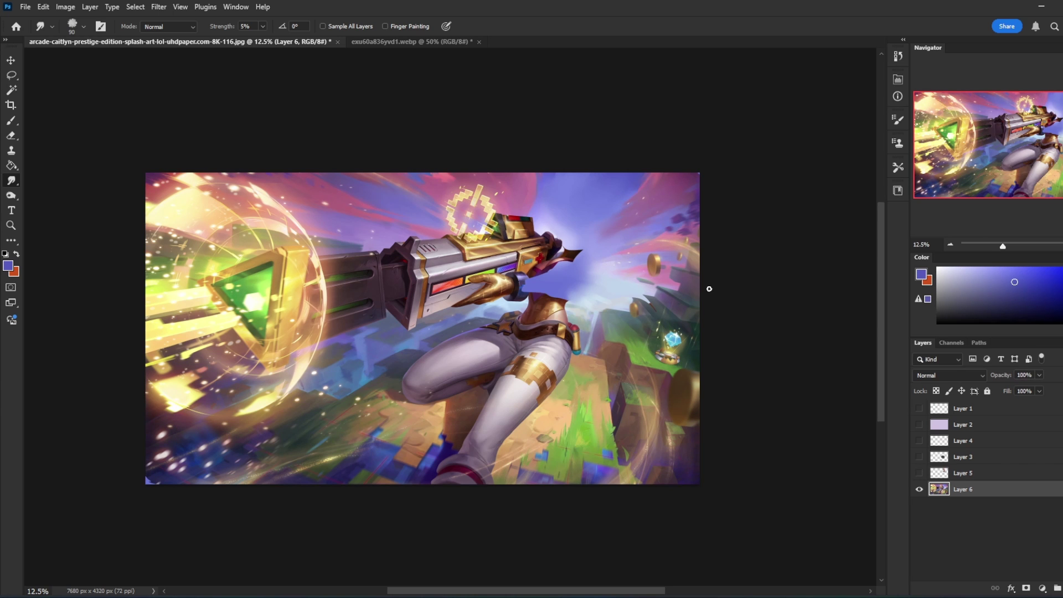
# - Show Layer 5 with the upper body and make it the active layer
pyautogui.click(920, 474)
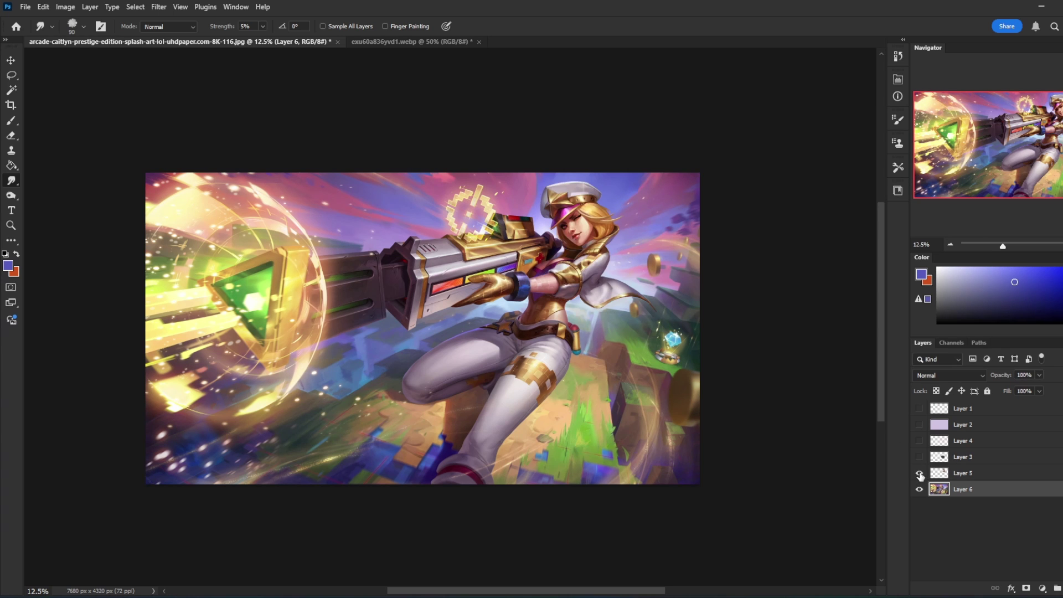
pyautogui.click(978, 478)
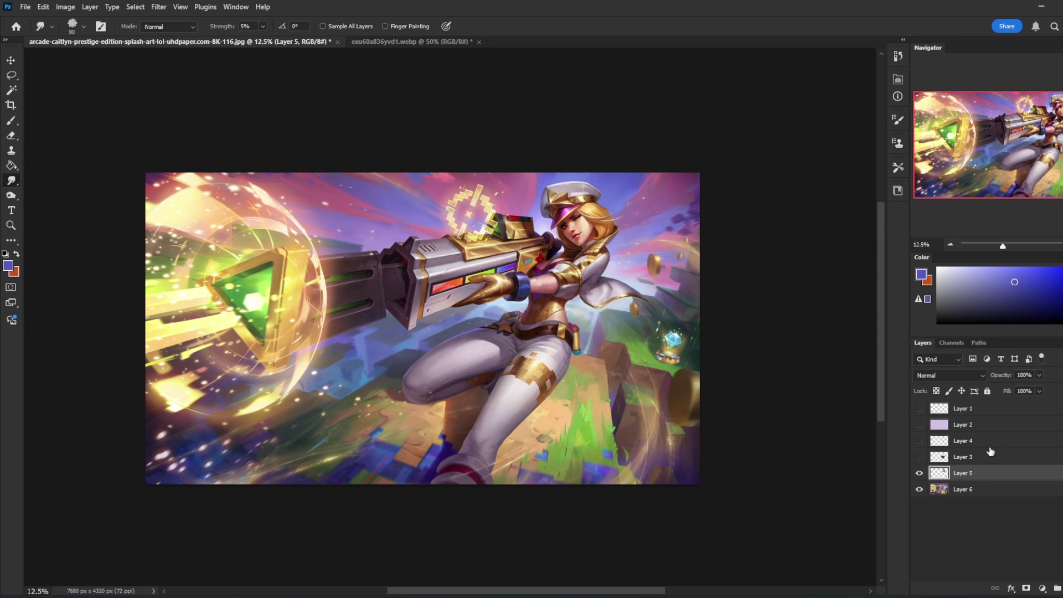
# - Try shifting the upper body on Layer 5 leftward over the repainted background
pyautogui.press('v')
pyautogui.hotkey('shift', 'Left')
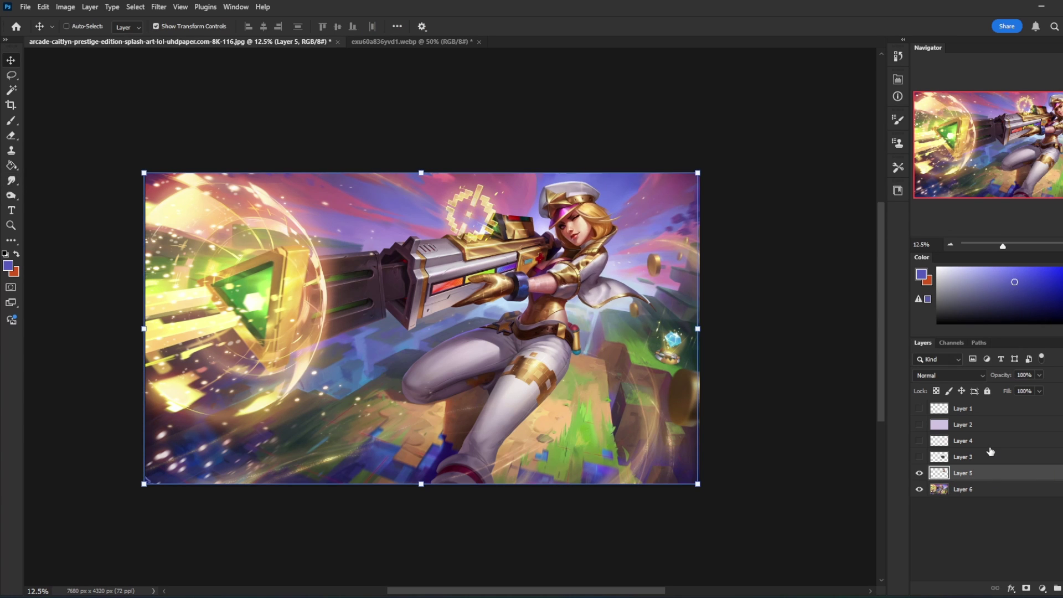
pyautogui.hotkey('shift', 'Left')
pyautogui.hotkey('shift', 'Left')
pyautogui.hotkey('shift', 'Left')
pyautogui.hotkey('shift', 'Left')
pyautogui.hotkey('shift', 'Left')
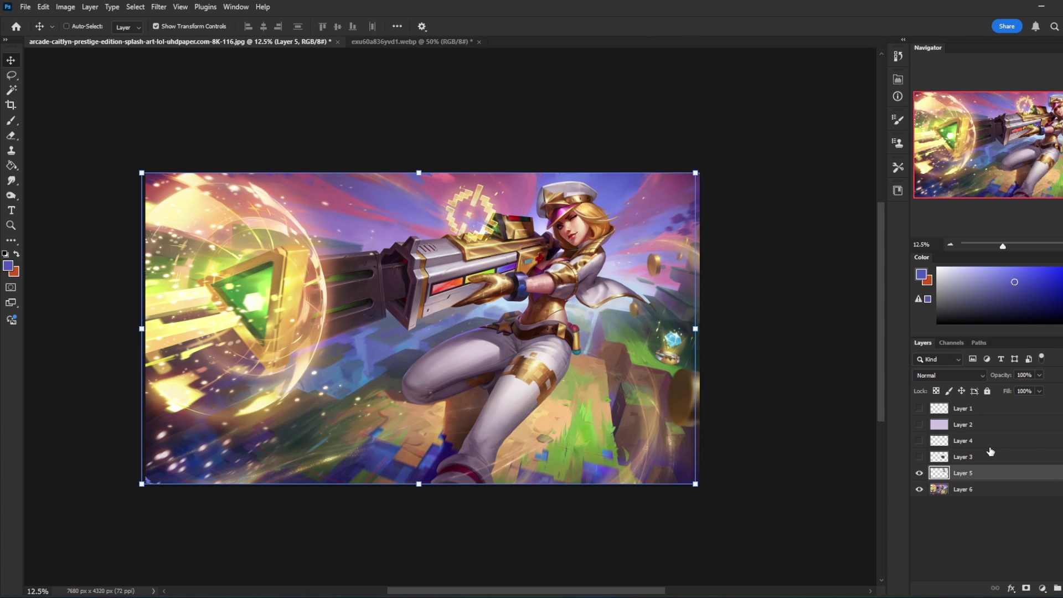
pyautogui.hotkey('shift', 'Left')
pyautogui.hotkey('shift', 'Left')
pyautogui.hotkey('shift', 'Left')
pyautogui.hotkey('shift', 'Left')
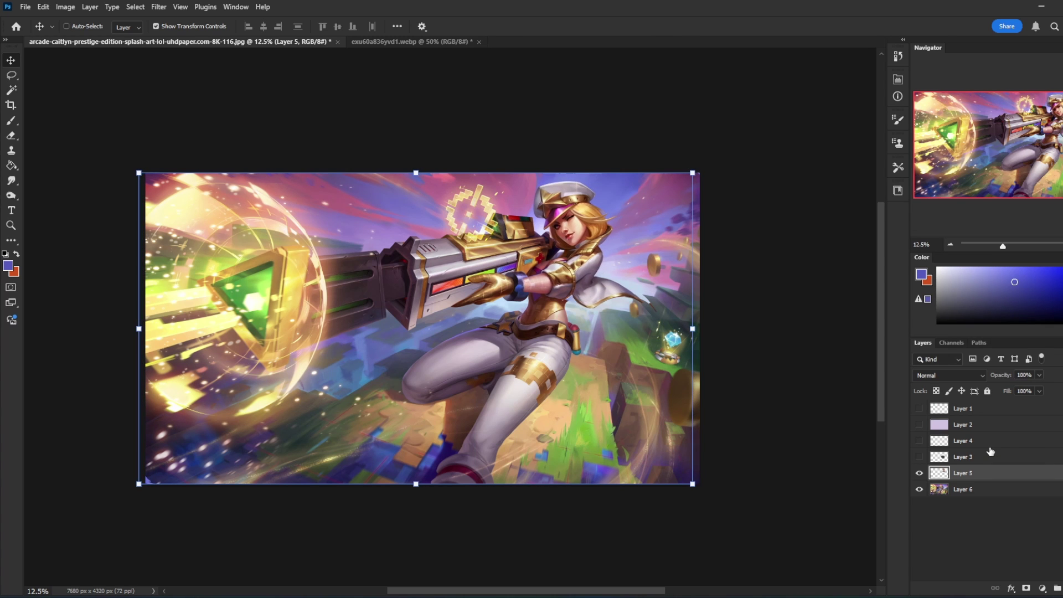
pyautogui.hotkey('shift', 'Left')
pyautogui.hotkey('shift', 'Left')
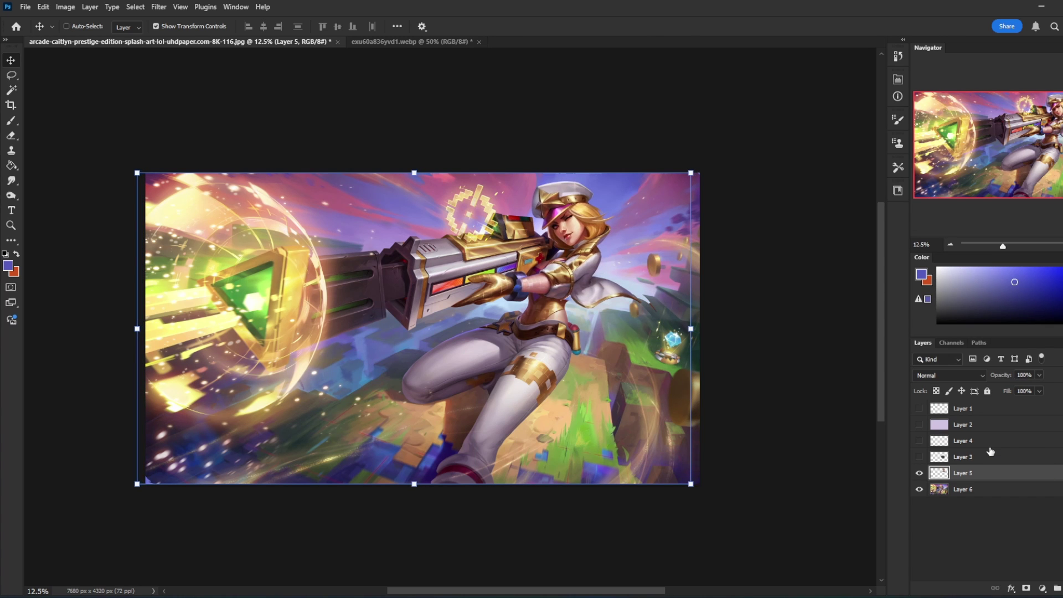
pyautogui.hotkey('shift', 'Left')
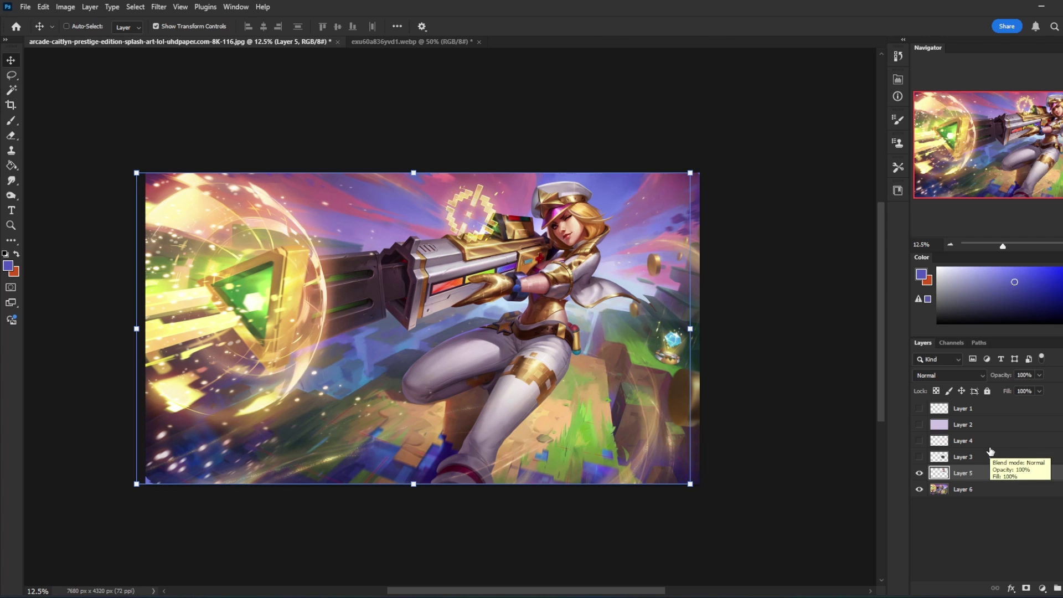
pyautogui.hotkey('ctrl', 'z')
# - Add a new layer beneath Layer 5 and merge it down into Layer 6
pyautogui.press('l')
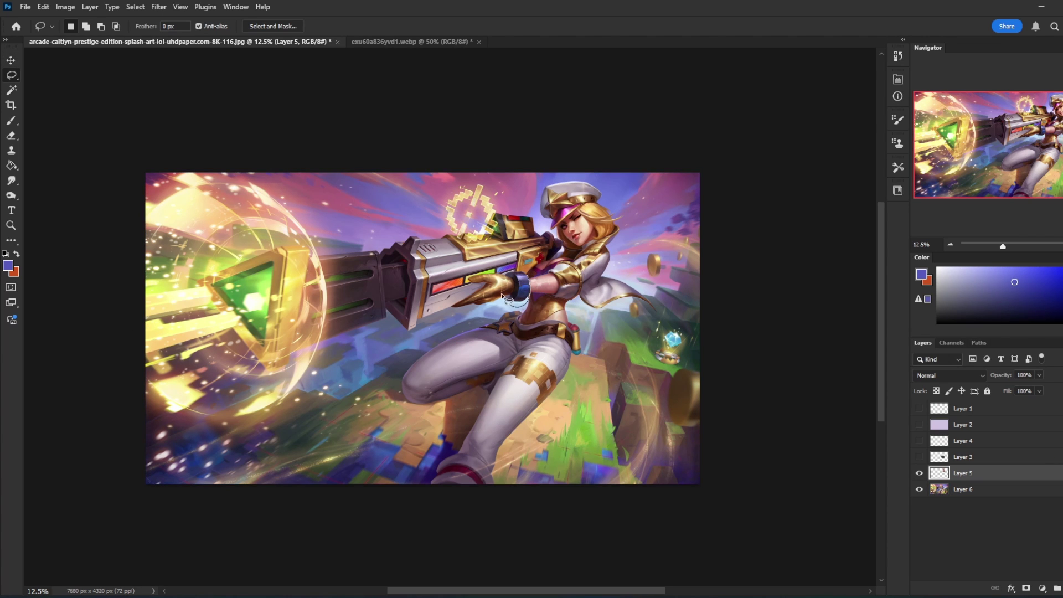
pyautogui.hotkey('ctrl', 'shift', 'alt', 'n')
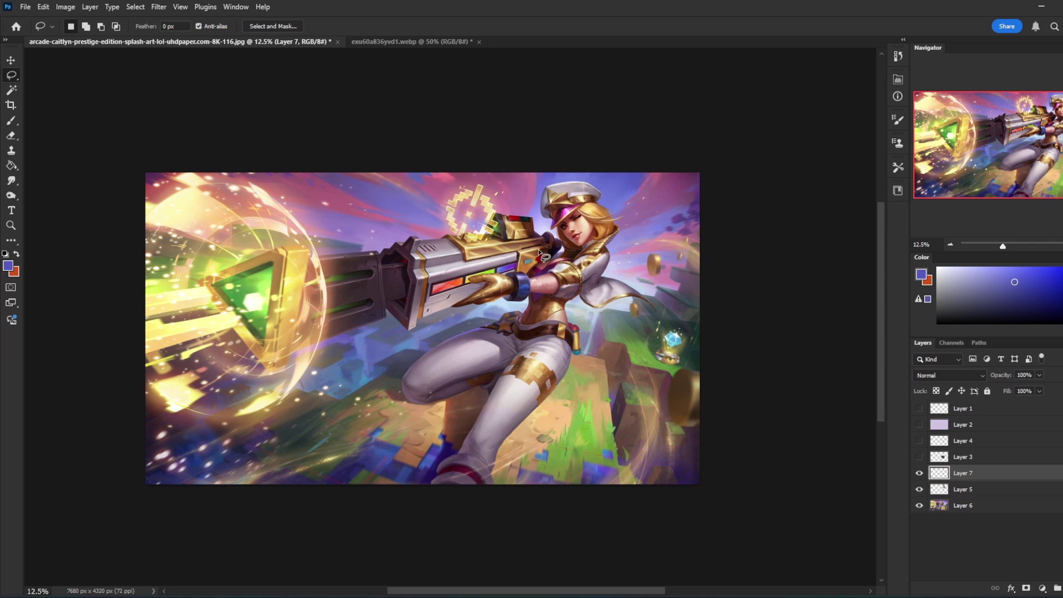
pyautogui.moveTo(1006, 475); pyautogui.dragTo(1005, 501)
pyautogui.rightClick(1002, 487)
pyautogui.click(1032, 260)
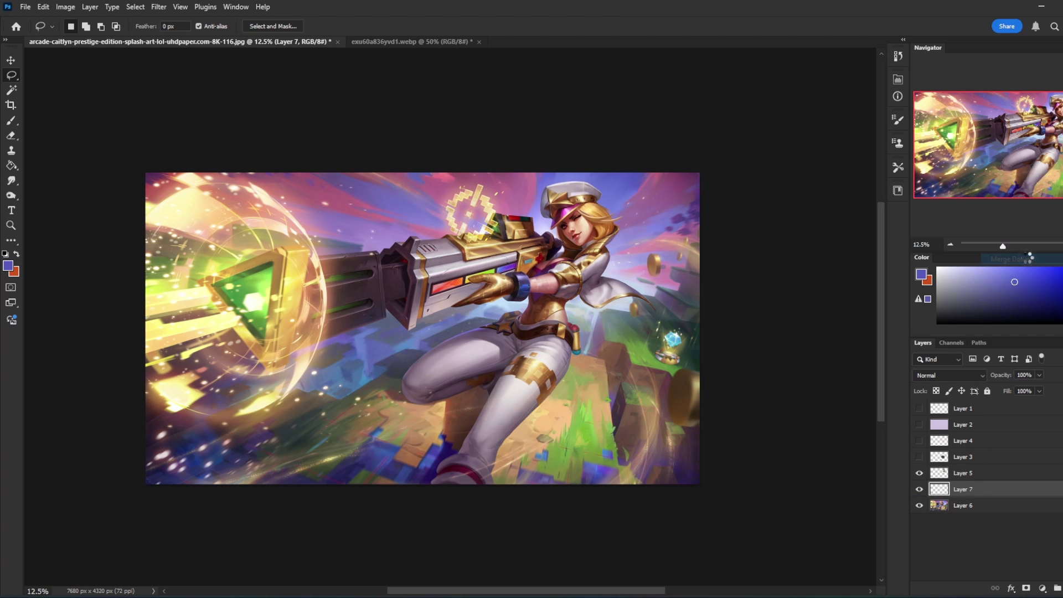
# - Move the upper body on Layer 5 a short distance left, towards the gun
pyautogui.press('z')
pyautogui.moveTo(470, 167); pyautogui.dragTo(677, 305)
pyautogui.hotkey('ctrl', '-')
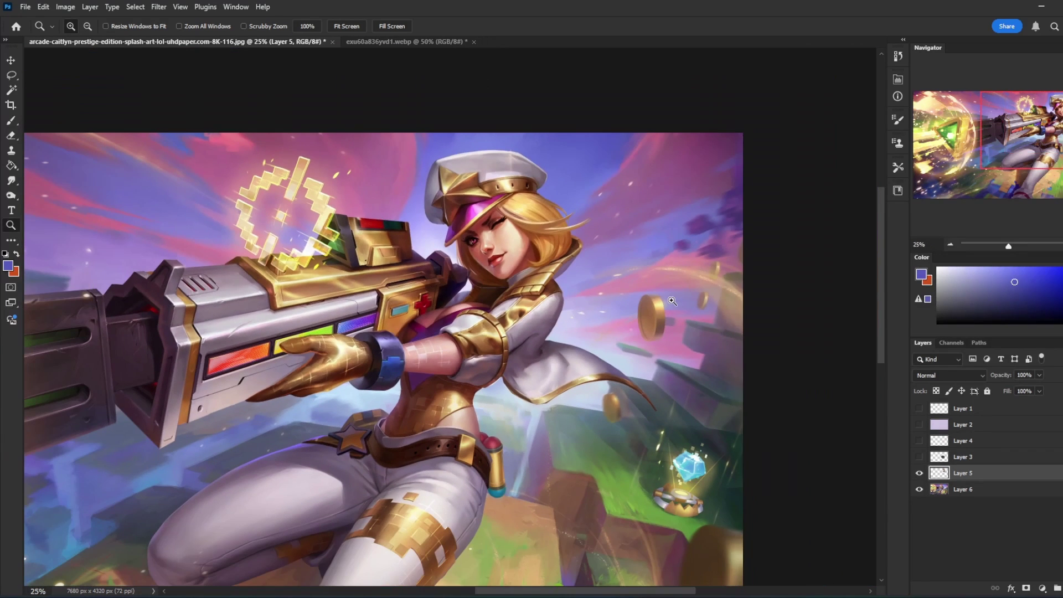
pyautogui.press('v')
pyautogui.hotkey('shift', 'Left')
pyautogui.hotkey('shift', 'Left')
pyautogui.hotkey('shift', 'Left')
pyautogui.hotkey('shift', 'Left')
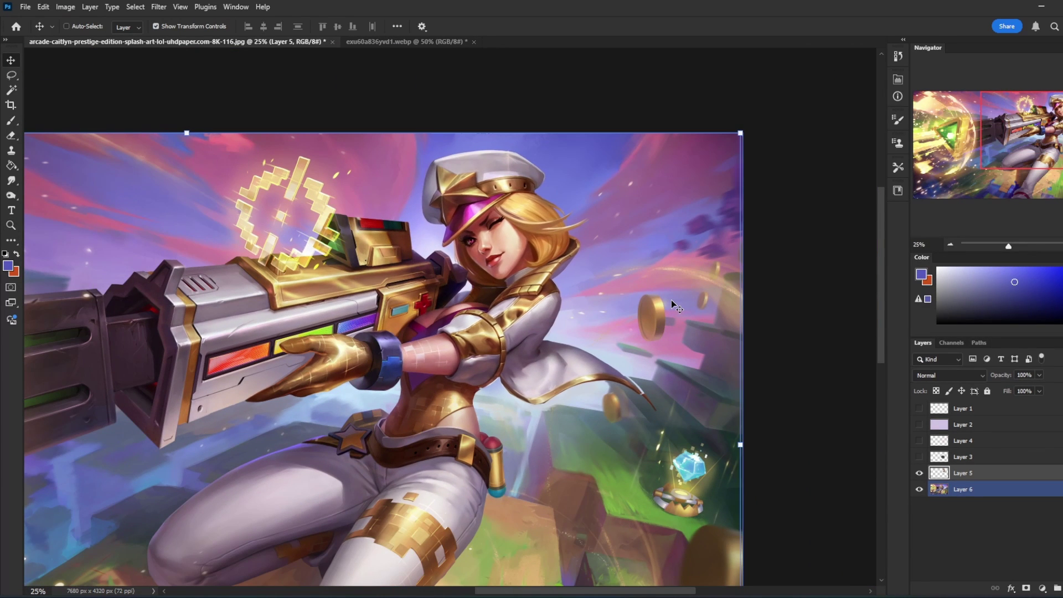
pyautogui.hotkey('shift', 'Left')
pyautogui.hotkey('shift', 'Left')
pyautogui.hotkey('shift', 'Left')
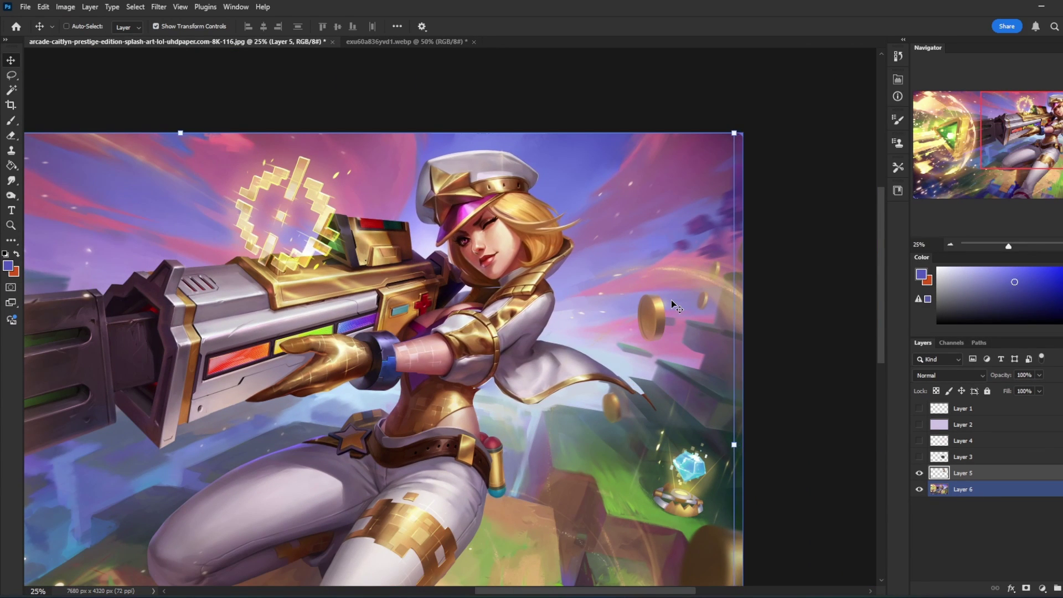
# - Compare the shifted upper body with the red gesture sketch on Layer 4
pyautogui.press('b')
pyautogui.moveTo(545, 324); pyautogui.dragTo(472, 412)
pyautogui.click(919, 440)
pyautogui.click(919, 442)
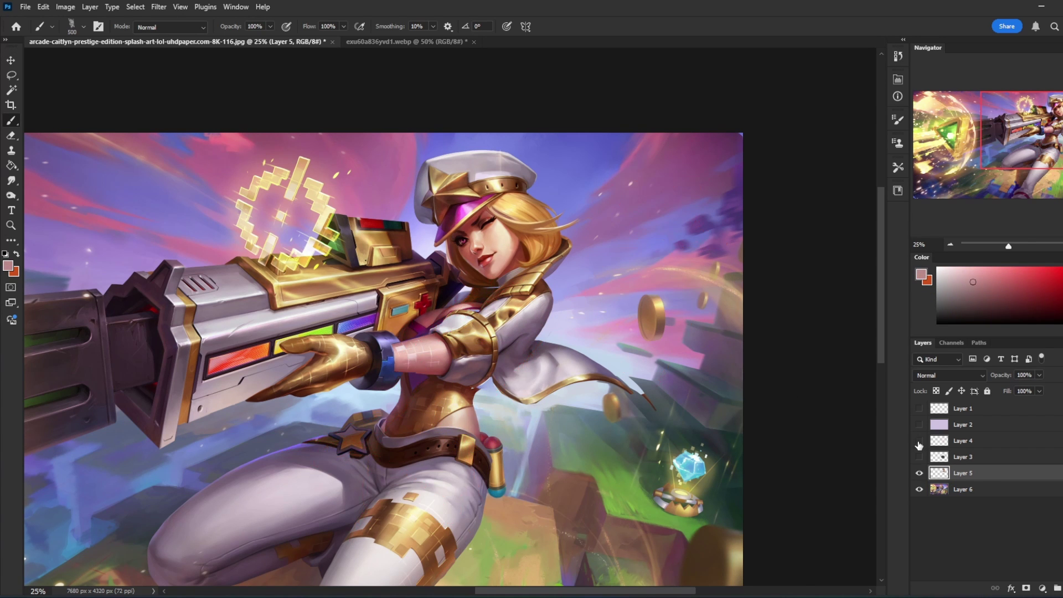
pyautogui.click(919, 442)
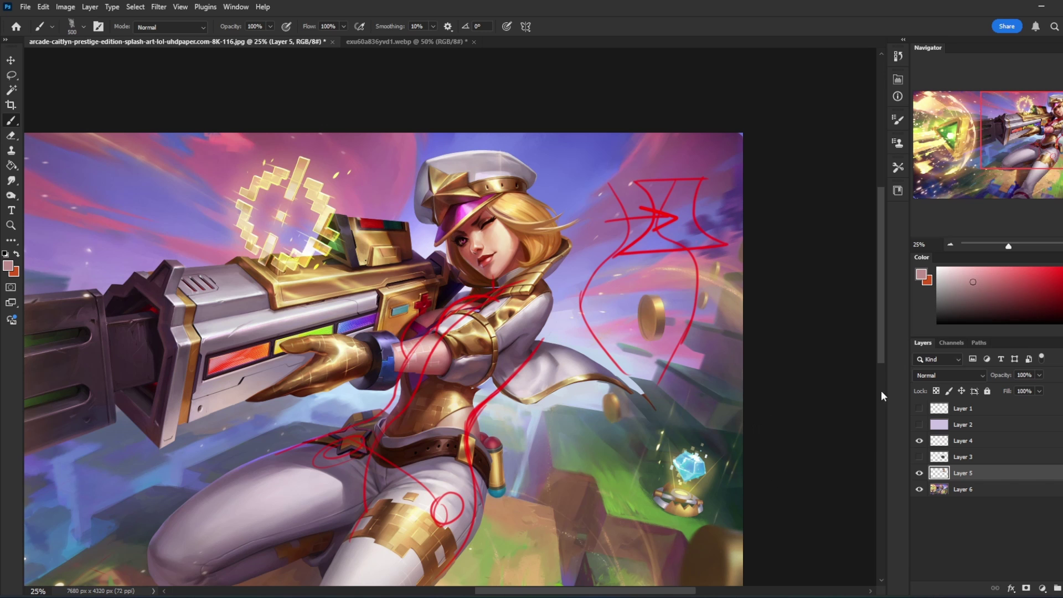
pyautogui.click(919, 441)
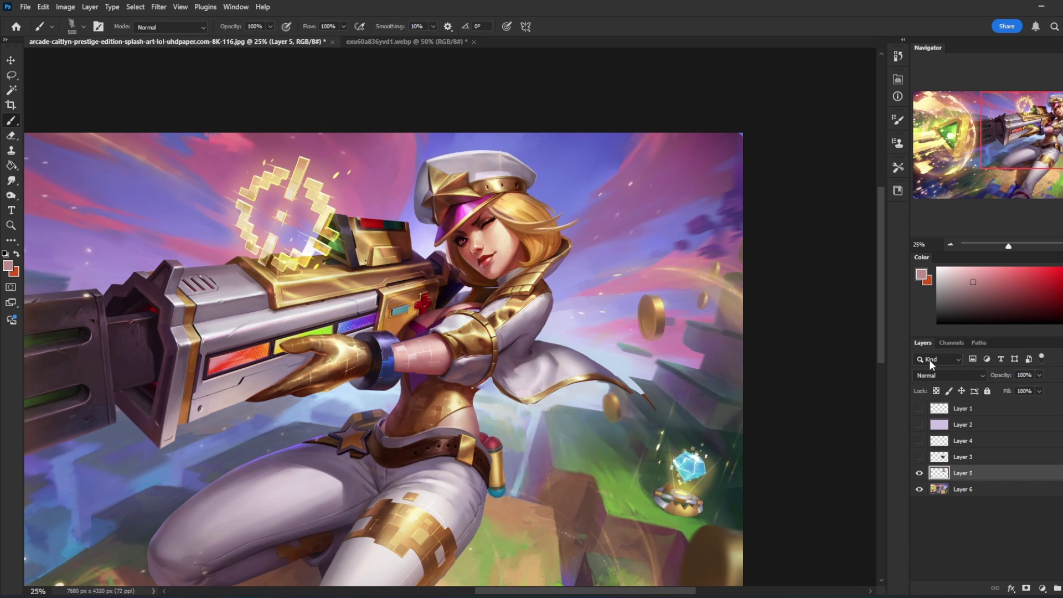
# - Fine-tune the position of the upper body on Layer 5 slightly further left and down
pyautogui.press('v')
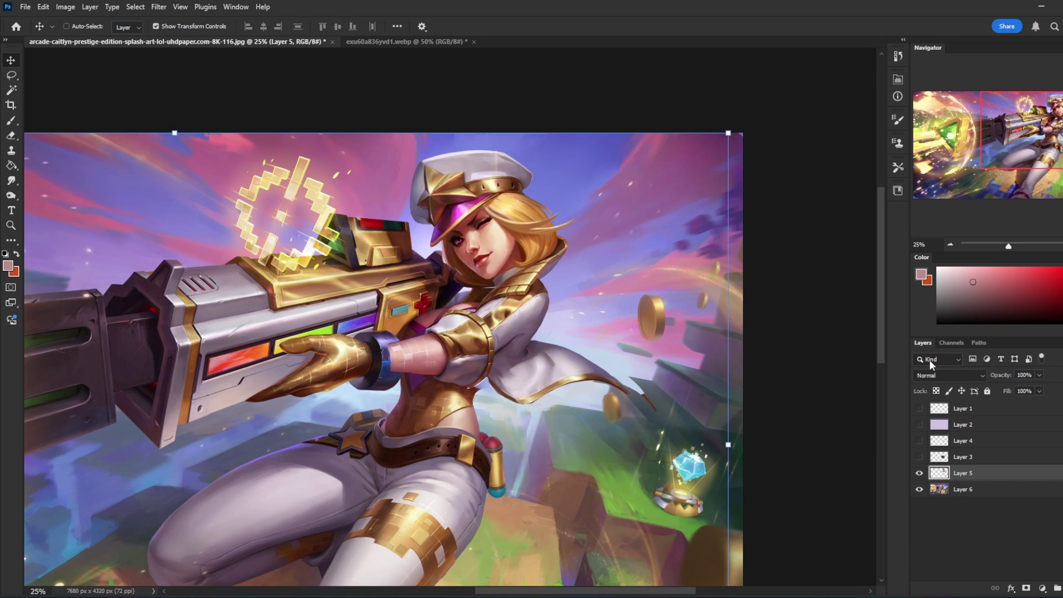
pyautogui.press('Left')
pyautogui.press('Left')
pyautogui.press('Left')
pyautogui.press('Left')
pyautogui.press('Up')
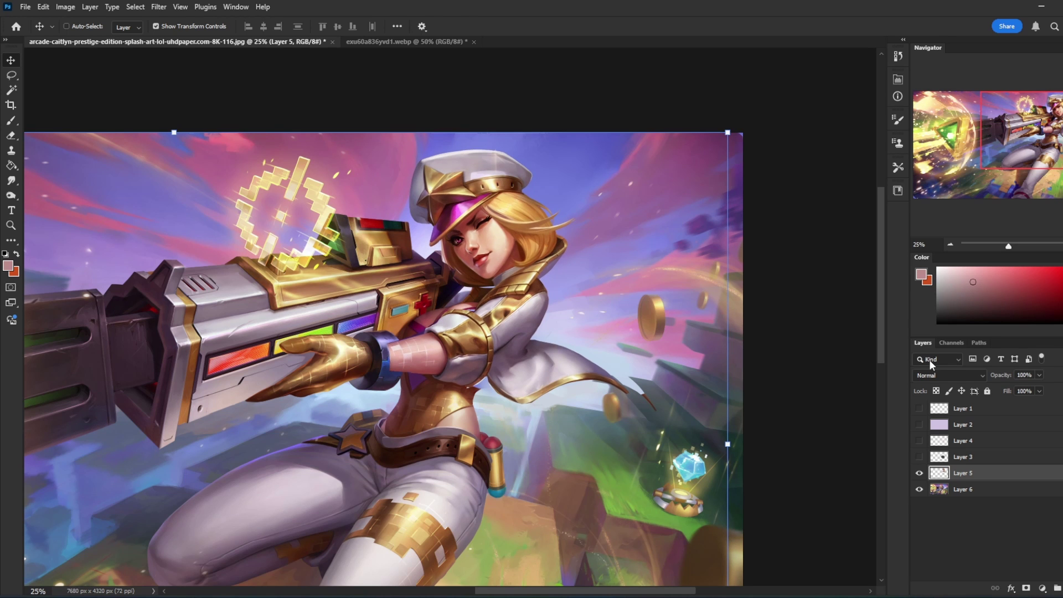
pyautogui.press('Down')
pyautogui.press('Down')
pyautogui.press('Down')
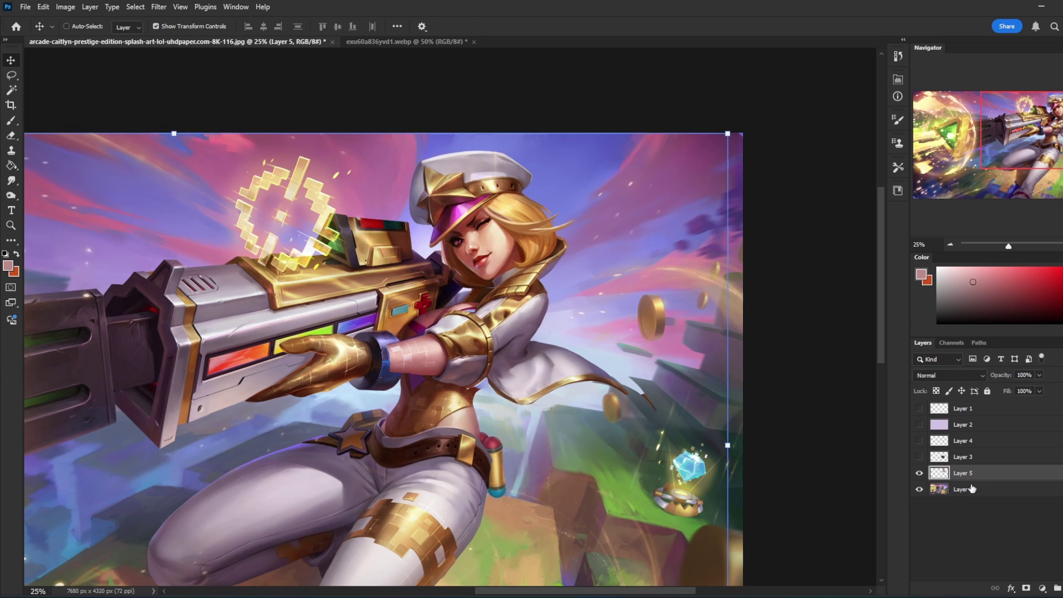
# - Set the eraser to the size 80 dry-oil tip for cleaning up Layer 5, and compare the image with that layer hidden and shown
pyautogui.press('e')
pyautogui.rightClick(667, 265)
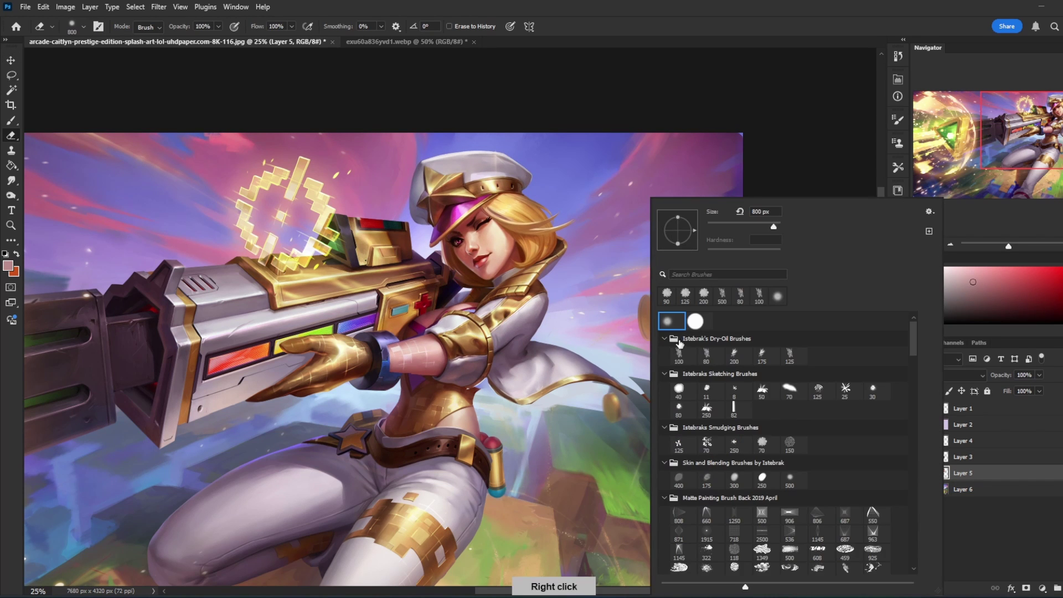
pyautogui.doubleClick(707, 357)
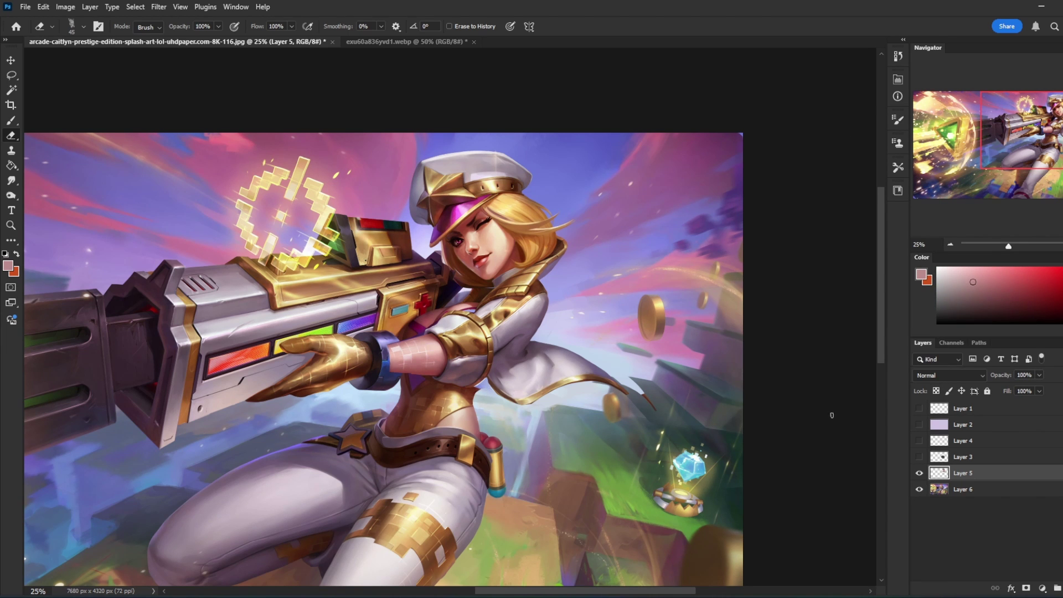
pyautogui.click(919, 473)
pyautogui.click(920, 473)
pyautogui.click(919, 473)
pyautogui.click(920, 473)
pyautogui.press('b')
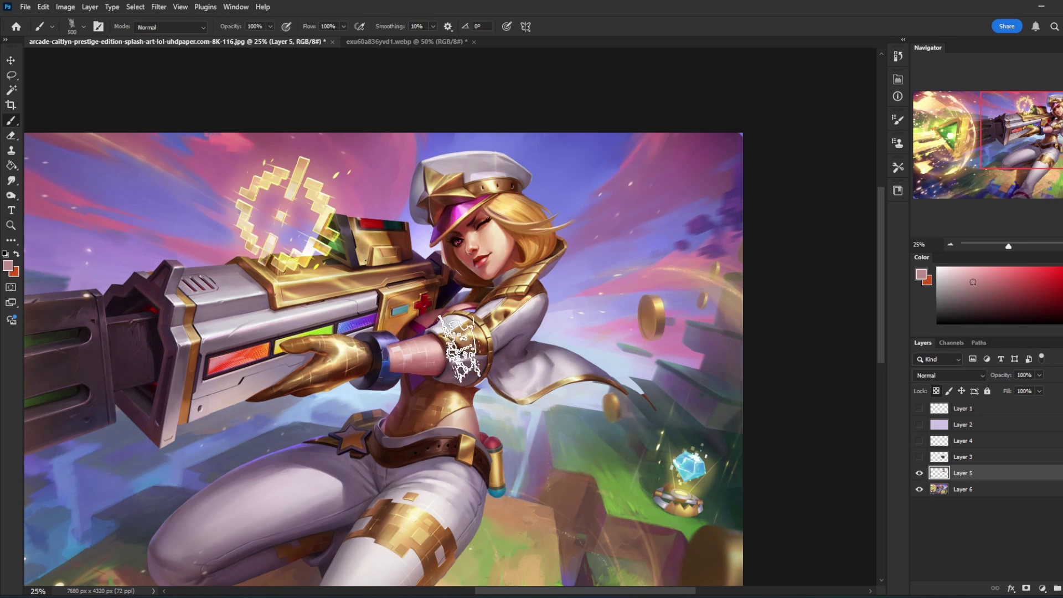
# - Touch up Layer 5 around the raised sleeve with a size 40 brush, using dark reds and browns sampled from the nearby shadows
pyautogui.keyDown('alt'); pyautogui.click(465, 360); pyautogui.keyUp('alt')
pyautogui.press('[')
pyautogui.press('[')
pyautogui.press('[')
pyautogui.press('[')
pyautogui.press('[')
pyautogui.press('[')
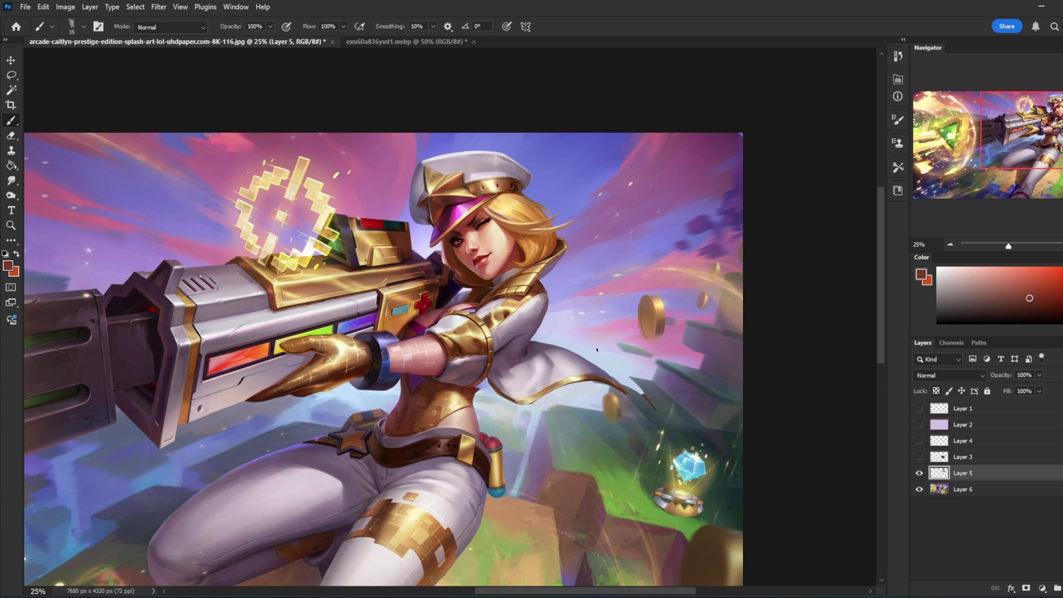
pyautogui.keyDown('alt'); pyautogui.click(498, 378); pyautogui.keyUp('alt')
pyautogui.keyDown('alt'); pyautogui.click(472, 387); pyautogui.keyUp('alt')
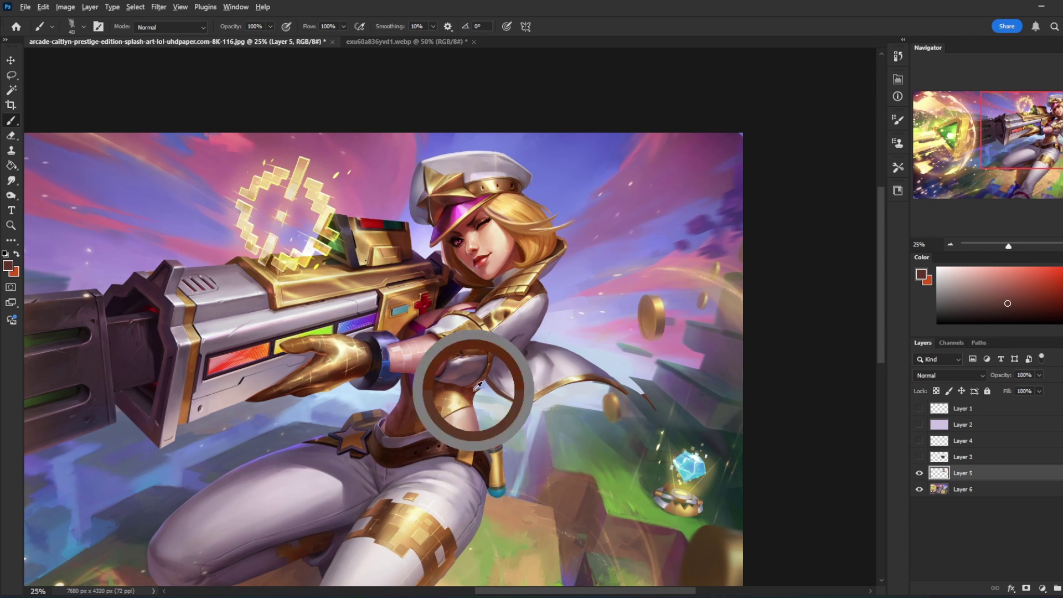
# - Paint the side of the waist beneath the sleeve on Layer 6 with sampled colours, and compare with Layer 5 hidden and shown
pyautogui.click(967, 490)
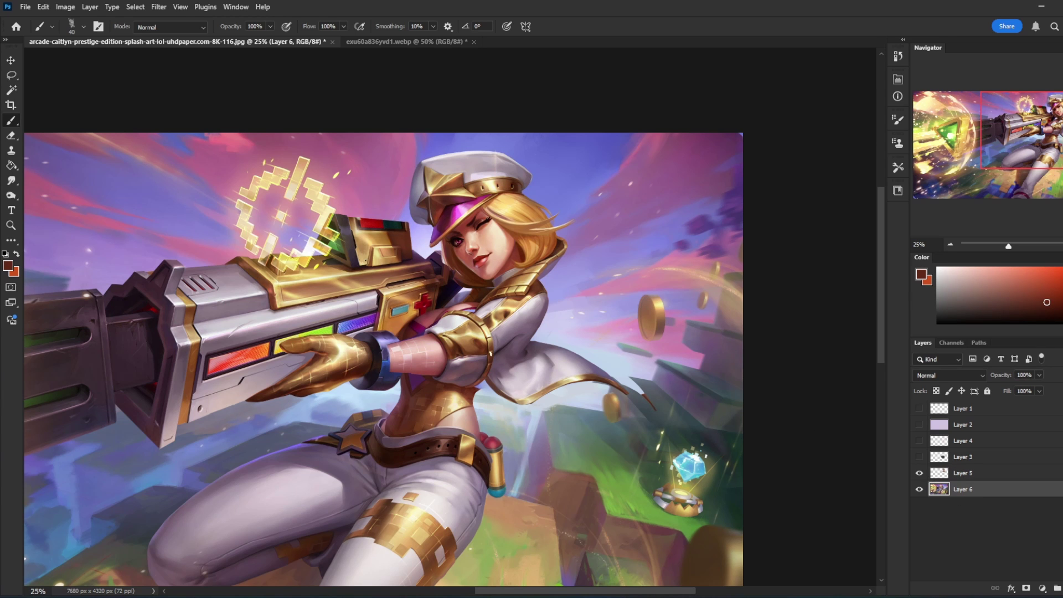
pyautogui.keyDown('alt'); pyautogui.click(474, 388); pyautogui.keyUp('alt')
pyautogui.keyDown('alt'); pyautogui.click(482, 390); pyautogui.keyUp('alt')
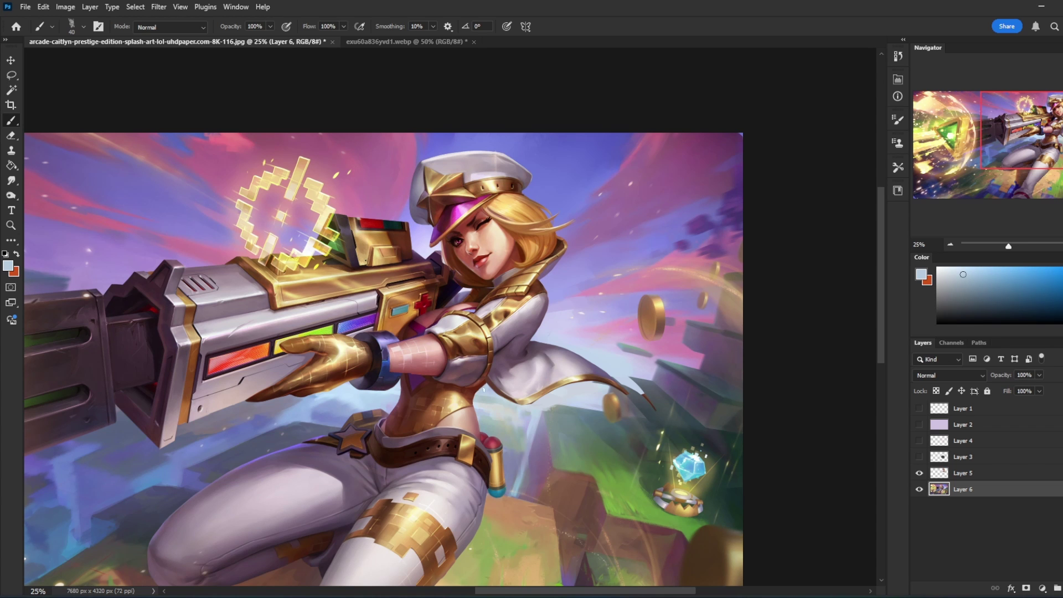
pyautogui.click(920, 474)
pyautogui.click(919, 473)
pyautogui.click(919, 473)
pyautogui.click(920, 474)
pyautogui.click(920, 473)
pyautogui.click(919, 474)
# - Lower Layer 5's fill to 61% and erase its overlap with the gun stock beside the cheek
pyautogui.click(967, 474)
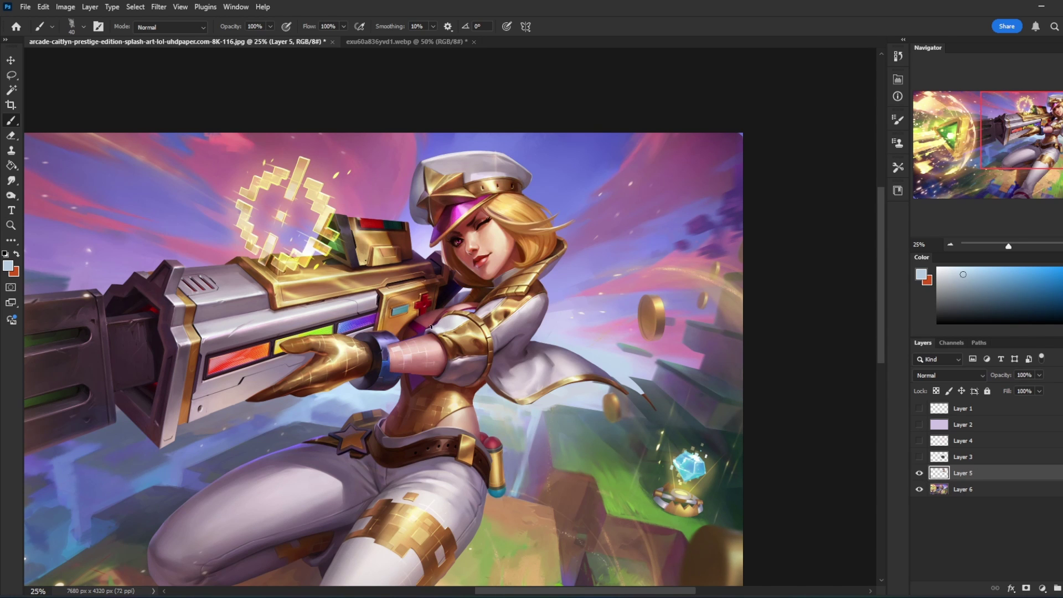
pyautogui.click(1040, 391)
pyautogui.moveTo(1039, 404); pyautogui.dragTo(1020, 404)
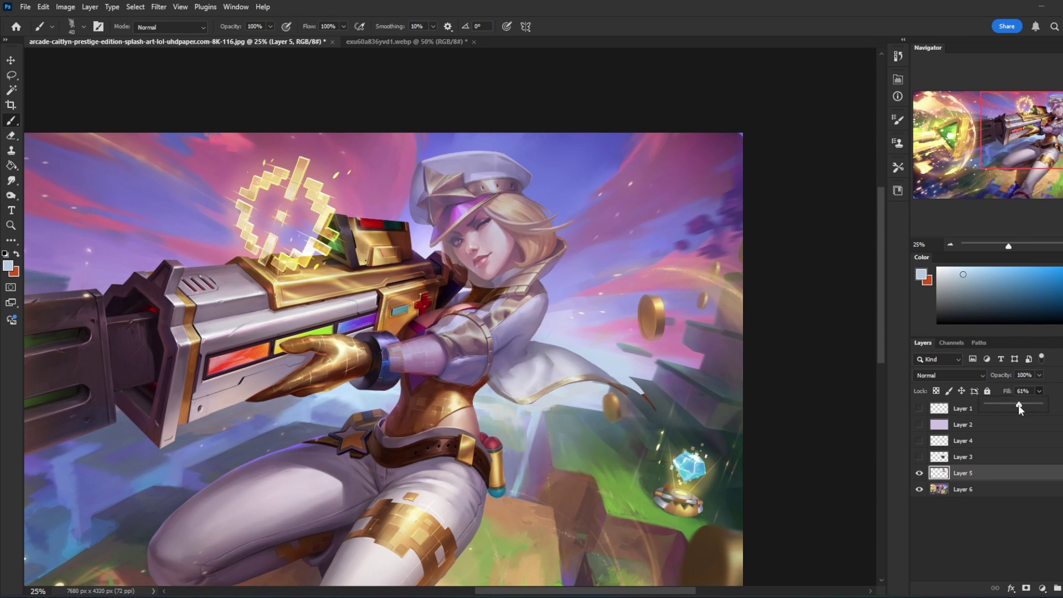
pyautogui.press('z')
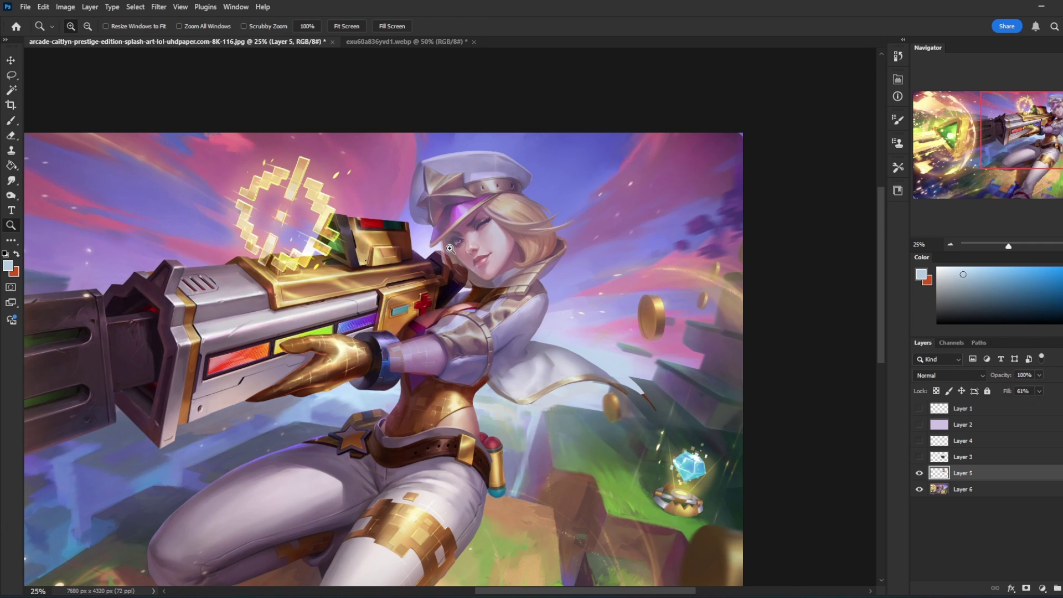
pyautogui.moveTo(459, 292); pyautogui.dragTo(459, 291)
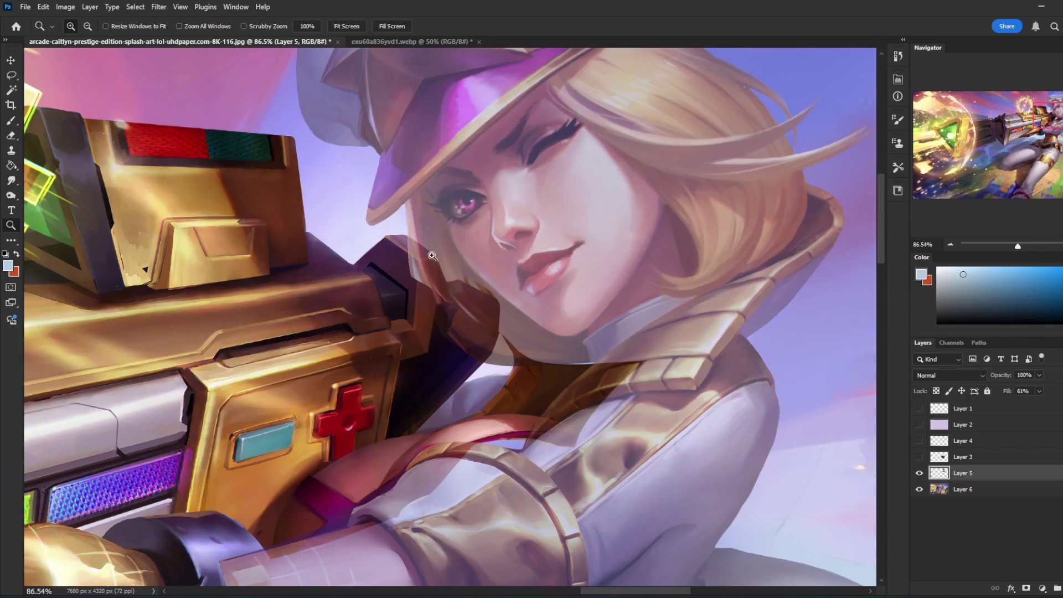
pyautogui.moveTo(405, 274)
pyautogui.mouseDown()
pyautogui.moveTo(434, 295)
pyautogui.moveTo(418, 252)
pyautogui.moveTo(448, 303)
pyautogui.moveTo(426, 276)
pyautogui.moveTo(436, 303)
pyautogui.moveTo(448, 318)
pyautogui.moveTo(460, 310)
pyautogui.moveTo(472, 325)
pyautogui.moveTo(466, 348)
pyautogui.moveTo(485, 336)
pyautogui.mouseUp()
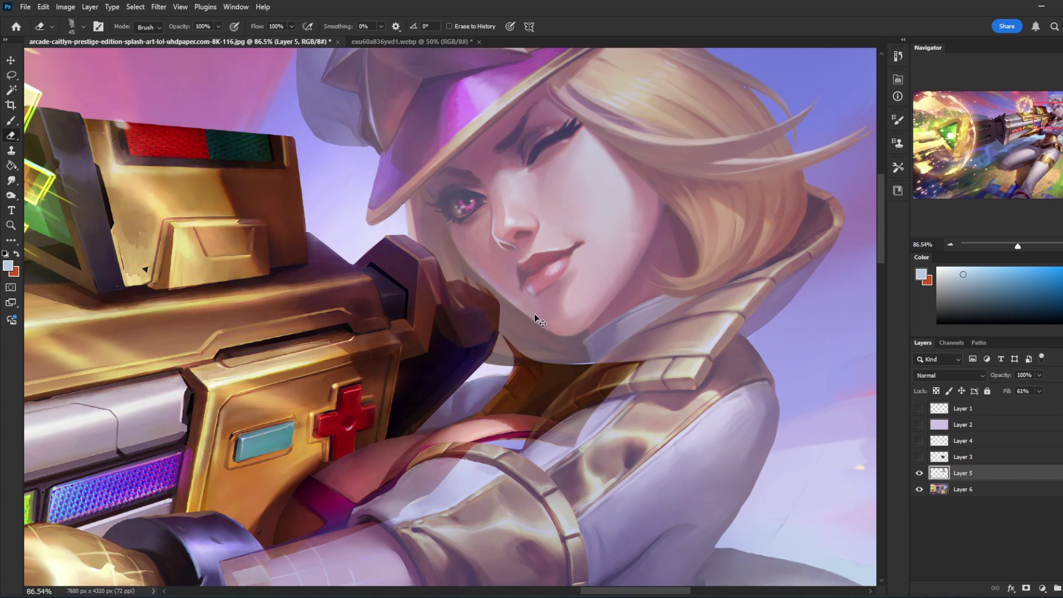
# - Restore Layer 5's fill to 100% and check the upper body against the whole composition
pyautogui.hotkey('shift', '0')
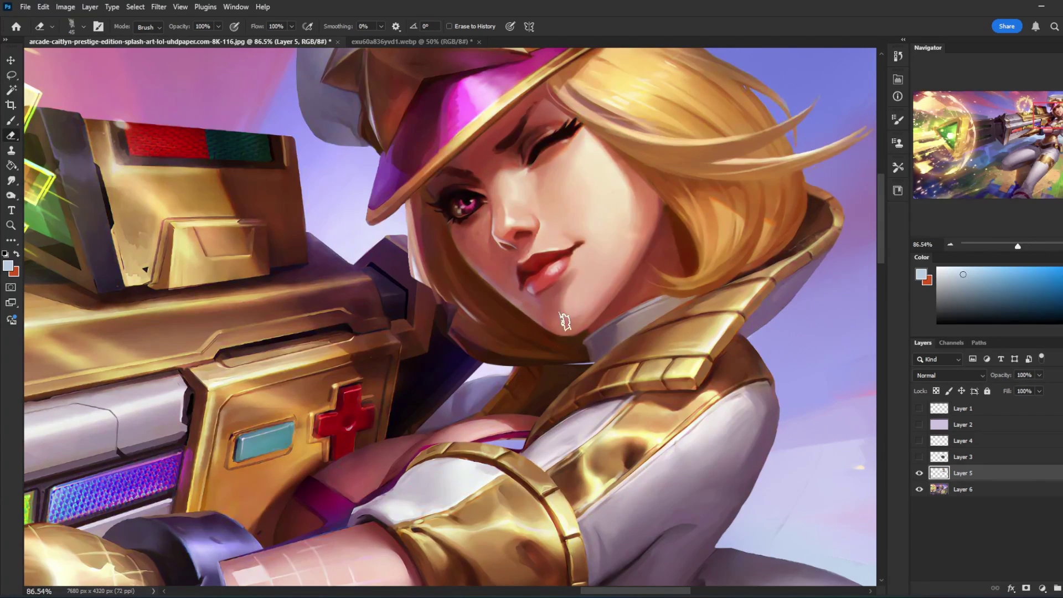
pyautogui.hotkey('ctrl', '0')
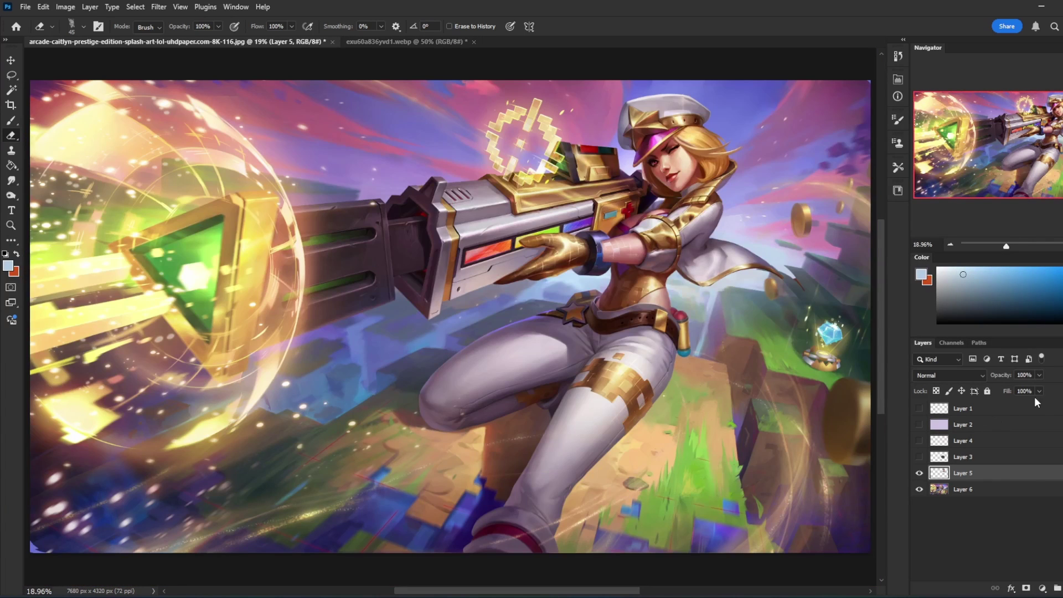
pyautogui.moveTo(602, 242)
pyautogui.mouseDown()
pyautogui.moveTo(605, 265)
pyautogui.moveTo(610, 249)
pyautogui.mouseUp()
pyautogui.hotkey('ctrl', '+')
pyautogui.hotkey('ctrl', '+')
pyautogui.moveTo(792, 259); pyautogui.dragTo(461, 411)
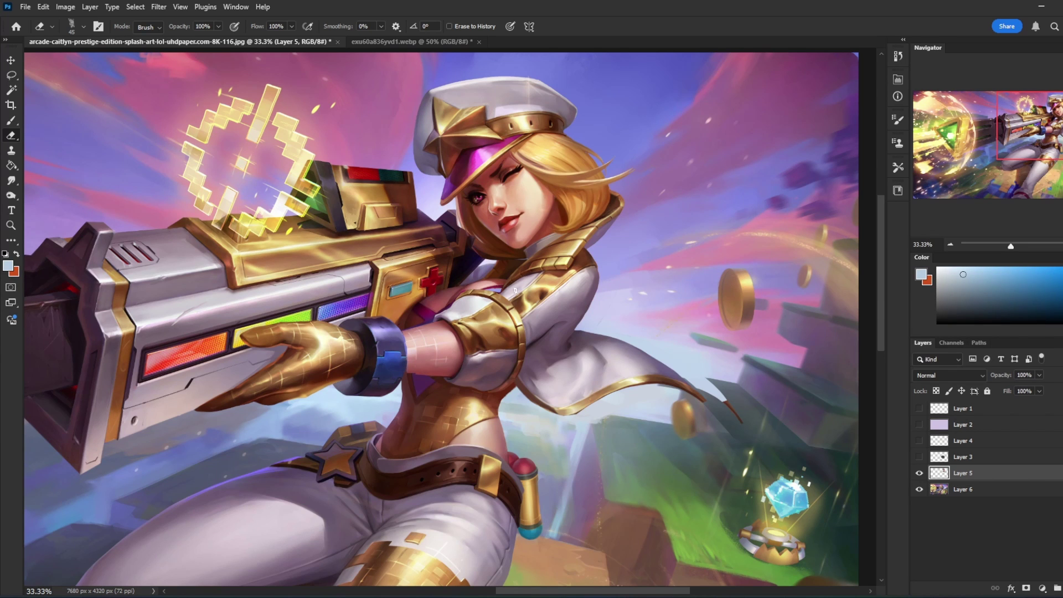
# - Hide Layer 5 and copy the chest area behind the gun stock from Layer 6 onto a new layer
pyautogui.click(920, 473)
pyautogui.click(919, 473)
pyautogui.click(920, 473)
pyautogui.click(944, 490)
pyautogui.press('l')
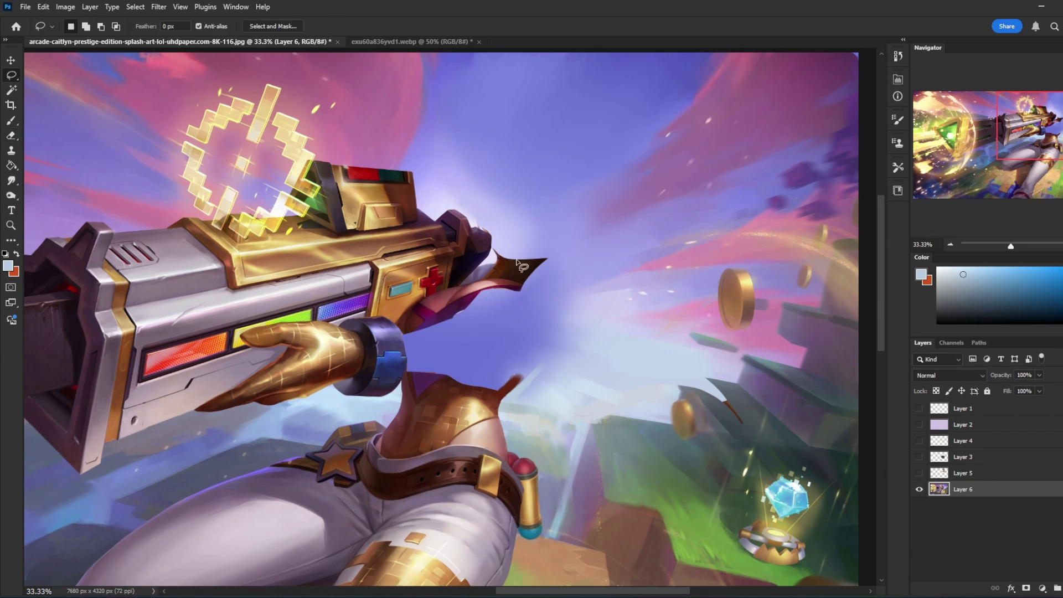
pyautogui.moveTo(504, 280)
pyautogui.mouseDown()
pyautogui.moveTo(473, 282)
pyautogui.moveTo(541, 313)
pyautogui.moveTo(551, 293)
pyautogui.mouseUp()
pyautogui.moveTo(459, 296)
pyautogui.mouseDown()
pyautogui.moveTo(444, 328)
pyautogui.moveTo(457, 348)
pyautogui.moveTo(527, 322)
pyautogui.mouseUp()
pyautogui.moveTo(442, 332); pyautogui.dragTo(439, 338)
pyautogui.press('alt')
pyautogui.hotkey('ctrl', 'j')
pyautogui.press('v')
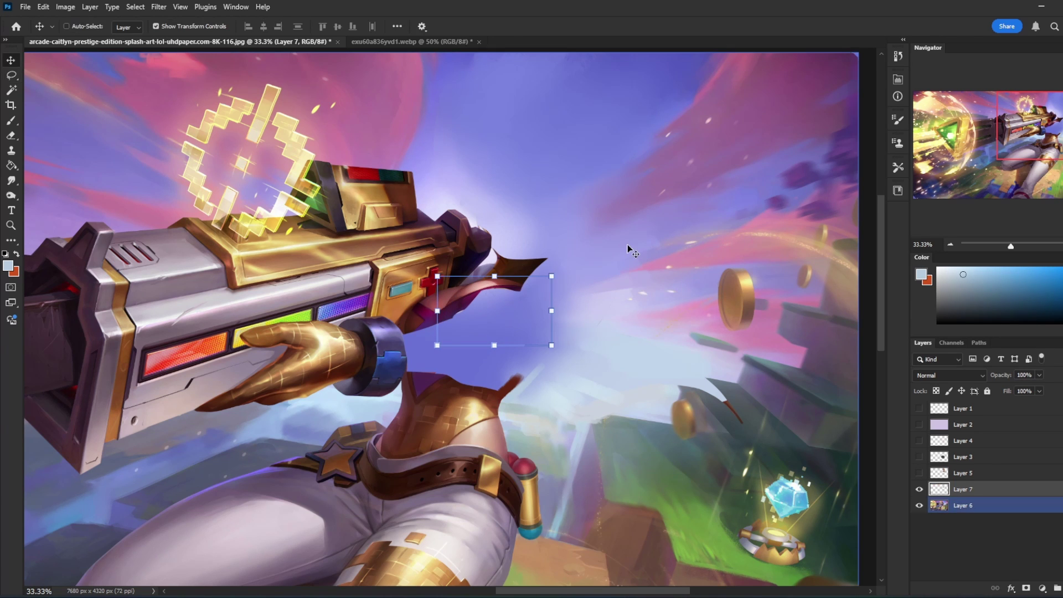
# - Scale the chest copy on Layer 7 to 109.21% and rotate it by -4.79°
pyautogui.moveTo(551, 276); pyautogui.dragTo(560, 271)
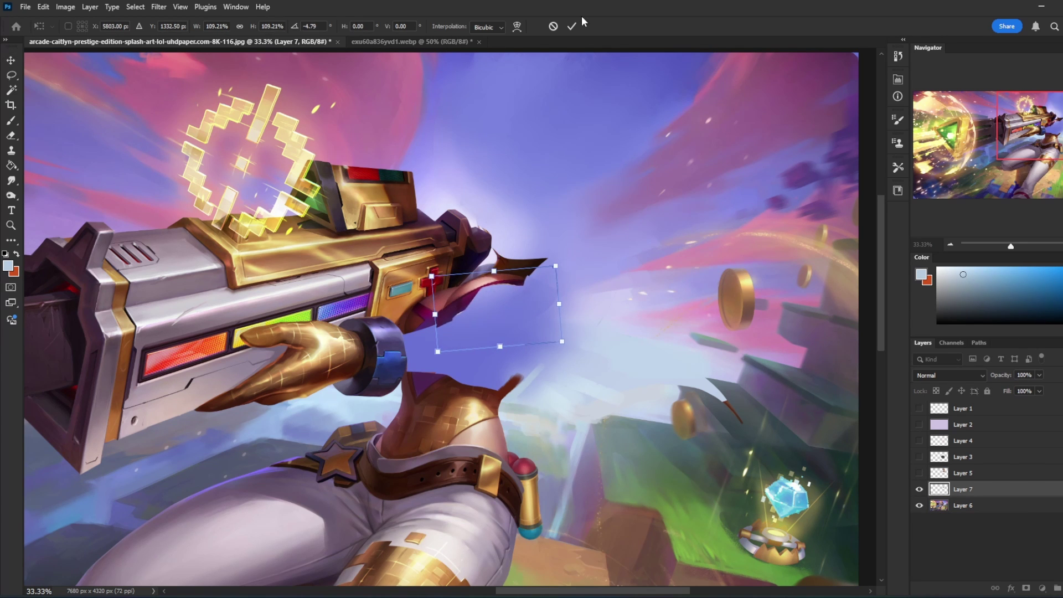
pyautogui.press('Return')
pyautogui.press('b')
# - Warp the chest copy on Layer 7 by pulling its upper edge slightly upward near the gun stock
pyautogui.hotkey('ctrl', 't')
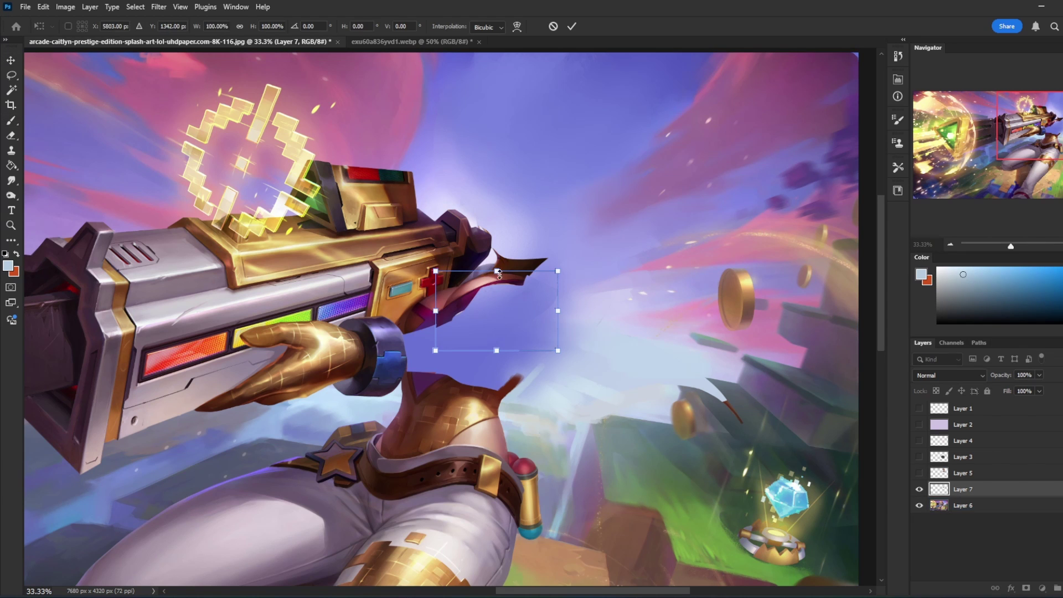
pyautogui.click(517, 26)
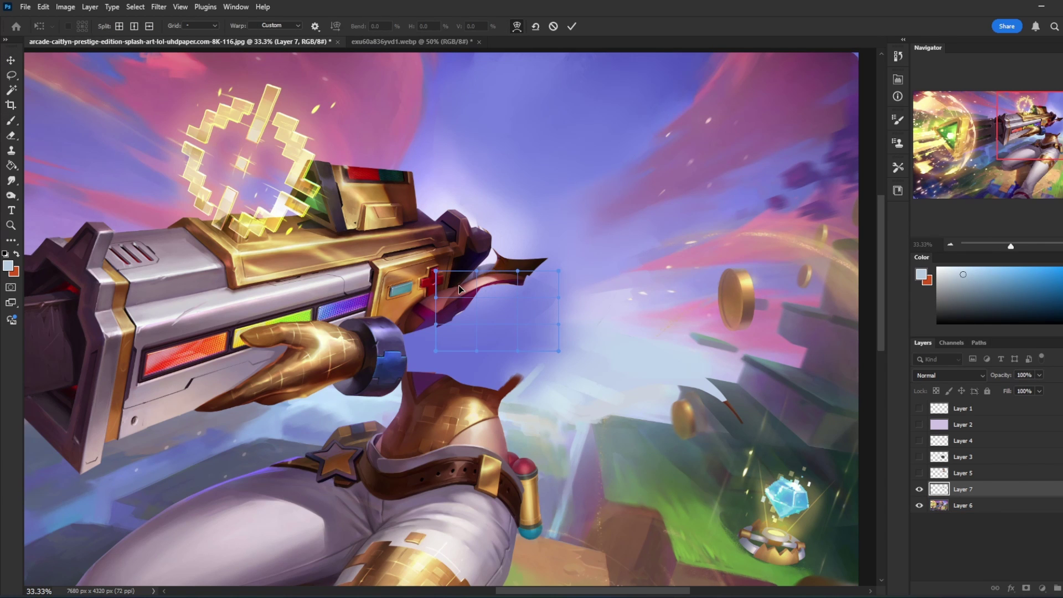
pyautogui.moveTo(476, 270); pyautogui.dragTo(471, 263)
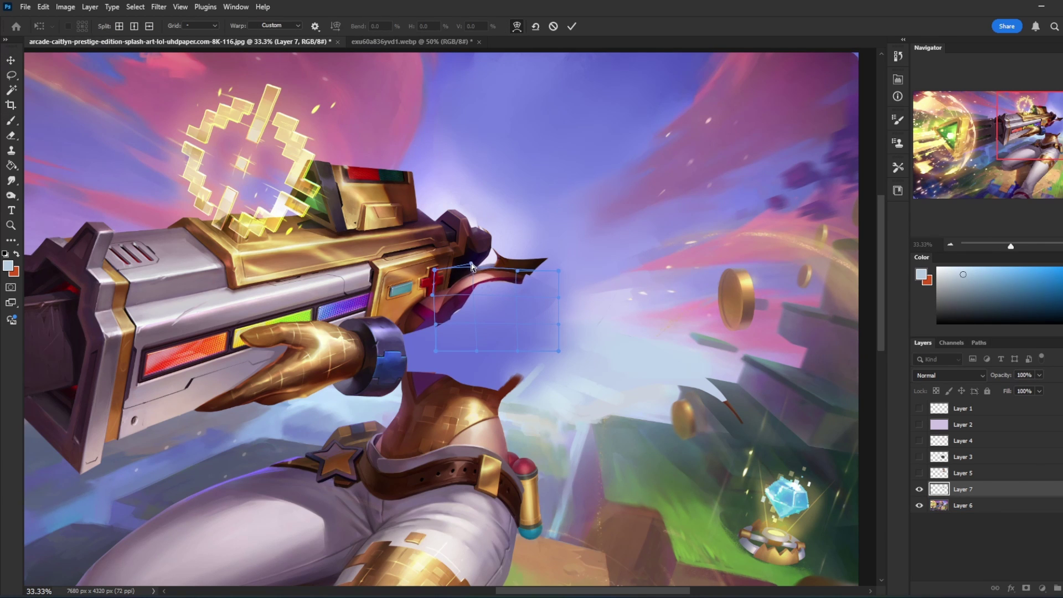
pyautogui.click(572, 26)
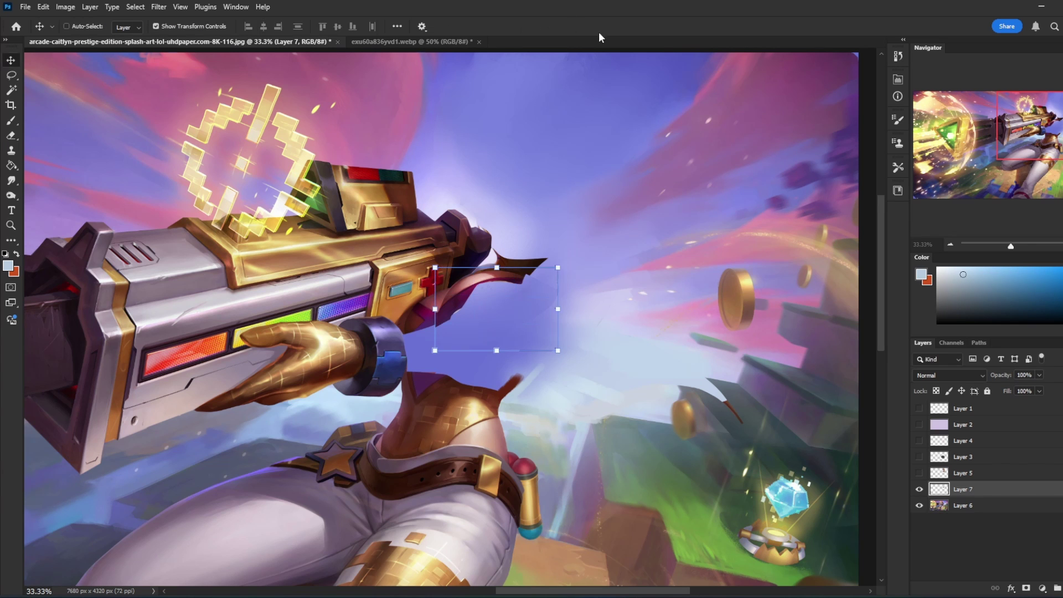
# - Clean up the edges of the chest copy with the eraser and show Layer 5 again
pyautogui.press('e')
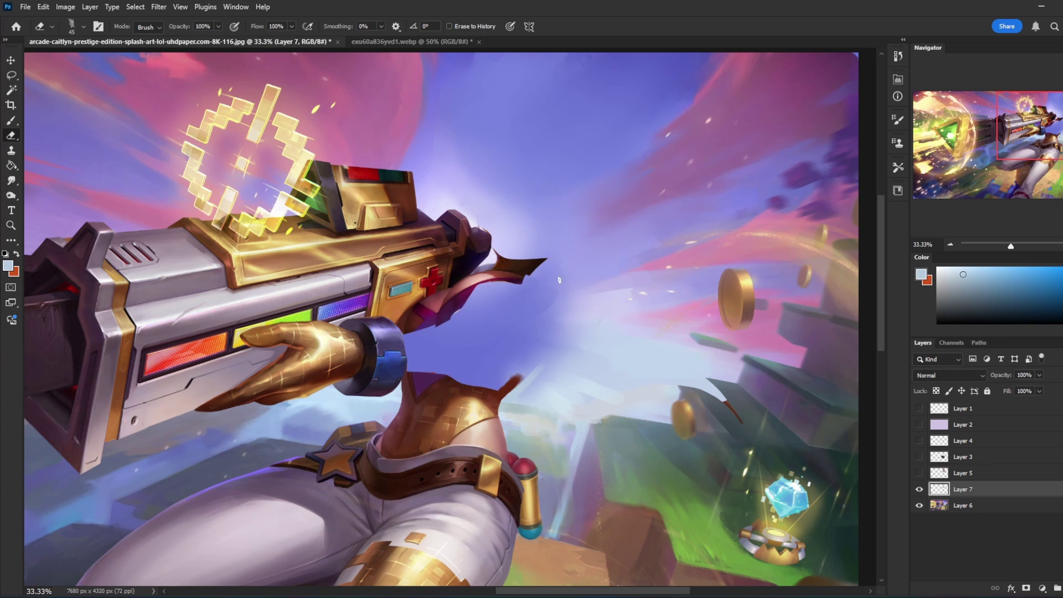
pyautogui.click(920, 473)
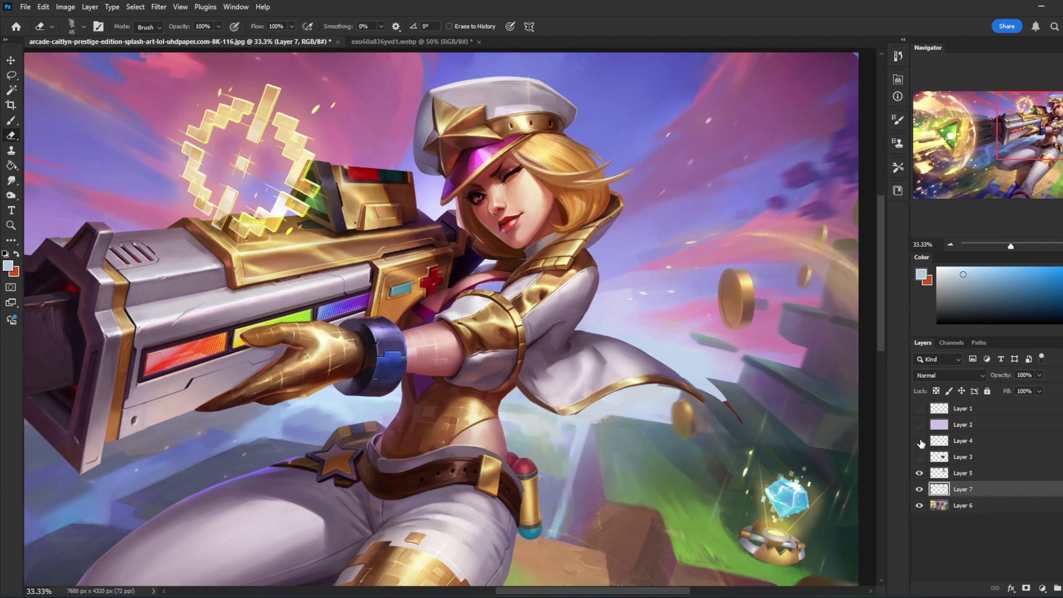
pyautogui.hotkey('ctrl', '-')
pyautogui.hotkey('ctrl', '-')
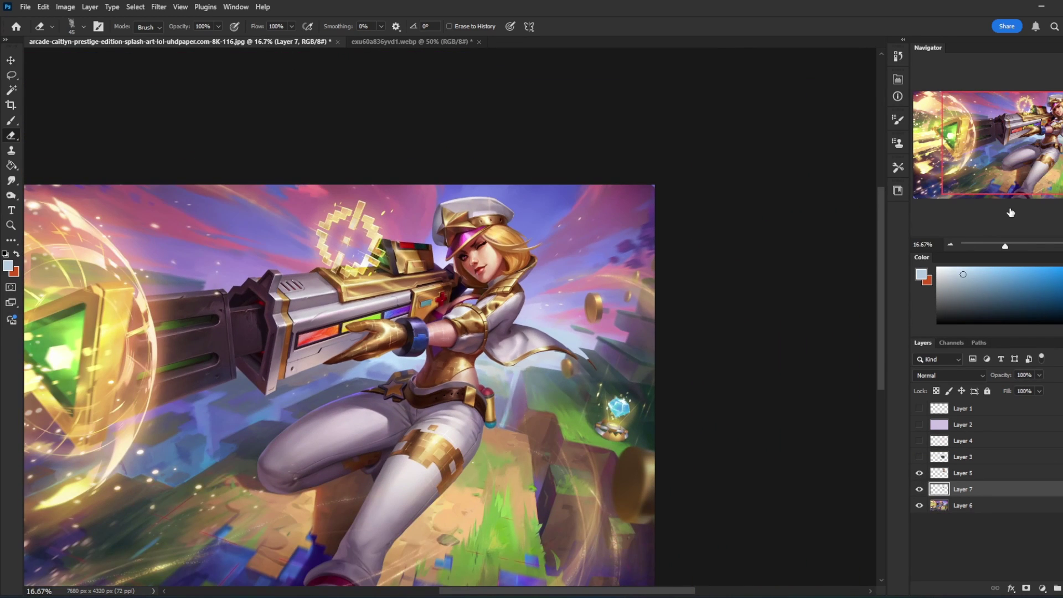
# - Nudge the chest copy on Layer 7 slightly left and down
pyautogui.press('v')
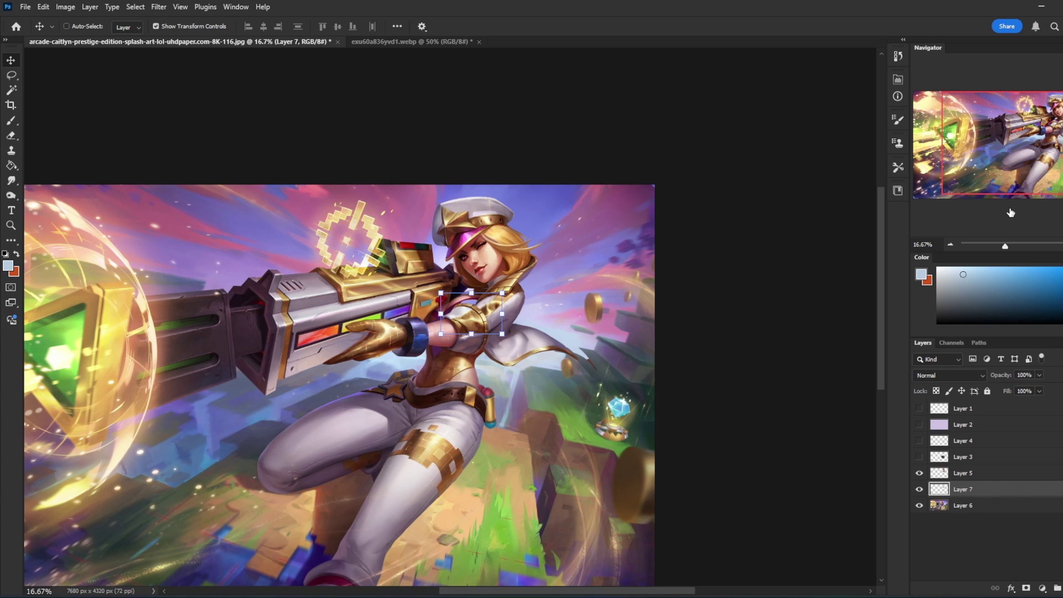
pyautogui.press('Left')
pyautogui.press('Down')
pyautogui.press('Left')
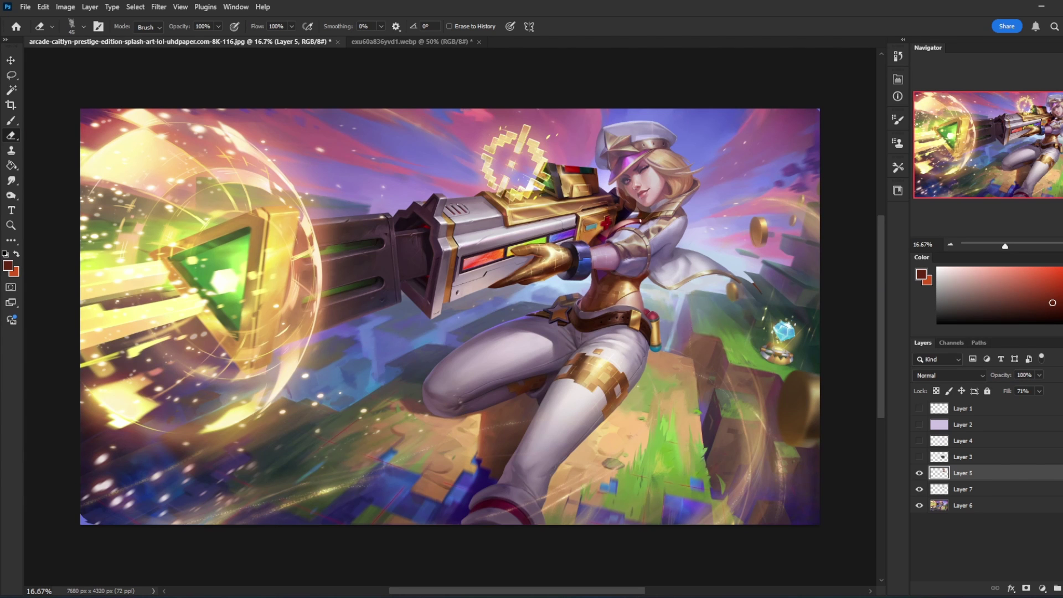
# - Select the head and cap on Layer 5 with the Lasso and copy them onto a new layer
pyautogui.press('l')
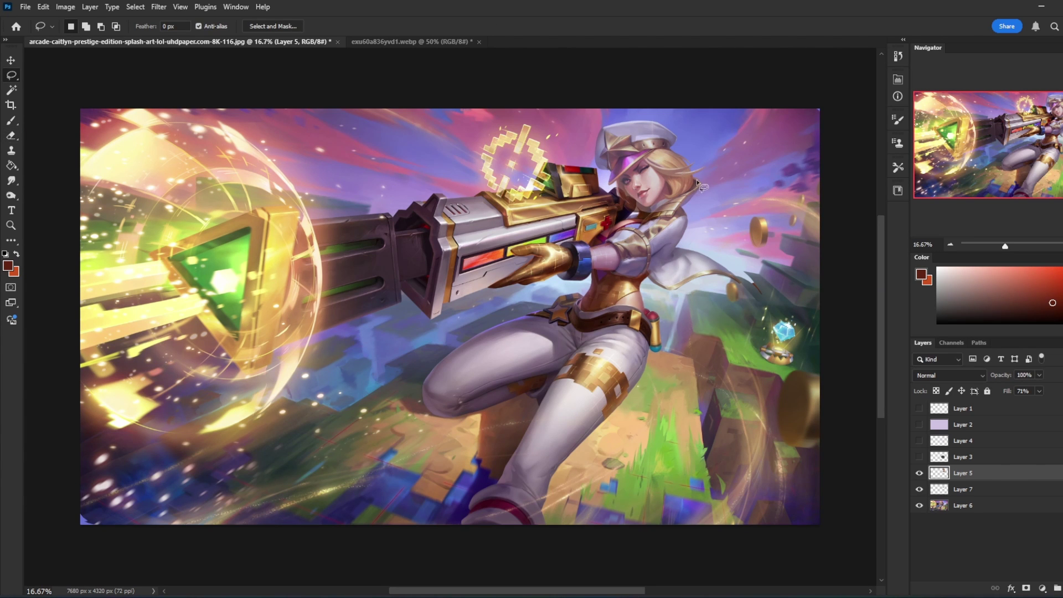
pyautogui.moveTo(696, 271); pyautogui.dragTo(593, 332)
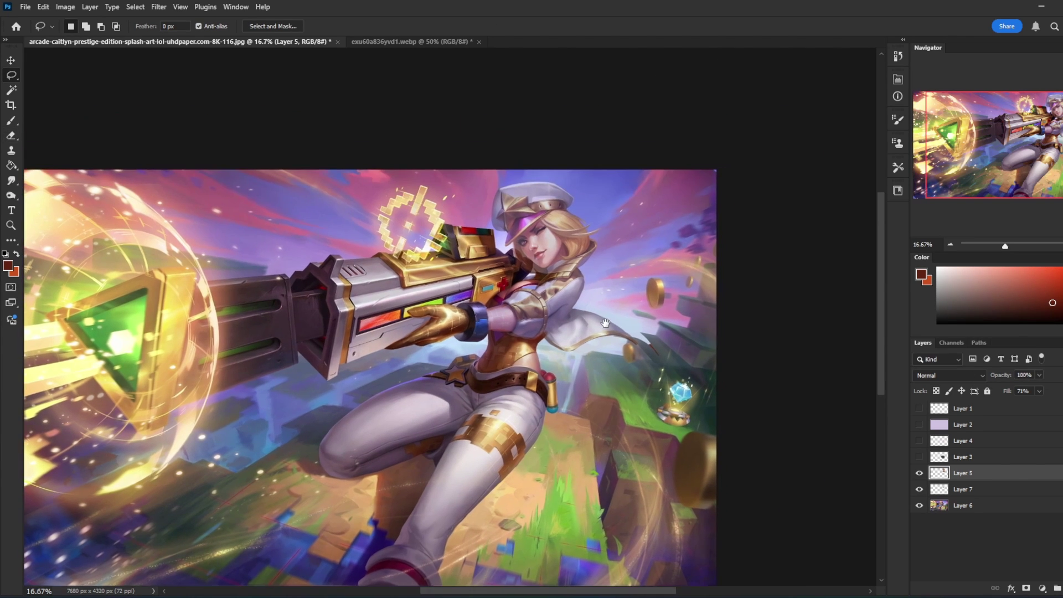
pyautogui.hotkey('ctrl', '+')
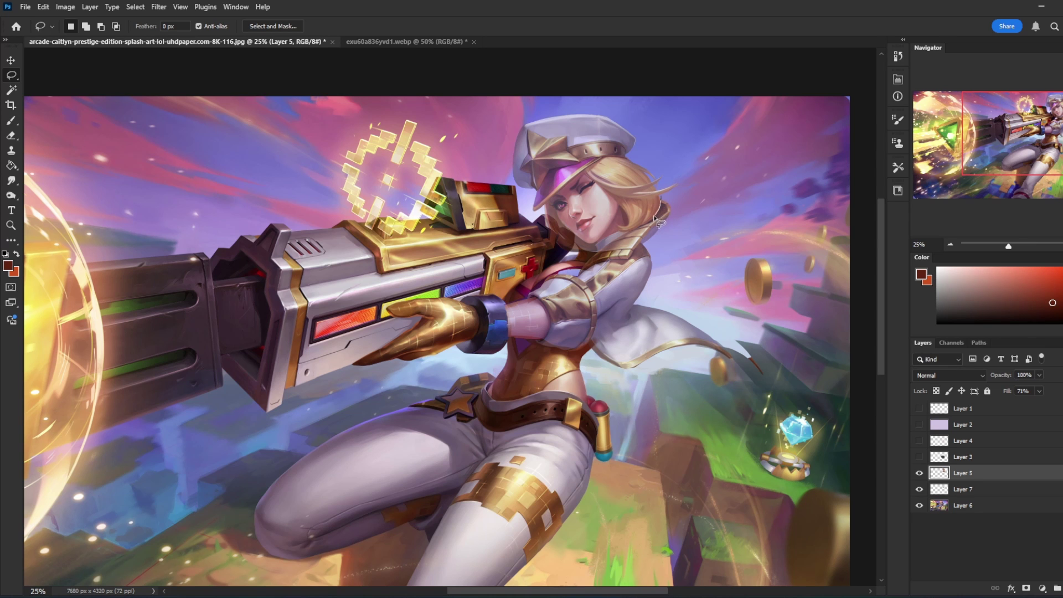
pyautogui.moveTo(661, 196)
pyautogui.mouseDown()
pyautogui.moveTo(657, 217)
pyautogui.moveTo(586, 260)
pyautogui.moveTo(529, 243)
pyautogui.moveTo(475, 147)
pyautogui.moveTo(617, 104)
pyautogui.moveTo(672, 150)
pyautogui.moveTo(668, 195)
pyautogui.mouseUp()
pyautogui.hotkey('ctrl', 'j')
pyautogui.press('v')
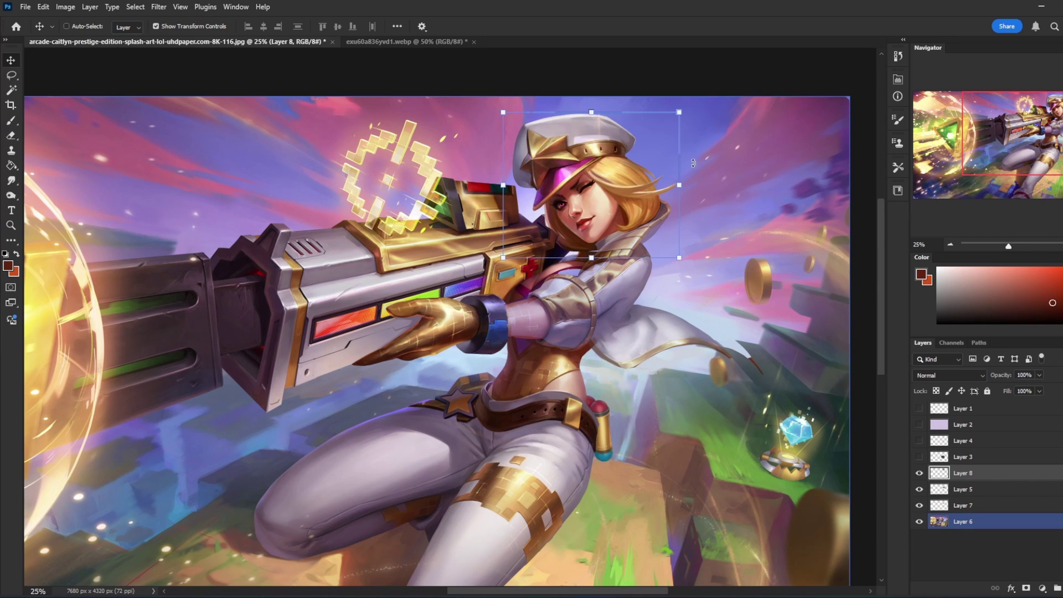
# - Rotate the head on Layer 8 clockwise by 5.96° and nudge it left
pyautogui.moveTo(699, 175); pyautogui.dragTo(703, 179)
pyautogui.hotkey('shift', 'Left')
pyautogui.hotkey('shift', 'Left')
pyautogui.press('Left')
pyautogui.press('Left')
pyautogui.press('Left')
pyautogui.press('Left')
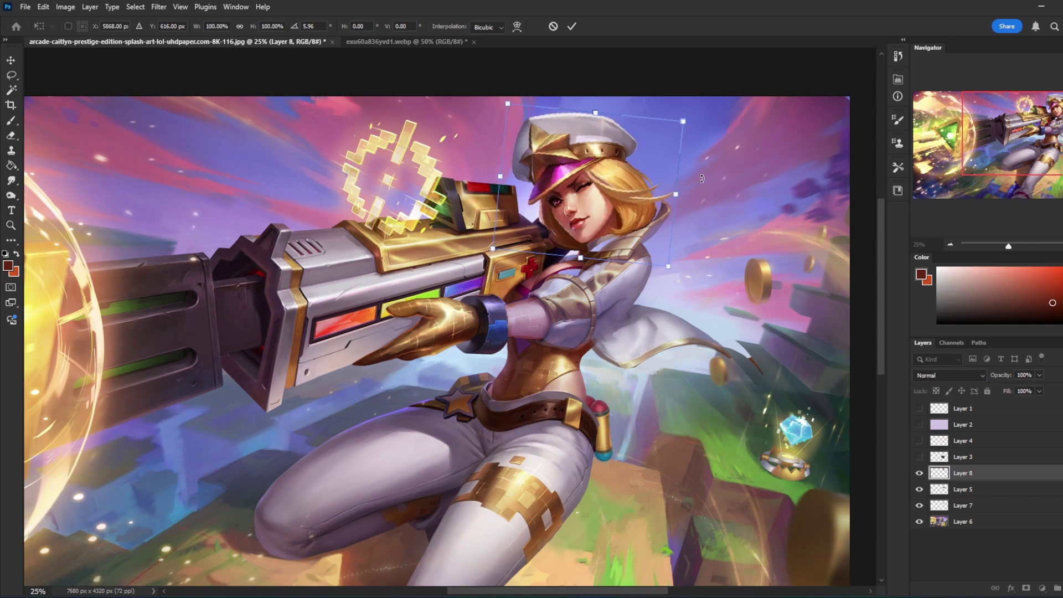
# - Fine-tune the rotated head's position on Layer 8 a little further left and apply the transform
pyautogui.press('Down')
pyautogui.press('Down')
pyautogui.press('Down')
pyautogui.press('Down')
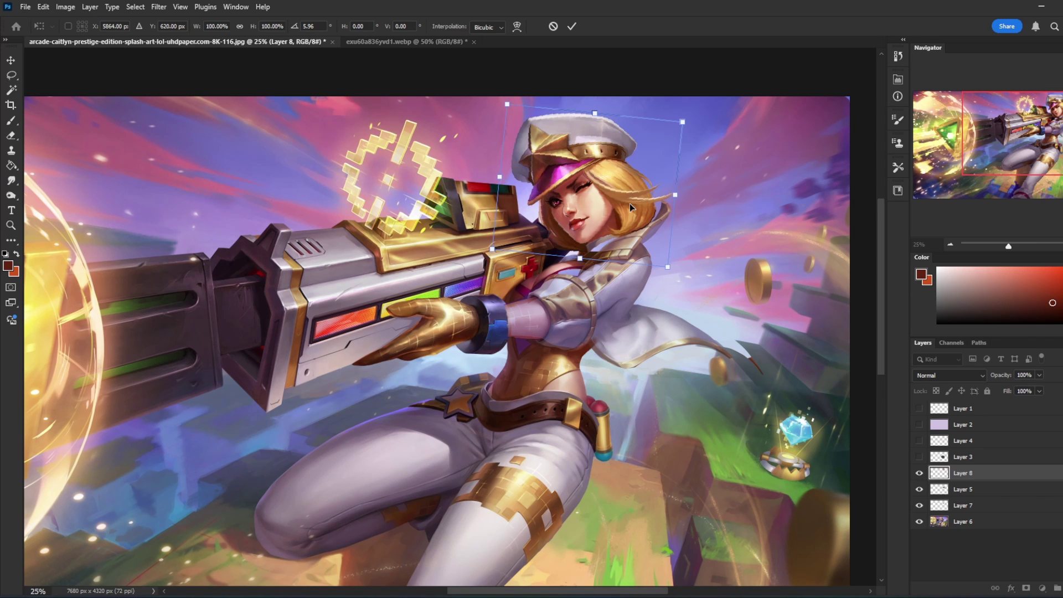
pyautogui.press('Left')
pyautogui.press('Left')
pyautogui.press('Left')
pyautogui.press('Left')
pyautogui.press('Up')
pyautogui.press('Up')
pyautogui.press('Up')
pyautogui.press('Up')
pyautogui.press('Left')
pyautogui.press('Left')
pyautogui.press('Left')
pyautogui.press('Left')
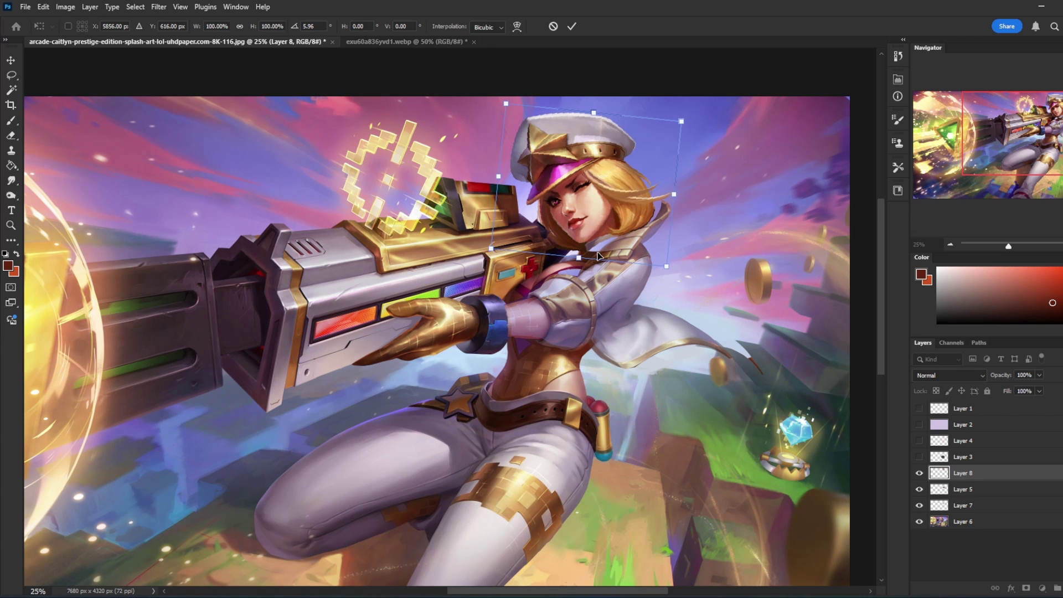
pyautogui.press('Return')
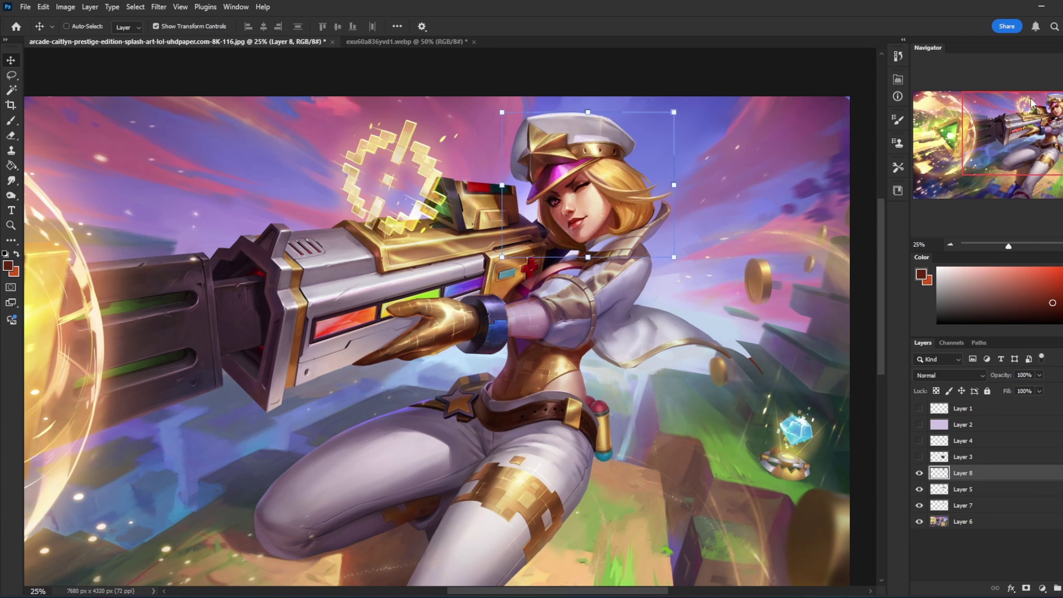
# - Hide Layer 6 to isolate the upper-body layers and set Layer 5's fill to 100%
pyautogui.press('b')
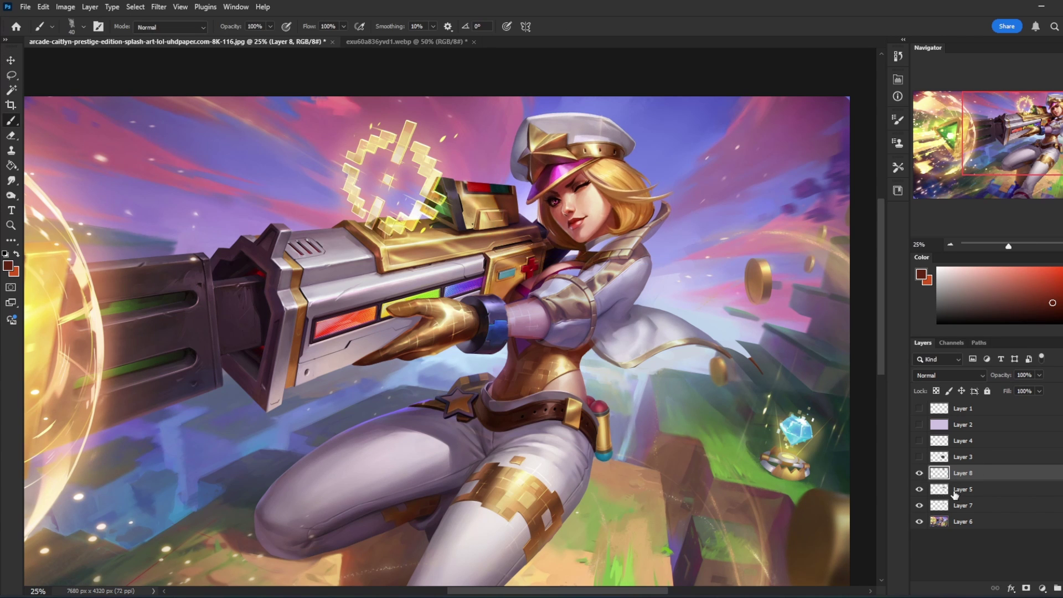
pyautogui.click(920, 491)
pyautogui.click(920, 490)
pyautogui.click(919, 522)
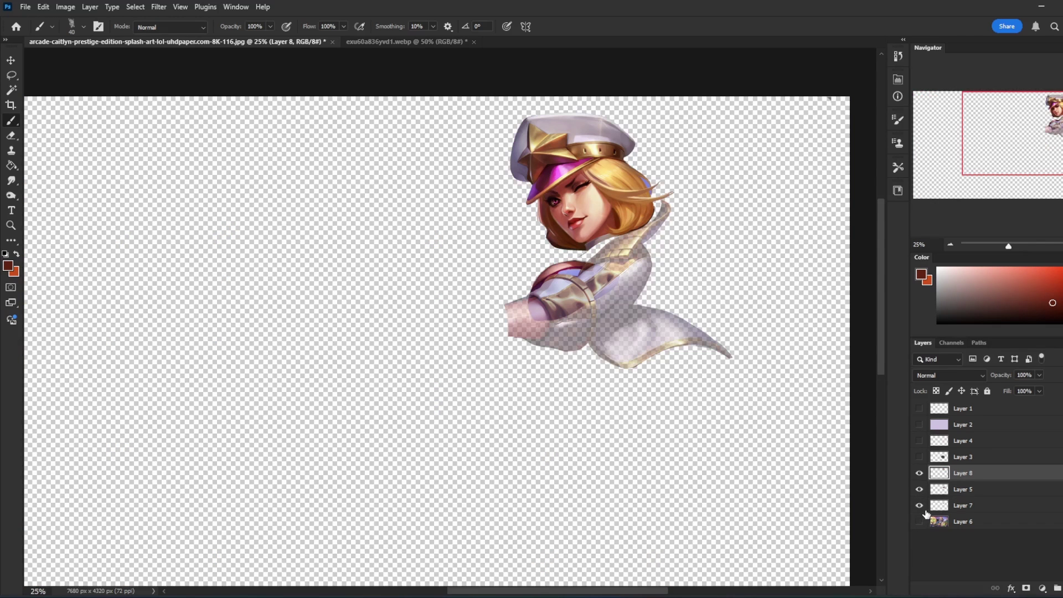
pyautogui.click(966, 491)
pyautogui.click(1041, 391)
pyautogui.moveTo(1041, 405); pyautogui.dragTo(1061, 405)
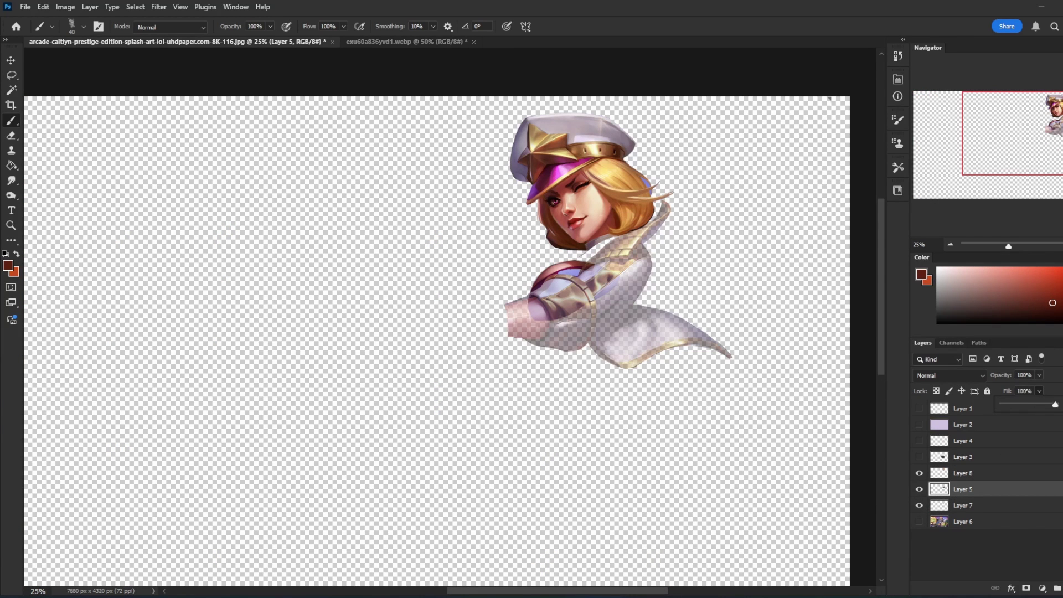
# - Hide Layer 7 and add a new empty layer directly beneath Layer 5
pyautogui.click(920, 506)
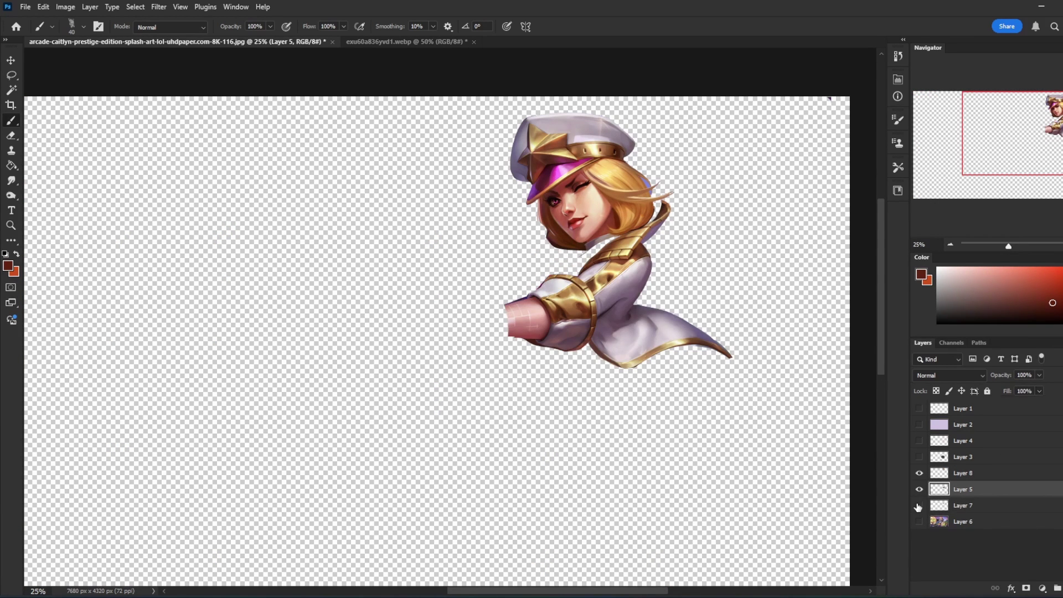
pyautogui.click(920, 506)
pyautogui.click(920, 506)
pyautogui.click(983, 475)
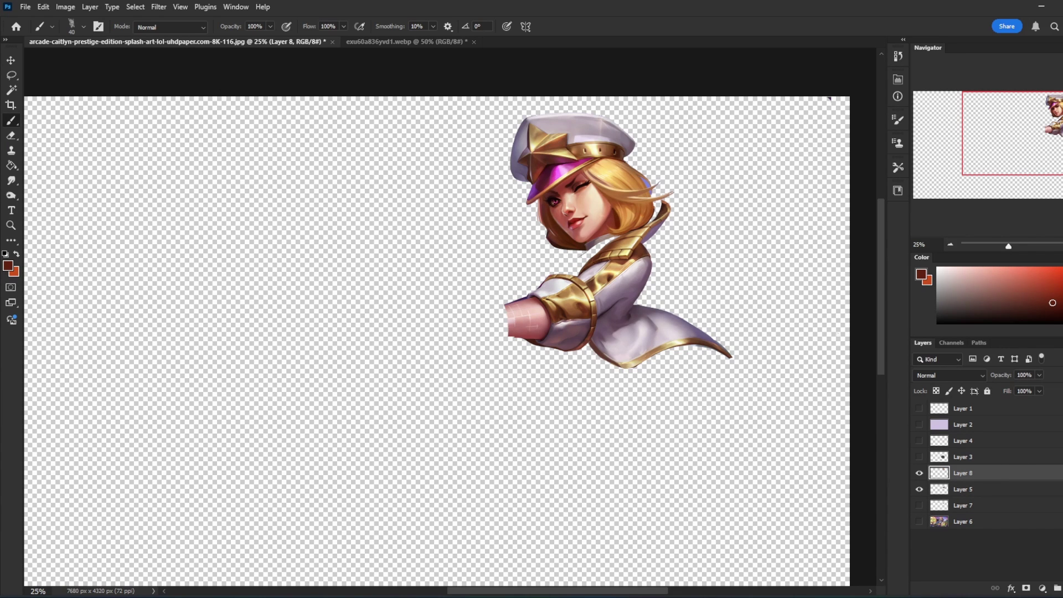
pyautogui.hotkey('ctrl', 'space')
pyautogui.moveTo(501, 137); pyautogui.dragTo(763, 396)
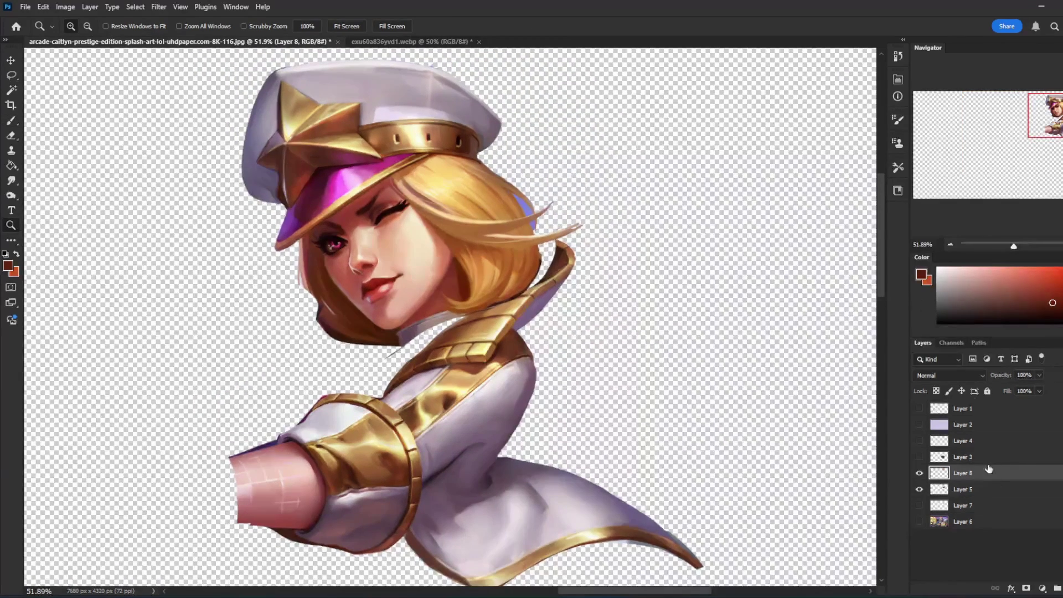
pyautogui.click(983, 490)
pyautogui.keyDown('ctrl'); pyautogui.click(1060, 589); pyautogui.keyUp('ctrl')
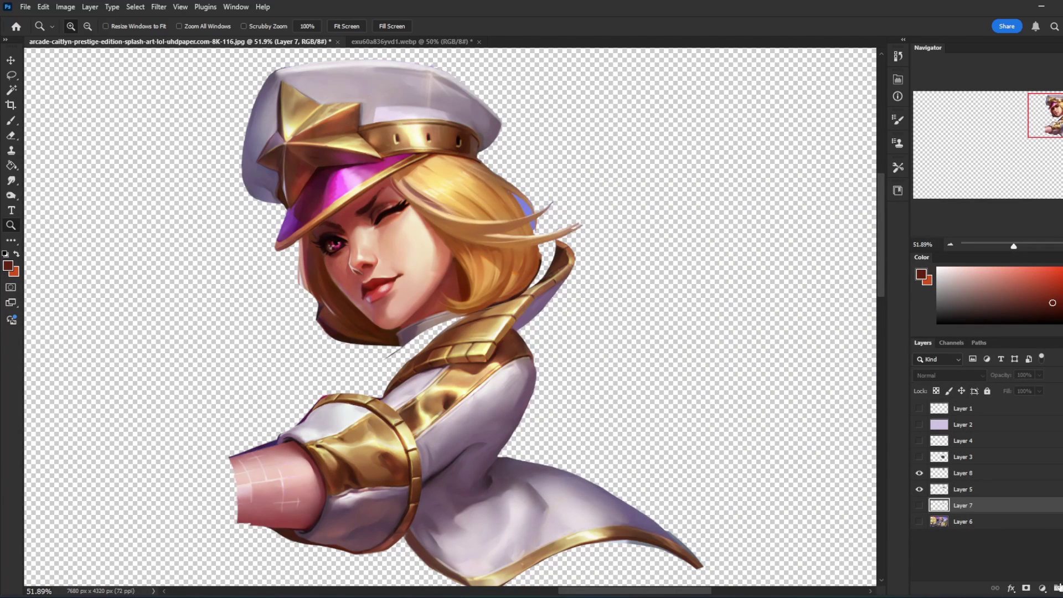
# - Paint the inside of the raised collar behind the hair on Layer 9 with sampled dark browns
pyautogui.press('b')
pyautogui.moveTo(563, 253)
pyautogui.mouseDown()
pyautogui.moveTo(540, 277)
pyautogui.moveTo(546, 261)
pyautogui.mouseUp()
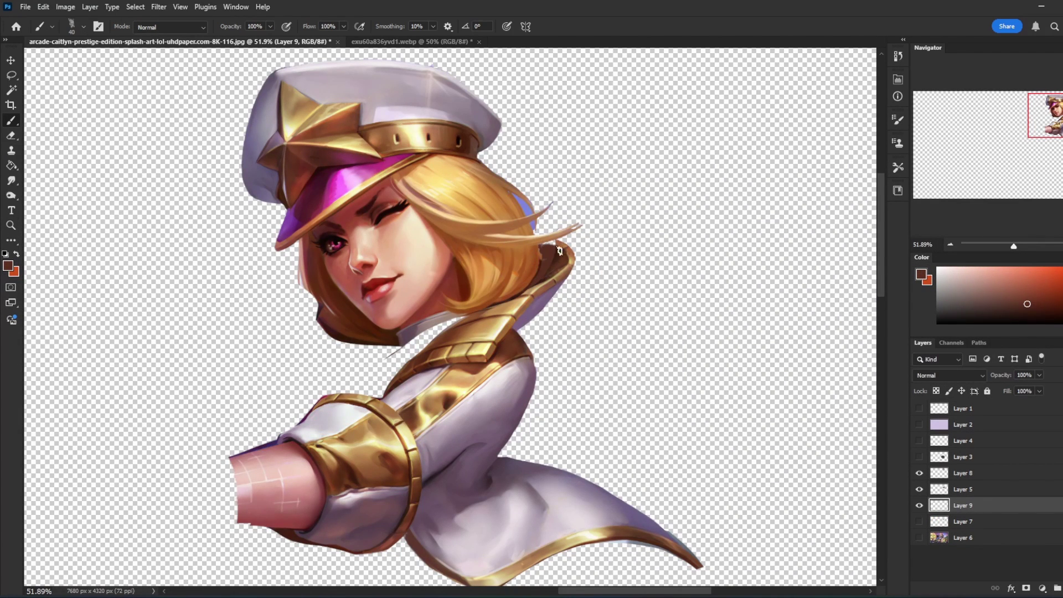
pyautogui.keyDown('alt'); pyautogui.click(555, 248); pyautogui.keyUp('alt')
pyautogui.keyDown('alt'); pyautogui.click(562, 250); pyautogui.keyUp('alt')
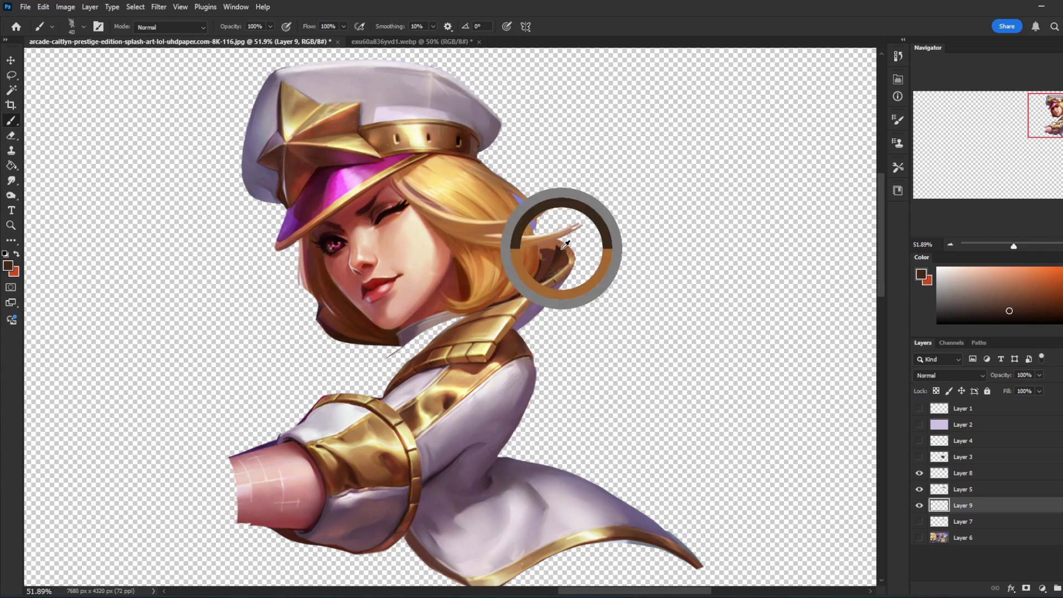
pyautogui.moveTo(555, 247); pyautogui.dragTo(546, 254)
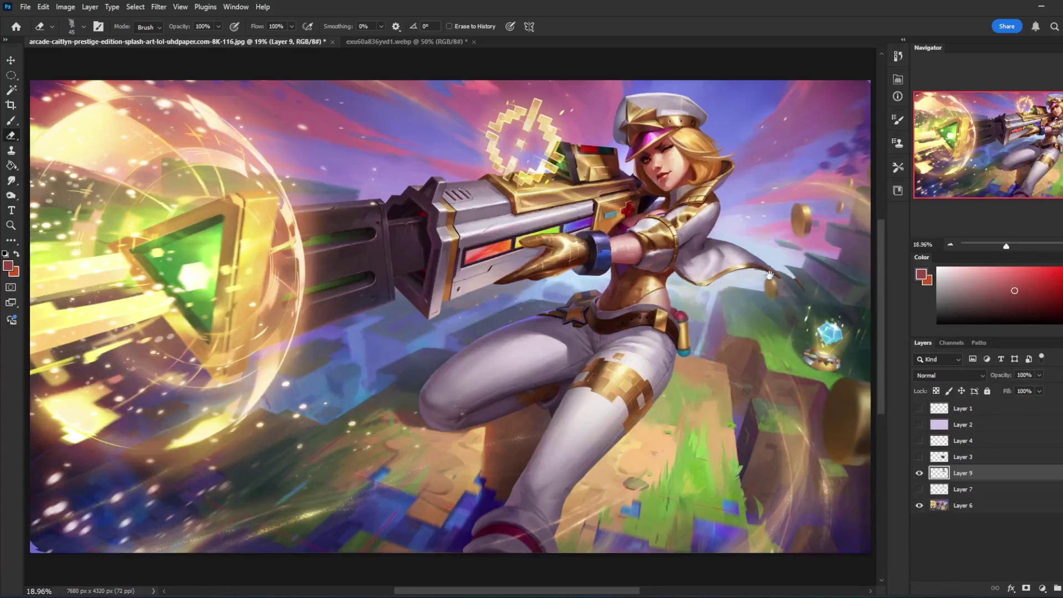
# - Turn Layer 7 off and on to compare the chest area, leaving it shown between Layer 9 and Layer 6
pyautogui.scroll(-3, 446, 332)
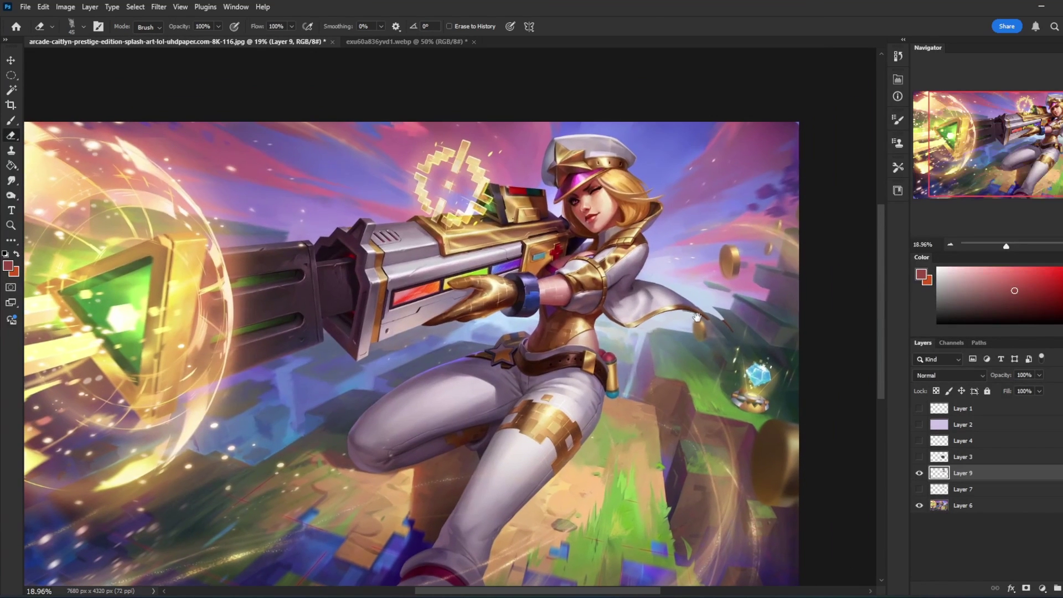
pyautogui.click(920, 473)
pyautogui.click(919, 490)
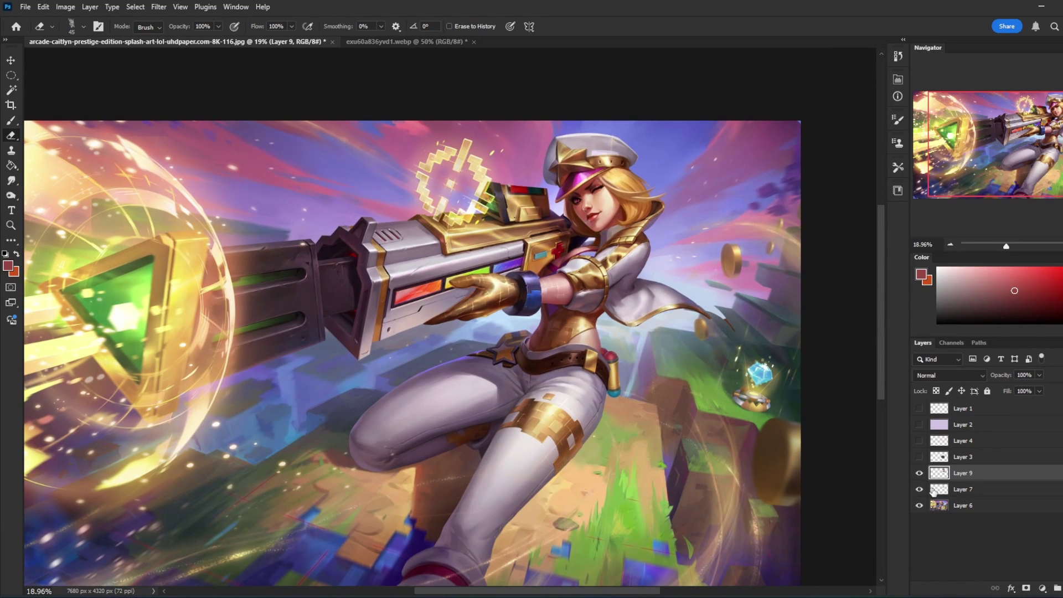
pyautogui.click(964, 490)
pyautogui.press('z')
pyautogui.moveTo(481, 154); pyautogui.dragTo(698, 391)
pyautogui.moveTo(659, 337); pyautogui.dragTo(672, 362)
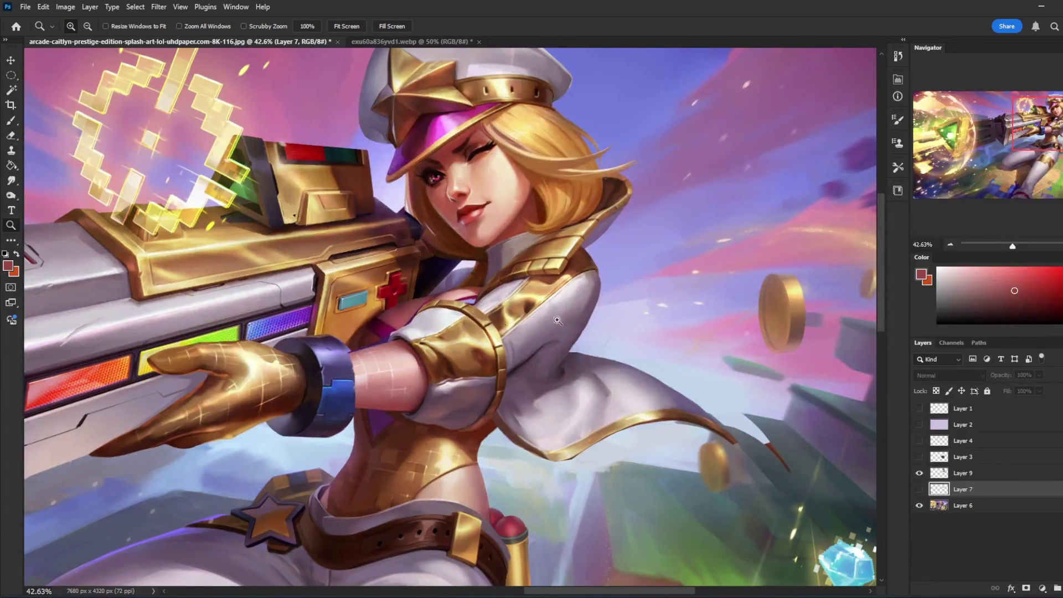
pyautogui.click(919, 490)
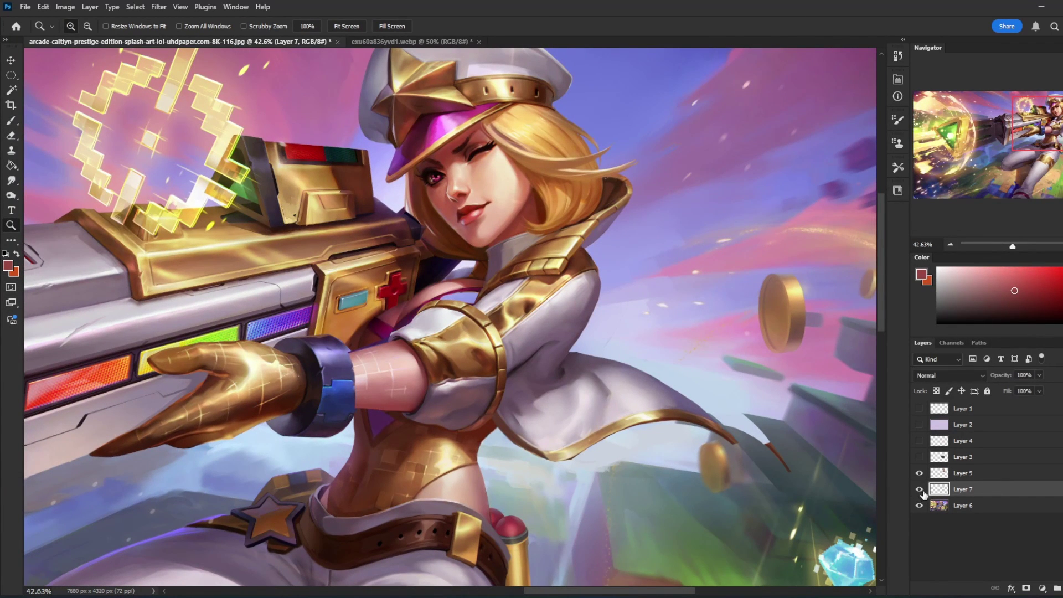
pyautogui.hotkey('ctrl', '-')
pyautogui.hotkey('ctrl', '-')
pyautogui.hotkey('ctrl', '-')
pyautogui.press('e')
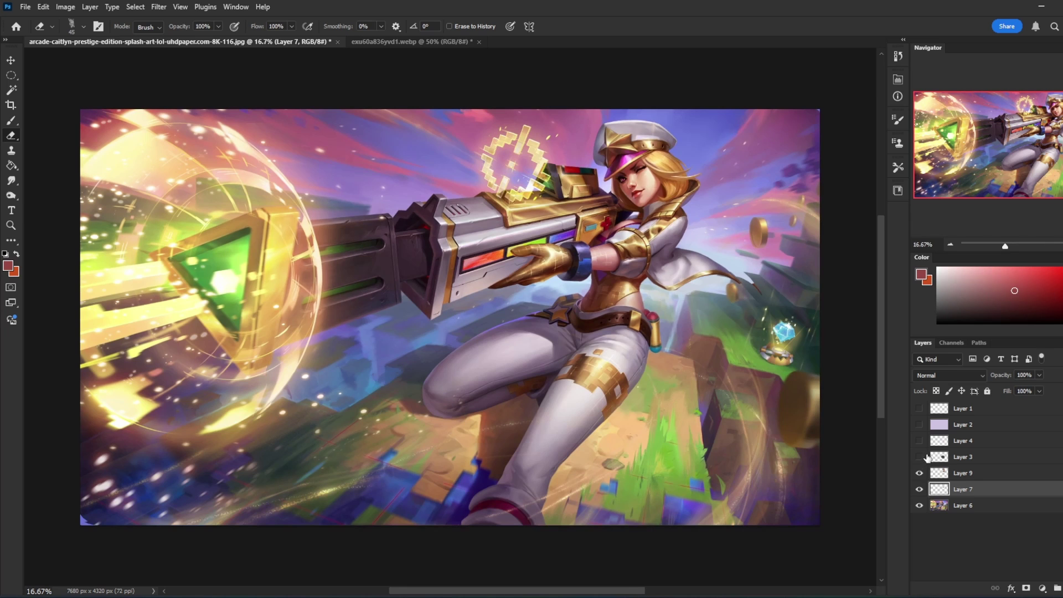
# - Lower Layer 9's fill to 65% so the rifle shows through the head and upper body
pyautogui.click(965, 478)
pyautogui.click(1040, 391)
pyautogui.moveTo(1047, 403); pyautogui.dragTo(1026, 403)
pyautogui.press('s')
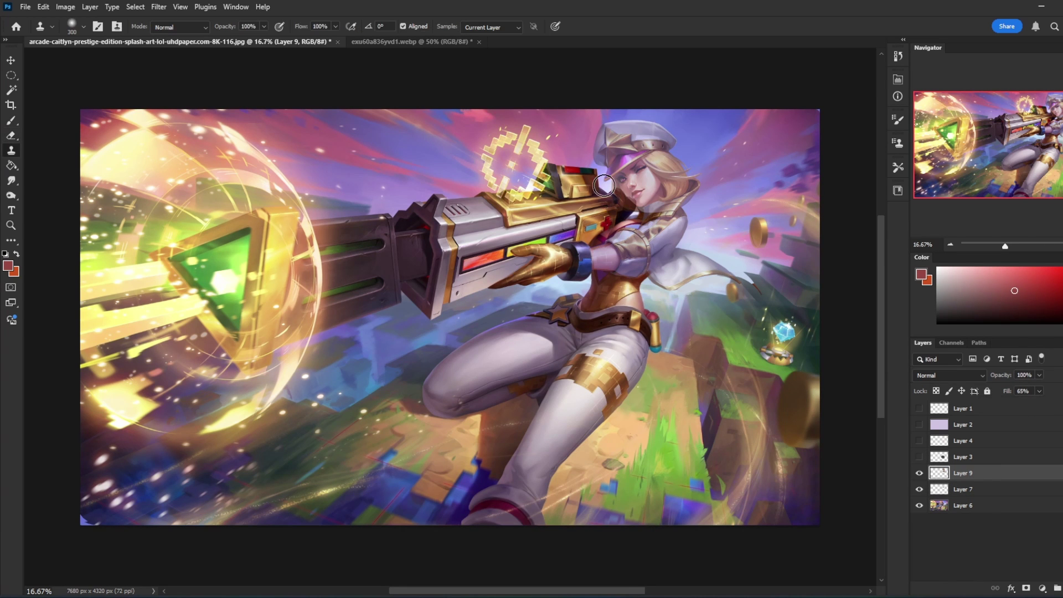
pyautogui.click(604, 185)
pyautogui.click(526, 231)
pyautogui.press('z')
pyautogui.moveTo(556, 151); pyautogui.dragTo(714, 265)
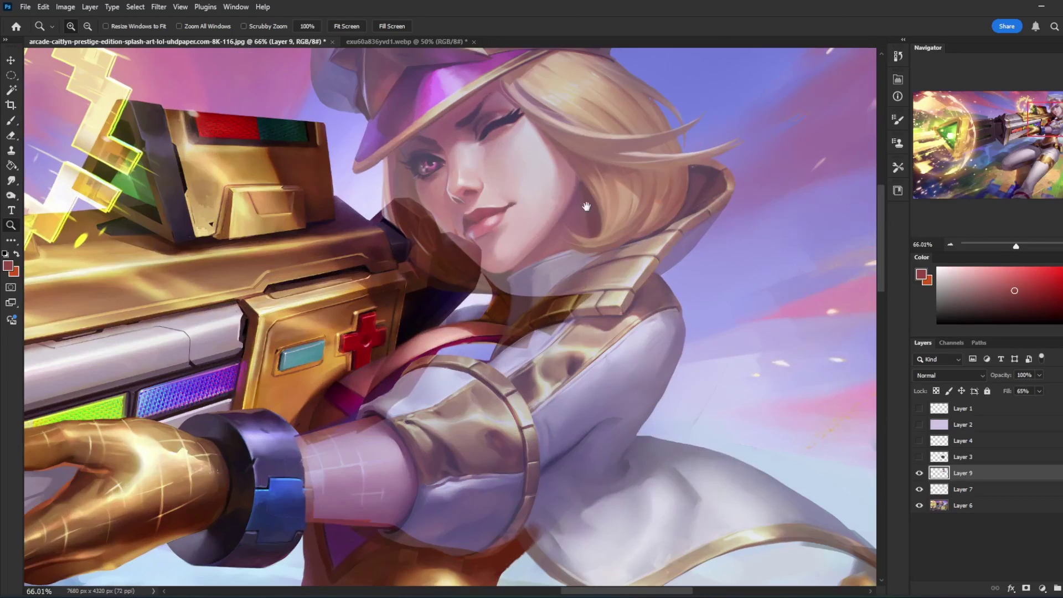
pyautogui.moveTo(587, 207); pyautogui.dragTo(603, 281)
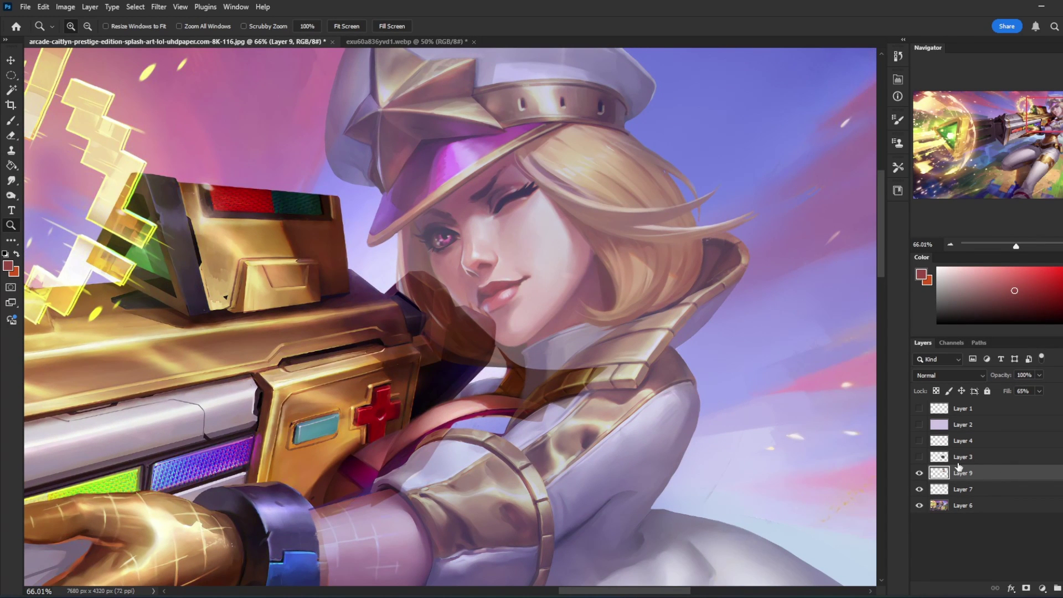
# - Hide Layer 9 and paint over the stray marks along the rifle stock's upper edge on Layer 6 with sampled pale lavender
pyautogui.click(920, 490)
pyautogui.click(920, 490)
pyautogui.click(920, 473)
pyautogui.click(920, 474)
pyautogui.click(918, 474)
pyautogui.click(964, 505)
pyautogui.press('b')
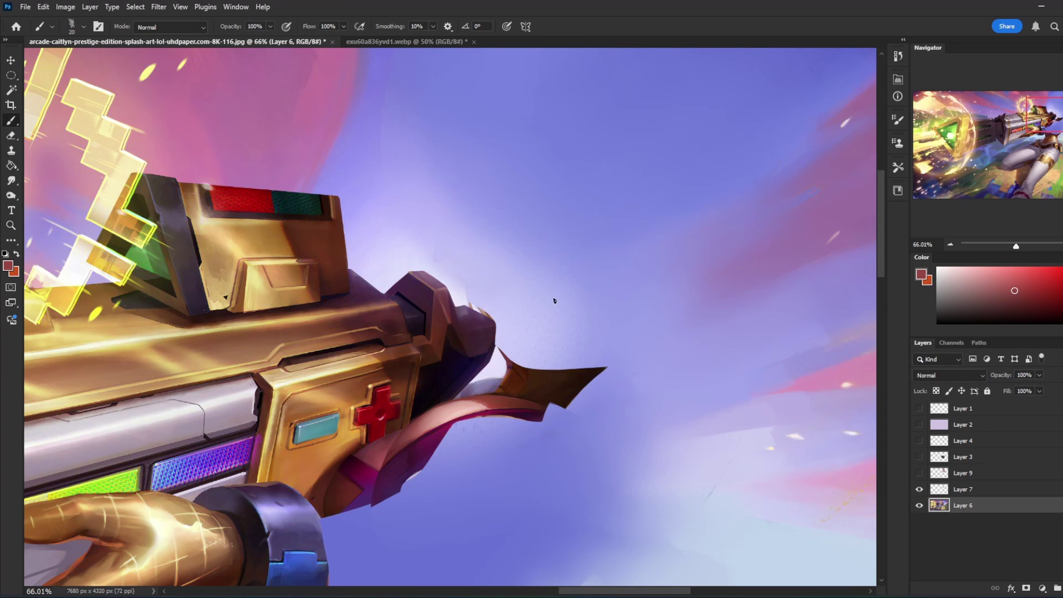
pyautogui.keyDown('alt'); pyautogui.click(480, 283); pyautogui.keyUp('alt')
pyautogui.keyDown('alt'); pyautogui.click(463, 297); pyautogui.keyUp('alt')
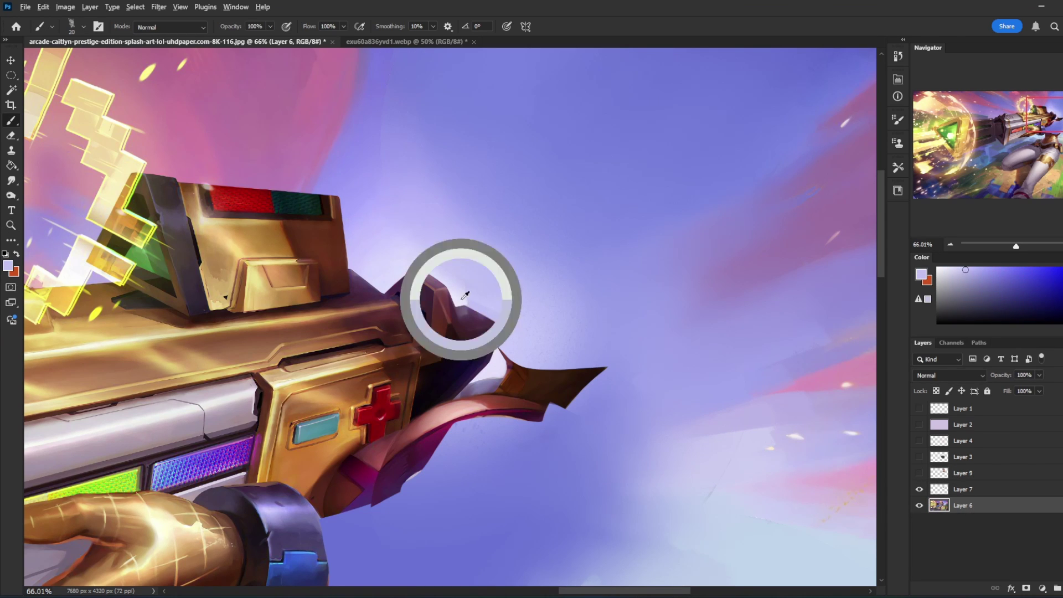
pyautogui.moveTo(469, 298)
pyautogui.mouseDown()
pyautogui.moveTo(465, 288)
pyautogui.moveTo(499, 309)
pyautogui.mouseUp()
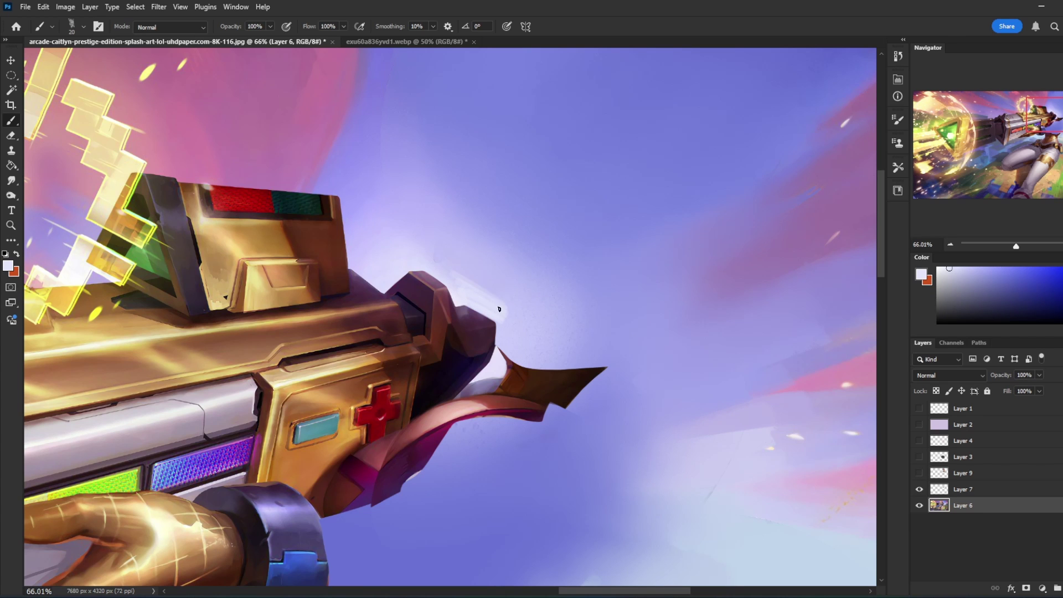
# - Blend the painted patch beside the rifle stock into the sky with the Smudge tool at 5% strength and show Layer 9
pyautogui.click(11, 180)
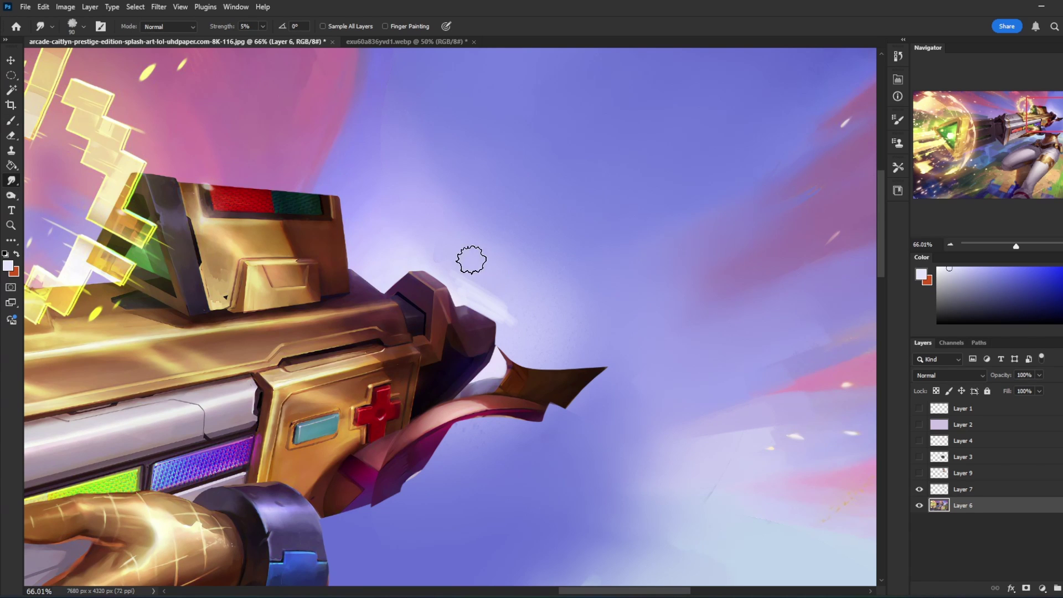
pyautogui.moveTo(501, 312); pyautogui.dragTo(513, 307)
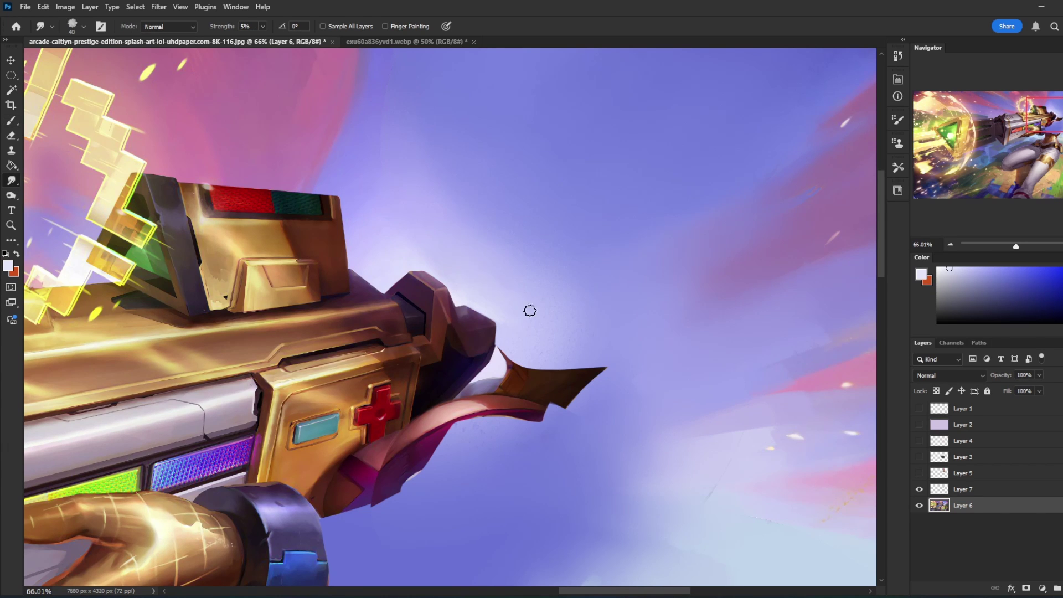
pyautogui.click(920, 473)
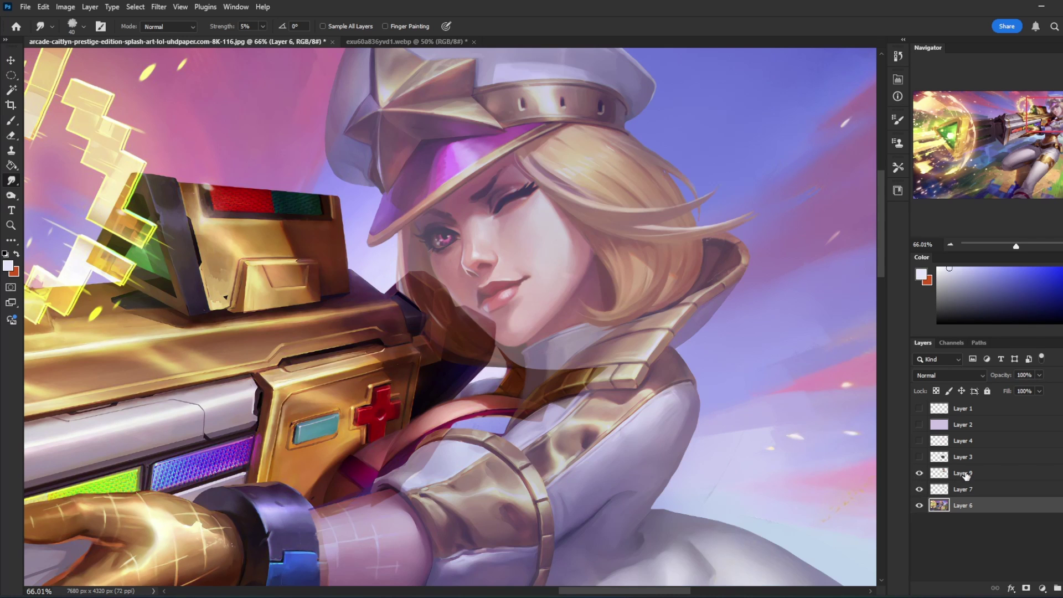
# - Nudge the head and upper body on Layer 9 slightly to the right
pyautogui.click(954, 472)
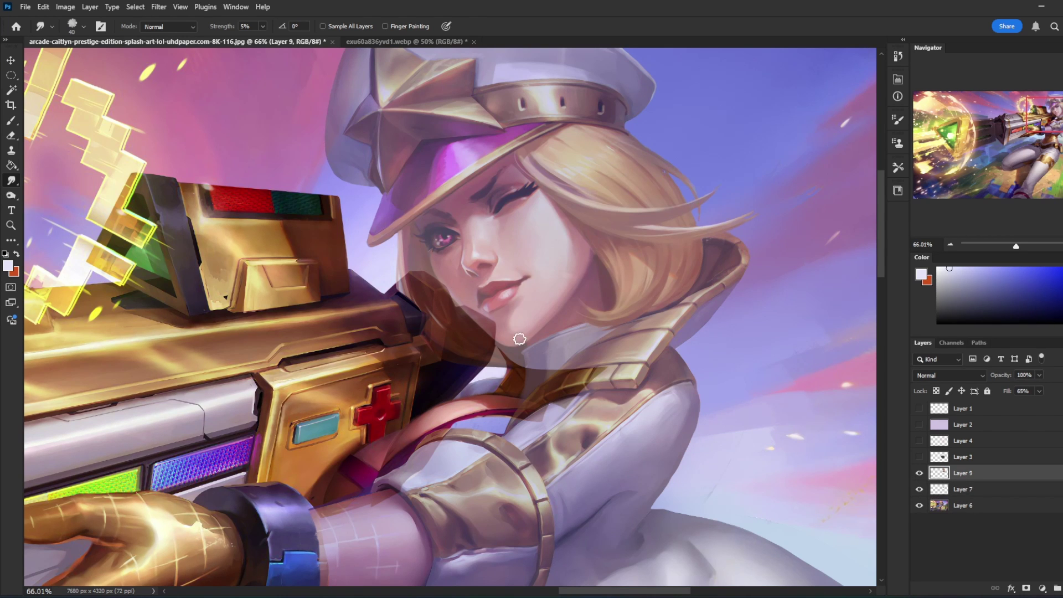
pyautogui.press('v')
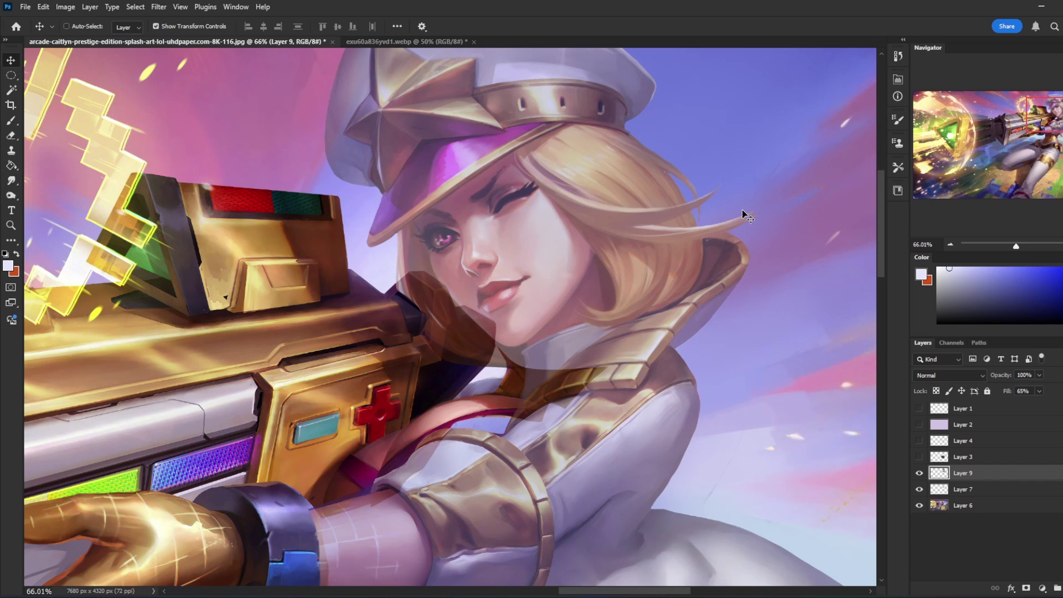
pyautogui.keyDown('ctrl'); pyautogui.click(743, 215); pyautogui.keyUp('ctrl')
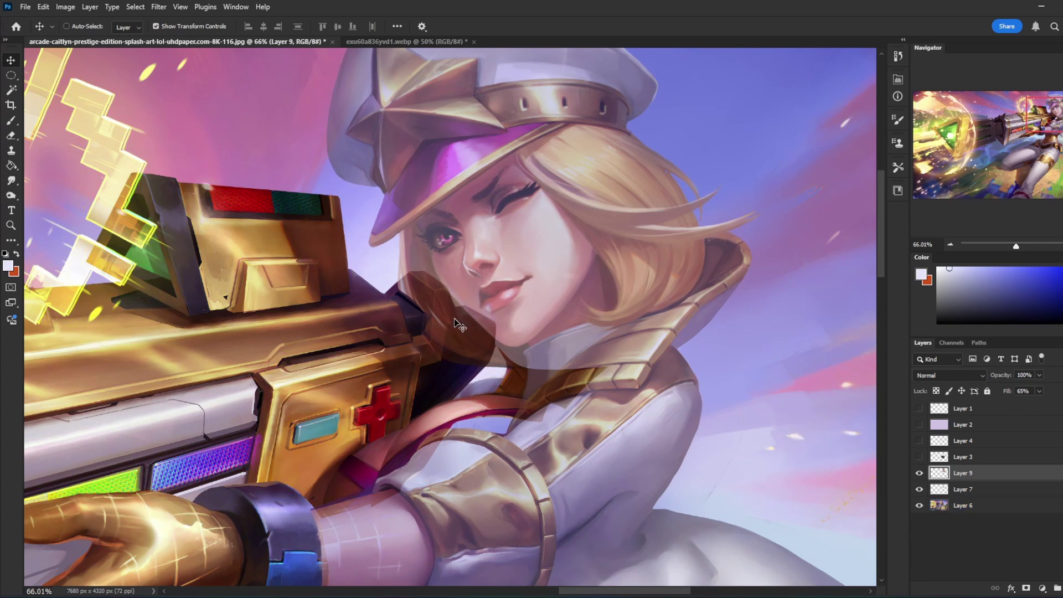
# - Lasso the dark hair overlapping the rifle stock on Layer 9, refine the outline along the stock, delete the area and deselect
pyautogui.press('w')
pyautogui.press('l')
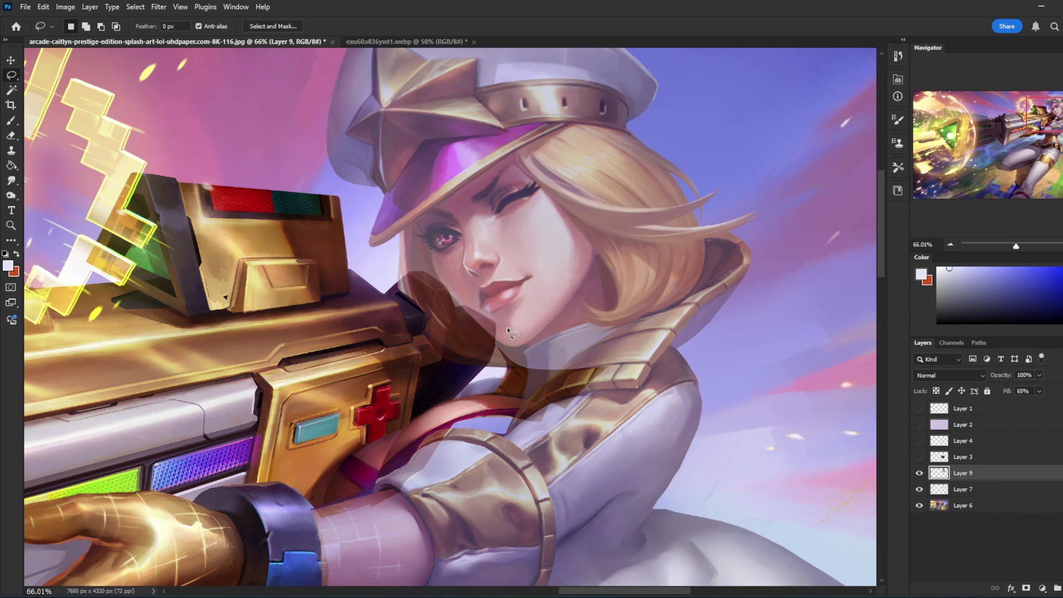
pyautogui.moveTo(496, 324)
pyautogui.mouseDown()
pyautogui.moveTo(479, 371)
pyautogui.moveTo(372, 342)
pyautogui.mouseUp()
pyautogui.moveTo(428, 292); pyautogui.dragTo(494, 323)
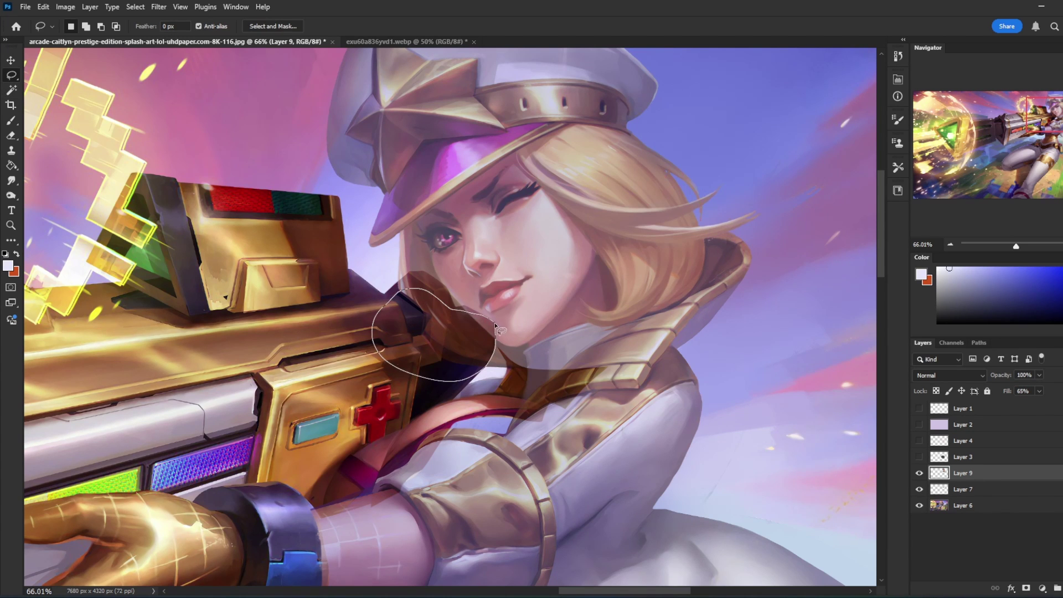
pyautogui.press('shift')
pyautogui.moveTo(395, 287)
pyautogui.mouseDown()
pyautogui.moveTo(450, 292)
pyautogui.moveTo(459, 324)
pyautogui.moveTo(392, 327)
pyautogui.mouseUp()
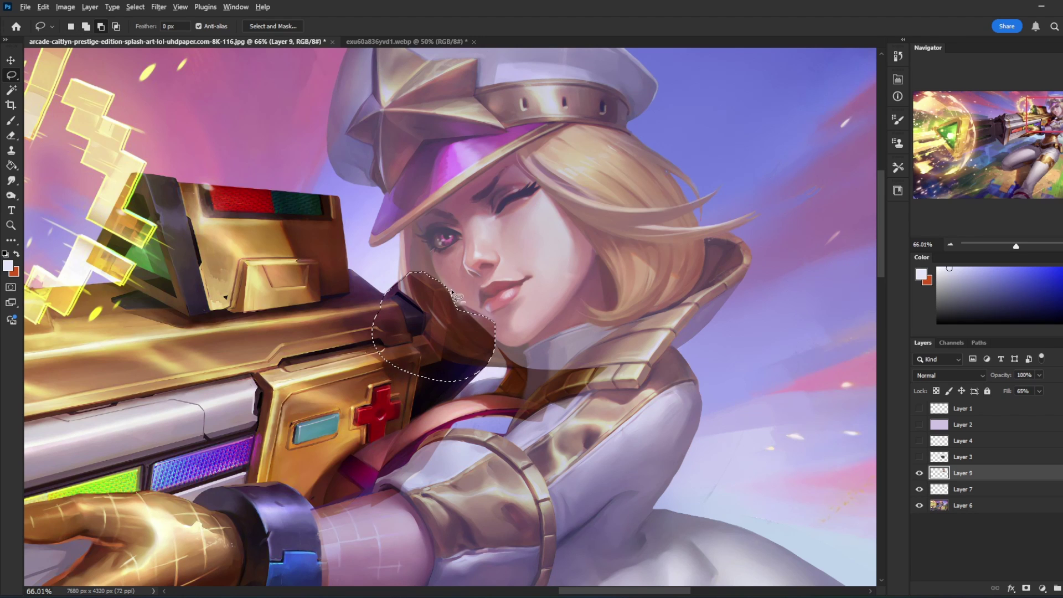
pyautogui.press('shift')
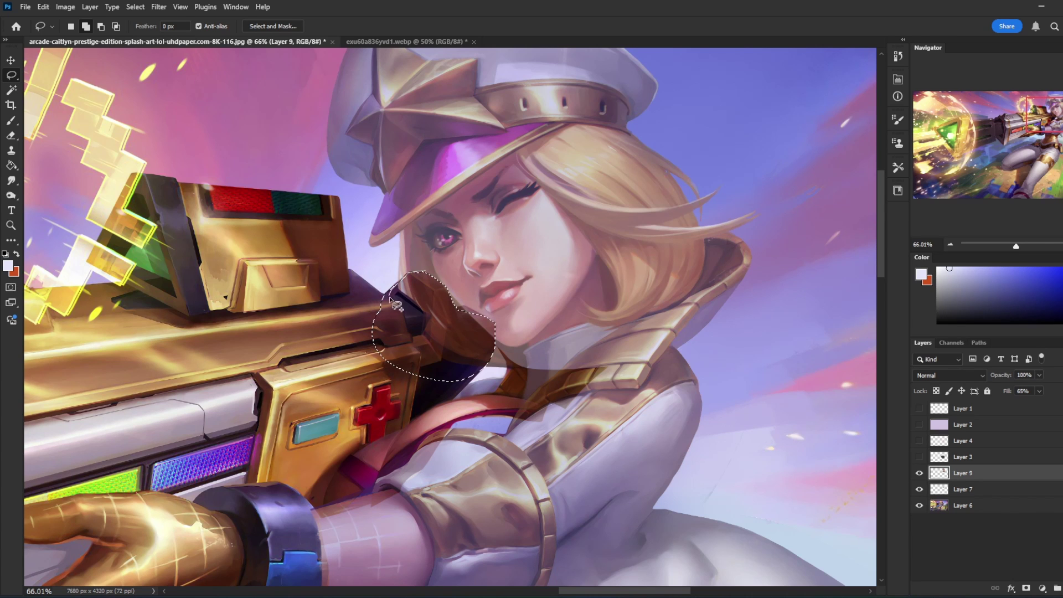
pyautogui.press('alt')
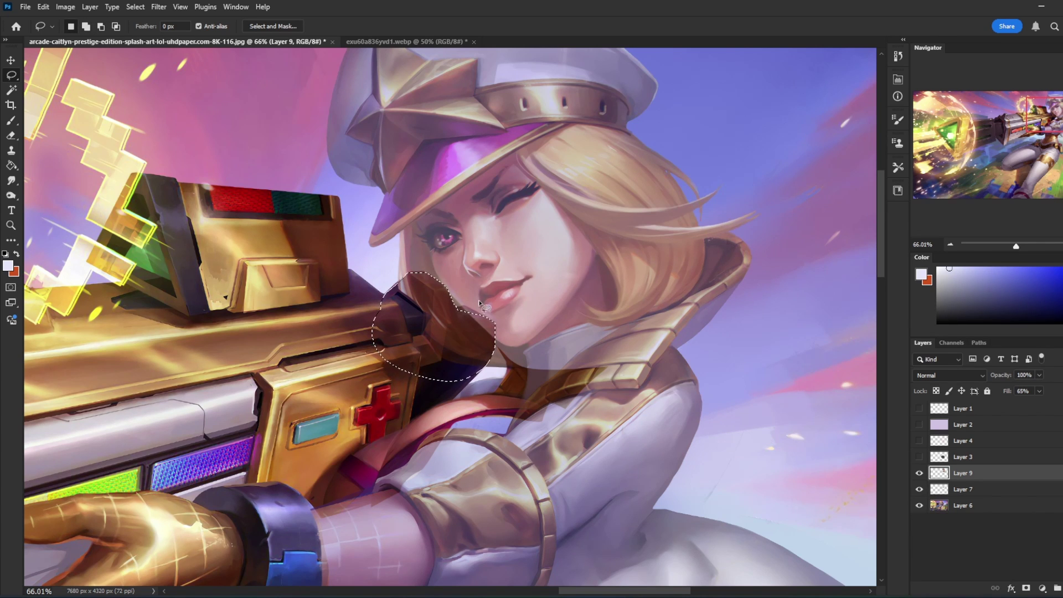
pyautogui.press('shift')
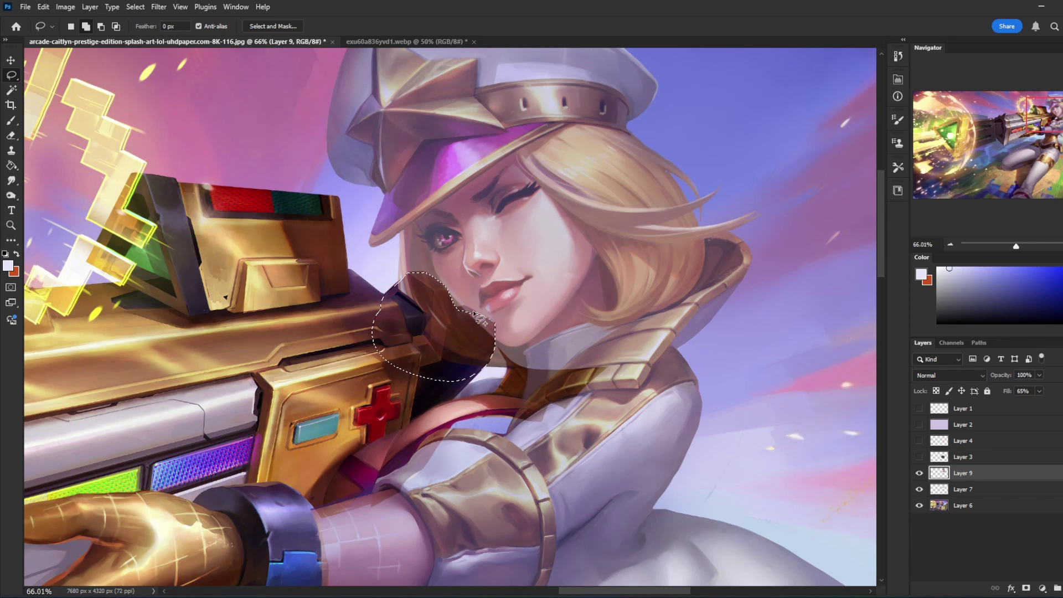
pyautogui.moveTo(492, 324)
pyautogui.mouseDown()
pyautogui.moveTo(498, 330)
pyautogui.moveTo(462, 310)
pyautogui.moveTo(494, 331)
pyautogui.mouseUp()
pyautogui.press('alt')
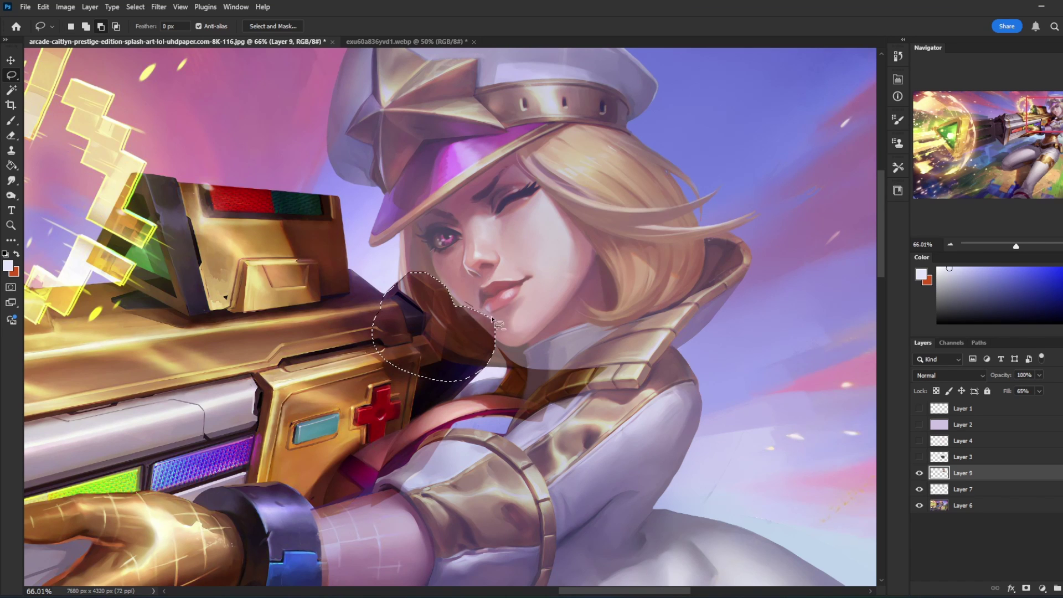
pyautogui.press('Delete')
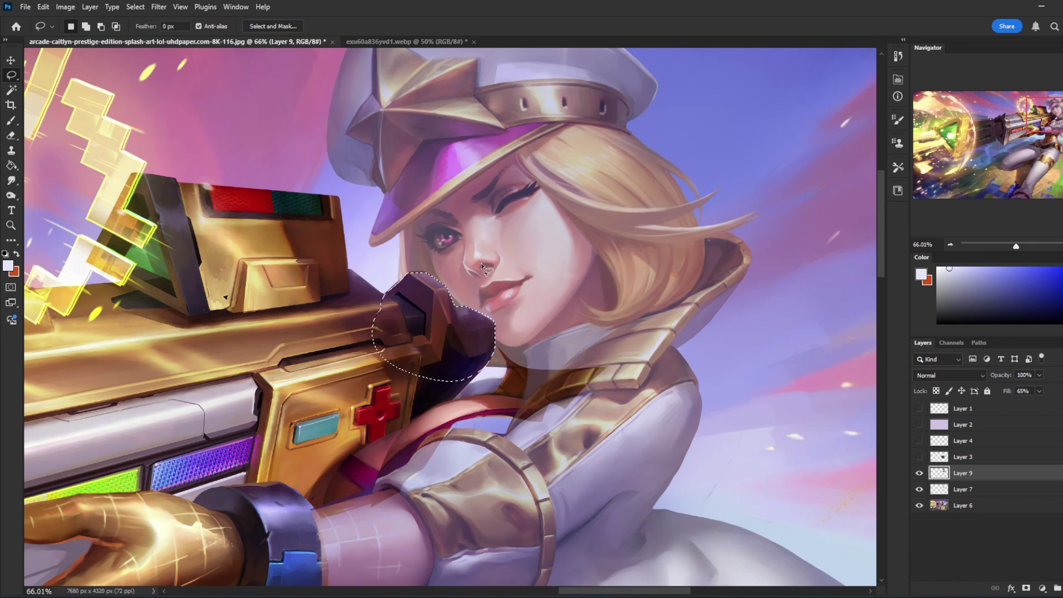
pyautogui.press('m')
pyautogui.rightClick(481, 241)
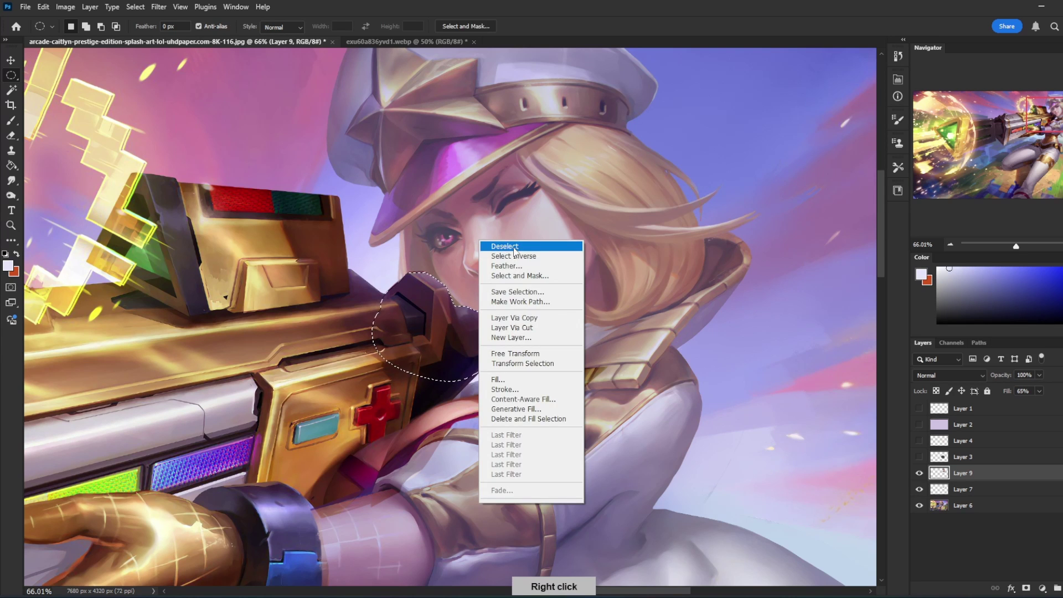
pyautogui.click(510, 247)
# - Clean up Layer 9's edge along the rifle stock with a small eraser and set the layer's fill to 100%
pyautogui.press('z')
pyautogui.moveTo(380, 238); pyautogui.dragTo(488, 397)
pyautogui.moveTo(419, 302); pyautogui.dragTo(426, 342)
pyautogui.press('e')
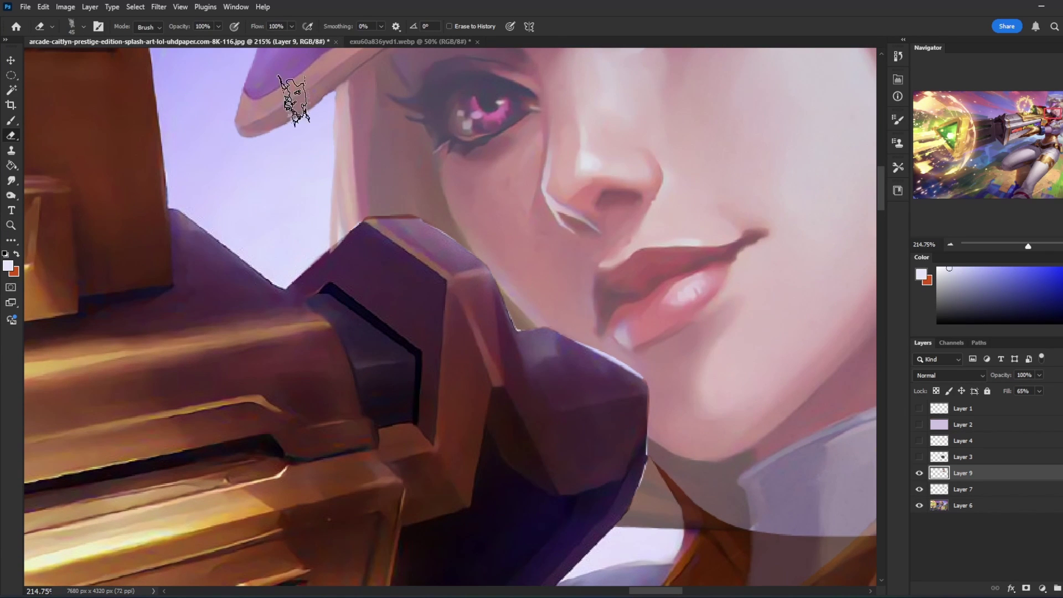
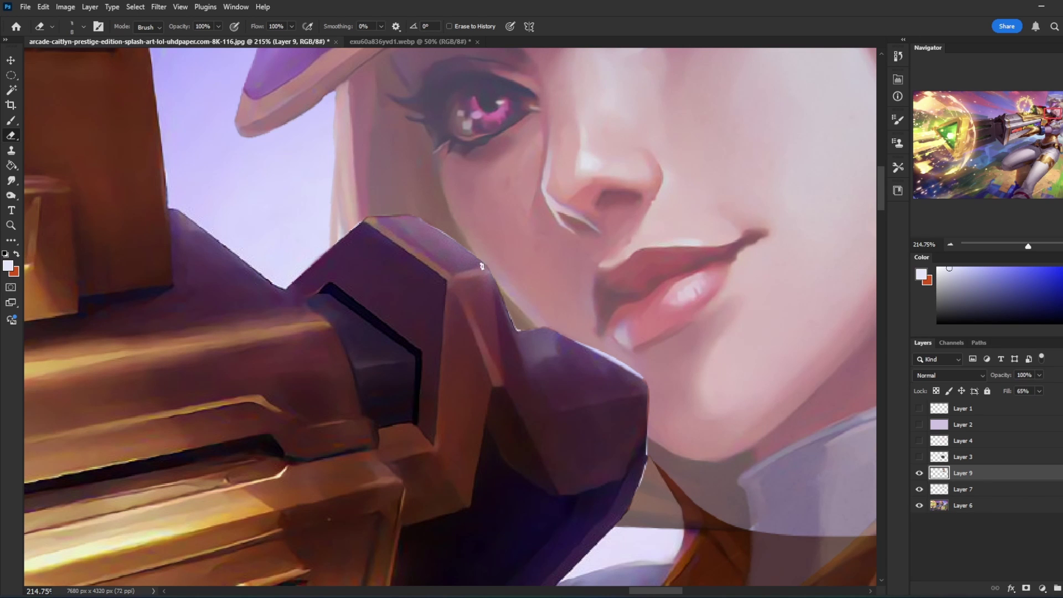
pyautogui.press('b')
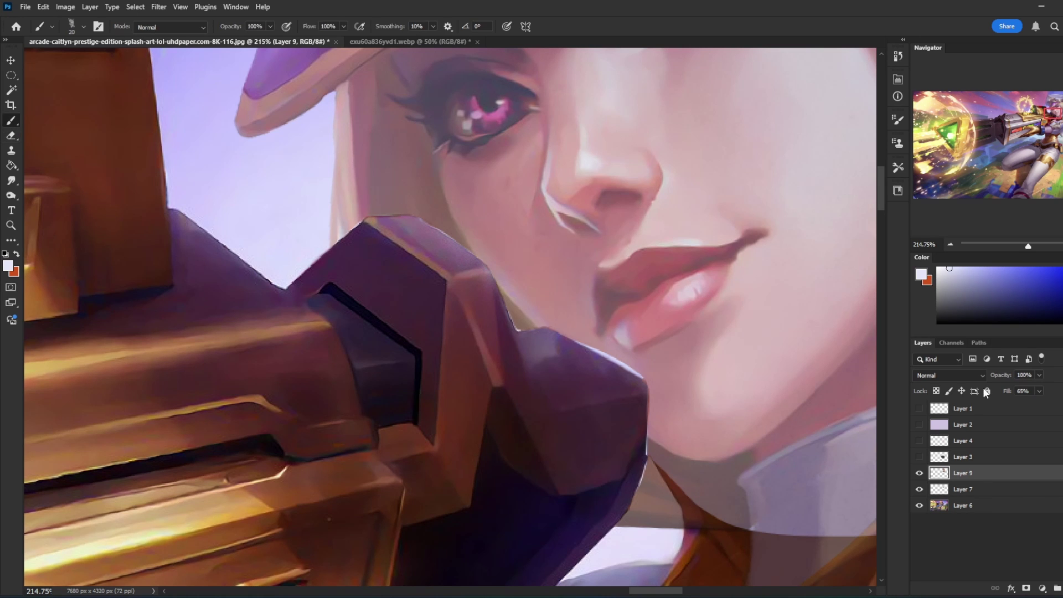
pyautogui.click(1040, 391)
pyautogui.moveTo(1041, 406); pyautogui.dragTo(1059, 406)
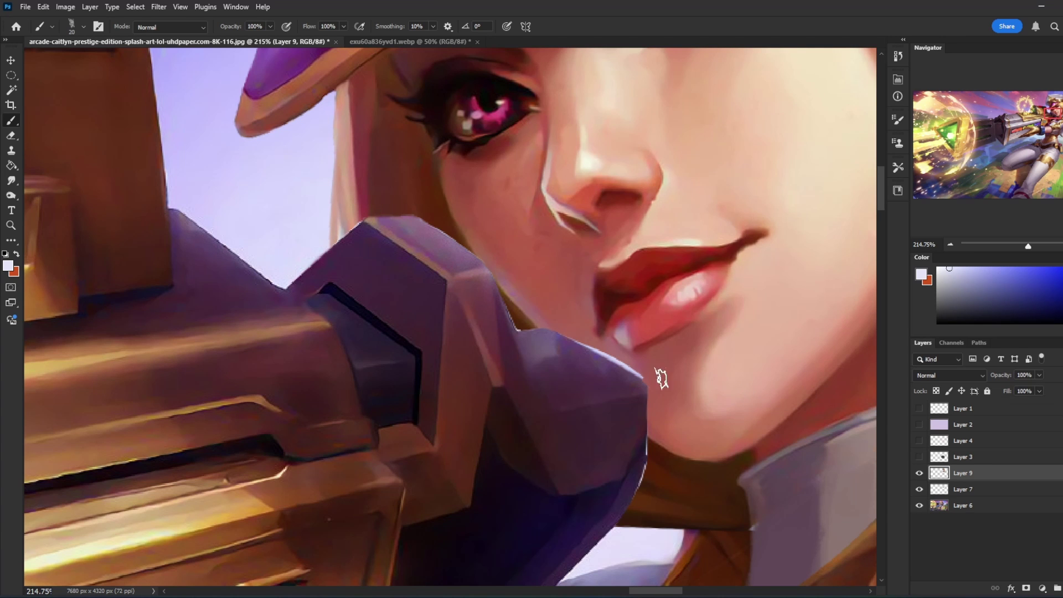
# - Paint over the white fringe between the chin and the rifle stock with skin tones sampled nearby, using a smaller brush
pyautogui.keyDown('alt'); pyautogui.click(579, 332); pyautogui.keyUp('alt')
pyautogui.press('[')
pyautogui.press('[')
pyautogui.press('[')
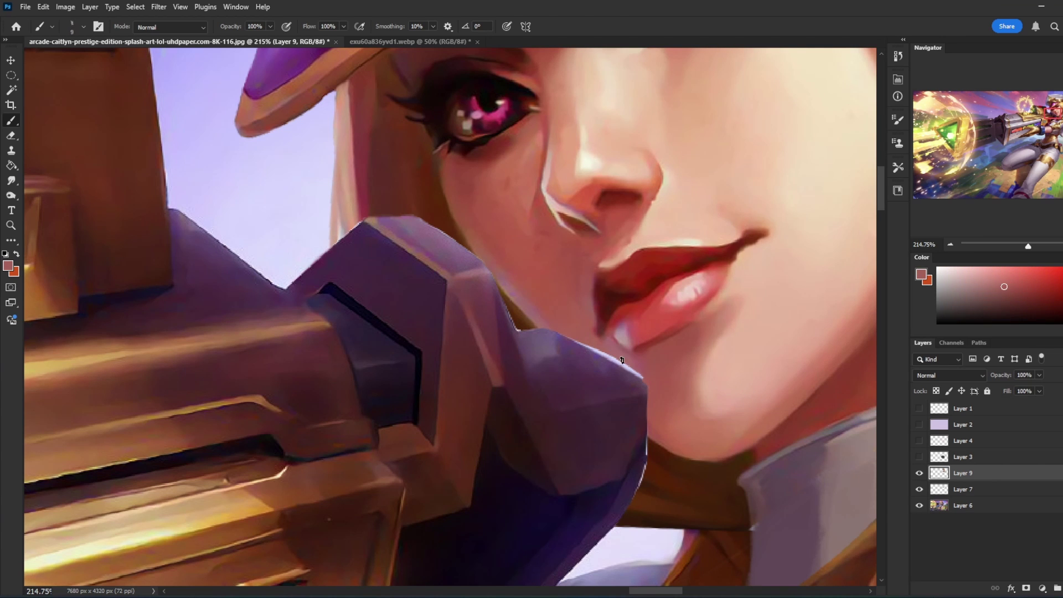
pyautogui.keyDown('alt'); pyautogui.click(627, 361); pyautogui.keyUp('alt')
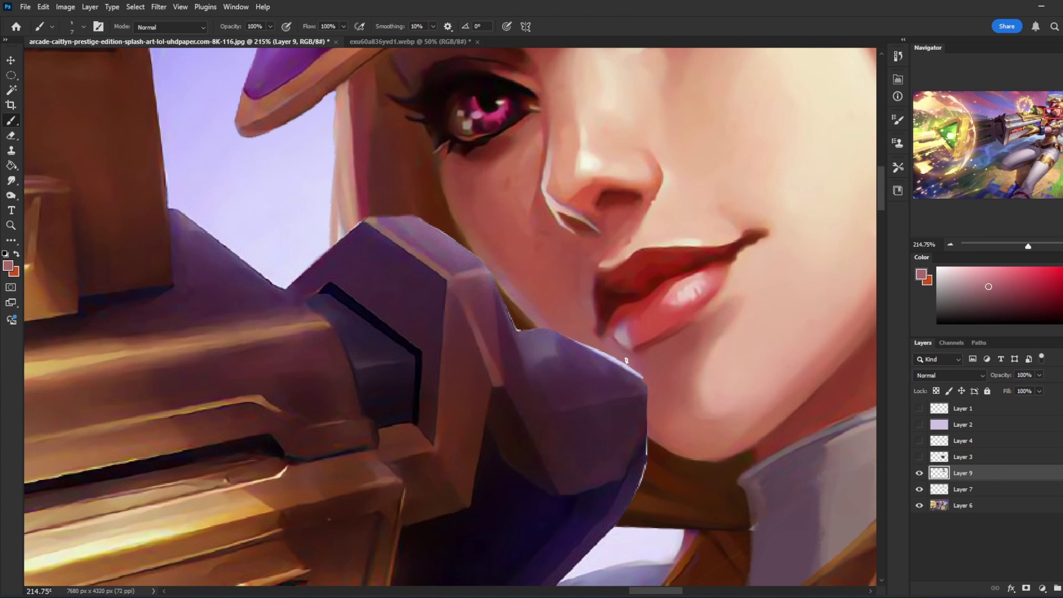
pyautogui.moveTo(616, 359); pyautogui.dragTo(603, 353)
pyautogui.keyDown('alt'); pyautogui.click(628, 363); pyautogui.keyUp('alt')
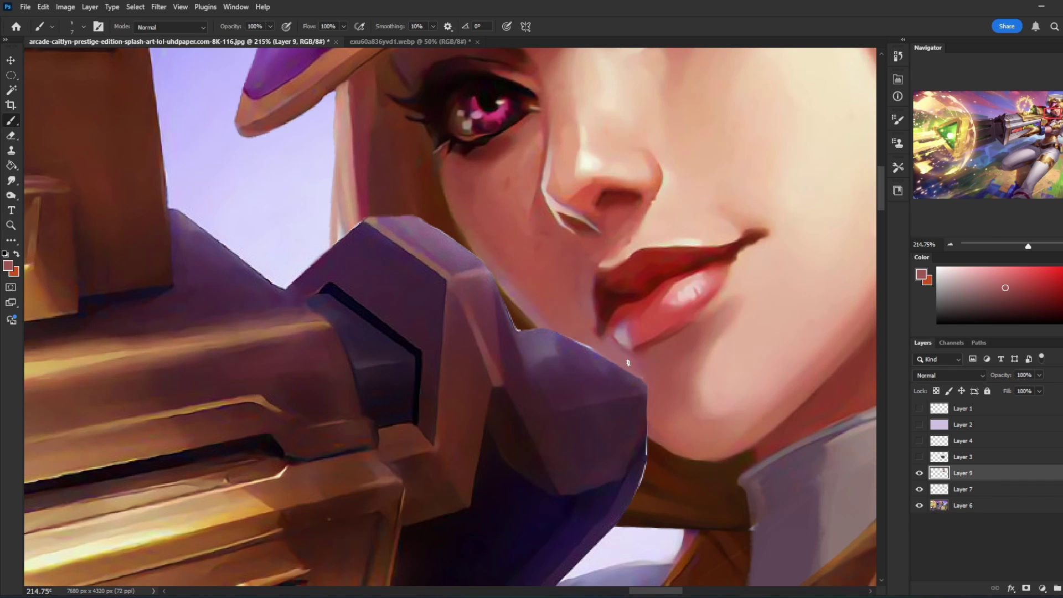
pyautogui.keyDown('alt'); pyautogui.click(608, 353); pyautogui.keyUp('alt')
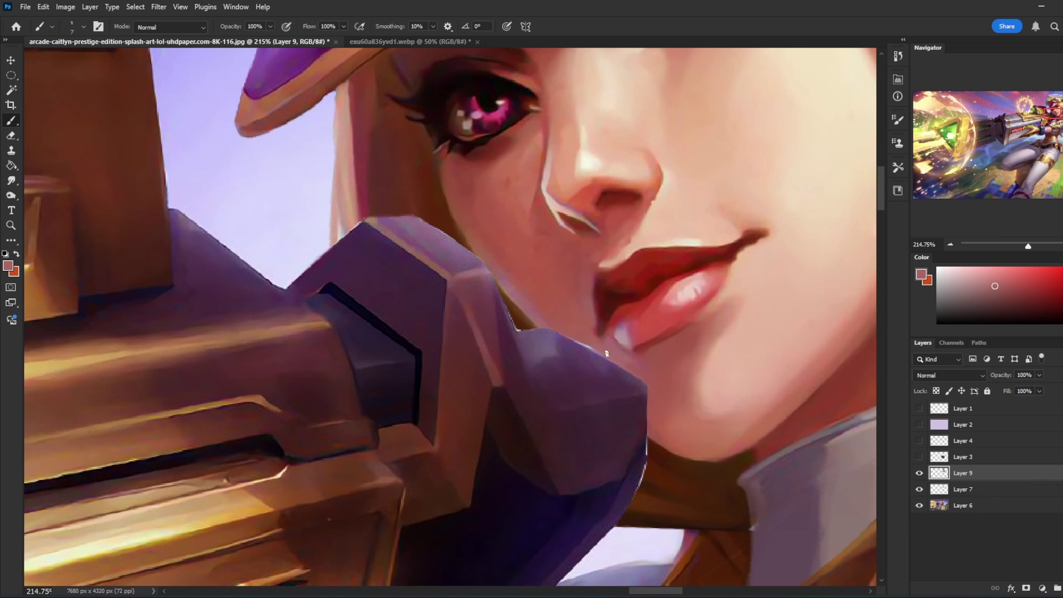
# - Cover the remaining fringe where the cheek and hair meet the rifle stock with sampled dark browns and muted purple
pyautogui.keyDown('alt'); pyautogui.click(561, 326); pyautogui.keyUp('alt')
pyautogui.keyDown('alt'); pyautogui.click(519, 323); pyautogui.keyUp('alt')
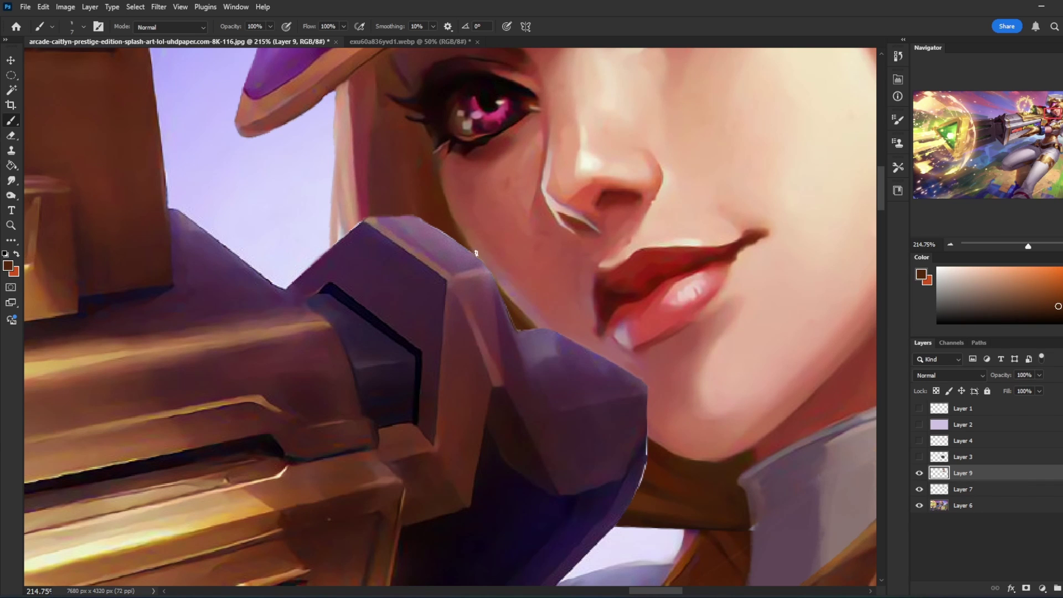
pyautogui.keyDown('alt'); pyautogui.click(443, 222); pyautogui.keyUp('alt')
pyautogui.moveTo(430, 220); pyautogui.dragTo(463, 242)
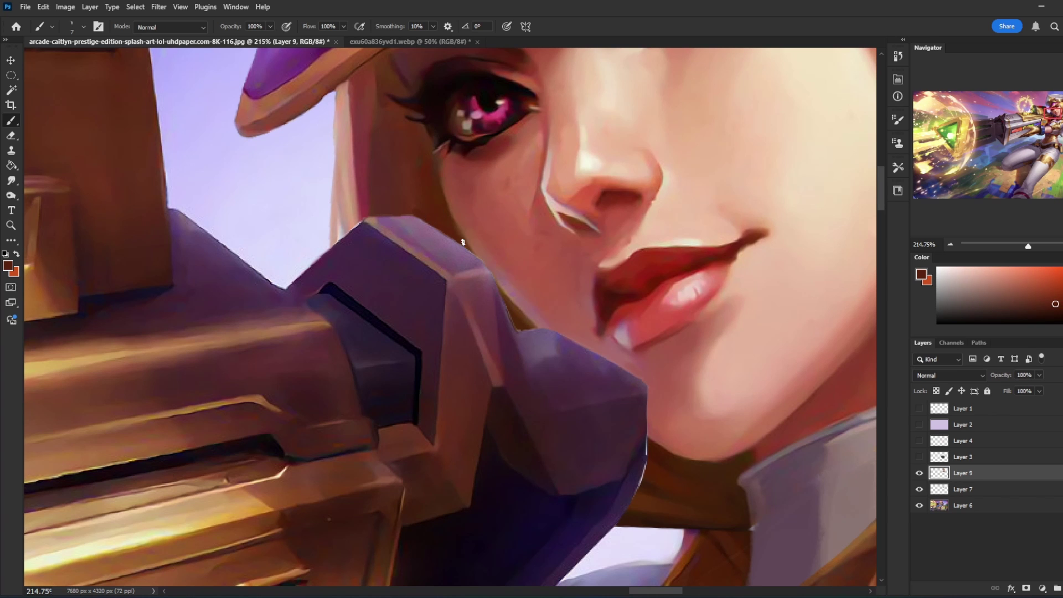
pyautogui.keyDown('alt'); pyautogui.click(410, 203); pyautogui.keyUp('alt')
pyautogui.keyDown('alt'); pyautogui.click(460, 256); pyautogui.keyUp('alt')
pyautogui.keyDown('alt'); pyautogui.click(508, 315); pyautogui.keyUp('alt')
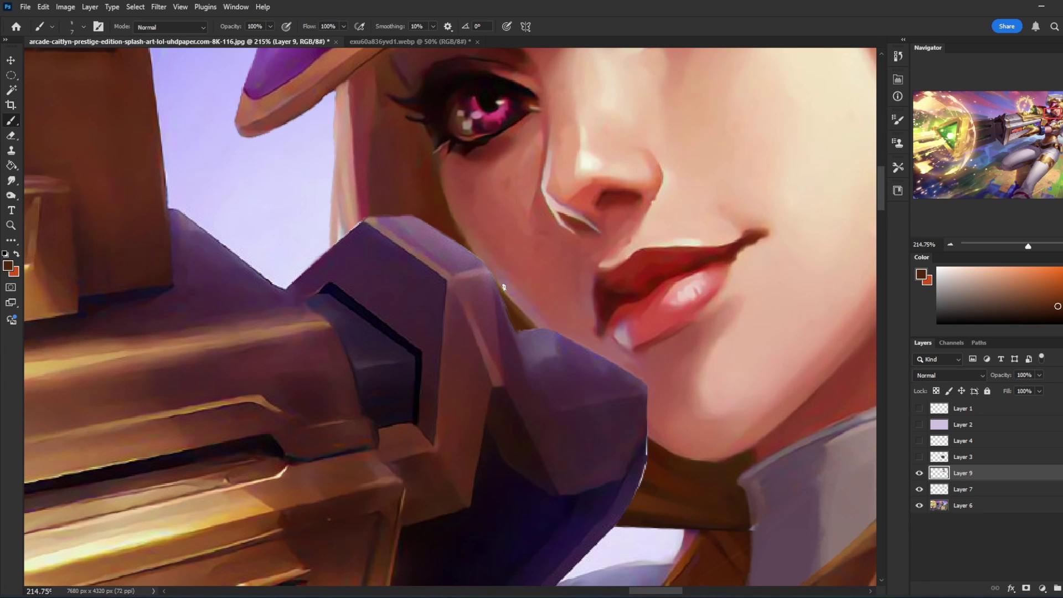
pyautogui.keyDown('alt'); pyautogui.click(529, 331); pyautogui.keyUp('alt')
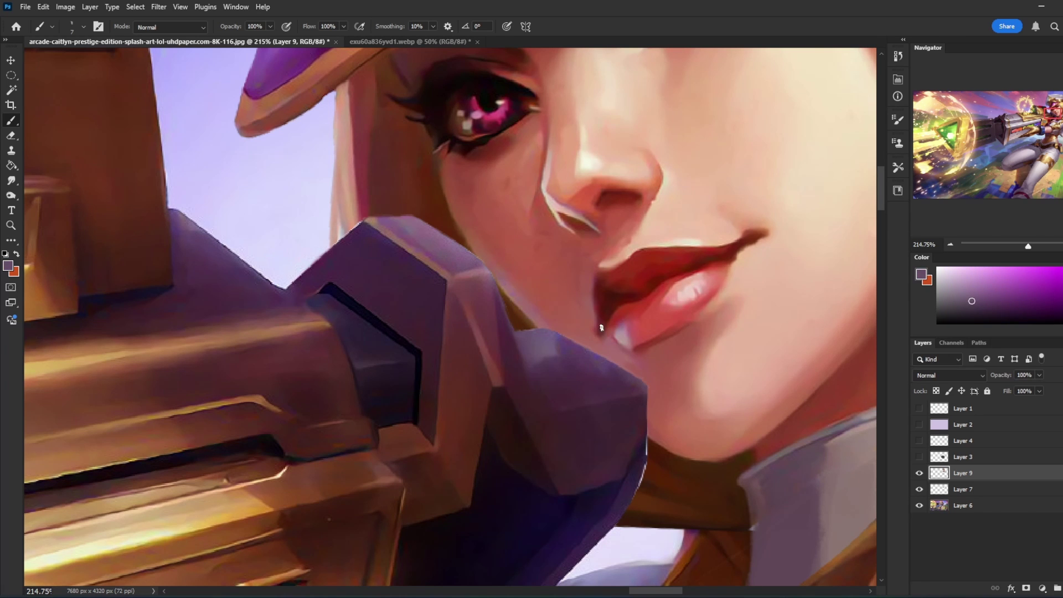
# - Compare the artwork with Layer 9 hidden and shown, and add a new empty layer directly above Layer 6
pyautogui.hotkey('ctrl', '0')
pyautogui.press('z')
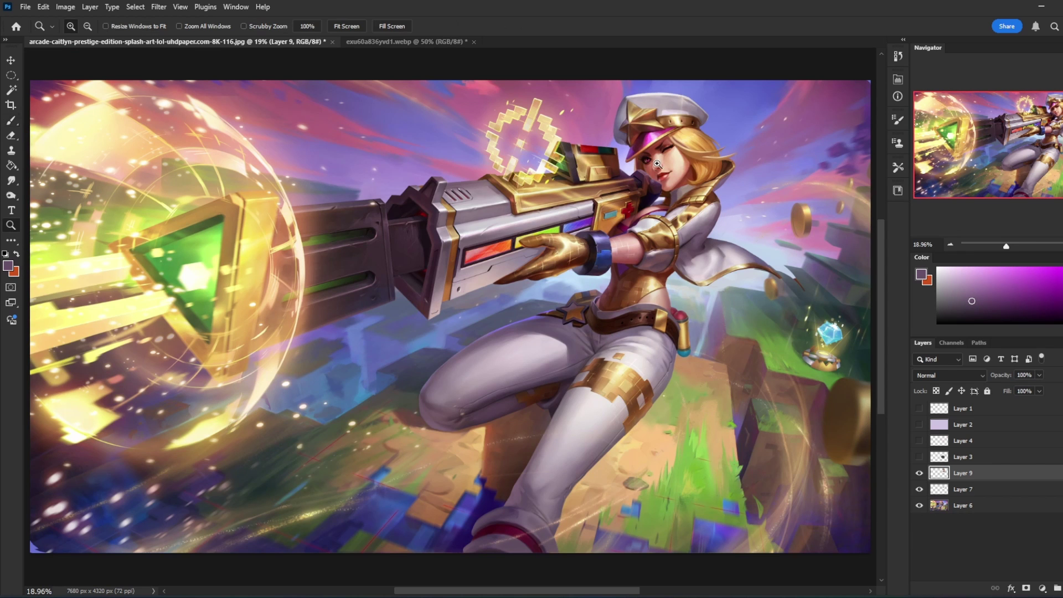
pyautogui.moveTo(569, 101); pyautogui.dragTo(729, 284)
pyautogui.moveTo(436, 300); pyautogui.dragTo(415, 347)
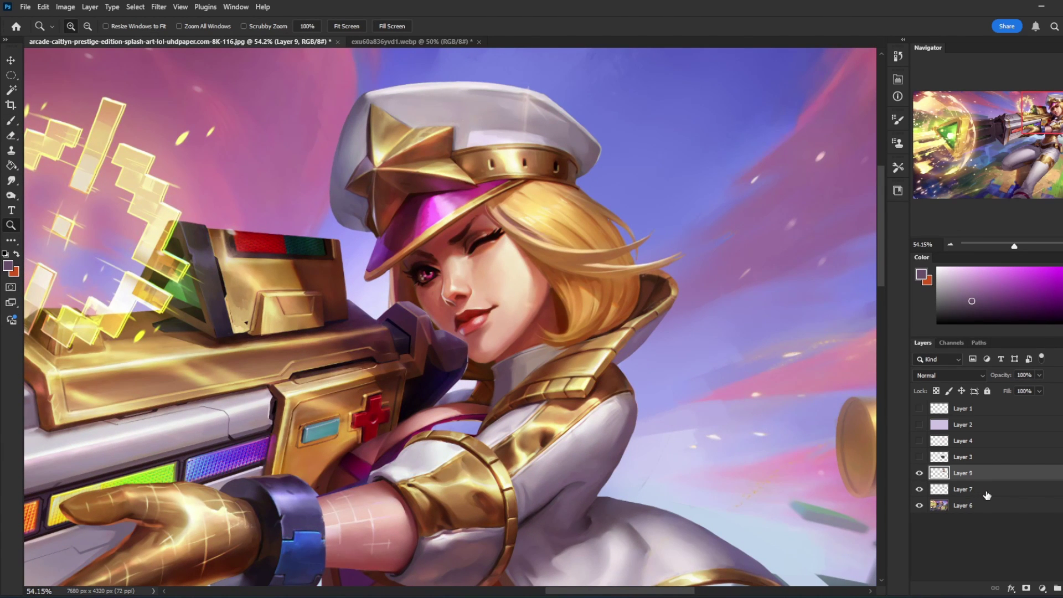
pyautogui.click(919, 474)
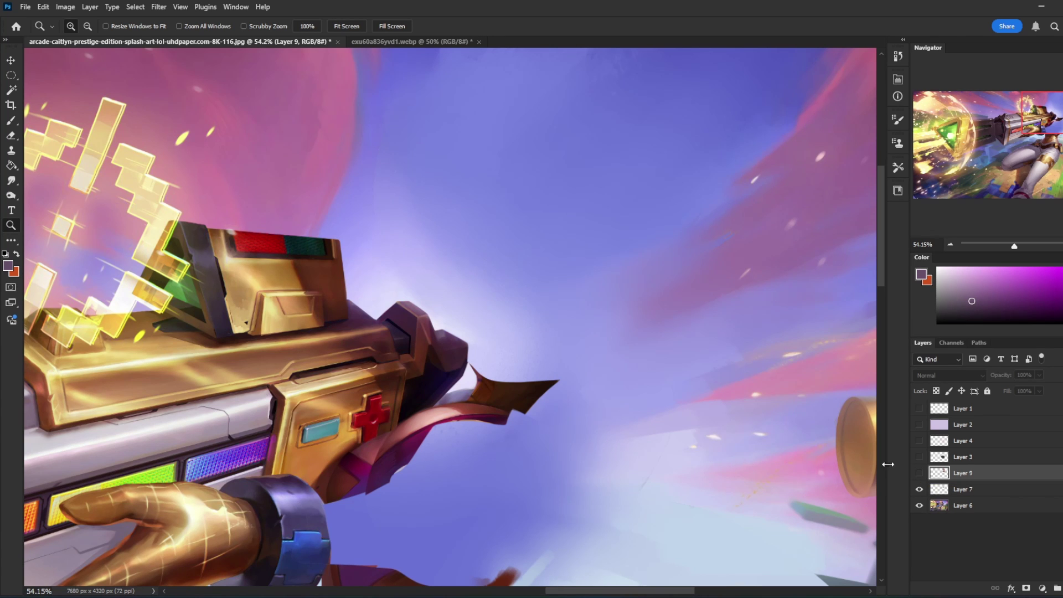
pyautogui.click(920, 474)
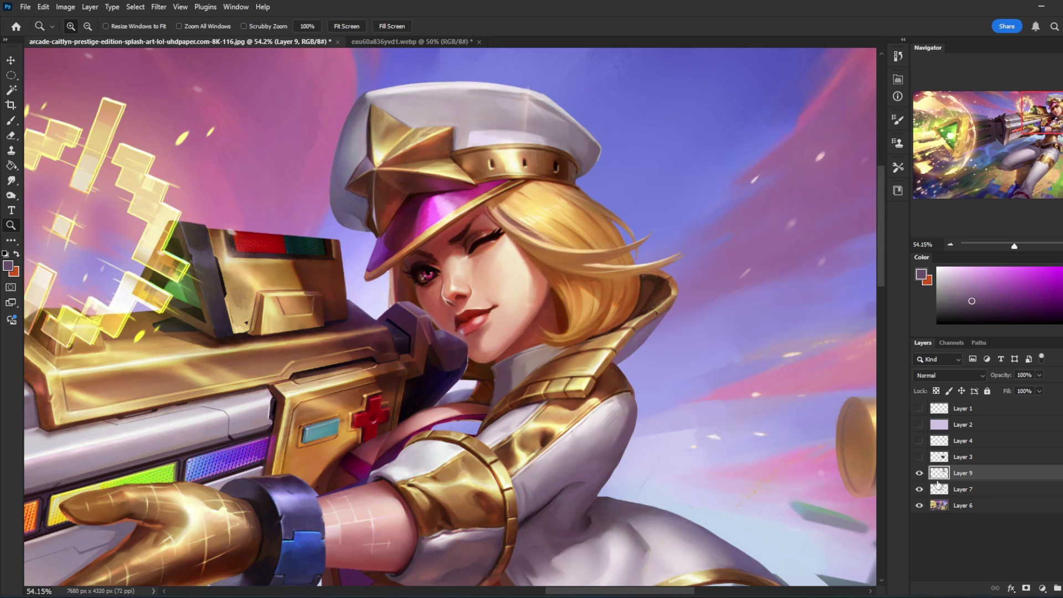
pyautogui.click(965, 493)
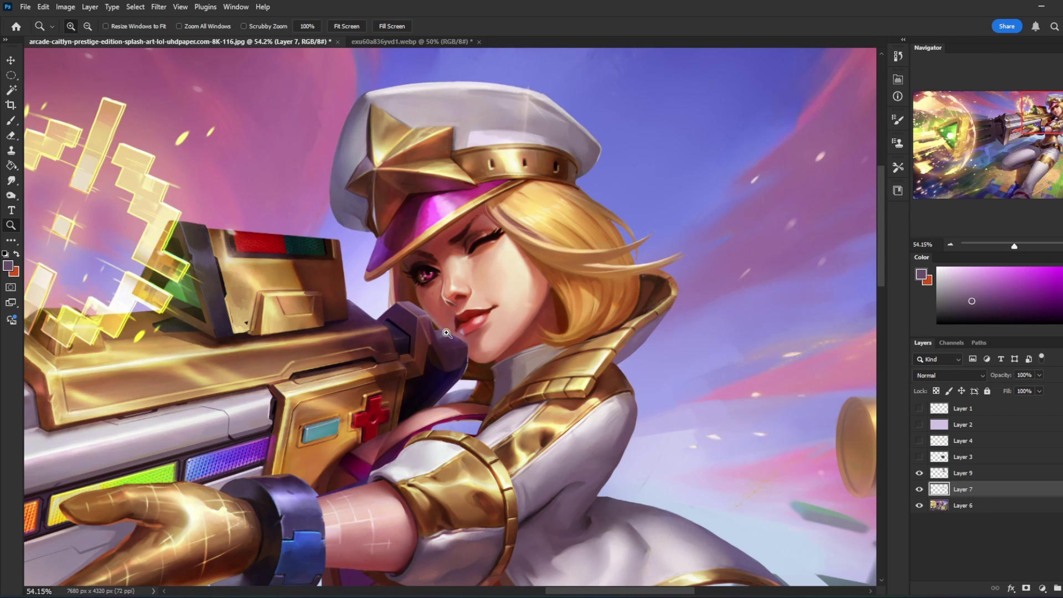
pyautogui.click(1009, 507)
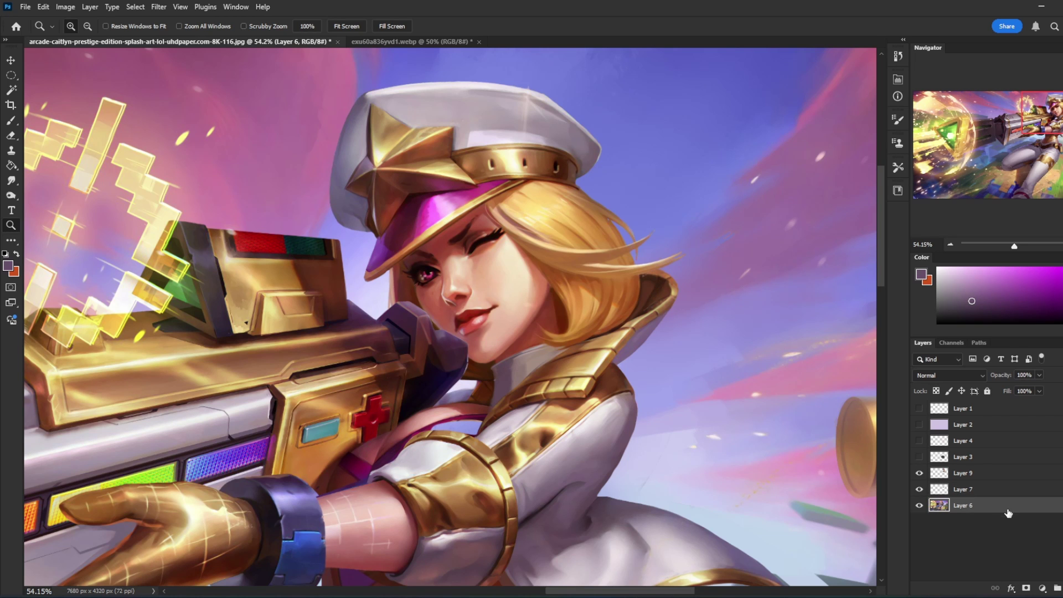
pyautogui.hotkey('ctrl', 'shift', 'alt', 'n')
# - Sample dark brown from the shadow beneath the chin and set up a large brush at 500 px
pyautogui.press('b')
pyautogui.keyDown('alt'); pyautogui.click(485, 357); pyautogui.keyUp('alt')
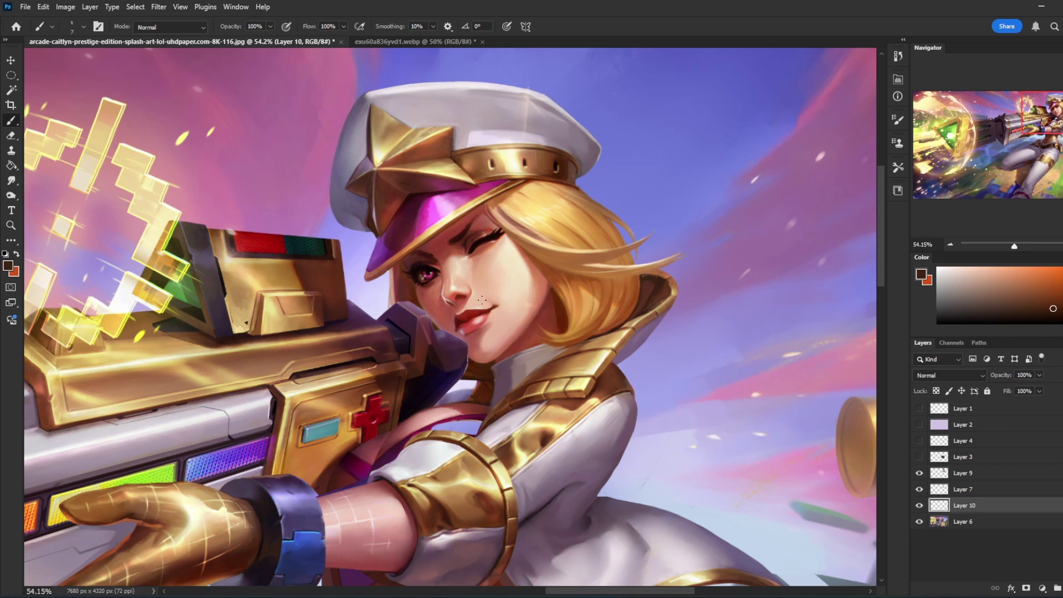
pyautogui.rightClick(485, 357)
pyautogui.click(482, 363)
pyautogui.press(']')
pyautogui.press(']')
pyautogui.press(']')
pyautogui.press(']')
pyautogui.press(']')
pyautogui.press(']')
pyautogui.press(']')
pyautogui.press(']')
pyautogui.press(']')
pyautogui.press(']')
pyautogui.press(']')
pyautogui.press(']')
pyautogui.press(']')
pyautogui.press(']')
pyautogui.press('m')
pyautogui.rightClick(496, 288)
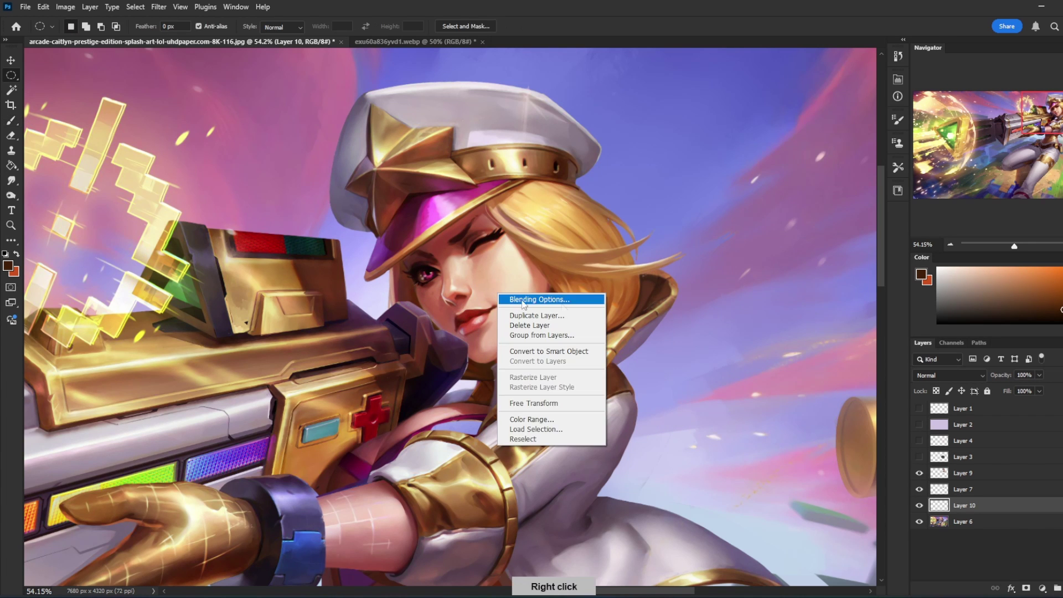
# - Move the new layer above Layer 9, shade the rifle stock beside the chin, and erase the shading's excess
pyautogui.click(979, 508)
pyautogui.moveTo(980, 507); pyautogui.dragTo(982, 471)
pyautogui.press('b')
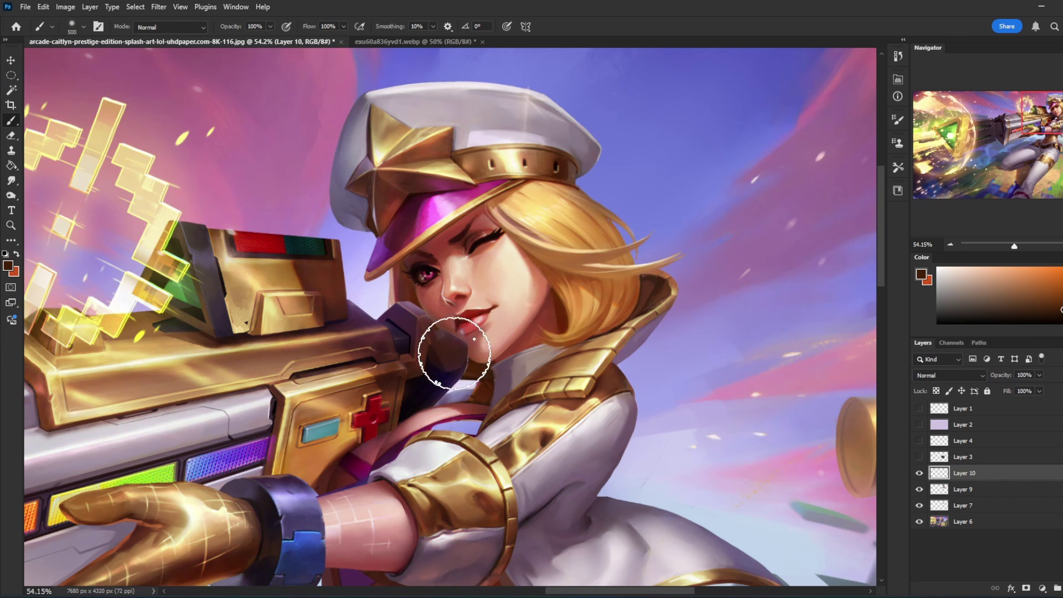
pyautogui.press('e')
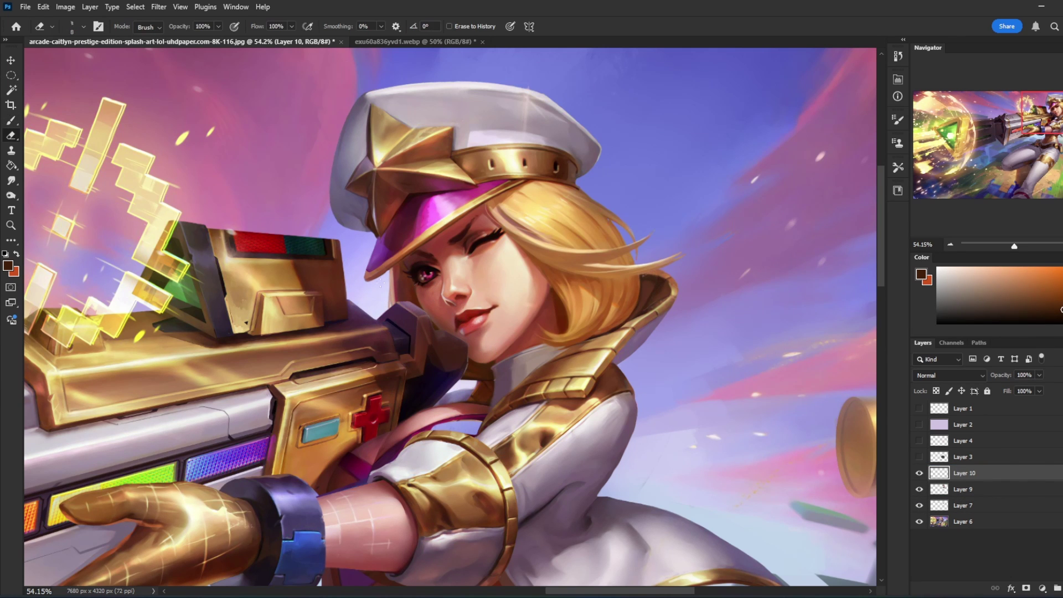
pyautogui.press(']')
pyautogui.press(']')
pyautogui.press('[')
pyautogui.press('[')
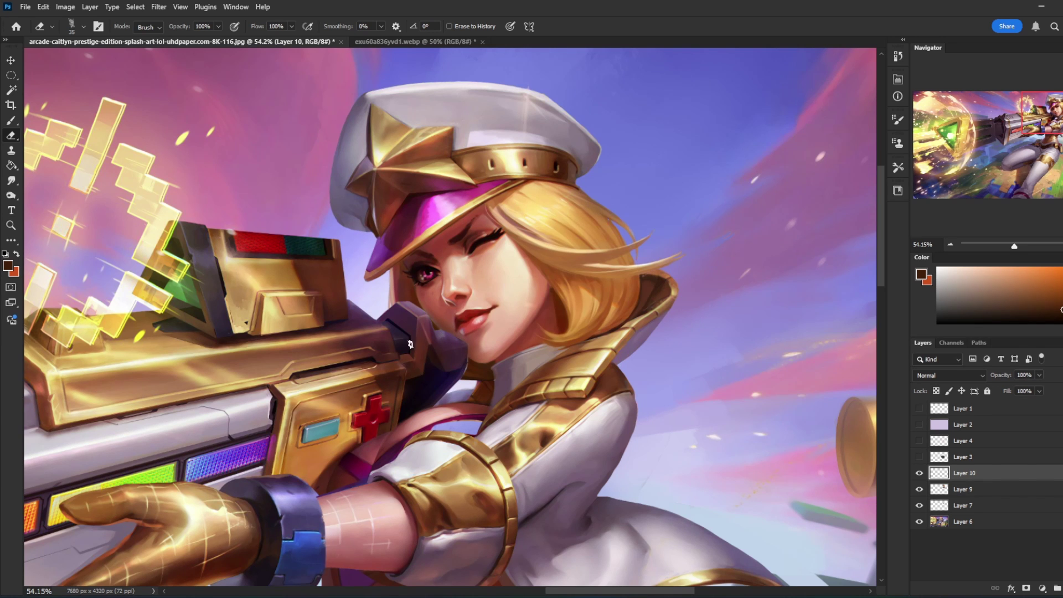
pyautogui.hotkey('ctrl', '0')
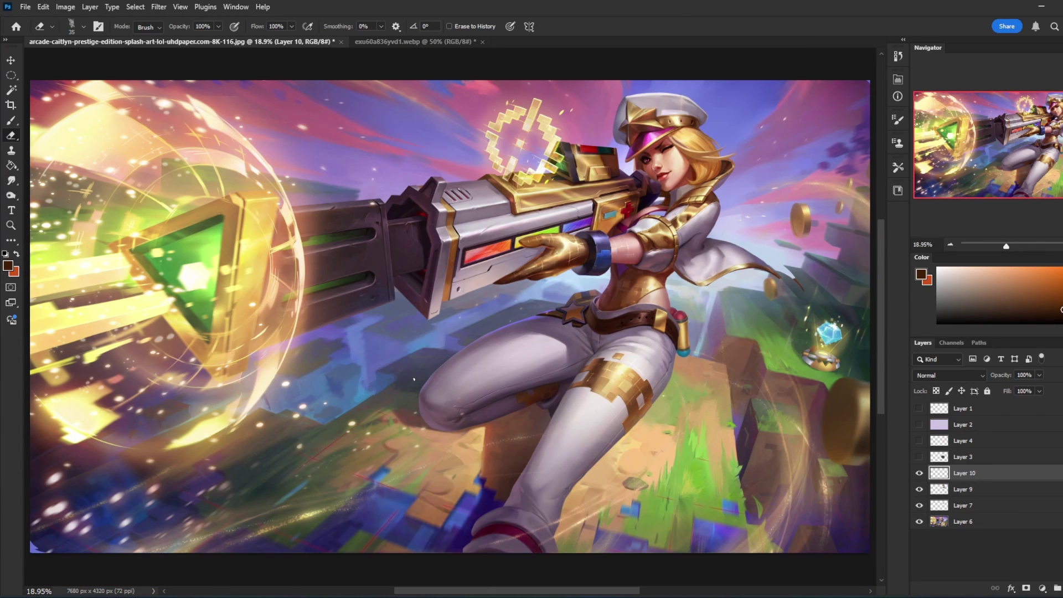
# - Compare the full artwork with the shading on Layer 10 hidden and shown
pyautogui.doubleClick(997, 425)
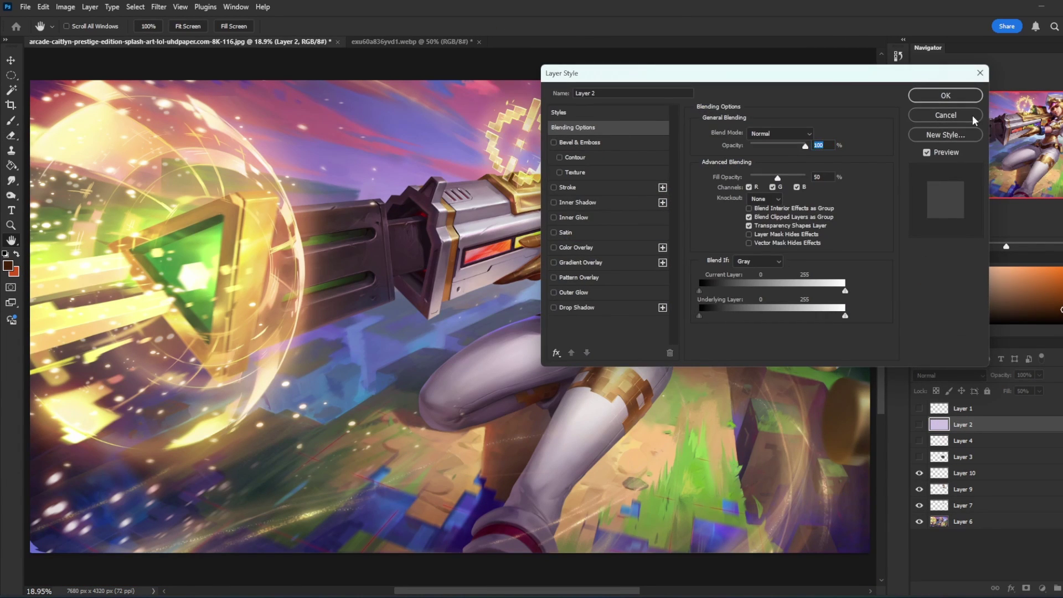
pyautogui.press('Escape')
pyautogui.click(920, 474)
pyautogui.click(920, 474)
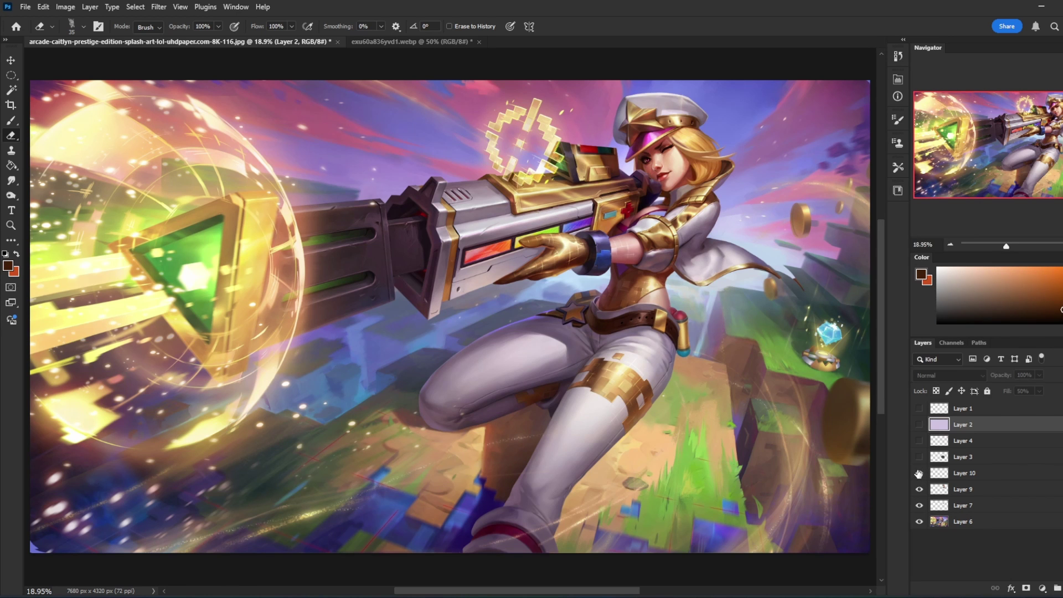
pyautogui.click(920, 473)
pyautogui.click(920, 474)
# - Soften the shading on Layer 10 with an enlarged soft round eraser
pyautogui.click(979, 474)
pyautogui.rightClick(729, 257)
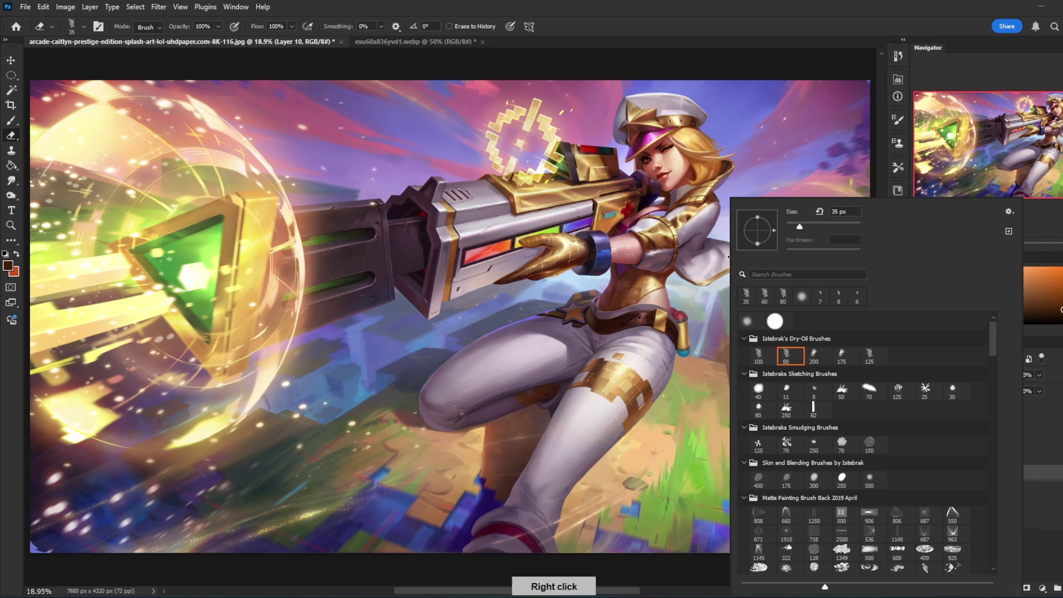
pyautogui.click(747, 321)
pyautogui.press('Return')
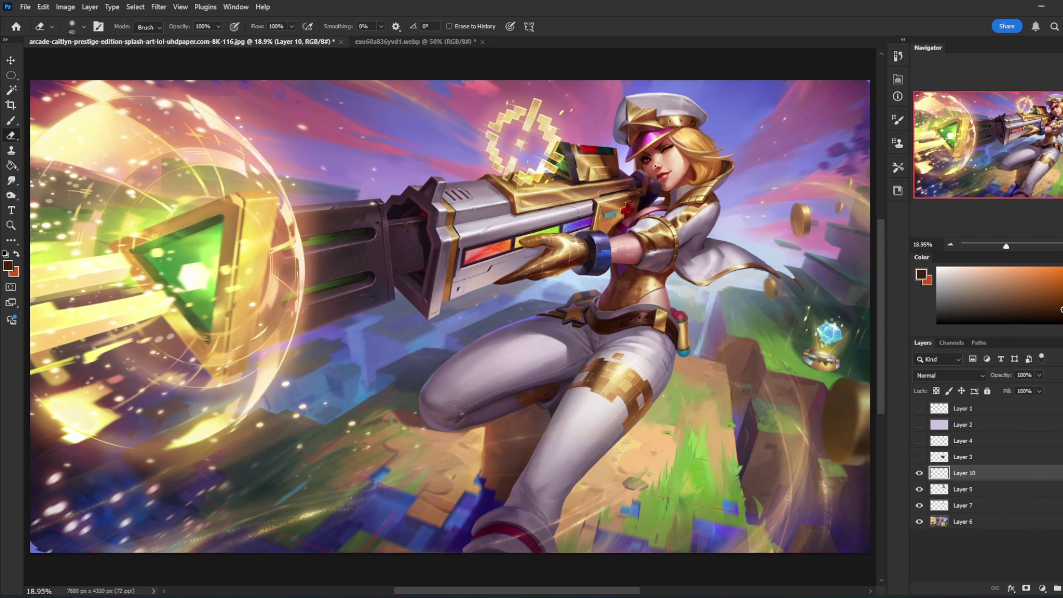
pyautogui.press(']')
pyautogui.press(']')
pyautogui.press(']')
pyautogui.press(']')
pyautogui.press(']')
pyautogui.press(']')
pyautogui.press(']')
pyautogui.press(']')
pyautogui.press(']')
pyautogui.press(']')
pyautogui.press(']')
pyautogui.press(']')
pyautogui.press(']')
pyautogui.press(']')
# - Examine the transition between face and rifle stock by toggling the visibility of Layer 10 and Layer 9
pyautogui.click(920, 474)
pyautogui.click(920, 473)
pyautogui.click(921, 474)
pyautogui.click(921, 474)
pyautogui.press('z')
pyautogui.moveTo(610, 153); pyautogui.dragTo(730, 237)
pyautogui.moveTo(603, 283); pyautogui.dragTo(622, 312)
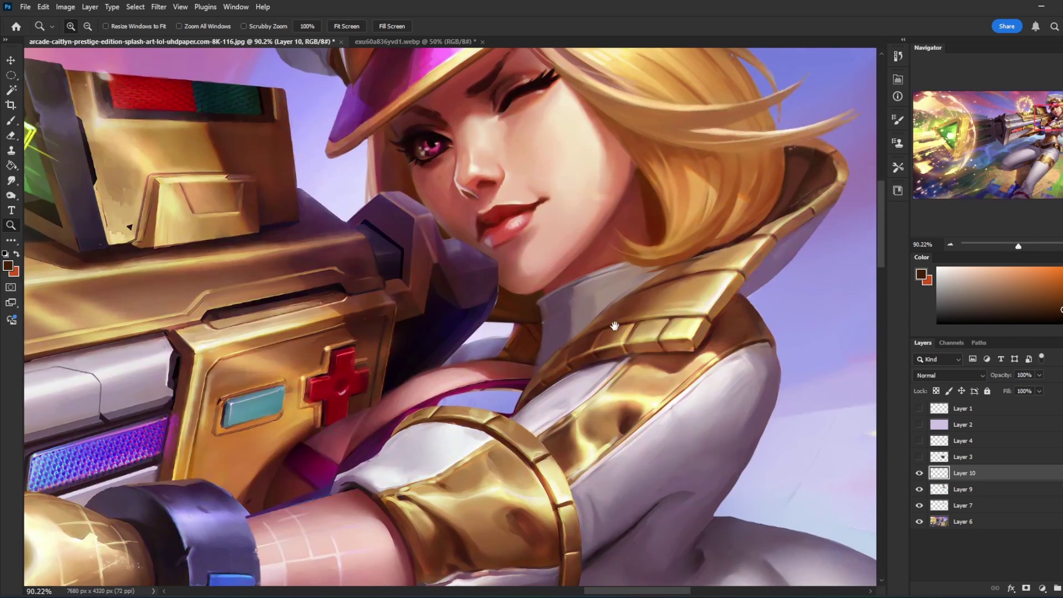
pyautogui.click(920, 490)
pyautogui.click(920, 489)
pyautogui.click(919, 474)
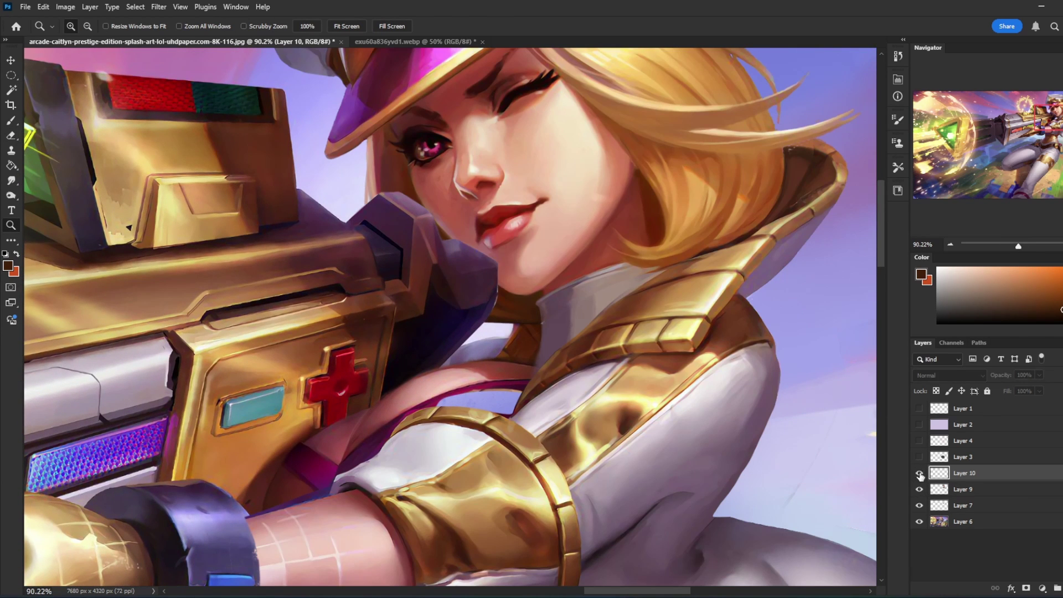
# - Add a new layer above Layer 10 and outline the rifle stock's rear upper edge below the lips with the Polygonal Lasso
pyautogui.hotkey('ctrl', 'shift', 'alt', 'n')
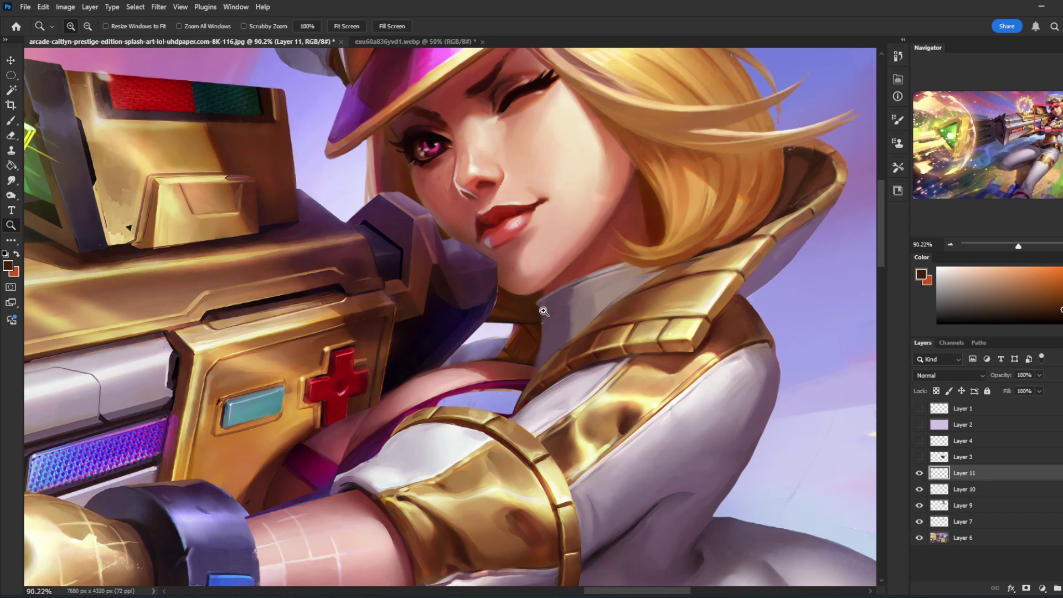
pyautogui.click(13, 91)
pyautogui.click(12, 77)
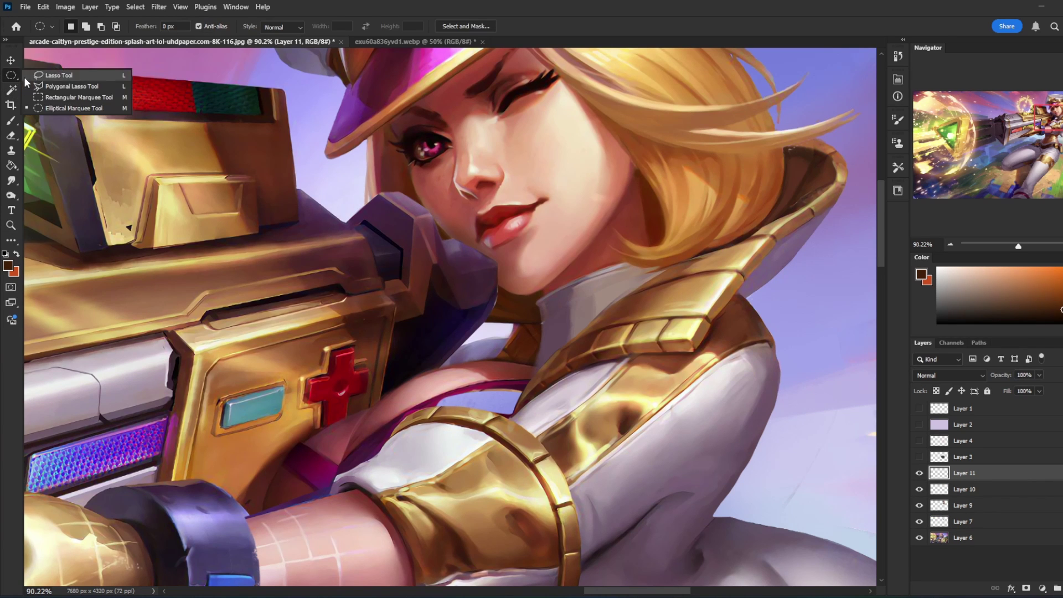
pyautogui.click(58, 86)
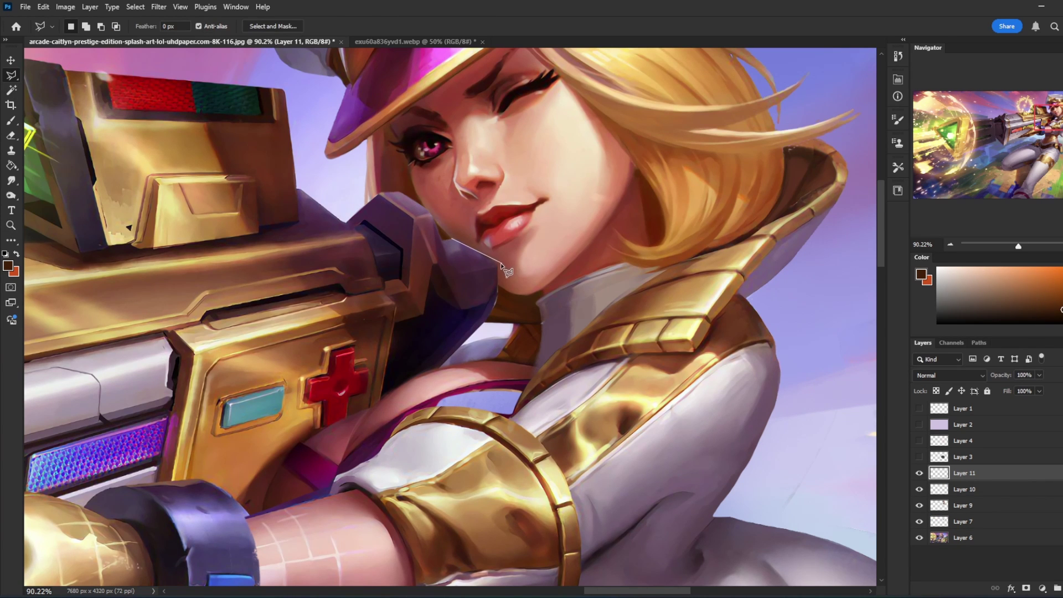
pyautogui.press('Escape')
pyautogui.click(452, 239)
pyautogui.click(498, 266)
pyautogui.click(457, 273)
pyautogui.click(441, 240)
pyautogui.click(453, 240)
# - Brush muted purple sampled from the rifle stock into the outlined area and clear the selection
pyautogui.press('b')
pyautogui.keyDown('alt'); pyautogui.click(457, 240); pyautogui.keyUp('alt')
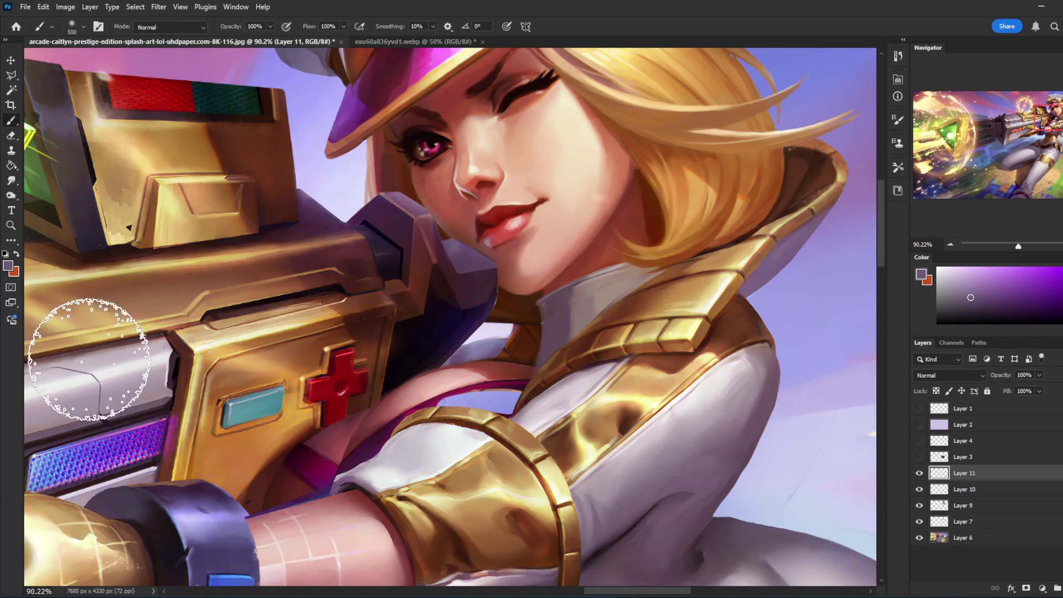
pyautogui.hotkey('ctrl', '0')
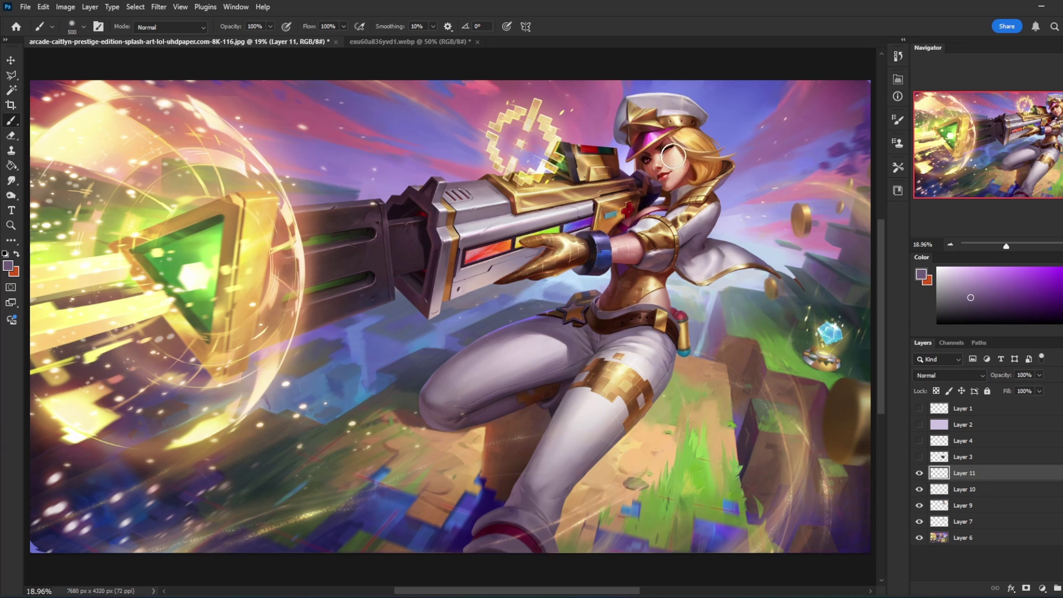
# - Touch up the rifle stock below the face with dark purple sampled from it, using a soft round brush reduced to 70 px
pyautogui.keyDown('alt'); pyautogui.click(656, 191); pyautogui.keyUp('alt')
pyautogui.press('[')
pyautogui.press('[')
pyautogui.press('[')
pyautogui.press('[')
pyautogui.press('[')
pyautogui.press('[')
pyautogui.press('[')
pyautogui.press('[')
pyautogui.press('[')
pyautogui.press('[')
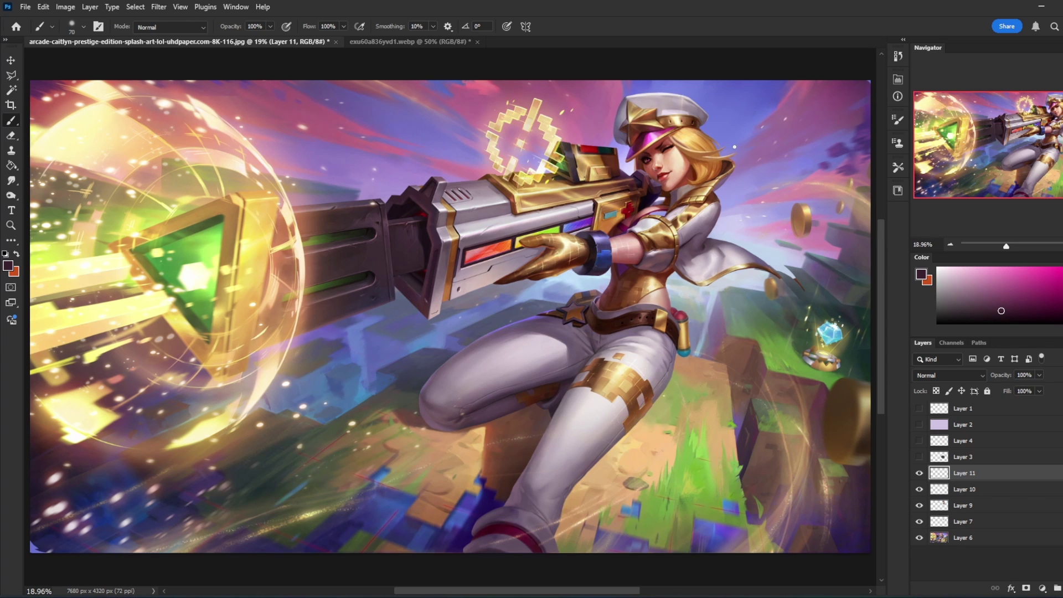
# - Touch up the sky beside the collar with lavender sampled from it, using an enlarged soft round brush
pyautogui.keyDown('alt'); pyautogui.click(741, 185); pyautogui.keyUp('alt')
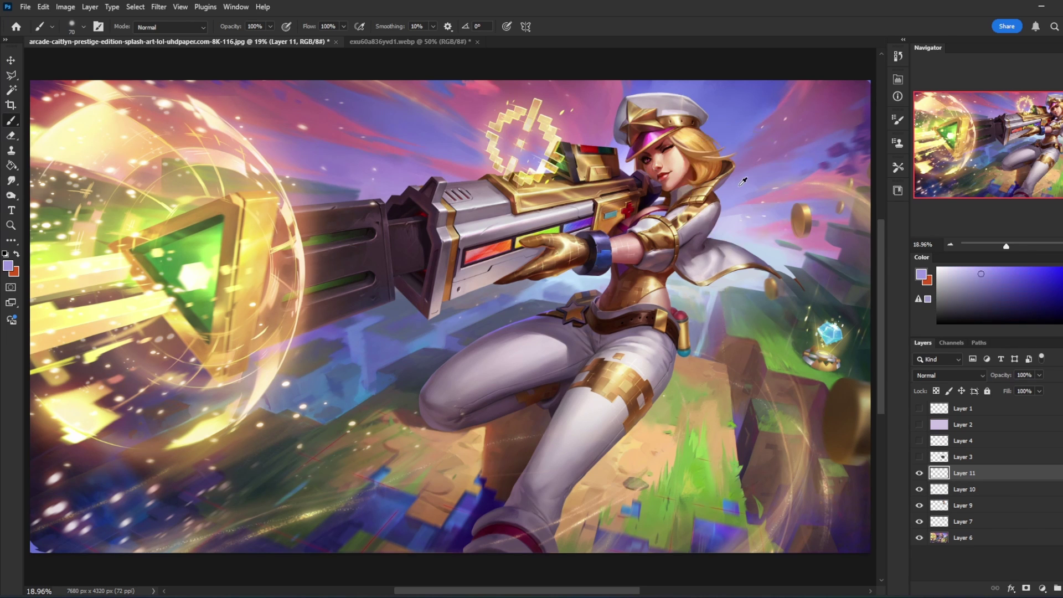
pyautogui.press(']')
pyautogui.press(']')
pyautogui.press(']')
pyautogui.press(']')
pyautogui.press(']')
pyautogui.press(']')
pyautogui.press(']')
pyautogui.press(']')
pyautogui.press(']')
pyautogui.press(']')
# - Outline the rear corner of the rifle stock below the chin with the Polygonal Lasso
pyautogui.press('z')
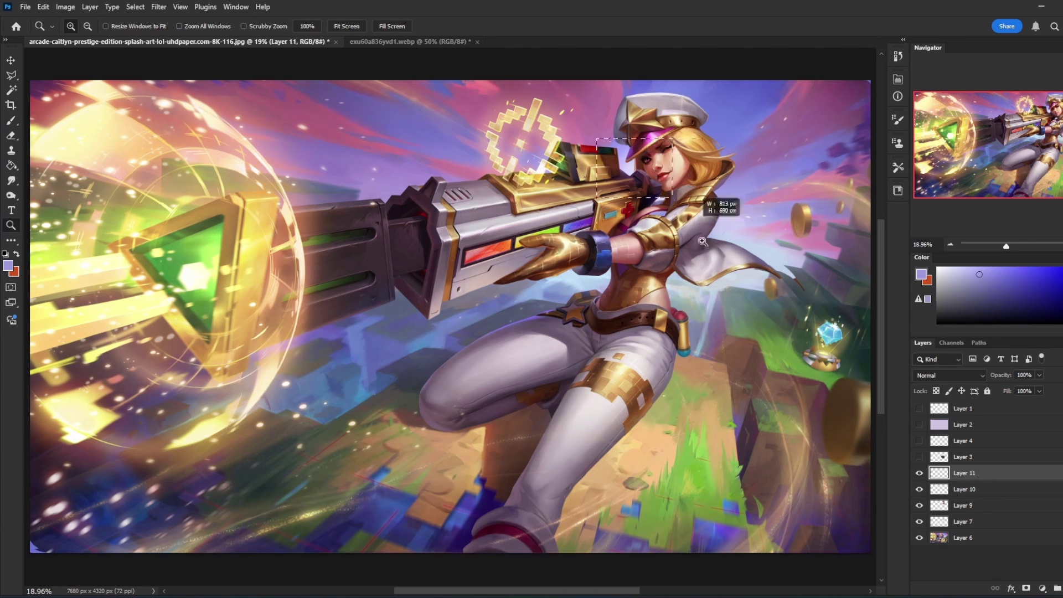
pyautogui.moveTo(576, 141); pyautogui.dragTo(720, 238)
pyautogui.moveTo(563, 268); pyautogui.dragTo(568, 264)
pyautogui.press('l')
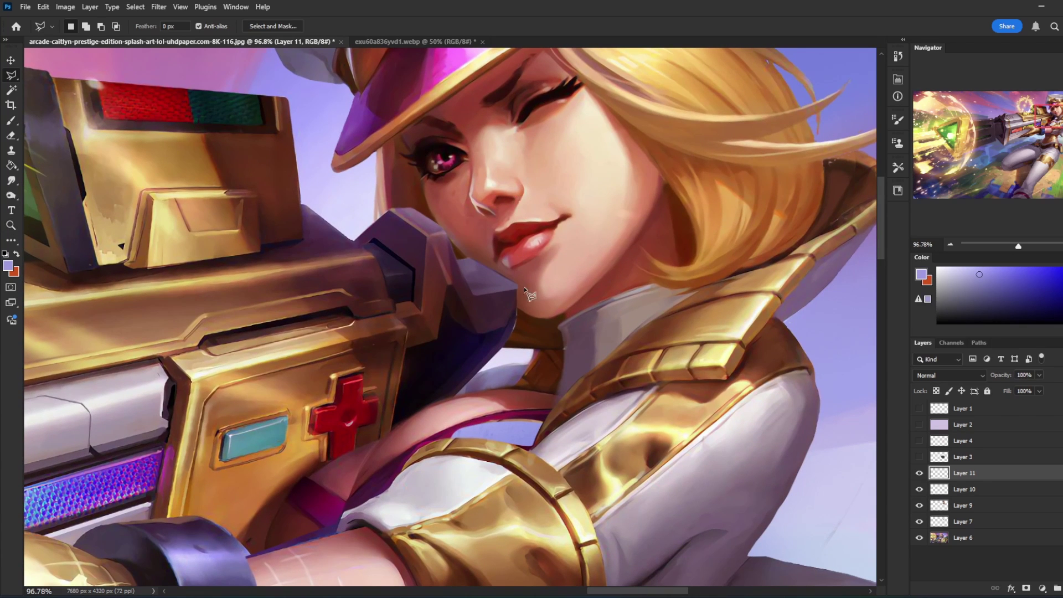
pyautogui.click(473, 294)
pyautogui.click(518, 286)
pyautogui.click(517, 312)
# - Brush dark purple sampled from the rifle stock into the outlined corner and clear the selection
pyautogui.press('b')
pyautogui.keyDown('alt'); pyautogui.click(510, 299); pyautogui.keyUp('alt')
pyautogui.press('[')
pyautogui.press('[')
pyautogui.press('[')
pyautogui.press('[')
pyautogui.press('[')
pyautogui.press('[')
pyautogui.press('[')
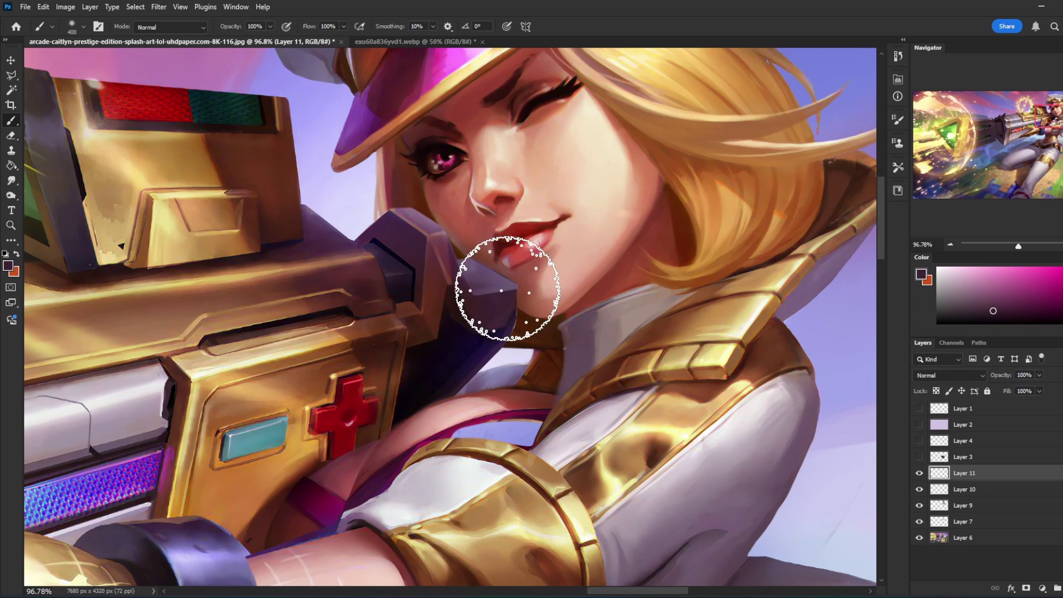
pyautogui.moveTo(516, 286)
pyautogui.mouseDown()
pyautogui.moveTo(491, 297)
pyautogui.moveTo(491, 313)
pyautogui.moveTo(508, 321)
pyautogui.mouseUp()
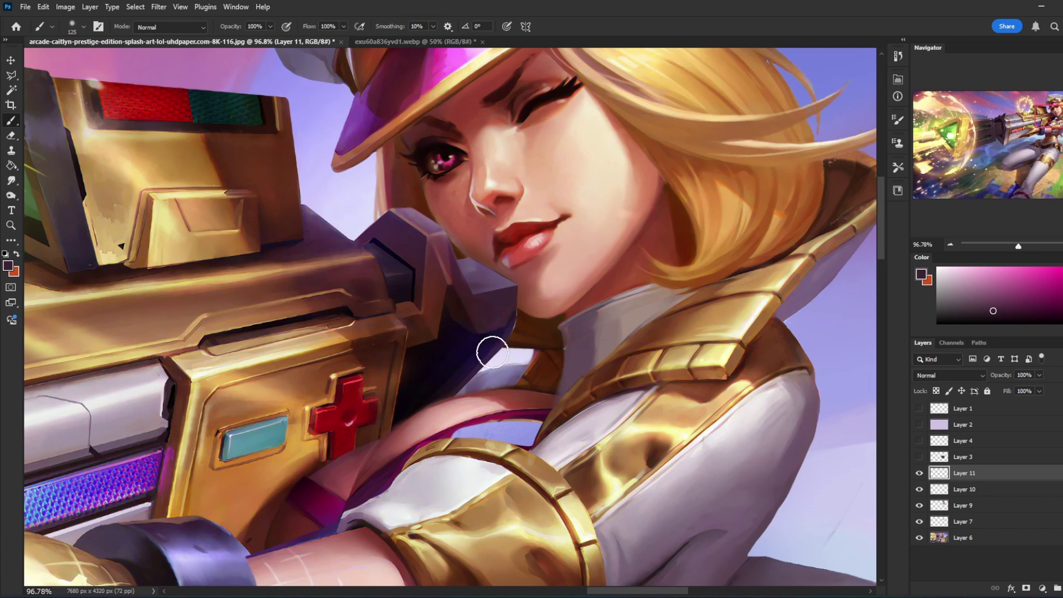
pyautogui.press('m')
pyautogui.rightClick(515, 280)
pyautogui.click(536, 286)
# - Refine the edge between chin and rifle stock with a 20 px brush, using colors sampled from the skin shadow and the stock
pyautogui.press('b')
pyautogui.press('[')
pyautogui.press('[')
pyautogui.press('[')
pyautogui.press('[')
pyautogui.press('[')
pyautogui.press('[')
pyautogui.press('[')
pyautogui.press('[')
pyautogui.press('[')
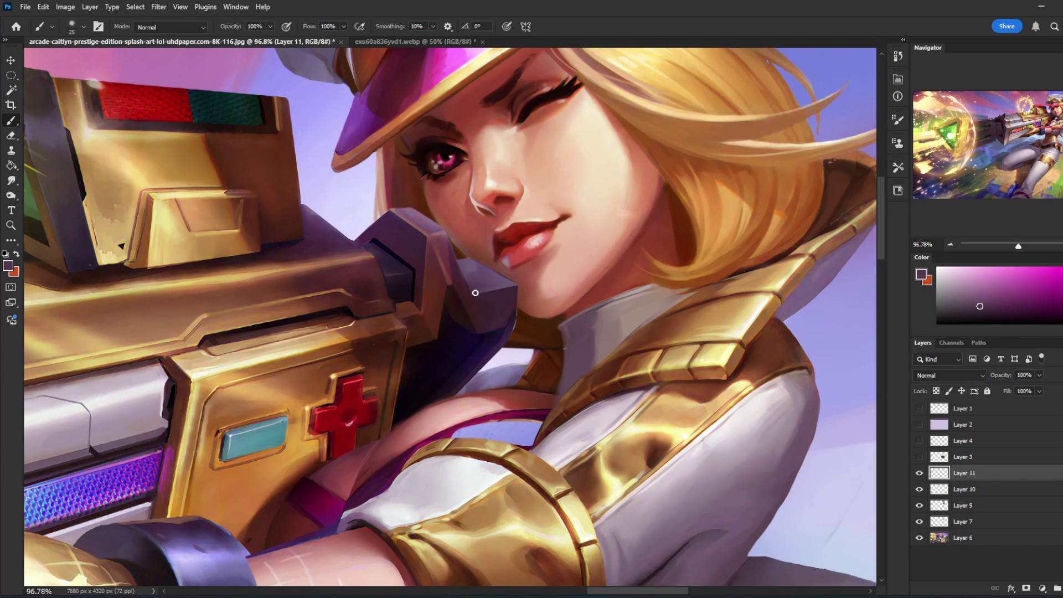
pyautogui.keyDown('alt'); pyautogui.click(521, 287); pyautogui.keyUp('alt')
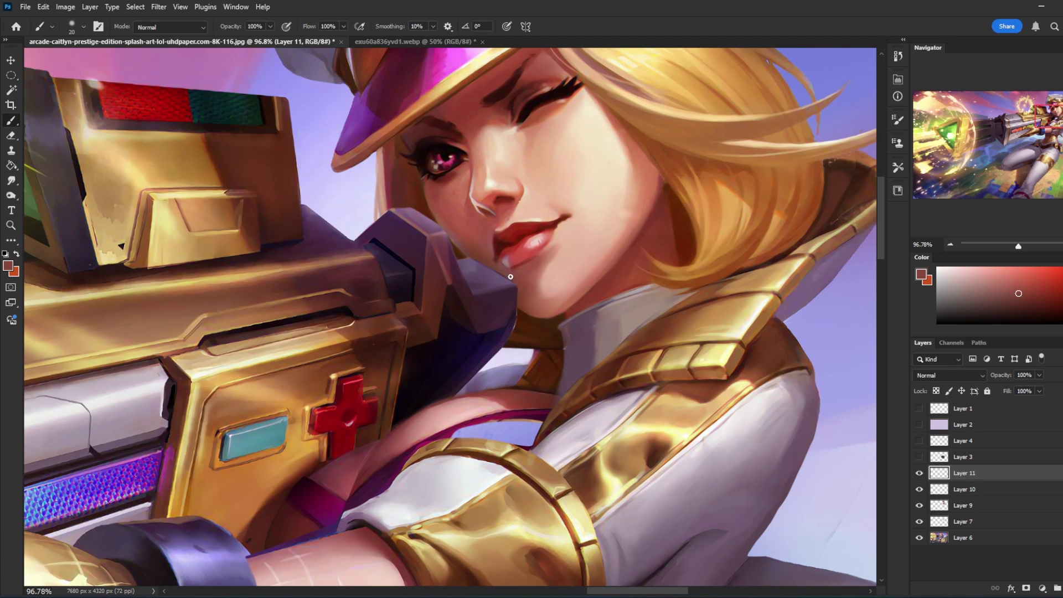
pyautogui.keyDown('alt'); pyautogui.click(518, 316); pyautogui.keyUp('alt')
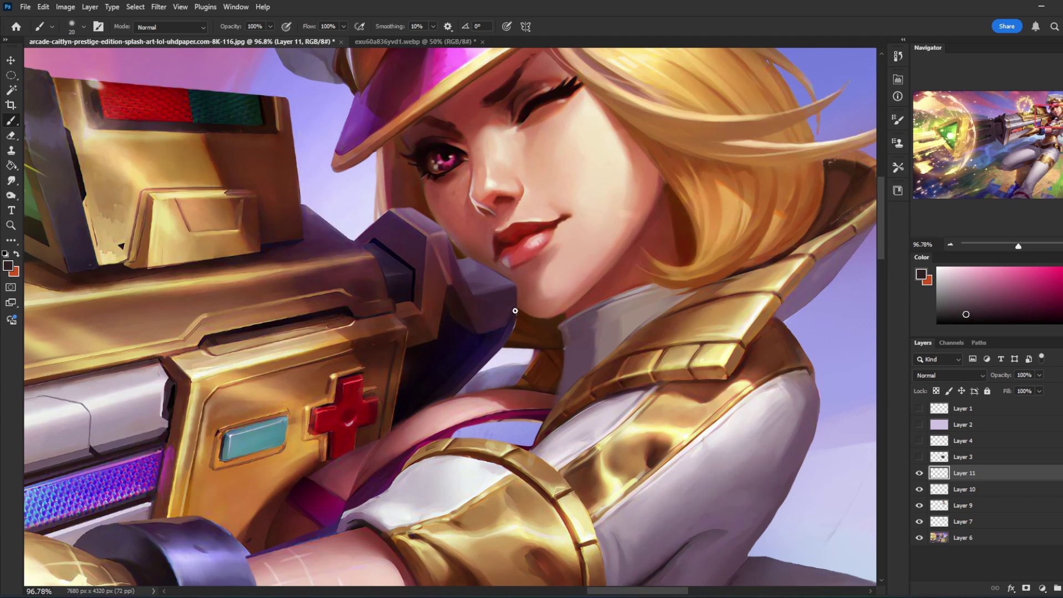
# - Try flattening all layers into a single background and undo it
pyautogui.hotkey('ctrl', '-')
pyautogui.hotkey('ctrl', '-')
pyautogui.hotkey('ctrl', '-')
pyautogui.hotkey('ctrl', '-')
pyautogui.hotkey('ctrl', '-')
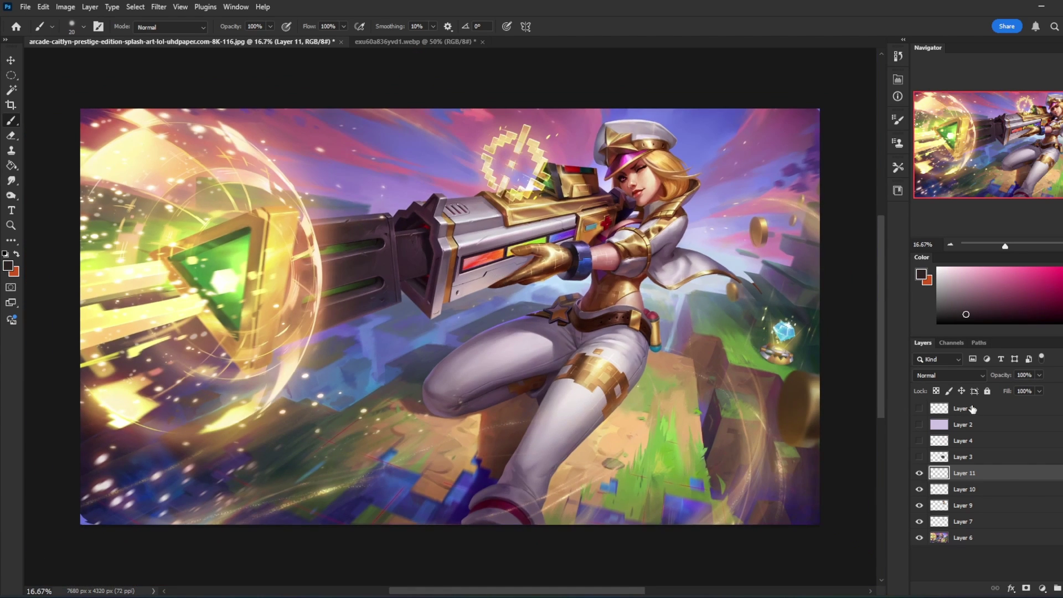
pyautogui.rightClick(1002, 478)
pyautogui.click(1012, 265)
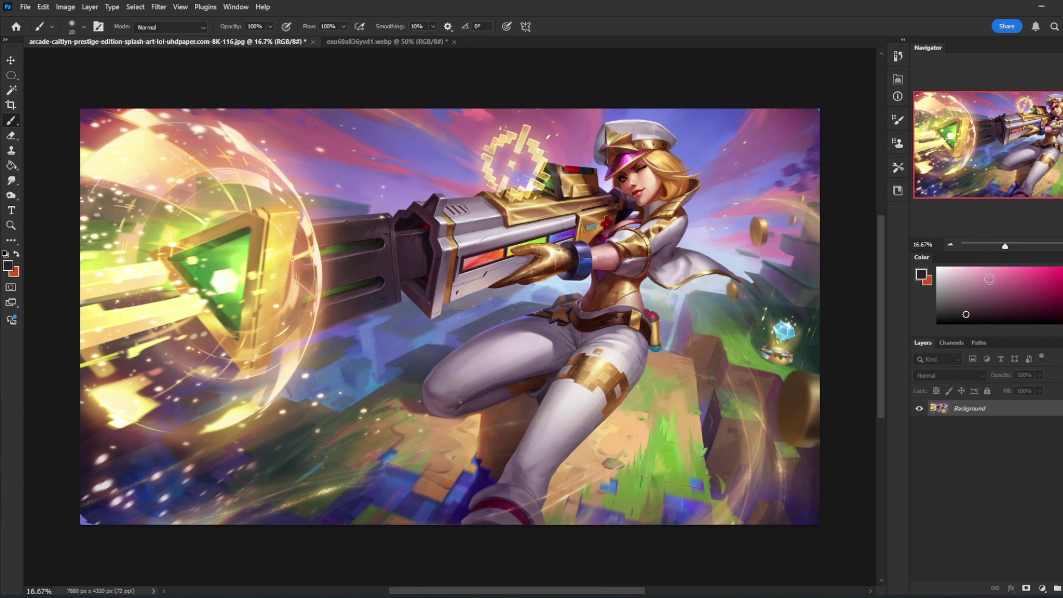
pyautogui.rightClick(760, 274)
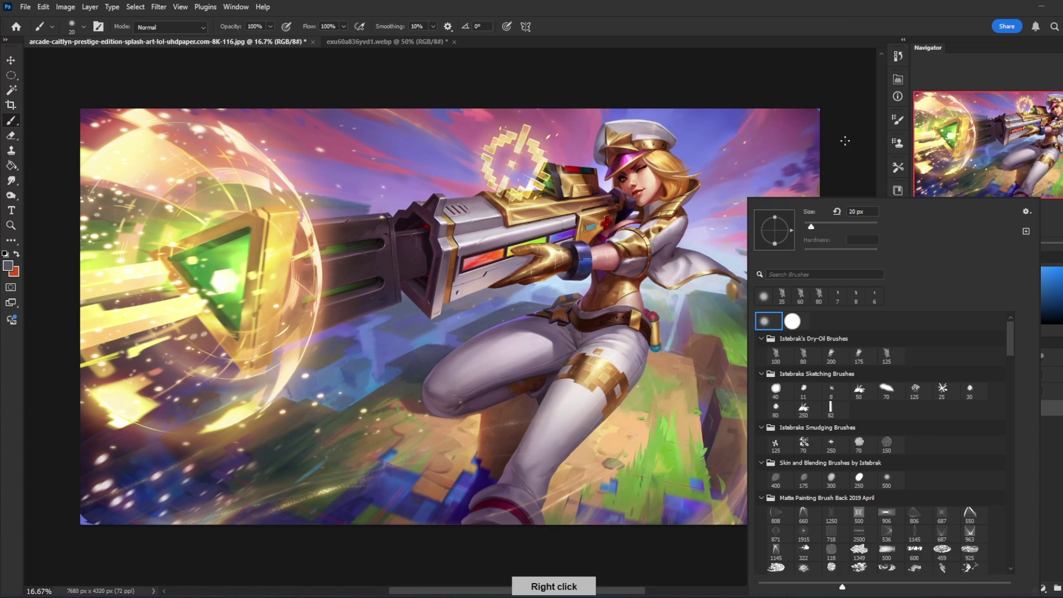
pyautogui.press('Escape')
pyautogui.hotkey('ctrl', 'z')
# - Paint background colors sampled around the cape's tip on Layer 6 with the 80 px brush from Istebrak's Dry-Oil Brushes
pyautogui.rightClick(737, 299)
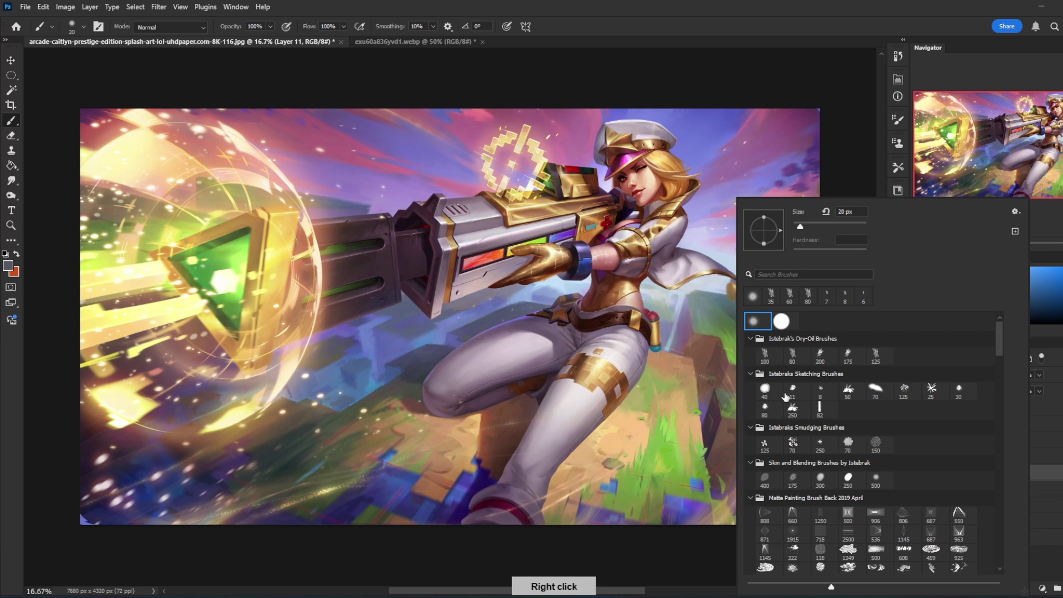
pyautogui.doubleClick(793, 355)
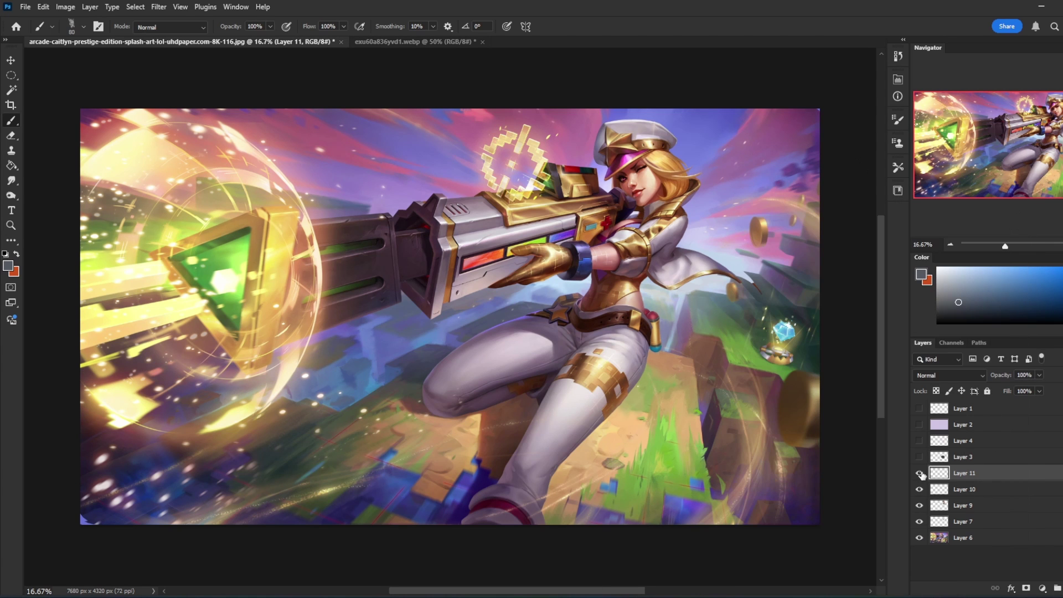
pyautogui.click(919, 522)
pyautogui.click(919, 522)
pyautogui.click(941, 522)
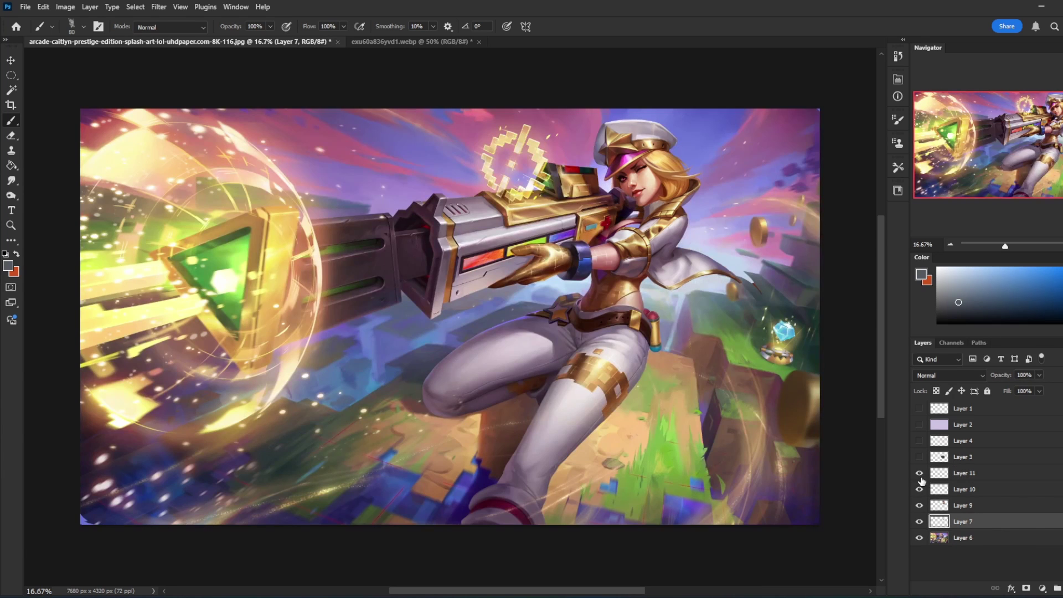
pyautogui.click(979, 539)
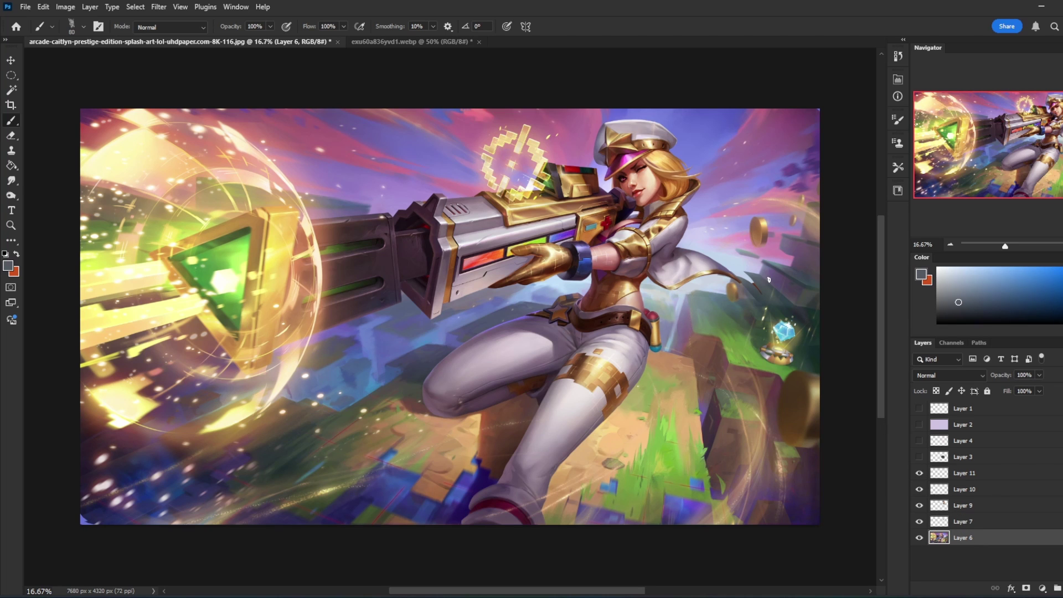
pyautogui.keyDown('alt'); pyautogui.click(765, 287); pyautogui.keyUp('alt')
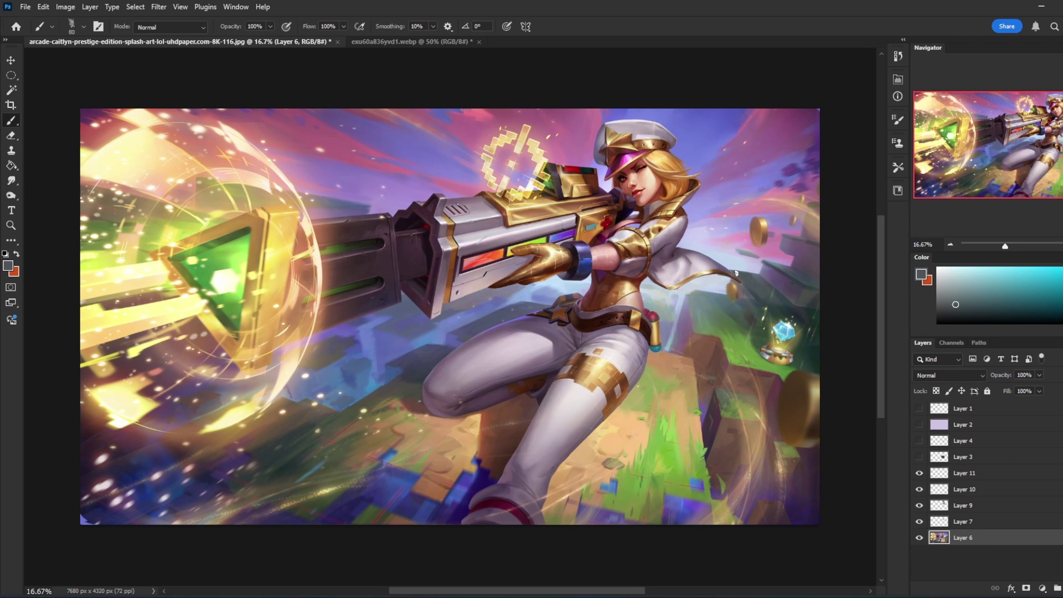
pyautogui.keyDown('alt'); pyautogui.click(748, 268); pyautogui.keyUp('alt')
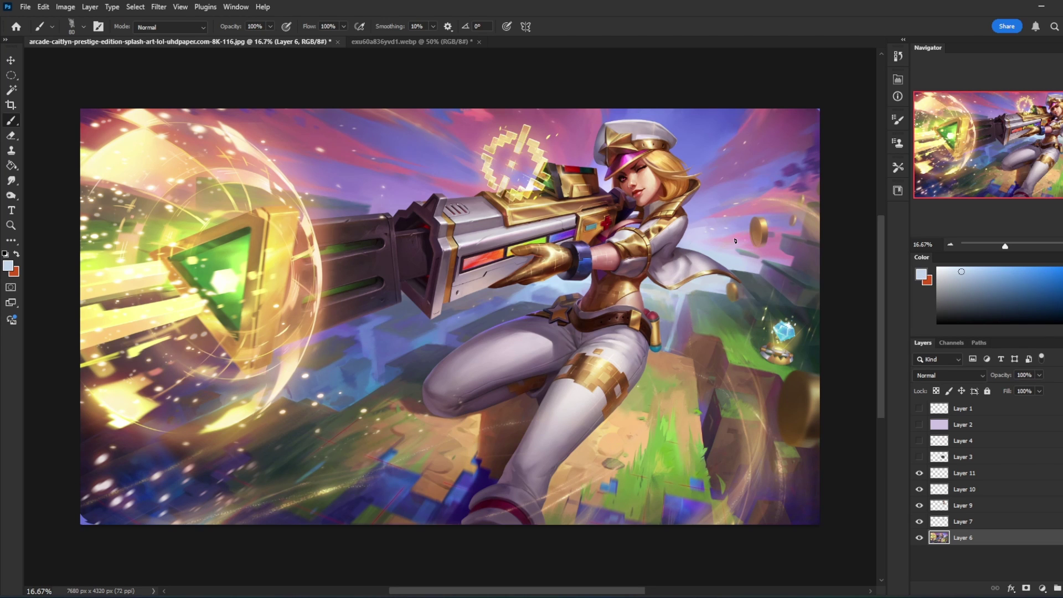
pyautogui.keyDown('alt'); pyautogui.click(726, 279); pyautogui.keyUp('alt')
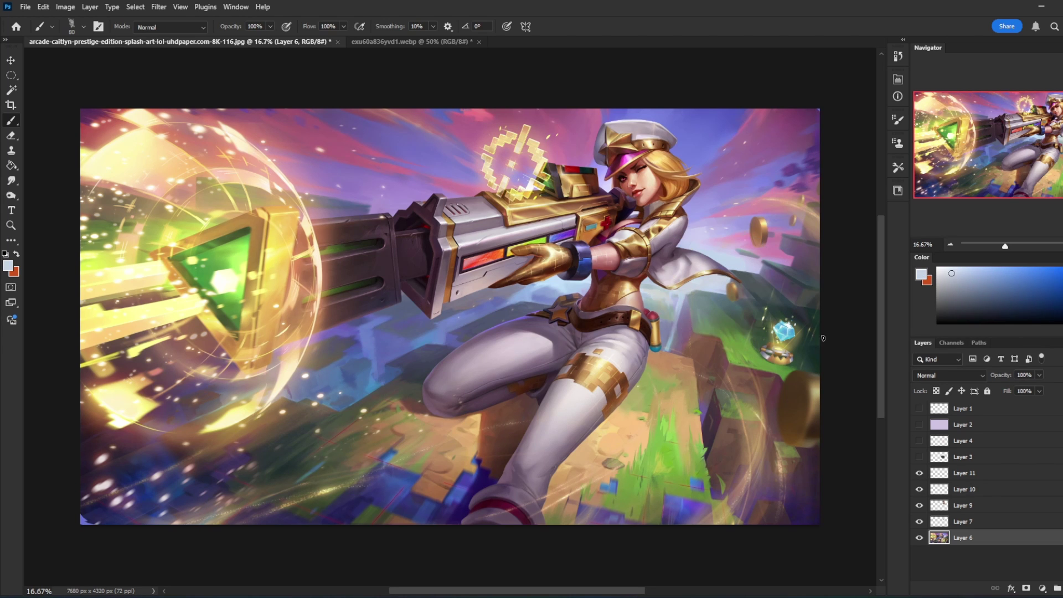
# - Toggle Layer 9 to check it, select it, and give the eraser a textured dry-oil brush for the cape's edge
pyautogui.click(919, 506)
pyautogui.click(920, 506)
pyautogui.click(964, 506)
pyautogui.press('e')
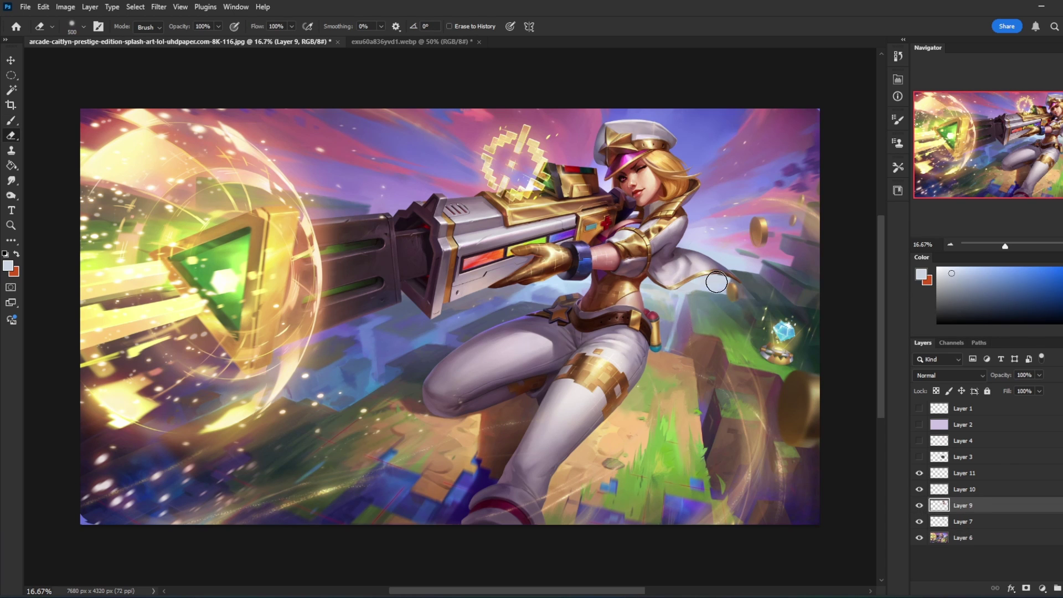
pyautogui.rightClick(760, 204)
pyautogui.click(819, 360)
pyautogui.click(841, 133)
# - Paint pale blue sampled beside the cape's tip onto Layer 6 with the dry-oil brush enlarged to 500 px
pyautogui.click(973, 540)
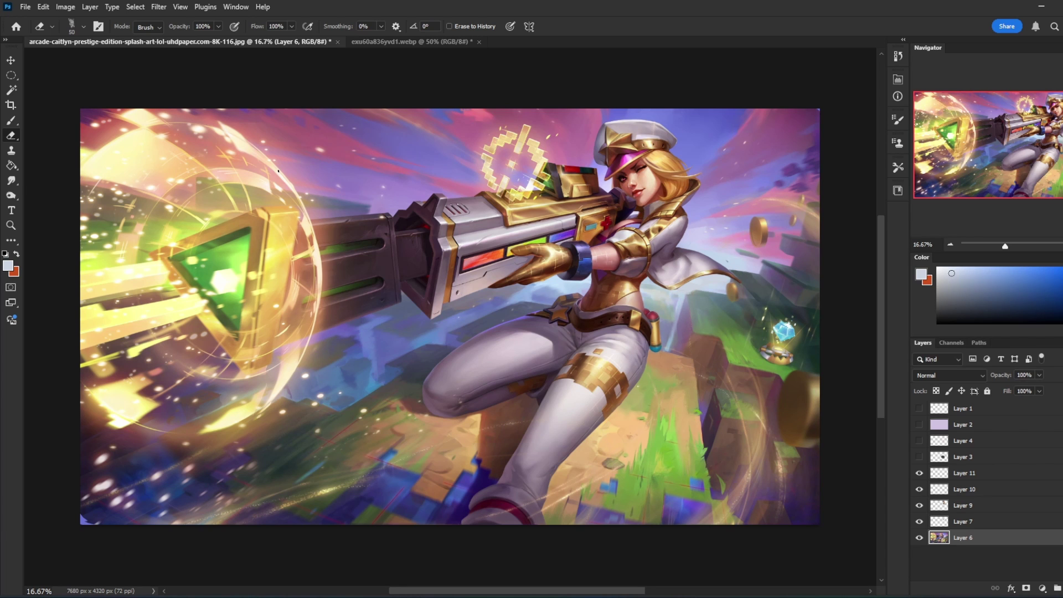
pyautogui.rightClick(18, 137)
pyautogui.click(11, 121)
pyautogui.keyDown('alt'); pyautogui.click(730, 271); pyautogui.keyUp('alt')
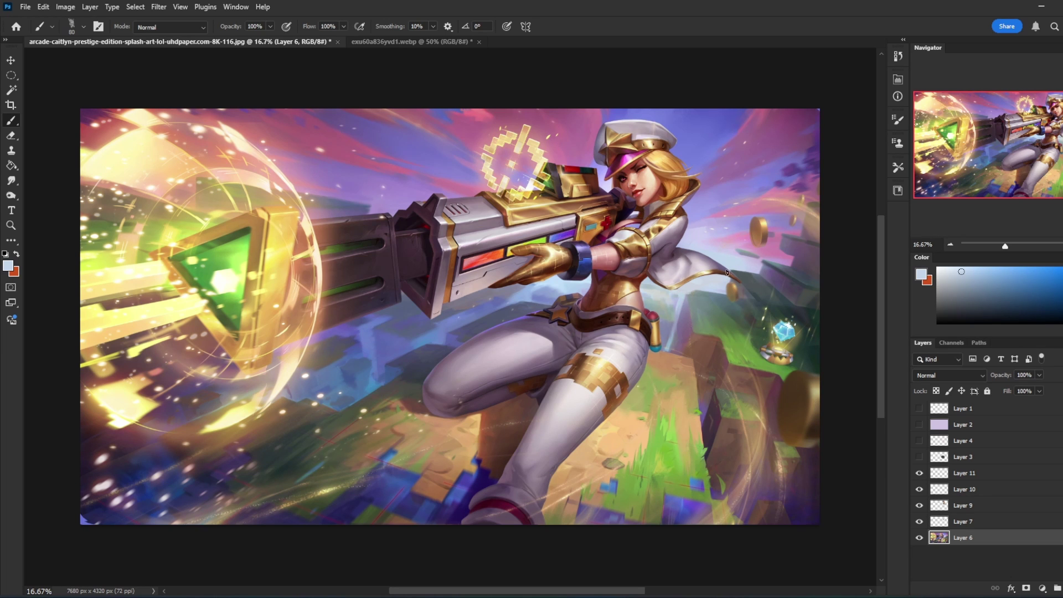
pyautogui.keyDown('alt'); pyautogui.click(763, 274); pyautogui.keyUp('alt')
pyautogui.keyDown('alt'); pyautogui.click(735, 264); pyautogui.keyUp('alt')
pyautogui.press(']')
pyautogui.press(']')
pyautogui.press(']')
pyautogui.press(']')
pyautogui.press(']')
pyautogui.press(']')
pyautogui.press(']')
pyautogui.press(']')
pyautogui.press(']')
pyautogui.click(743, 282)
# - Soften the background behind the cape on Layer 6 with a 1700 px soft round brush and a sampled pale purple
pyautogui.rightClick(795, 306)
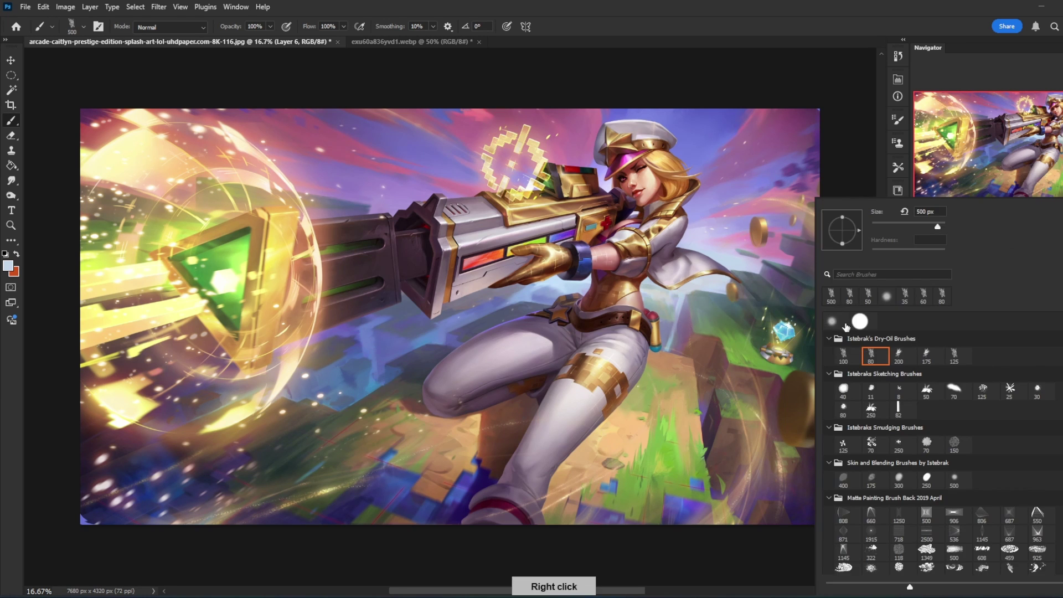
pyautogui.click(845, 325)
pyautogui.click(843, 130)
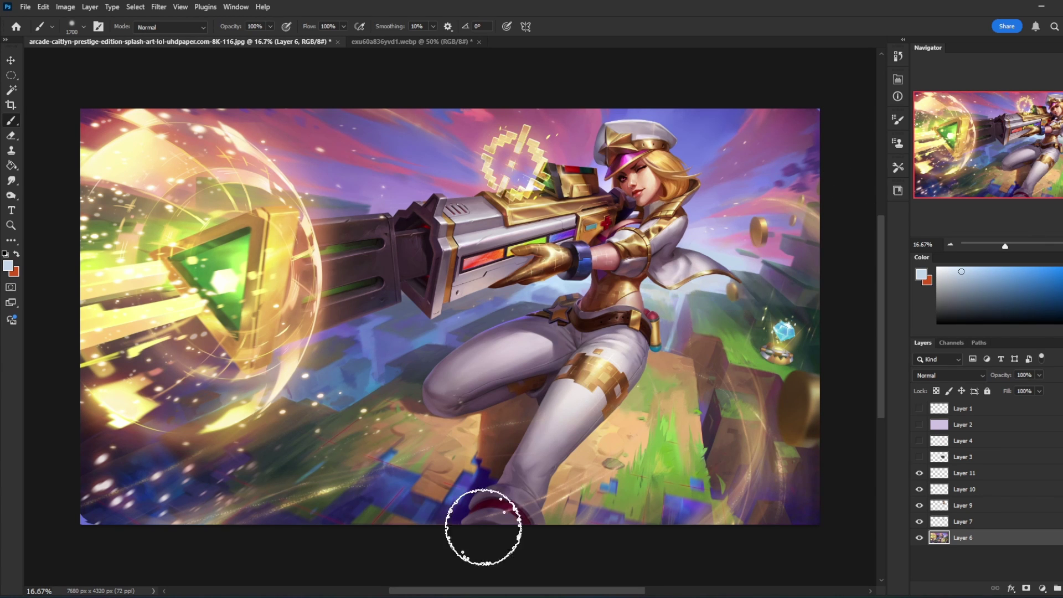
pyautogui.keyDown('alt'); pyautogui.click(762, 261); pyautogui.keyUp('alt')
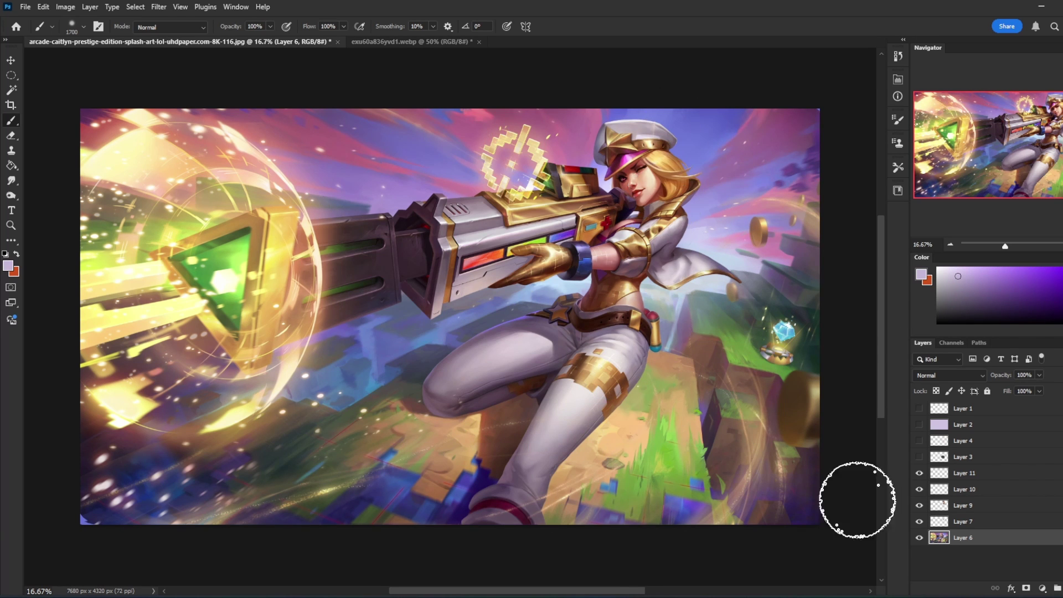
# - Select Layer 10 and reduce the soft round brush to 80 px for the area where face and rifle overlap
pyautogui.rightClick(979, 491)
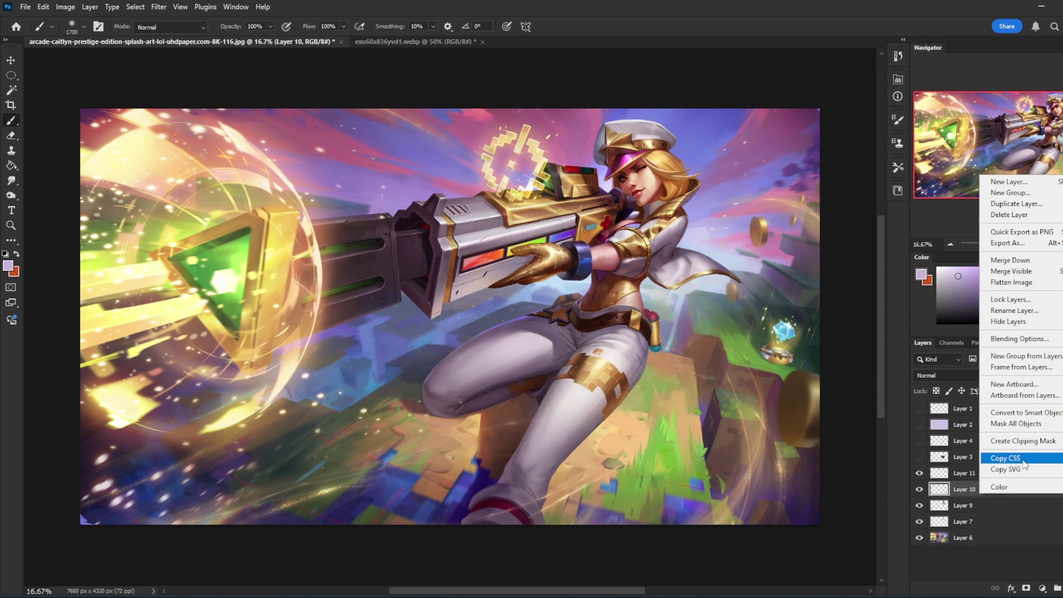
pyautogui.click(922, 504)
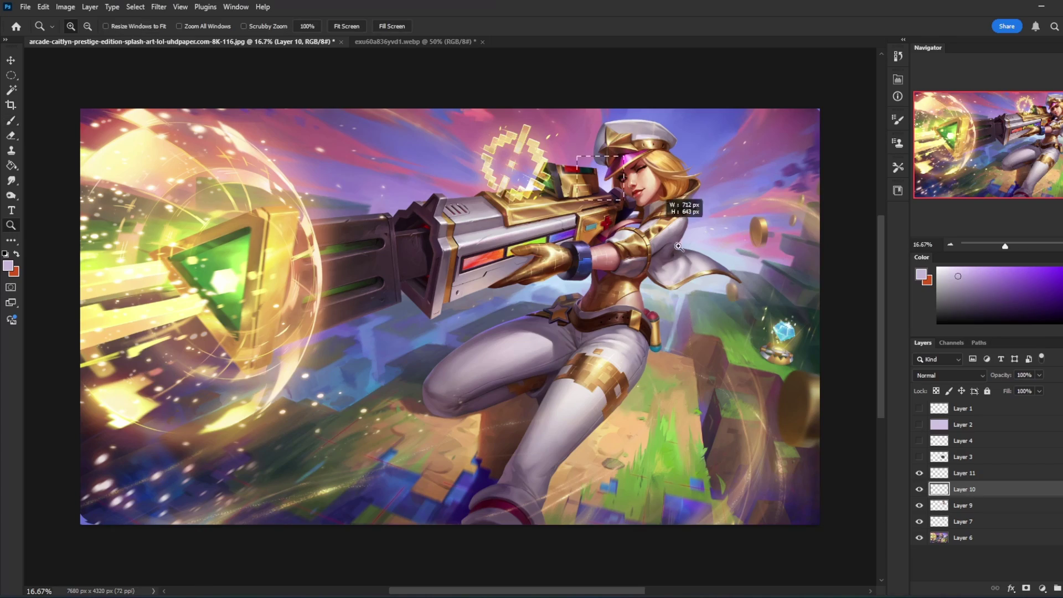
pyautogui.scroll(8, 688, 209)
pyautogui.press('[')
pyautogui.press('[')
pyautogui.press('[')
pyautogui.press('[')
pyautogui.press('[')
pyautogui.press('[')
pyautogui.press('[')
pyautogui.press('[')
pyautogui.press('[')
pyautogui.press('[')
pyautogui.press('[')
pyautogui.press('[')
pyautogui.press('[')
pyautogui.press('[')
pyautogui.press('[')
pyautogui.press('[')
pyautogui.press('[')
pyautogui.press('[')
pyautogui.press('[')
pyautogui.press('[')
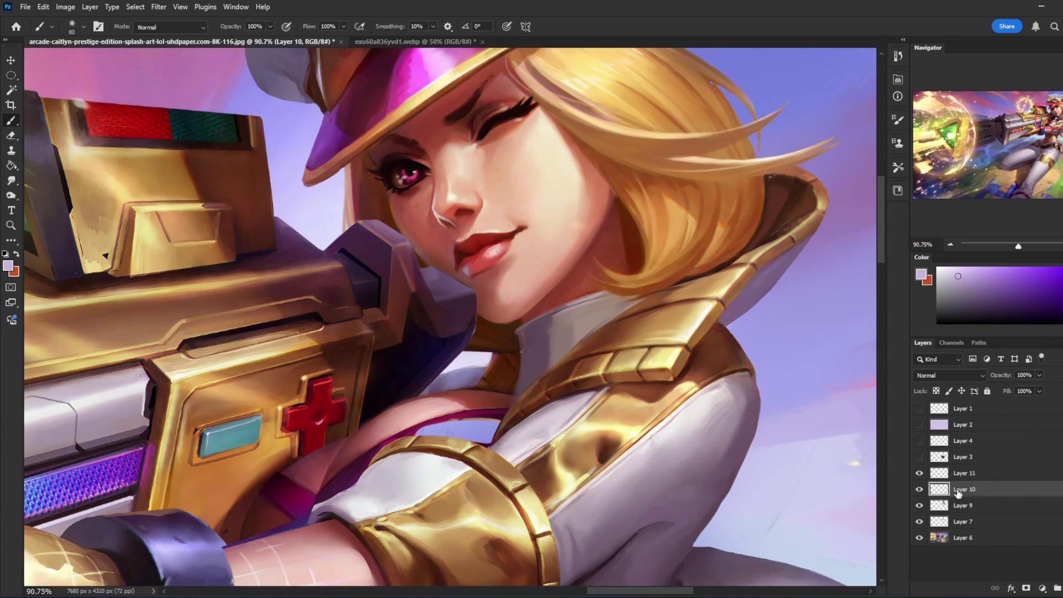
# - Examine the overlap of face and rifle stock by toggling the visibility of Layer 10 and Layer 11
pyautogui.click(920, 490)
pyautogui.click(919, 490)
pyautogui.click(922, 474)
pyautogui.click(922, 475)
pyautogui.click(920, 475)
# - Select Layer 11 and reduce the textured eraser to 25 px for cleaning the rifle stock's edge near the mouth
pyautogui.click(956, 474)
pyautogui.press('e')
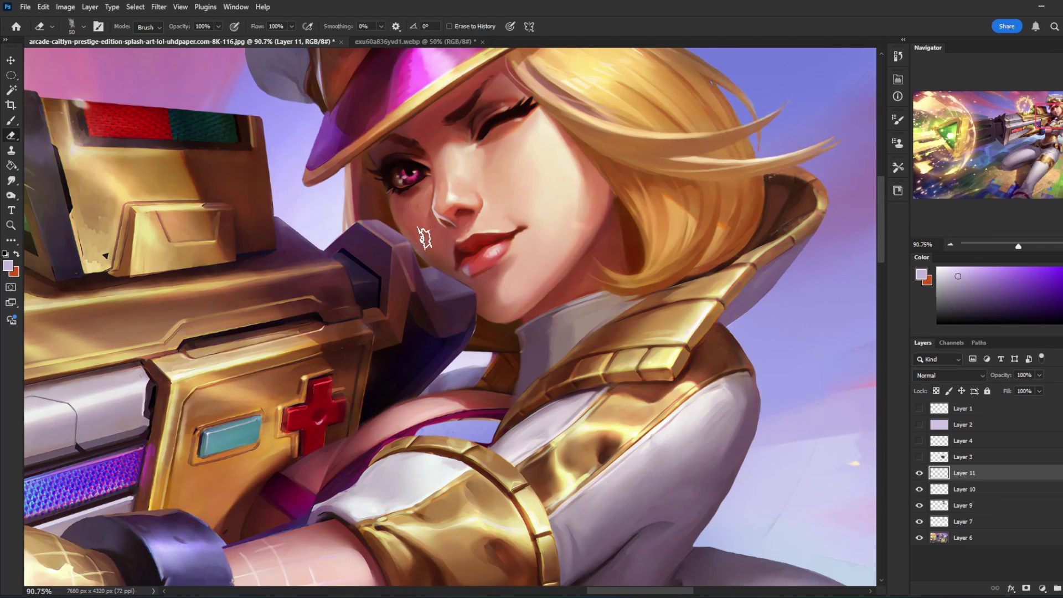
pyautogui.press('[')
pyautogui.press('[')
pyautogui.press('[')
pyautogui.press('[')
pyautogui.press('[')
# - Toggle Layer 10 to check its shading, duplicate it, and return to Layer 11
pyautogui.click(920, 490)
pyautogui.click(920, 490)
pyautogui.click(978, 492)
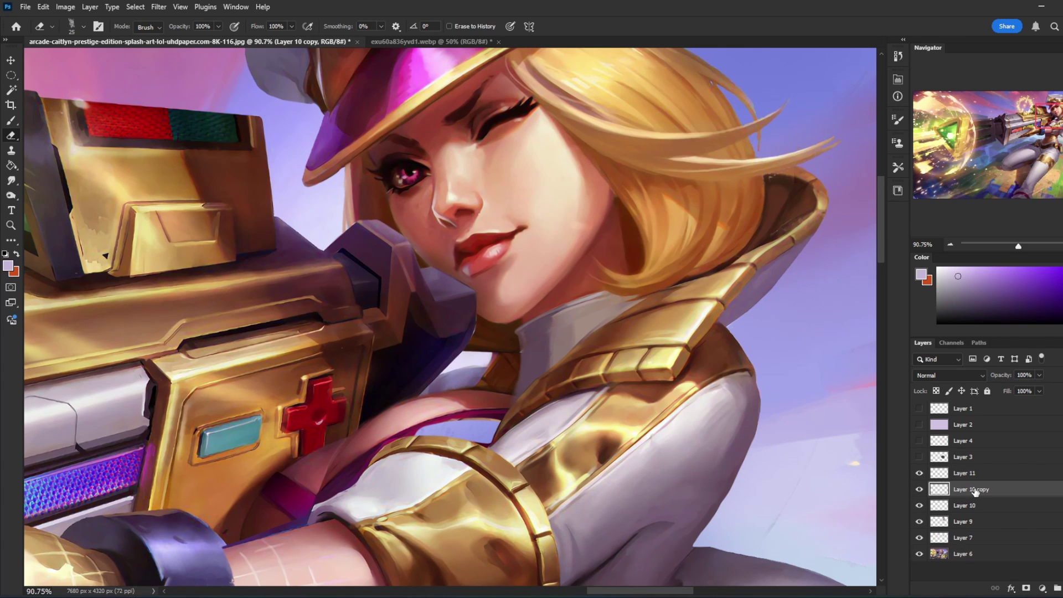
pyautogui.hotkey('ctrl', 'j')
pyautogui.hotkey('alt', ']')
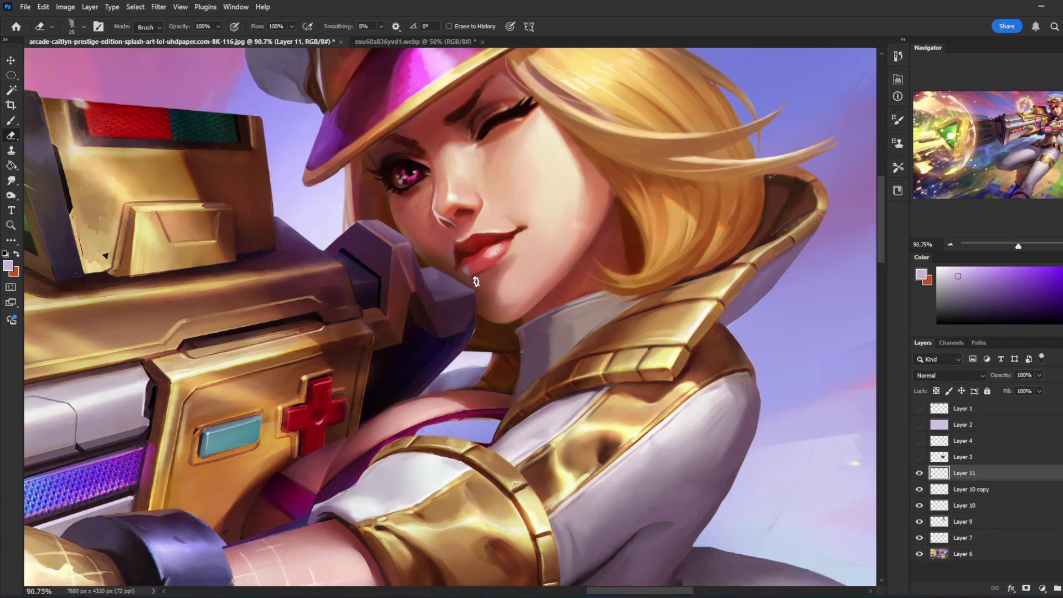
# - Soften the rifle stock paint on Layer 11 with a soft round eraser enlarged to 100 px
pyautogui.rightClick(582, 330)
pyautogui.doubleClick(603, 322)
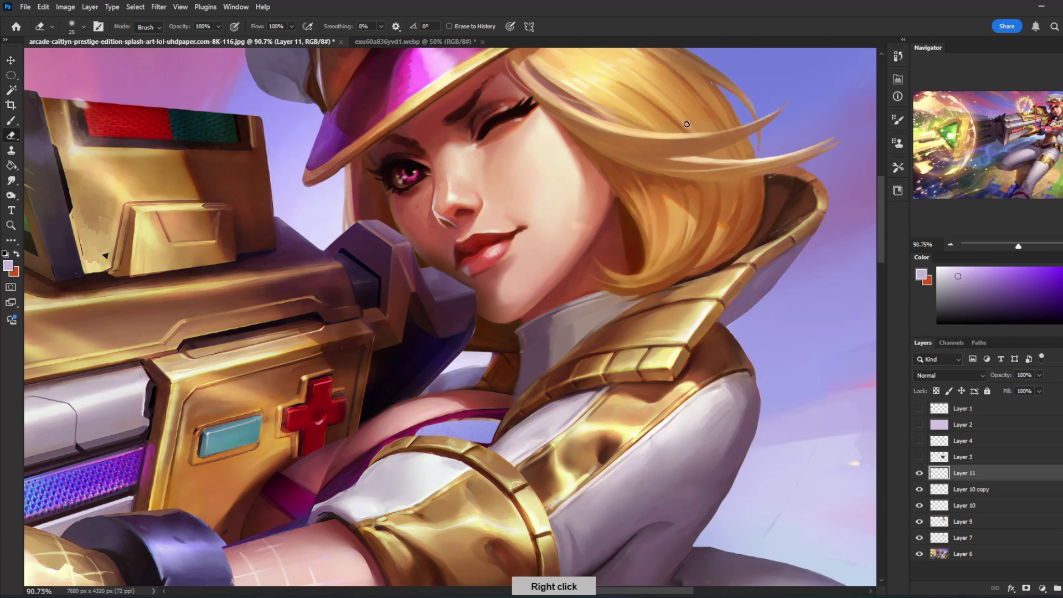
pyautogui.press(']')
pyautogui.press(']')
pyautogui.press(']')
pyautogui.press(']')
pyautogui.press(']')
pyautogui.press(']')
pyautogui.press(']')
pyautogui.press(']')
pyautogui.press(']')
pyautogui.press(']')
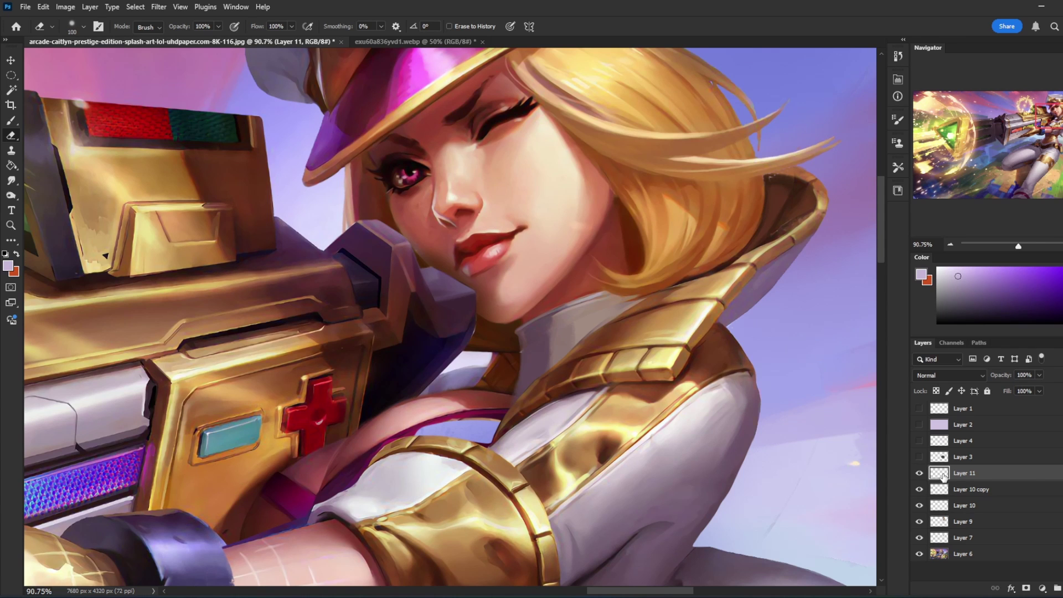
# - Compare the painting with and without Layer 11 and Layer 10 copy, both close up and at full view
pyautogui.click(920, 474)
pyautogui.click(920, 475)
pyautogui.click(920, 489)
pyautogui.click(920, 490)
pyautogui.click(955, 490)
pyautogui.hotkey('ctrl', ',')
pyautogui.hotkey('ctrl', ',')
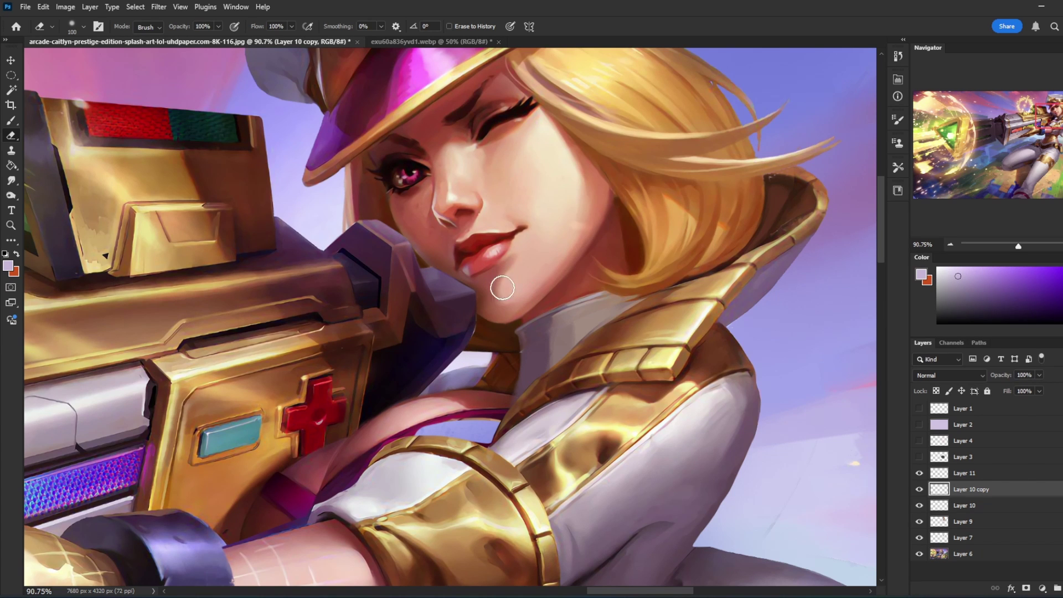
pyautogui.click(920, 490)
pyautogui.click(920, 490)
pyautogui.click(920, 490)
pyautogui.click(921, 491)
pyautogui.hotkey('ctrl', '0')
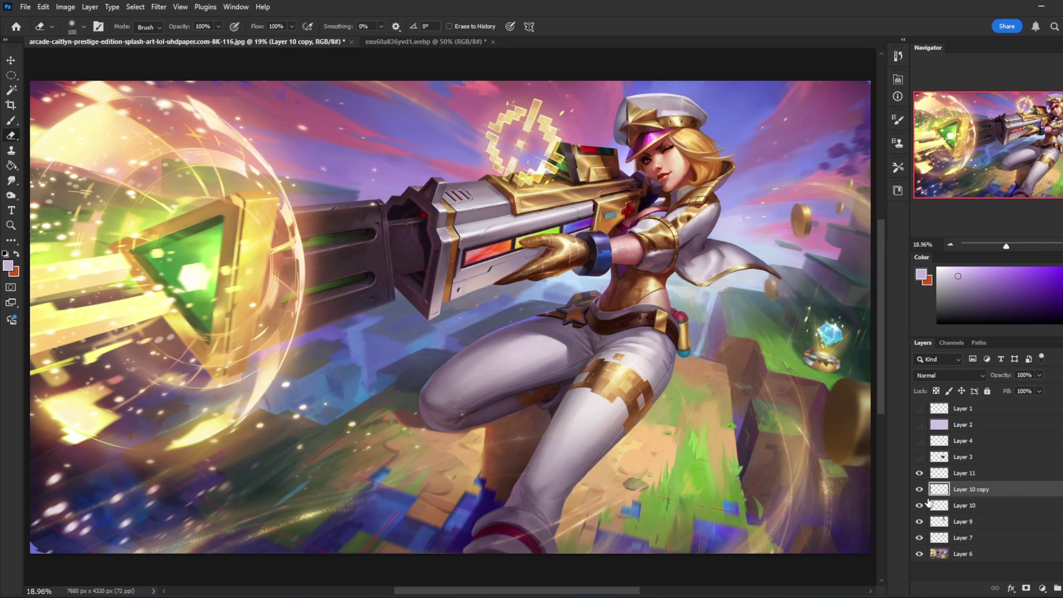
pyautogui.click(920, 490)
pyautogui.click(921, 491)
# - Enlarge the eraser to size 600 and merge Layer 10 copy down into Layer 10
pyautogui.press(']')
pyautogui.press(']')
pyautogui.press(']')
pyautogui.press(']')
pyautogui.press(']')
pyautogui.press(']')
pyautogui.press(']')
pyautogui.press(']')
pyautogui.click(920, 490)
pyautogui.click(920, 491)
pyautogui.rightClick(982, 498)
pyautogui.click(997, 258)
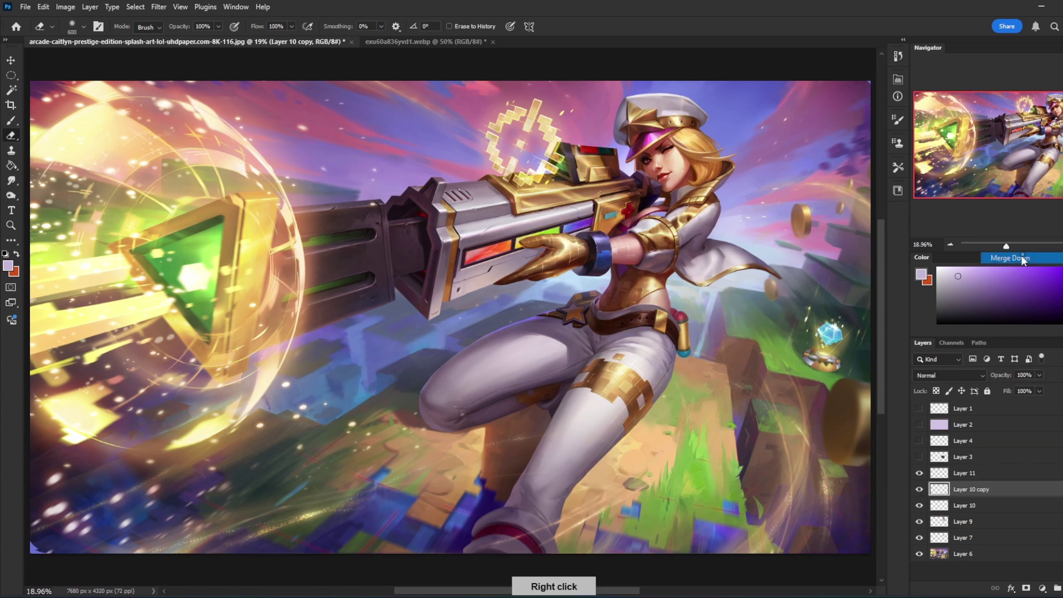
# - Check the effect of the merged Layer 10 and flatten the image into a single background layer
pyautogui.click(920, 489)
pyautogui.click(920, 490)
pyautogui.click(920, 490)
pyautogui.click(920, 490)
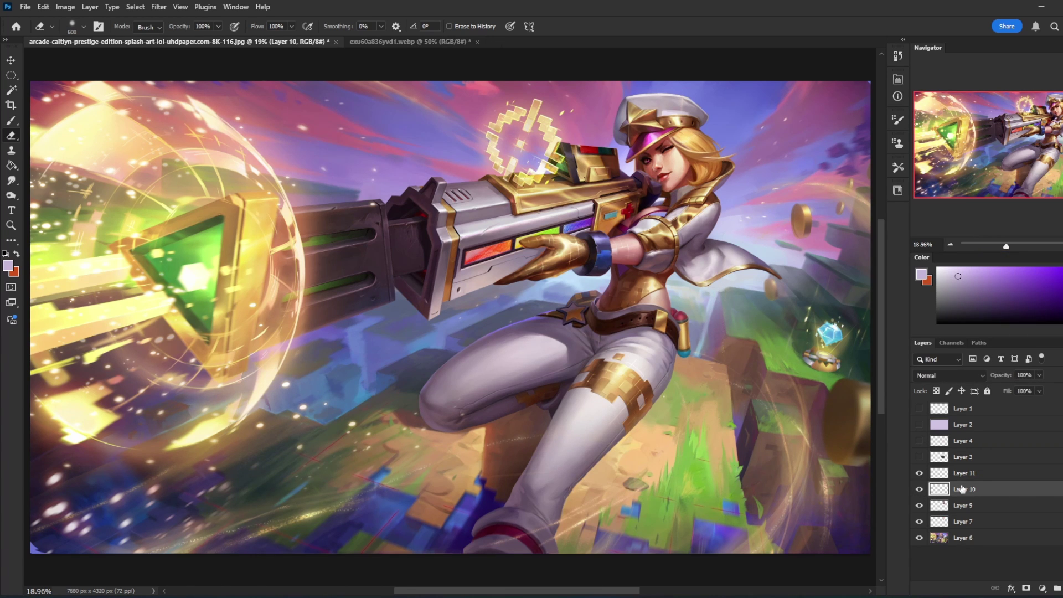
pyautogui.click(919, 490)
pyautogui.click(920, 490)
pyautogui.rightClick(987, 497)
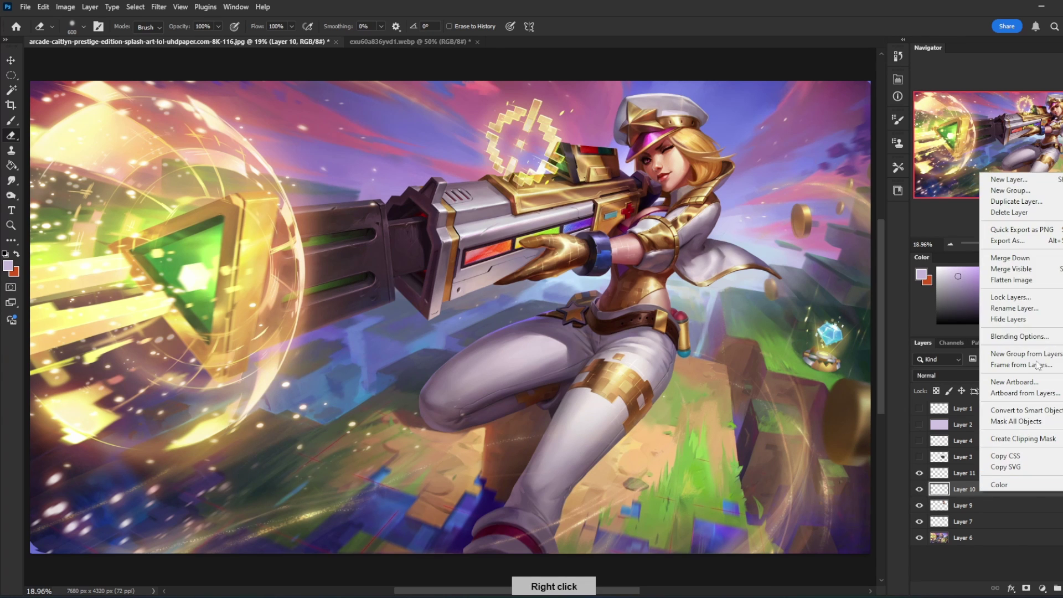
pyautogui.click(1034, 291)
pyautogui.hotkey('ctrl', '-')
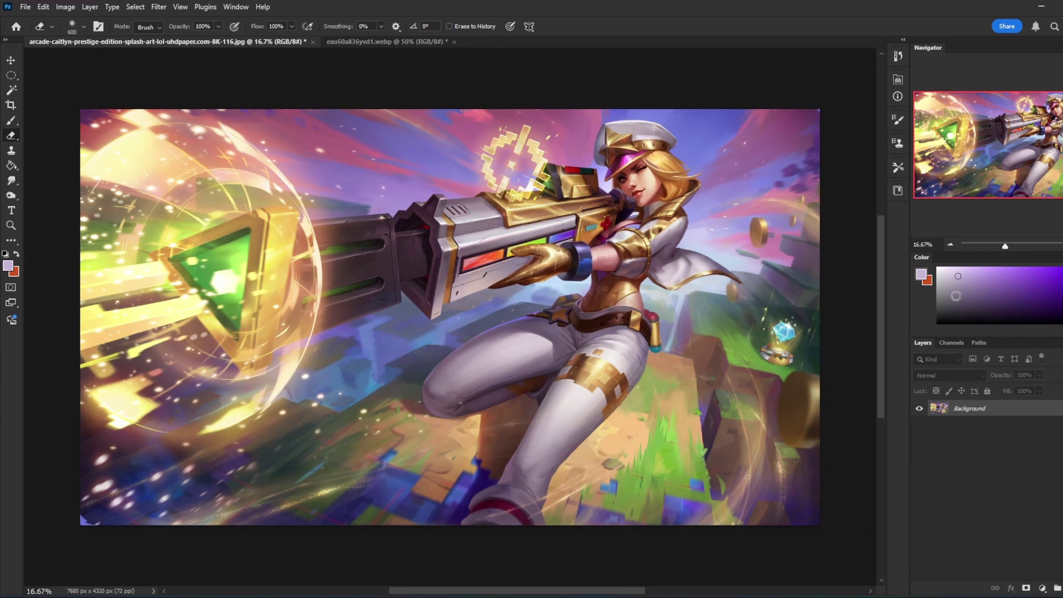
# - Copy the whole flattened canvas, revert the document to its opening history snapshot, and paste the edited version as a new layer
pyautogui.hotkey('ctrl', 'a')
pyautogui.press('BackSpace')
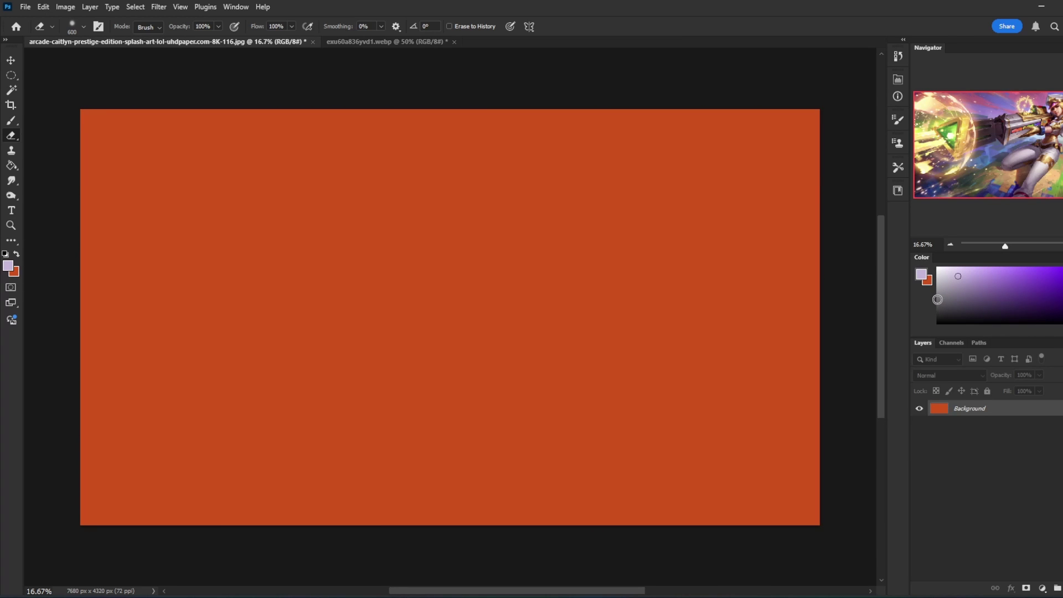
pyautogui.hotkey('ctrl', 'z')
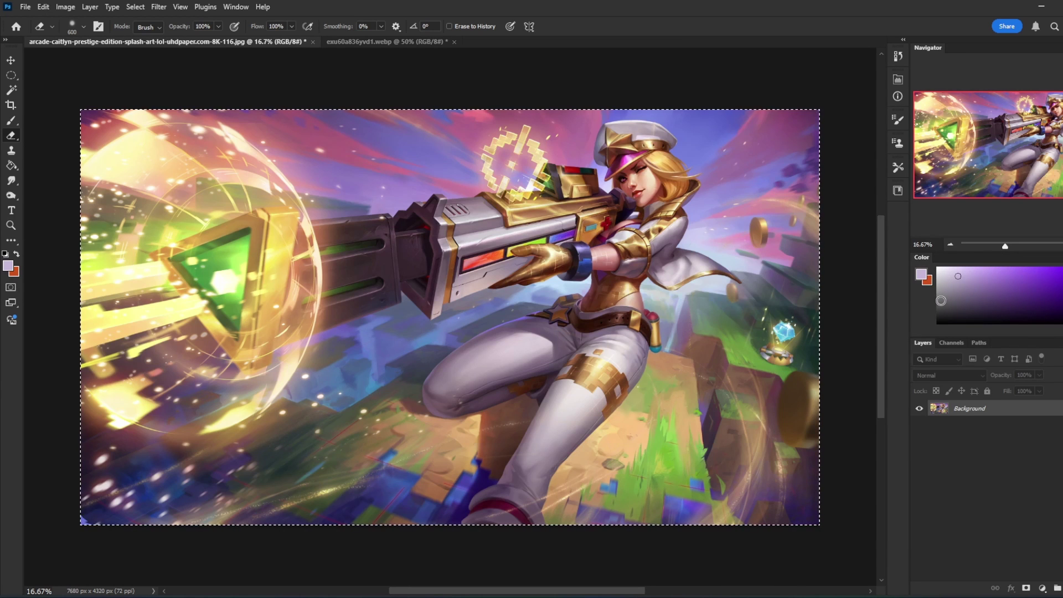
pyautogui.click(898, 56)
pyautogui.moveTo(882, 509); pyautogui.dragTo(886, 61)
pyautogui.click(829, 63)
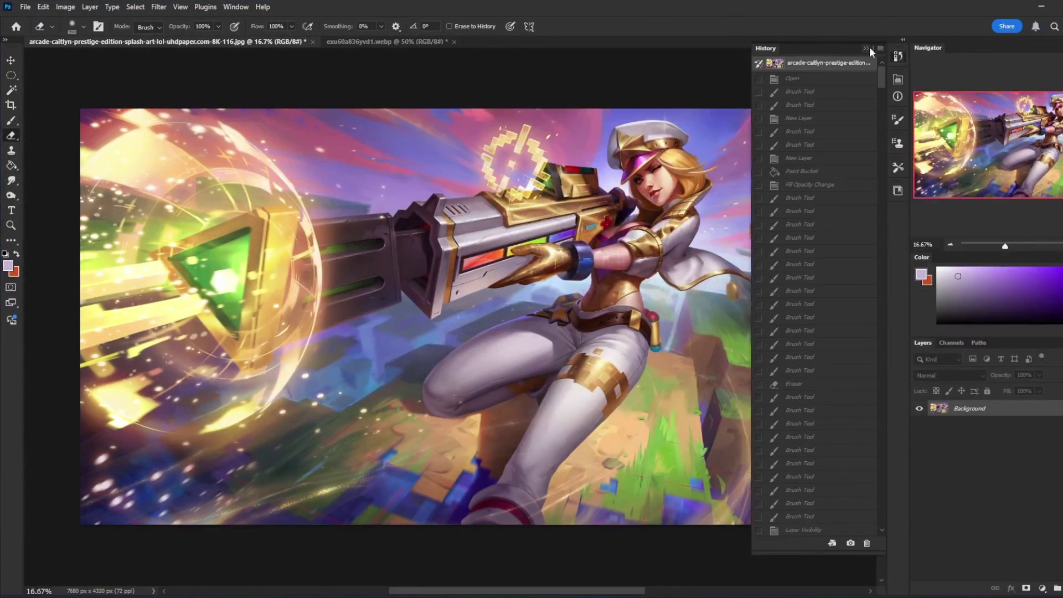
pyautogui.click(868, 48)
pyautogui.hotkey('ctrl', 'z')
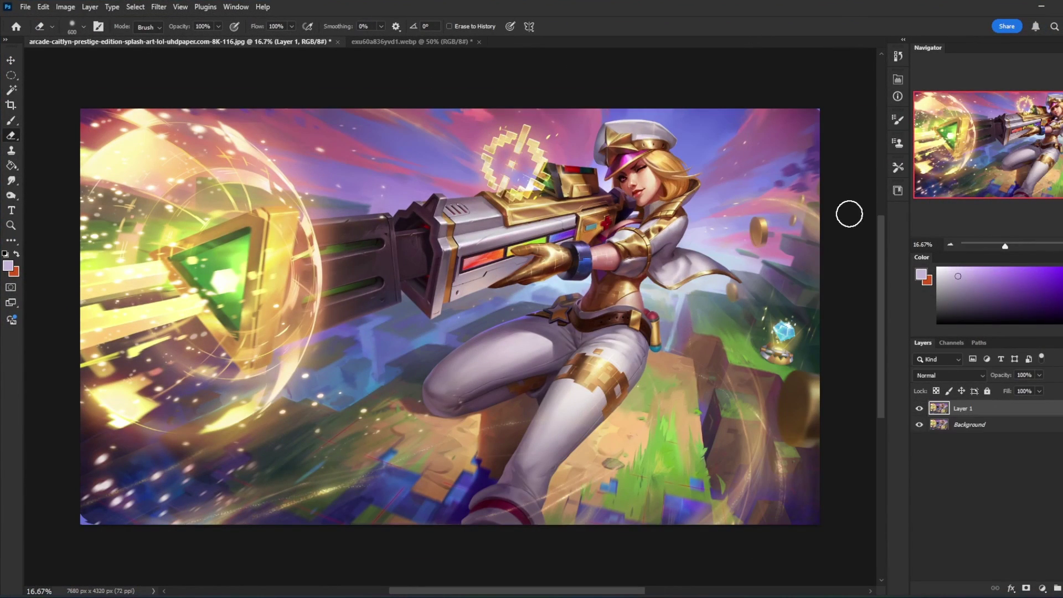
# - Compare the edited figure on Layer 1 with the original Background by toggling Layer 1's visibility
pyautogui.hotkey('ctrl', '-')
pyautogui.hotkey('ctrl', '+')
pyautogui.hotkey('ctrl', '+')
pyautogui.moveTo(807, 243); pyautogui.dragTo(544, 322)
pyautogui.click(920, 410)
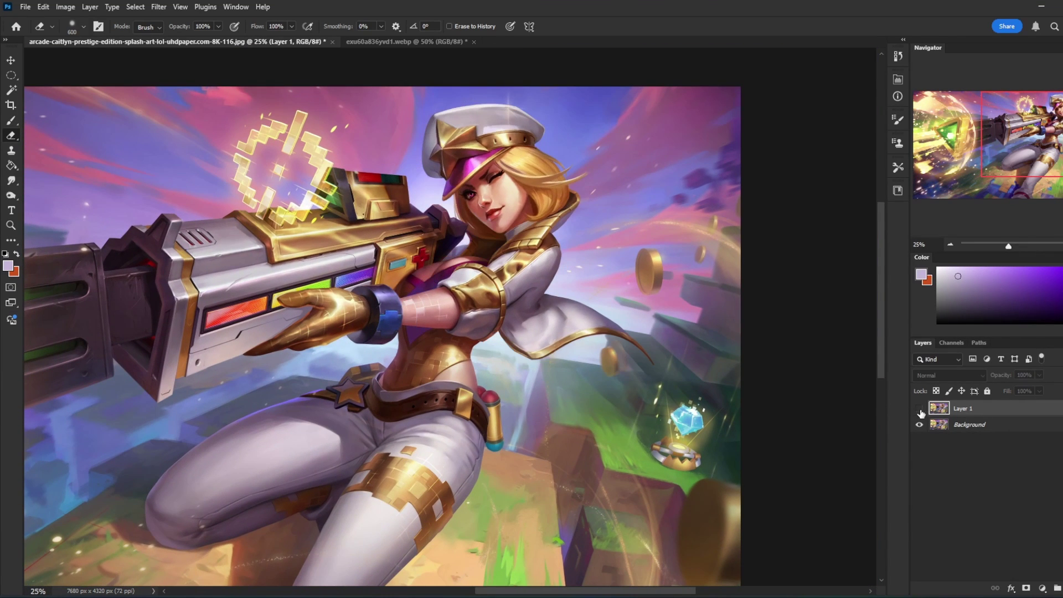
pyautogui.click(920, 410)
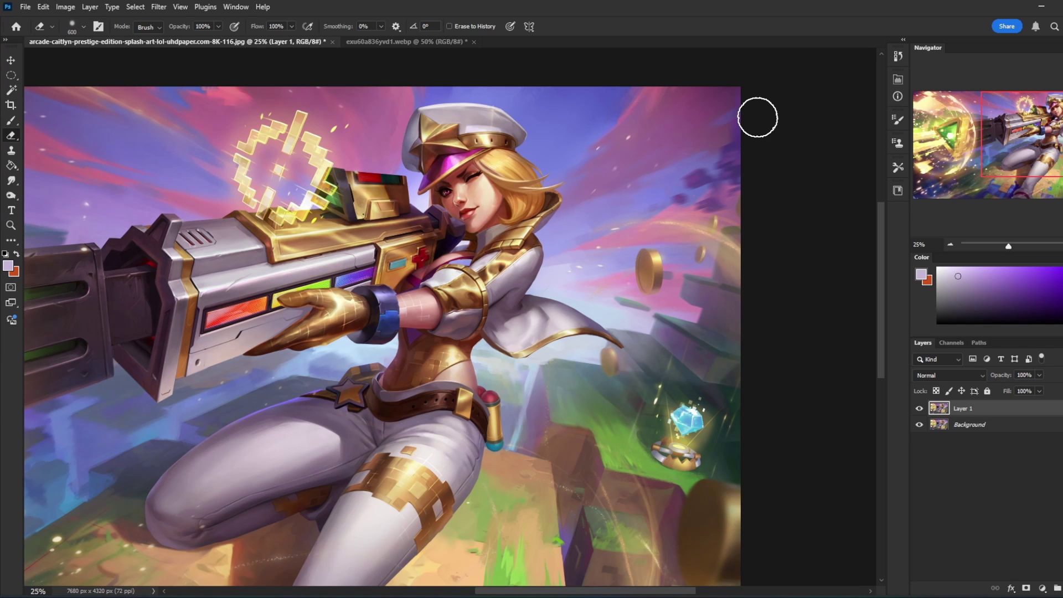
pyautogui.click(922, 410)
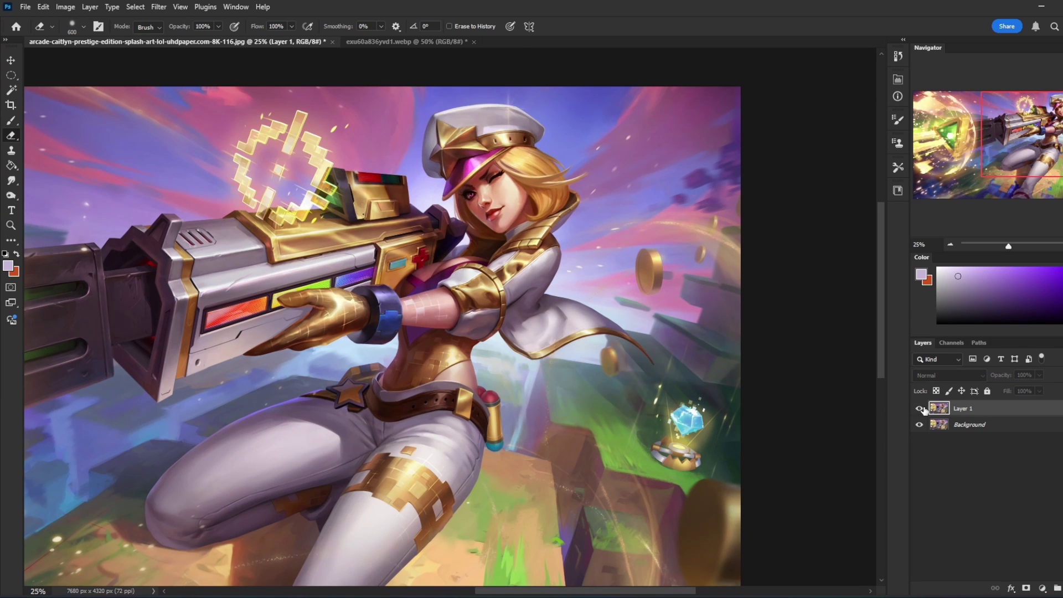
pyautogui.click(920, 410)
pyautogui.click(920, 410)
pyautogui.click(920, 410)
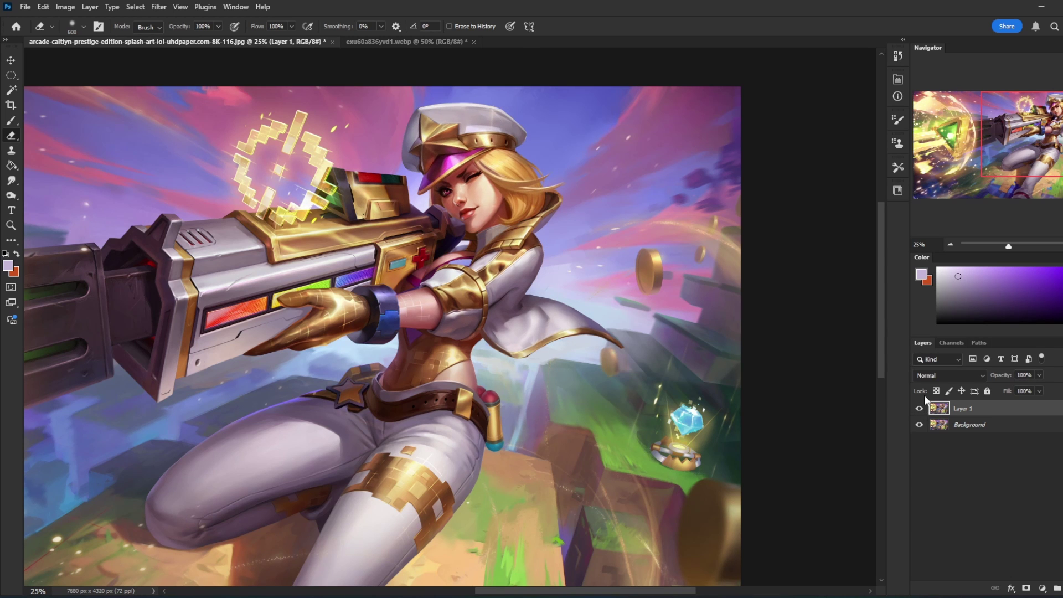
# - Switch to PortraitStudio, examine the posed mannequin holding the gun, and return to the painting in Photoshop
pyautogui.hotkey('alt', 'Tab')
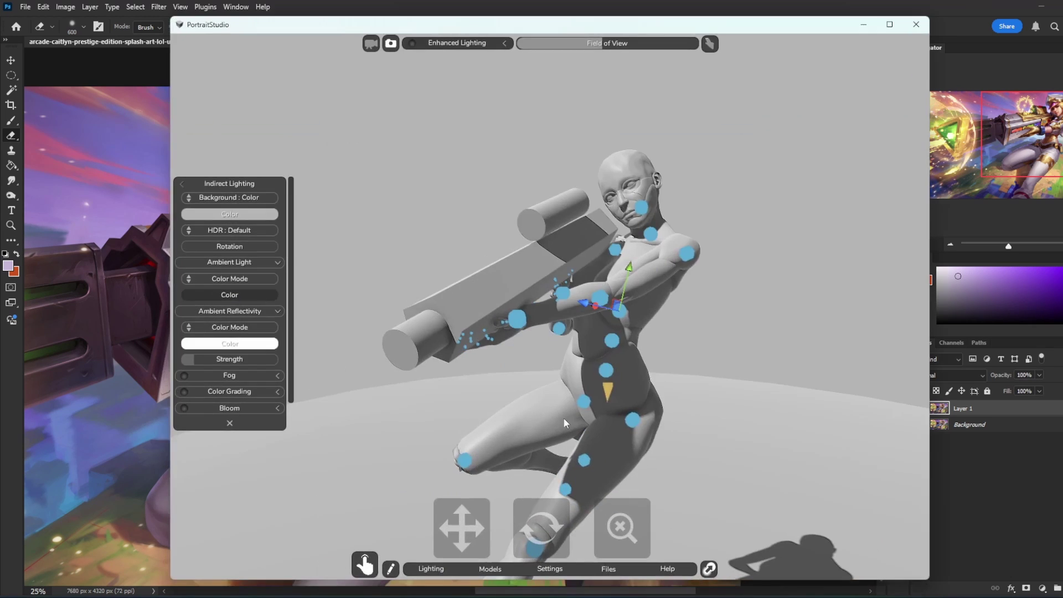
pyautogui.moveTo(594, 308); pyautogui.dragTo(655, 315)
pyautogui.click(786, 4)
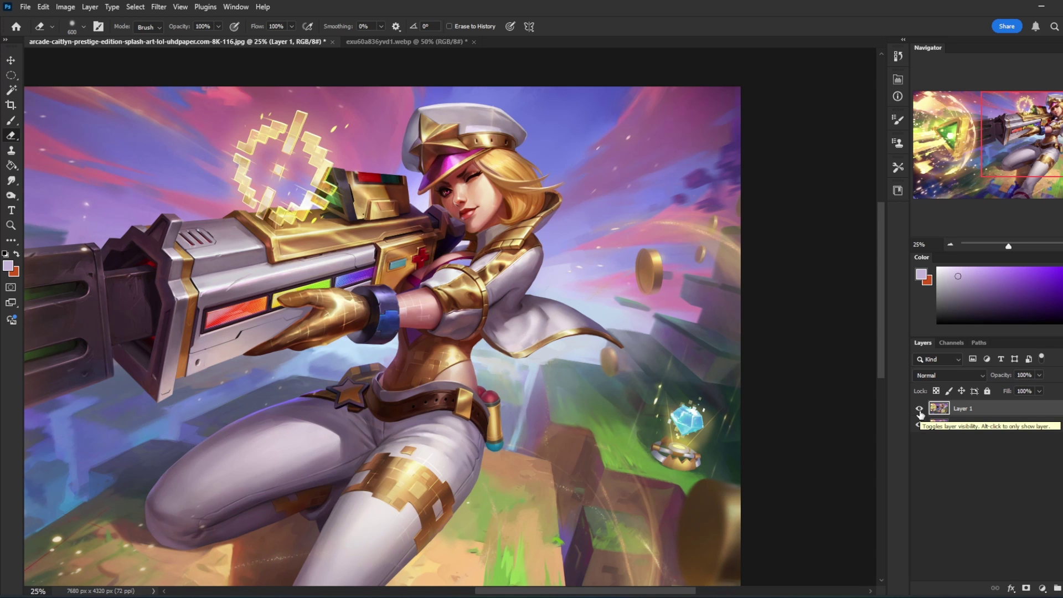
# - Add a new layer above Layer 1 and set up the Brush tool at size 80 for annotating
pyautogui.hotkey('ctrl', '-')
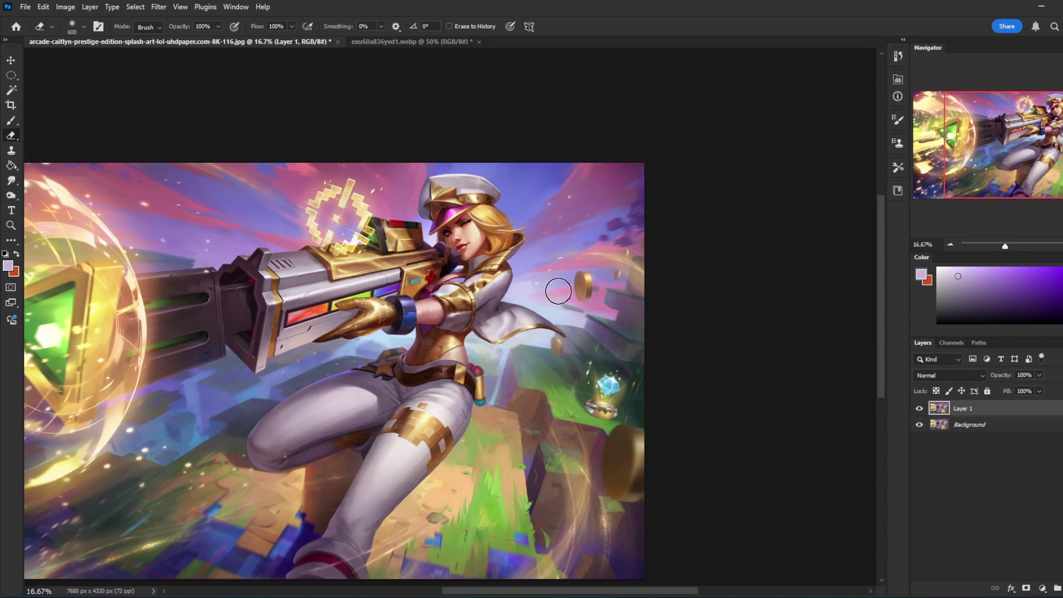
pyautogui.hotkey('ctrl', '+')
pyautogui.moveTo(618, 250); pyautogui.dragTo(678, 276)
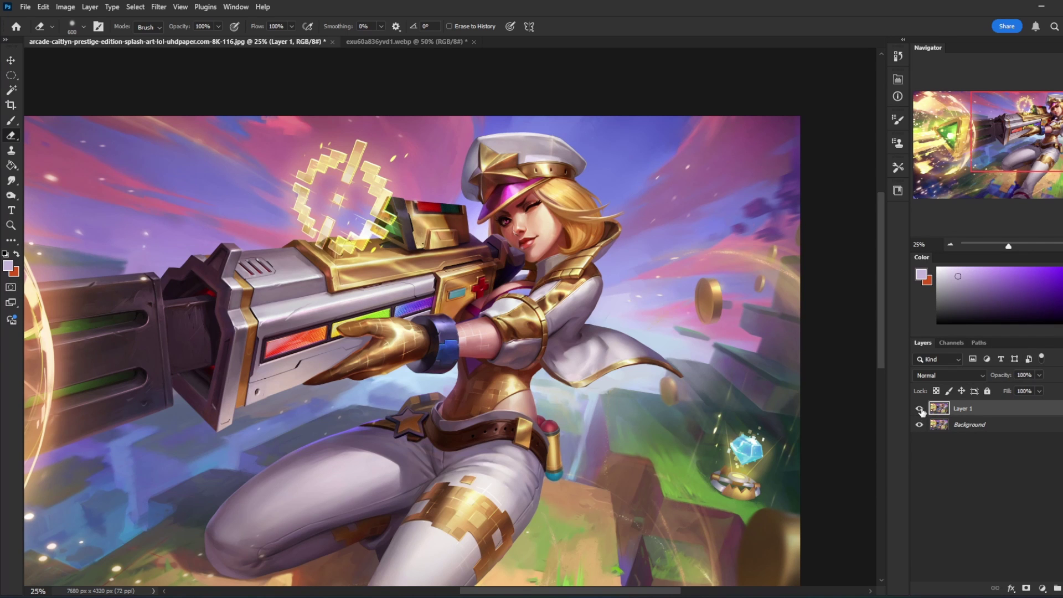
pyautogui.hotkey('ctrl', 'shift', 'alt', 'n')
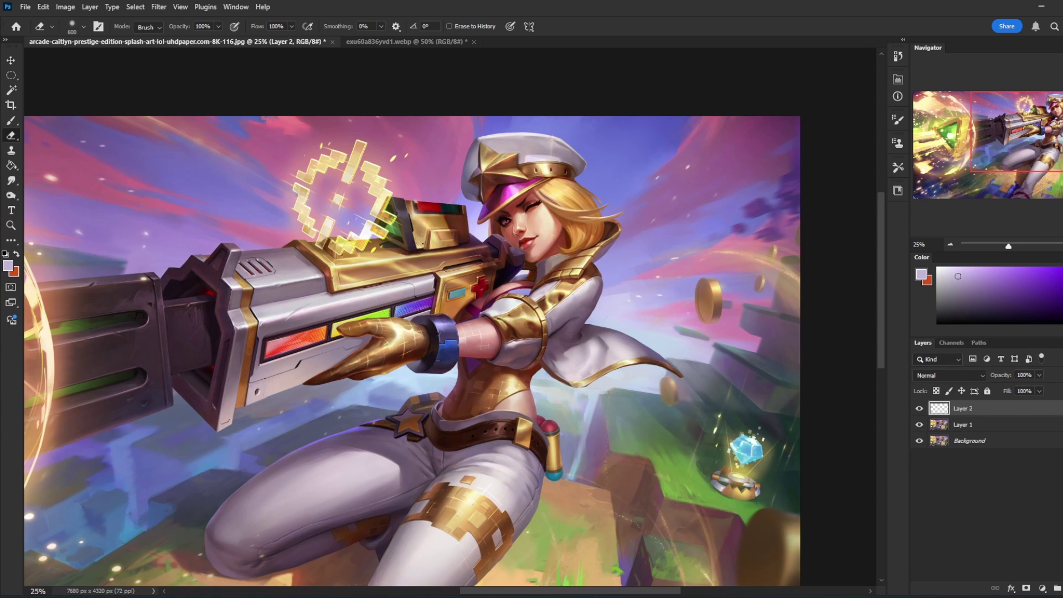
pyautogui.moveTo(1062, 282); pyautogui.dragTo(1062, 269)
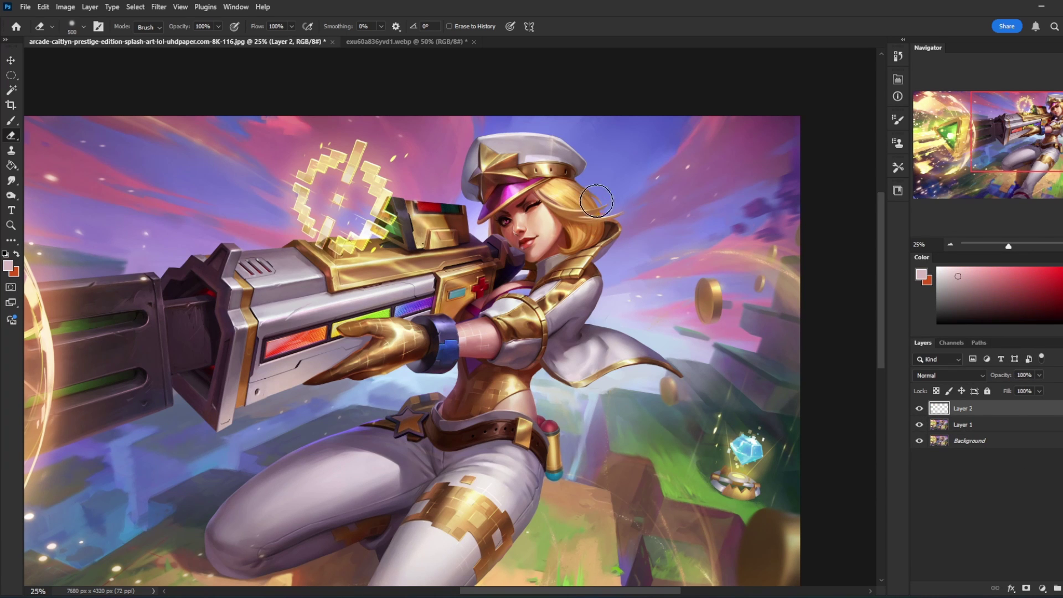
pyautogui.doubleClick(666, 126)
pyautogui.press('[')
pyautogui.press('[')
pyautogui.press('[')
pyautogui.press('[')
pyautogui.press('[')
pyautogui.press('[')
pyautogui.press('[')
pyautogui.press('[')
pyautogui.press('[')
pyautogui.press('[')
pyautogui.press('[')
pyautogui.press('[')
pyautogui.press('b')
pyautogui.moveTo(650, 127)
pyautogui.mouseDown()
pyautogui.moveTo(669, 166)
pyautogui.moveTo(647, 288)
pyautogui.mouseUp()
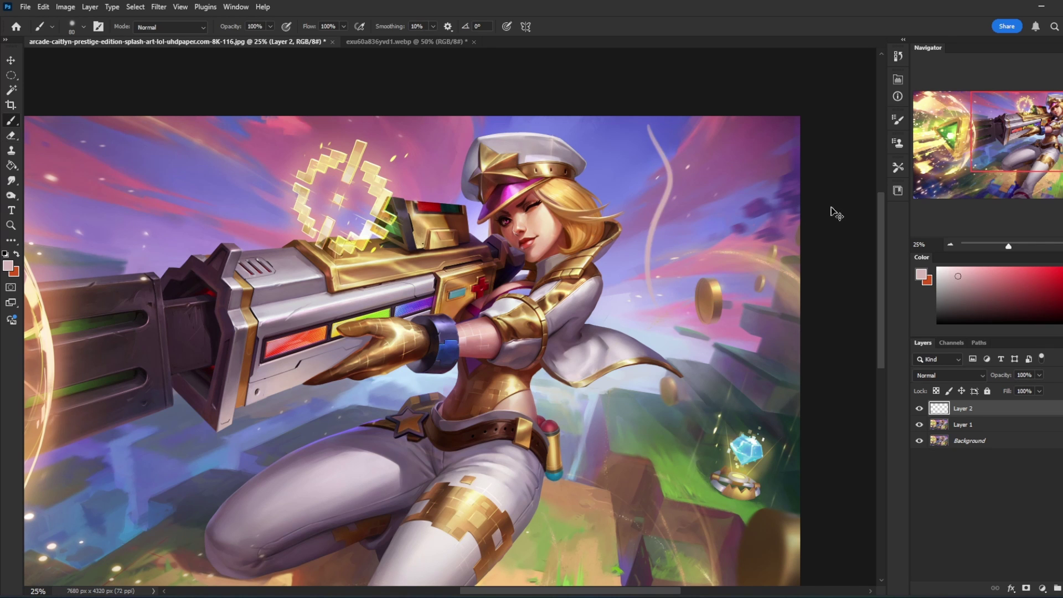
pyautogui.hotkey('ctrl', 'z')
pyautogui.hotkey('ctrl', 'z')
# - Sketch a red front-view torso in the sky beside the character, with curved side contours, centre line, ribcage, navel and collarbones
pyautogui.moveTo(646, 159); pyautogui.dragTo(647, 331)
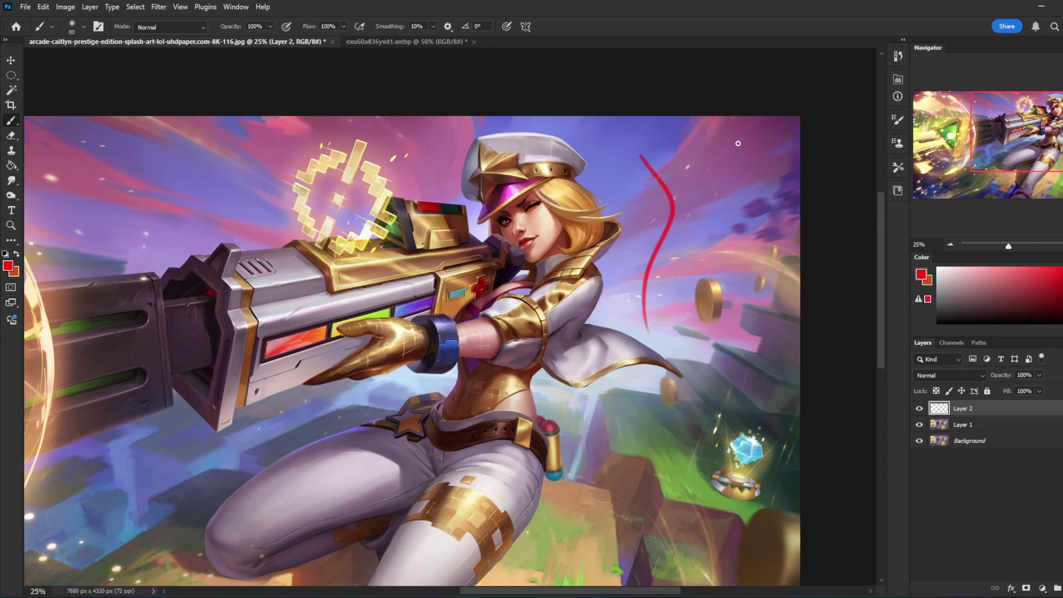
pyautogui.moveTo(738, 143); pyautogui.dragTo(751, 342)
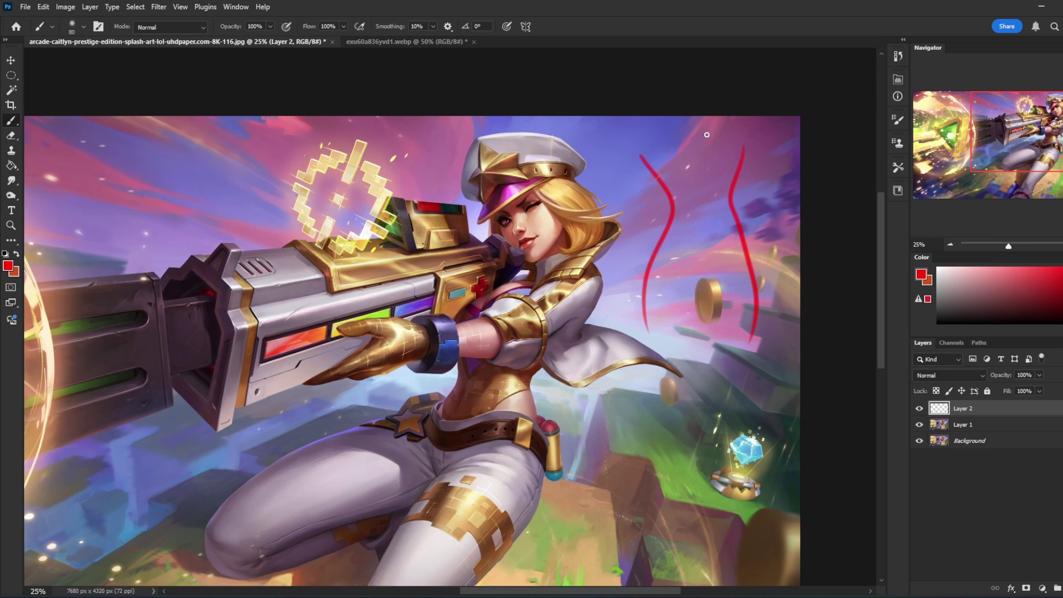
pyautogui.moveTo(702, 127); pyautogui.dragTo(718, 281)
pyautogui.moveTo(717, 234); pyautogui.dragTo(714, 240)
pyautogui.hotkey('ctrl', 'z')
pyautogui.hotkey('ctrl', 'z')
pyautogui.moveTo(718, 225); pyautogui.dragTo(714, 239)
pyautogui.moveTo(715, 173)
pyautogui.mouseDown()
pyautogui.moveTo(699, 211)
pyautogui.moveTo(724, 210)
pyautogui.mouseUp()
pyautogui.moveTo(701, 133); pyautogui.dragTo(718, 199)
pyautogui.moveTo(711, 136)
pyautogui.mouseDown()
pyautogui.moveTo(730, 132)
pyautogui.moveTo(696, 110)
pyautogui.mouseUp()
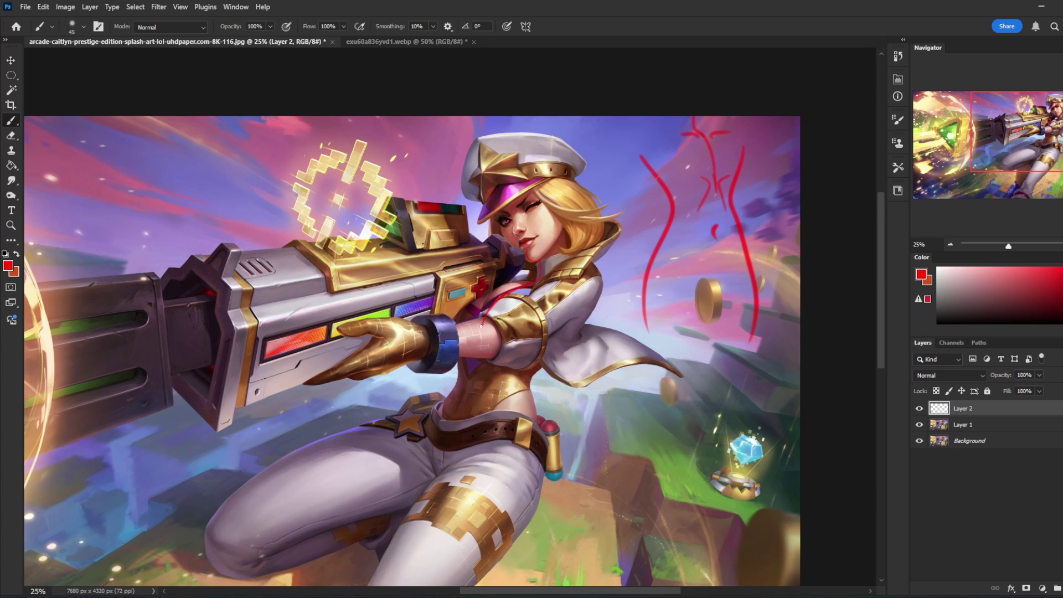
# - Draw a red centre line down the character's torso from chest to crotch and erase the excess strokes near the belt
pyautogui.hotkey('ctrl', 'z')
pyautogui.moveTo(524, 287); pyautogui.dragTo(488, 314)
pyautogui.hotkey('ctrl', 'z')
pyautogui.hotkey('ctrl', 'z')
pyautogui.moveTo(450, 438); pyautogui.dragTo(447, 460)
pyautogui.press('e')
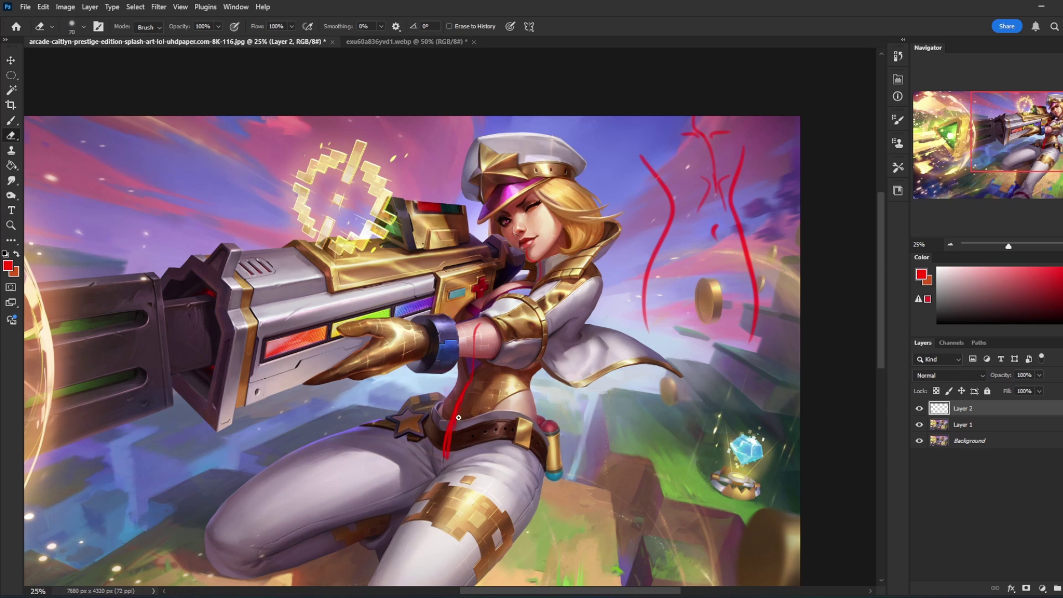
pyautogui.moveTo(459, 418); pyautogui.dragTo(451, 449)
pyautogui.press('b')
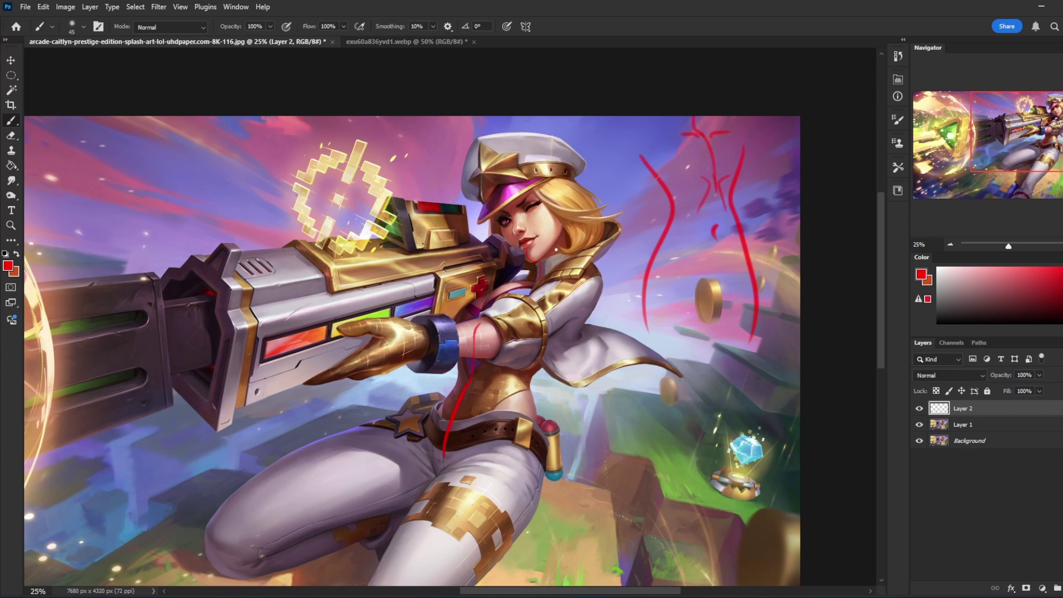
# - Hide Layer 1 and mark the original figure's chest and shoulder areas with red strokes on Layer 2
pyautogui.click(920, 425)
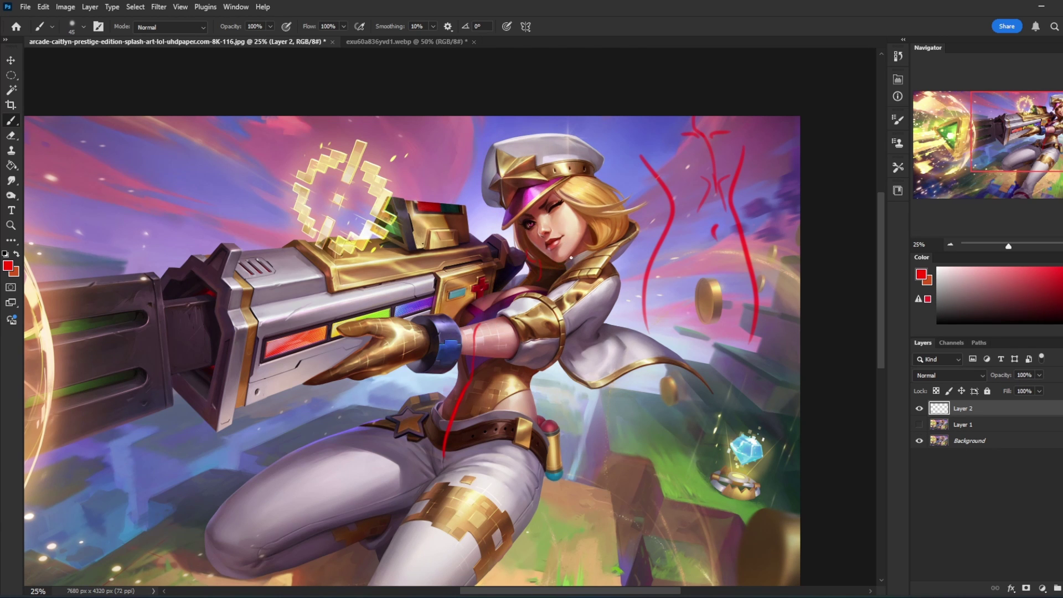
pyautogui.moveTo(555, 290); pyautogui.dragTo(488, 313)
pyautogui.moveTo(610, 275)
pyautogui.mouseDown()
pyautogui.moveTo(491, 342)
pyautogui.moveTo(605, 310)
pyautogui.moveTo(527, 319)
pyautogui.moveTo(513, 328)
pyautogui.moveTo(707, 309)
pyautogui.moveTo(689, 301)
pyautogui.moveTo(623, 342)
pyautogui.mouseUp()
# - Hide the red sketch on Layer 2 and examine the original painting as a small thumbnail and at 25%
pyautogui.click(920, 408)
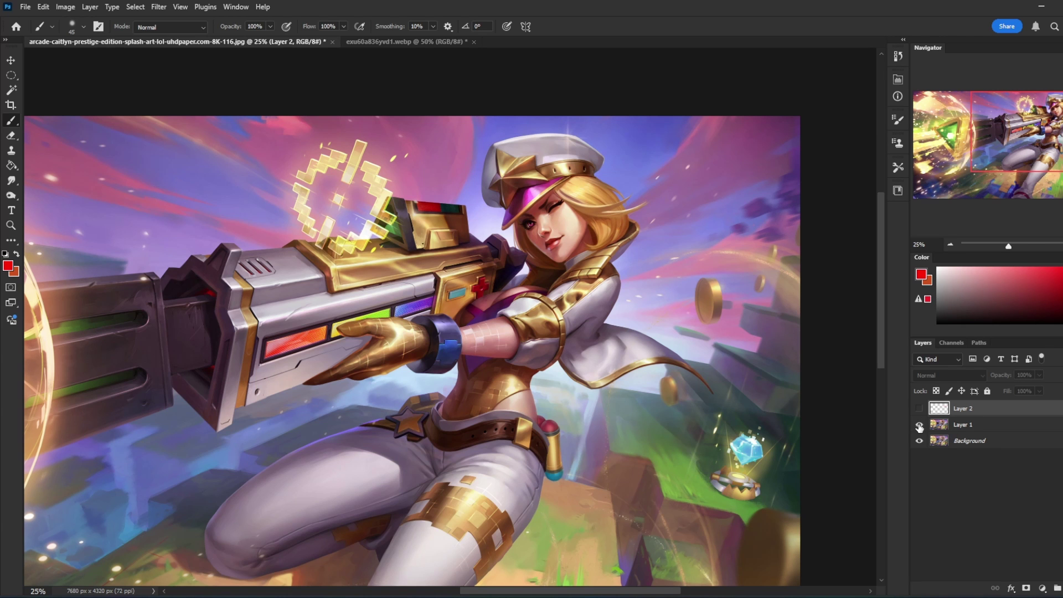
pyautogui.click(918, 424)
pyautogui.hotkey('ctrl', '-')
pyautogui.hotkey('ctrl', '-')
pyautogui.hotkey('ctrl', '-')
pyautogui.hotkey('ctrl', '-')
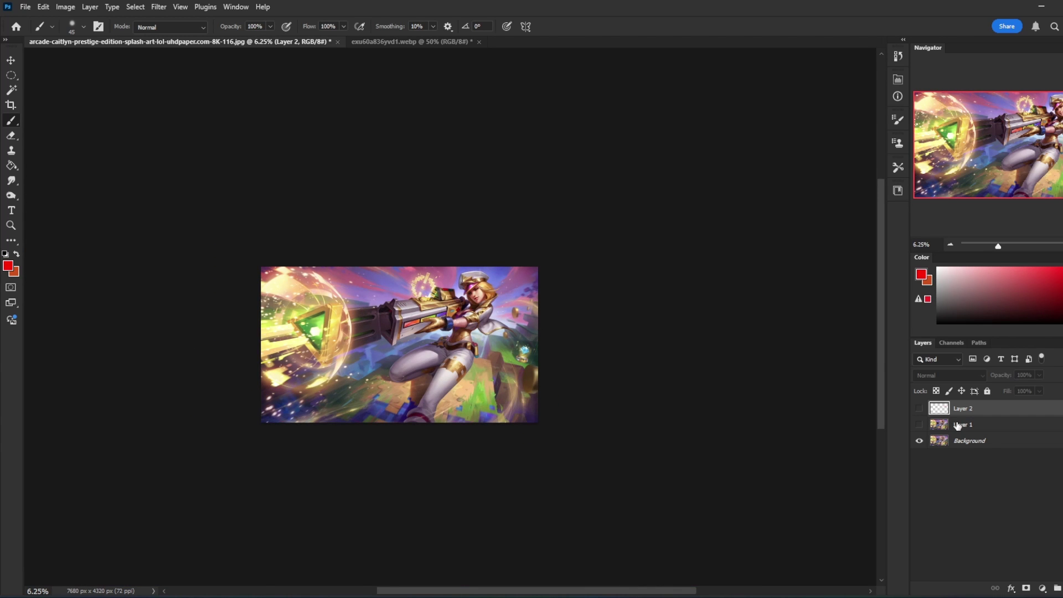
pyautogui.hotkey('ctrl', '+')
pyautogui.hotkey('ctrl', '+')
pyautogui.hotkey('ctrl', '+')
pyautogui.hotkey('ctrl', '+')
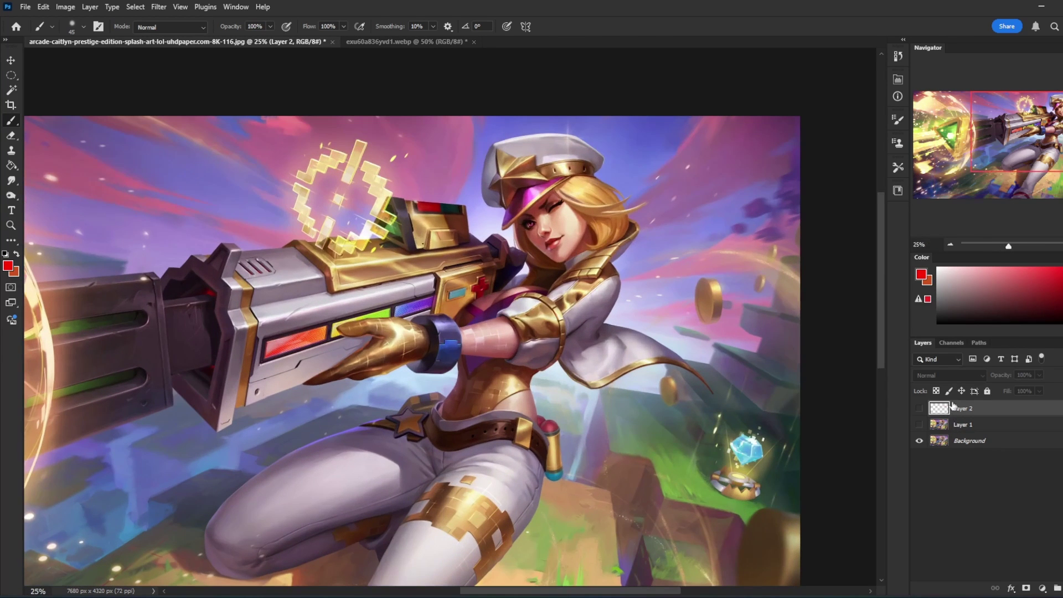
# - Select Layer 1 and inspect the original figure's jacket folds, face and hair up close
pyautogui.click(991, 427)
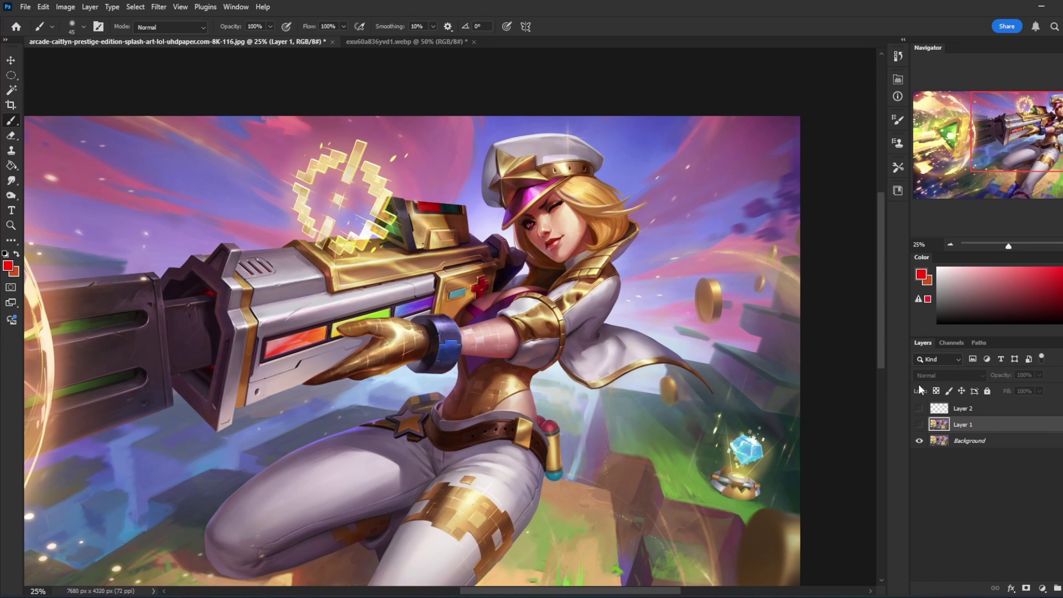
pyautogui.press('z')
pyautogui.moveTo(632, 317); pyautogui.dragTo(606, 280)
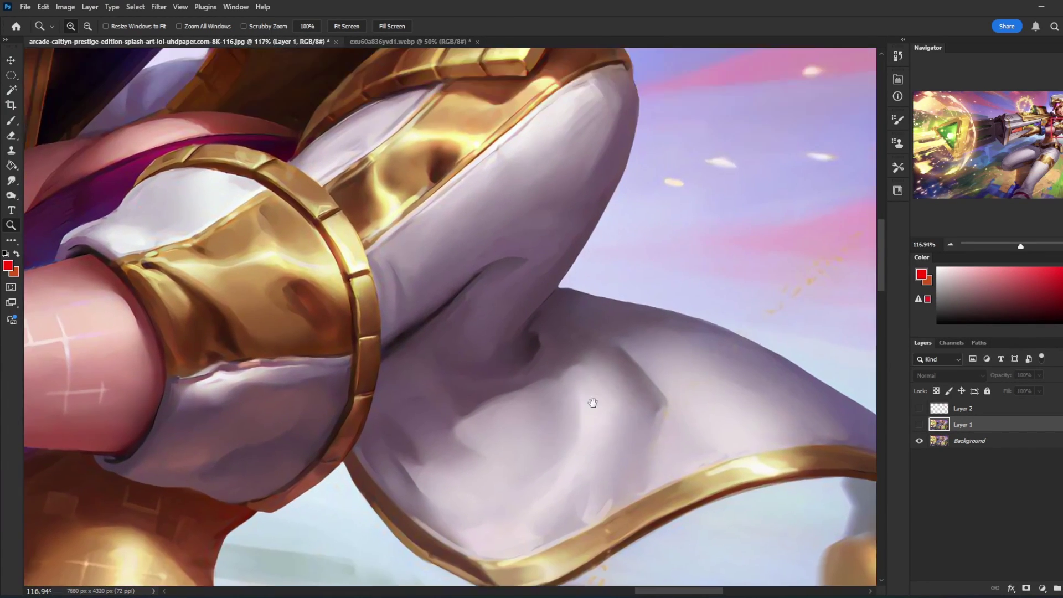
pyautogui.moveTo(594, 403); pyautogui.dragTo(594, 463)
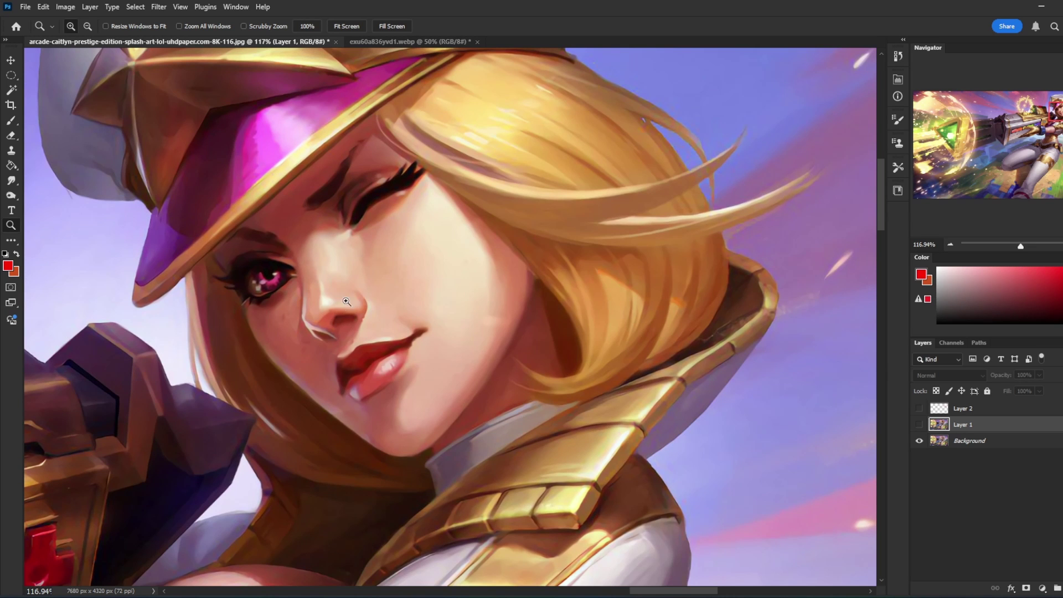
pyautogui.moveTo(408, 312); pyautogui.dragTo(561, 227)
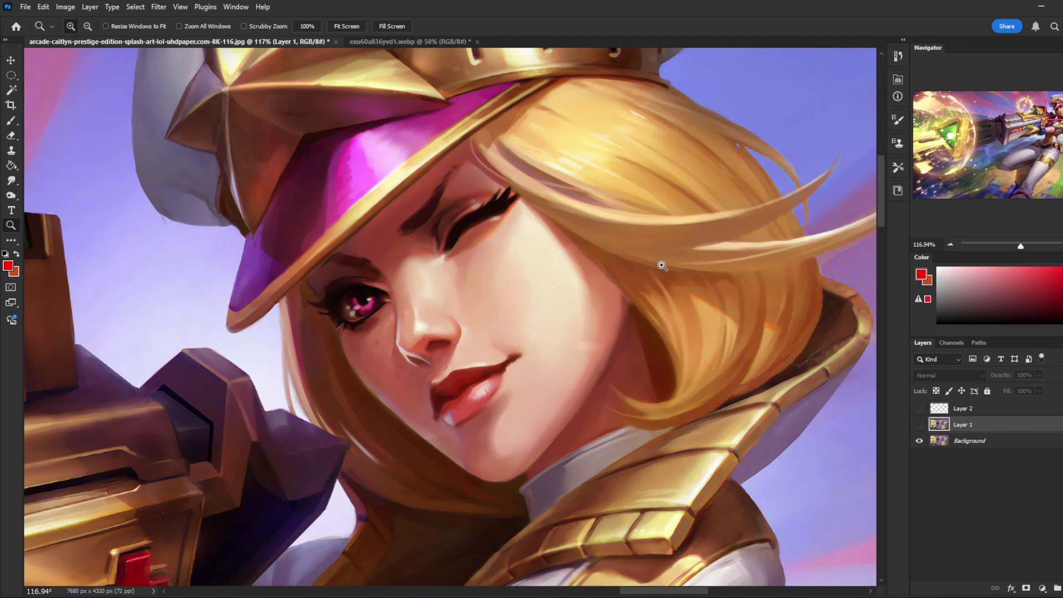
pyautogui.scroll(-10, 661, 265)
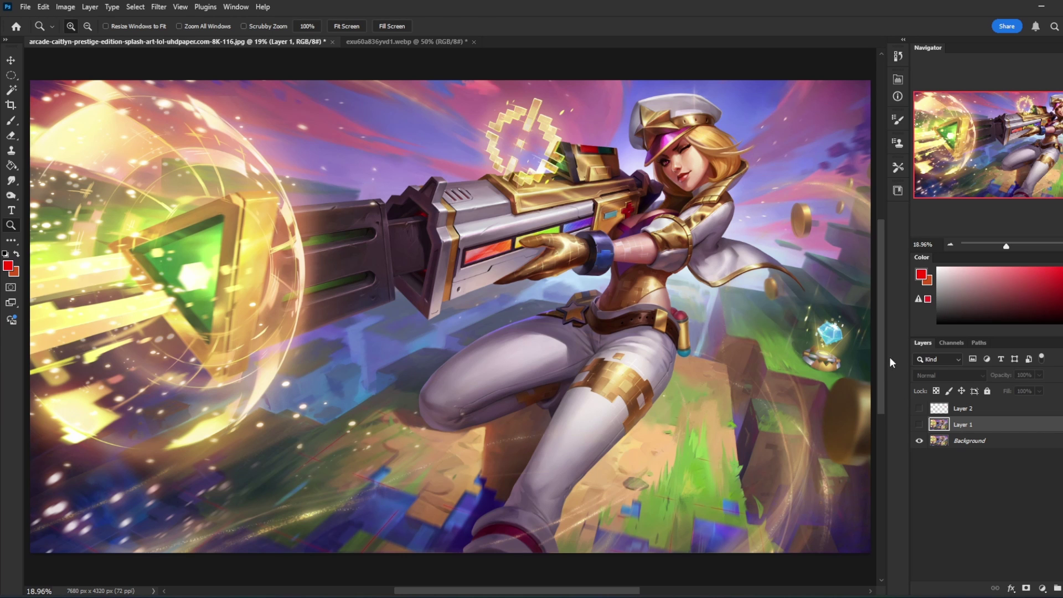
# - Show Layer 1 and examine the edited figure at 12.5% and 33.33% magnification
pyautogui.click(920, 426)
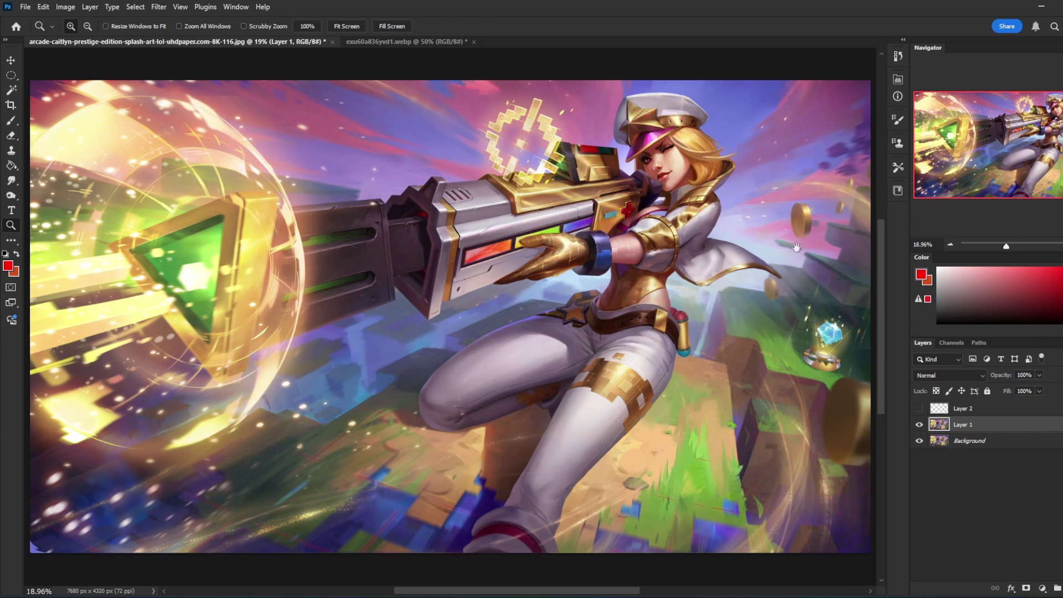
pyautogui.moveTo(940, 163); pyautogui.dragTo(973, 147)
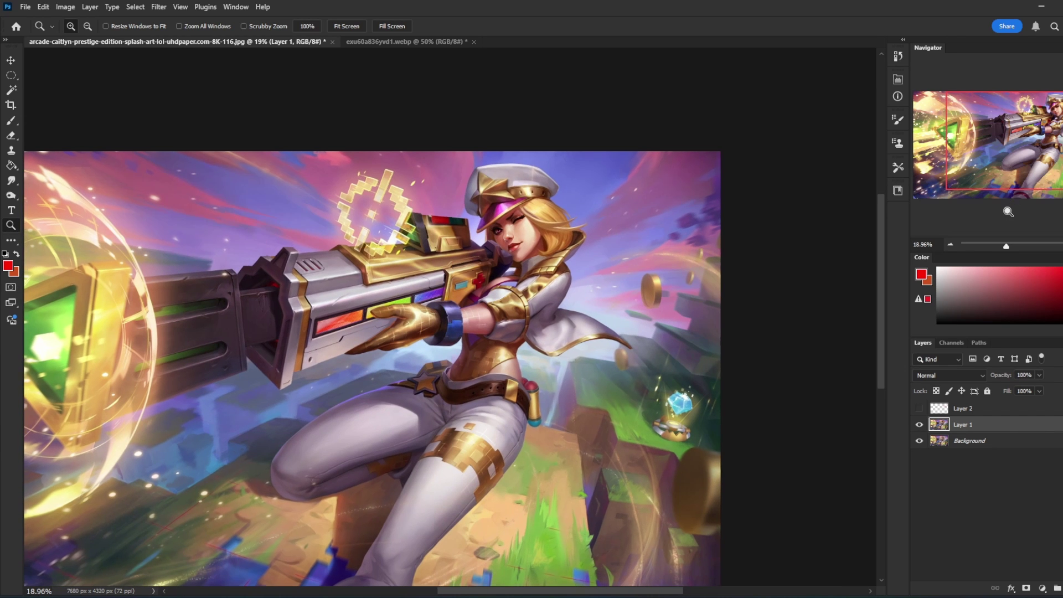
pyautogui.keyDown('alt'); pyautogui.click(563, 280); pyautogui.keyUp('alt')
pyautogui.keyDown('alt'); pyautogui.click(620, 348); pyautogui.keyUp('alt')
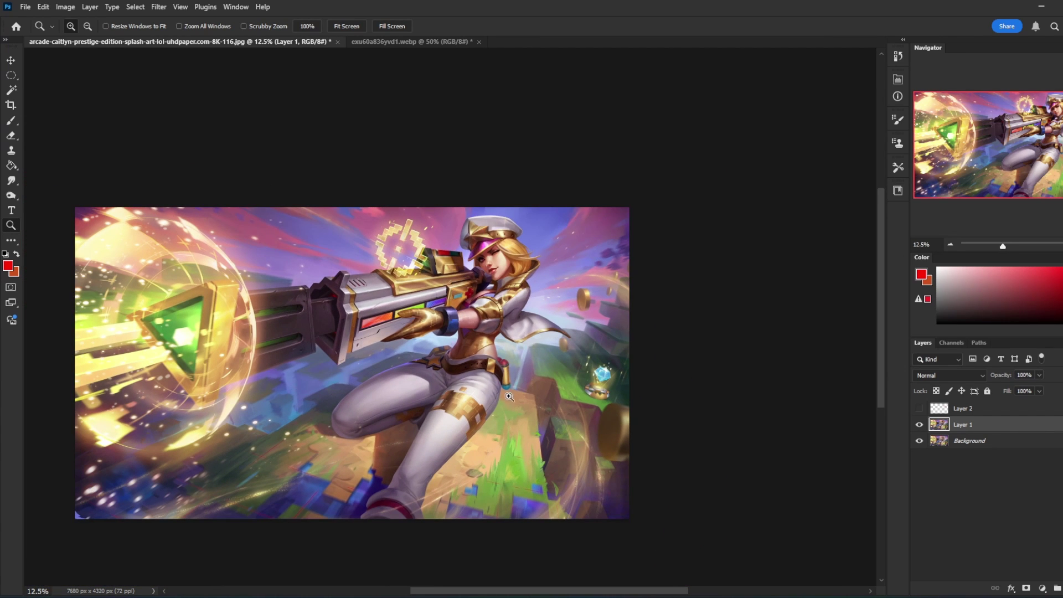
pyautogui.hotkey('ctrl', '+')
pyautogui.hotkey('ctrl', '+')
pyautogui.hotkey('ctrl', '+')
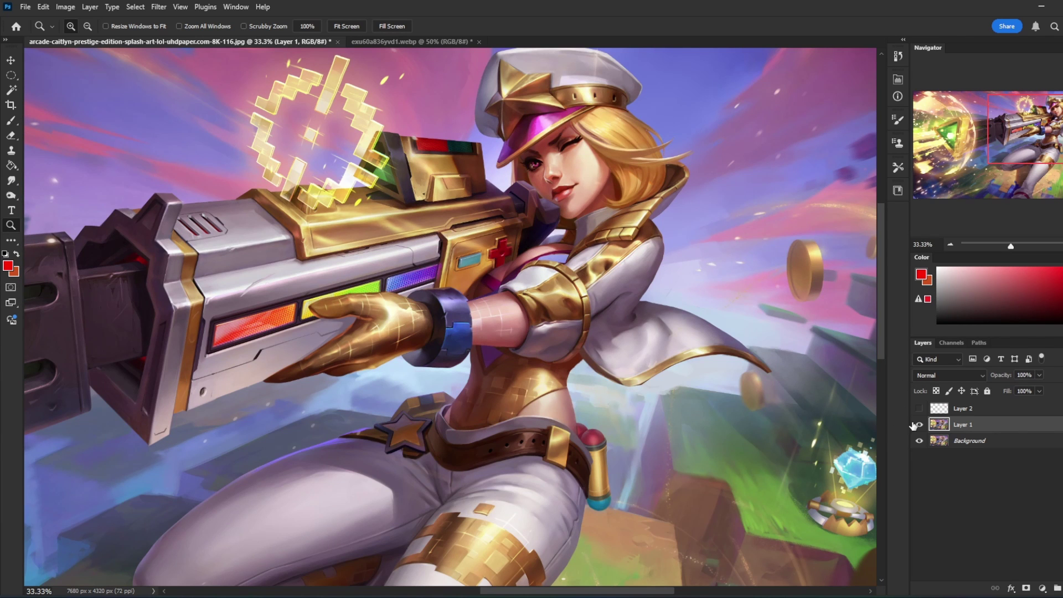
# - Hide Layer 1 to view the original figure up close and at 16.67%, and show Layer 1 again
pyautogui.click(920, 425)
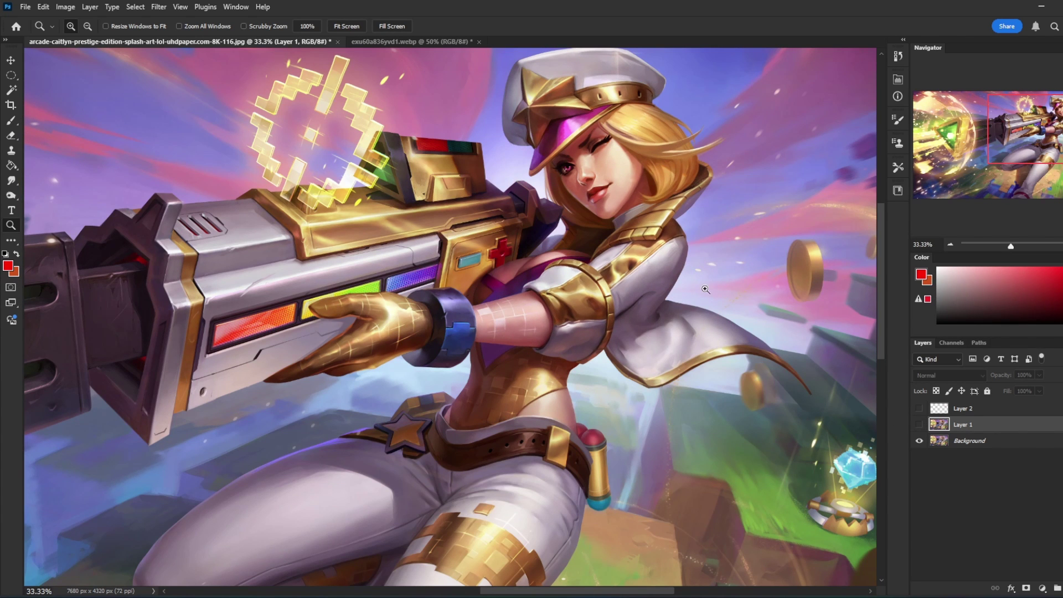
pyautogui.hotkey('ctrl', '-')
pyautogui.hotkey('ctrl', '-')
pyautogui.hotkey('ctrl', '-')
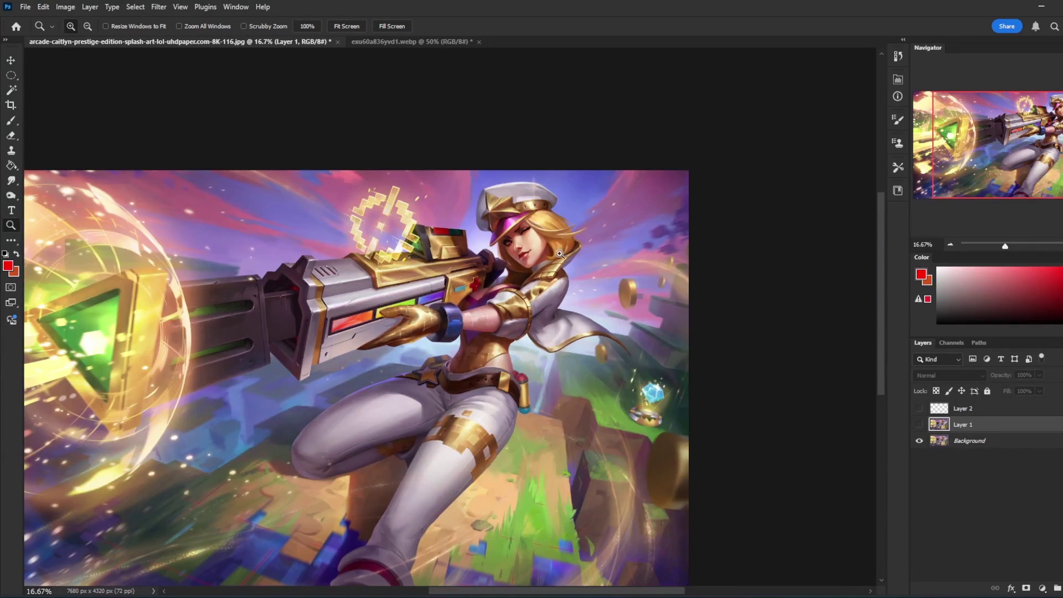
pyautogui.click(920, 425)
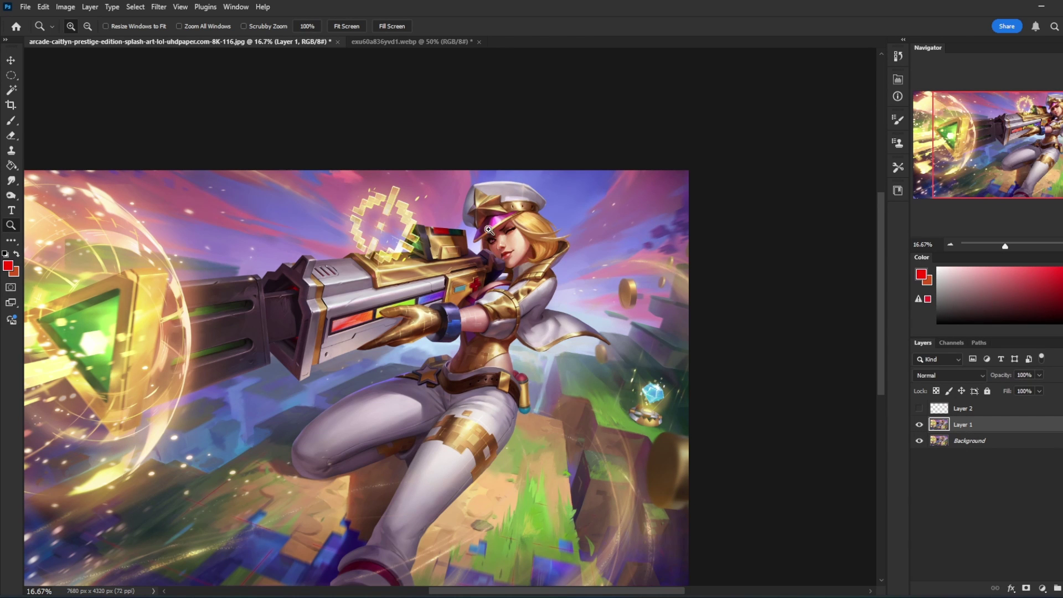
# - Compare the edited and original upper body at about 33% by toggling Layer 1's visibility
pyautogui.click(633, 443)
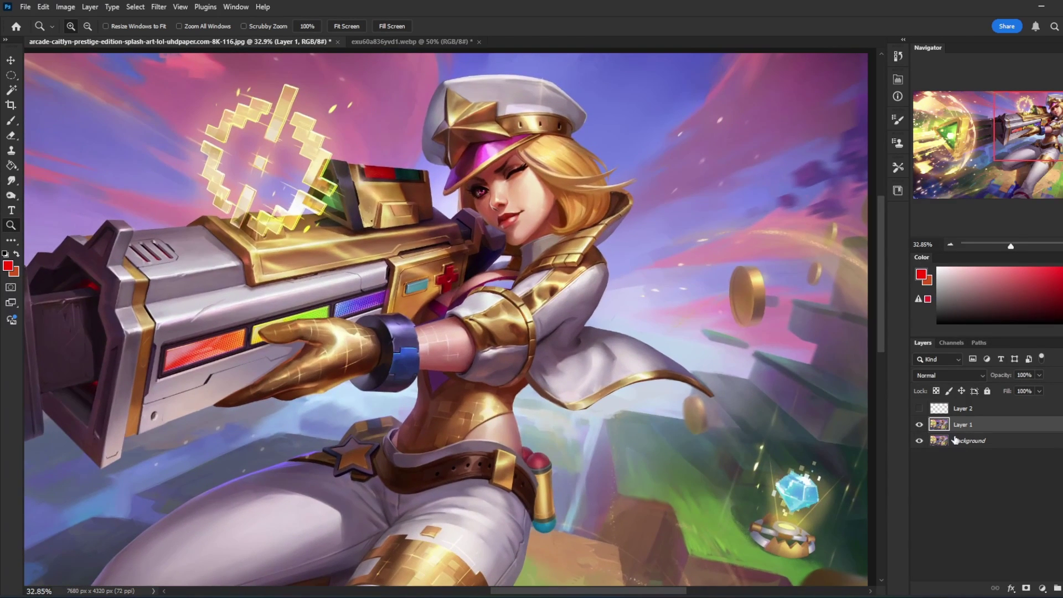
pyautogui.click(919, 425)
pyautogui.click(919, 425)
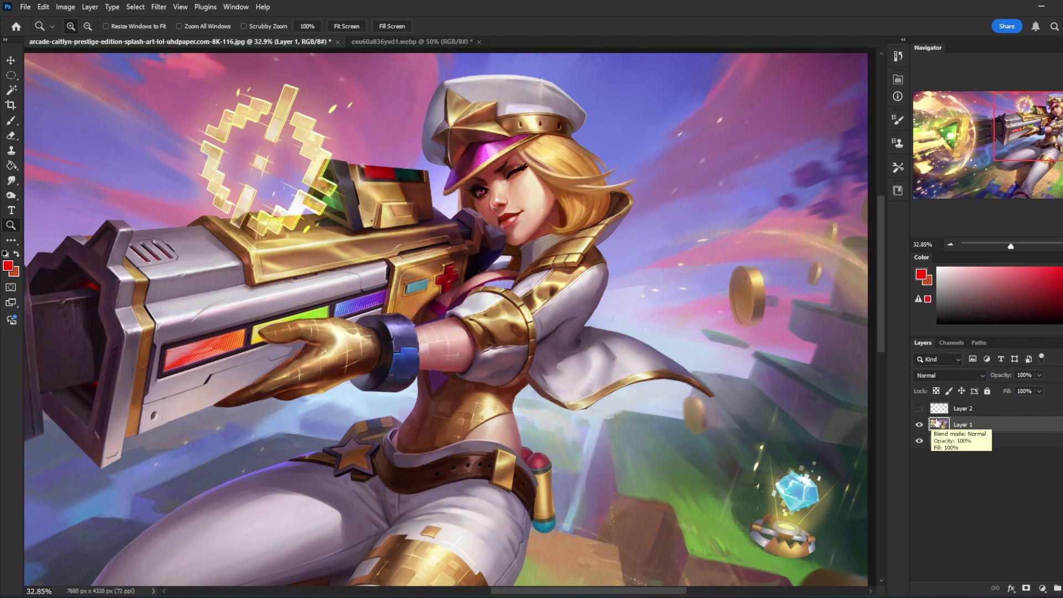
pyautogui.click(918, 426)
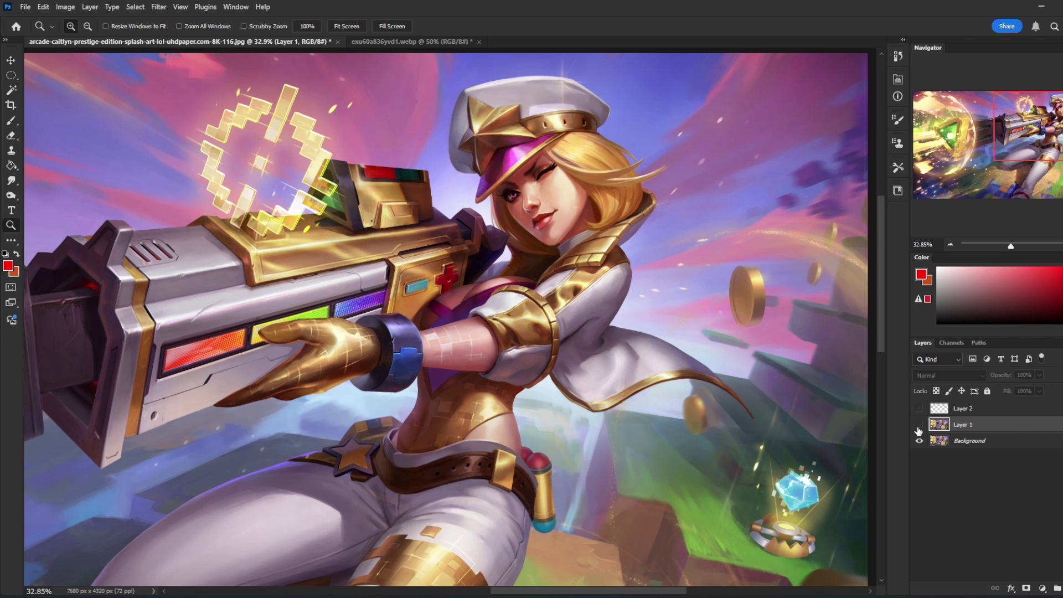
pyautogui.click(919, 426)
# - With Layer 1 hidden, add two empty layers, Layer 3 and Layer 4, directly above the Background
pyautogui.hotkey('ctrl', '-')
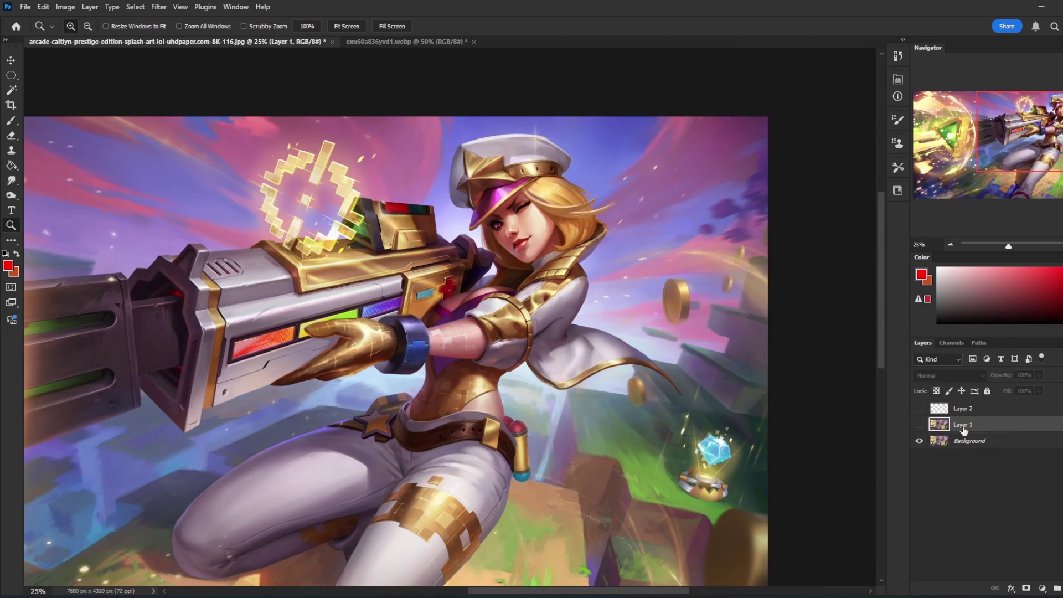
pyautogui.click(1000, 441)
pyautogui.click(1062, 589)
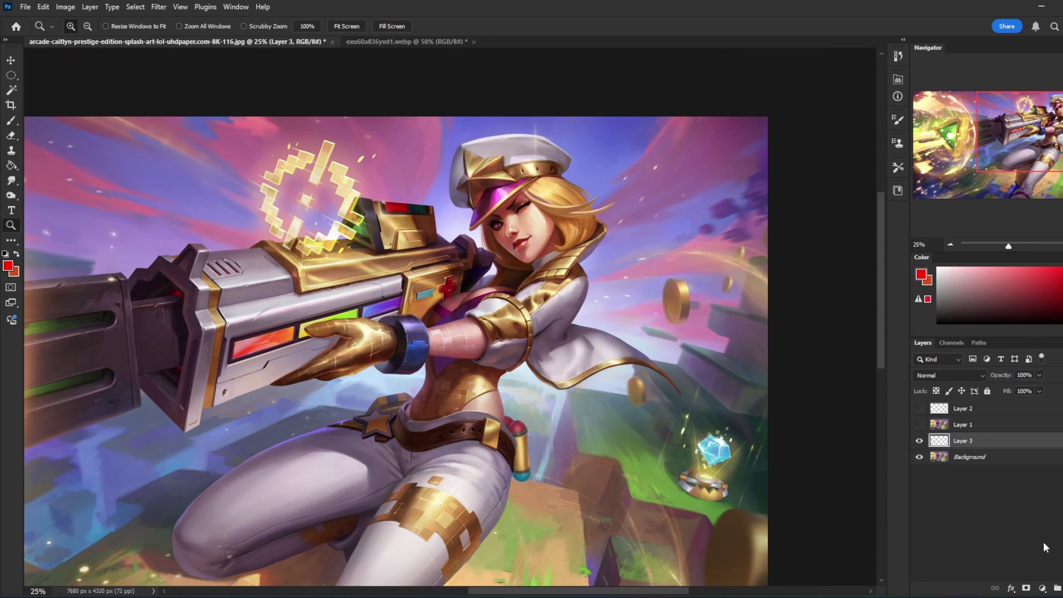
pyautogui.press('b')
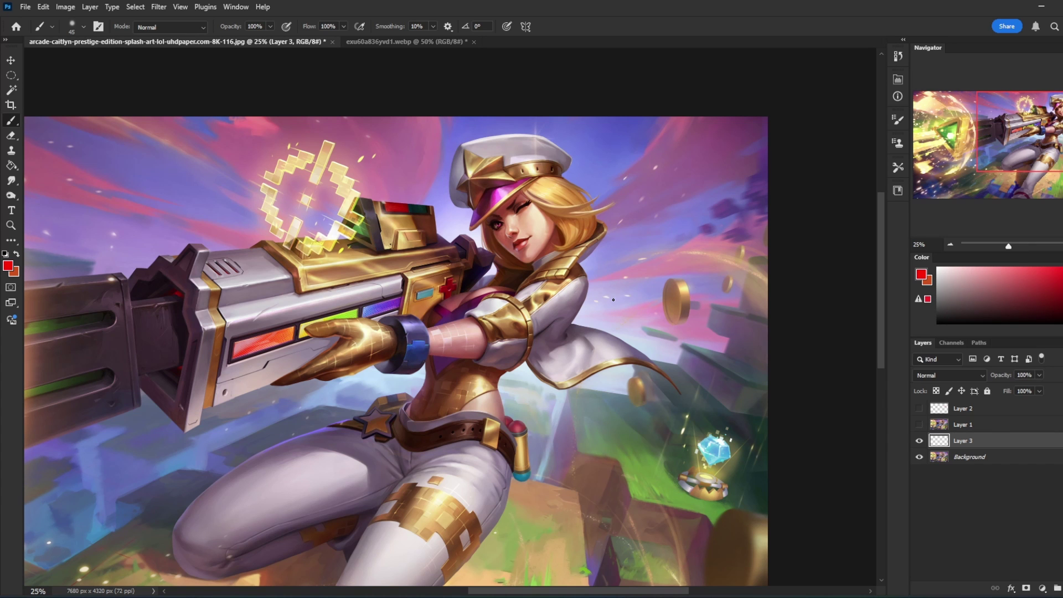
pyautogui.click(991, 457)
pyautogui.click(1060, 589)
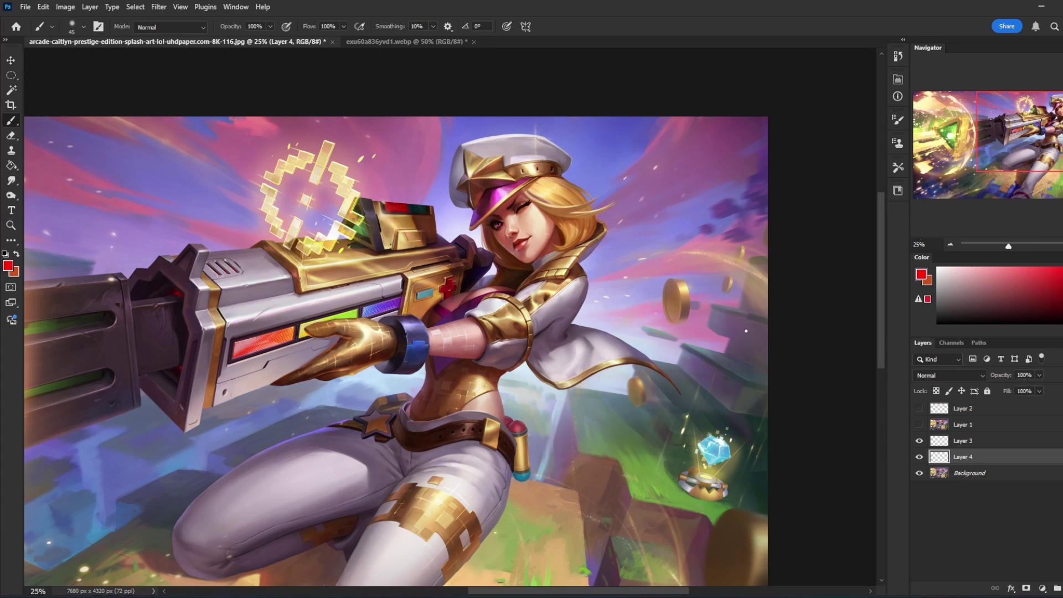
# - Flood Layer 4 with light lavender sampled from the sky and lower its Fill to 50%
pyautogui.press('g')
pyautogui.keyDown('alt'); pyautogui.click(605, 313); pyautogui.keyUp('alt')
pyautogui.click(605, 314)
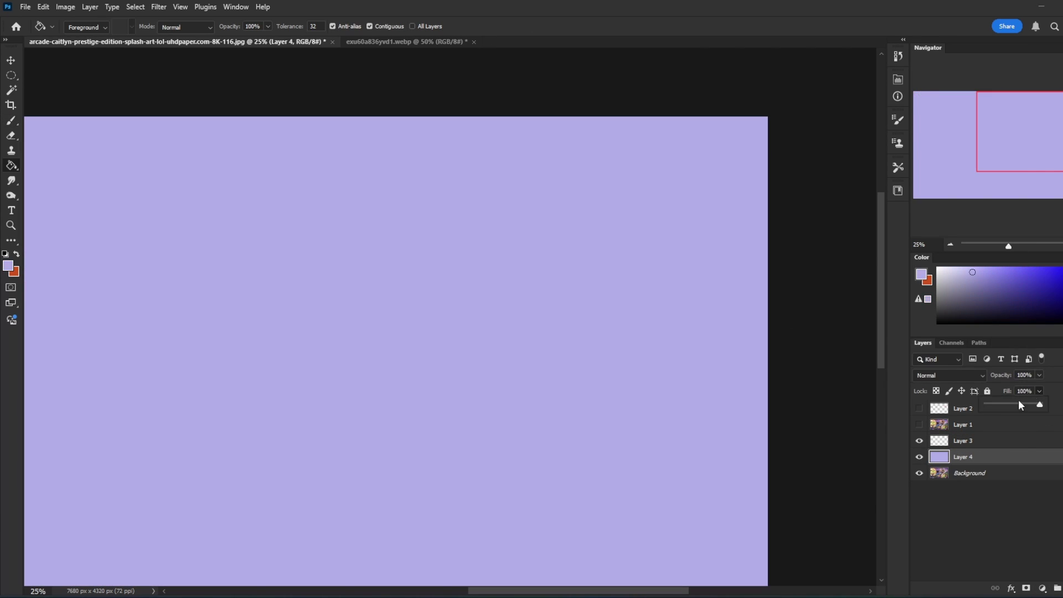
pyautogui.moveTo(1019, 401)
pyautogui.mouseDown()
pyautogui.moveTo(1029, 404)
pyautogui.moveTo(1009, 402)
pyautogui.mouseUp()
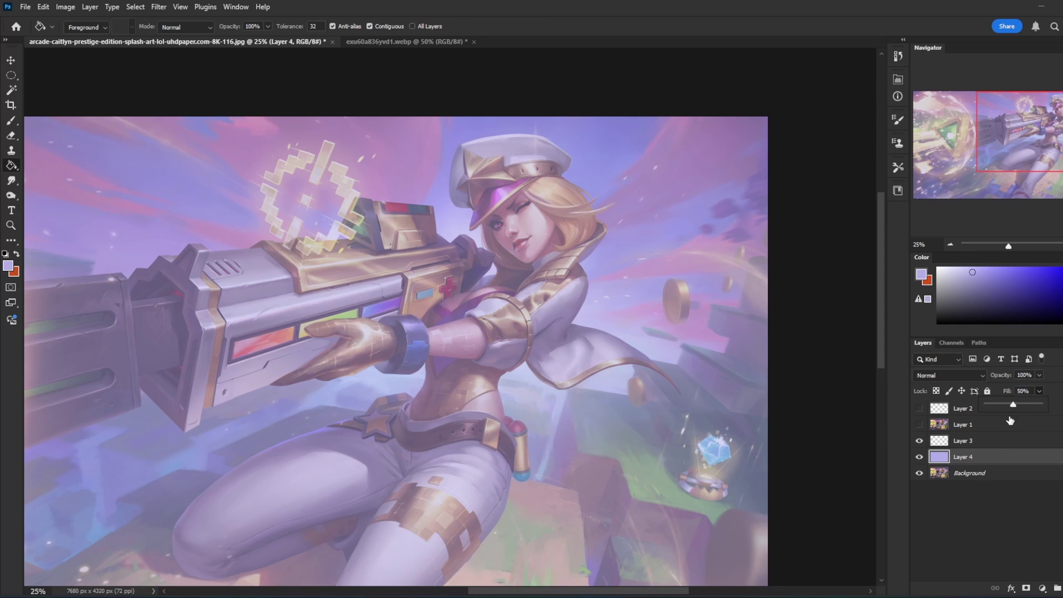
# - Select Layer 3, choose bright red, and brush a diagonal and a curved stroke over the figure's shoulder and upper arm
pyautogui.click(989, 441)
pyautogui.press('b')
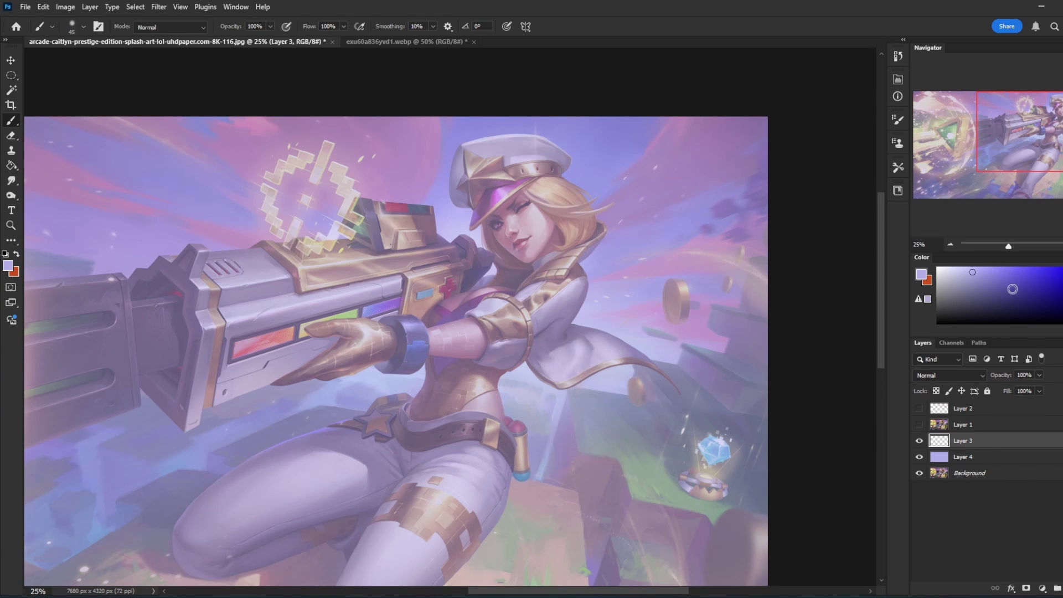
pyautogui.click(1013, 290)
pyautogui.click(1062, 270)
pyautogui.moveTo(576, 262)
pyautogui.mouseDown()
pyautogui.moveTo(588, 286)
pyautogui.moveTo(579, 310)
pyautogui.moveTo(523, 347)
pyautogui.mouseUp()
pyautogui.moveTo(562, 246); pyautogui.dragTo(578, 311)
pyautogui.hotkey('ctrl', 'z')
pyautogui.moveTo(575, 268)
pyautogui.mouseDown()
pyautogui.moveTo(580, 287)
pyautogui.moveTo(561, 349)
pyautogui.mouseUp()
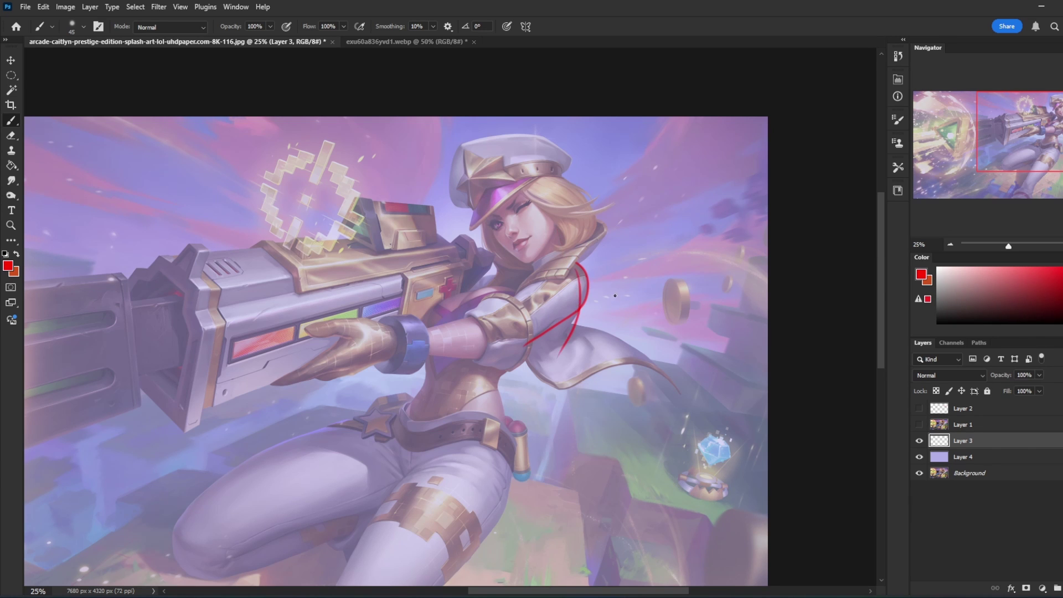
# - Rework the shoulder strokes and draw a long red S-curve from the upper arm past the waist and outward
pyautogui.hotkey('ctrl', 'z')
pyautogui.moveTo(582, 293)
pyautogui.mouseDown()
pyautogui.moveTo(557, 339)
pyautogui.moveTo(595, 331)
pyautogui.moveTo(555, 334)
pyautogui.moveTo(609, 265)
pyautogui.moveTo(550, 348)
pyautogui.moveTo(533, 394)
pyautogui.mouseUp()
pyautogui.hotkey('ctrl', 'z')
pyautogui.hotkey('ctrl', 'z')
pyautogui.moveTo(578, 312)
pyautogui.mouseDown()
pyautogui.moveTo(529, 402)
pyautogui.moveTo(545, 435)
pyautogui.moveTo(644, 533)
pyautogui.mouseUp()
# - Draw a red curve from behind the waist outward and down, sketching the rear contour of an alternative hip and thigh
pyautogui.moveTo(682, 409); pyautogui.dragTo(661, 257)
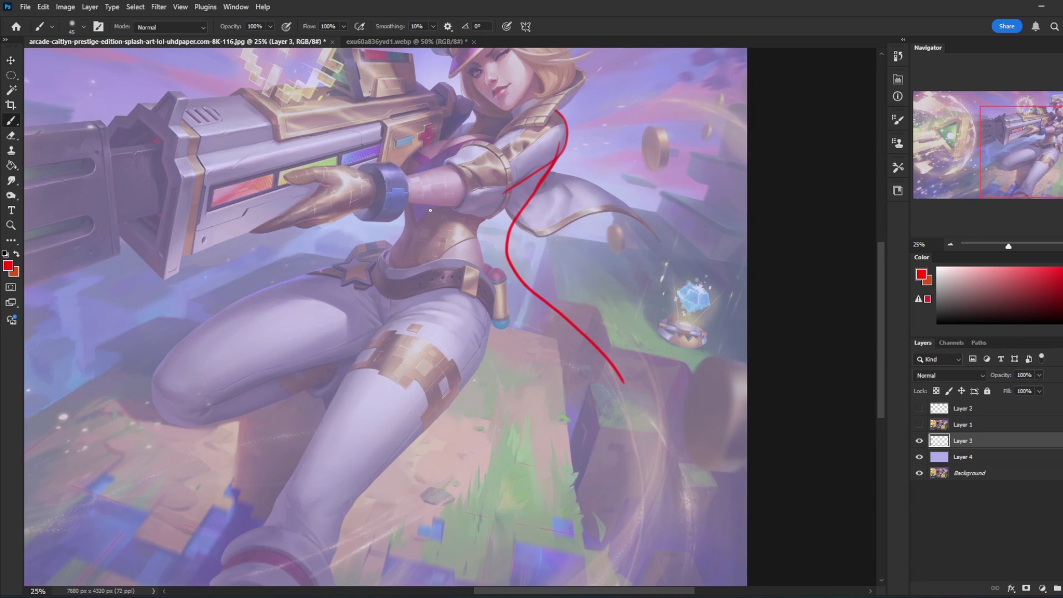
pyautogui.moveTo(430, 210)
pyautogui.mouseDown()
pyautogui.moveTo(433, 259)
pyautogui.moveTo(409, 312)
pyautogui.moveTo(383, 455)
pyautogui.moveTo(394, 505)
pyautogui.mouseUp()
pyautogui.moveTo(510, 279)
pyautogui.mouseDown()
pyautogui.moveTo(584, 354)
pyautogui.moveTo(543, 546)
pyautogui.mouseUp()
pyautogui.hotkey('ctrl', 'z')
pyautogui.hotkey('ctrl', 'z')
pyautogui.moveTo(501, 239); pyautogui.dragTo(561, 487)
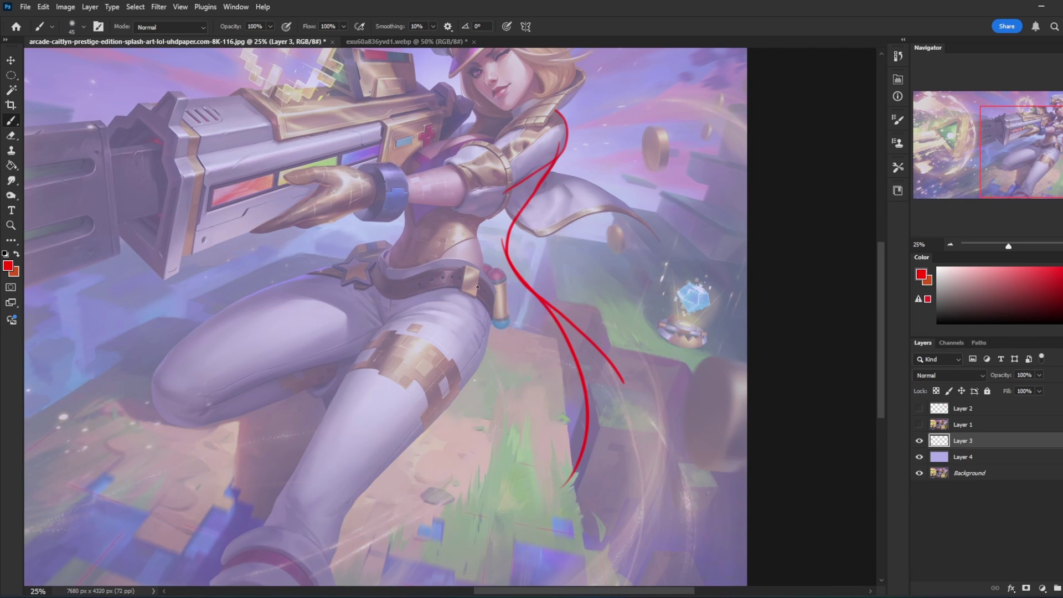
# - Draw the front body contour from below the forearm down past the thigh, and add a short groin curve
pyautogui.moveTo(429, 203)
pyautogui.mouseDown()
pyautogui.moveTo(434, 392)
pyautogui.moveTo(507, 505)
pyautogui.mouseUp()
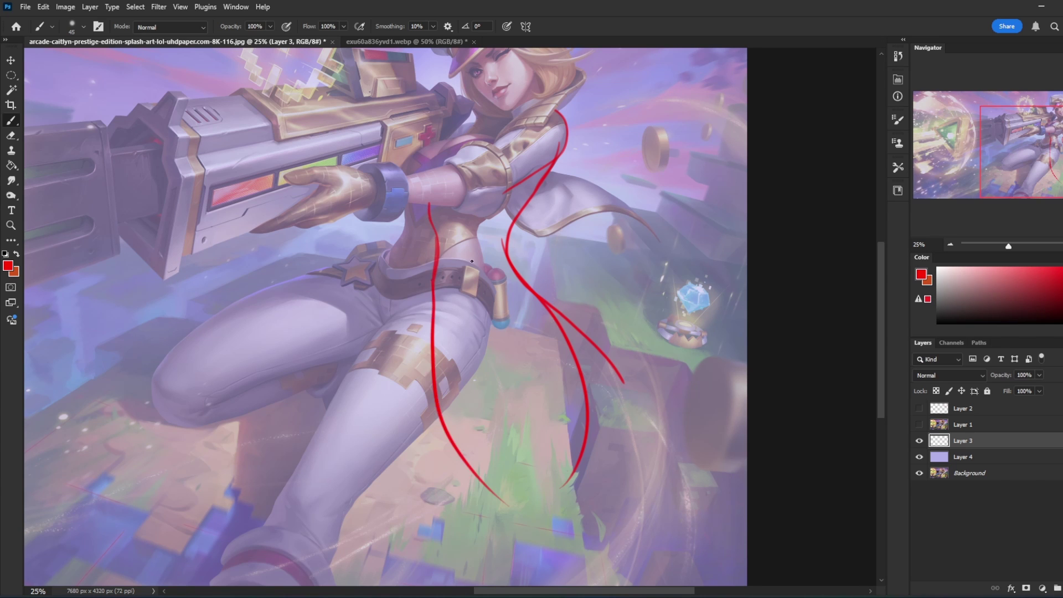
pyautogui.hotkey('ctrl', 'z')
pyautogui.moveTo(433, 287); pyautogui.dragTo(468, 482)
pyautogui.moveTo(435, 301); pyautogui.dragTo(480, 360)
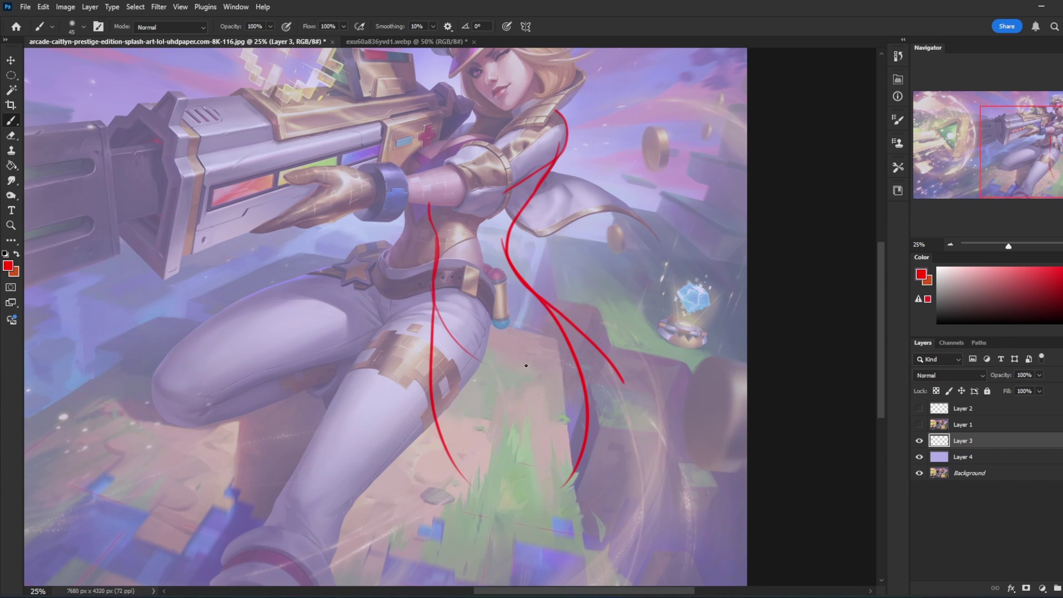
# - Sketch red inner-thigh and lower-leg curves extending down from the alternative hips
pyautogui.moveTo(497, 298); pyautogui.dragTo(519, 510)
pyautogui.moveTo(586, 404); pyautogui.dragTo(524, 565)
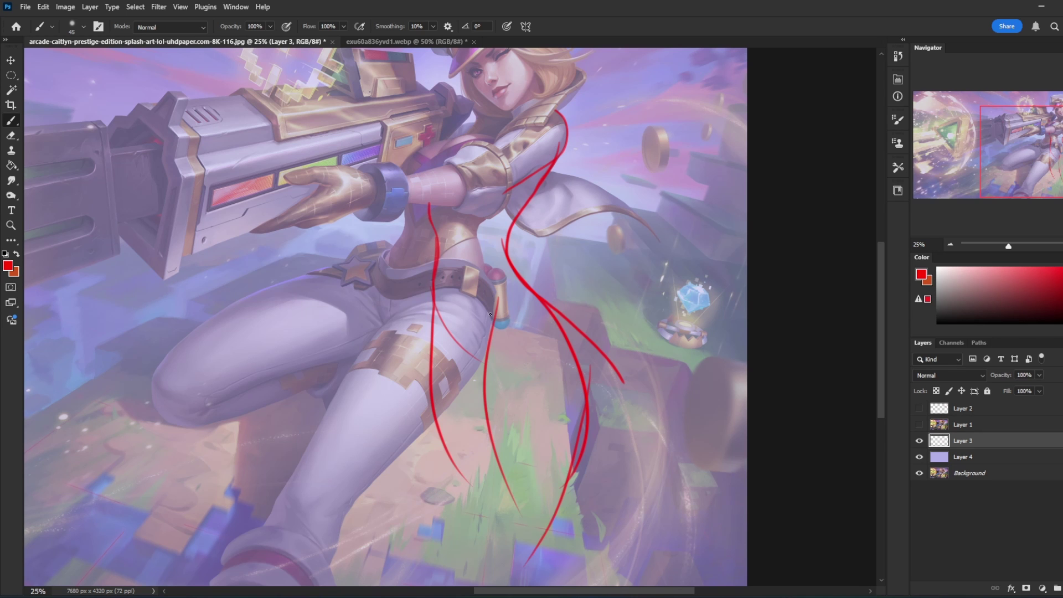
pyautogui.moveTo(501, 337); pyautogui.dragTo(506, 586)
pyautogui.moveTo(420, 363); pyautogui.dragTo(642, 579)
pyautogui.moveTo(567, 326); pyautogui.dragTo(642, 564)
# - View the whole painting and erase the outer branch of the S-curve beyond the hip
pyautogui.scroll(3, 587, 454)
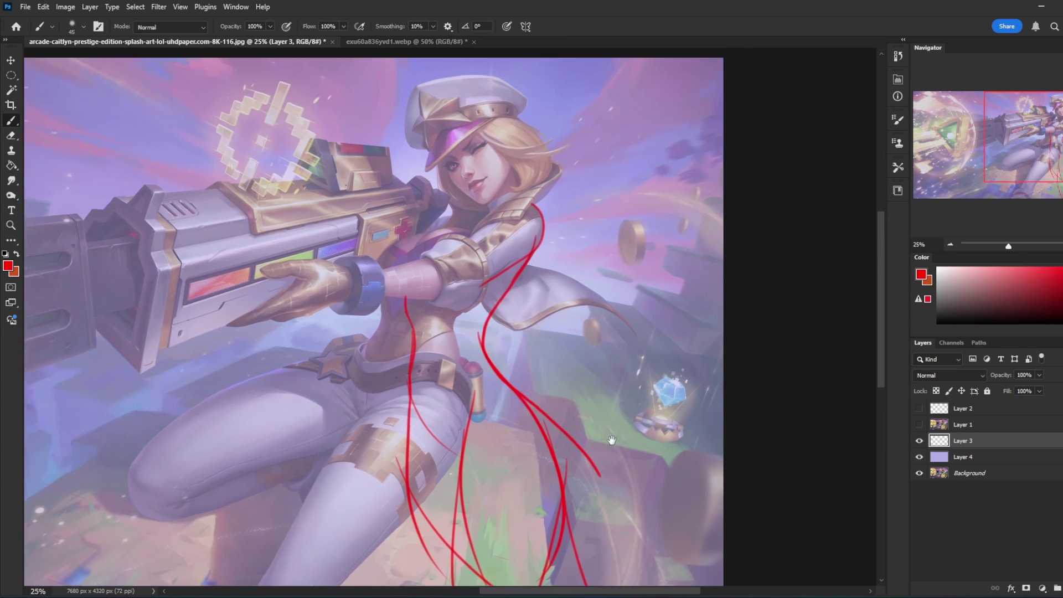
pyautogui.hotkey('ctrl', '0')
pyautogui.hotkey('ctrl', '-')
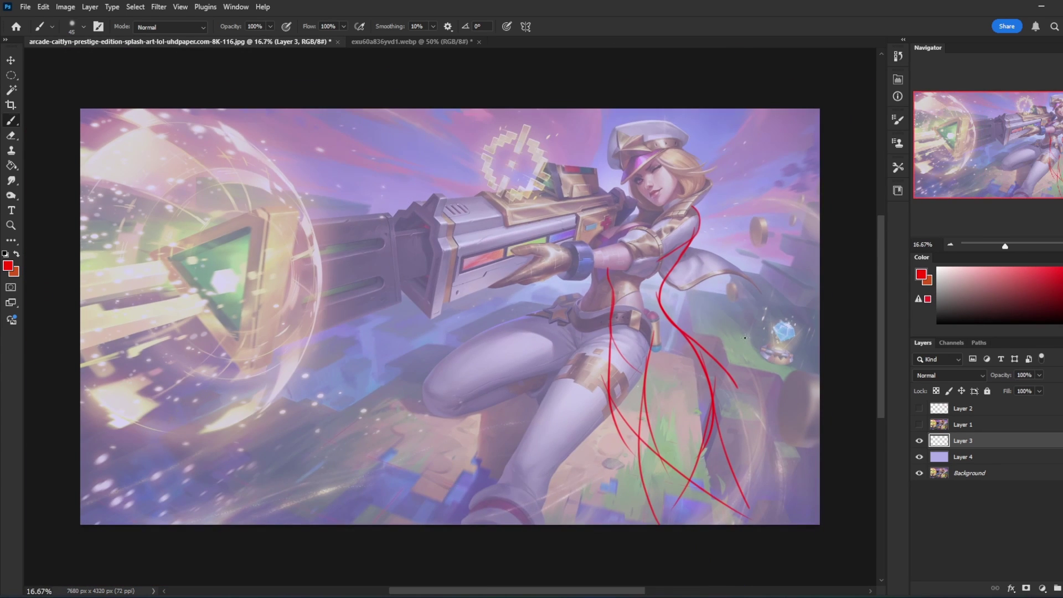
pyautogui.press('e')
pyautogui.moveTo(736, 384); pyautogui.dragTo(688, 333)
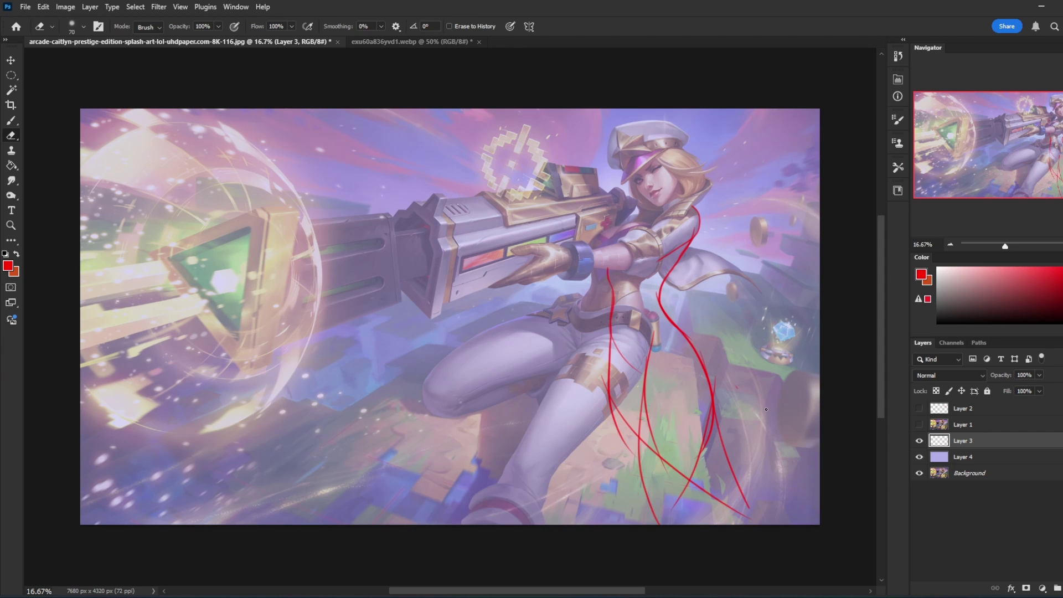
# - Add two red lower-leg strokes and erase the excess line ends beside the rear leg
pyautogui.press('b')
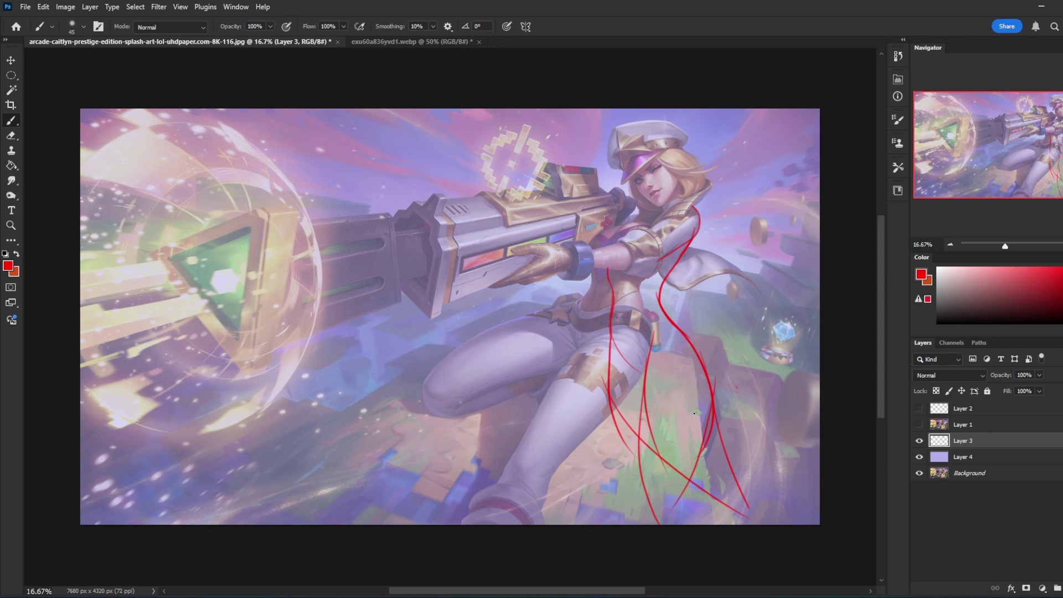
pyautogui.moveTo(638, 409); pyautogui.dragTo(638, 525)
pyautogui.moveTo(695, 420); pyautogui.dragTo(653, 512)
pyautogui.press('e')
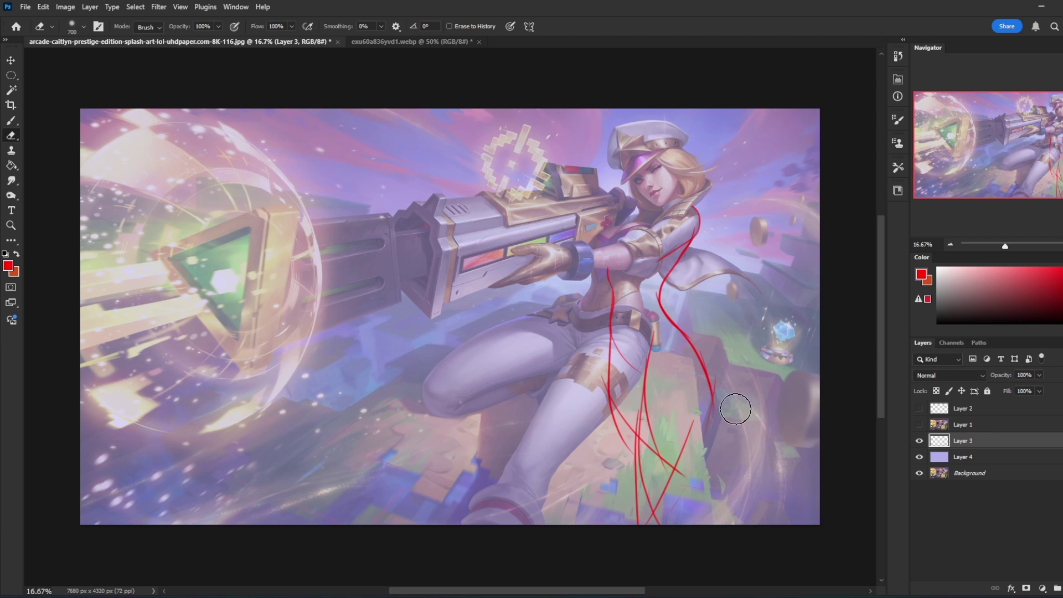
pyautogui.press('v')
pyautogui.press('b')
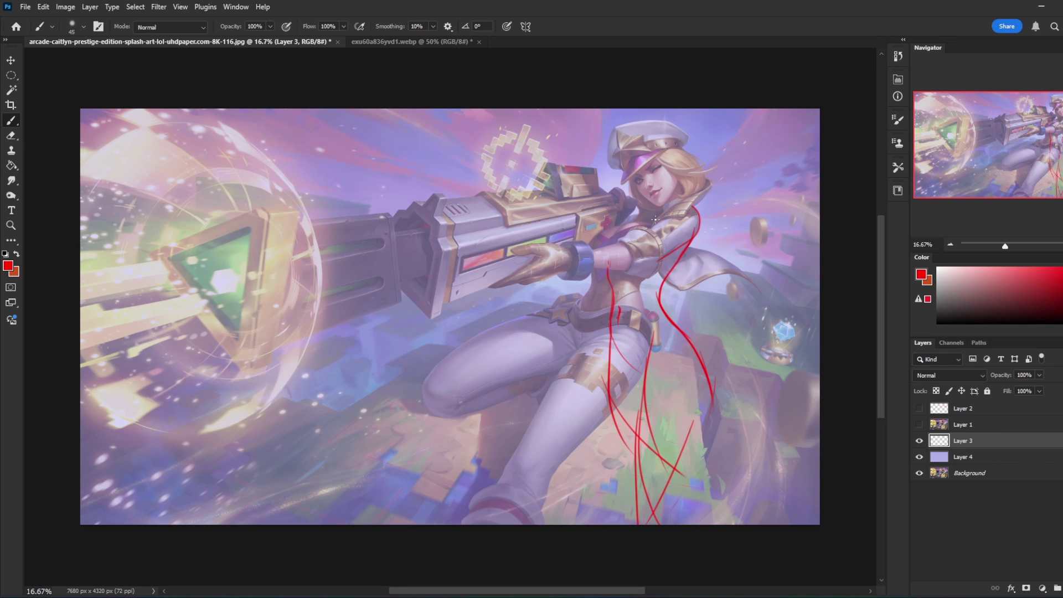
pyautogui.moveTo(659, 221)
pyautogui.mouseDown()
pyautogui.moveTo(626, 227)
pyautogui.moveTo(609, 256)
pyautogui.mouseUp()
pyautogui.hotkey('ctrl', 'z')
pyautogui.moveTo(656, 221); pyautogui.dragTo(621, 250)
pyautogui.hotkey('ctrl', 'z')
pyautogui.hotkey('ctrl', 'z')
# - Draw a red stroke from the shoulder toward the collar and add crossing leg strokes beneath the hips
pyautogui.moveTo(701, 222); pyautogui.dragTo(725, 191)
pyautogui.moveTo(702, 360)
pyautogui.mouseDown()
pyautogui.moveTo(668, 474)
pyautogui.moveTo(673, 396)
pyautogui.moveTo(630, 525)
pyautogui.mouseUp()
pyautogui.moveTo(610, 350); pyautogui.dragTo(692, 525)
pyautogui.moveTo(676, 421); pyautogui.dragTo(707, 539)
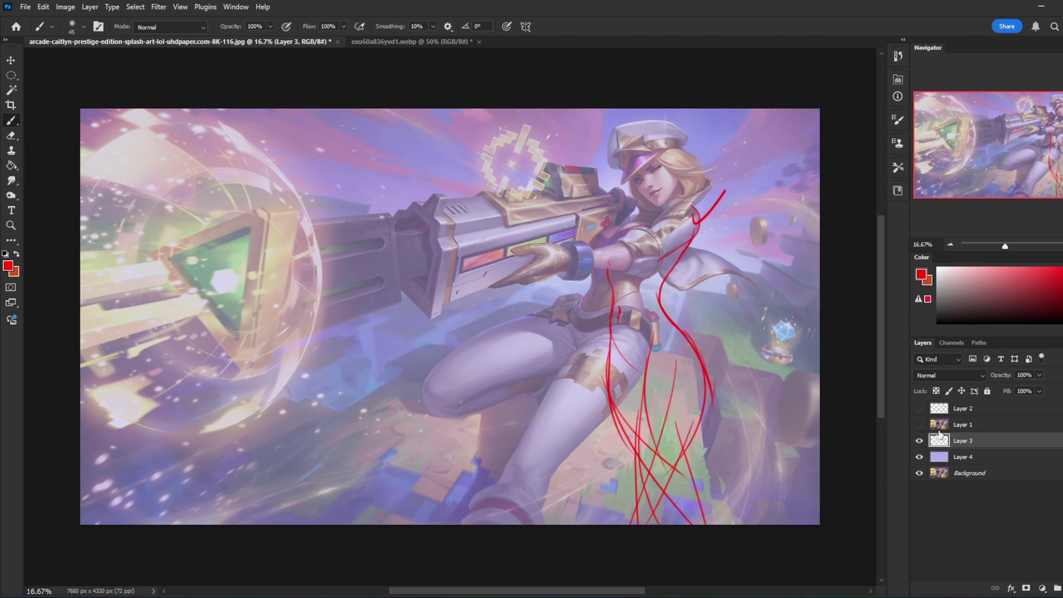
# - Hide Layers 3 and 4, compare the original with the edit by toggling Layer 1, and leave Layer 1 visible
pyautogui.click(919, 440)
pyautogui.click(920, 458)
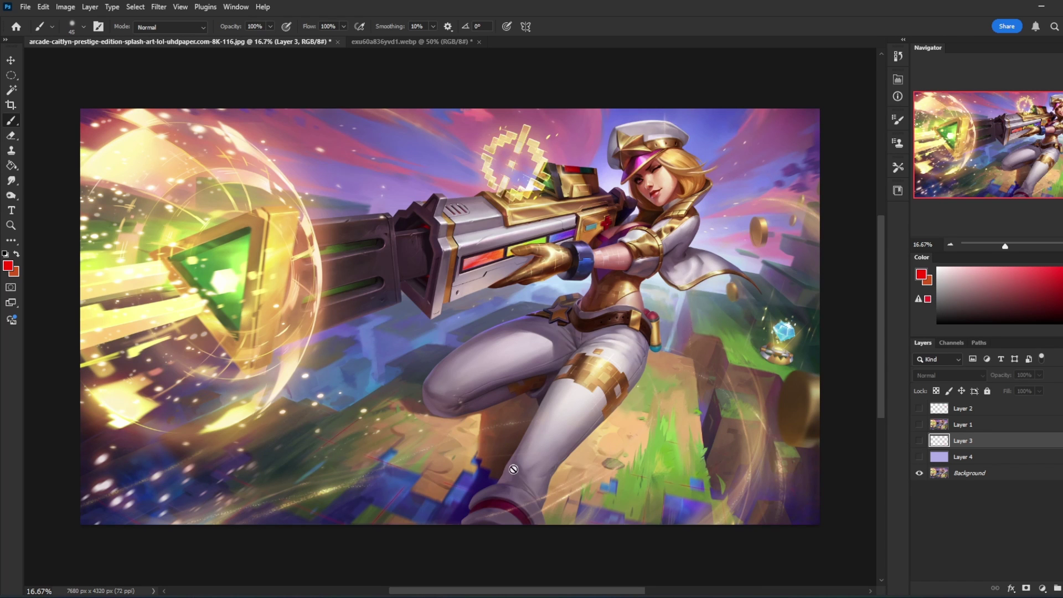
pyautogui.click(920, 425)
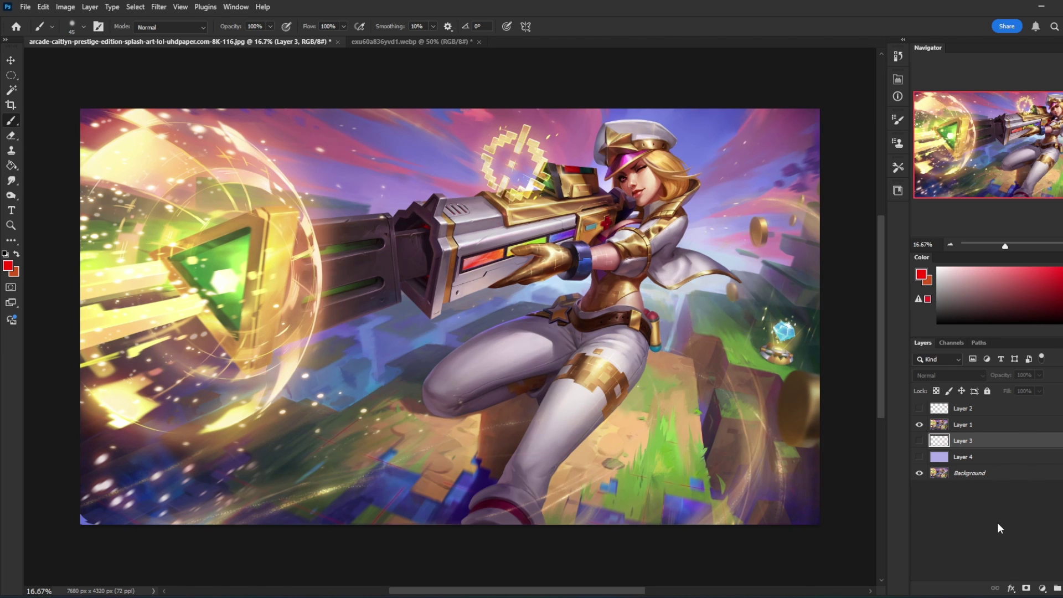
pyautogui.click(920, 425)
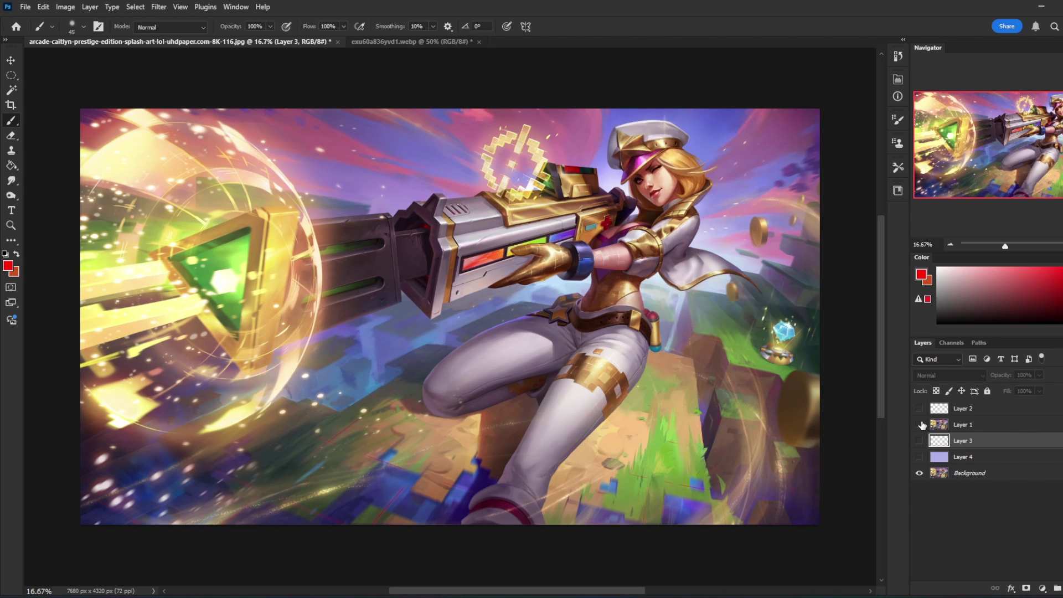
pyautogui.click(920, 425)
pyautogui.click(920, 425)
pyautogui.click(921, 425)
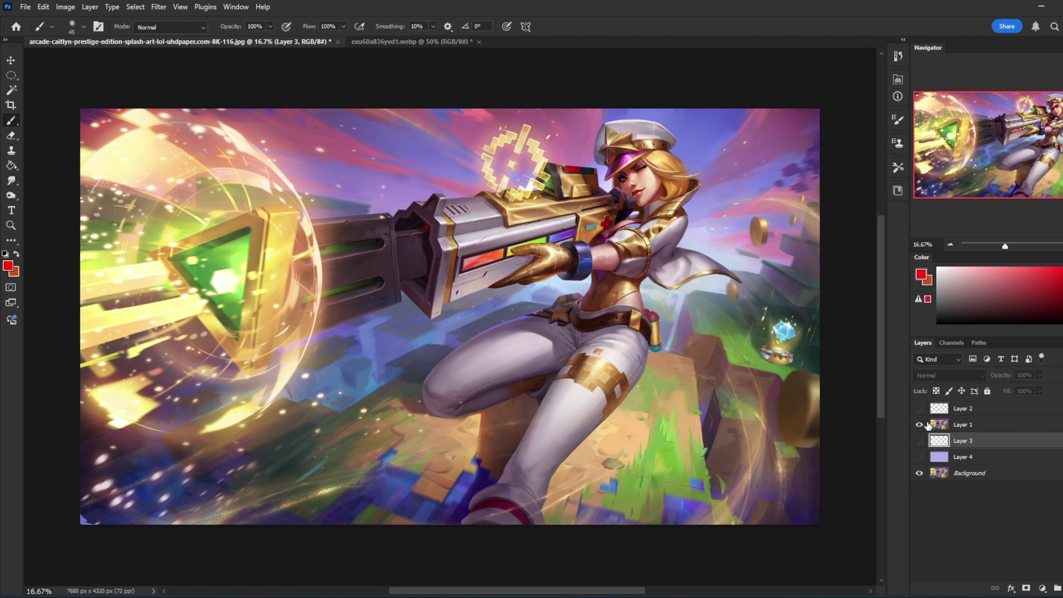
# - Examine the edited figure's face, torso and hips on Layer 1 up close, and return to the whole painting
pyautogui.click(992, 425)
pyautogui.press('z')
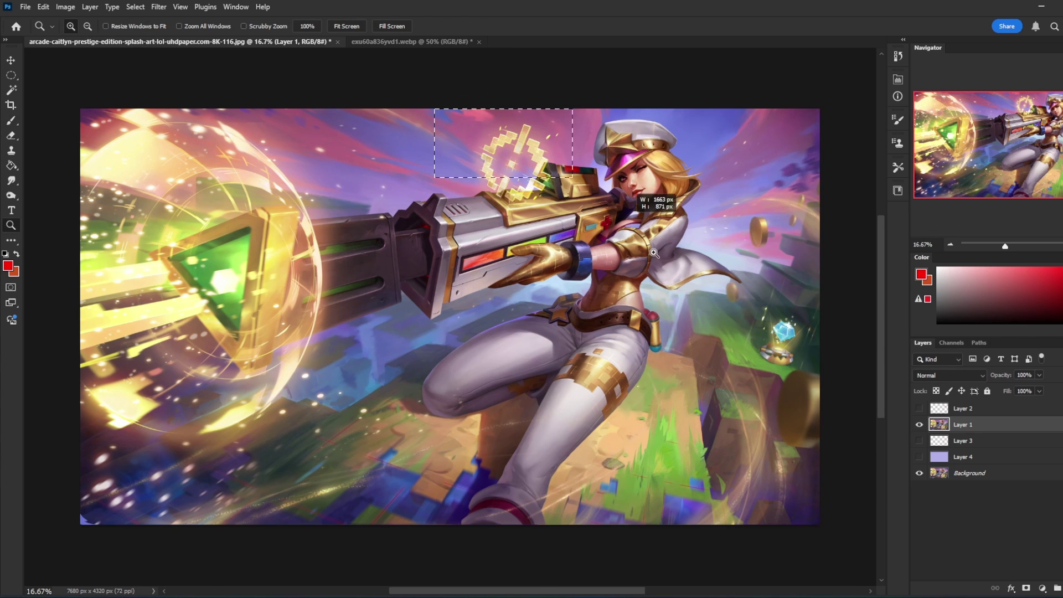
pyautogui.click(767, 360)
pyautogui.moveTo(760, 351); pyautogui.dragTo(734, 331)
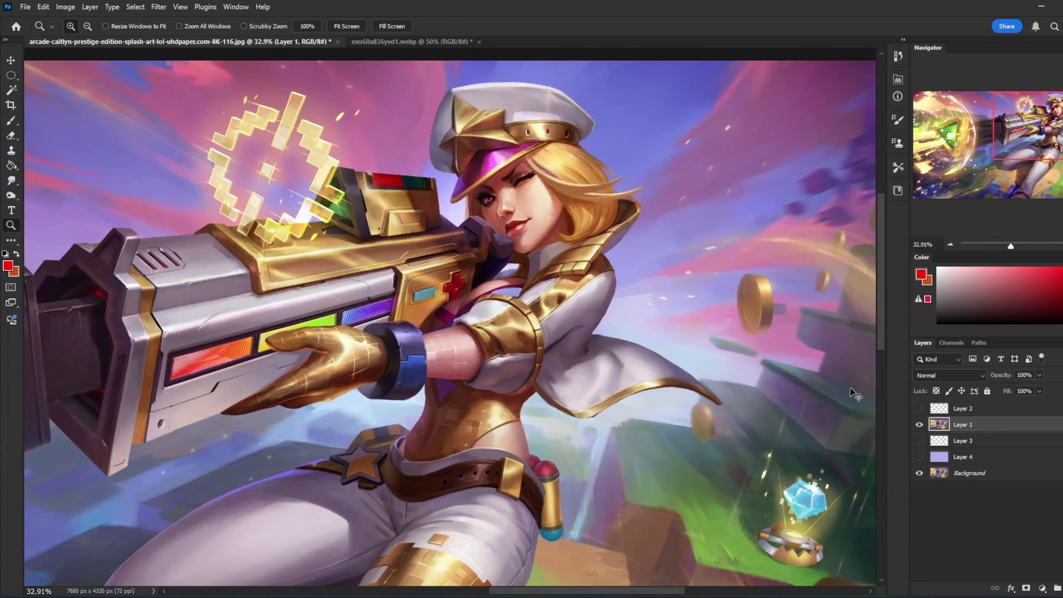
pyautogui.hotkey('ctrl', '0')
# - Toggle the visibility of Layers 3 and 4 and the red sketch on Layer 2, leaving all three hidden
pyautogui.click(920, 457)
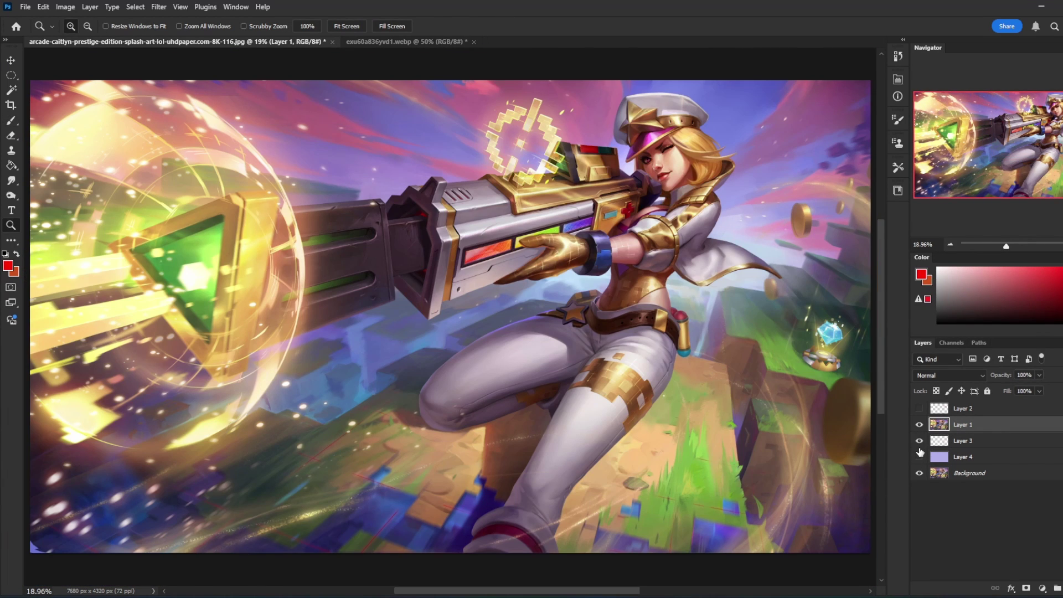
pyautogui.click(920, 441)
pyautogui.moveTo(920, 441); pyautogui.dragTo(919, 457)
pyautogui.click(920, 409)
pyautogui.click(919, 409)
pyautogui.click(919, 410)
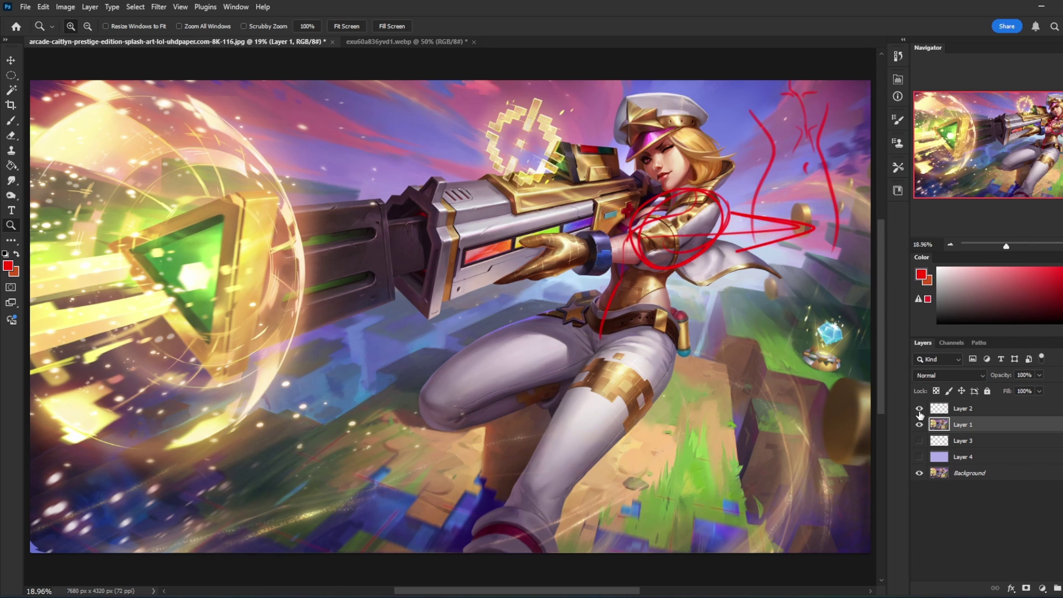
pyautogui.click(920, 410)
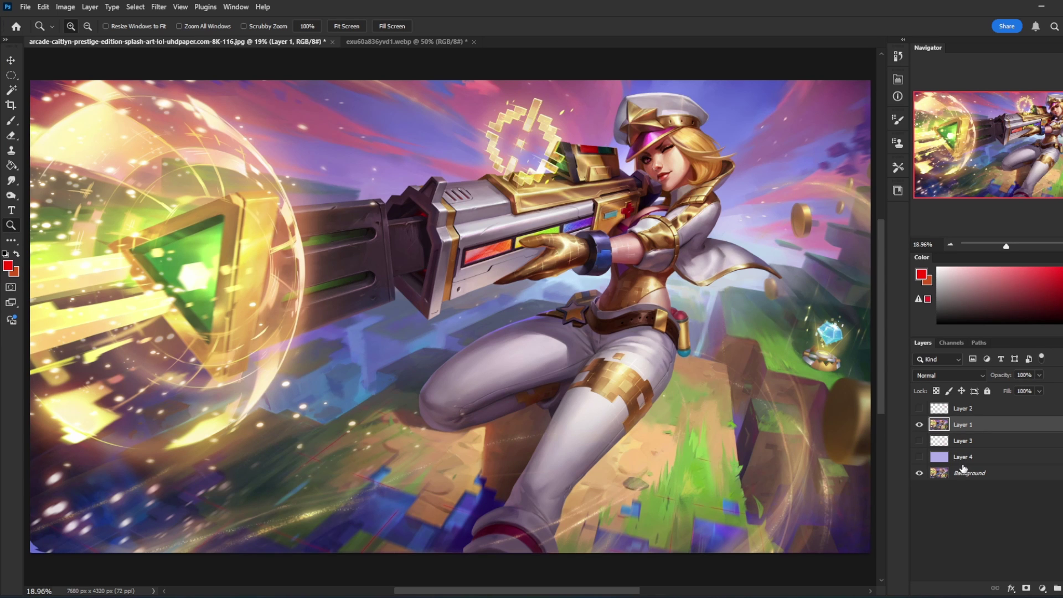
# - Check Layers 4 and 3, and compare the original with the edit by toggling Layer 1, leaving it visible
pyautogui.click(920, 458)
pyautogui.click(919, 457)
pyautogui.click(920, 442)
pyautogui.click(921, 441)
pyautogui.click(920, 428)
pyautogui.click(920, 428)
pyautogui.click(920, 429)
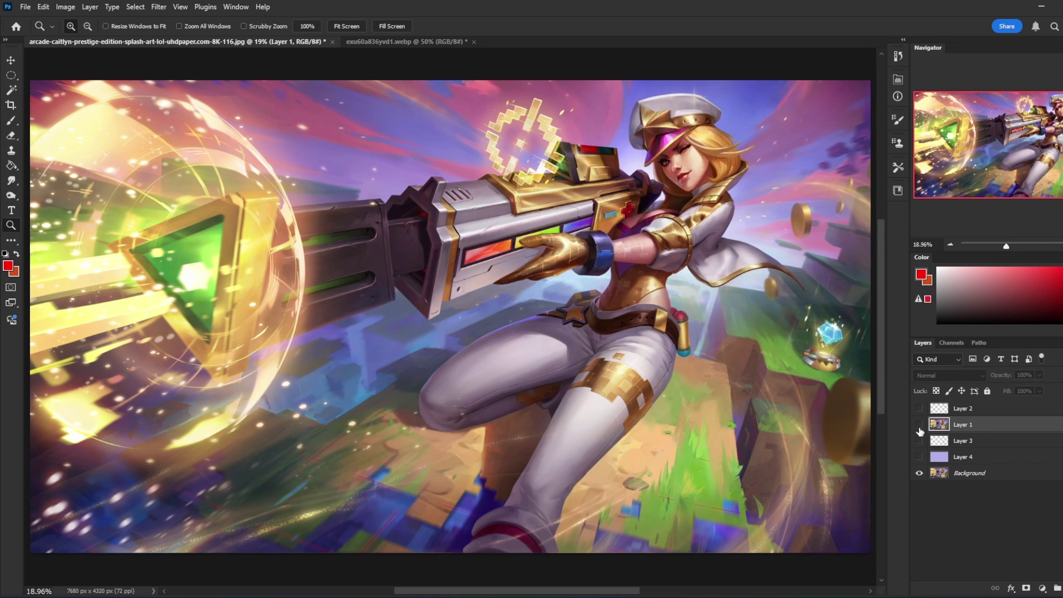
pyautogui.click(920, 429)
# - Delete Layers 3 and 4 and the sketch on Layer 2, keeping only Layer 1 and the Background
pyautogui.hotkey('ctrl', '-')
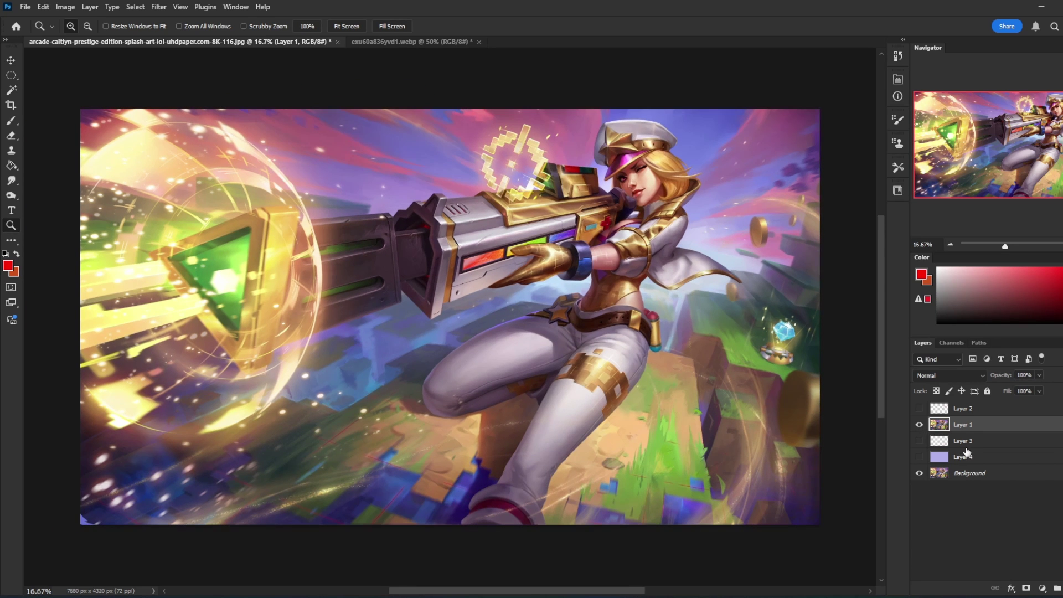
pyautogui.click(966, 447)
pyautogui.press('Delete')
pyautogui.press('Delete')
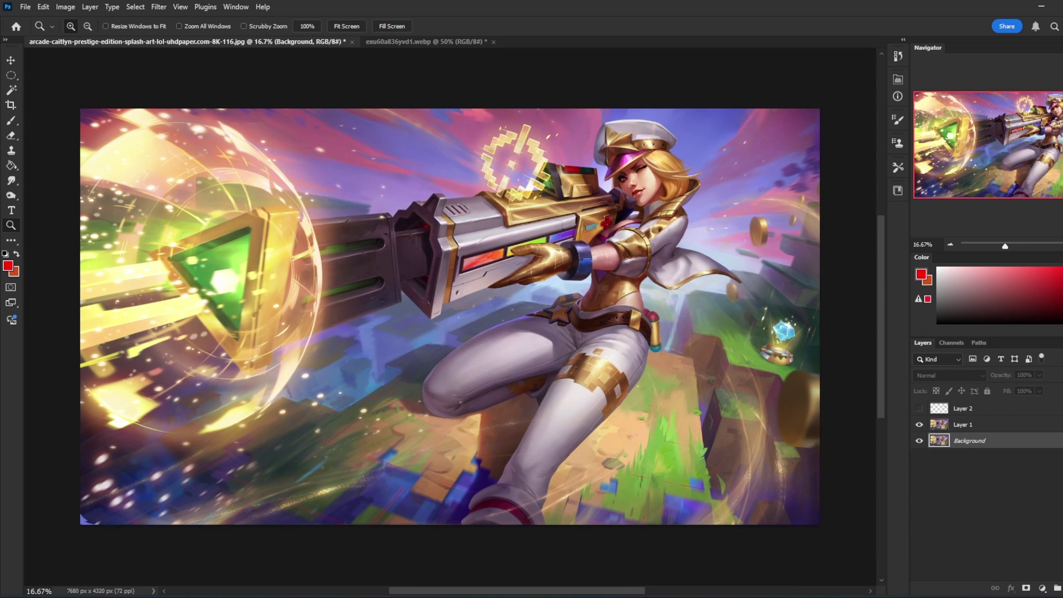
pyautogui.click(920, 408)
pyautogui.click(919, 409)
pyautogui.click(977, 412)
pyautogui.press('Delete')
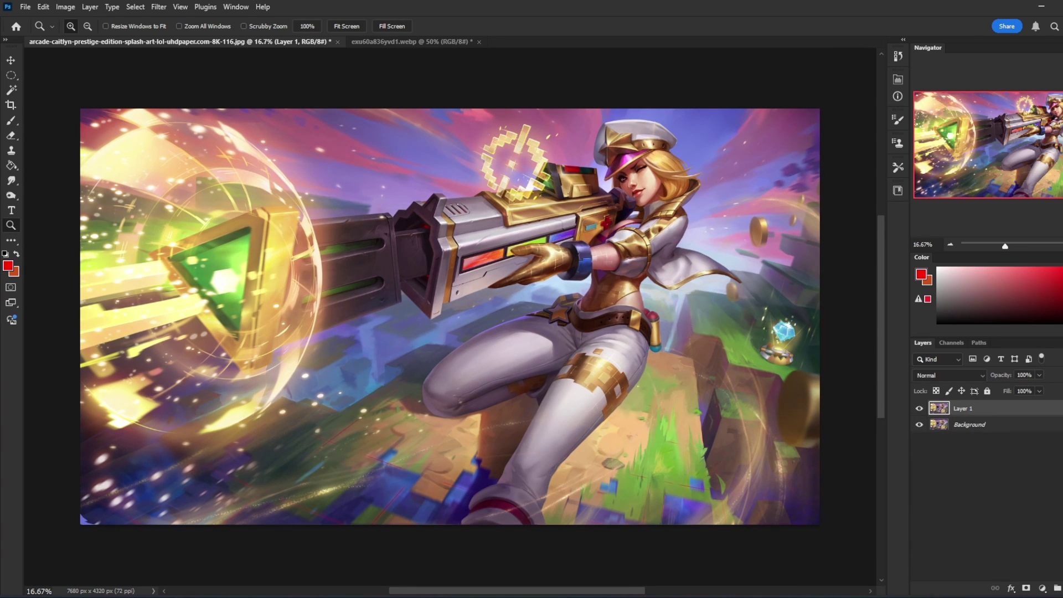
# - Toggle Layer 1 to compare the edited figure with the original once more, leaving the edit visible
pyautogui.click(919, 409)
pyautogui.click(920, 409)
pyautogui.click(919, 410)
pyautogui.click(921, 410)
# - Save the splash art as a layered Photoshop file under its existing name with Maximize Compatibility on
pyautogui.hotkey('ctrl', 'shift', 's')
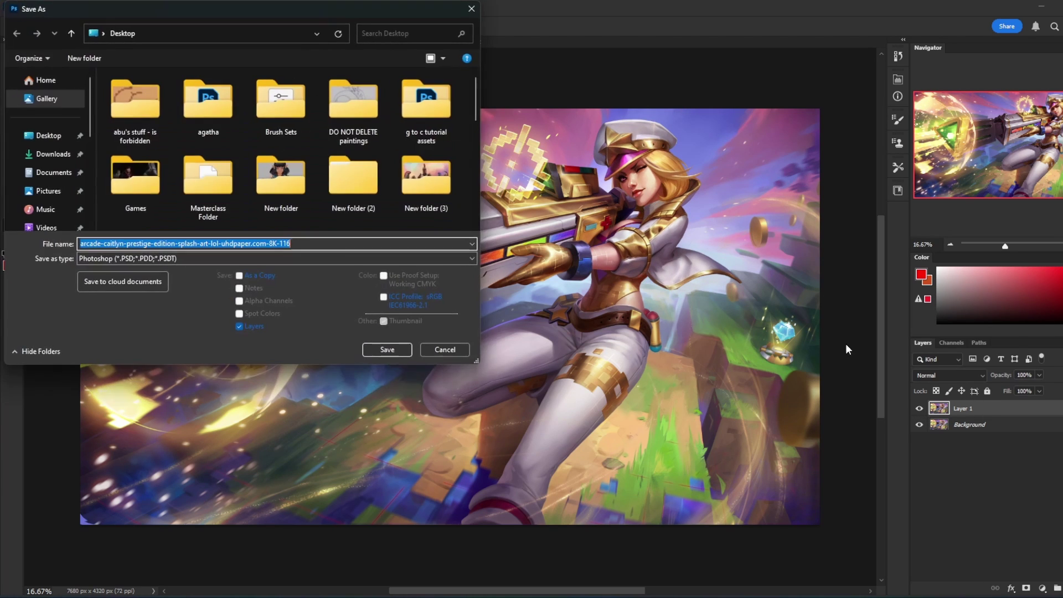
pyautogui.click(387, 350)
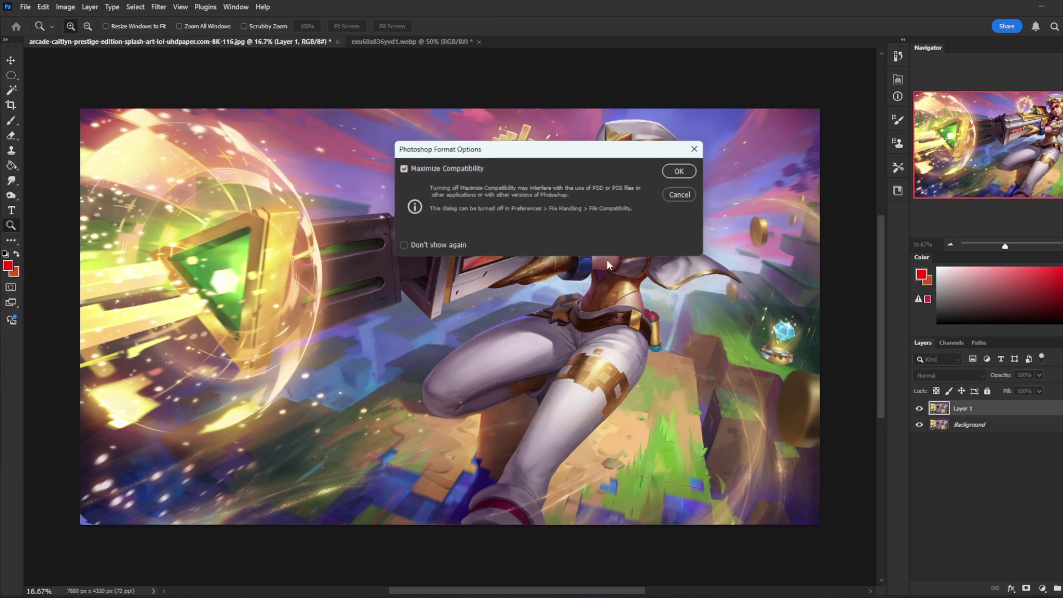
pyautogui.click(683, 173)
# - Switch to the exu60a836yvd1.webp painting and add a new layer above the Background
pyautogui.click(446, 42)
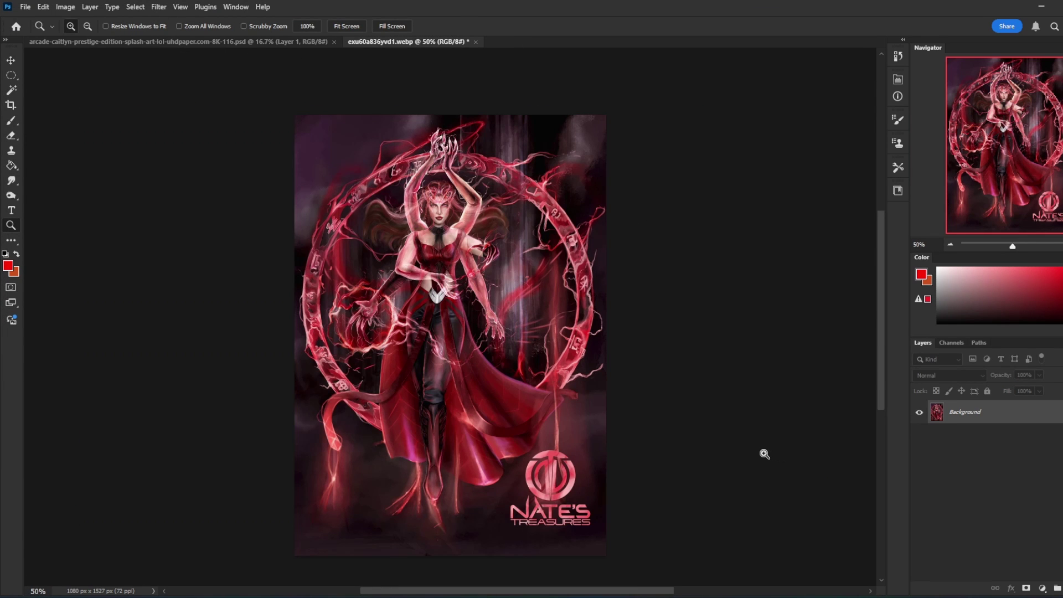
pyautogui.hscroll(-3, 554, 349)
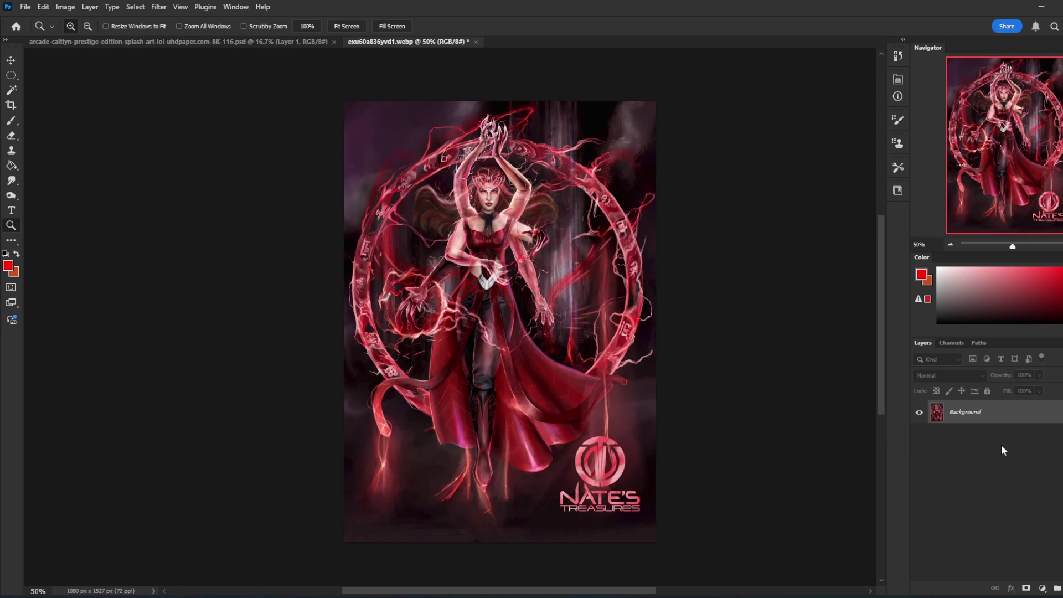
pyautogui.hotkey('ctrl', 'shift', 'alt', 'n')
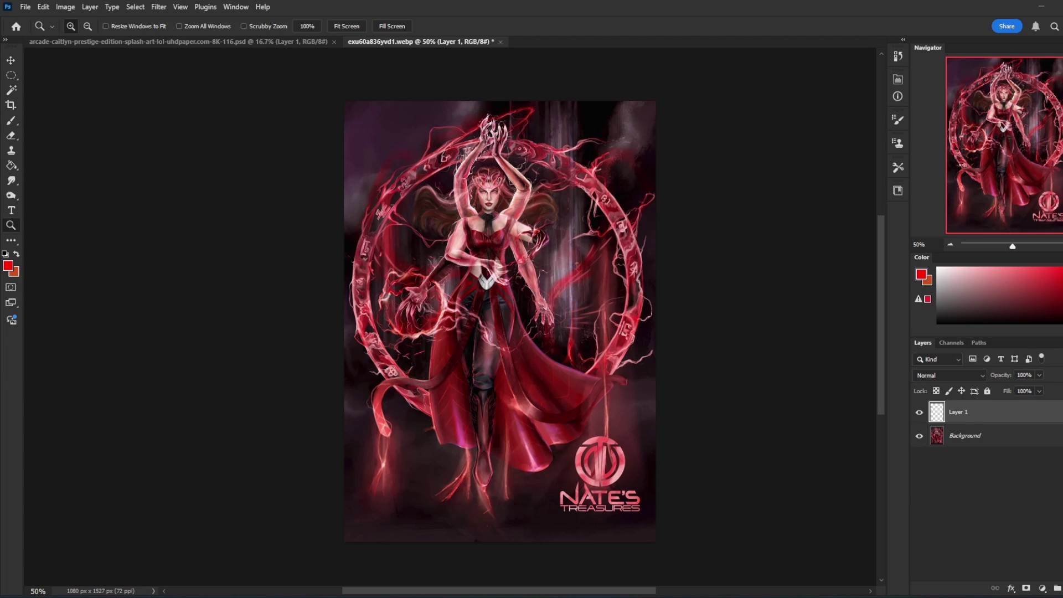
# - Switch to Firefox and examine the "glowing light" image results for how light radiates from its source
pyautogui.hotkey('alt', 'Tab')
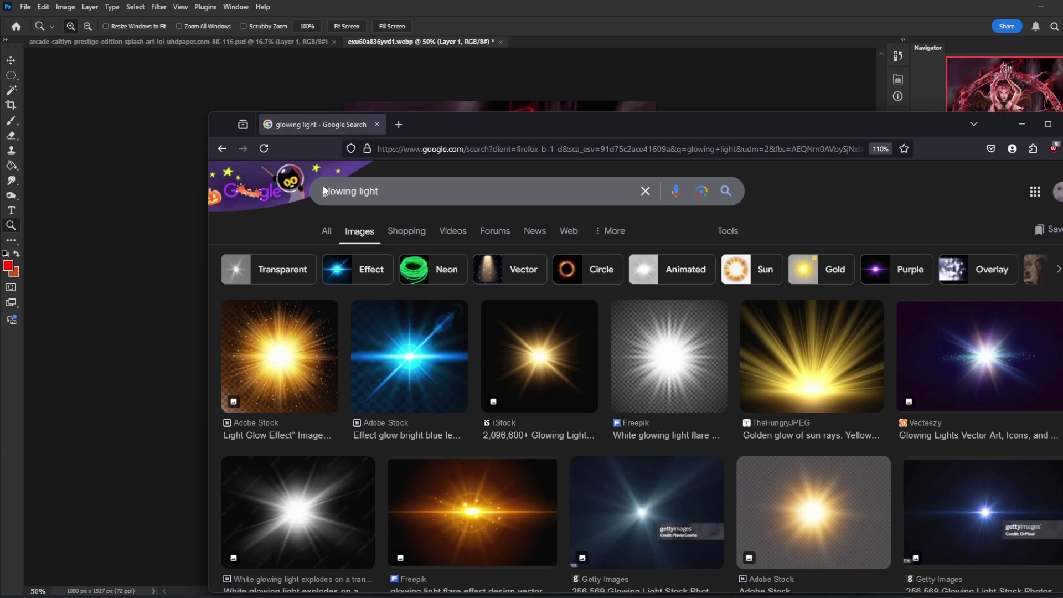
pyautogui.moveTo(561, 124); pyautogui.dragTo(461, 51)
pyautogui.scroll(-2, 488, 286)
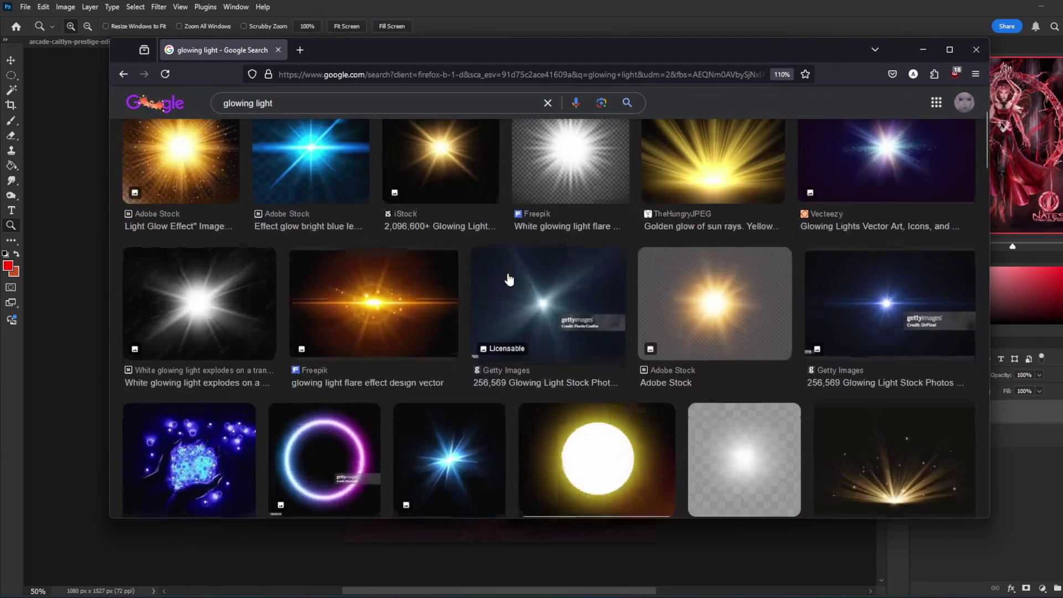
pyautogui.scroll(-2, 882, 294)
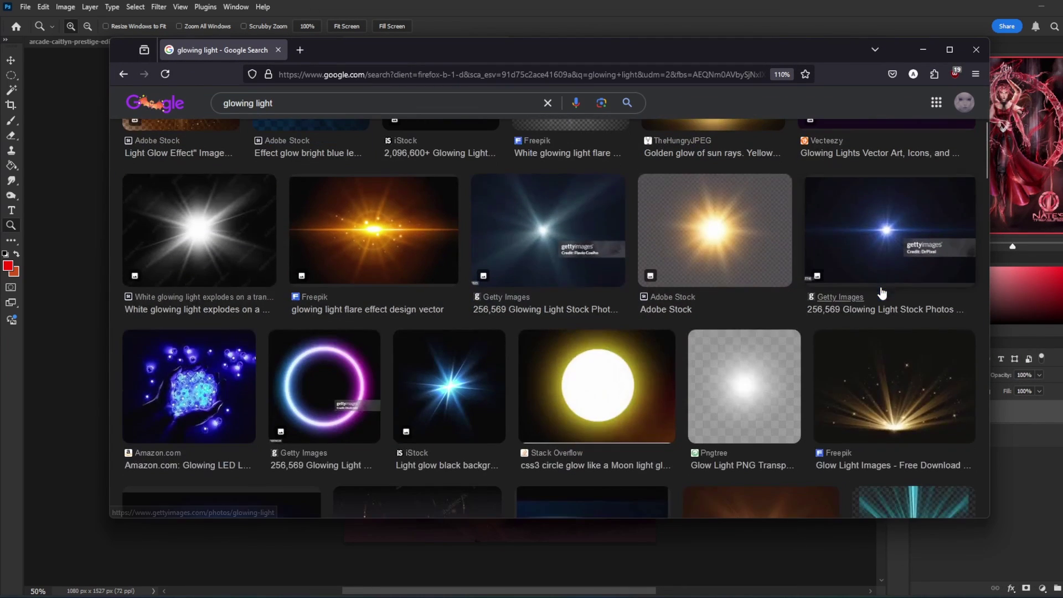
pyautogui.scroll(-1, 798, 381)
pyautogui.scroll(-2, 798, 382)
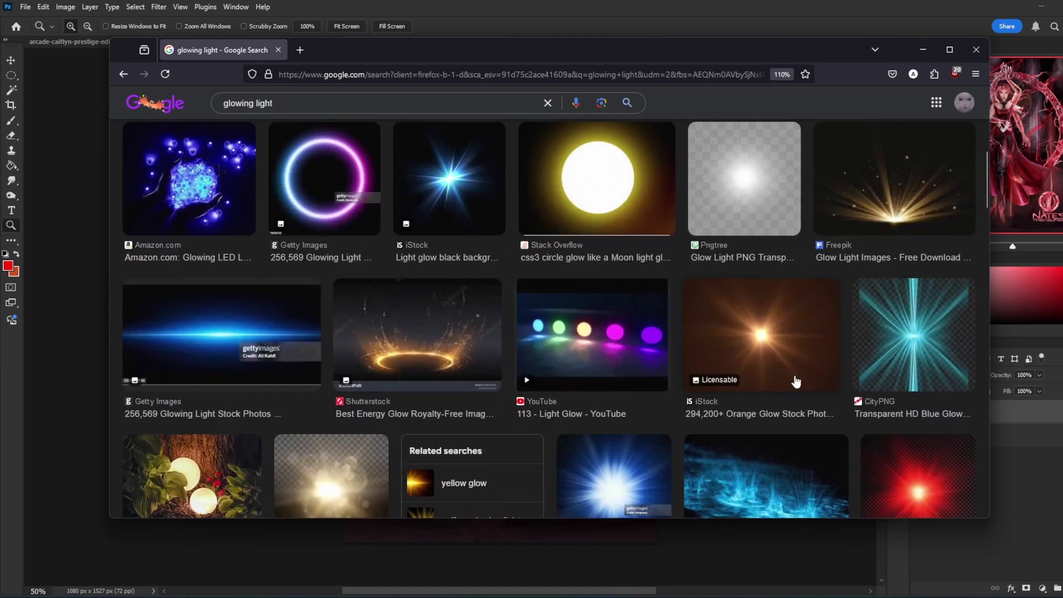
pyautogui.scroll(5, 926, 361)
pyautogui.scroll(3, 926, 361)
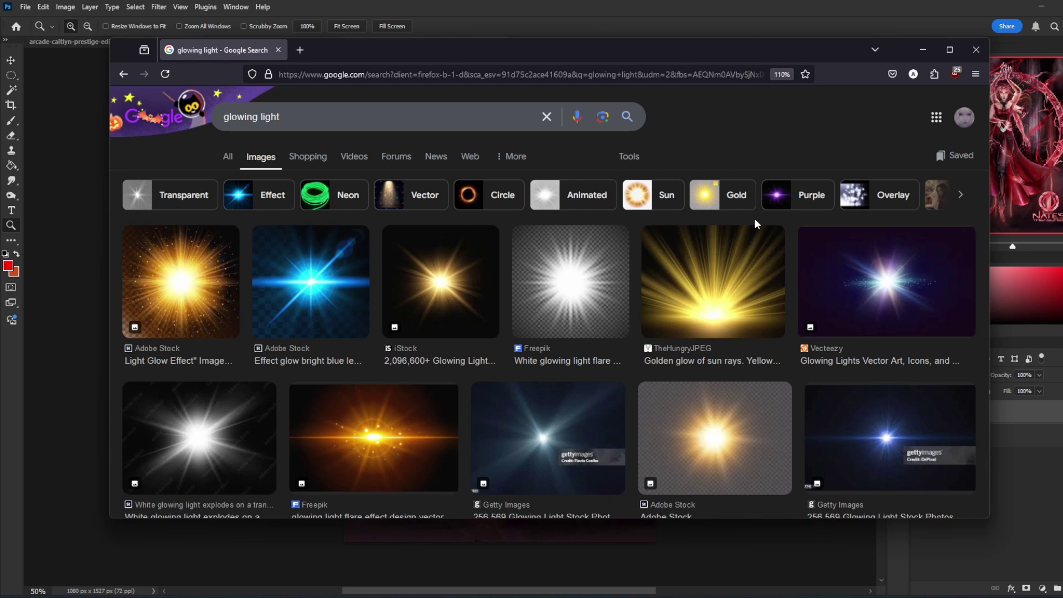
# - Return to Photoshop, choose bright cyan for a smaller brush, and add another layer above Layer 1
pyautogui.click(552, 4)
pyautogui.moveTo(982, 300); pyautogui.dragTo(926, 249)
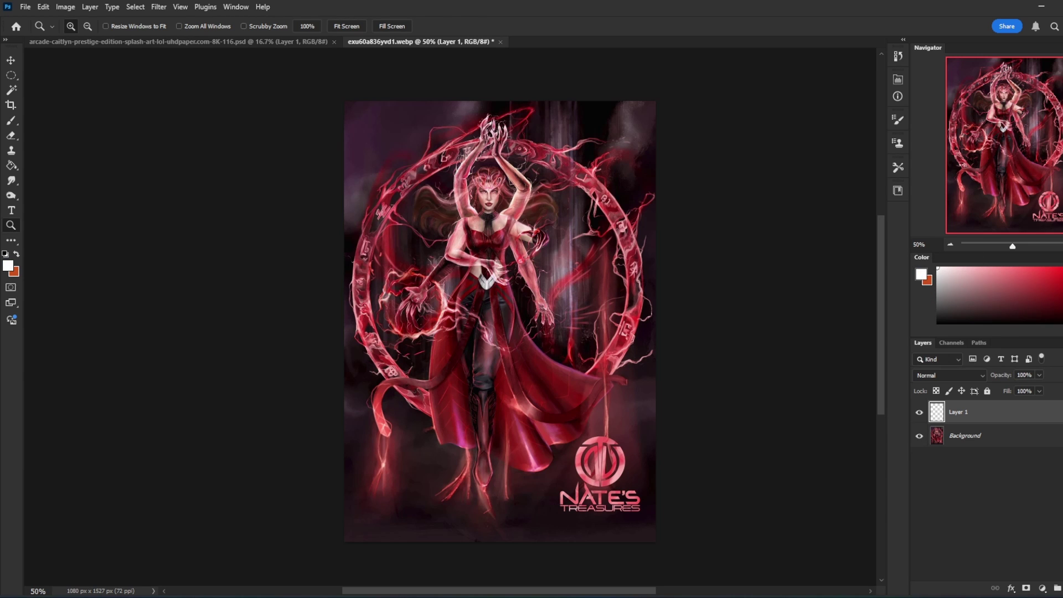
pyautogui.moveTo(1059, 277); pyautogui.dragTo(1059, 299)
pyautogui.click(1052, 275)
pyautogui.press('b')
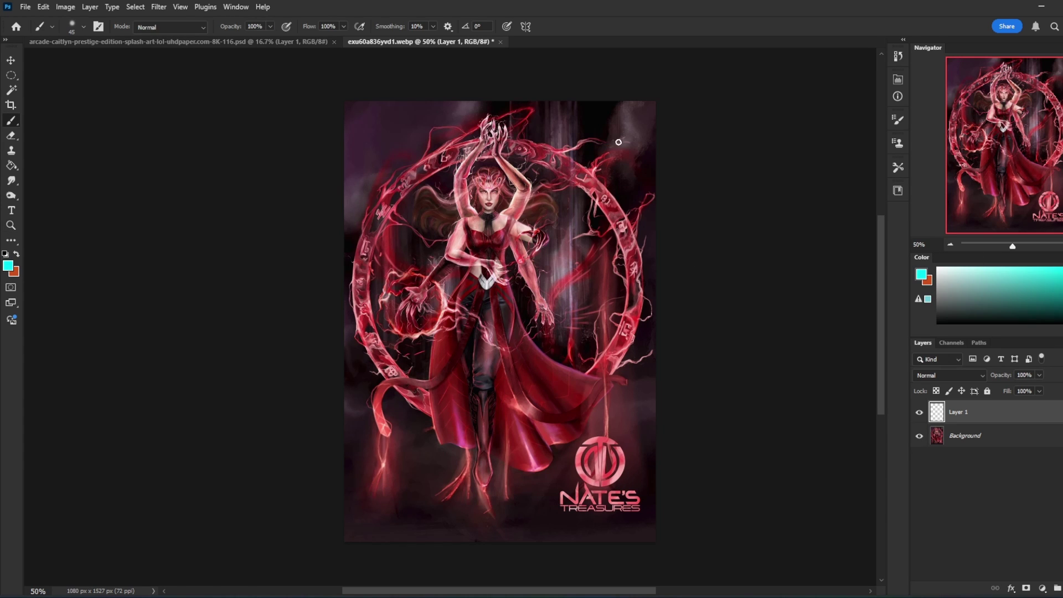
pyautogui.hotkey('ctrl', 'shift', 'alt', 'n')
pyautogui.press('[')
pyautogui.press('[')
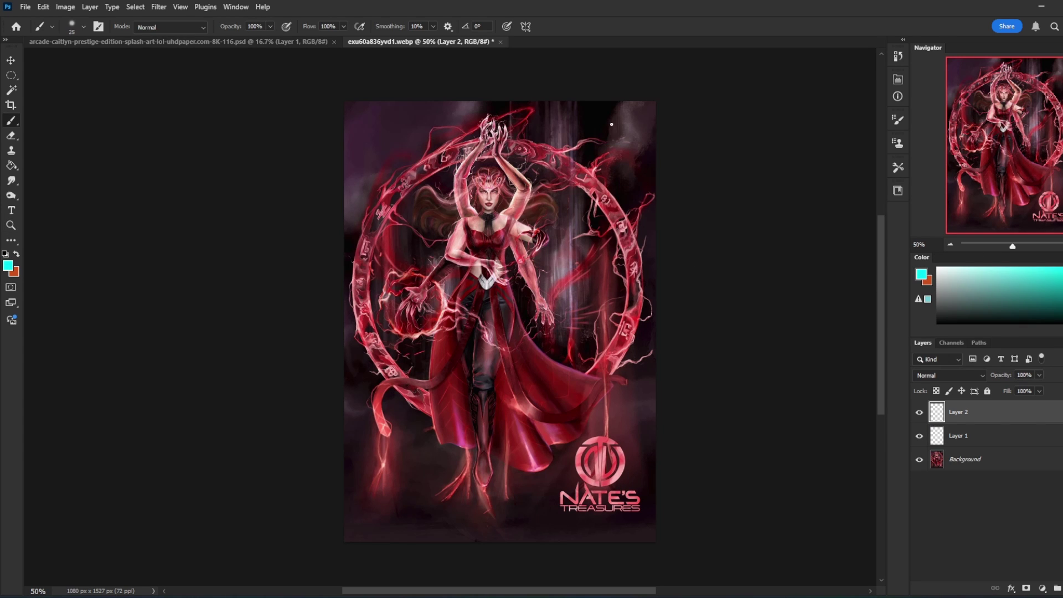
# - Draw cyan rays from a light point in the painting's upper-right corner, add arrowheads to the long ones, and sketch thinner rays between them
pyautogui.moveTo(609, 111)
pyautogui.mouseDown()
pyautogui.moveTo(613, 125)
pyautogui.moveTo(608, 110)
pyautogui.mouseUp()
pyautogui.hotkey('ctrl', 'z')
pyautogui.moveTo(622, 123)
pyautogui.mouseDown()
pyautogui.moveTo(439, 213)
pyautogui.moveTo(508, 113)
pyautogui.moveTo(426, 110)
pyautogui.mouseUp()
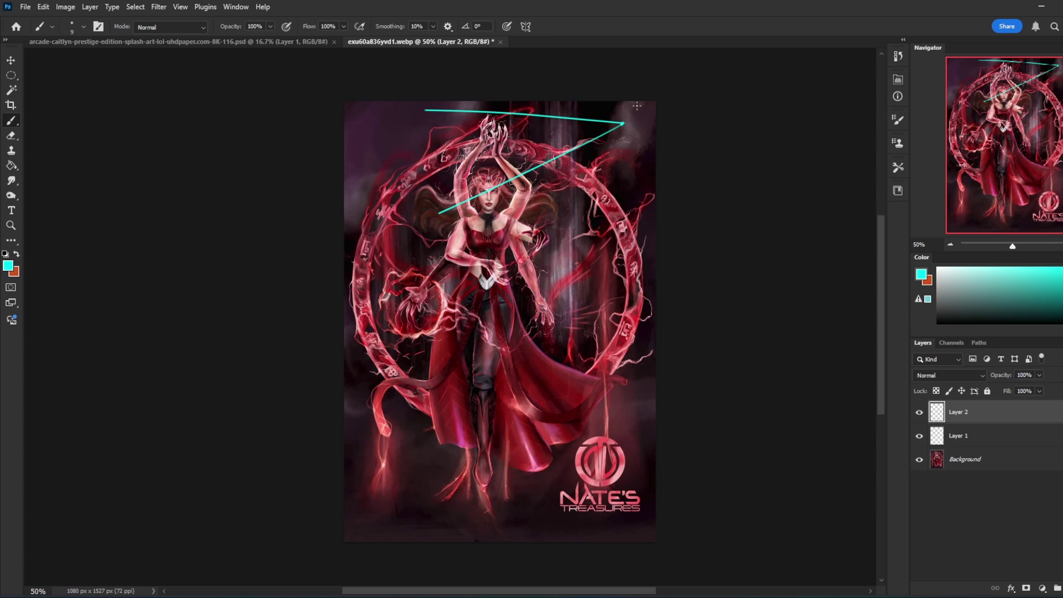
pyautogui.moveTo(623, 124)
pyautogui.mouseDown()
pyautogui.moveTo(538, 71)
pyautogui.moveTo(653, 64)
pyautogui.mouseUp()
pyautogui.moveTo(624, 123)
pyautogui.mouseDown()
pyautogui.moveTo(619, 197)
pyautogui.moveTo(600, 252)
pyautogui.moveTo(627, 259)
pyautogui.moveTo(694, 223)
pyautogui.mouseUp()
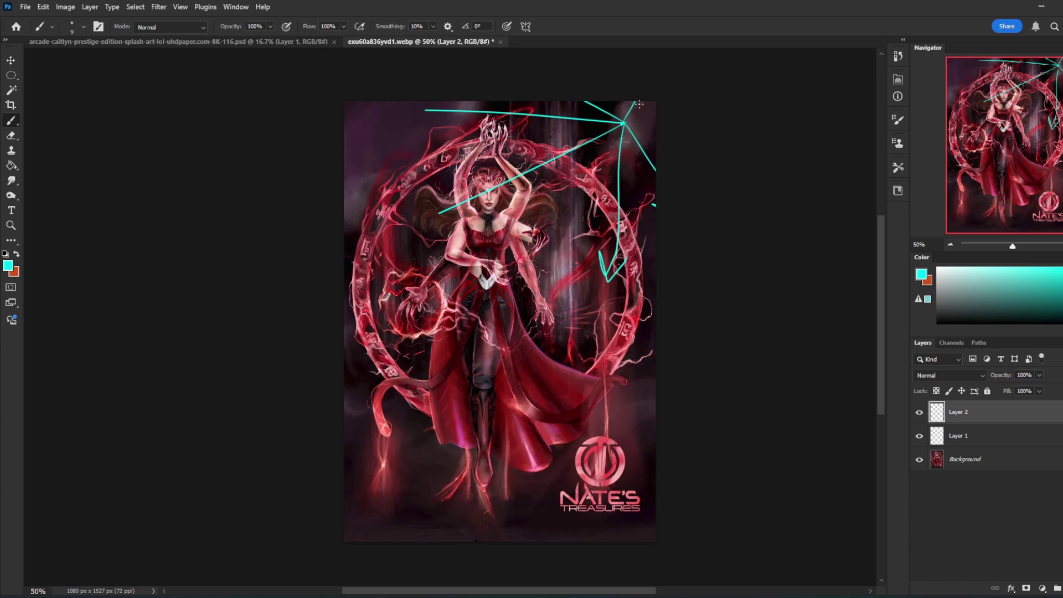
pyautogui.moveTo(624, 123); pyautogui.dragTo(710, 102)
pyautogui.moveTo(433, 208); pyautogui.dragTo(455, 210)
pyautogui.moveTo(427, 109); pyautogui.dragTo(441, 115)
pyautogui.moveTo(608, 126)
pyautogui.mouseDown()
pyautogui.moveTo(585, 129)
pyautogui.moveTo(632, 115)
pyautogui.moveTo(602, 129)
pyautogui.moveTo(465, 121)
pyautogui.moveTo(459, 108)
pyautogui.moveTo(509, 97)
pyautogui.moveTo(619, 111)
pyautogui.moveTo(634, 126)
pyautogui.moveTo(646, 112)
pyautogui.moveTo(681, 165)
pyautogui.mouseUp()
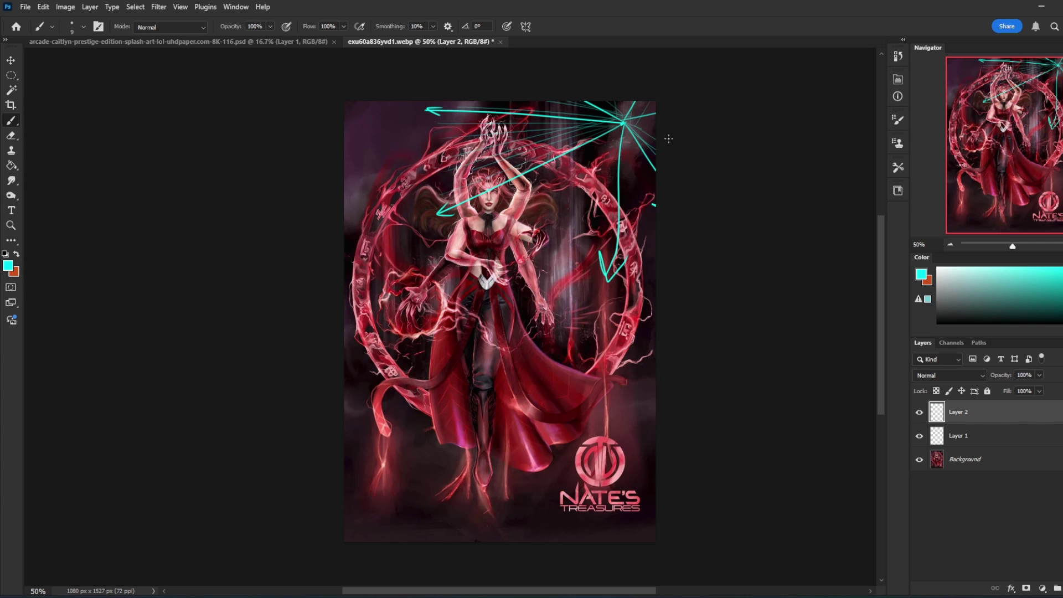
# - Enlarge the soft brush to 1500 px and dab a broad cyan glow over the figure's body and skirt
pyautogui.rightClick(554, 189)
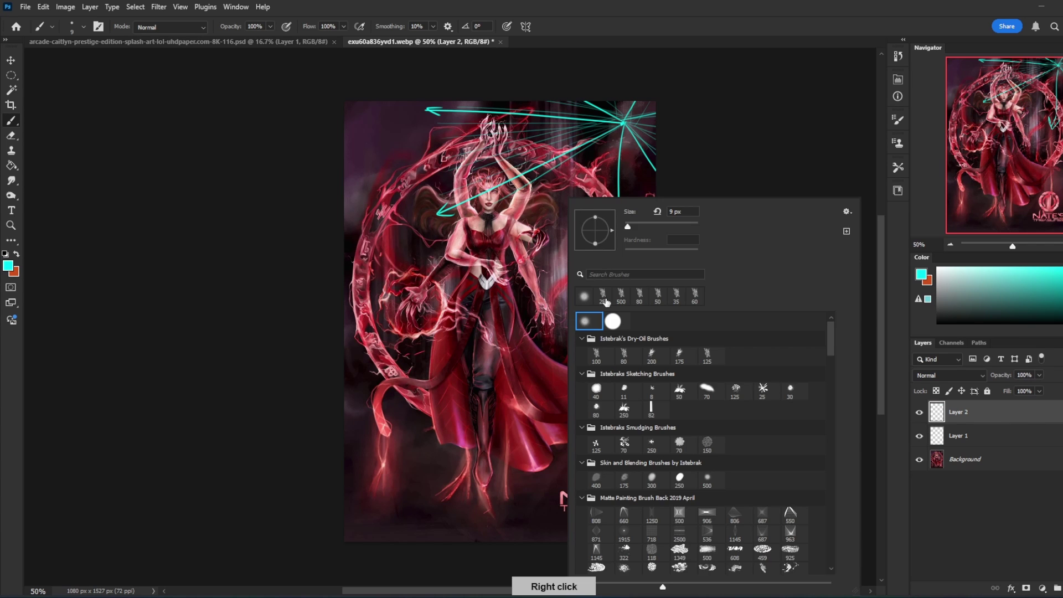
pyautogui.press('Escape')
pyautogui.press(']')
pyautogui.press(']')
pyautogui.press(']')
pyautogui.press(']')
pyautogui.press(']')
pyautogui.press(']')
pyautogui.press(']')
pyautogui.press(']')
pyautogui.press(']')
pyautogui.press(']')
pyautogui.press(']')
pyautogui.press(']')
pyautogui.press(']')
pyautogui.press(']')
pyautogui.press(']')
pyautogui.press(']')
pyautogui.press(']')
pyautogui.press(']')
pyautogui.press(']')
pyautogui.press(']')
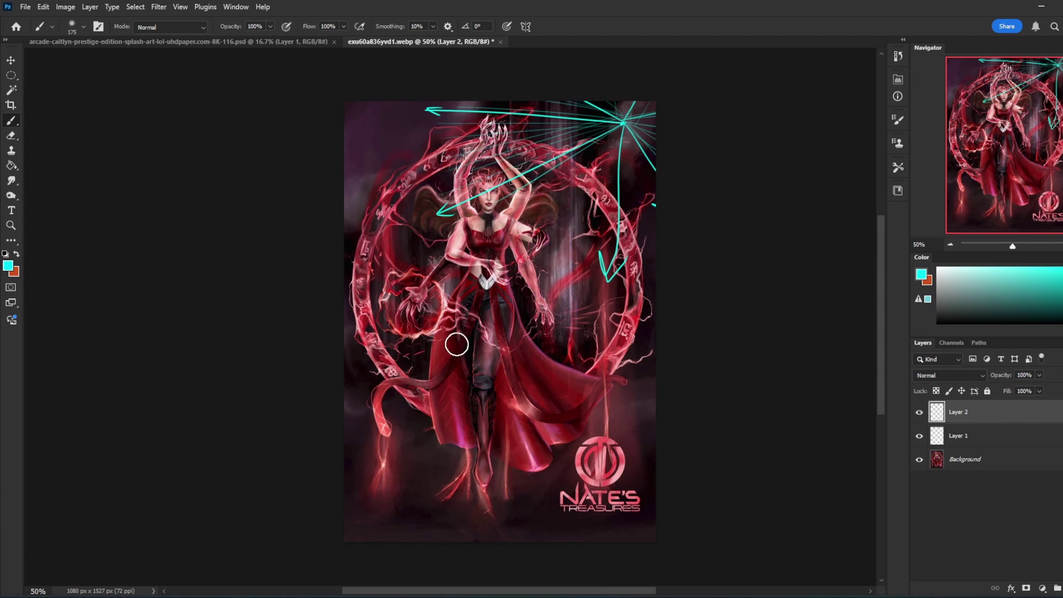
pyautogui.click(469, 357)
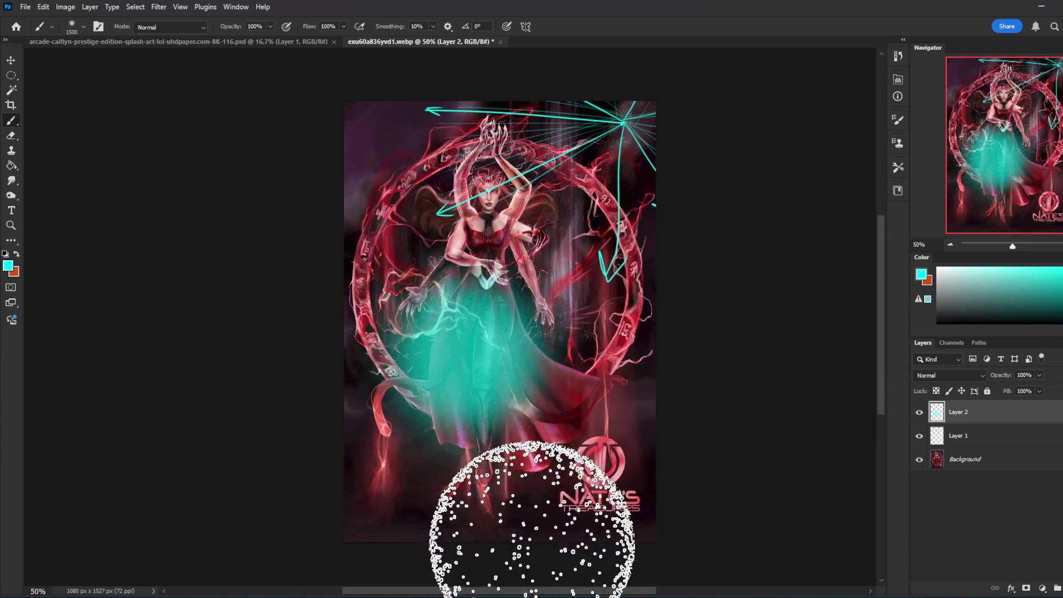
pyautogui.click(498, 297)
pyautogui.click(540, 284)
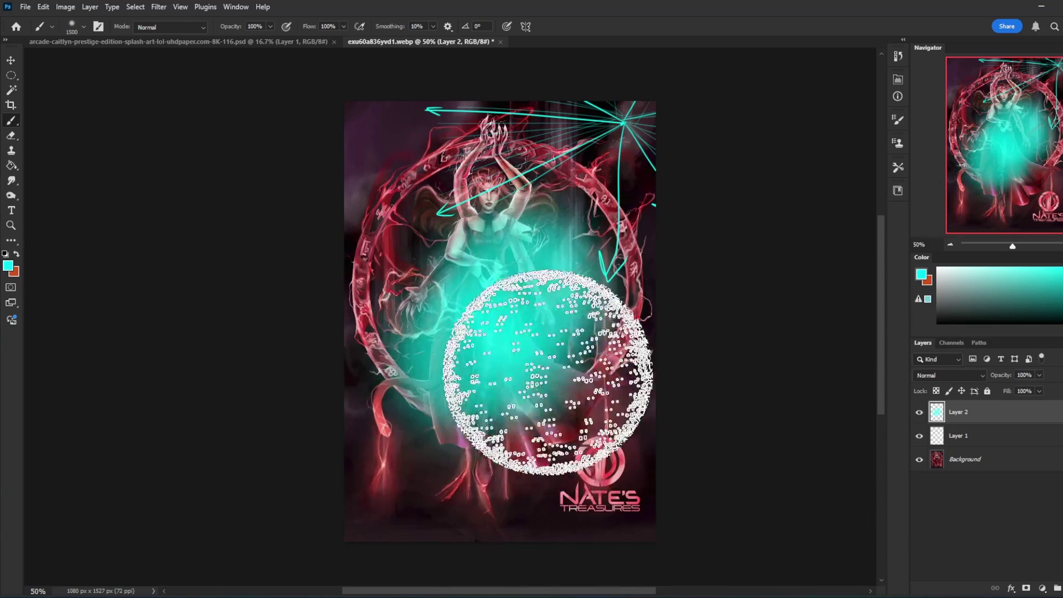
pyautogui.click(429, 435)
pyautogui.click(546, 422)
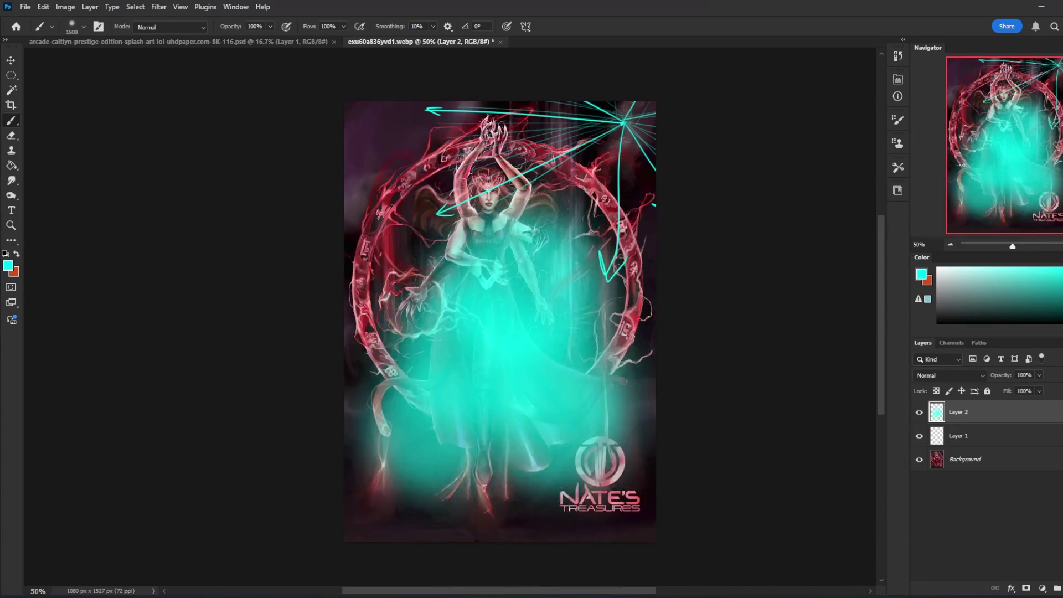
# - Undo the broad cyan glow dabs over the figure
pyautogui.hotkey('ctrl', 'z')
pyautogui.hotkey('ctrl', 'z')
pyautogui.hotkey('ctrl', 'z')
pyautogui.hotkey('ctrl', 'z')
pyautogui.hotkey('ctrl', 'z')
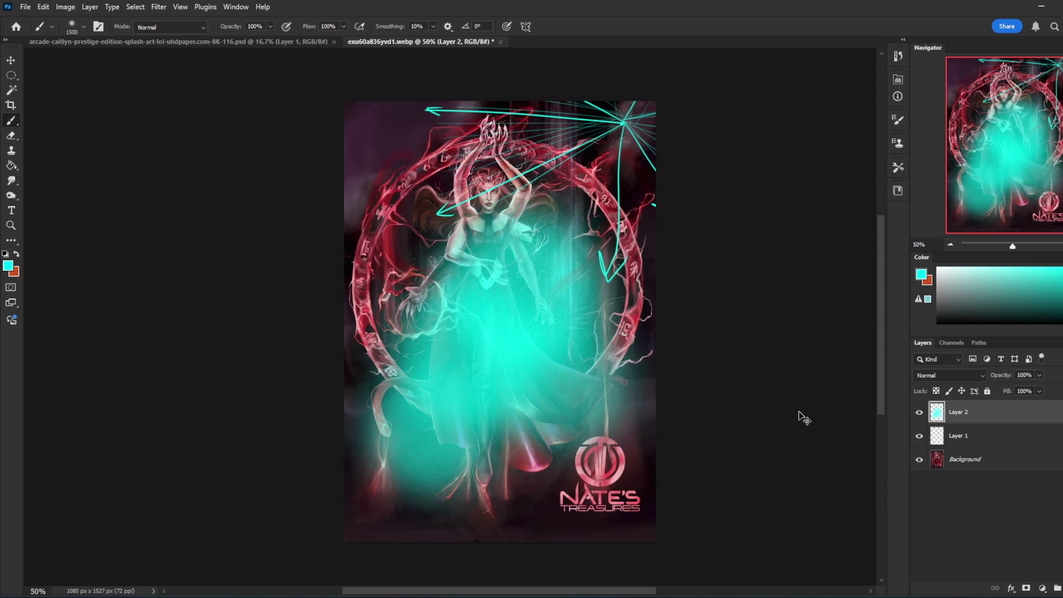
# - Reduce the brush to 15 px and draw three straight cyan rays from the light point toward the figure's head and shoulder
pyautogui.press('[')
pyautogui.press('[')
pyautogui.press('[')
pyautogui.press('[')
pyautogui.press('[')
pyautogui.press('[')
pyautogui.press('[')
pyautogui.press('[')
pyautogui.press('[')
pyautogui.press('[')
pyautogui.press('[')
pyautogui.press('[')
pyautogui.press('[')
pyautogui.press('[')
pyautogui.press('[')
pyautogui.press('[')
pyautogui.press('[')
pyautogui.press('[')
pyautogui.press('[')
pyautogui.press('[')
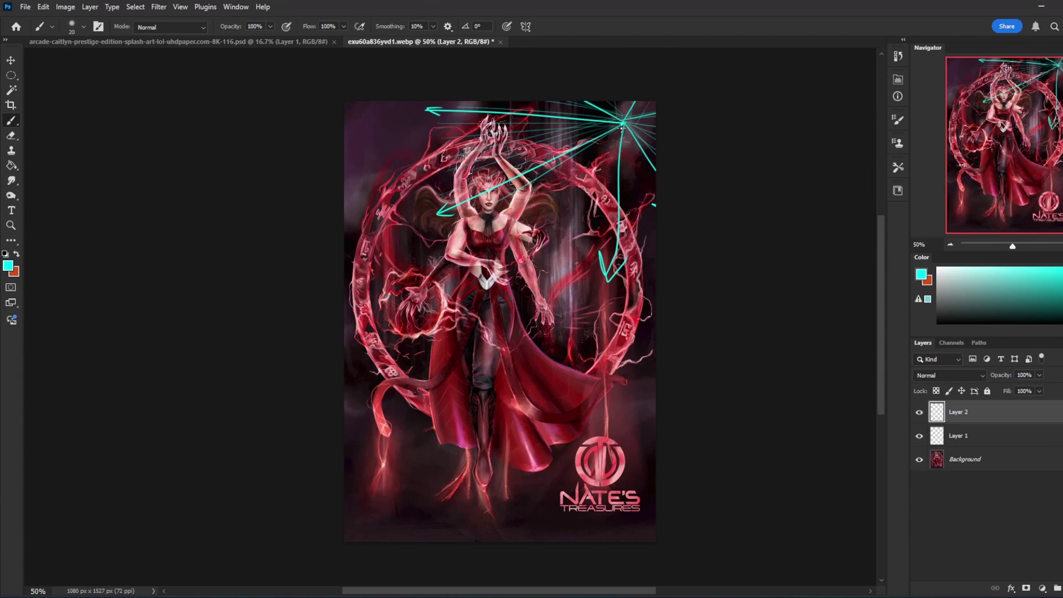
pyautogui.press('[')
pyautogui.click(623, 128)
pyautogui.keyDown('shift'); pyautogui.click(514, 204); pyautogui.keyUp('shift')
pyautogui.click(623, 126)
pyautogui.keyDown('shift'); pyautogui.click(521, 224); pyautogui.keyUp('shift')
pyautogui.click(624, 124)
pyautogui.keyDown('shift'); pyautogui.click(587, 176); pyautogui.keyUp('shift')
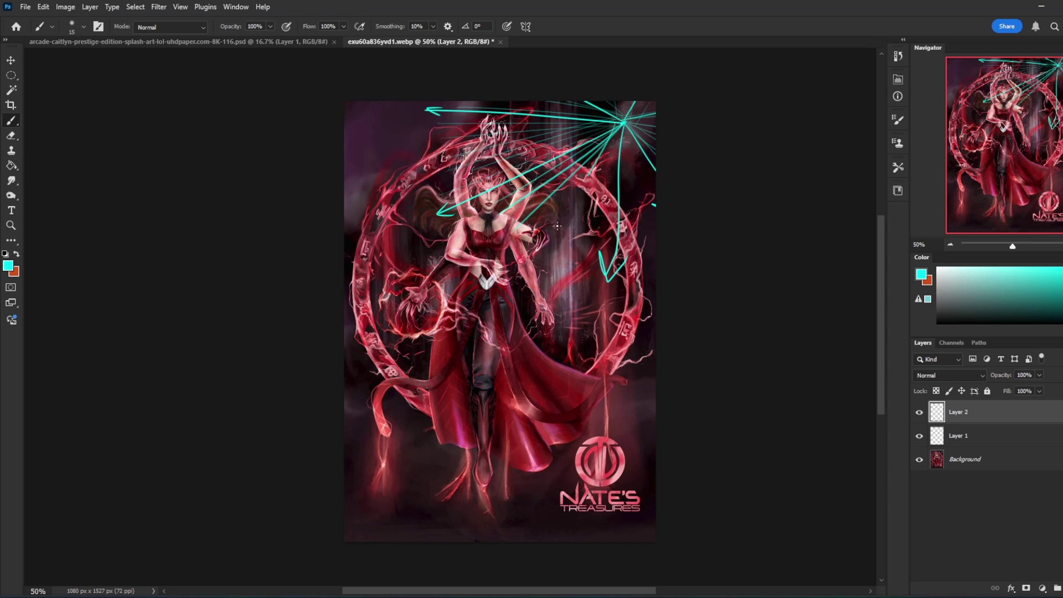
# - Draw four straight cyan rays from the light point downward across the upper-right part of the magic ring
pyautogui.click(623, 123)
pyautogui.keyDown('shift'); pyautogui.click(548, 247); pyautogui.keyUp('shift')
pyautogui.click(623, 122)
pyautogui.keyDown('shift'); pyautogui.click(576, 255); pyautogui.keyUp('shift')
pyautogui.click(623, 123)
pyautogui.keyDown('shift'); pyautogui.click(605, 256); pyautogui.keyUp('shift')
pyautogui.click(624, 123)
pyautogui.keyDown('shift'); pyautogui.click(631, 249); pyautogui.keyUp('shift')
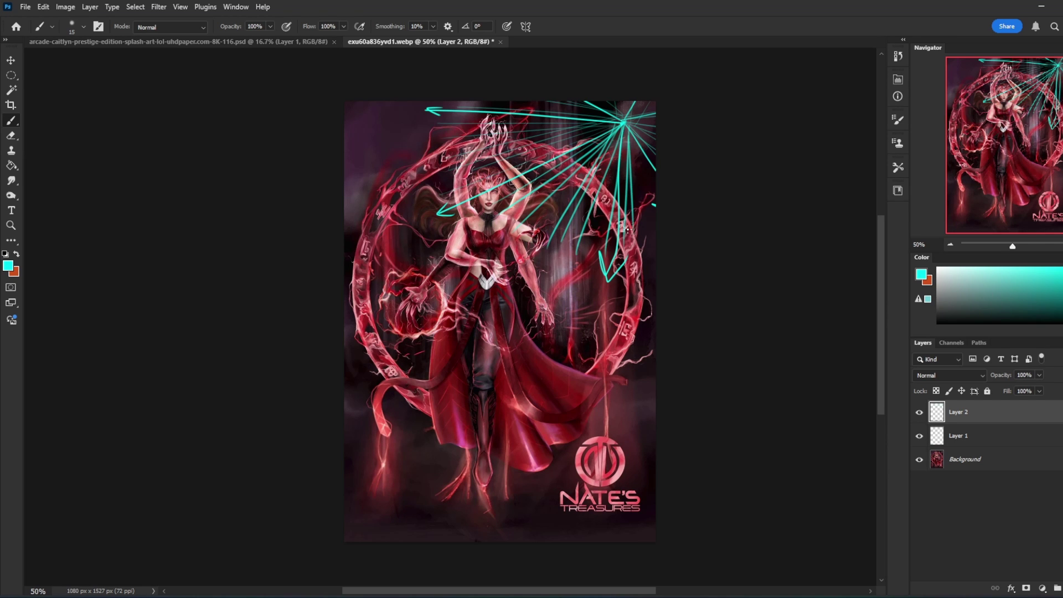
# - Draw four more straight cyan rays from the light point down toward the painting's right edge
pyautogui.click(623, 122)
pyautogui.keyDown('shift'); pyautogui.click(652, 237); pyautogui.keyUp('shift')
pyautogui.click(623, 122)
pyautogui.keyDown('shift'); pyautogui.click(682, 216); pyautogui.keyUp('shift')
pyautogui.click(623, 122)
pyautogui.keyDown('shift'); pyautogui.click(647, 221); pyautogui.keyUp('shift')
pyautogui.click(624, 123)
pyautogui.keyDown('shift'); pyautogui.click(637, 229); pyautogui.keyUp('shift')
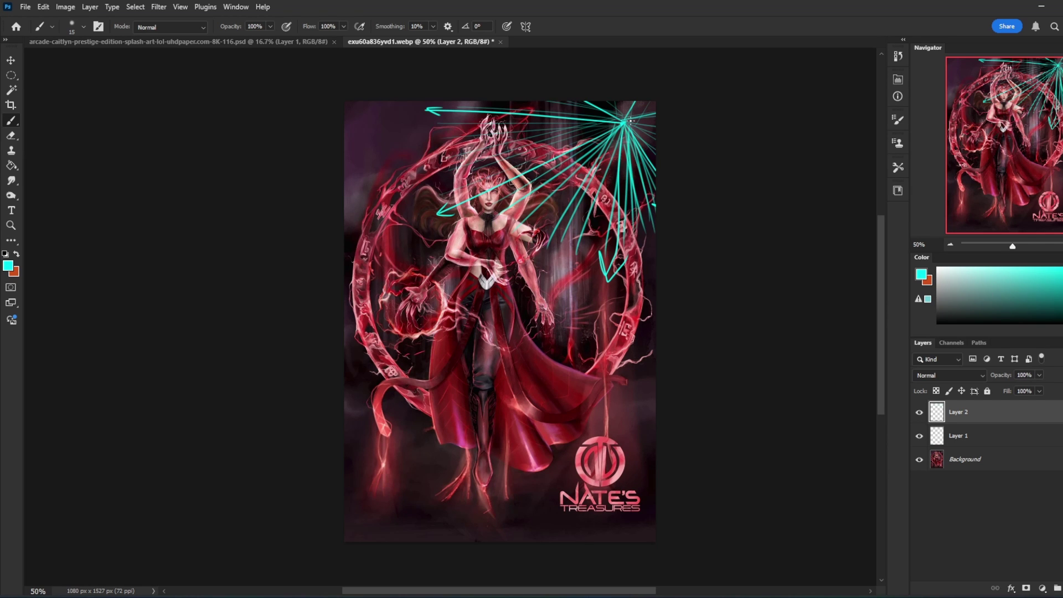
# - Draw four straight cyan rays from the light point down across the magic ring and the figure's upper body
pyautogui.click(623, 123)
pyautogui.keyDown('shift'); pyautogui.click(589, 258); pyautogui.keyUp('shift')
pyautogui.click(624, 122)
pyautogui.keyDown('shift'); pyautogui.click(535, 233); pyautogui.keyUp('shift')
pyautogui.click(623, 122)
pyautogui.keyDown('shift'); pyautogui.click(532, 186); pyautogui.keyUp('shift')
pyautogui.click(623, 122)
pyautogui.keyDown('shift'); pyautogui.click(460, 183); pyautogui.keyUp('shift')
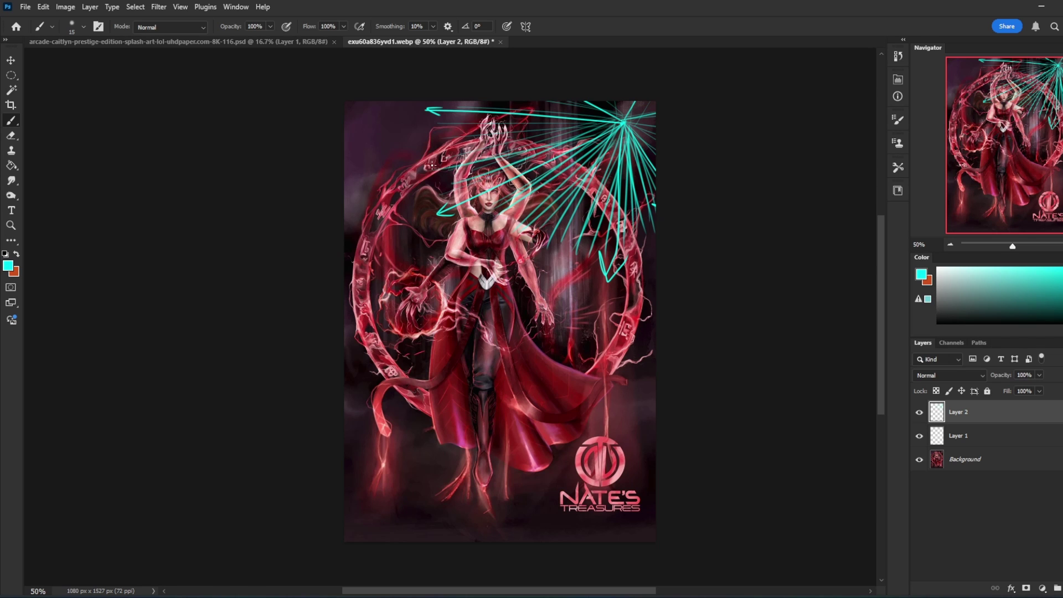
# - Draw four straight cyan rays from the light point toward the painting's upper left, then cross the rays with concentric cyan arcs
pyautogui.click(623, 122)
pyautogui.keyDown('shift'); pyautogui.click(451, 143); pyautogui.keyUp('shift')
pyautogui.click(623, 122)
pyautogui.keyDown('shift'); pyautogui.click(455, 106); pyautogui.keyUp('shift')
pyautogui.click(623, 122)
pyautogui.keyDown('shift'); pyautogui.click(507, 96); pyautogui.keyUp('shift')
pyautogui.click(623, 122)
pyautogui.keyDown('shift'); pyautogui.click(556, 73); pyautogui.keyUp('shift')
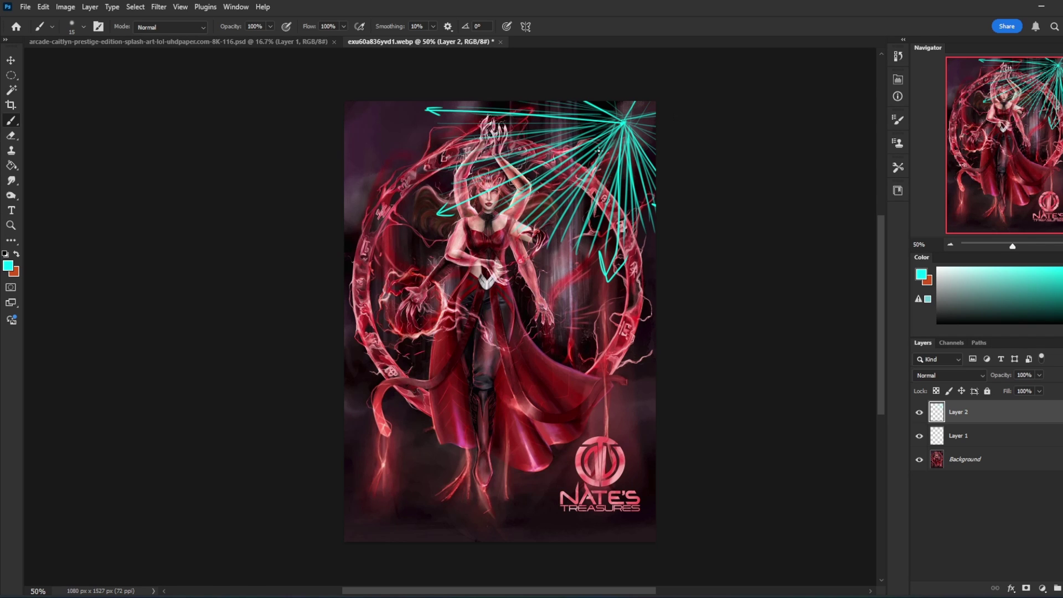
pyautogui.moveTo(618, 135)
pyautogui.mouseDown()
pyautogui.moveTo(583, 177)
pyautogui.moveTo(592, 214)
pyautogui.moveTo(530, 202)
pyautogui.mouseUp()
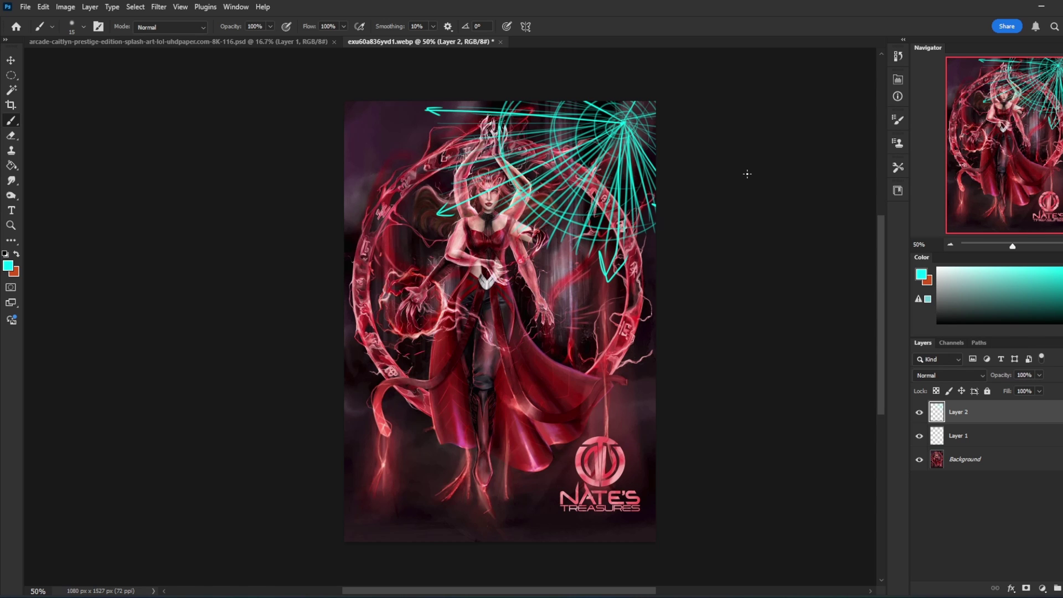
# - Hide and delete the two cyan annotation layers, Layer 2 and Layer 1
pyautogui.click(919, 415)
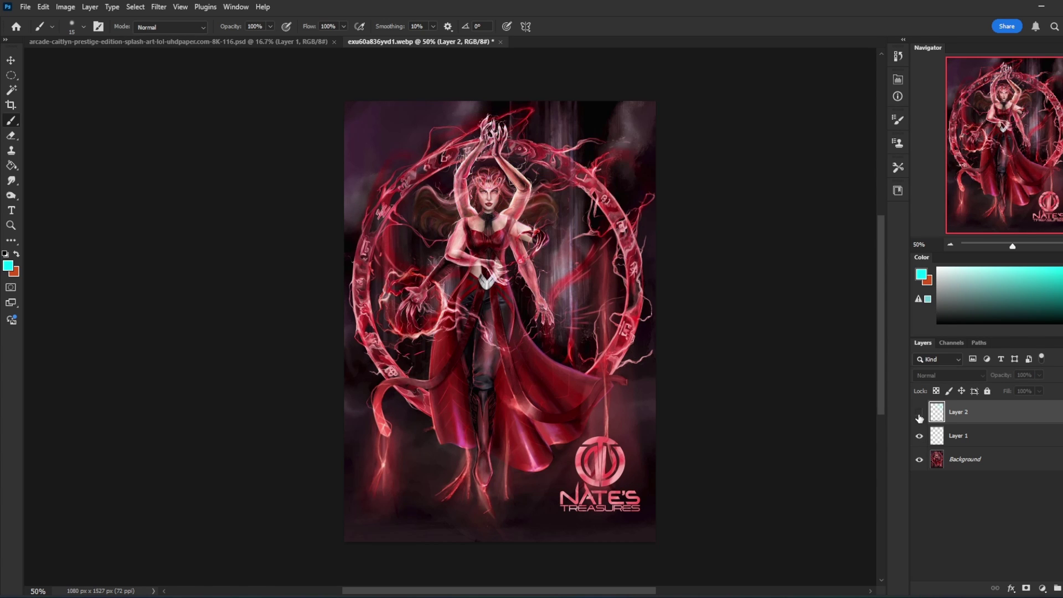
pyautogui.click(919, 437)
pyautogui.press('Delete')
pyautogui.press('Delete')
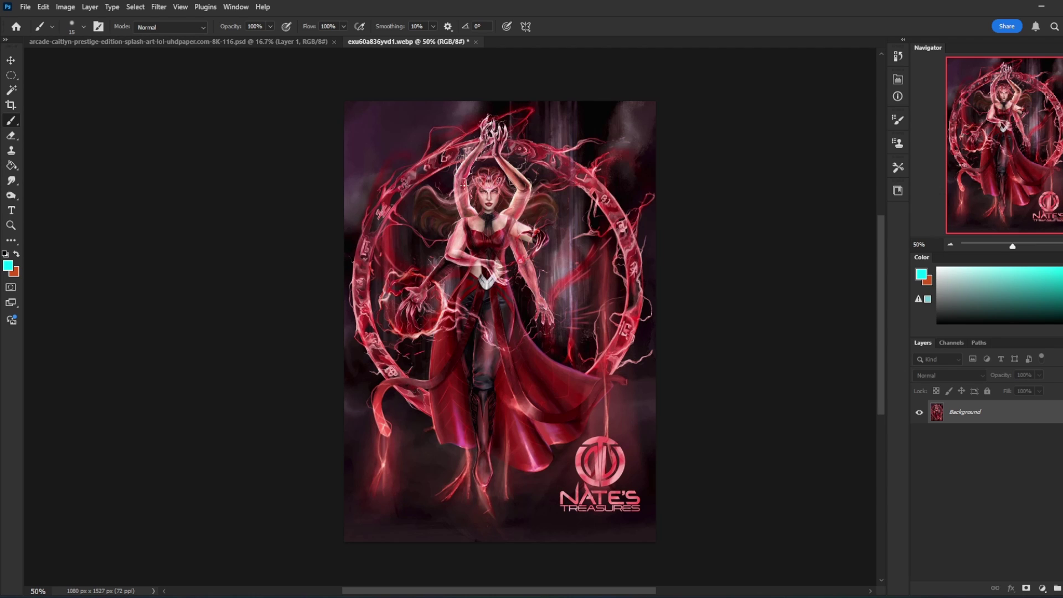
# - On a new layer, paint over the lower-right logo in sampled dark background colours with the 100 px brush from Istebrak's Dry-Oil Brushes
pyautogui.click(1058, 587)
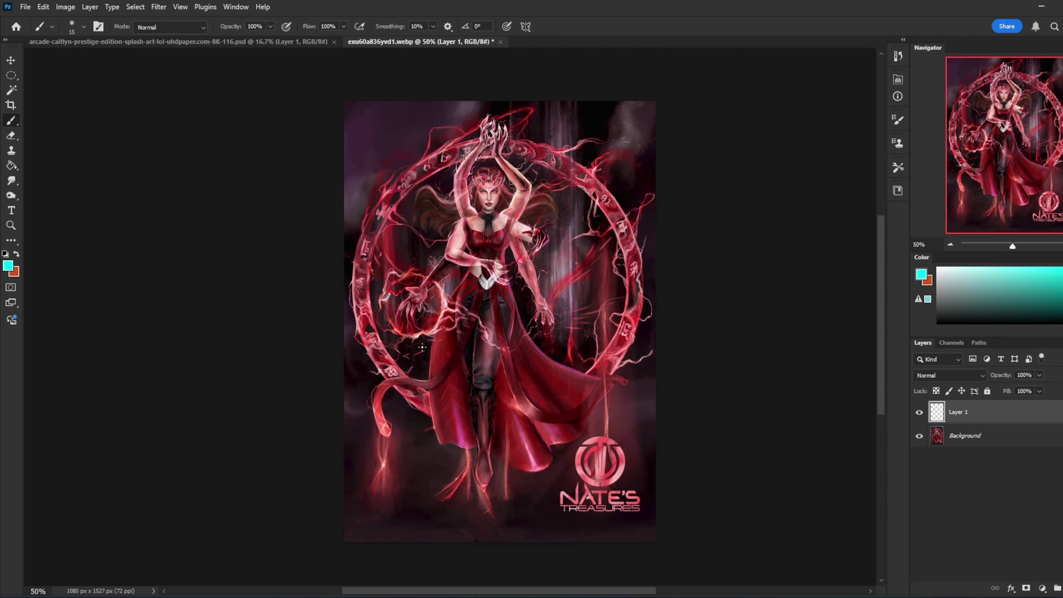
pyautogui.rightClick(590, 293)
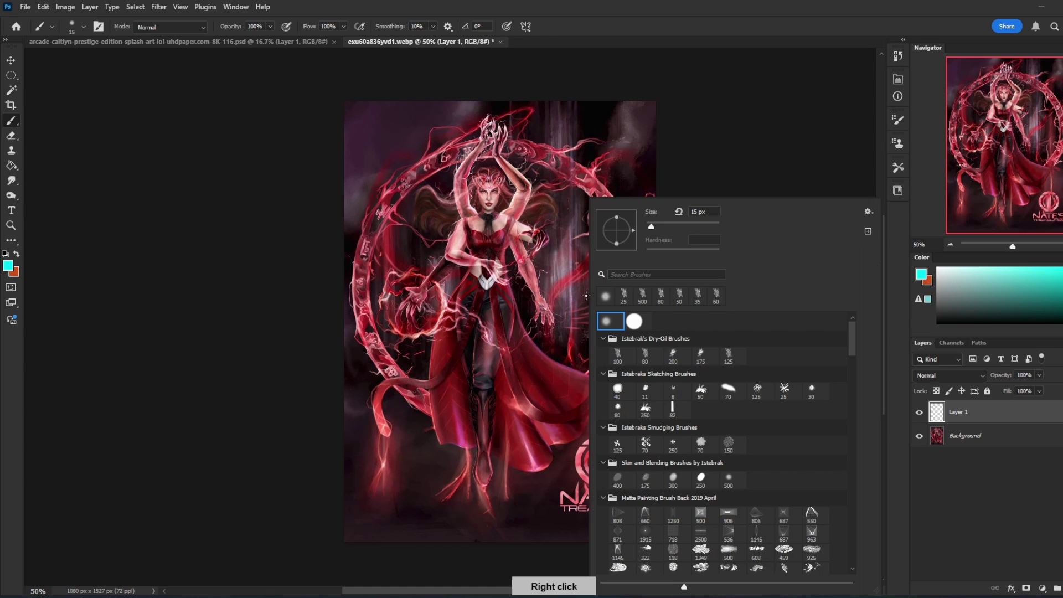
pyautogui.click(787, 156)
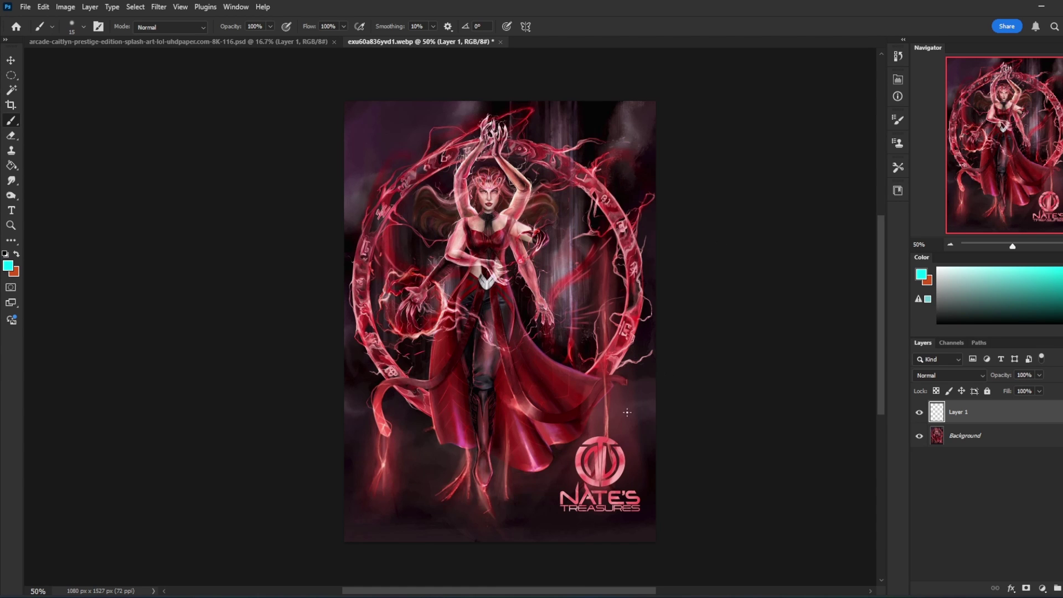
pyautogui.keyDown('alt'); pyautogui.click(626, 435); pyautogui.keyUp('alt')
pyautogui.rightClick(626, 436)
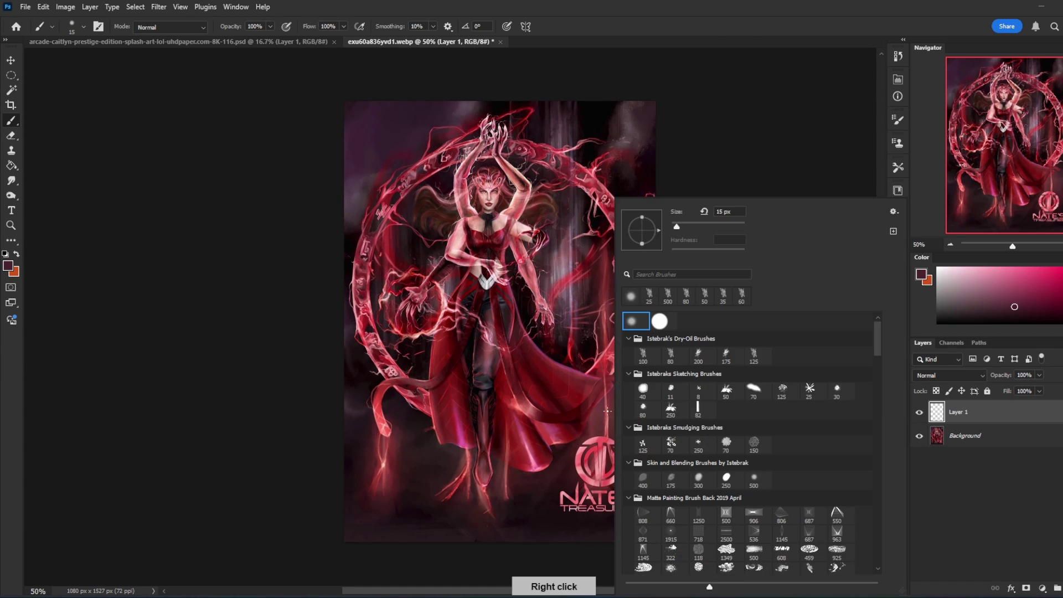
pyautogui.click(645, 356)
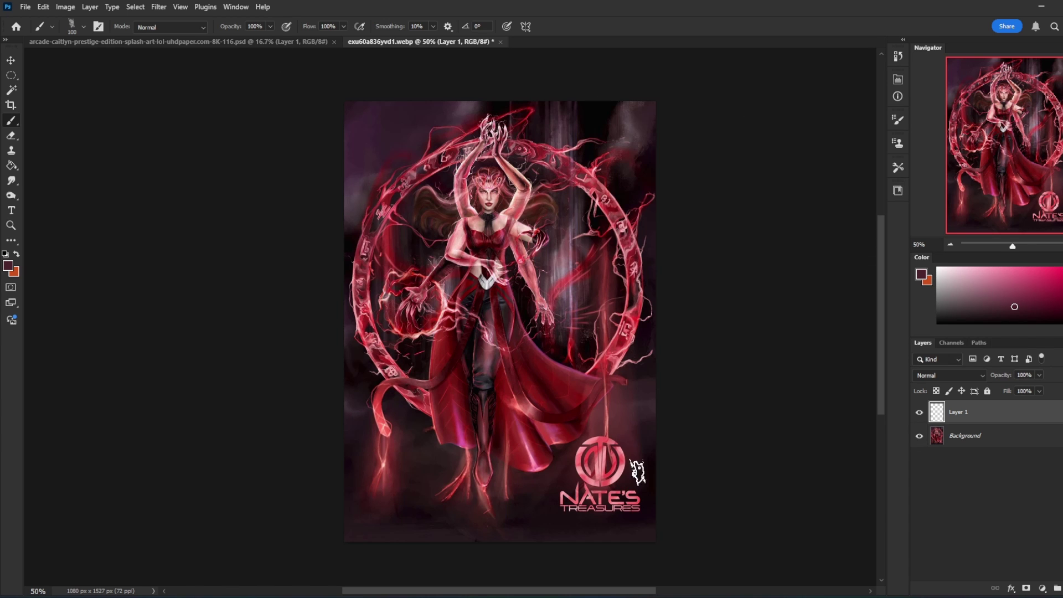
pyautogui.moveTo(637, 477)
pyautogui.mouseDown()
pyautogui.moveTo(560, 502)
pyautogui.moveTo(629, 502)
pyautogui.moveTo(572, 484)
pyautogui.moveTo(635, 484)
pyautogui.moveTo(633, 465)
pyautogui.moveTo(571, 464)
pyautogui.mouseUp()
pyautogui.keyDown('alt'); pyautogui.click(638, 461); pyautogui.keyUp('alt')
pyautogui.keyDown('alt'); pyautogui.click(629, 437); pyautogui.keyUp('alt')
pyautogui.moveTo(630, 437)
pyautogui.mouseDown()
pyautogui.moveTo(581, 443)
pyautogui.moveTo(608, 451)
pyautogui.mouseUp()
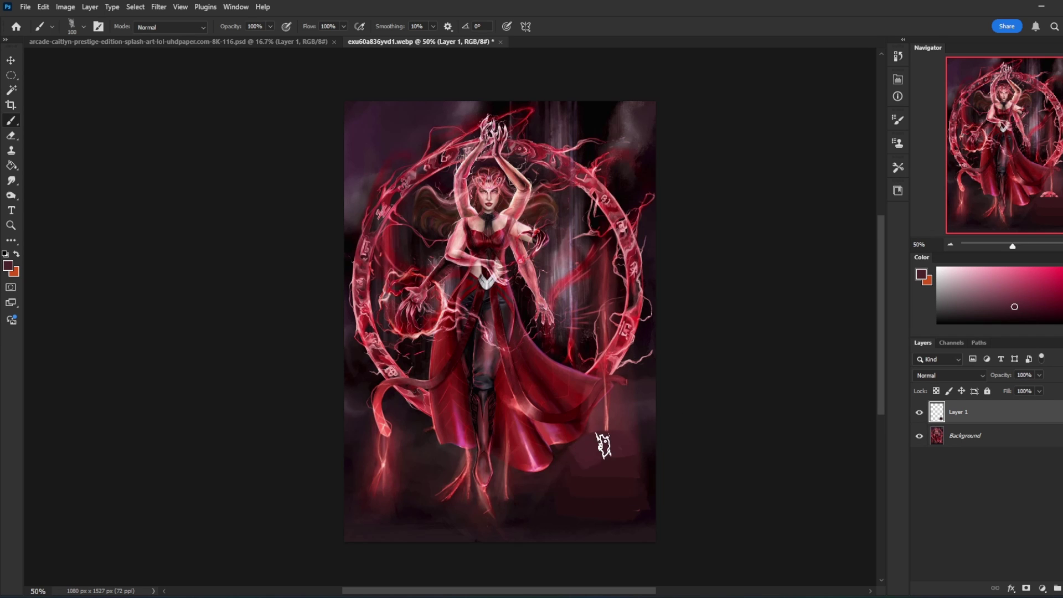
# - Blend the painted-over logo area with the Smudge tool at 5% strength and merge its layer into the Background
pyautogui.click(11, 180)
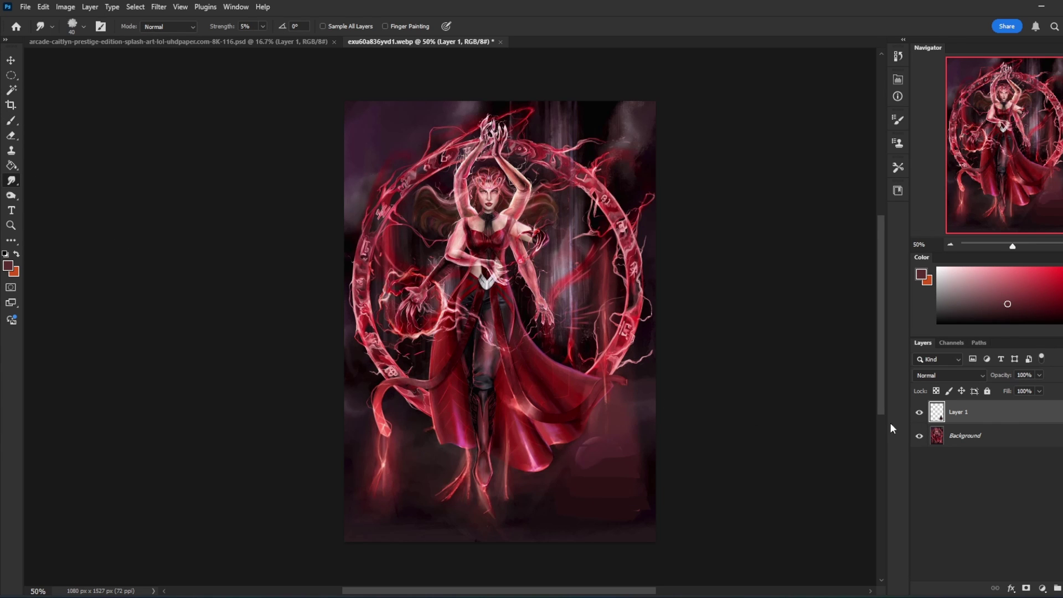
pyautogui.rightClick(1000, 415)
pyautogui.click(1011, 176)
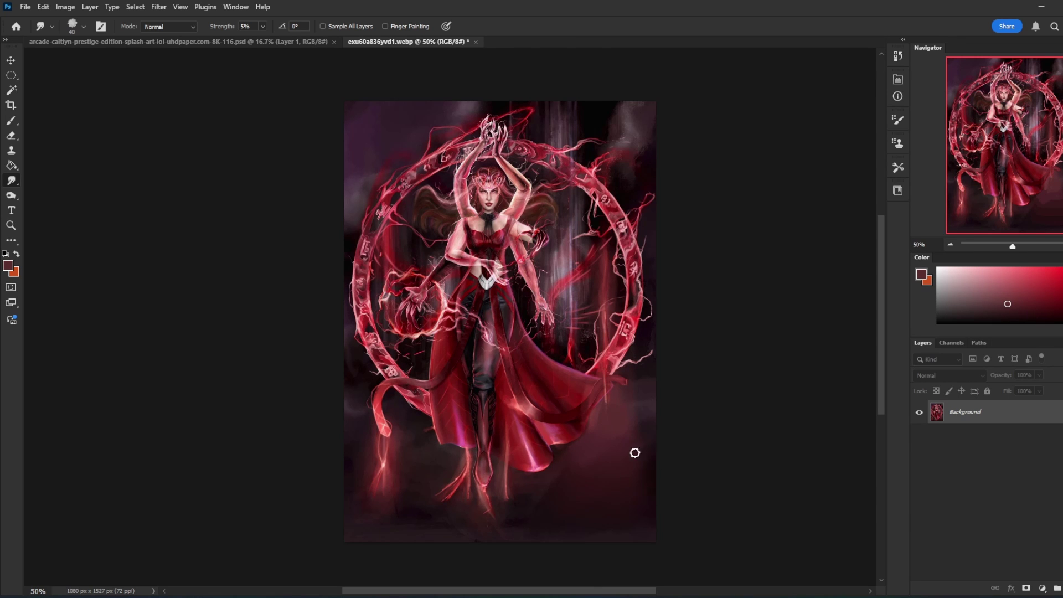
pyautogui.moveTo(614, 448)
pyautogui.mouseDown()
pyautogui.moveTo(582, 454)
pyautogui.moveTo(588, 494)
pyautogui.moveTo(646, 480)
pyautogui.mouseUp()
# - Convert the Background into the regular layer Layer 0 and duplicate the whole painting onto a layer above it
pyautogui.doubleClick(1023, 422)
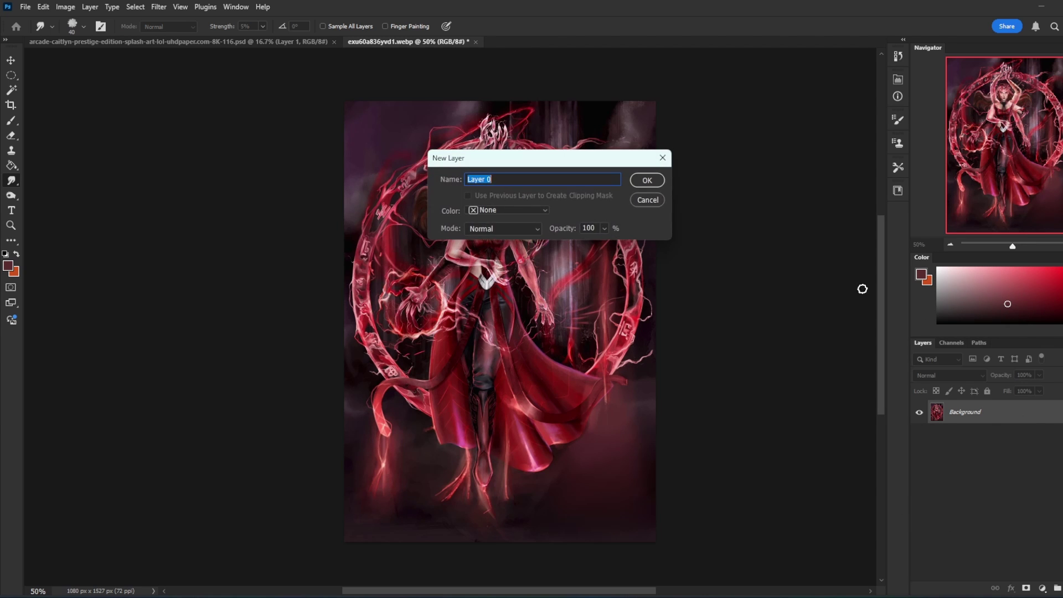
pyautogui.click(648, 183)
pyautogui.hotkey('ctrl', 'a')
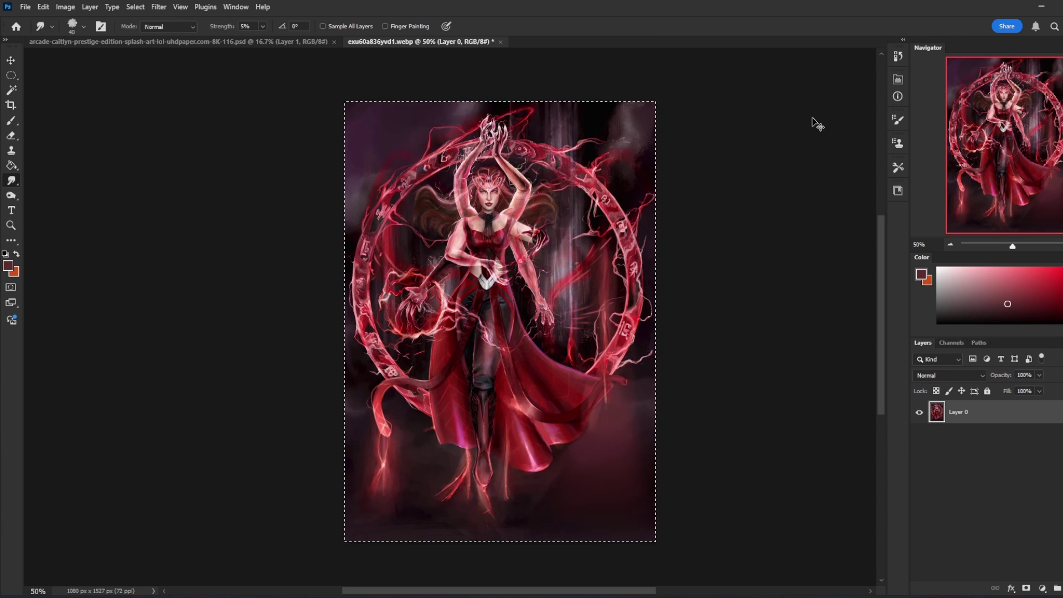
pyautogui.hotkey('ctrl', 'j')
# - Nudge the duplicated painting a few pixels to the right, keeping its original vertical position
pyautogui.press('Right')
pyautogui.press('Right')
pyautogui.press('Right')
pyautogui.press('Right')
pyautogui.press('Right')
pyautogui.press('Right')
pyautogui.press('Right')
pyautogui.press('Right')
pyautogui.press('Right')
pyautogui.press('Right')
pyautogui.press('Right')
pyautogui.press('Right')
pyautogui.press('Right')
pyautogui.press('Right')
pyautogui.press('Right')
pyautogui.press('Right')
pyautogui.press('Right')
pyautogui.press('Right')
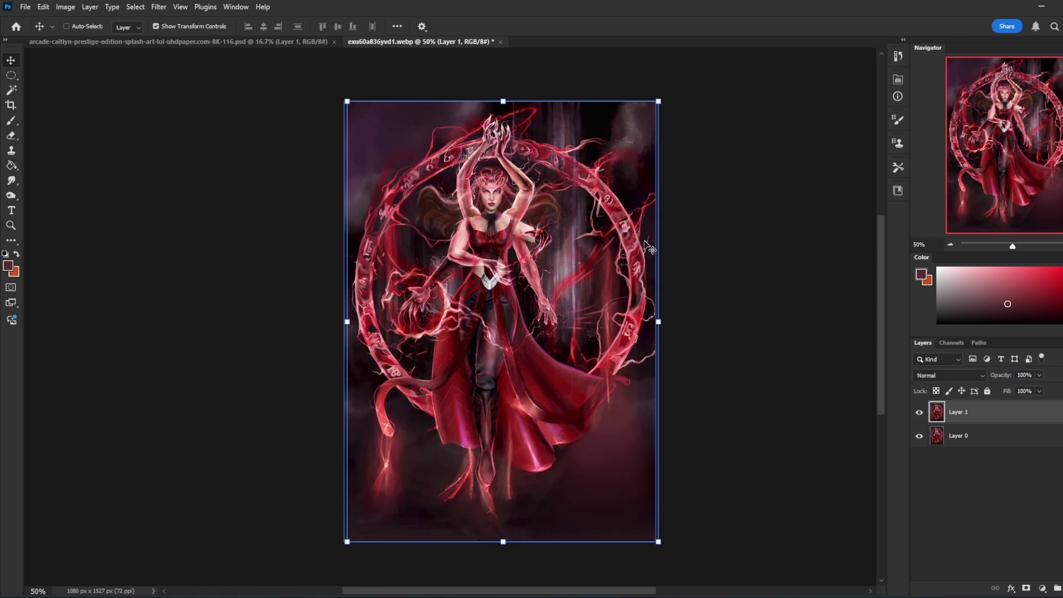
pyautogui.press('Down')
pyautogui.press('Down')
pyautogui.press('Down')
pyautogui.press('Down')
pyautogui.press('Down')
pyautogui.press('Down')
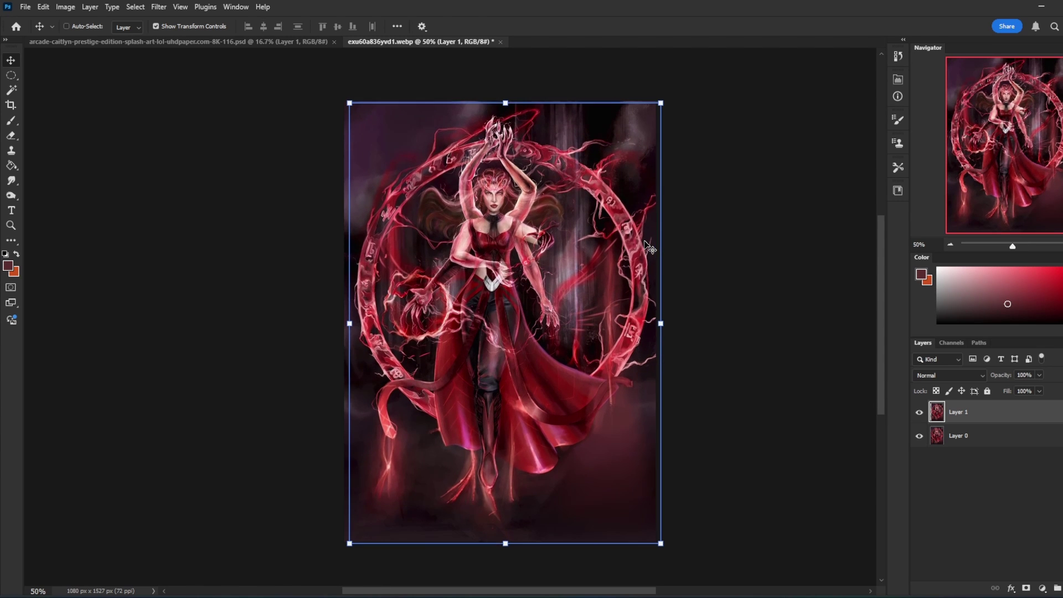
pyautogui.press('Right')
pyautogui.press('Right')
pyautogui.press('Down')
pyautogui.press('Down')
pyautogui.press('Down')
pyautogui.press('Right')
pyautogui.press('Down')
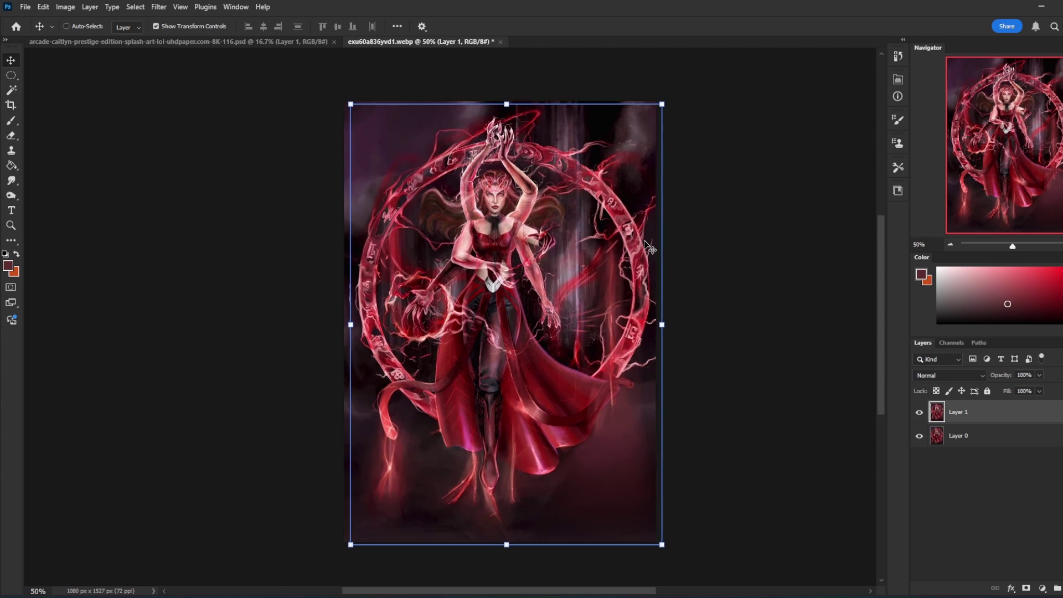
pyautogui.press('Right')
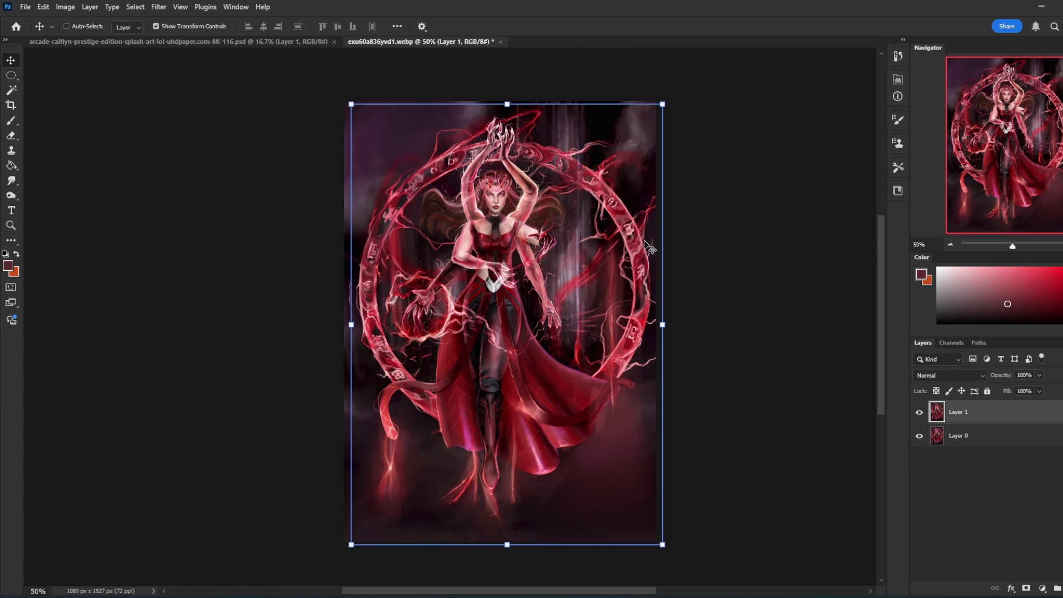
pyautogui.press('Up')
pyautogui.press('Up')
pyautogui.press('Up')
pyautogui.press('Up')
pyautogui.press('Up')
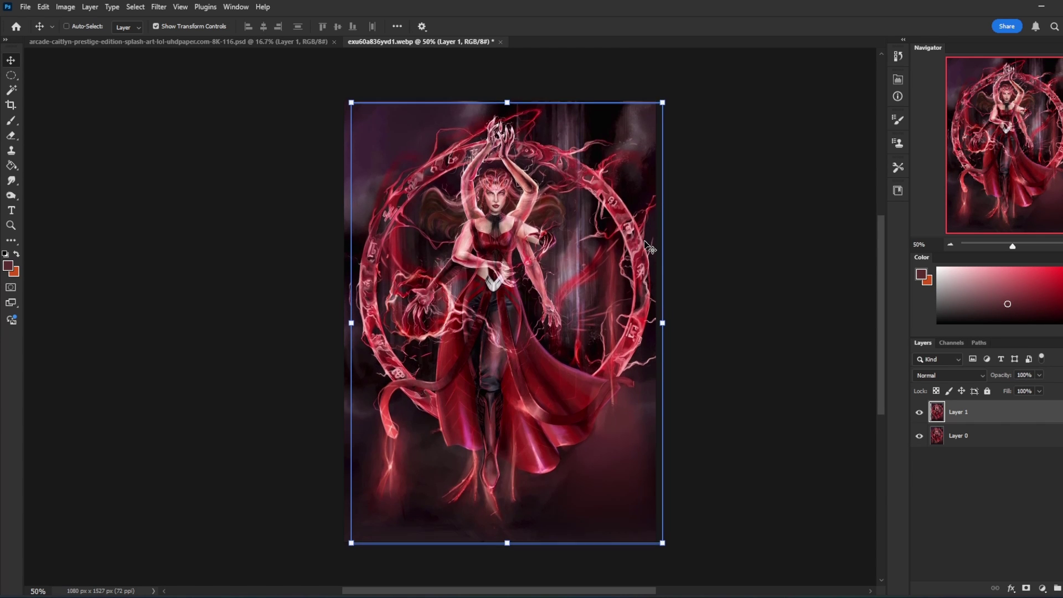
pyautogui.press('Left')
pyautogui.press('Left')
pyautogui.press('Left')
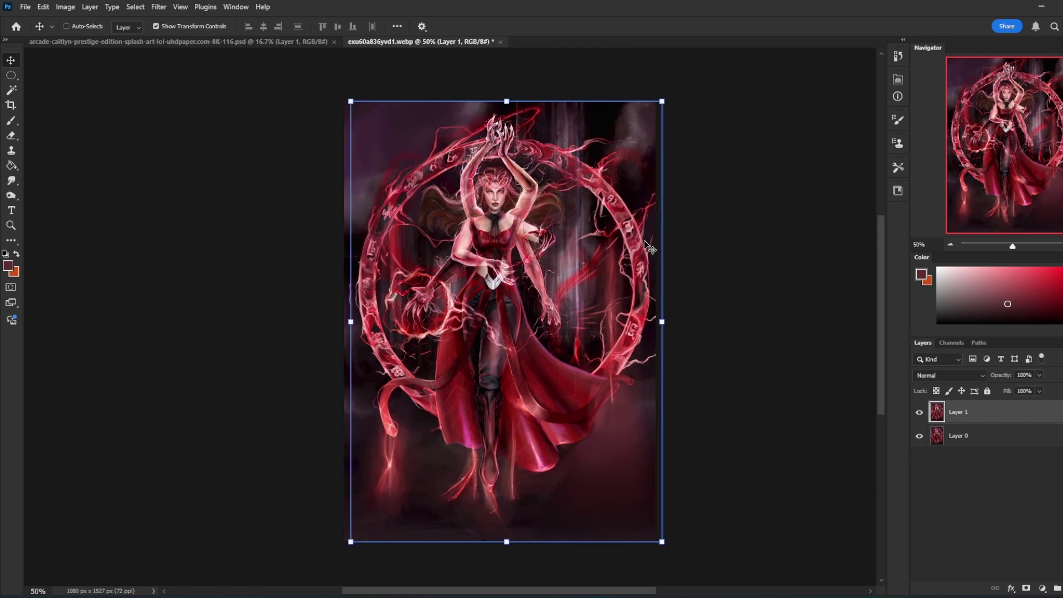
pyautogui.press('Left')
pyautogui.press('Left')
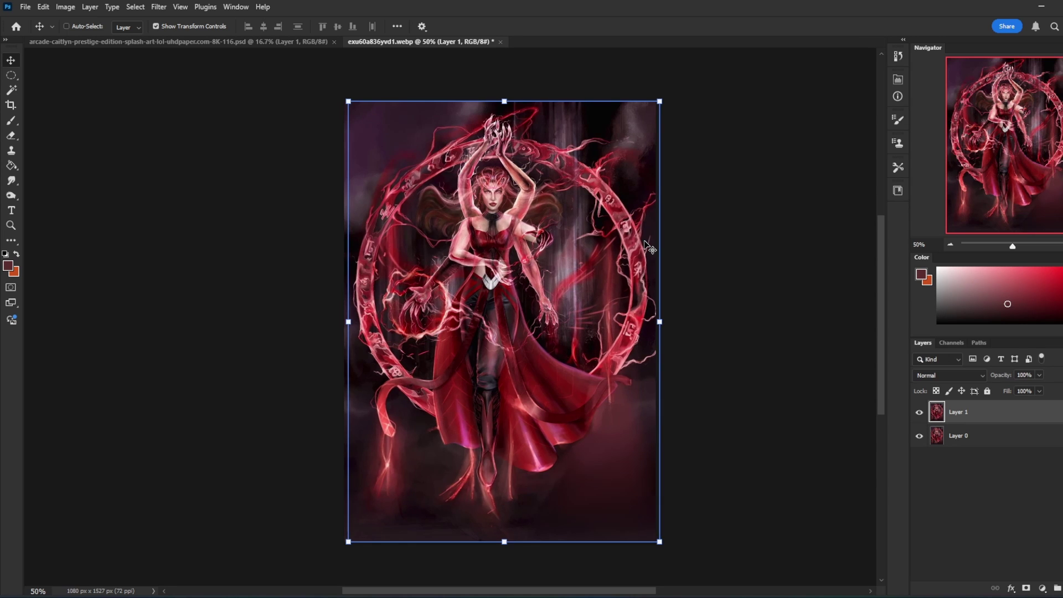
# - Merge the shifted duplicate down into Layer 0
pyautogui.press('b')
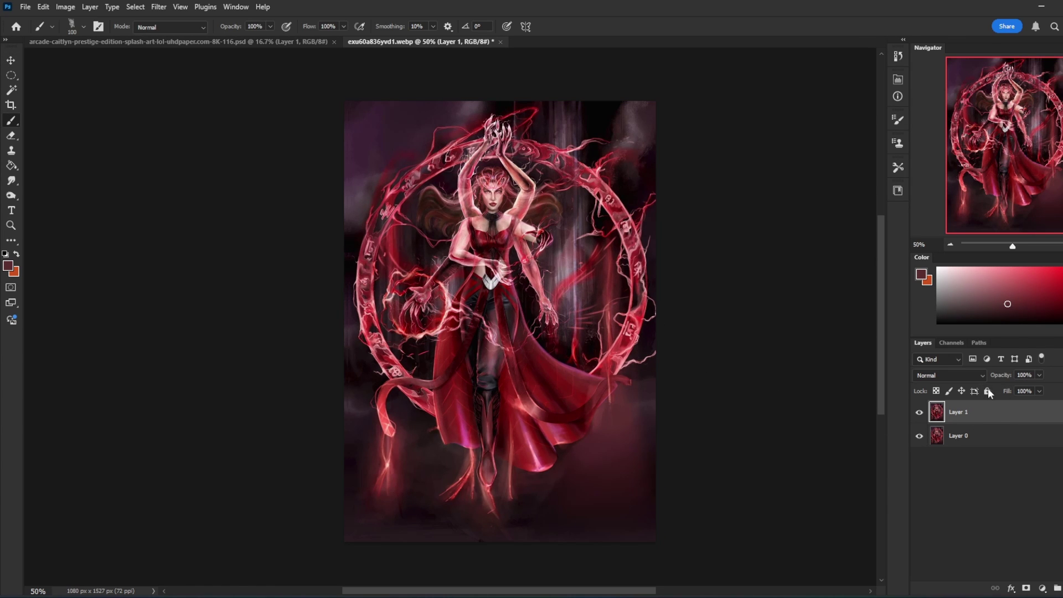
pyautogui.rightClick(991, 410)
pyautogui.click(1006, 178)
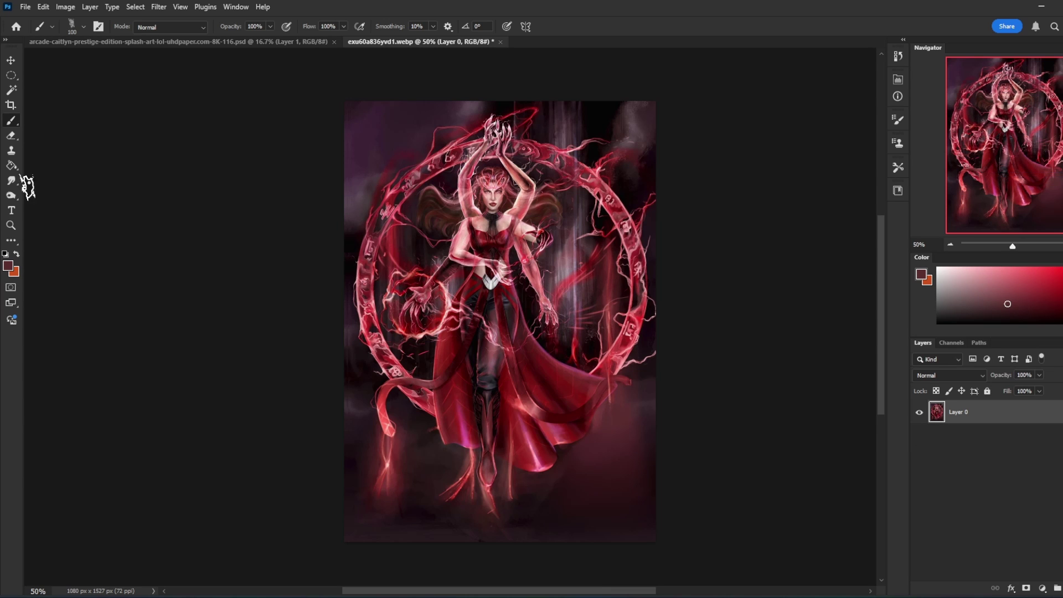
# - Blend the painting's left edge with a smaller Smudge brush at 5% strength
pyautogui.click(11, 180)
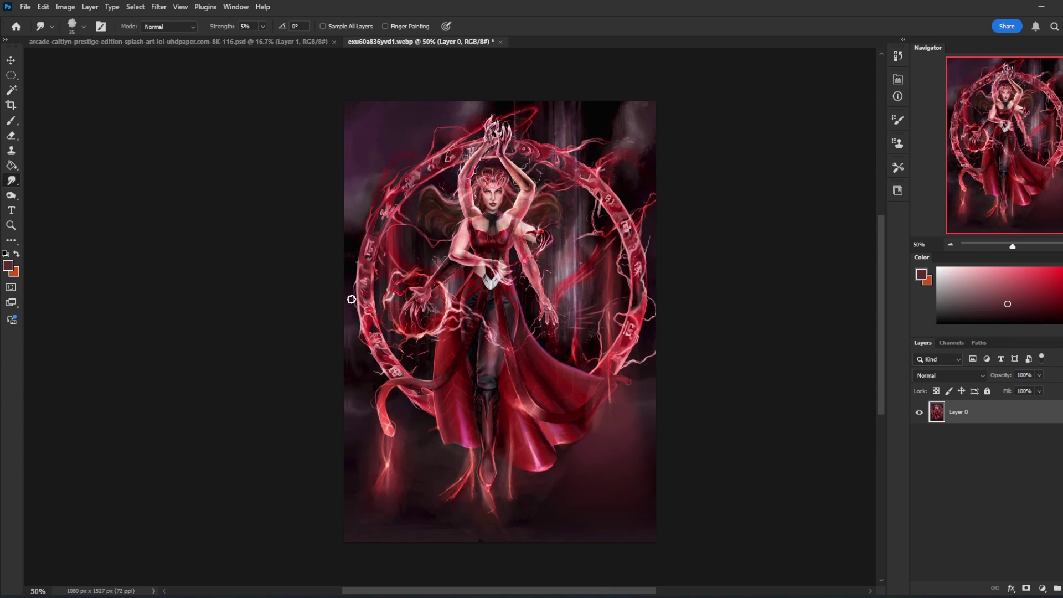
pyautogui.press('[')
pyautogui.press('[')
pyautogui.press('[')
# - Paint sampled near-black background tones over the reddish area beside and below the cape's right side with the 100 px brush
pyautogui.press('b')
pyautogui.keyDown('alt'); pyautogui.click(622, 421); pyautogui.keyUp('alt')
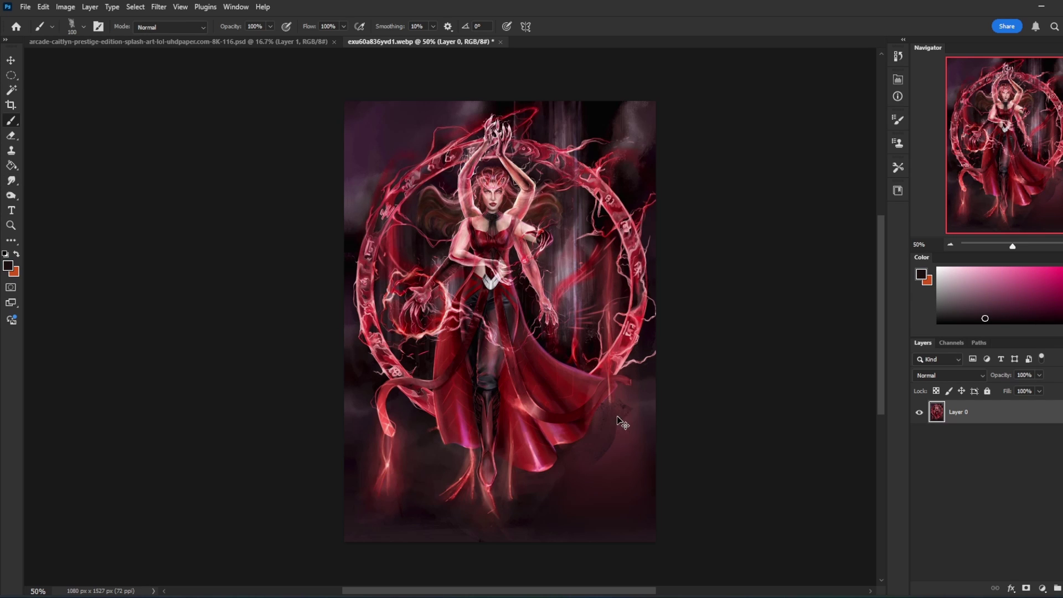
pyautogui.hotkey('ctrl', 'z')
pyautogui.moveTo(618, 409)
pyautogui.mouseDown()
pyautogui.moveTo(585, 455)
pyautogui.moveTo(632, 412)
pyautogui.mouseUp()
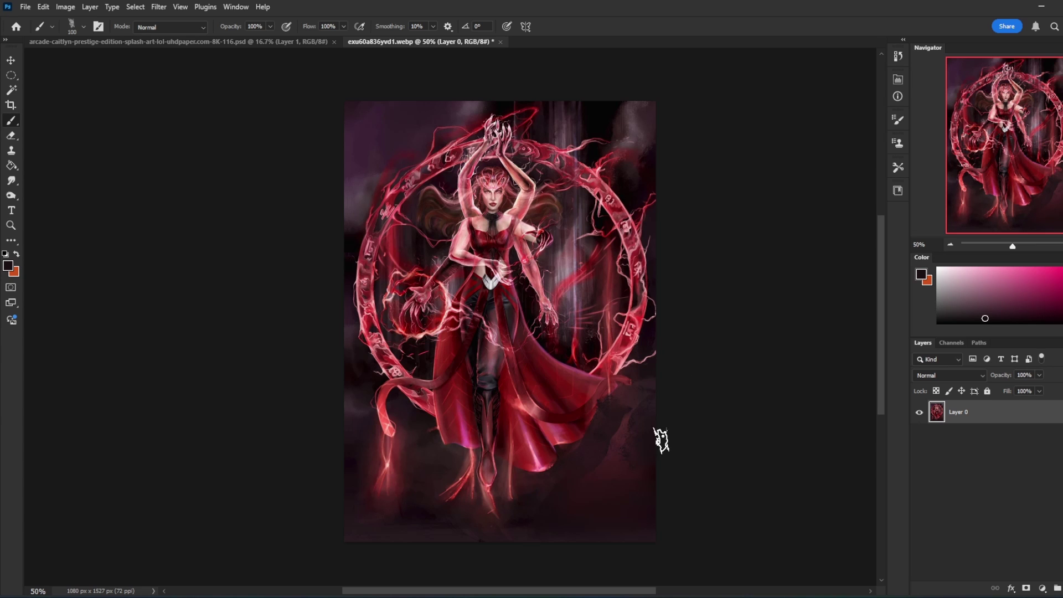
pyautogui.moveTo(593, 500)
pyautogui.mouseDown()
pyautogui.moveTo(581, 517)
pyautogui.moveTo(686, 494)
pyautogui.mouseUp()
pyautogui.keyDown('alt'); pyautogui.click(518, 523); pyautogui.keyUp('alt')
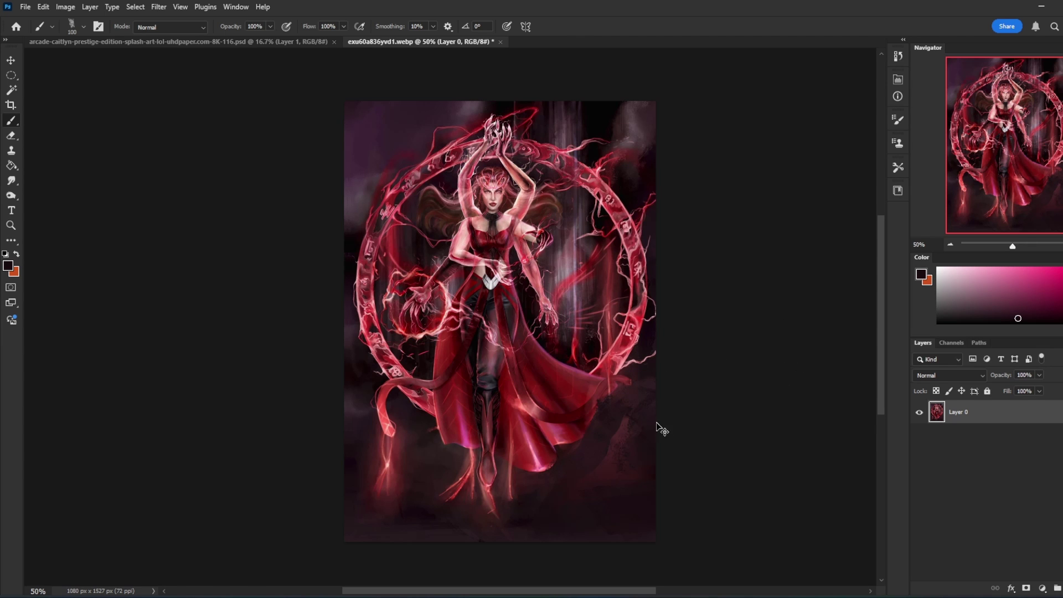
# - Copy the whole repainted canvas, revert the history to the smudging before the brush strokes, and place the copy on a new layer
pyautogui.hotkey('ctrl', 'a')
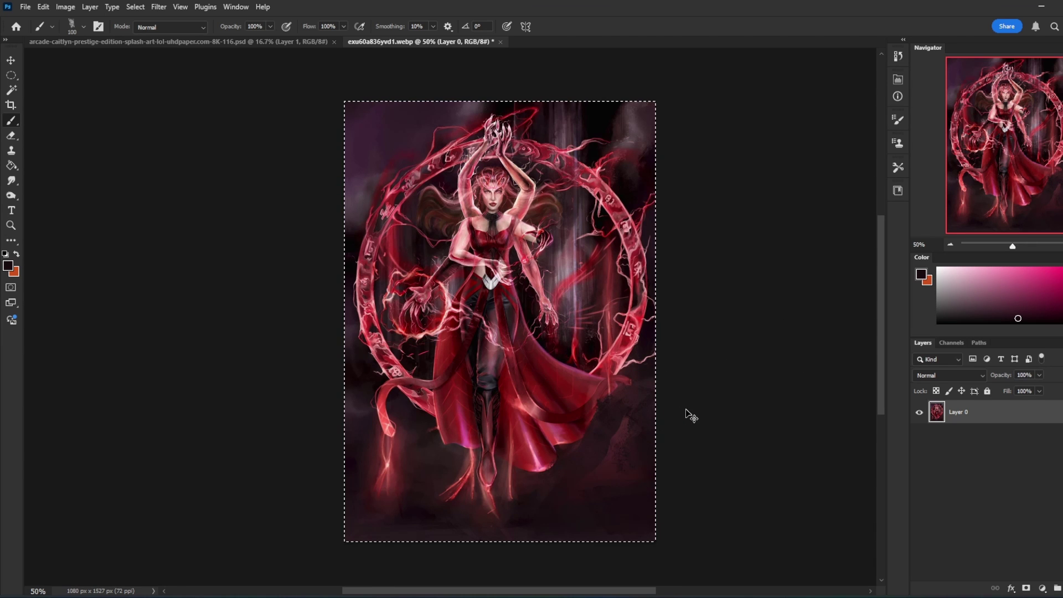
pyautogui.click(899, 56)
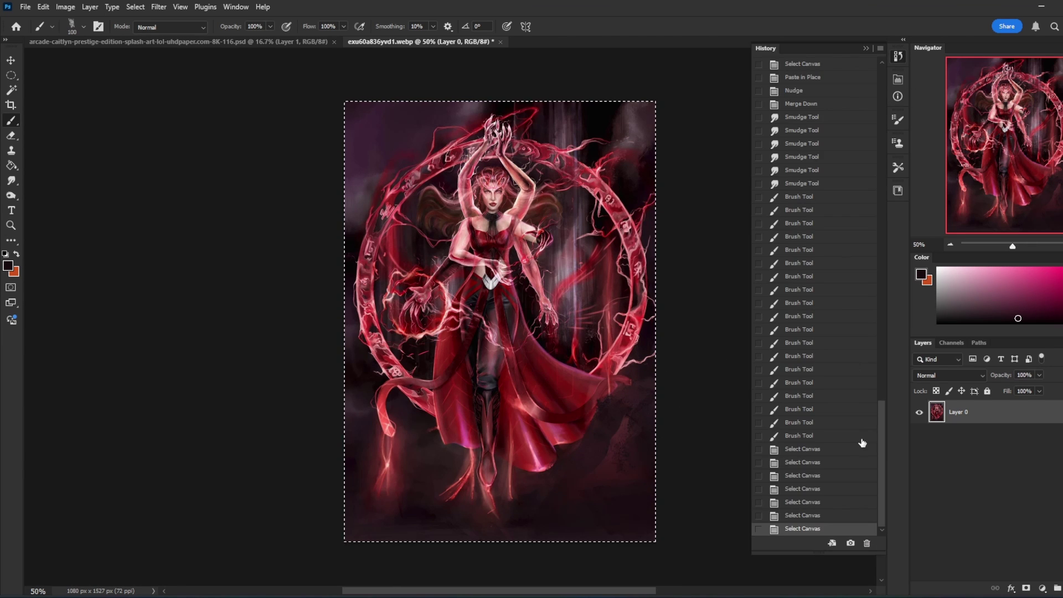
pyautogui.click(815, 436)
pyautogui.click(834, 254)
pyautogui.click(825, 170)
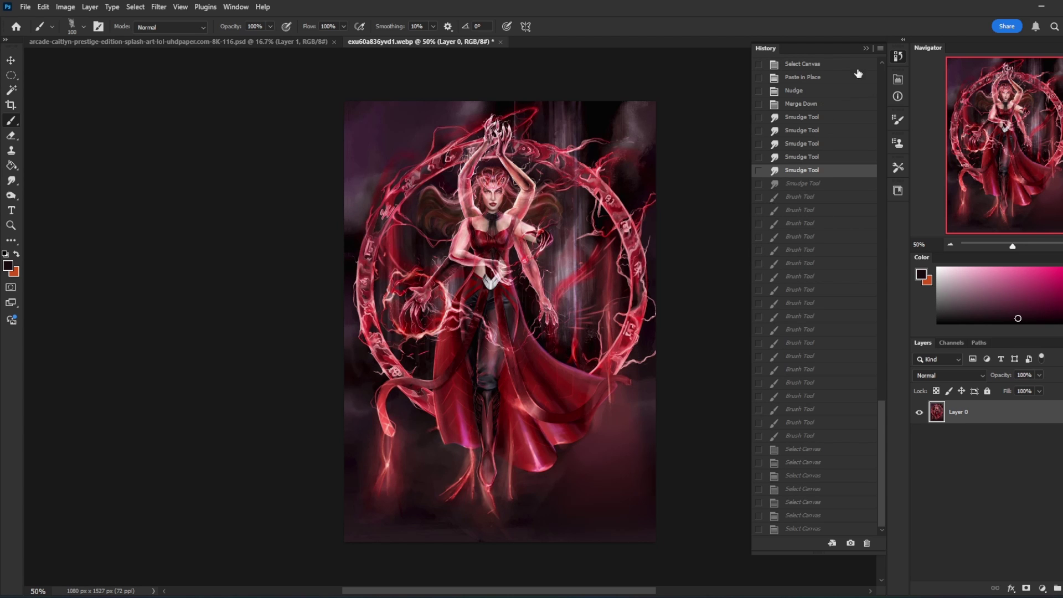
pyautogui.click(866, 49)
pyautogui.hotkey('ctrl', 'j')
# - Erase part of the repainted copy with the 700 px eraser and merge the copy down into Layer 0
pyautogui.press('e')
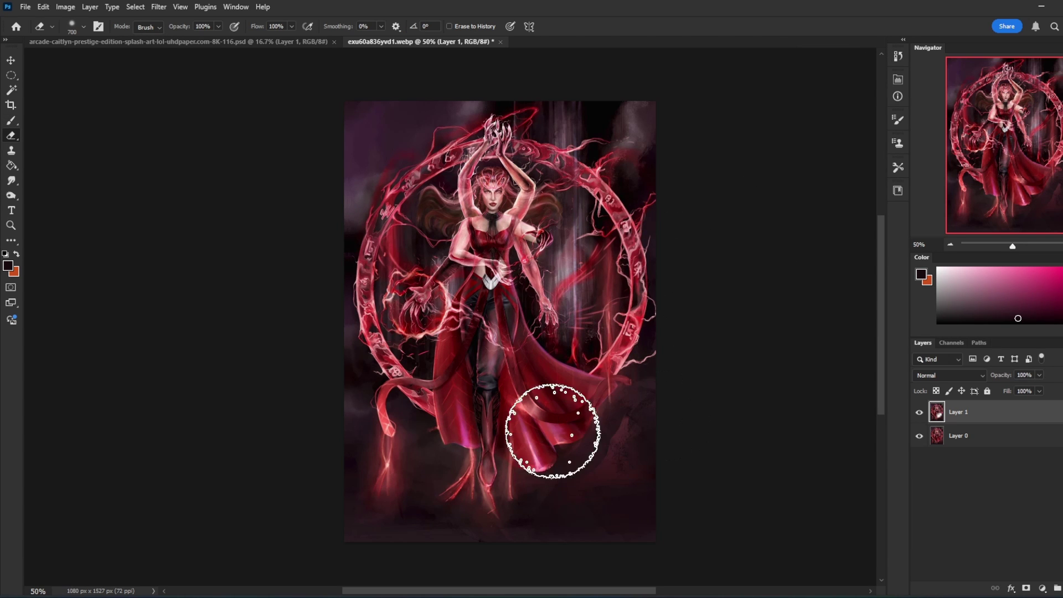
pyautogui.rightClick(1017, 413)
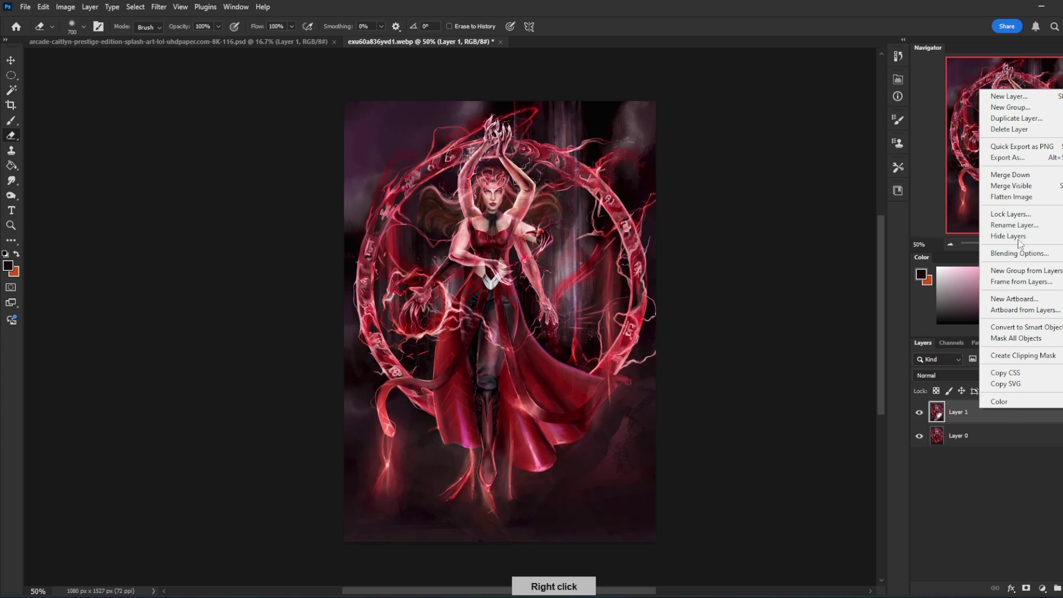
pyautogui.click(1013, 175)
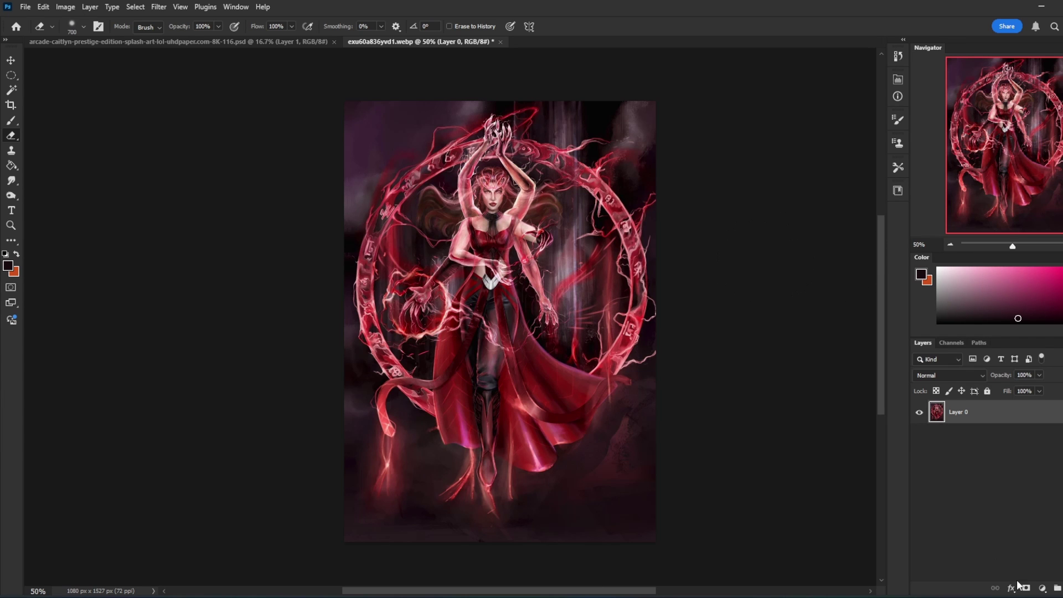
# - Add a new layer over the painting and fill it with a dark red sampled from the artwork
pyautogui.click(959, 377)
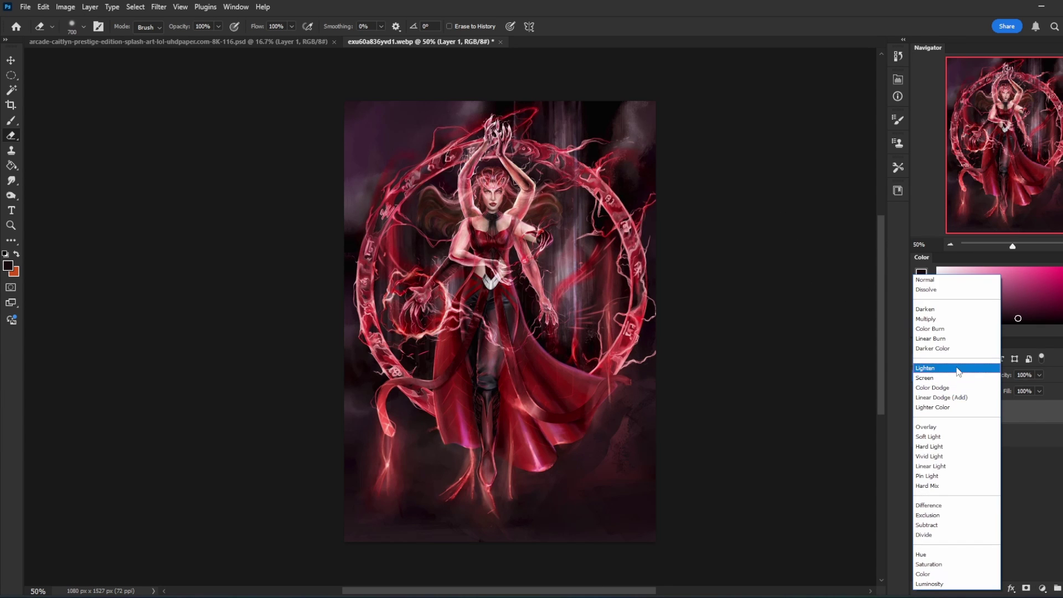
pyautogui.click(1045, 295)
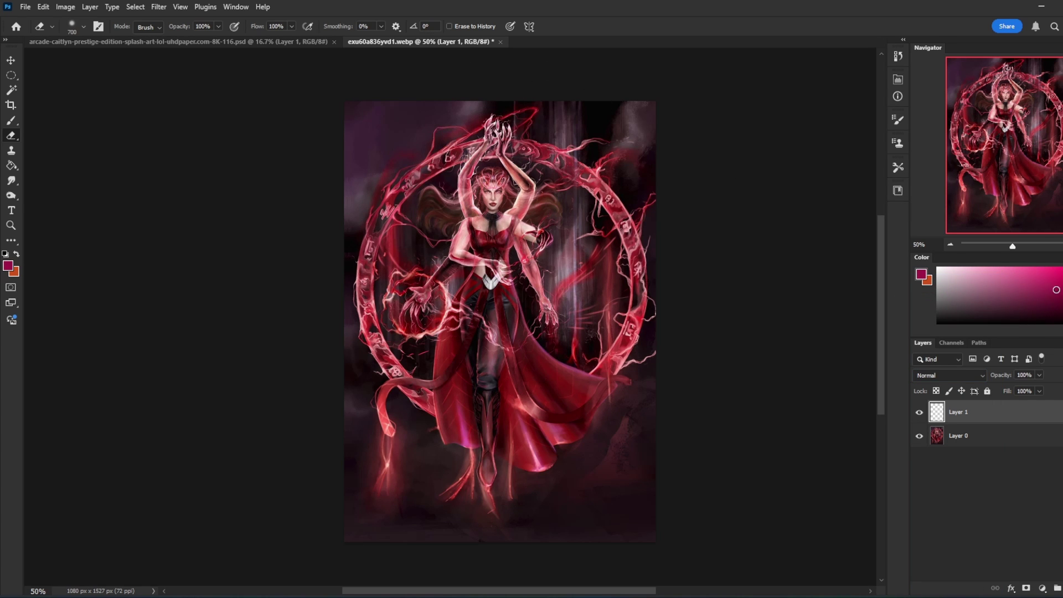
pyautogui.press('g')
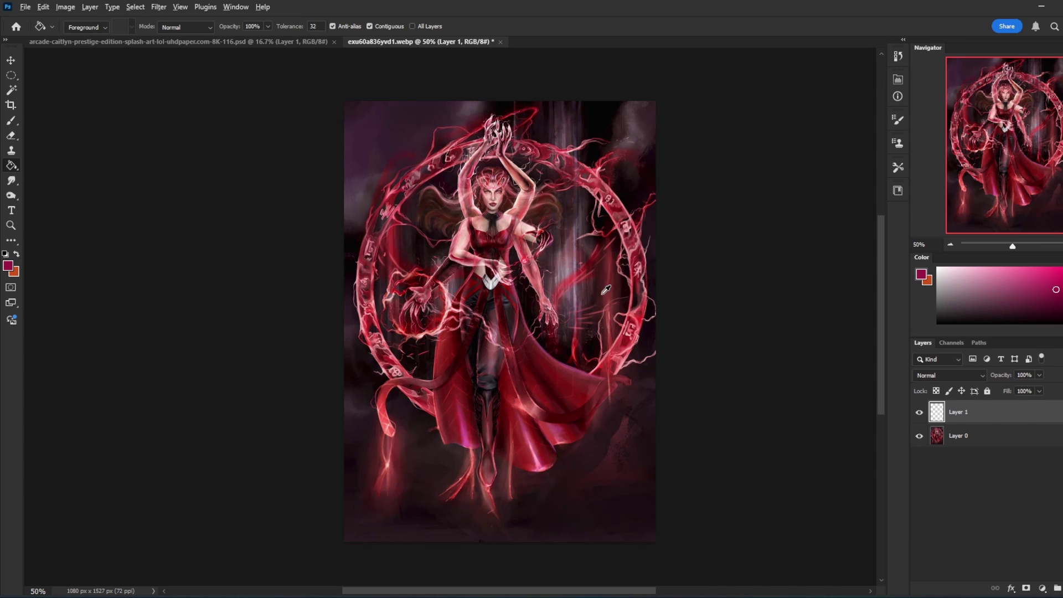
pyautogui.keyDown('alt'); pyautogui.click(603, 293); pyautogui.keyUp('alt')
pyautogui.click(588, 306)
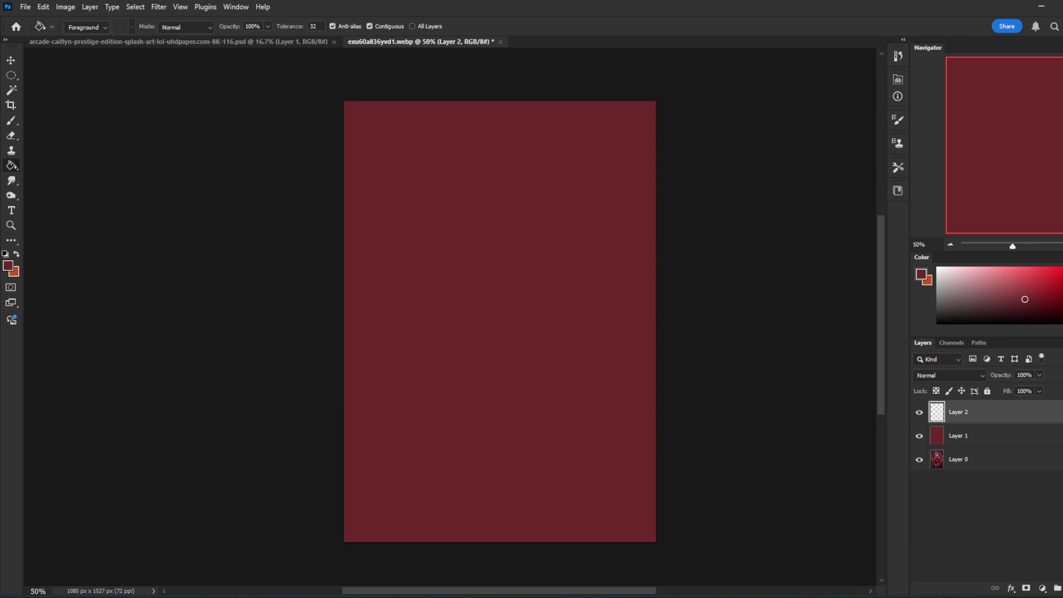
# - Paint a large muted-blue glow on a new layer above the red fill with a soft round 1300 px brush
pyautogui.click(1062, 292)
pyautogui.press('b')
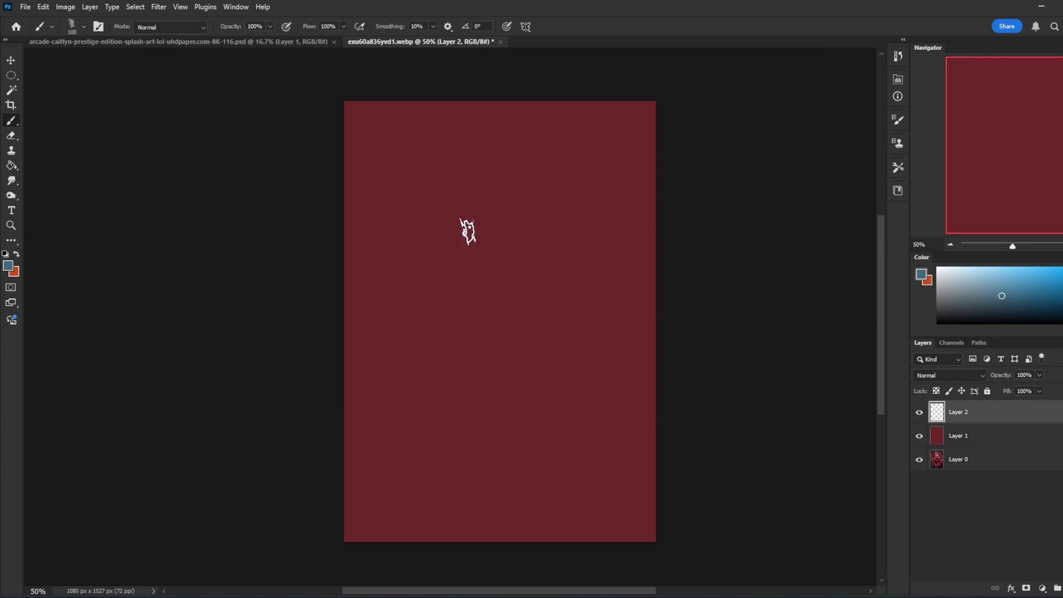
pyautogui.rightClick(476, 236)
pyautogui.click(749, 128)
pyautogui.press(']')
pyautogui.press(']')
pyautogui.press(']')
pyautogui.press(']')
pyautogui.press(']')
pyautogui.press(']')
pyautogui.press(']')
pyautogui.press(']')
pyautogui.press(']')
pyautogui.press(']')
pyautogui.press(']')
pyautogui.press(']')
pyautogui.press(']')
pyautogui.press(']')
pyautogui.press(']')
pyautogui.moveTo(444, 254); pyautogui.dragTo(454, 259)
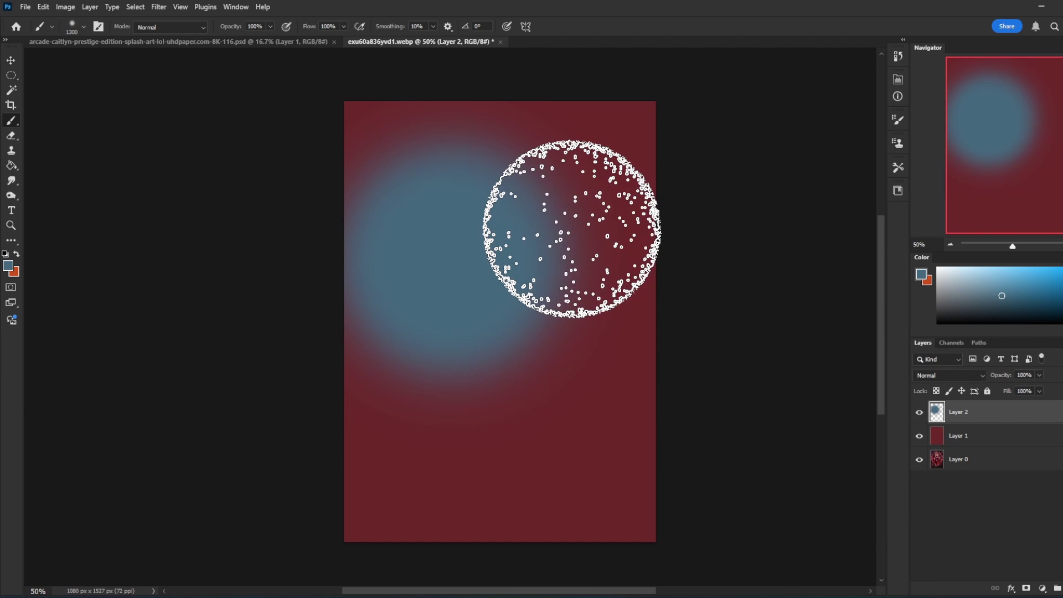
# - Paint a saturated bright blue glow beside the muted one, then a smaller light blue glow inside it
pyautogui.click(1042, 280)
pyautogui.moveTo(571, 277)
pyautogui.mouseDown()
pyautogui.moveTo(582, 278)
pyautogui.moveTo(596, 320)
pyautogui.mouseUp()
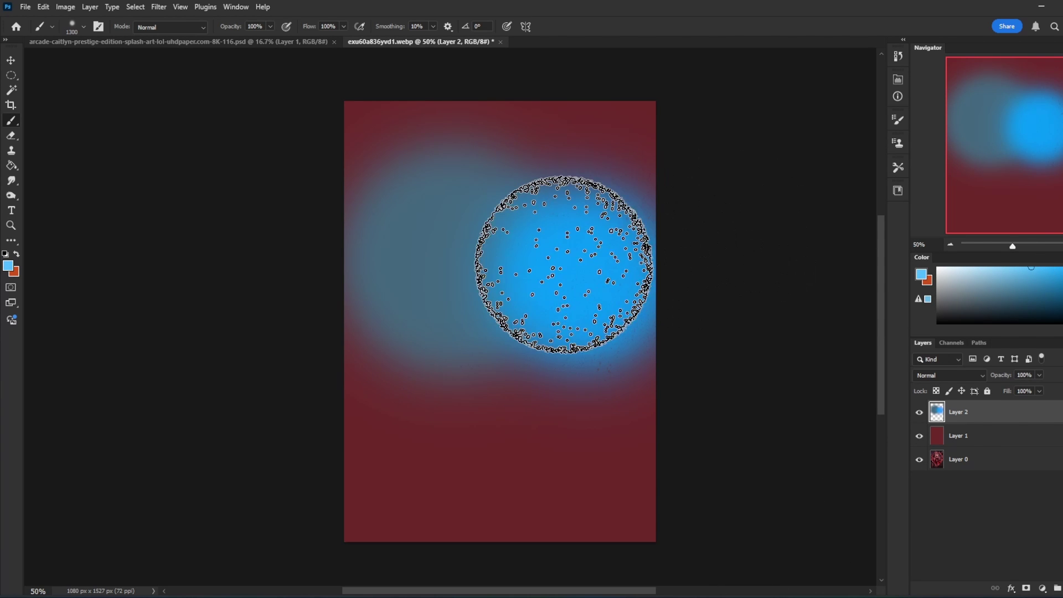
pyautogui.press('[')
pyautogui.press('[')
pyautogui.press('[')
pyautogui.moveTo(576, 284)
pyautogui.mouseDown()
pyautogui.moveTo(644, 250)
pyautogui.moveTo(596, 251)
pyautogui.moveTo(588, 282)
pyautogui.mouseUp()
# - Paint a soft white core in the middle of the bright blue glow
pyautogui.press('[')
pyautogui.press('[')
pyautogui.press('[')
pyautogui.press('[')
pyautogui.click(942, 269)
pyautogui.press(']')
pyautogui.press(']')
pyautogui.press(']')
pyautogui.press(']')
pyautogui.hotkey('ctrl', 'z')
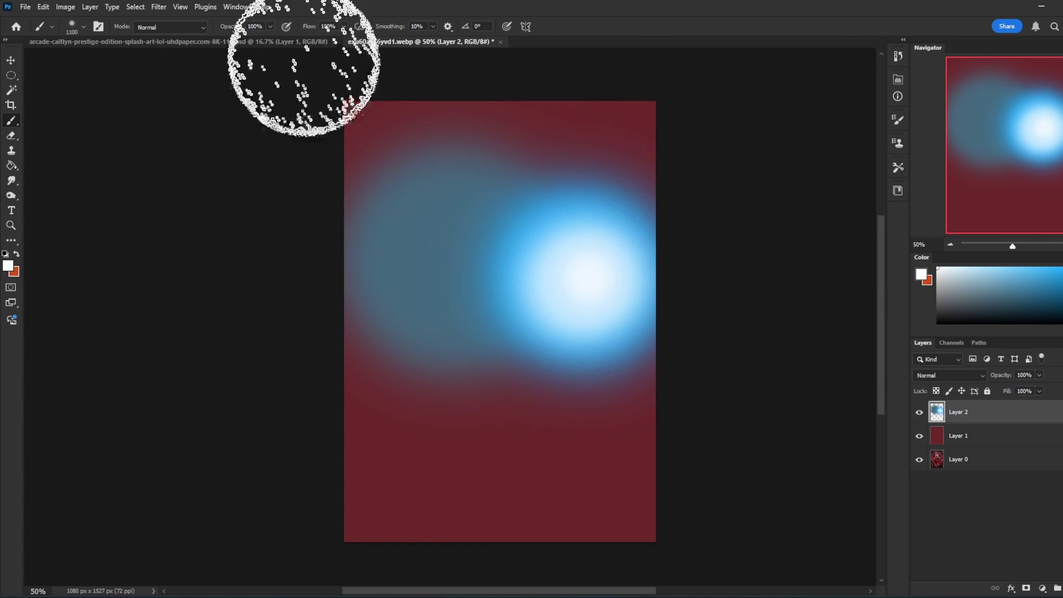
# - Try a white halo over the bright glow with a 2800 px brush at 31% opacity and undo it
pyautogui.click(270, 26)
pyautogui.moveTo(270, 39); pyautogui.dragTo(233, 41)
pyautogui.press(']')
pyautogui.press(']')
pyautogui.press(']')
pyautogui.press(']')
pyautogui.press(']')
pyautogui.press(']')
pyautogui.press(']')
pyautogui.press(']')
pyautogui.press(']')
pyautogui.press(']')
pyautogui.press(']')
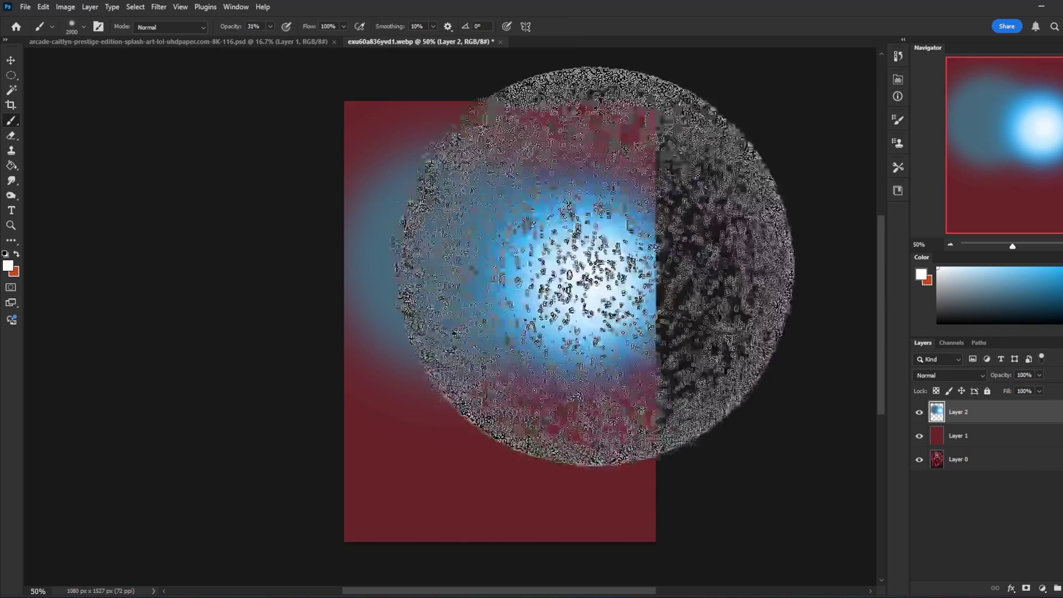
pyautogui.click(595, 268)
pyautogui.hotkey('ctrl', 'z')
# - Spread a faint white halo around the bright glow with a 2200 px brush at 8% opacity
pyautogui.press('[')
pyautogui.press('[')
pyautogui.press('[')
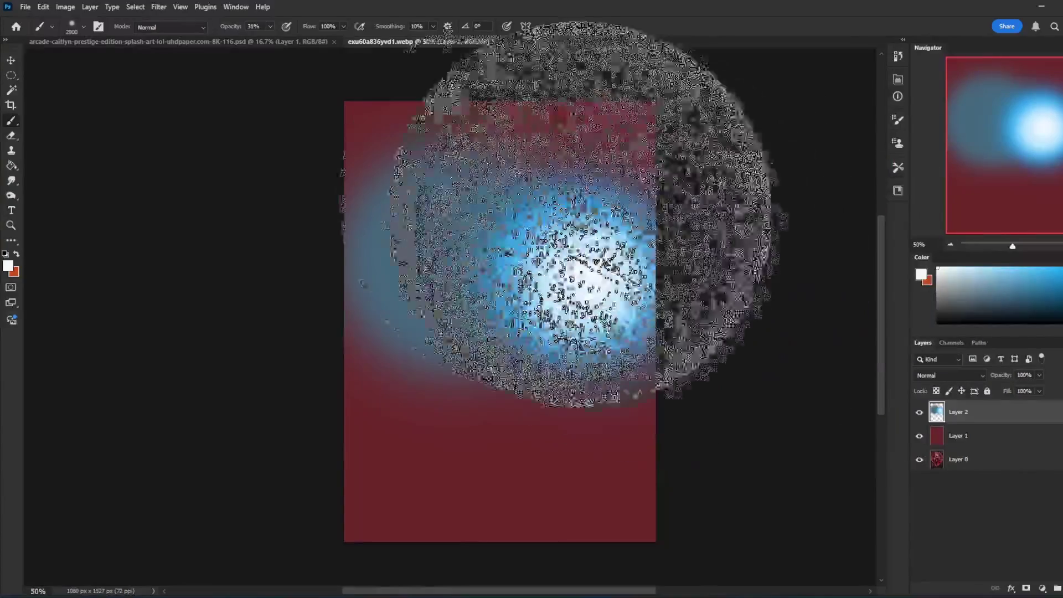
pyautogui.moveTo(261, 40); pyautogui.dragTo(256, 40)
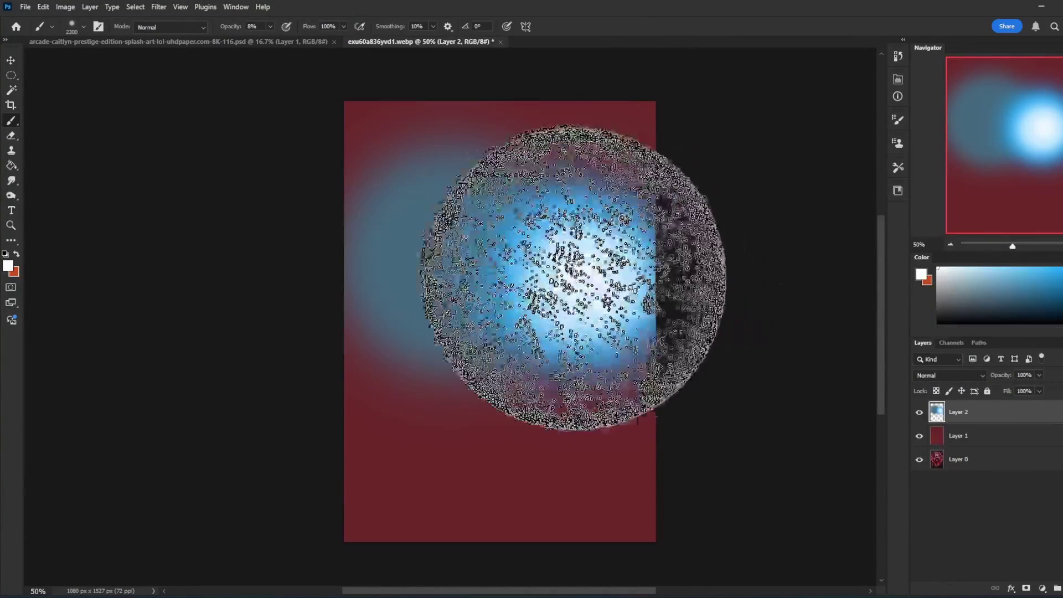
pyautogui.press('[')
pyautogui.press('[')
pyautogui.press('[')
pyautogui.press('[')
pyautogui.moveTo(625, 237)
pyautogui.mouseDown()
pyautogui.moveTo(613, 361)
pyautogui.moveTo(714, 392)
pyautogui.moveTo(724, 309)
pyautogui.moveTo(666, 370)
pyautogui.mouseUp()
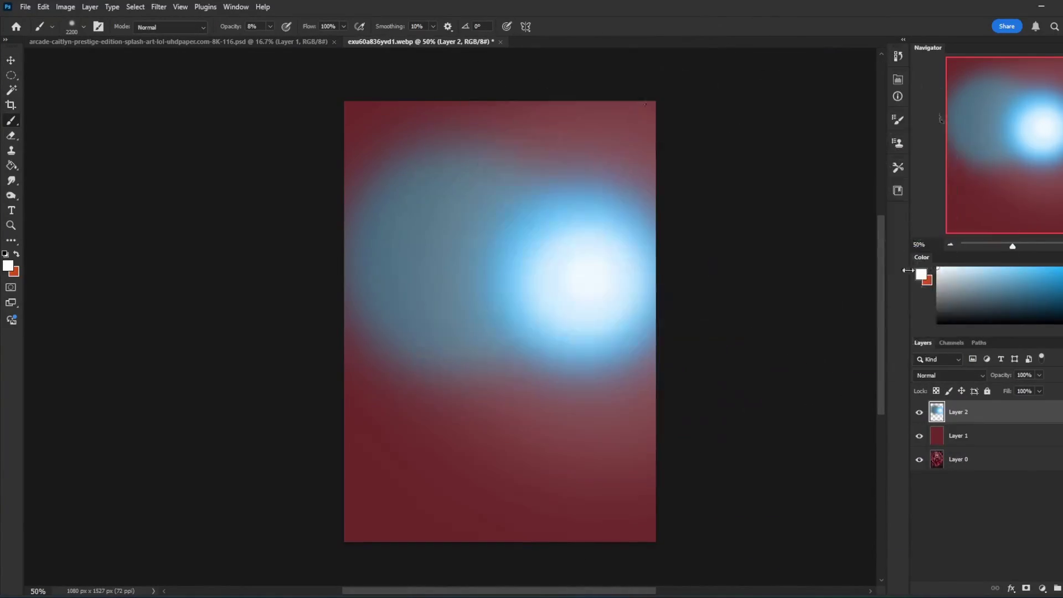
# - Tint the surrounding halo with 8% opacity strokes of bright blue and white centred on the glow
pyautogui.click(1056, 276)
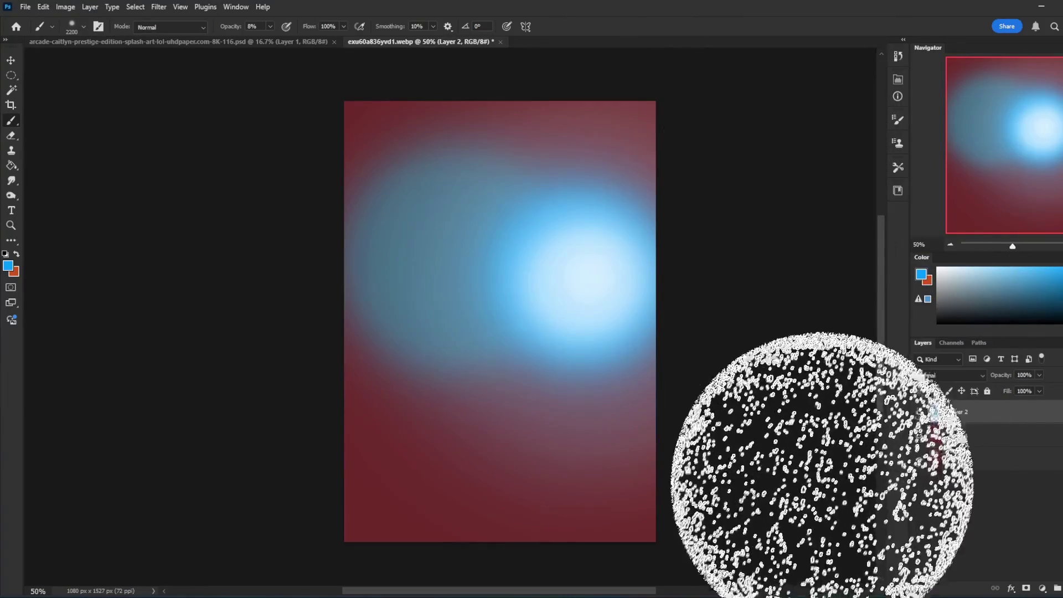
pyautogui.moveTo(601, 281); pyautogui.dragTo(596, 263)
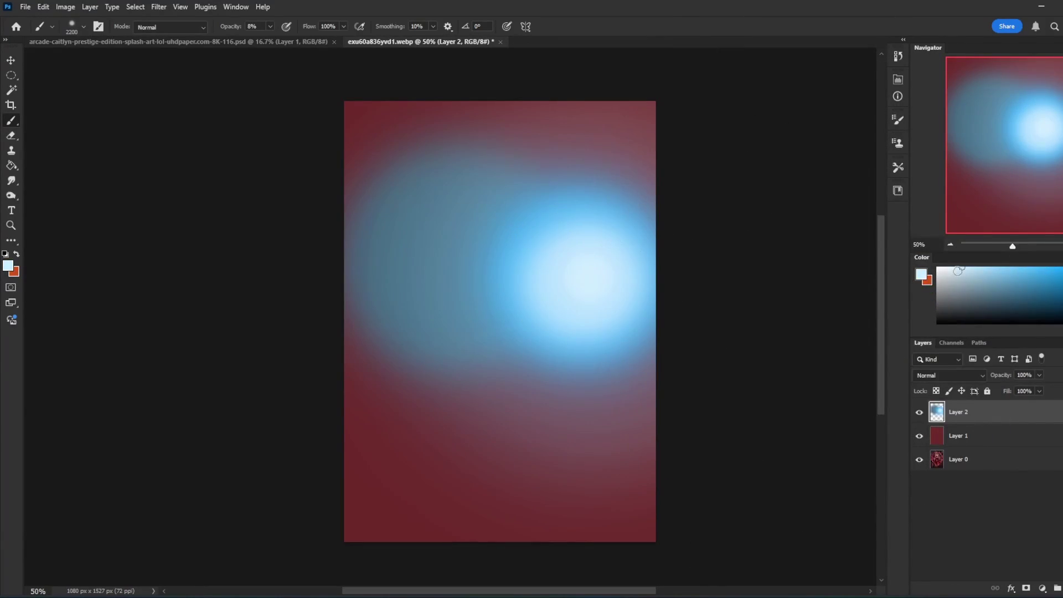
pyautogui.click(938, 268)
pyautogui.click(596, 282)
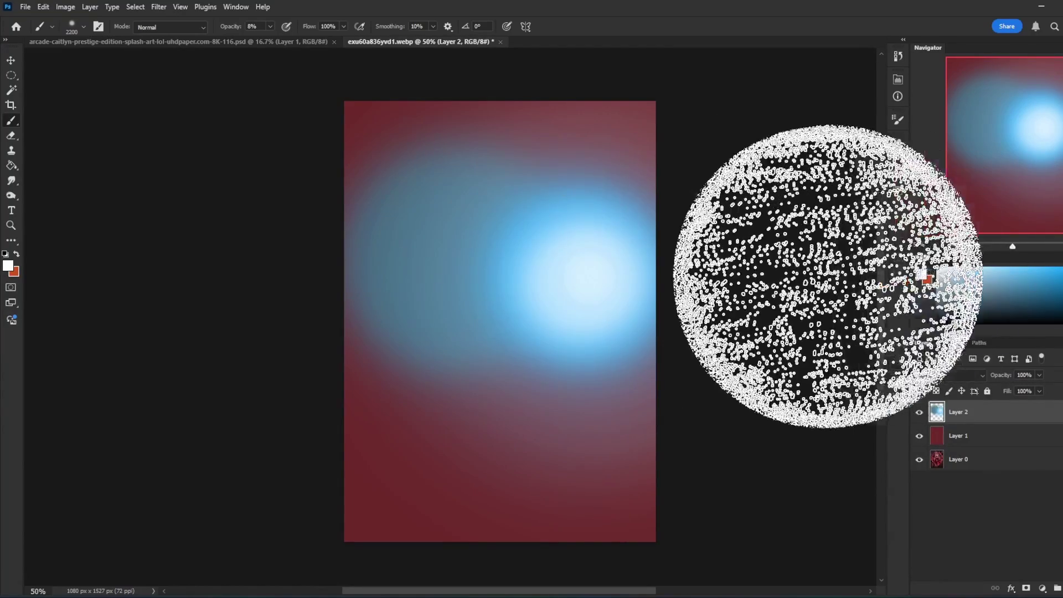
# - Brighten the glow's centre to pure white with a 400 px brush at 67% opacity
pyautogui.press('[')
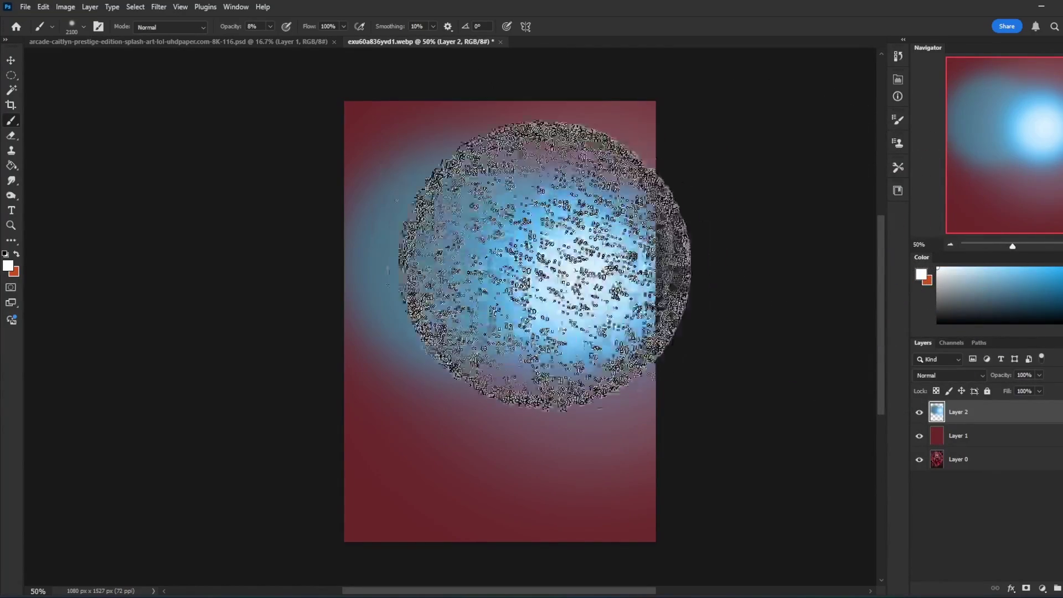
pyautogui.press('[')
pyautogui.press('[')
pyautogui.press('[')
pyautogui.press('[')
pyautogui.press('[')
pyautogui.press('[')
pyautogui.press('[')
pyautogui.press('[')
pyautogui.press('[')
pyautogui.press('[')
pyautogui.press('[')
pyautogui.press('[')
pyautogui.press('[')
pyautogui.press('[')
pyautogui.press('[')
pyautogui.press('[')
pyautogui.press('[')
pyautogui.press('[')
pyautogui.press('[')
pyautogui.press('[')
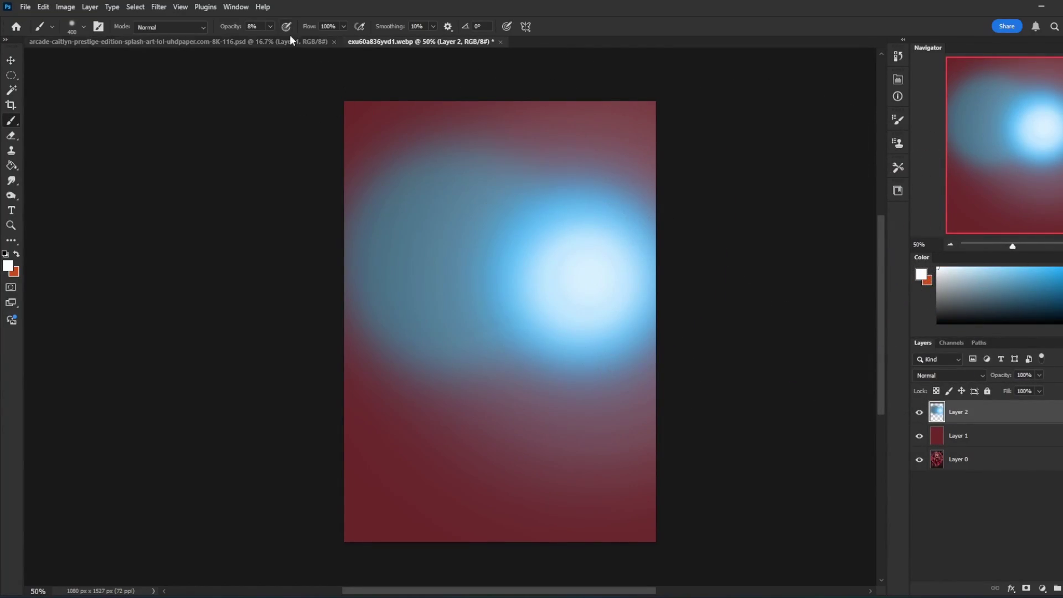
pyautogui.click(586, 271)
pyautogui.click(584, 274)
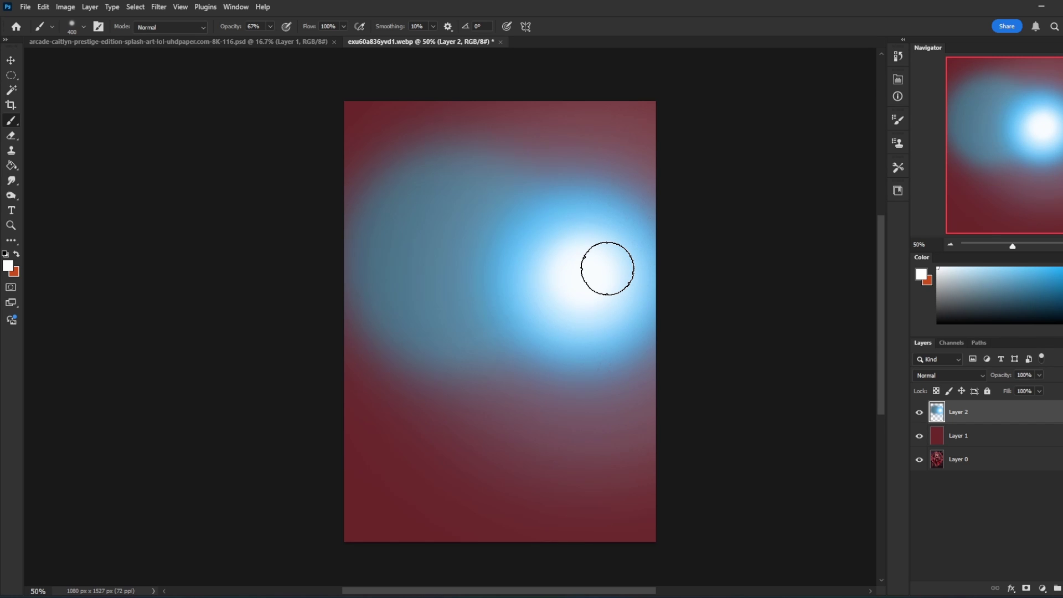
# - Compare the glow demonstration with Layer 2 hidden and shown, then hide and delete both demonstration layers
pyautogui.click(920, 413)
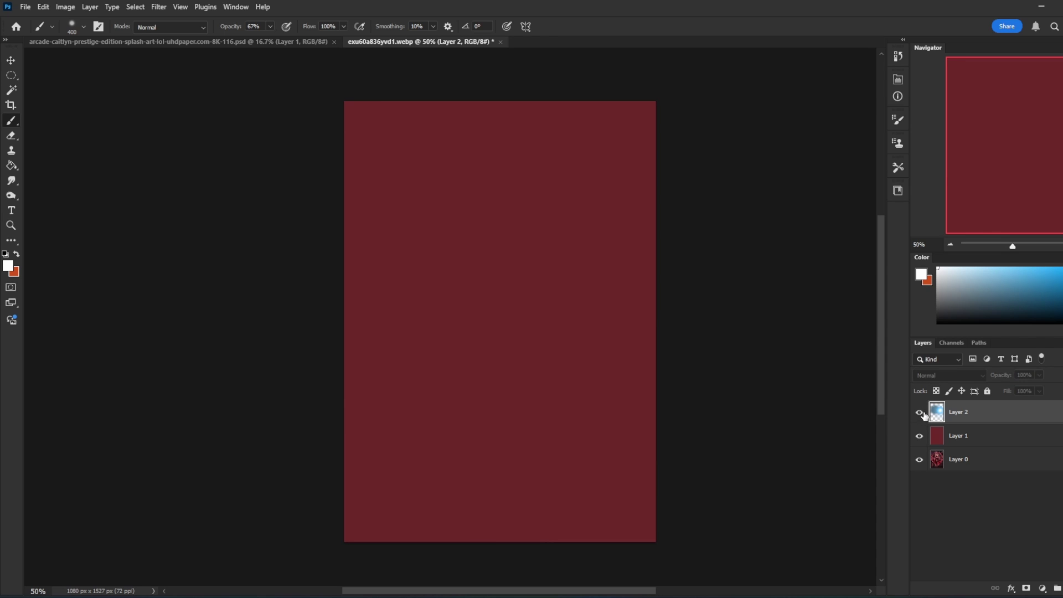
pyautogui.click(921, 412)
pyautogui.click(921, 413)
pyautogui.click(919, 435)
pyautogui.click(1003, 464)
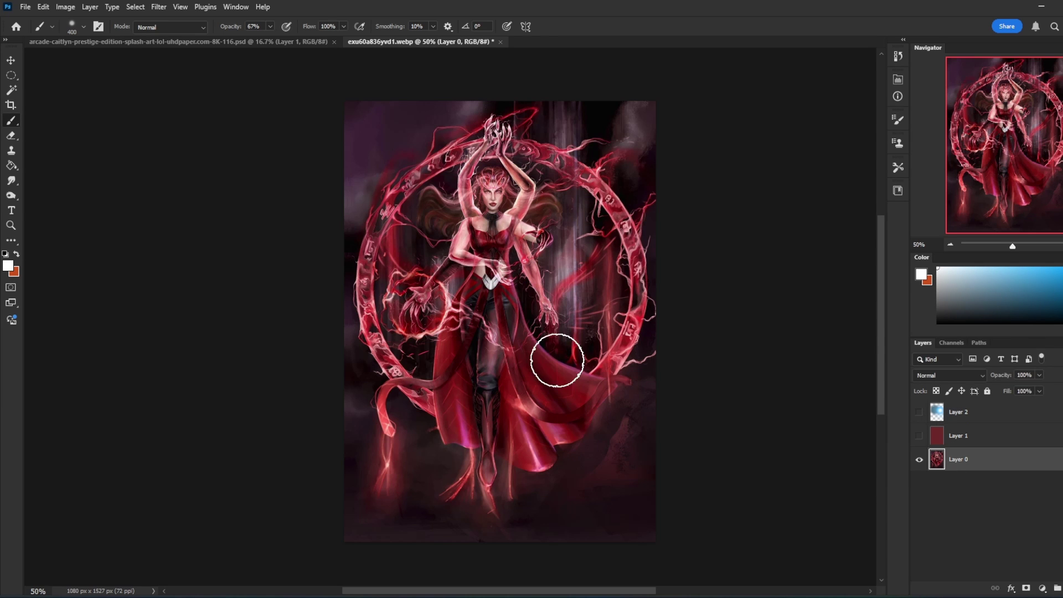
pyautogui.click(996, 416)
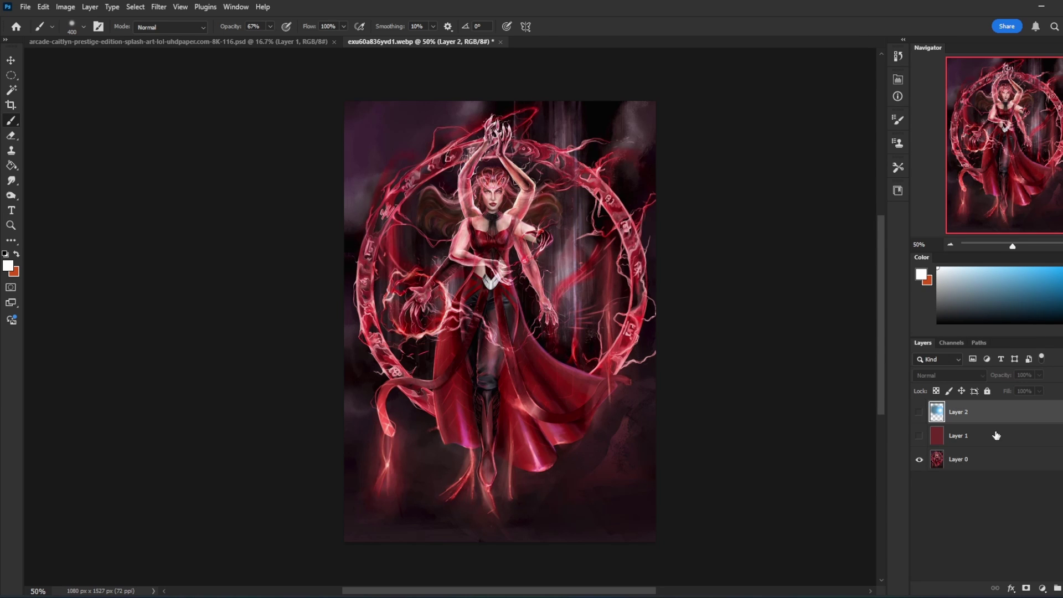
pyautogui.press('Delete')
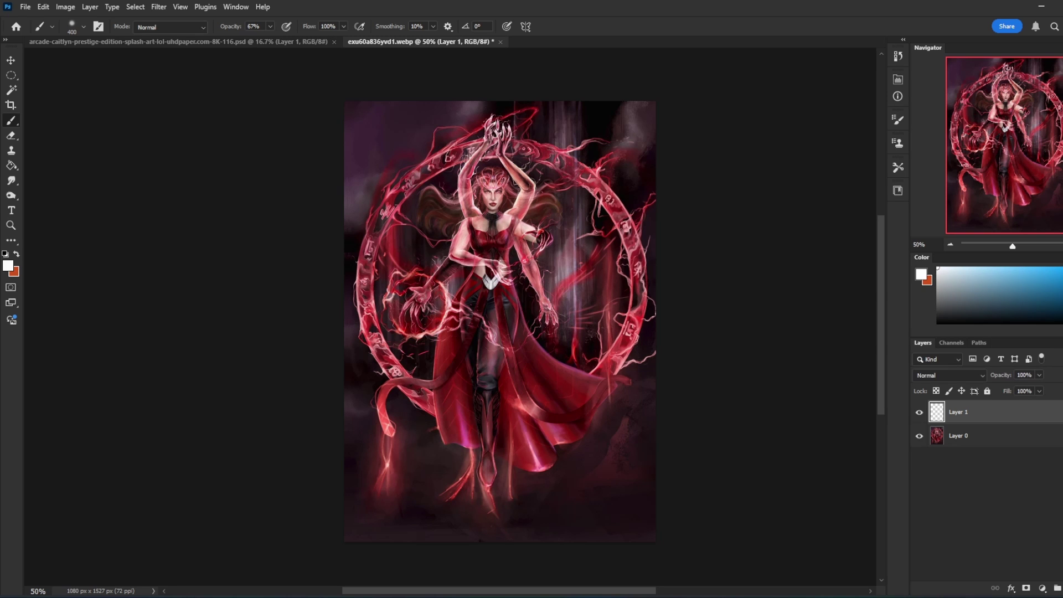
# - Set the new layer above the painting to Color Dodge and paint a red, pink and magenta glow over the hand's energy ball
pyautogui.click(944, 377)
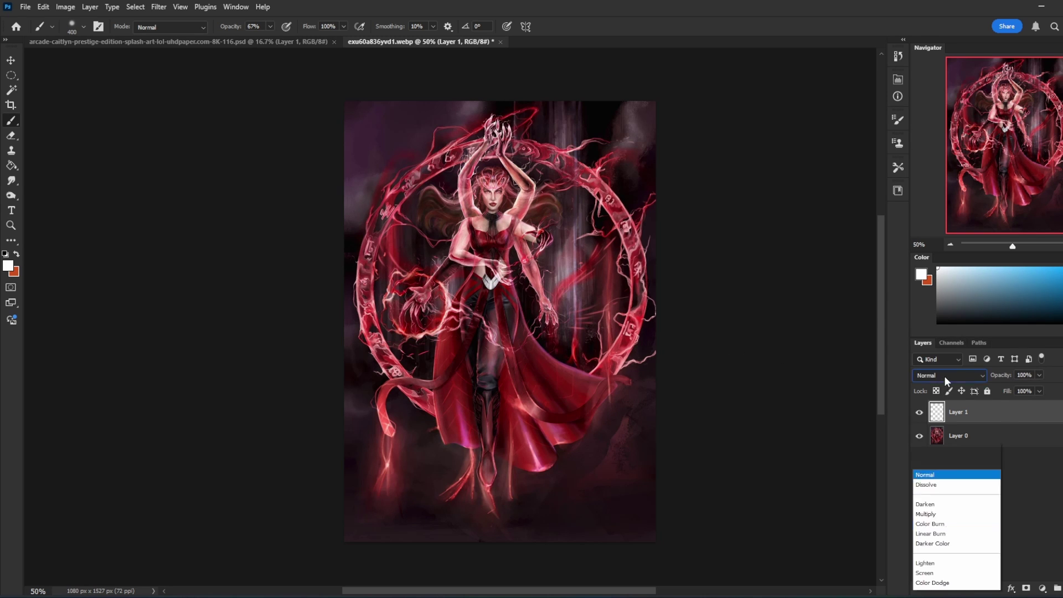
pyautogui.click(949, 388)
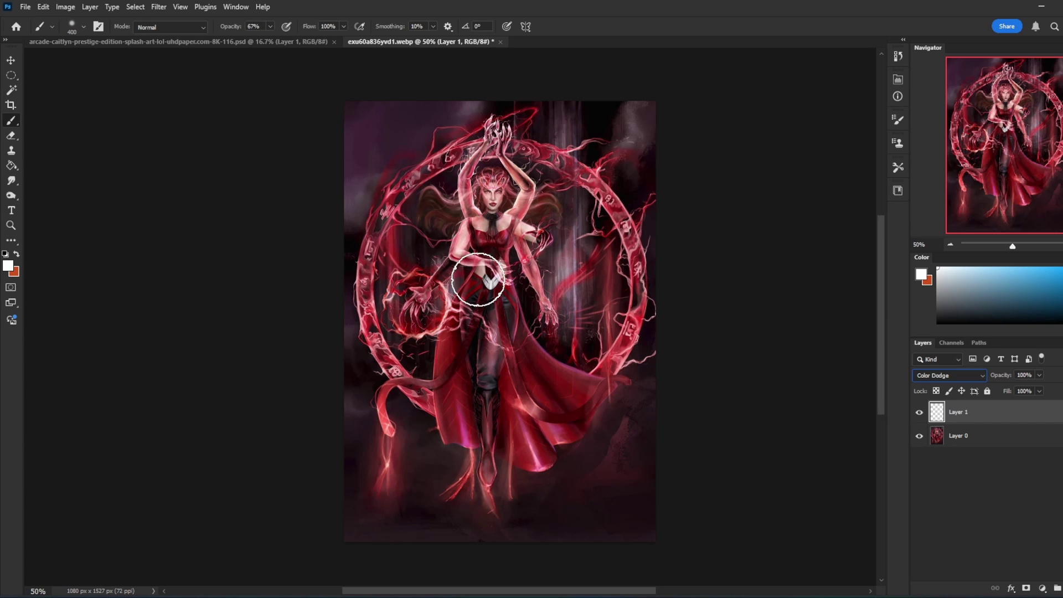
pyautogui.keyDown('alt'); pyautogui.click(418, 296); pyautogui.keyUp('alt')
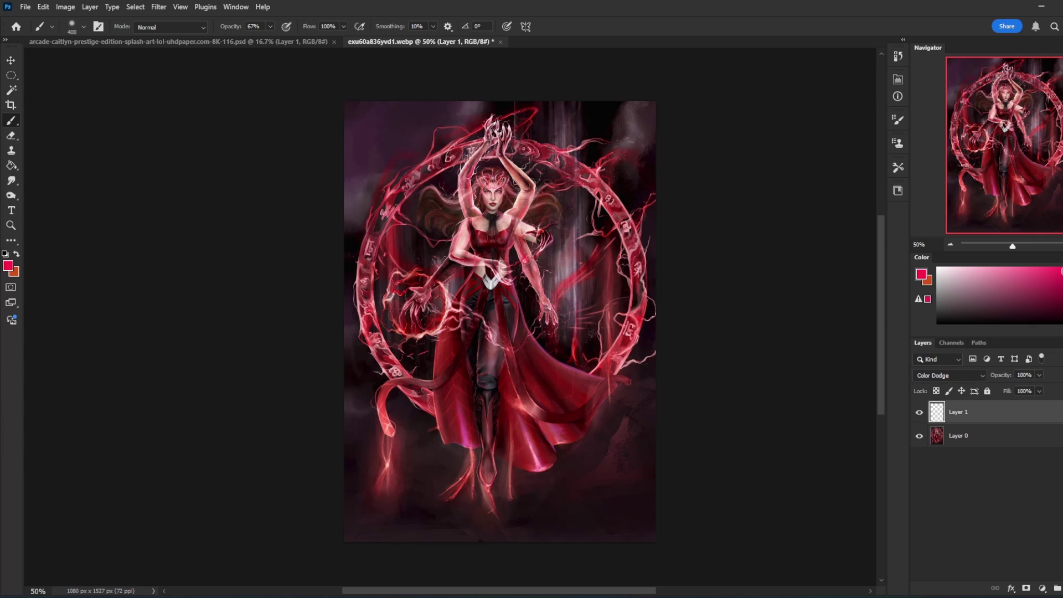
pyautogui.moveTo(421, 293); pyautogui.dragTo(423, 299)
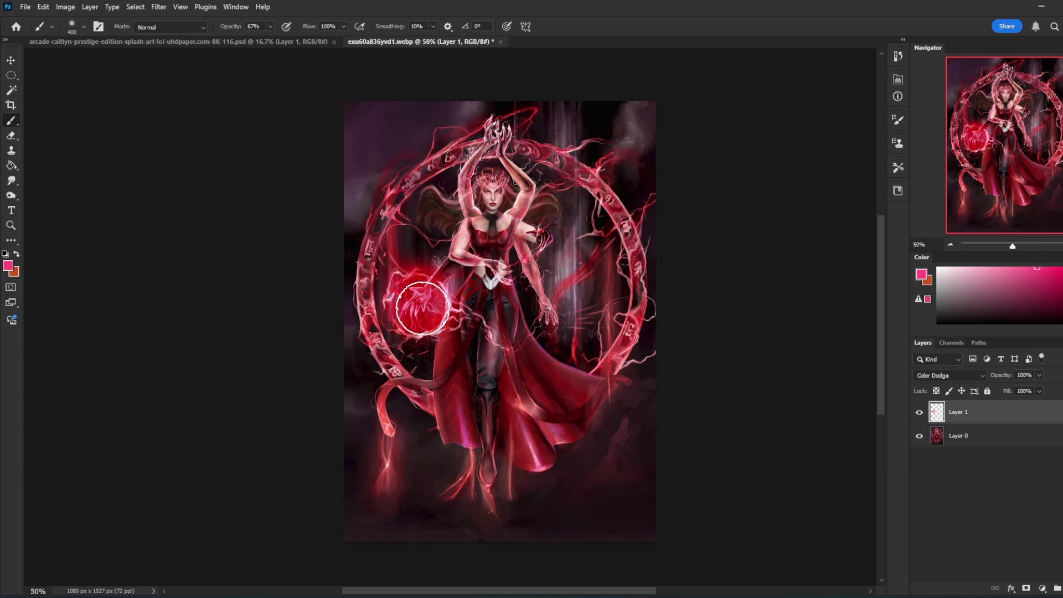
pyautogui.moveTo(419, 302); pyautogui.dragTo(419, 301)
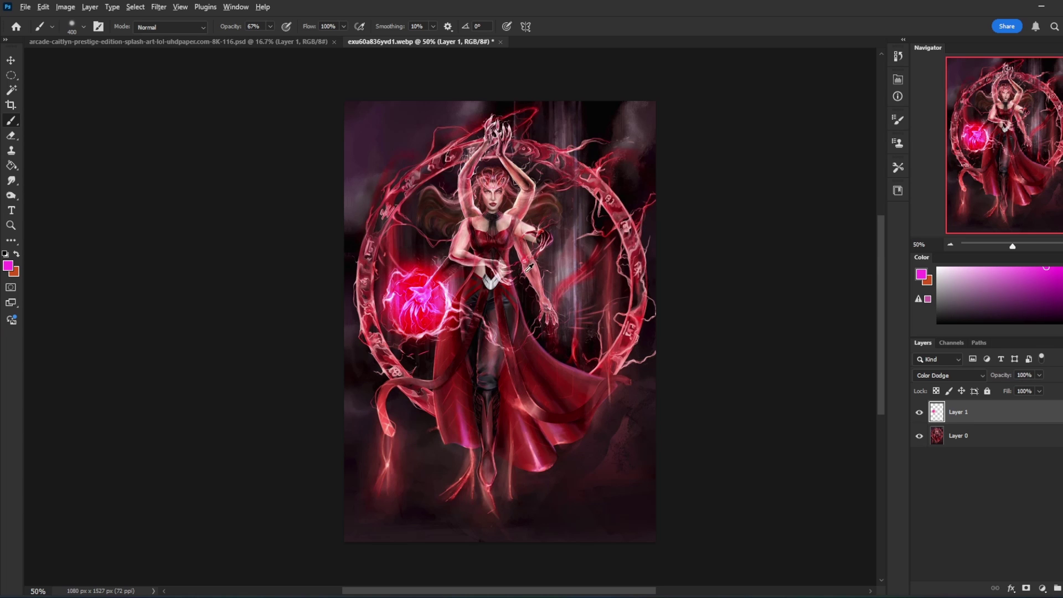
# - Sample a muted pinkish red from the figure and paint a Color Dodge glow along the magic ring
pyautogui.keyDown('alt'); pyautogui.click(463, 237); pyautogui.keyUp('alt')
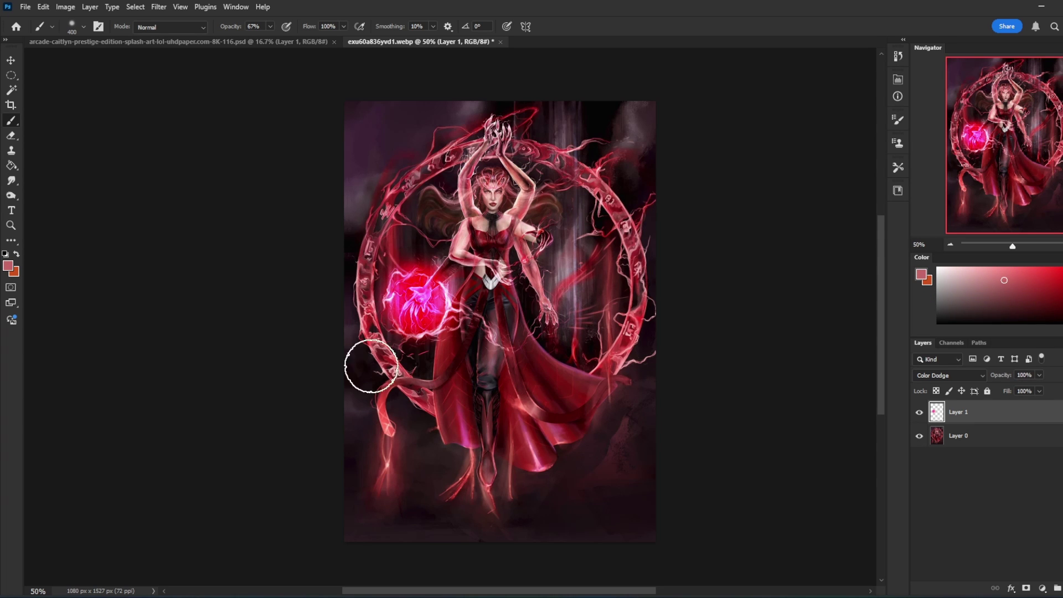
pyautogui.moveTo(422, 398)
pyautogui.mouseDown()
pyautogui.moveTo(371, 332)
pyautogui.moveTo(381, 229)
pyautogui.moveTo(478, 149)
pyautogui.moveTo(372, 300)
pyautogui.moveTo(403, 195)
pyautogui.moveTo(497, 143)
pyautogui.moveTo(378, 257)
pyautogui.moveTo(385, 348)
pyautogui.moveTo(366, 270)
pyautogui.moveTo(424, 398)
pyautogui.moveTo(385, 339)
pyautogui.mouseUp()
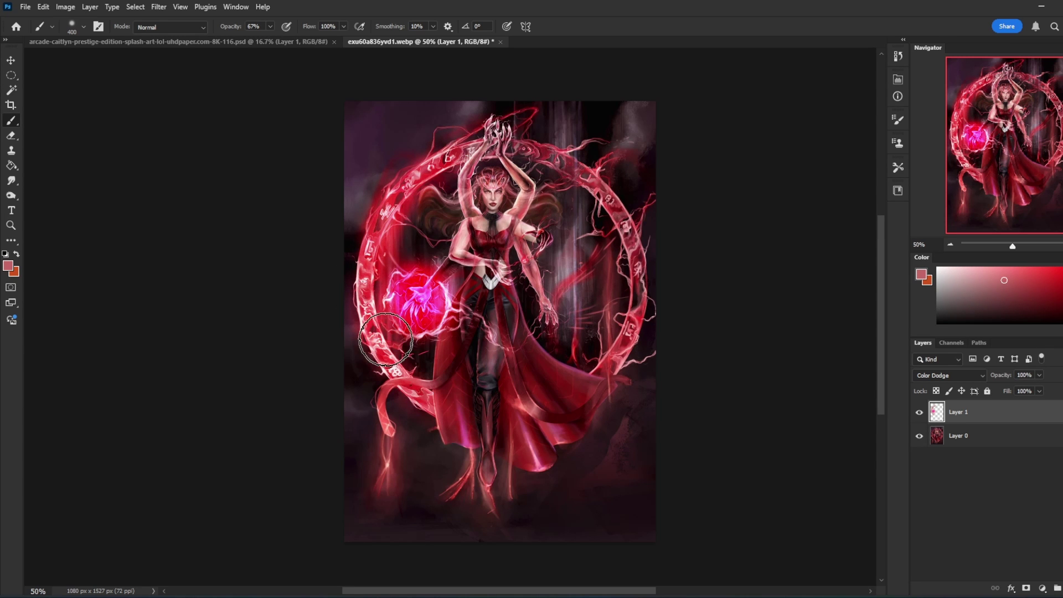
pyautogui.moveTo(626, 331)
pyautogui.mouseDown()
pyautogui.moveTo(596, 363)
pyautogui.moveTo(629, 194)
pyautogui.moveTo(635, 239)
pyautogui.moveTo(601, 236)
pyautogui.moveTo(456, 149)
pyautogui.moveTo(384, 216)
pyautogui.moveTo(480, 145)
pyautogui.moveTo(366, 249)
pyautogui.moveTo(403, 375)
pyautogui.mouseUp()
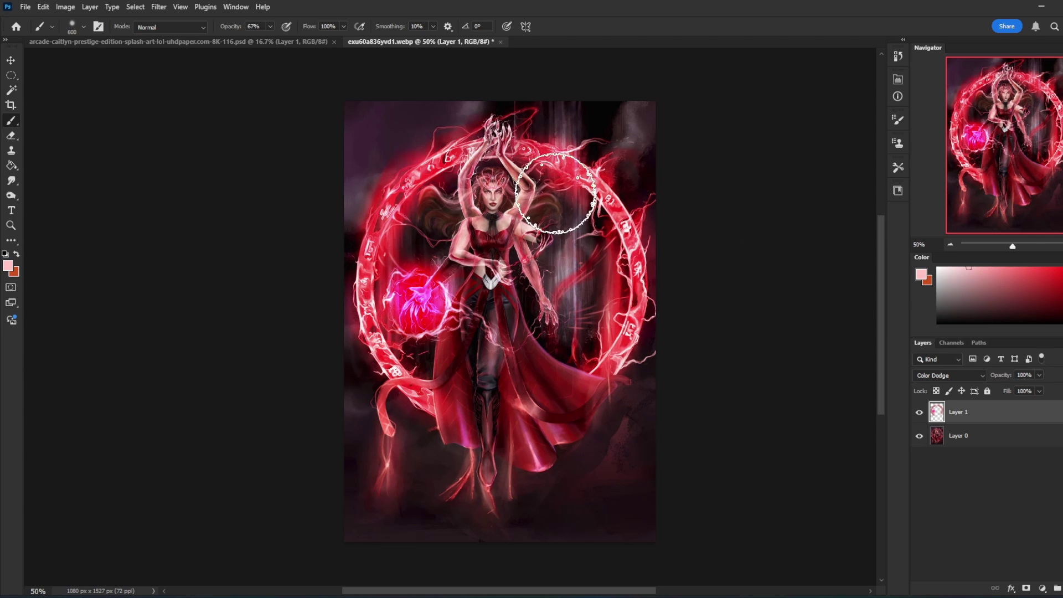
# - Intensify the glow on the ring's right side using light pink and a larger soft brush
pyautogui.press(']')
pyautogui.press(']')
pyautogui.press(']')
pyautogui.press(']')
pyautogui.moveTo(606, 214)
pyautogui.mouseDown()
pyautogui.moveTo(611, 235)
pyautogui.moveTo(557, 166)
pyautogui.moveTo(640, 321)
pyautogui.moveTo(627, 344)
pyautogui.mouseUp()
pyautogui.press('[')
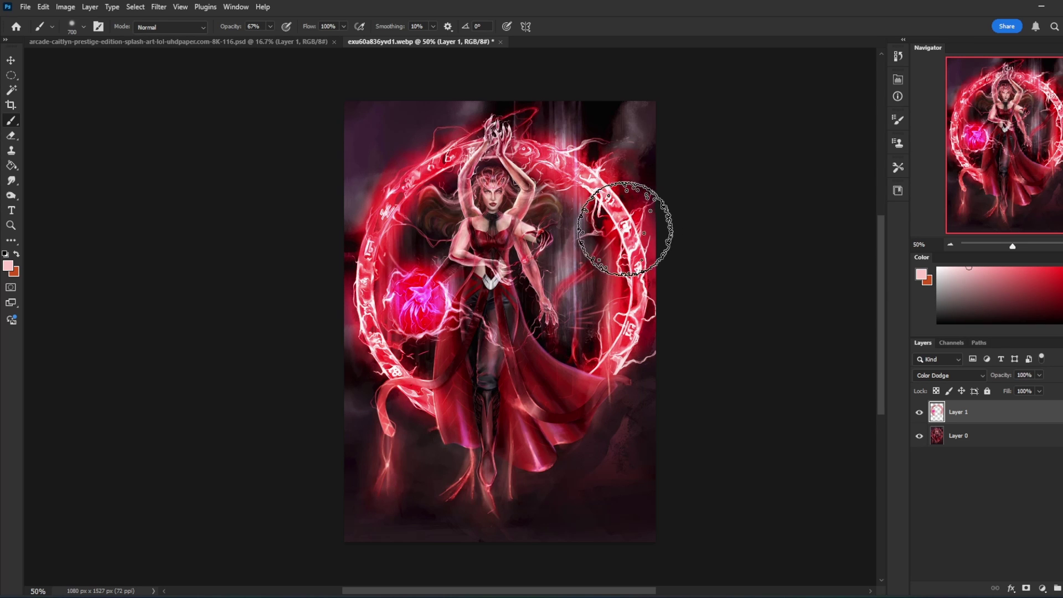
# - Sample a crimson tone and paint a glow over the light beams inside the ring's right side, undoing the last stroke
pyautogui.keyDown('alt'); pyautogui.click(561, 136); pyautogui.keyUp('alt')
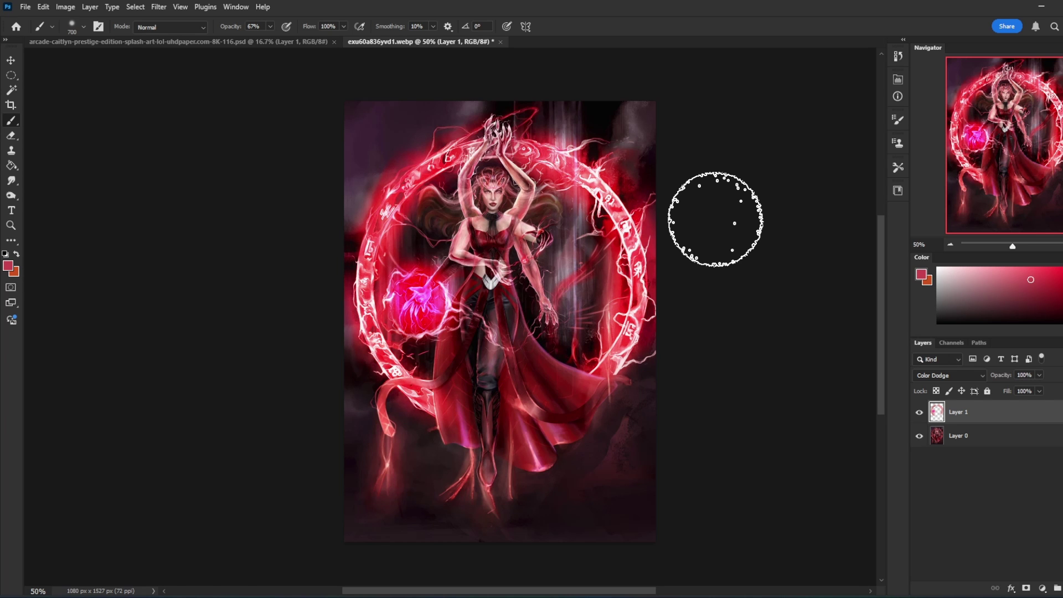
pyautogui.moveTo(574, 247); pyautogui.dragTo(577, 312)
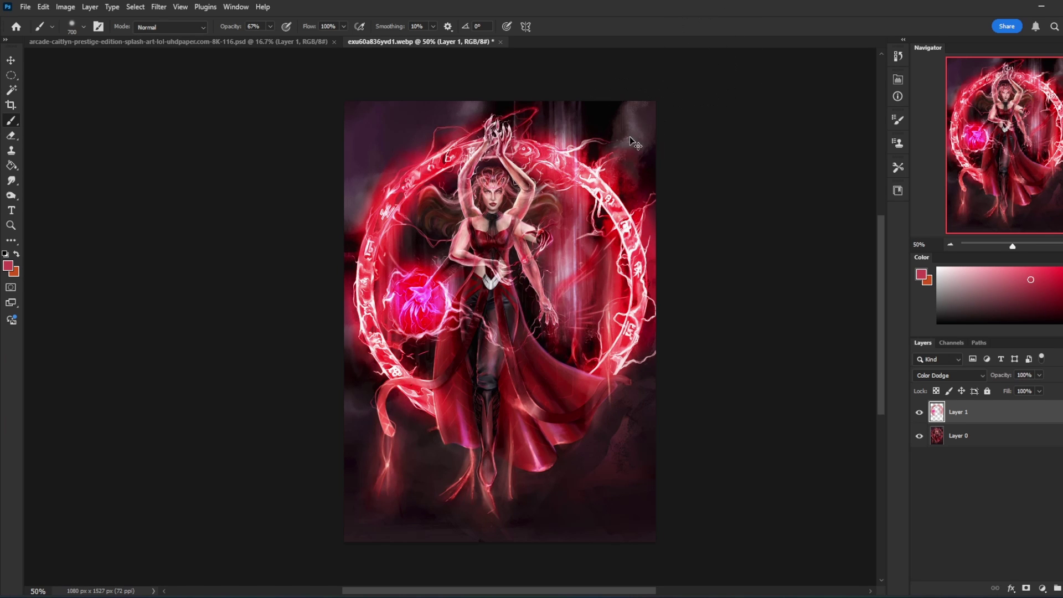
pyautogui.hotkey('ctrl', 'z')
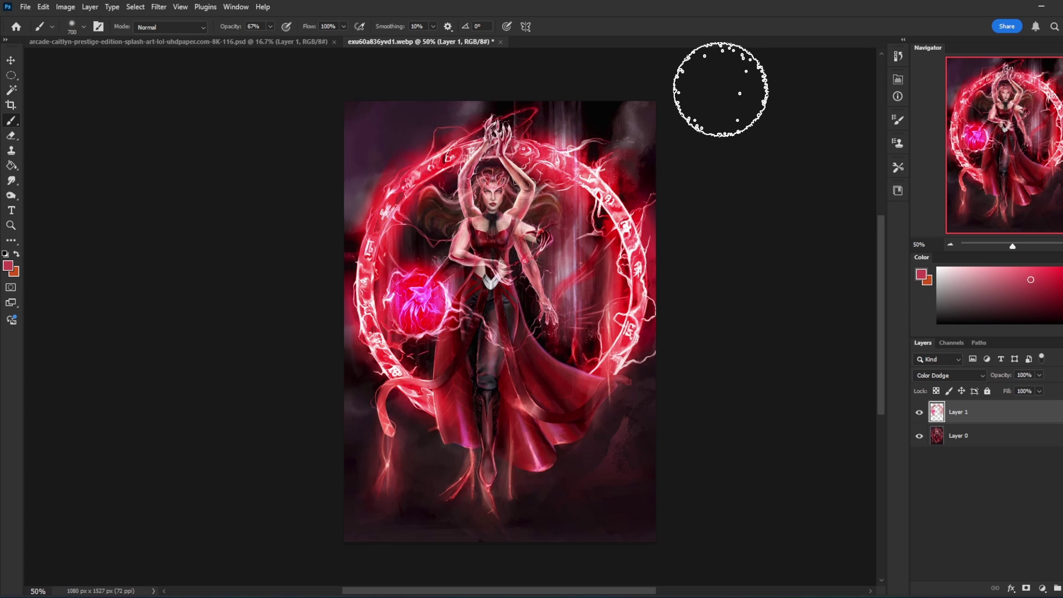
# - Try to extend the Color Dodge glow over the background right of and below the ring with a progressively larger soft brush
pyautogui.moveTo(646, 157)
pyautogui.mouseDown()
pyautogui.moveTo(562, 125)
pyautogui.moveTo(628, 130)
pyautogui.mouseUp()
pyautogui.press(']')
pyautogui.press(']')
pyautogui.press(']')
pyautogui.press(']')
pyautogui.press(']')
pyautogui.press(']')
pyautogui.press(']')
pyautogui.press(']')
pyautogui.press(']')
pyautogui.press(']')
pyautogui.press(']')
pyautogui.press(']')
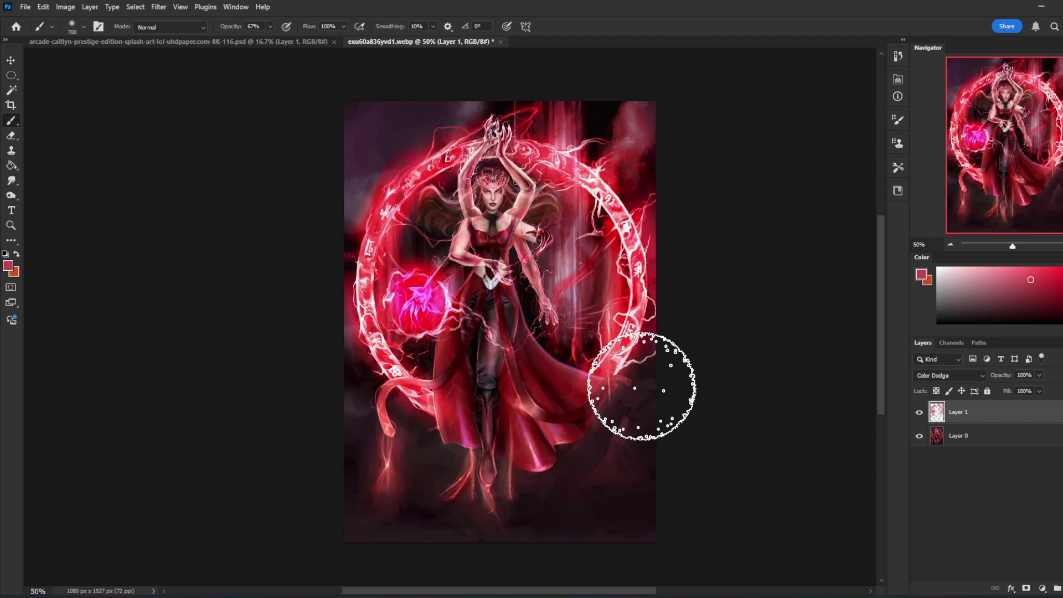
pyautogui.moveTo(650, 385); pyautogui.dragTo(534, 518)
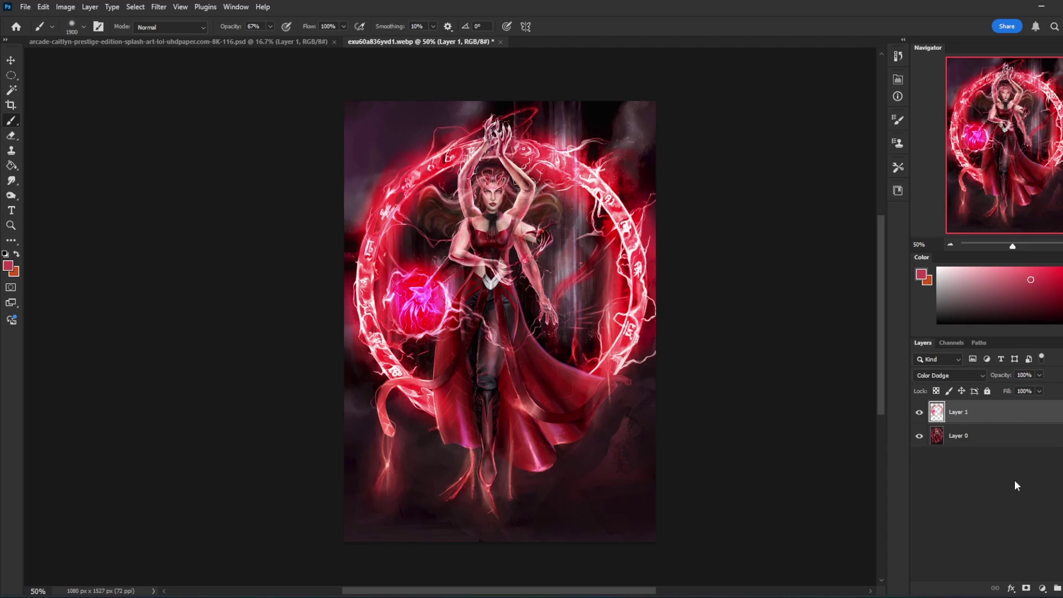
# - Add a layer beneath the glow layer, set it to Color, and tint the purple and grey background crimson
pyautogui.hotkey('alt', '[')
pyautogui.hotkey('ctrl', 'shift', 'alt', 'n')
pyautogui.click(950, 376)
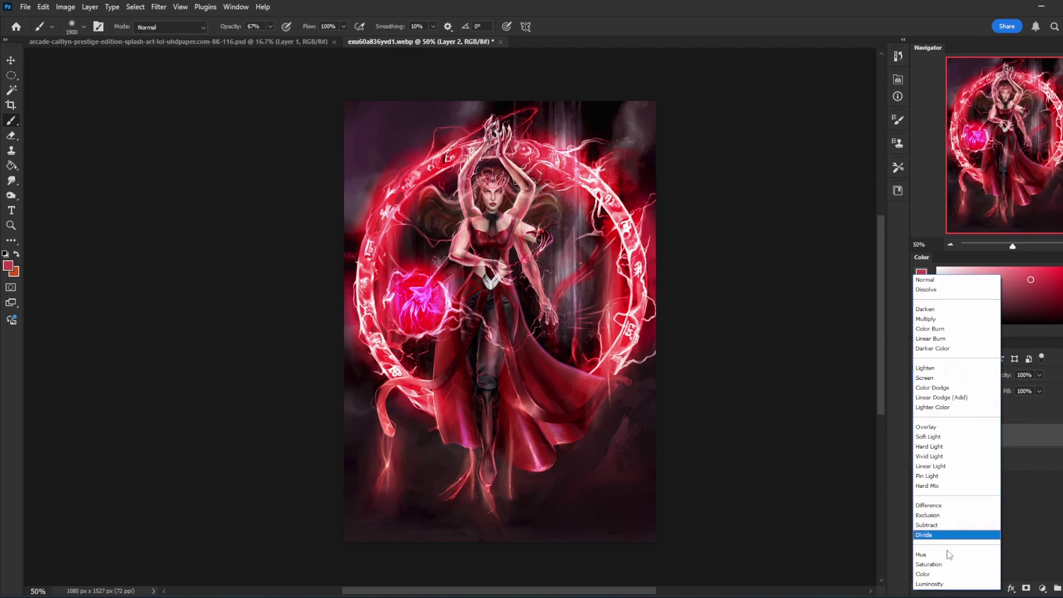
pyautogui.click(942, 574)
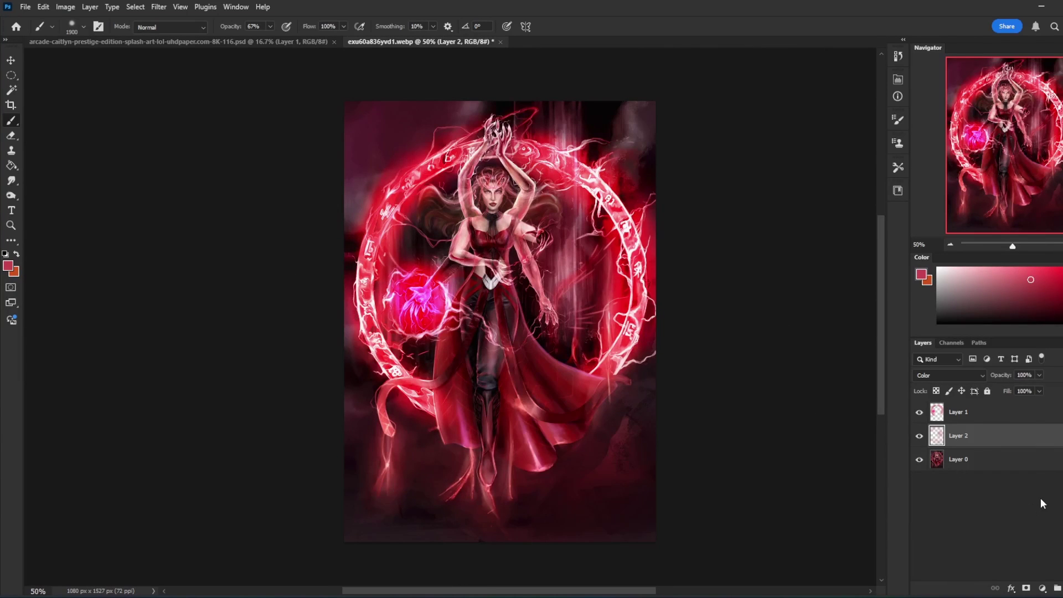
# - Merge the Color tint layer into the base painting and compare the image with the glow layer hidden and shown
pyautogui.click(921, 413)
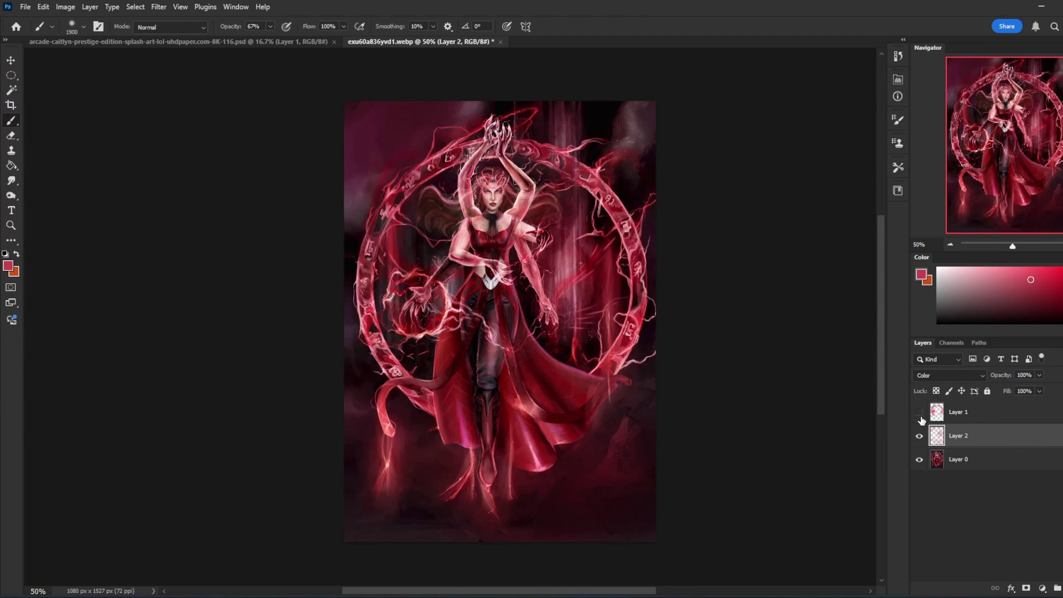
pyautogui.click(920, 413)
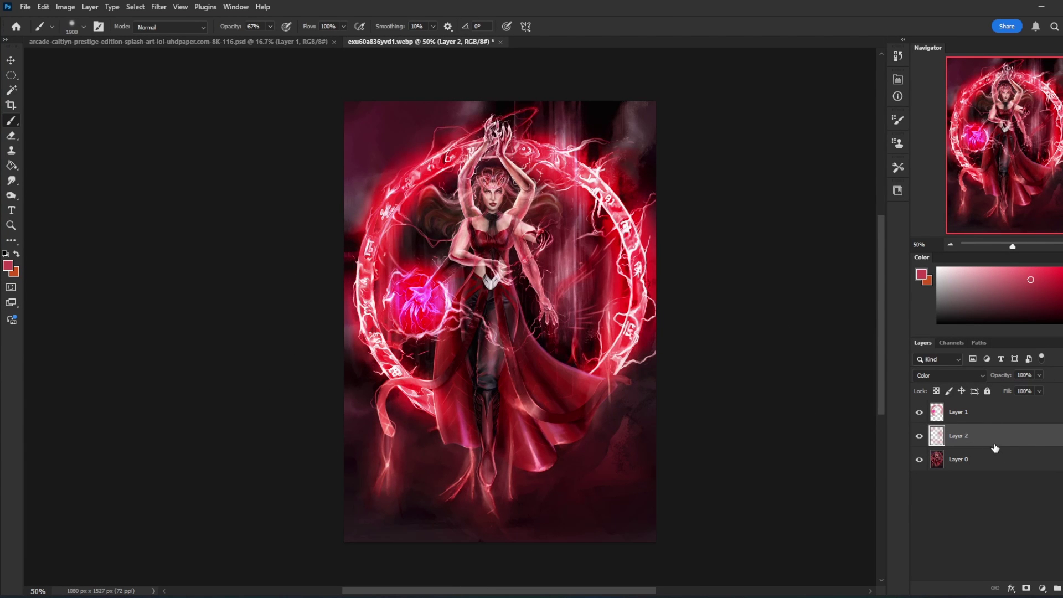
pyautogui.rightClick(996, 448)
pyautogui.click(920, 412)
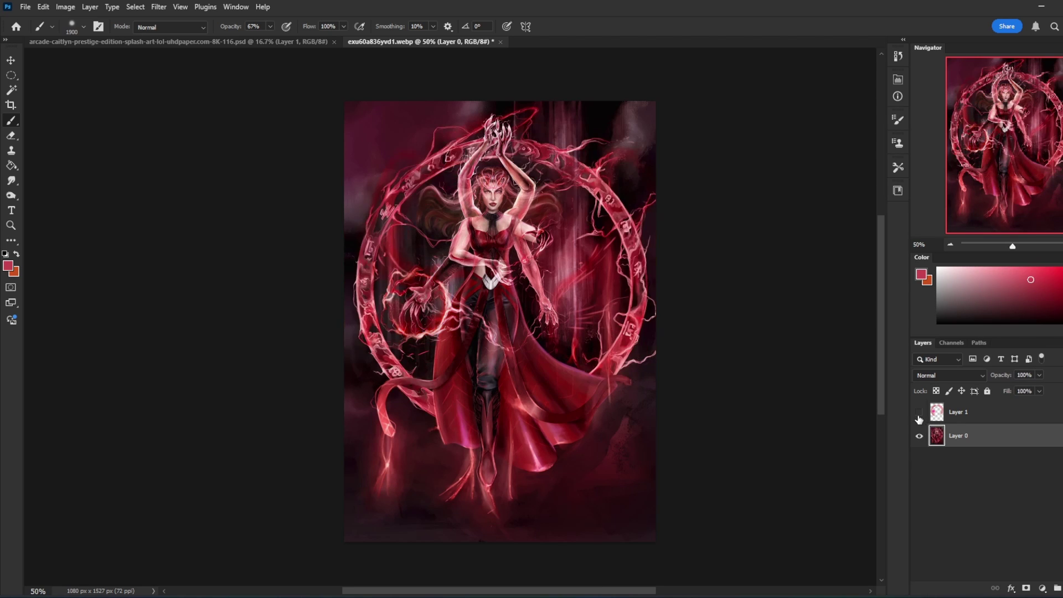
pyautogui.click(919, 412)
pyautogui.click(919, 412)
pyautogui.click(919, 412)
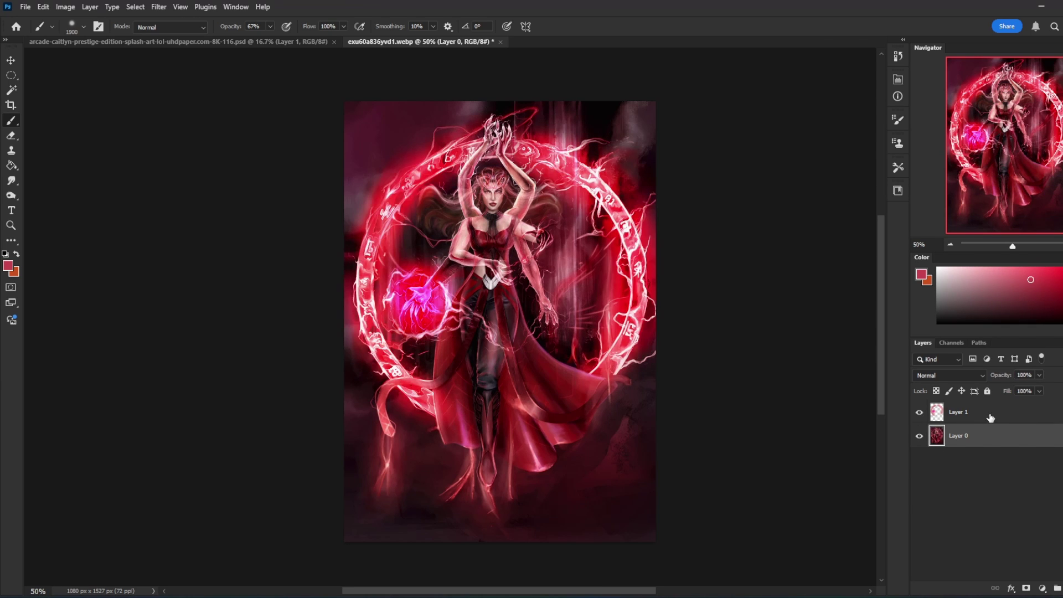
# - Select the glow layer and sample bright pink from the energy ball, followed by a dark maroon from the painting
pyautogui.click(991, 418)
pyautogui.moveTo(820, 354)
pyautogui.mouseDown()
pyautogui.moveTo(456, 301)
pyautogui.moveTo(429, 275)
pyautogui.moveTo(432, 290)
pyautogui.mouseUp()
pyautogui.keyDown('alt'); pyautogui.click(428, 294); pyautogui.keyUp('alt')
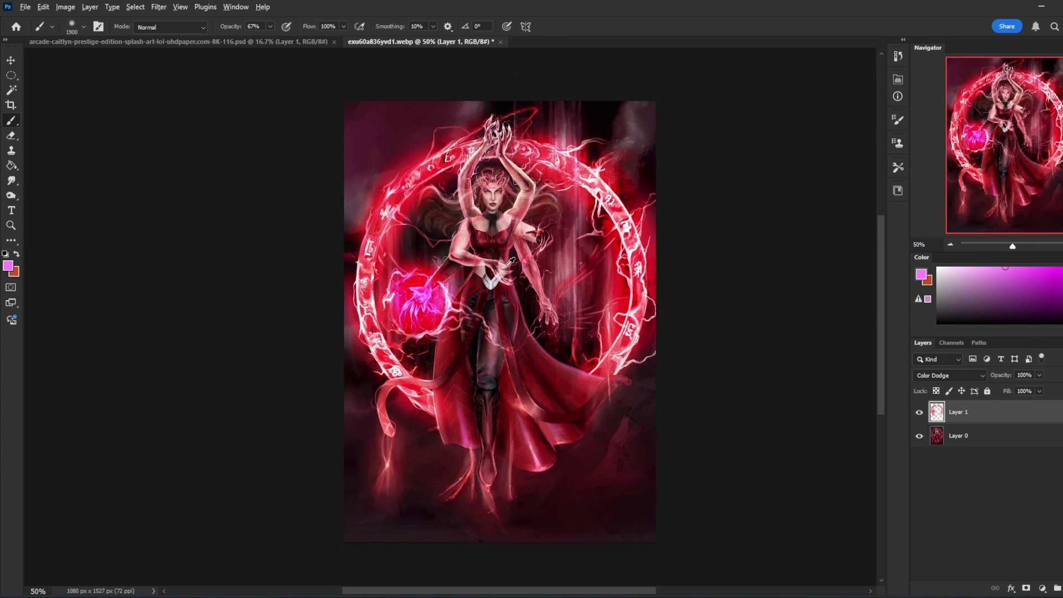
pyautogui.moveTo(511, 260); pyautogui.dragTo(545, 239)
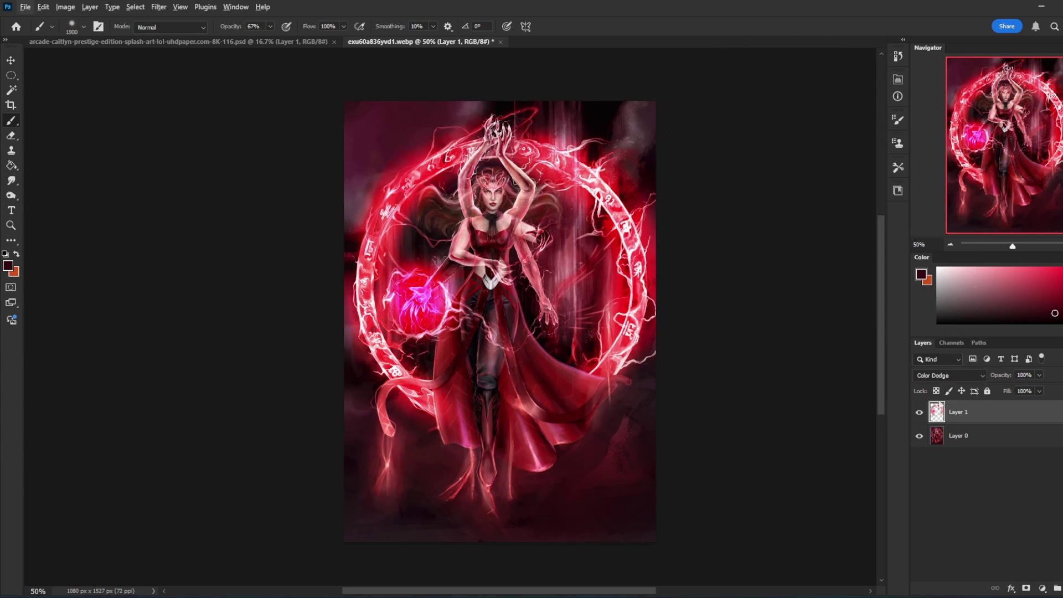
# - Toggle the glow layer's visibility to compare the painting before and after the Color Dodge glow
pyautogui.click(921, 413)
pyautogui.click(920, 413)
pyautogui.click(1000, 443)
pyautogui.click(921, 413)
pyautogui.click(920, 413)
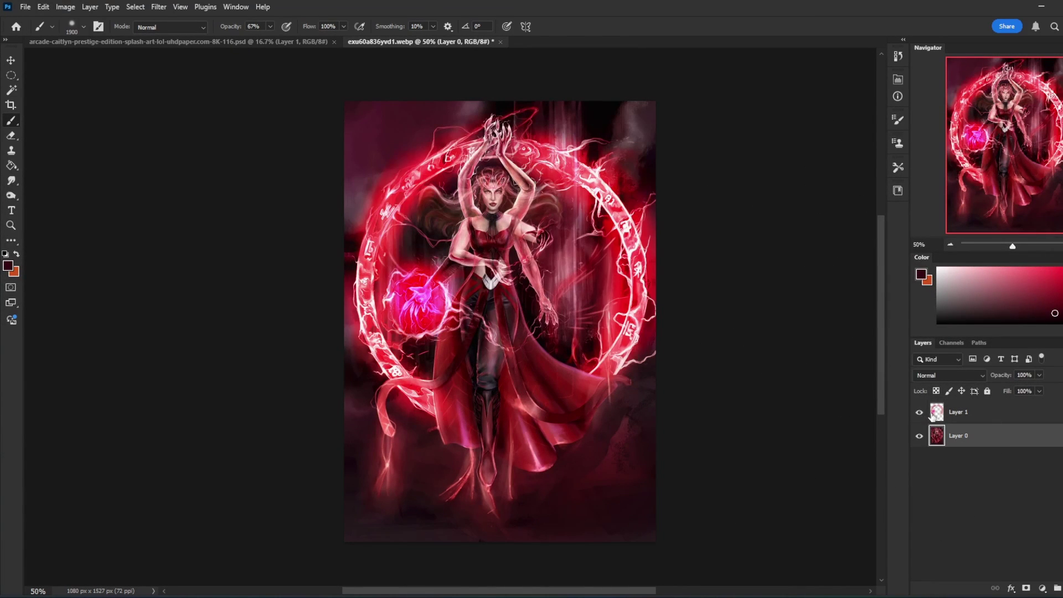
pyautogui.click(920, 413)
pyautogui.click(921, 412)
# - Erase the glow from the dress's curling tail over the ring's lower-left edge, using a textured eraser reduced to 25 px
pyautogui.click(975, 412)
pyautogui.press('e')
pyautogui.rightClick(634, 258)
pyautogui.click(743, 136)
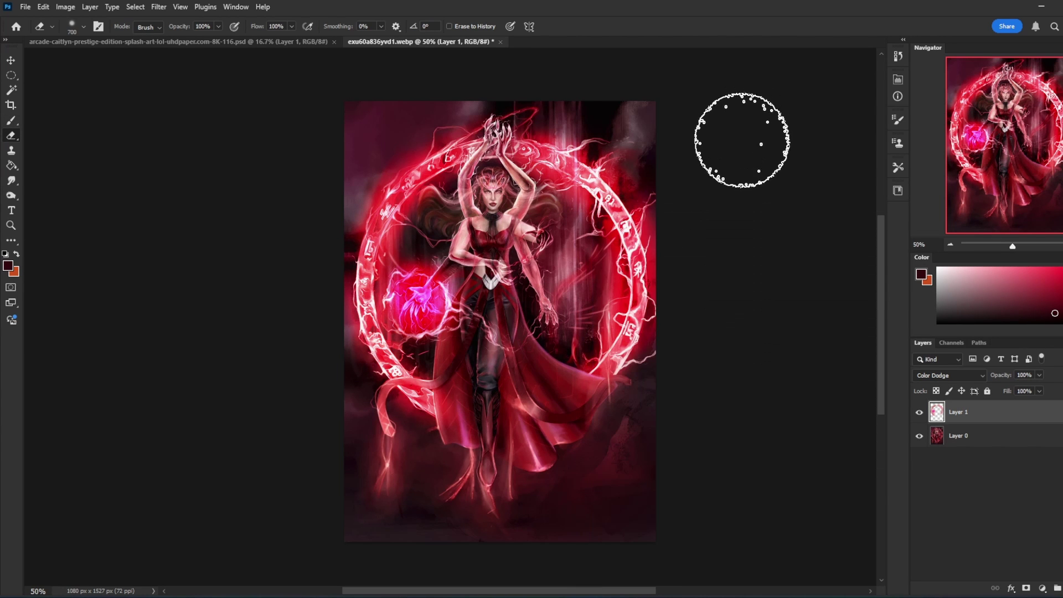
pyautogui.rightClick(579, 218)
pyautogui.doubleClick(624, 356)
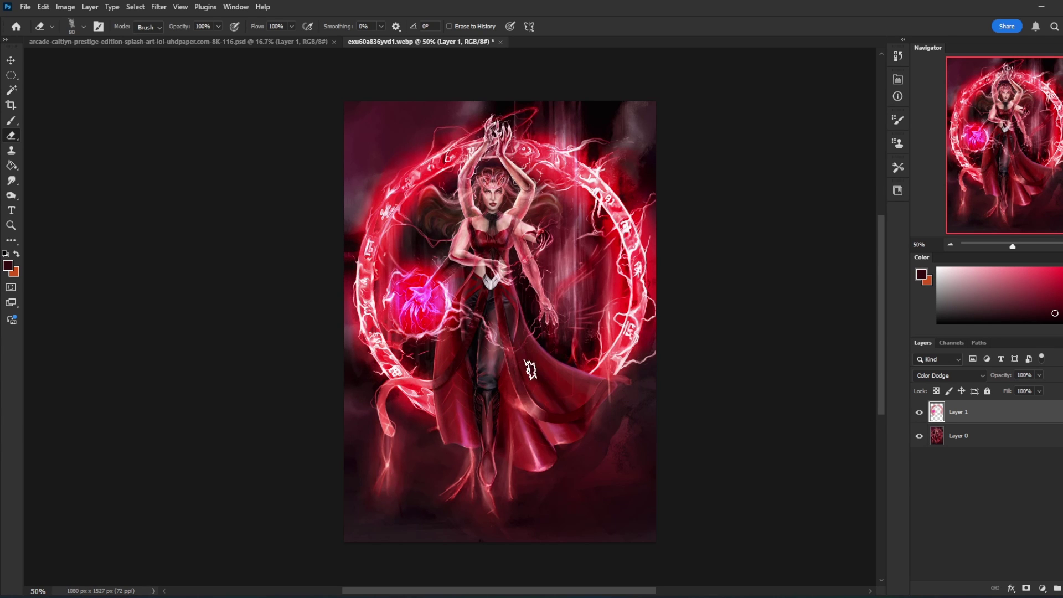
pyautogui.press('[')
pyautogui.press('[')
pyautogui.press('[')
pyautogui.press('[')
pyautogui.press('[')
pyautogui.press('[')
pyautogui.moveTo(437, 385); pyautogui.dragTo(411, 381)
# - Give the Brush the textured tip, set its mode to Darken, and reduce its size to 25 px
pyautogui.press('b')
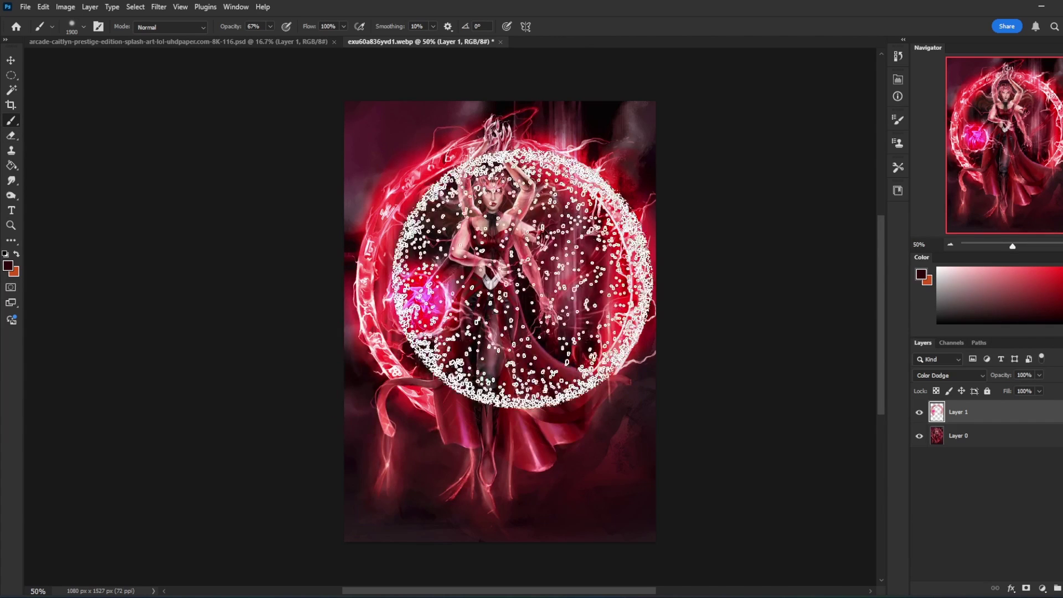
pyautogui.rightClick(591, 264)
pyautogui.doubleClick(604, 356)
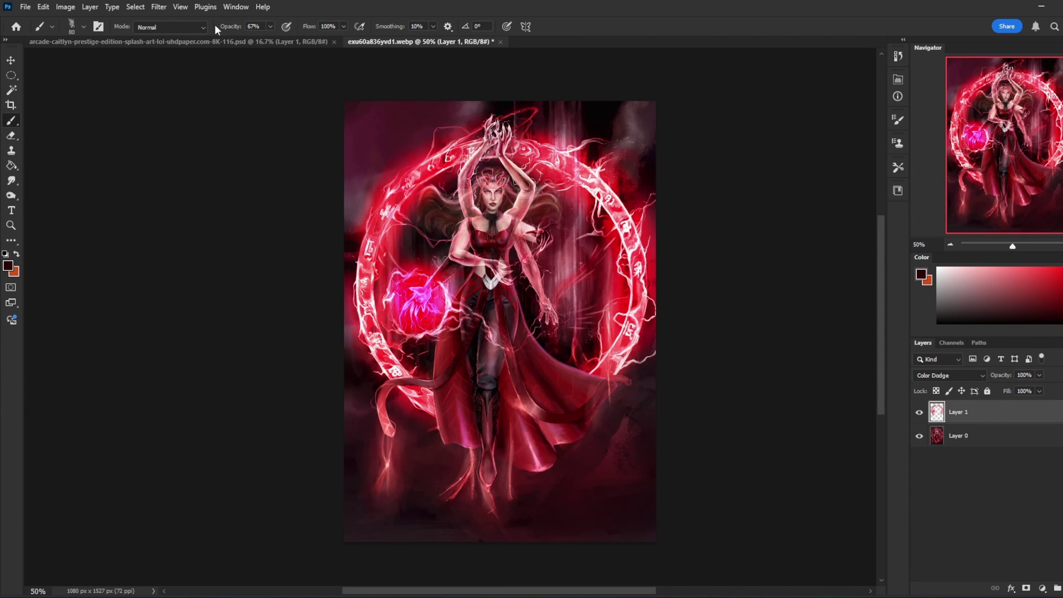
pyautogui.click(200, 27)
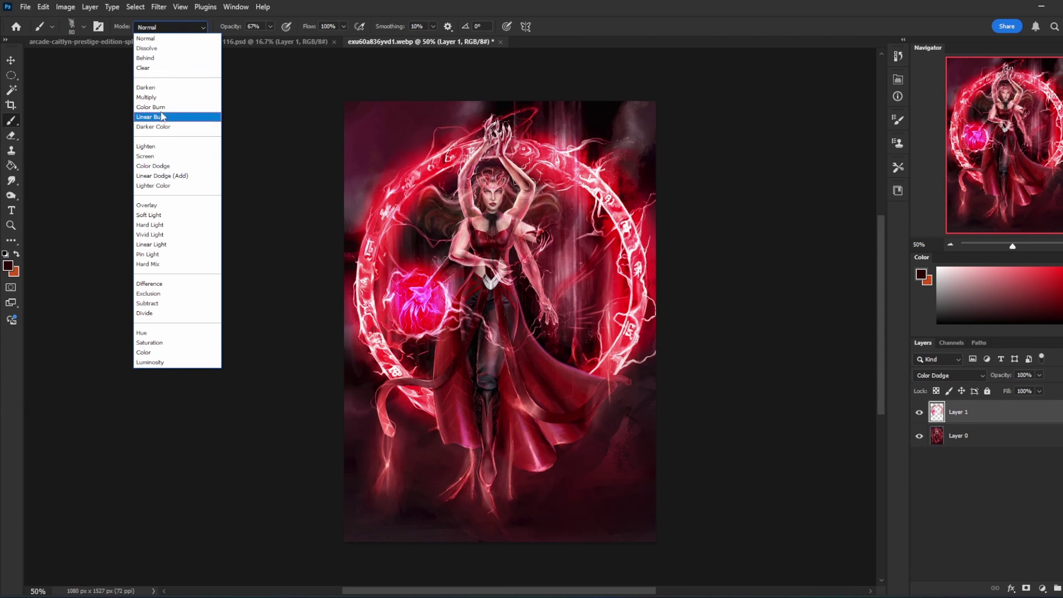
pyautogui.click(151, 88)
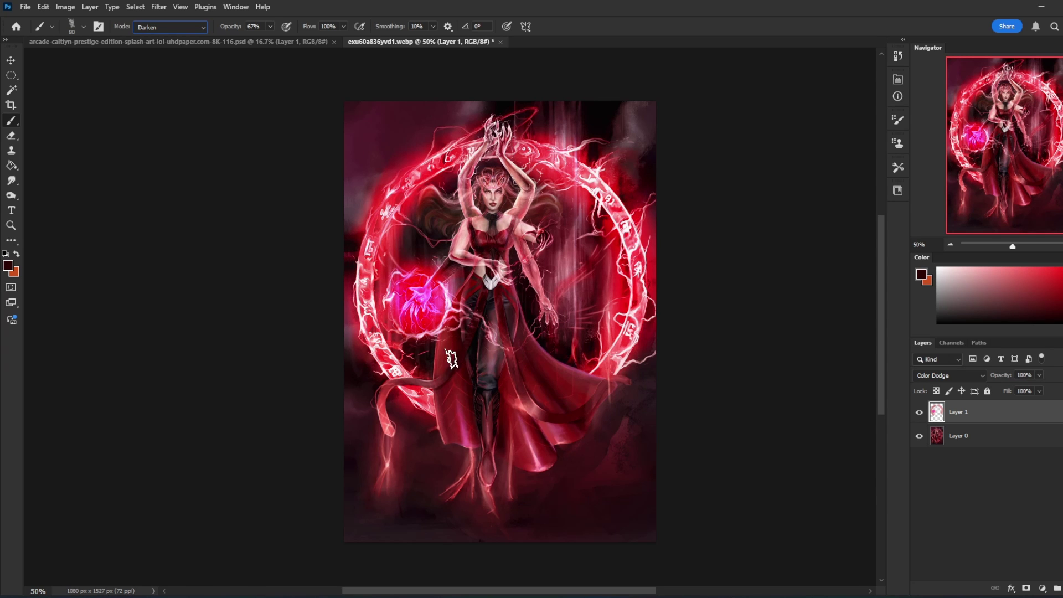
pyautogui.press('[')
pyautogui.press('[')
pyautogui.press('[')
pyautogui.rightClick(495, 197)
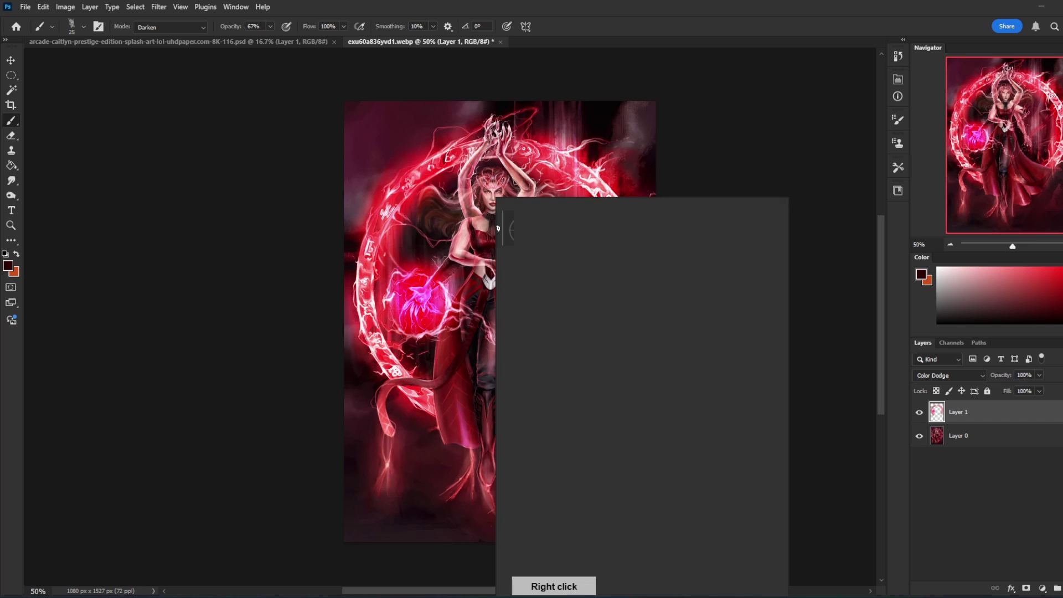
# - Set the brush opacity to 43% and darken the dress's curling tail on the base painting at 30 px
pyautogui.click(270, 26)
pyautogui.click(985, 444)
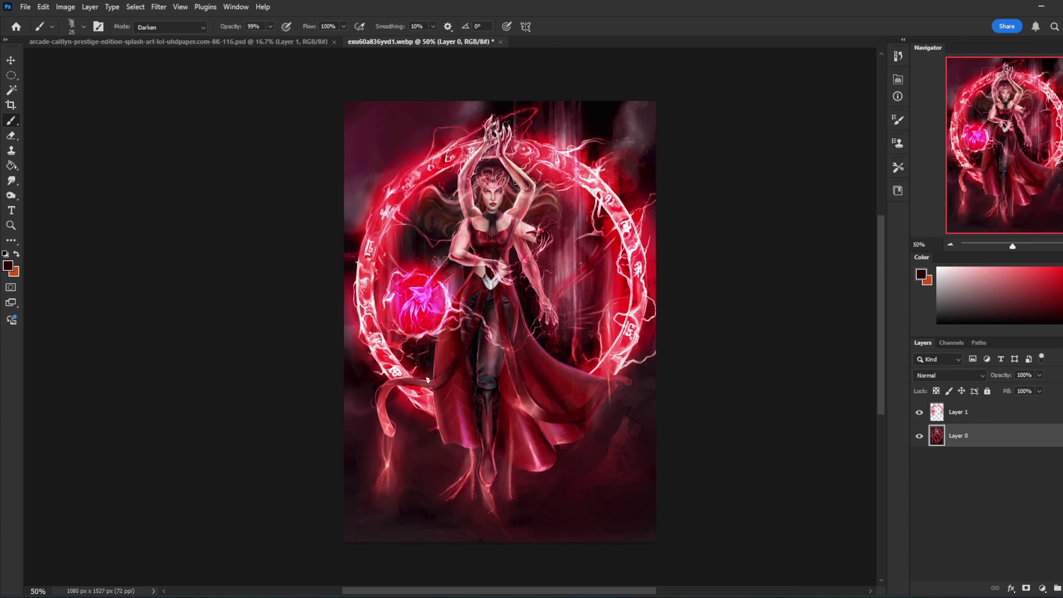
pyautogui.click(270, 26)
pyautogui.click(450, 109)
pyautogui.press(']')
pyautogui.moveTo(434, 382)
pyautogui.mouseDown()
pyautogui.moveTo(378, 405)
pyautogui.moveTo(390, 433)
pyautogui.moveTo(385, 395)
pyautogui.moveTo(383, 406)
pyautogui.moveTo(399, 384)
pyautogui.moveTo(386, 397)
pyautogui.moveTo(443, 380)
pyautogui.mouseUp()
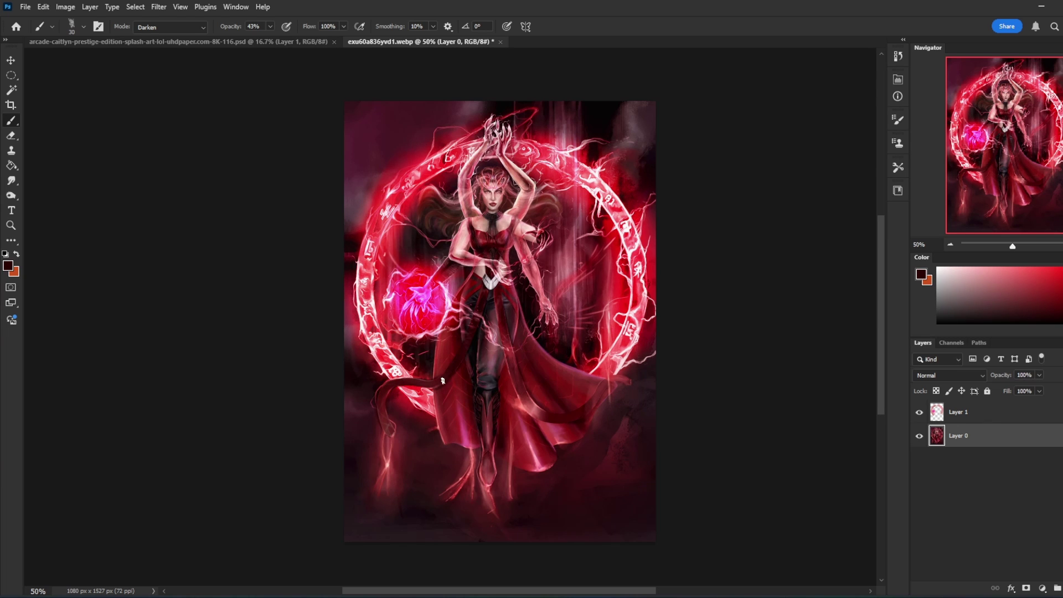
pyautogui.moveTo(385, 388); pyautogui.dragTo(389, 435)
# - Darken the right-hand tip of the skirt on the base painting with the Darken brush
pyautogui.click(962, 416)
pyautogui.press('e')
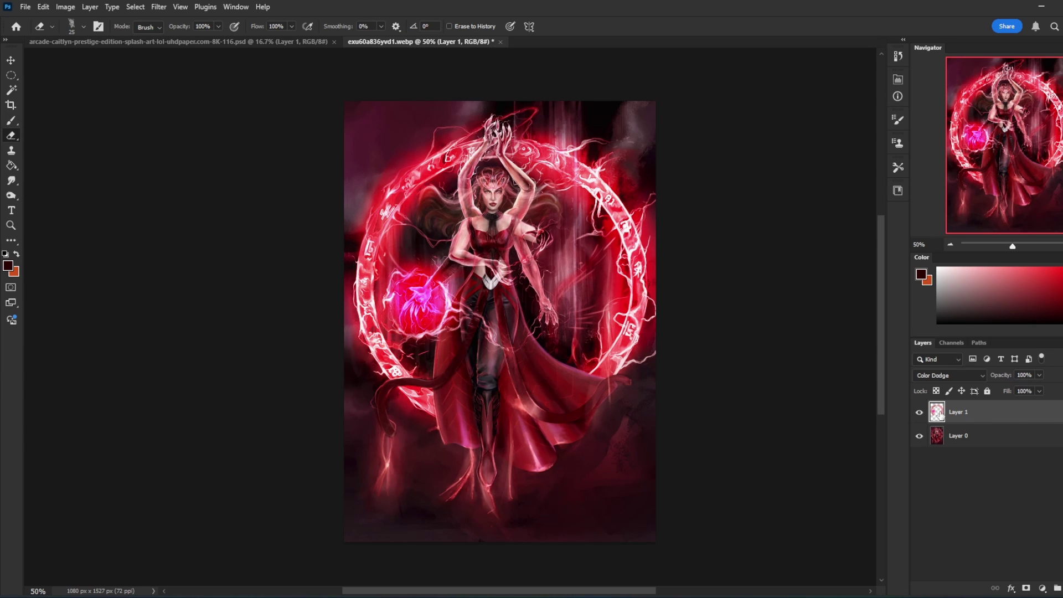
pyautogui.click(966, 439)
pyautogui.press('b')
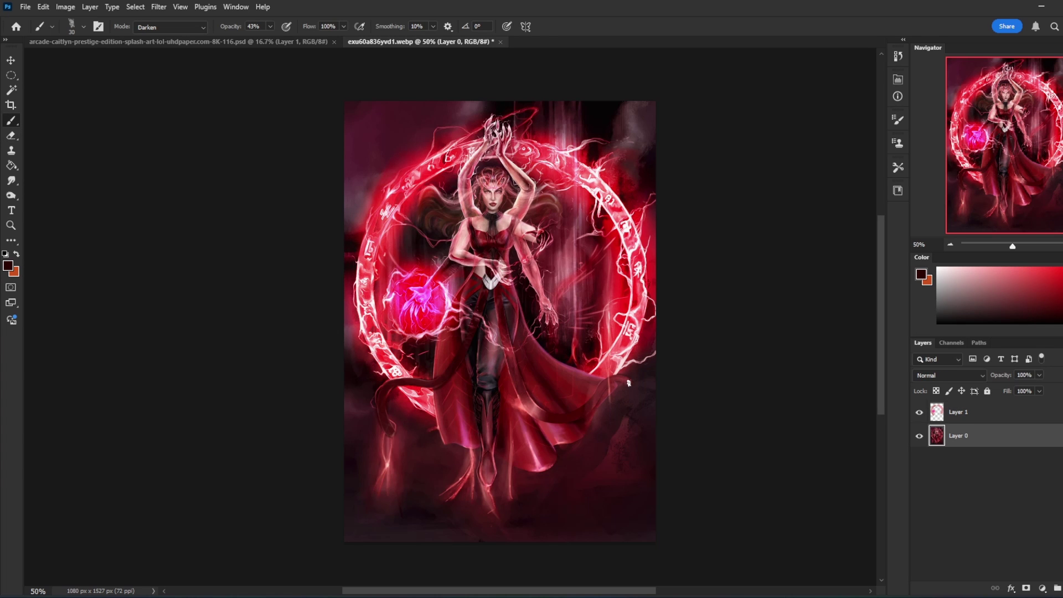
pyautogui.moveTo(629, 383)
pyautogui.mouseDown()
pyautogui.moveTo(598, 394)
pyautogui.moveTo(610, 350)
pyautogui.mouseUp()
# - Add a Darken layer above the base painting and shade the boots and skirt dark maroon with a 90 px brush
pyautogui.click(1061, 577)
pyautogui.click(949, 375)
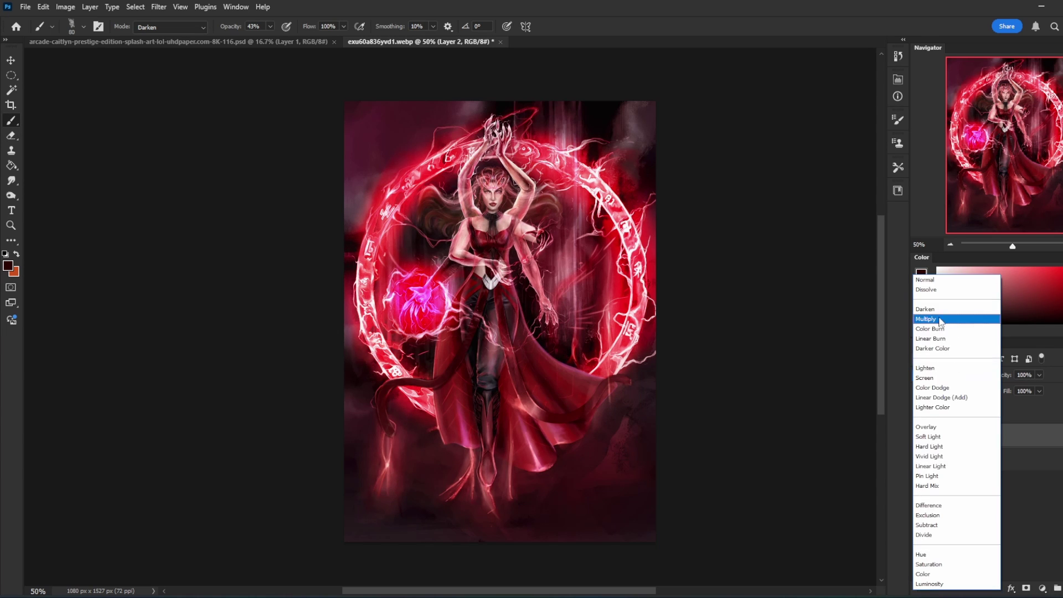
pyautogui.click(939, 321)
pyautogui.press(']')
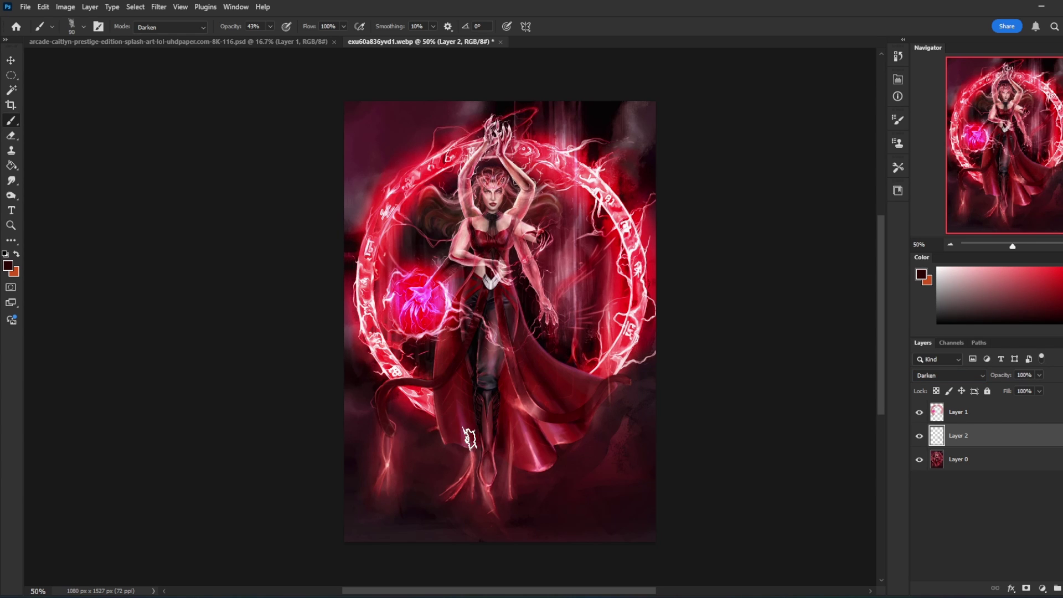
pyautogui.moveTo(490, 402)
pyautogui.mouseDown()
pyautogui.moveTo(494, 382)
pyautogui.moveTo(488, 467)
pyautogui.moveTo(495, 408)
pyautogui.mouseUp()
pyautogui.moveTo(487, 464)
pyautogui.mouseDown()
pyautogui.moveTo(513, 439)
pyautogui.moveTo(537, 442)
pyautogui.moveTo(532, 413)
pyautogui.moveTo(548, 435)
pyautogui.moveTo(533, 389)
pyautogui.moveTo(596, 391)
pyautogui.moveTo(534, 372)
pyautogui.moveTo(455, 388)
pyautogui.mouseUp()
pyautogui.moveTo(459, 324)
pyautogui.mouseDown()
pyautogui.moveTo(441, 388)
pyautogui.moveTo(467, 424)
pyautogui.moveTo(533, 427)
pyautogui.mouseUp()
pyautogui.press('e')
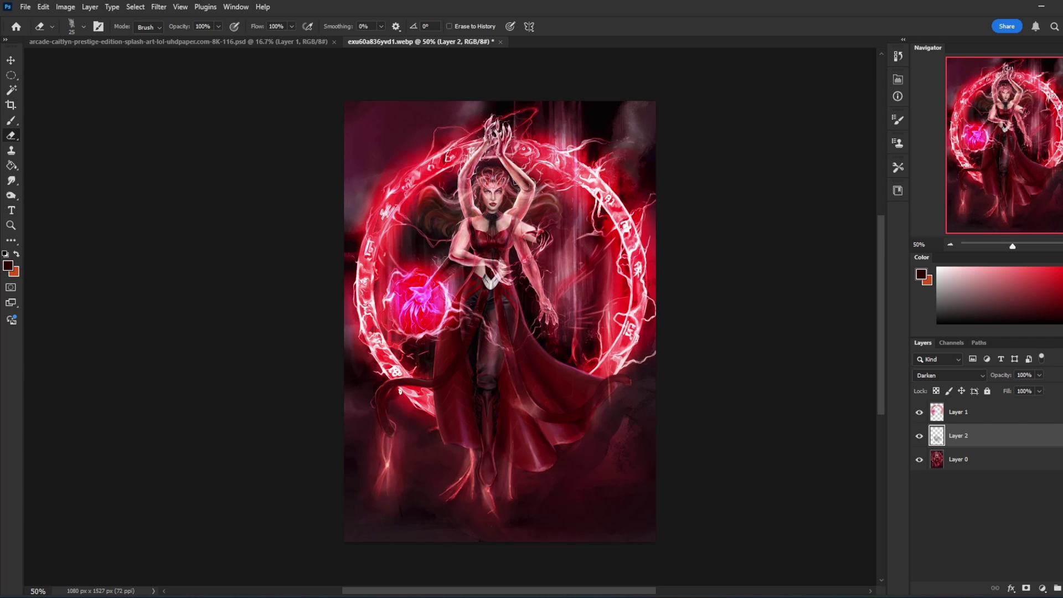
# - Select the base painting layer and toggle the shading layer's visibility to compare the skirt before and after
pyautogui.click(963, 465)
pyautogui.click(919, 437)
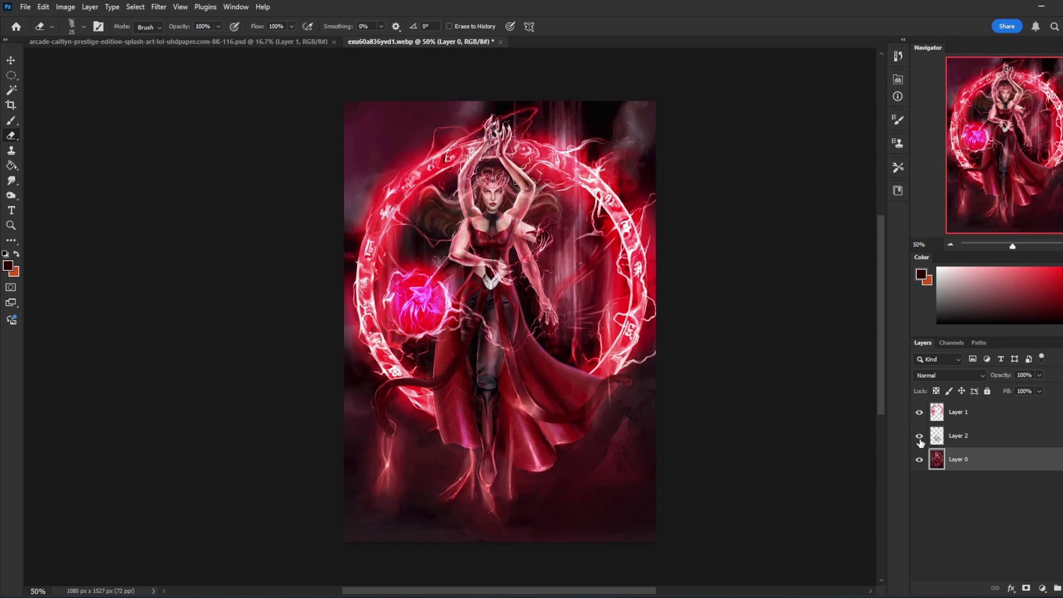
pyautogui.click(919, 436)
pyautogui.click(923, 440)
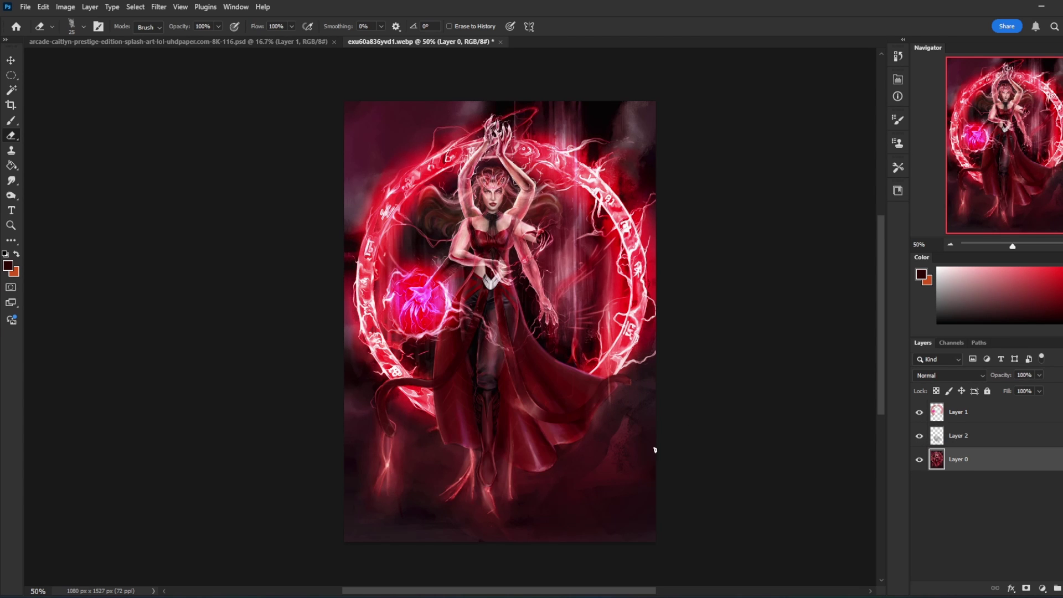
# - Select the background below and right of the skirt with the freehand Lasso, leaving out the skirt and boot
pyautogui.press('l')
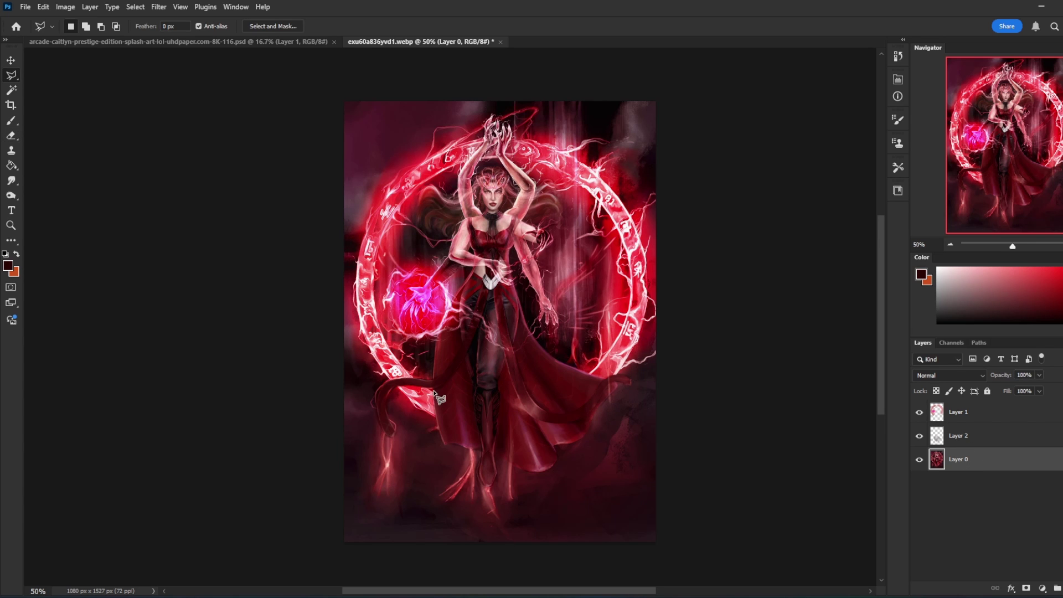
pyautogui.rightClick(11, 77)
pyautogui.click(62, 78)
pyautogui.moveTo(432, 391)
pyautogui.mouseDown()
pyautogui.moveTo(447, 446)
pyautogui.moveTo(486, 452)
pyautogui.moveTo(492, 499)
pyautogui.moveTo(417, 443)
pyautogui.moveTo(432, 393)
pyautogui.moveTo(431, 436)
pyautogui.moveTo(422, 387)
pyautogui.mouseUp()
pyautogui.moveTo(494, 454)
pyautogui.mouseDown()
pyautogui.moveTo(497, 487)
pyautogui.moveTo(520, 508)
pyautogui.moveTo(543, 482)
pyautogui.moveTo(496, 455)
pyautogui.moveTo(498, 466)
pyautogui.moveTo(546, 474)
pyautogui.moveTo(619, 377)
pyautogui.moveTo(779, 309)
pyautogui.moveTo(686, 563)
pyautogui.moveTo(392, 548)
pyautogui.moveTo(419, 456)
pyautogui.mouseUp()
pyautogui.press('alt')
pyautogui.moveTo(497, 483)
pyautogui.mouseDown()
pyautogui.moveTo(488, 494)
pyautogui.moveTo(480, 463)
pyautogui.mouseUp()
pyautogui.press('shift')
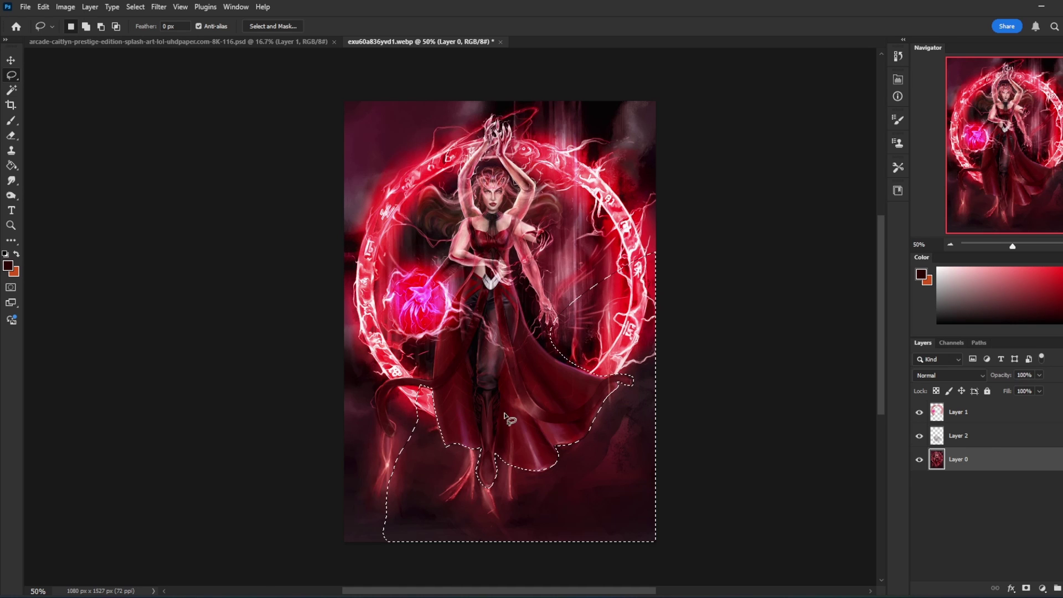
# - Extend the selection around the dress's curling tail and up the left side of the background to the energy ball
pyautogui.press('alt')
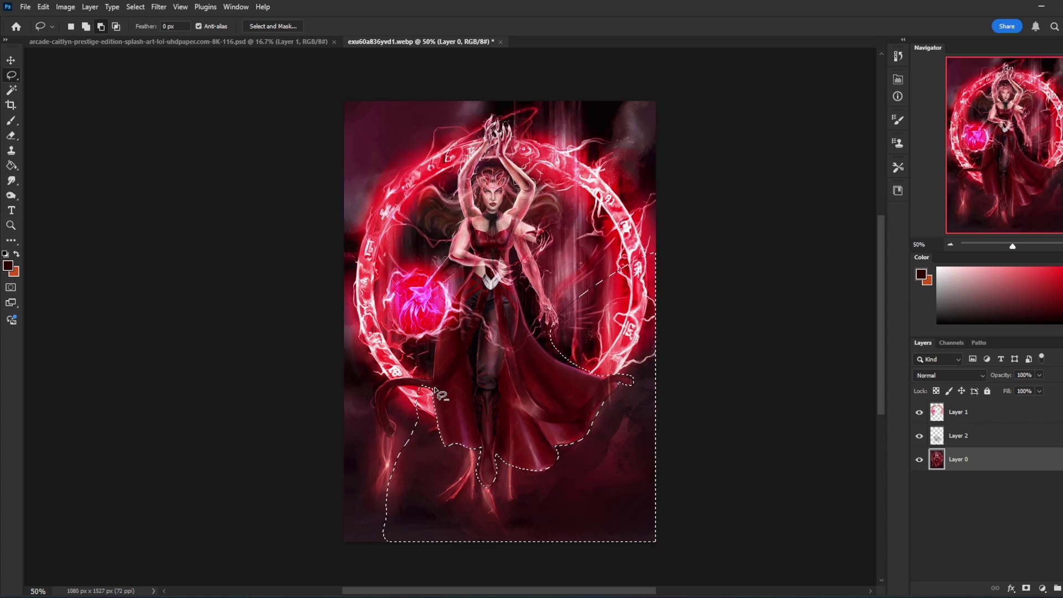
pyautogui.press('shift')
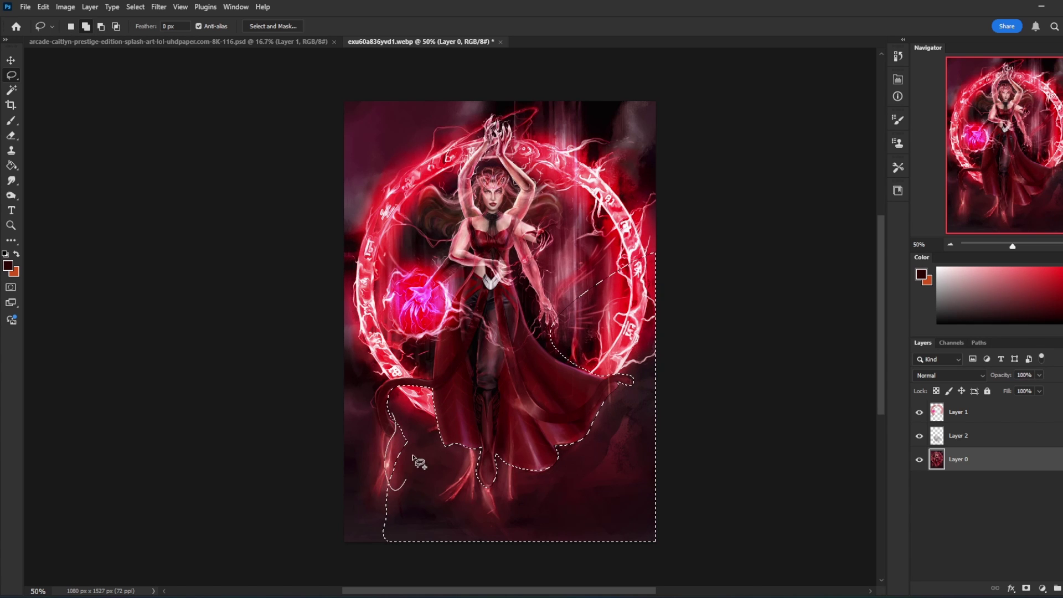
pyautogui.moveTo(396, 437)
pyautogui.mouseDown()
pyautogui.moveTo(325, 440)
pyautogui.moveTo(344, 583)
pyautogui.moveTo(407, 554)
pyautogui.mouseUp()
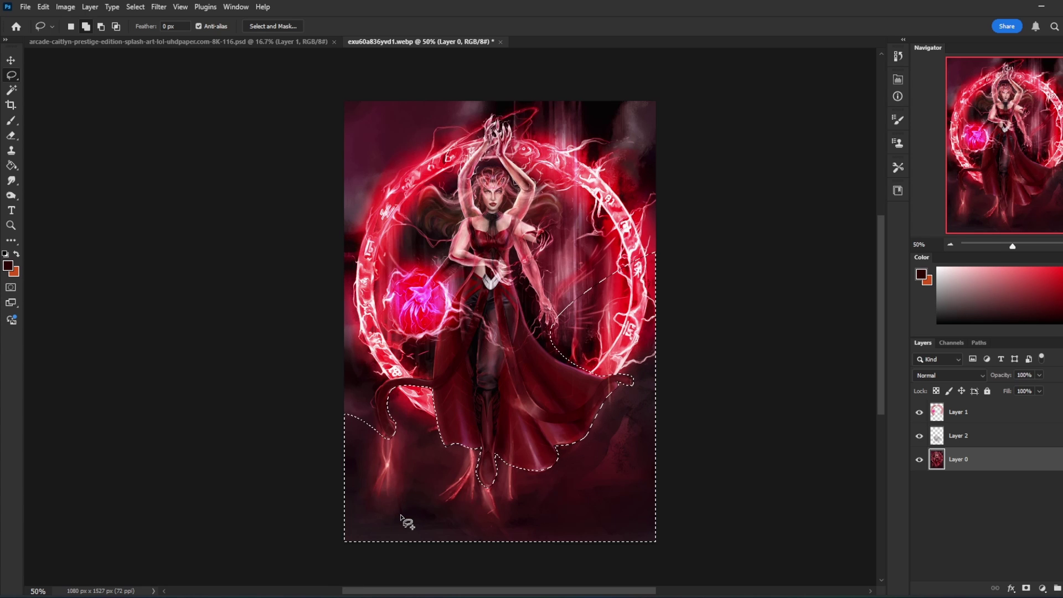
pyautogui.moveTo(386, 438)
pyautogui.mouseDown()
pyautogui.moveTo(328, 369)
pyautogui.moveTo(366, 459)
pyautogui.mouseUp()
pyautogui.moveTo(385, 378)
pyautogui.mouseDown()
pyautogui.moveTo(372, 426)
pyautogui.moveTo(383, 264)
pyautogui.mouseUp()
pyautogui.moveTo(447, 259); pyautogui.dragTo(446, 261)
pyautogui.moveTo(354, 280)
pyautogui.mouseDown()
pyautogui.moveTo(421, 258)
pyautogui.moveTo(435, 386)
pyautogui.mouseUp()
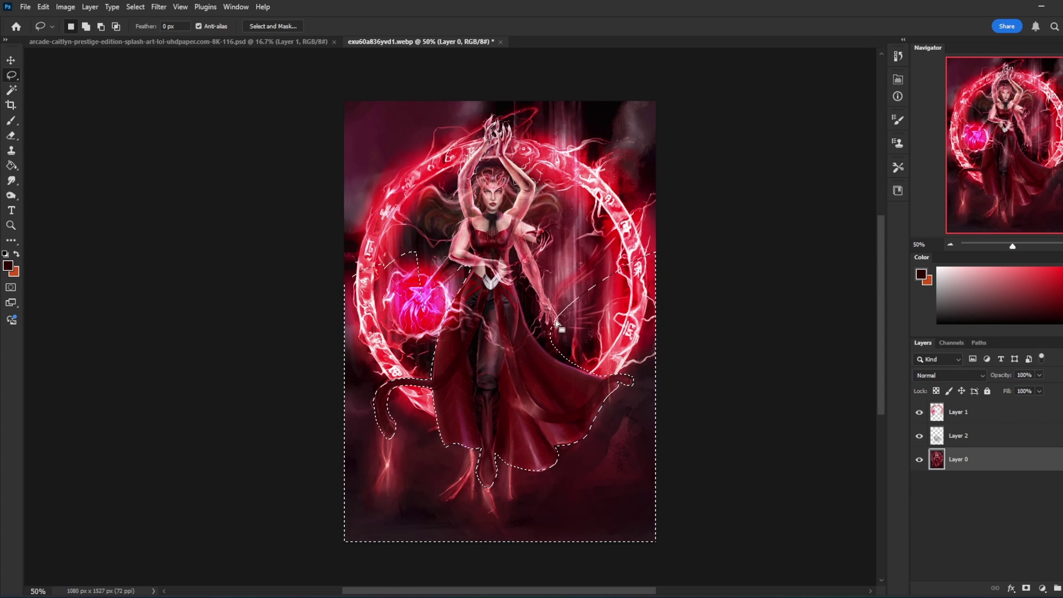
# - Fill the selected background with dark maroon on a new layer above the base painting, and hide that layer
pyautogui.click(772, 394)
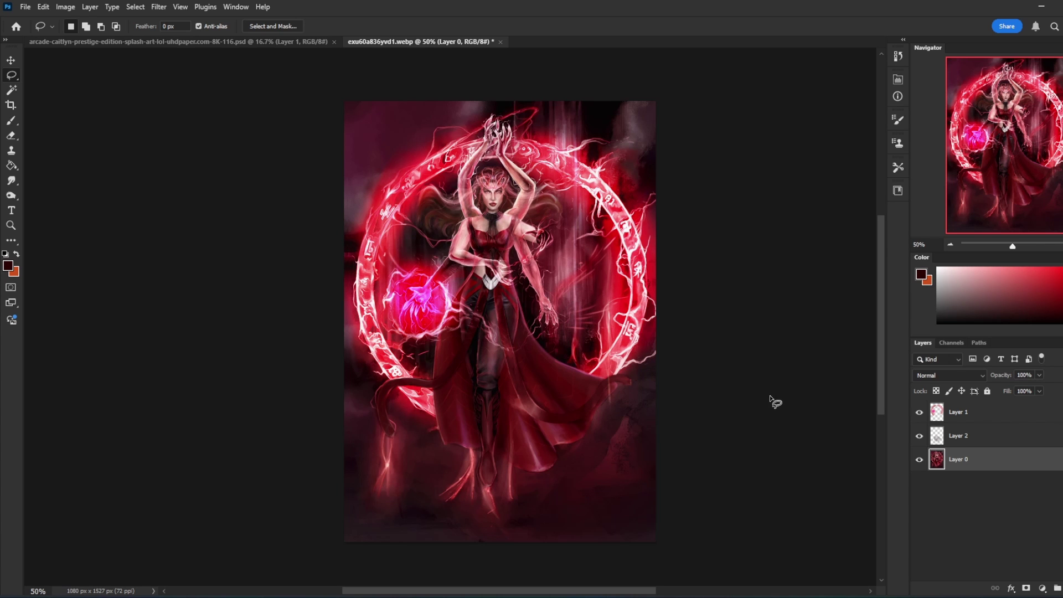
pyautogui.click(1042, 588)
pyautogui.press('g')
pyautogui.click(573, 366)
pyautogui.click(920, 461)
pyautogui.click(958, 483)
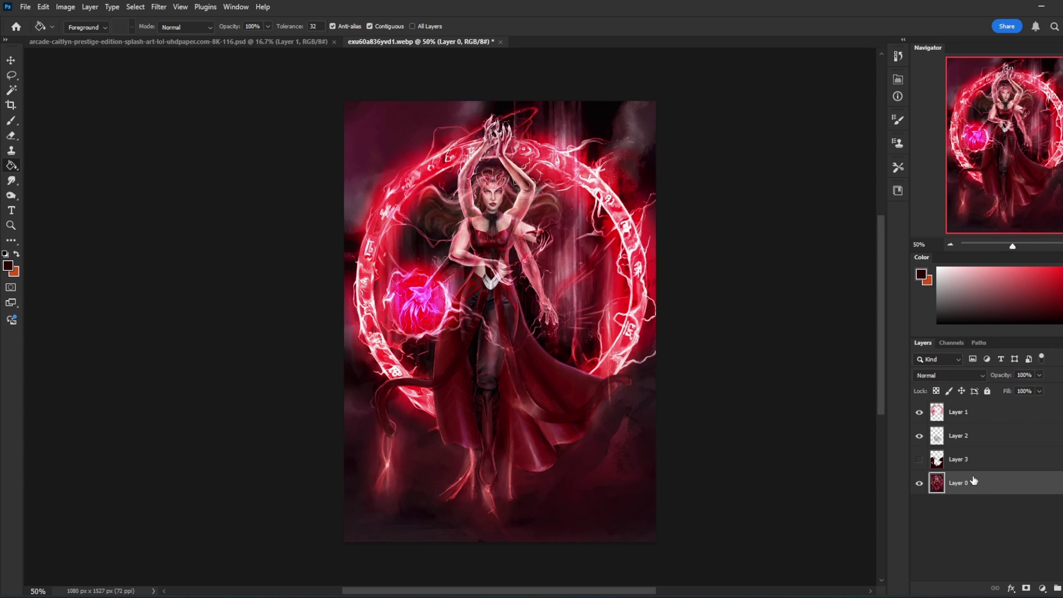
# - Set up a large soft round brush, add a new layer above the base painting, and sample pinkish red from the magic ring
pyautogui.press('b')
pyautogui.rightClick(528, 366)
pyautogui.click(544, 324)
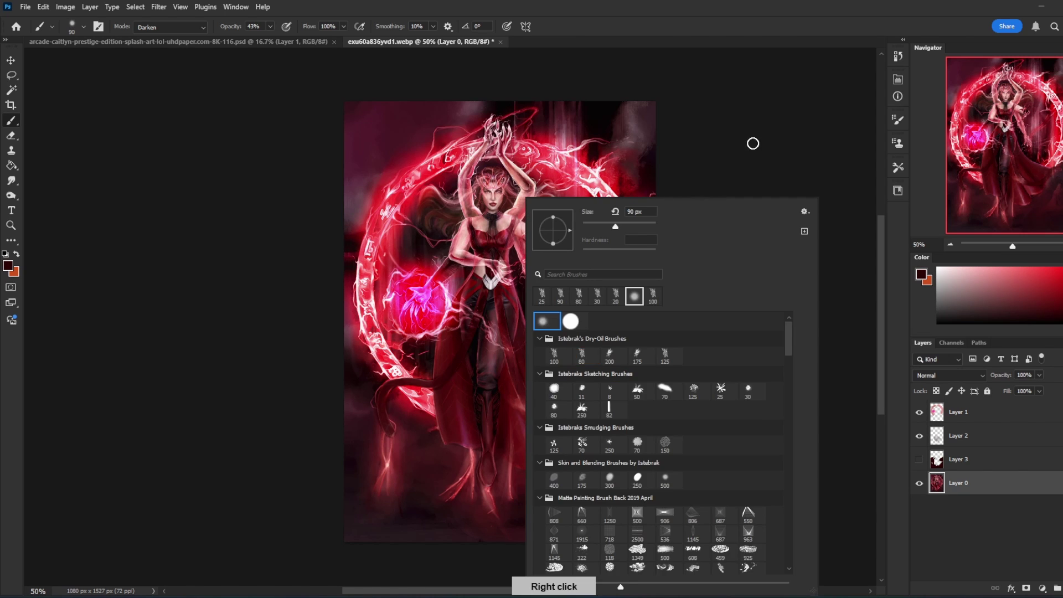
pyautogui.click(753, 142)
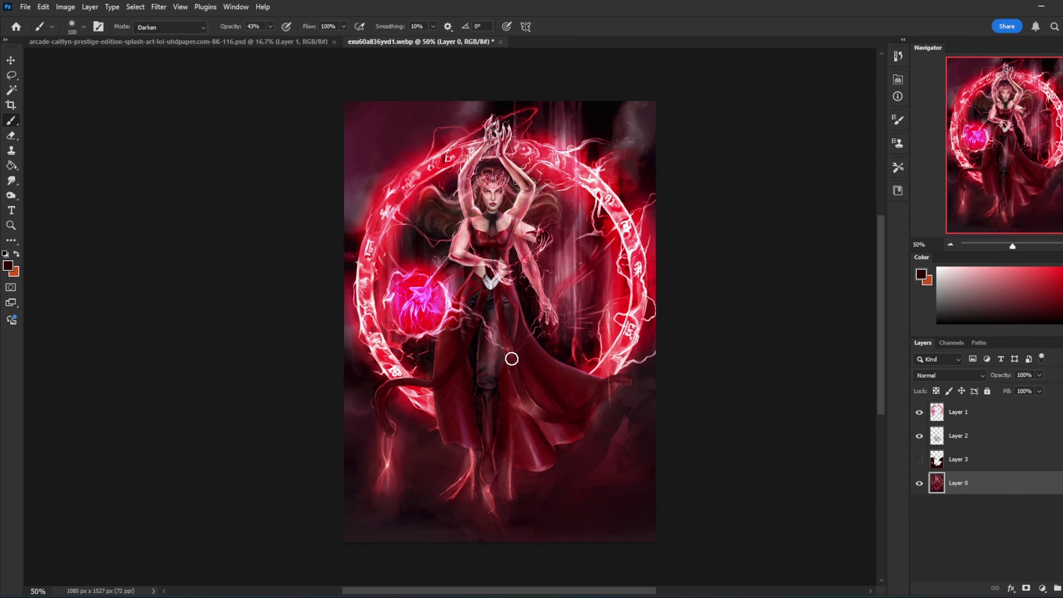
pyautogui.press(']')
pyautogui.press(']')
pyautogui.press(']')
pyautogui.press(']')
pyautogui.press(']')
pyautogui.press(']')
pyautogui.press(']')
pyautogui.press(']')
pyautogui.press(']')
pyautogui.press(']')
pyautogui.press(']')
pyautogui.press(']')
pyautogui.press(']')
pyautogui.click(1062, 588)
pyautogui.keyDown('alt'); pyautogui.click(625, 349); pyautogui.keyUp('alt')
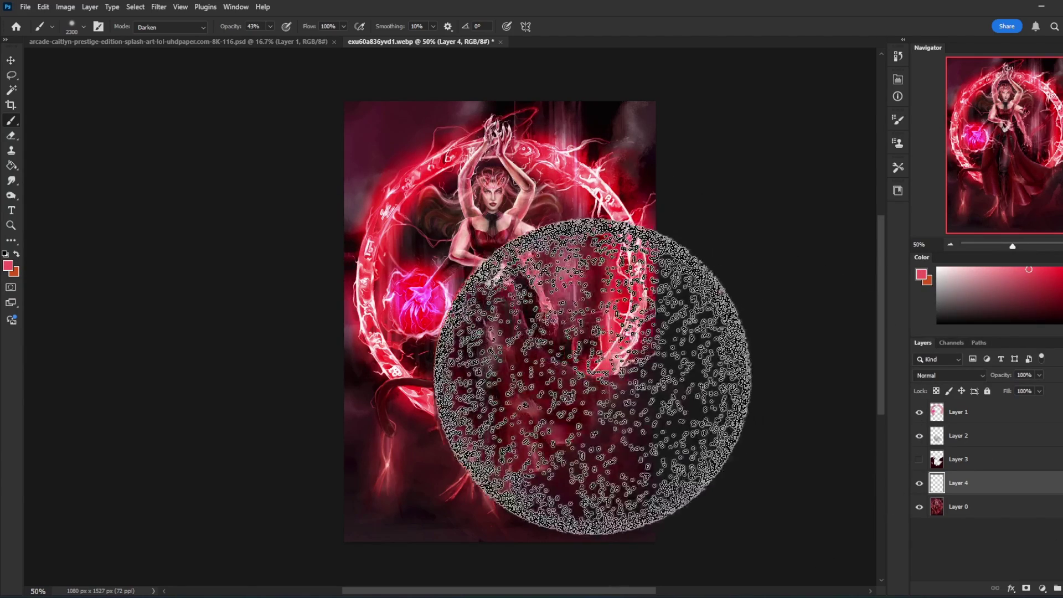
# - Paint a pinkish-red glow over the selected background below and beside the skirt with the soft brush at 1300 px
pyautogui.press('[')
pyautogui.press('[')
pyautogui.press('[')
pyautogui.press('[')
pyautogui.press('[')
pyautogui.press('[')
pyautogui.press('[')
pyautogui.press('[')
pyautogui.press('[')
pyautogui.press('[')
pyautogui.press('[')
pyautogui.press('[')
pyautogui.press('[')
pyautogui.press('[')
pyautogui.press('[')
pyautogui.press('[')
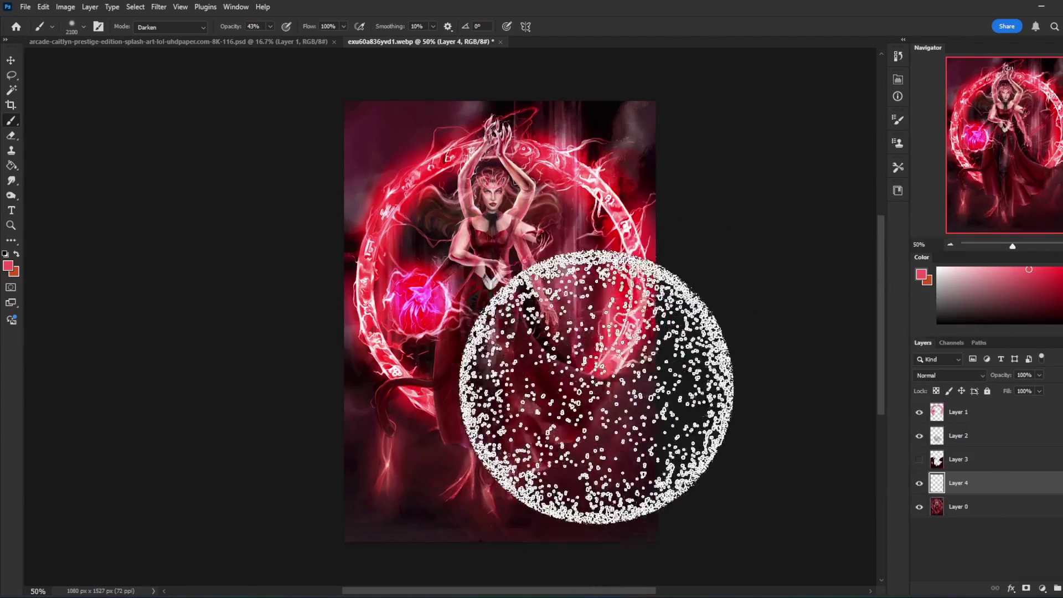
pyautogui.hotkey('ctrl', 'shift', 'd')
pyautogui.press(']')
pyautogui.press(']')
pyautogui.press(']')
pyautogui.press(']')
pyautogui.press(']')
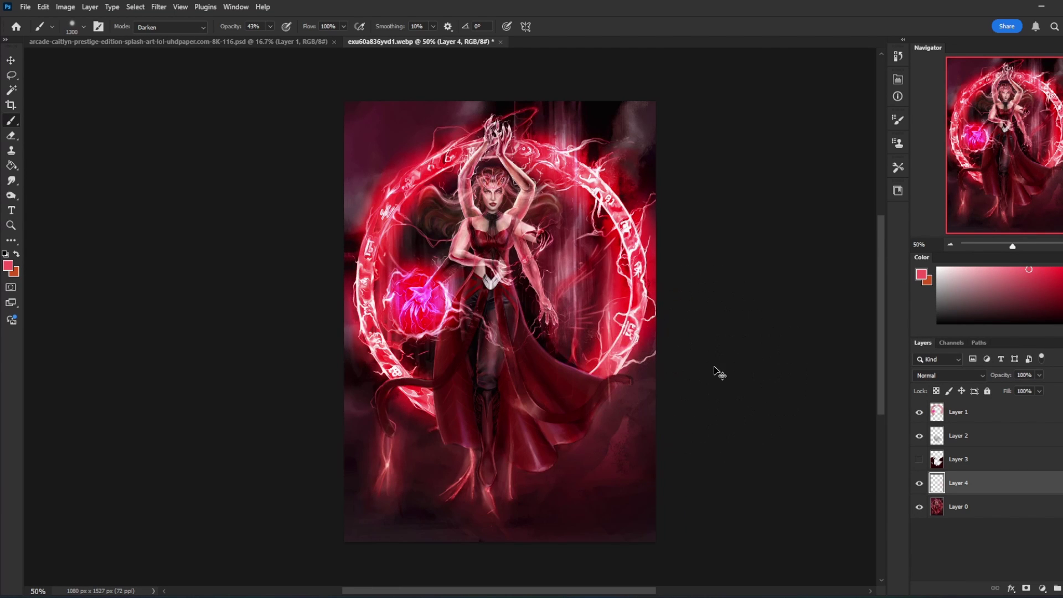
pyautogui.hotkey('ctrl', 'd')
pyautogui.hotkey('ctrl', '-')
pyautogui.press(']')
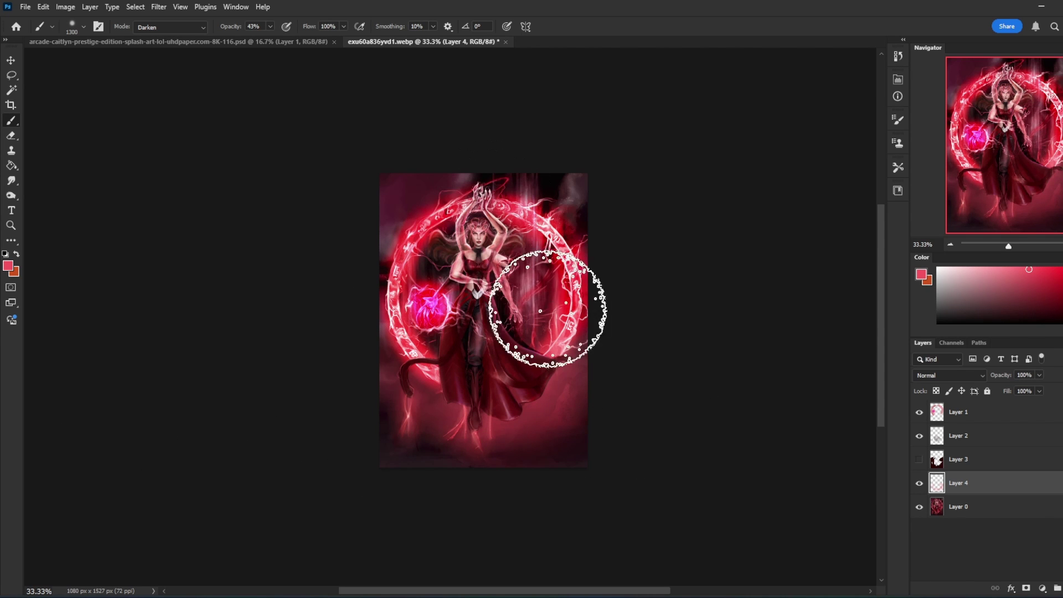
# - Resample pinkish red from the ring and toggle the glow layer's visibility to compare the background with and without it
pyautogui.keyDown('alt'); pyautogui.click(571, 335); pyautogui.keyUp('alt')
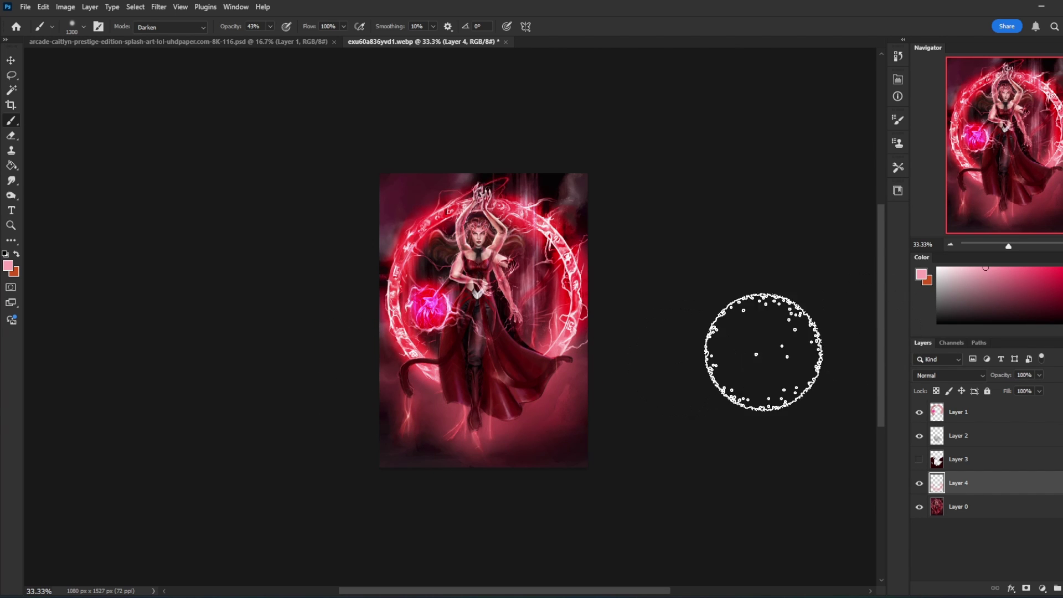
pyautogui.keyDown('alt'); pyautogui.click(571, 331); pyautogui.keyUp('alt')
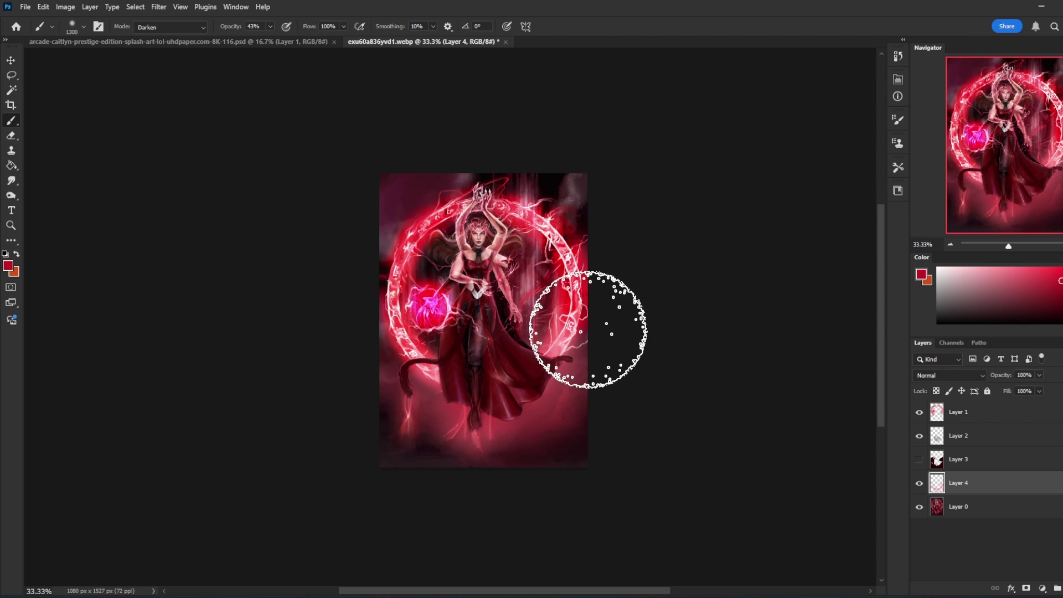
pyautogui.keyDown('alt'); pyautogui.click(573, 330); pyautogui.keyUp('alt')
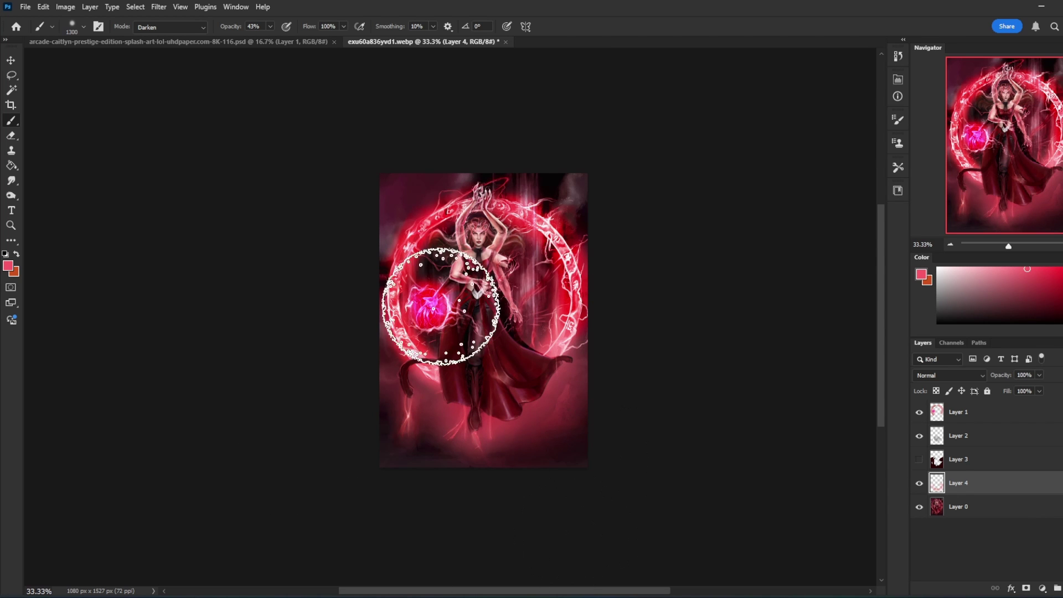
pyautogui.click(920, 483)
pyautogui.click(919, 483)
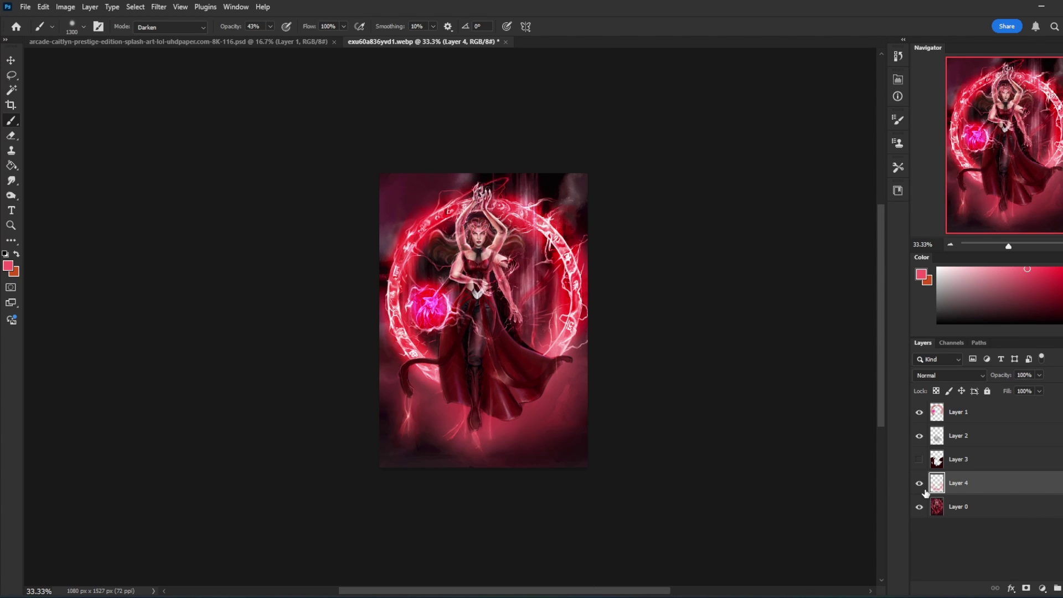
# - Erase part of the glow across the lower background with a large soft eraser so it fades away from the ring
pyautogui.press('e')
pyautogui.rightClick(539, 303)
pyautogui.press(']')
pyautogui.click(739, 138)
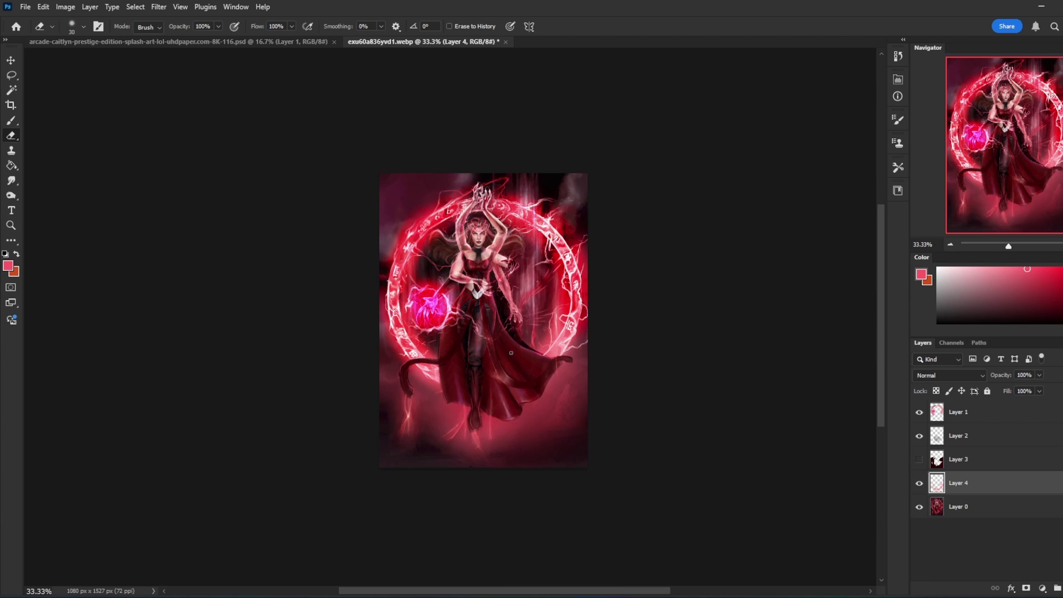
pyautogui.press(']')
pyautogui.press(']')
pyautogui.press(']')
pyautogui.press(']')
pyautogui.press(']')
pyautogui.press(']')
pyautogui.press(']')
pyautogui.press(']')
pyautogui.press(']')
pyautogui.press(']')
pyautogui.press(']')
pyautogui.press(']')
pyautogui.press(']')
pyautogui.press(']')
pyautogui.press(']')
pyautogui.press(']')
pyautogui.press(']')
pyautogui.press(']')
pyautogui.press(']')
pyautogui.press(']')
pyautogui.click(591, 371)
pyautogui.moveTo(592, 372)
pyautogui.mouseDown()
pyautogui.moveTo(596, 392)
pyautogui.moveTo(567, 438)
pyautogui.moveTo(434, 463)
pyautogui.moveTo(499, 415)
pyautogui.moveTo(392, 427)
pyautogui.mouseUp()
pyautogui.press(']')
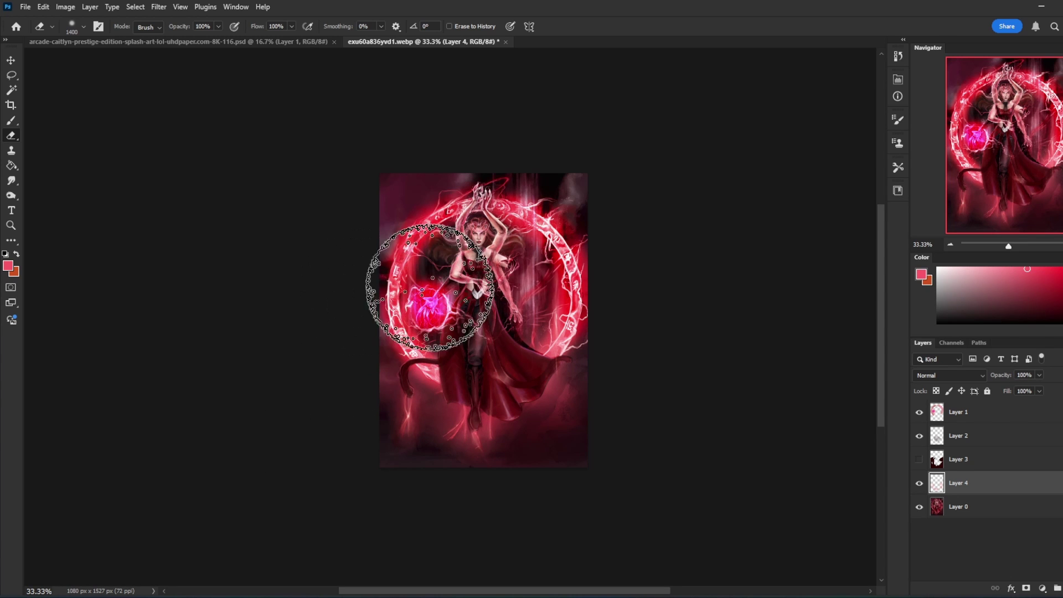
# - Invert the selection to isolate the figure and darken the skirt on the base painting layer with the Burn tool set to Midtones
pyautogui.press('m')
pyautogui.rightClick(541, 367)
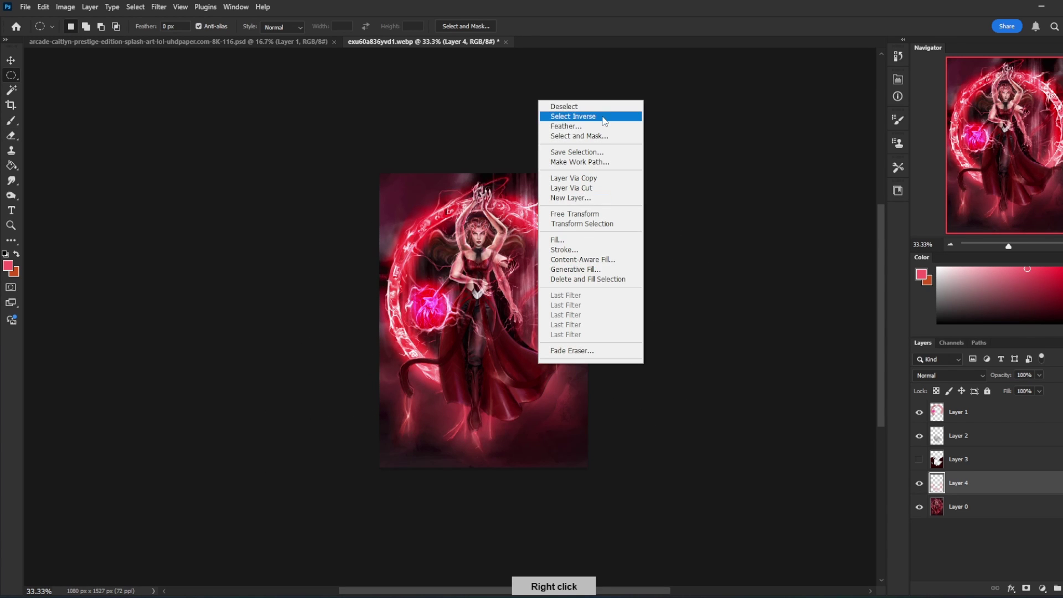
pyautogui.click(603, 117)
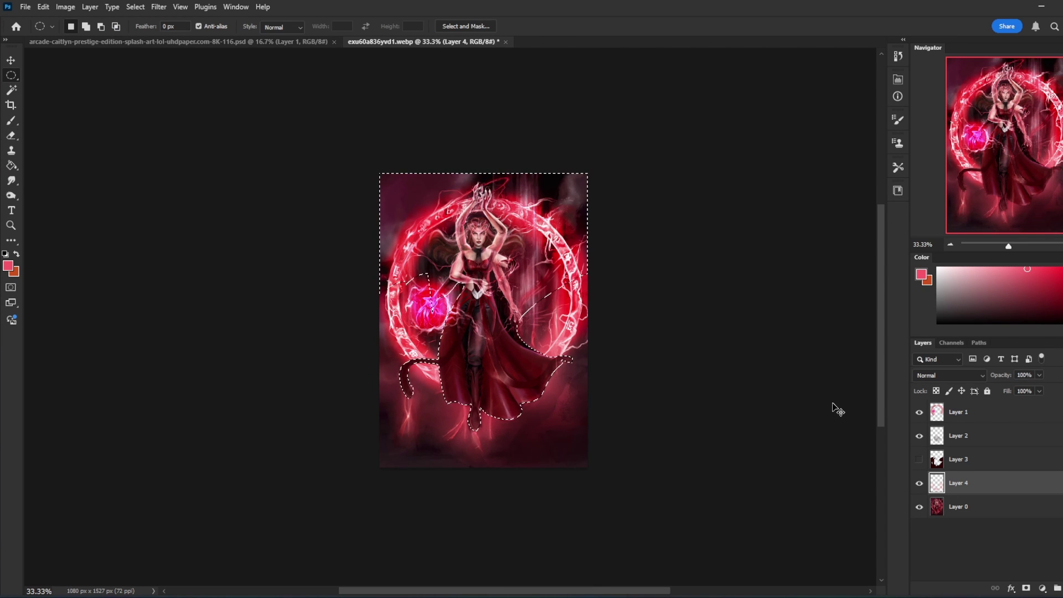
pyautogui.hotkey('ctrl', 'd')
pyautogui.click(971, 508)
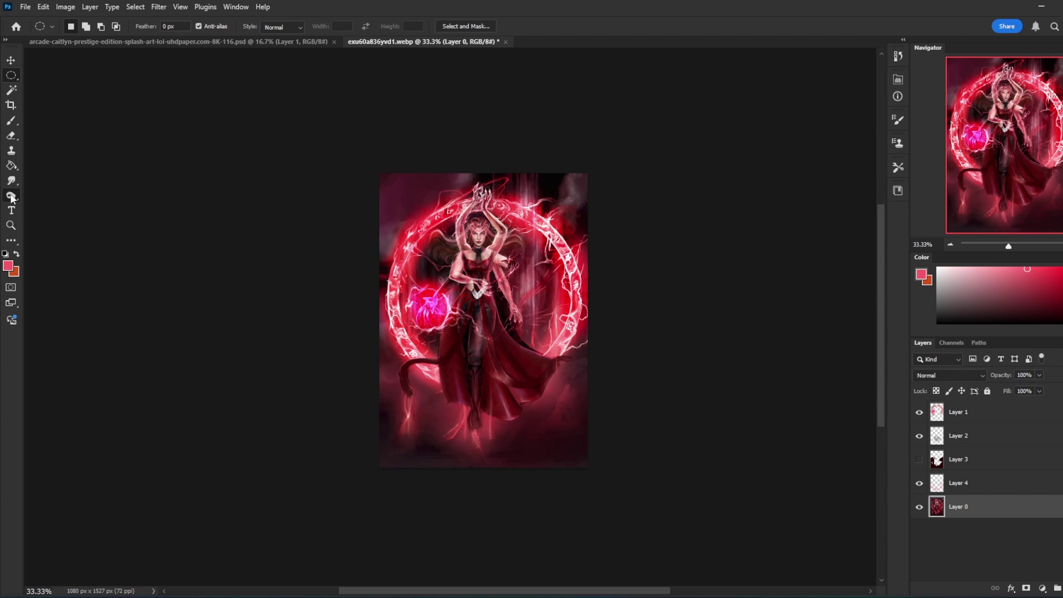
pyautogui.moveTo(11, 195); pyautogui.dragTo(38, 207)
pyautogui.click(38, 207)
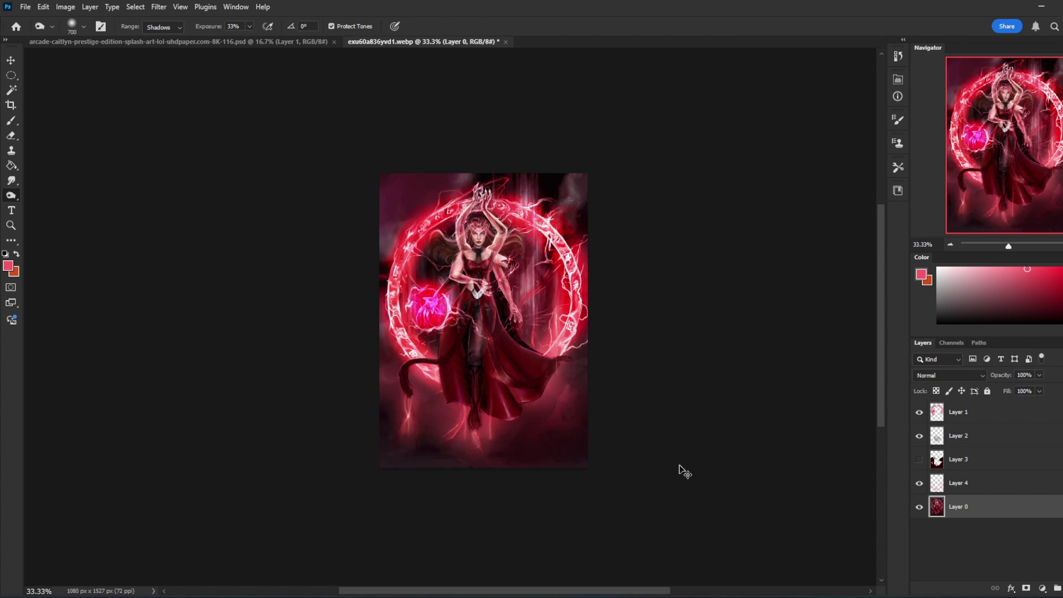
pyautogui.hotkey('ctrl', 'shift', 'd')
pyautogui.hotkey('ctrl', 'd')
pyautogui.click(163, 28)
pyautogui.click(166, 48)
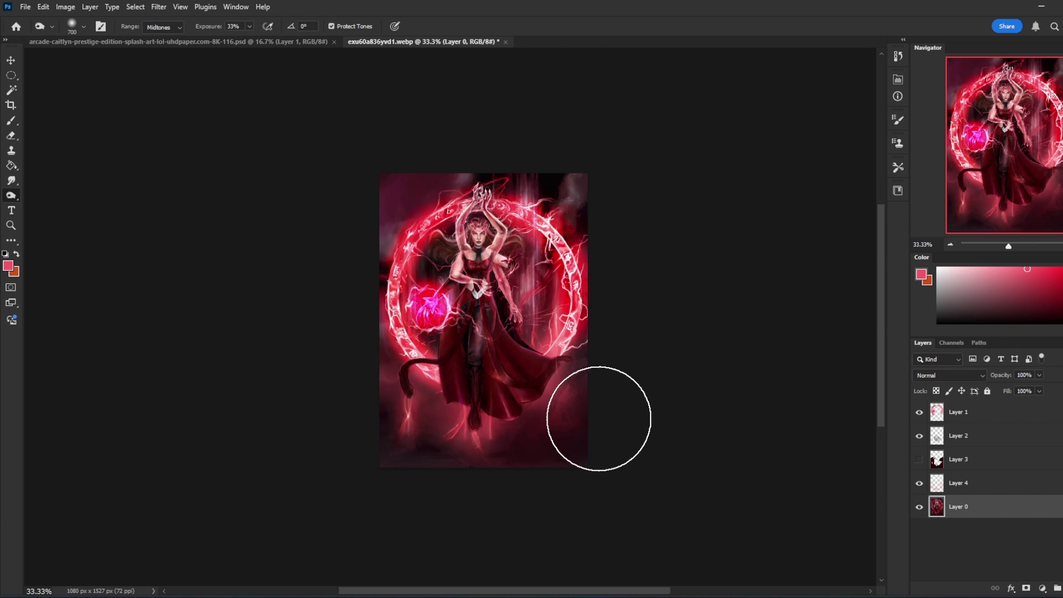
# - Toggle the glow layer's visibility to compare the figure against the background with and without the glow
pyautogui.click(919, 485)
pyautogui.click(920, 485)
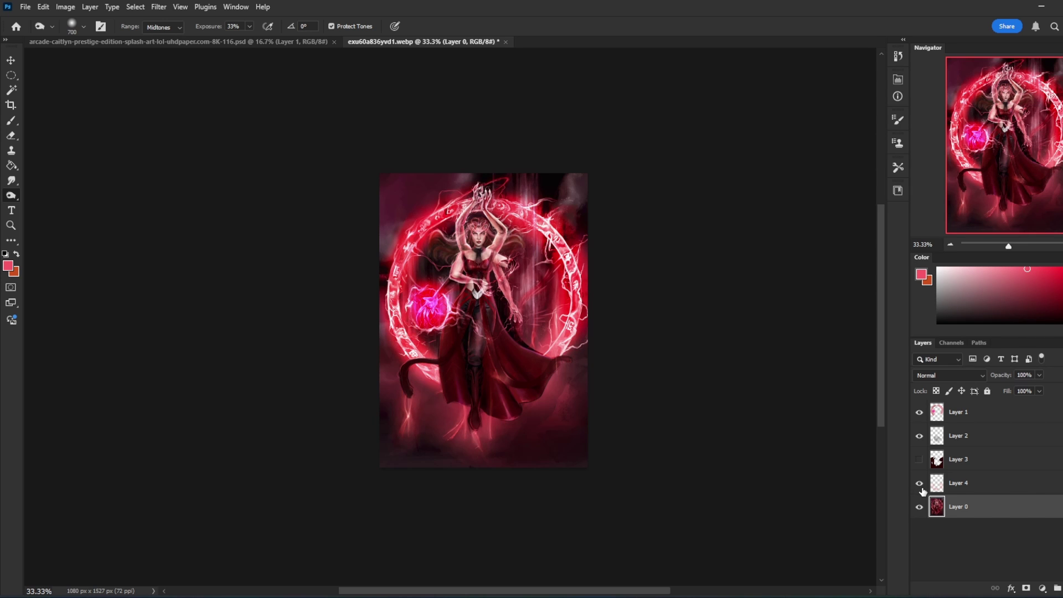
pyautogui.click(921, 492)
pyautogui.click(923, 492)
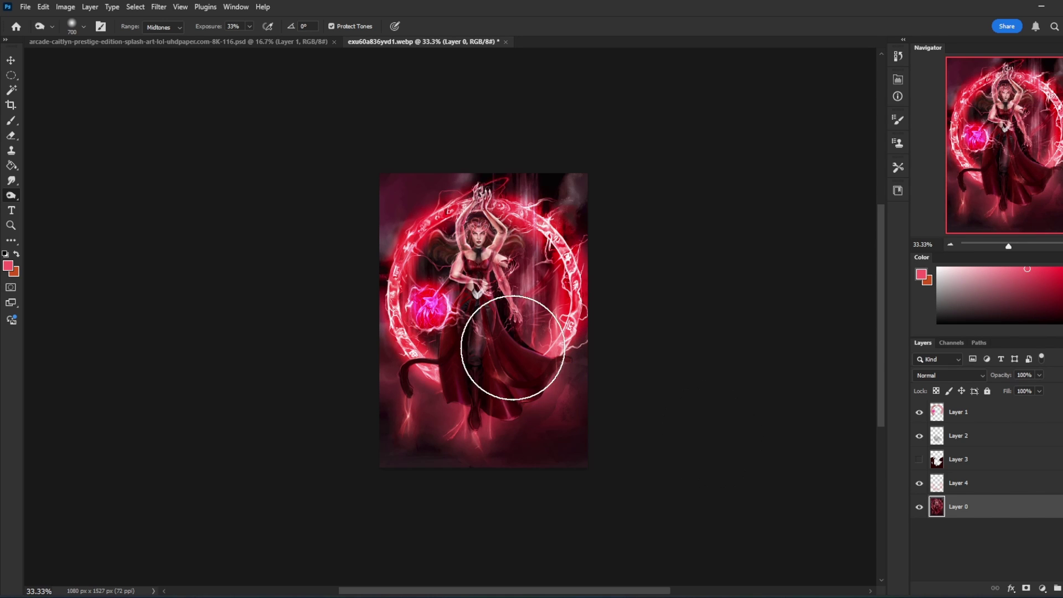
pyautogui.click(920, 485)
pyautogui.click(919, 486)
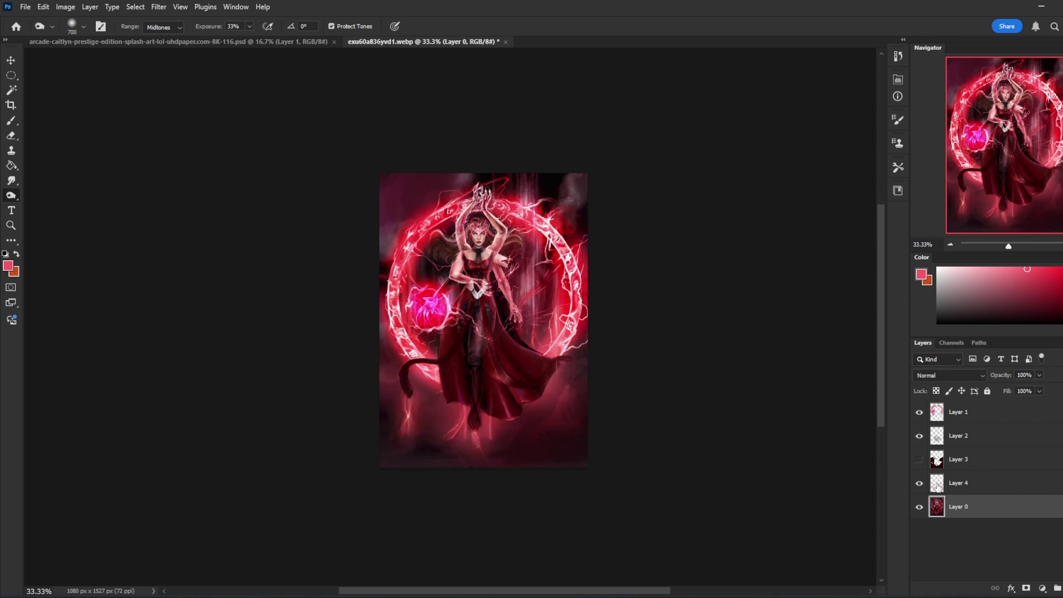
# - Select the glow layer and merge it down into the base painting
pyautogui.click(962, 488)
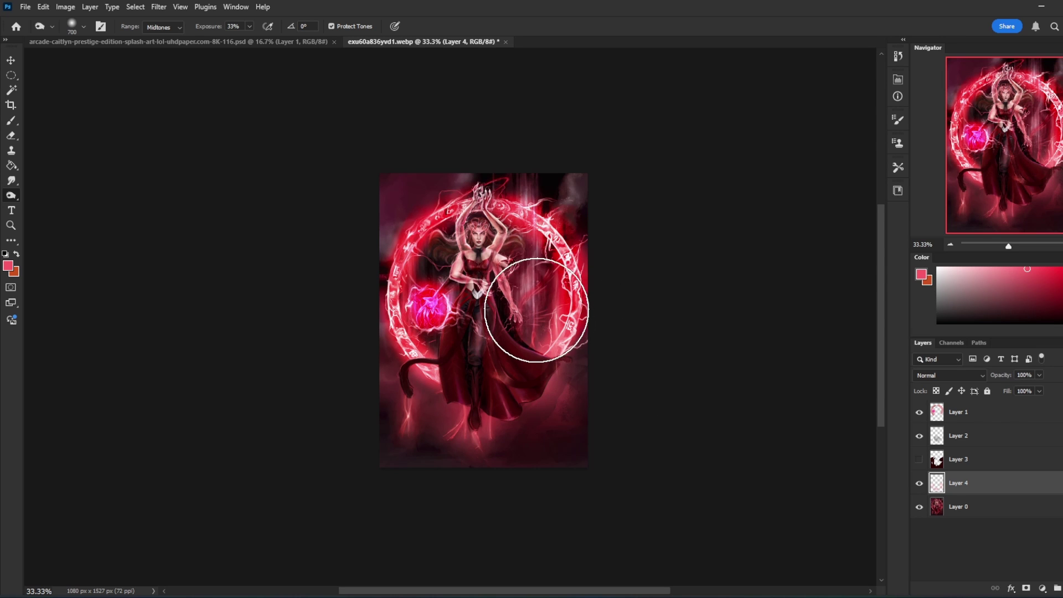
pyautogui.press('m')
pyautogui.rightClick(539, 310)
pyautogui.press('e')
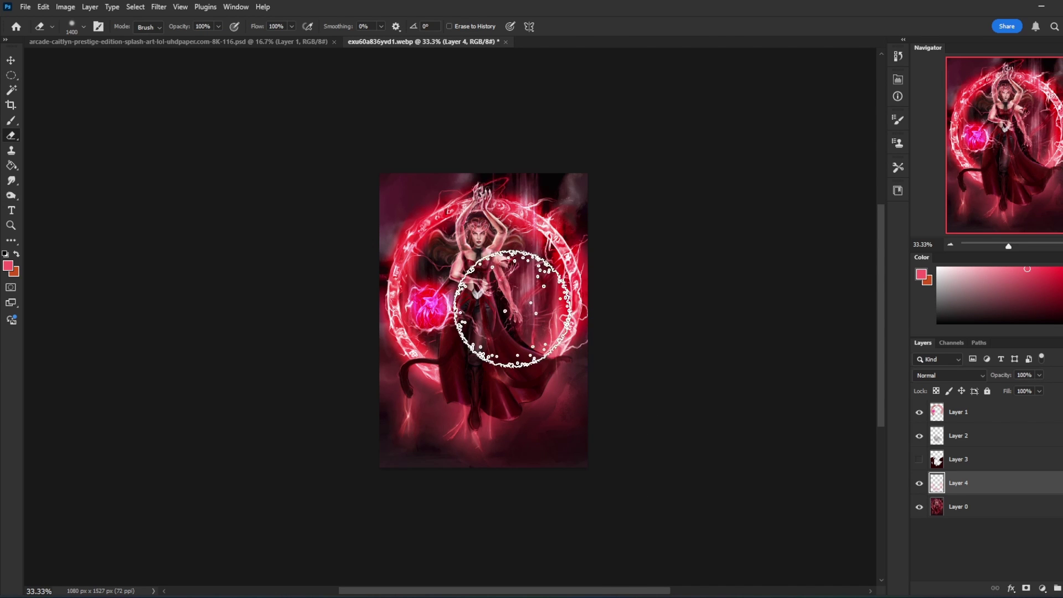
pyautogui.click(13, 181)
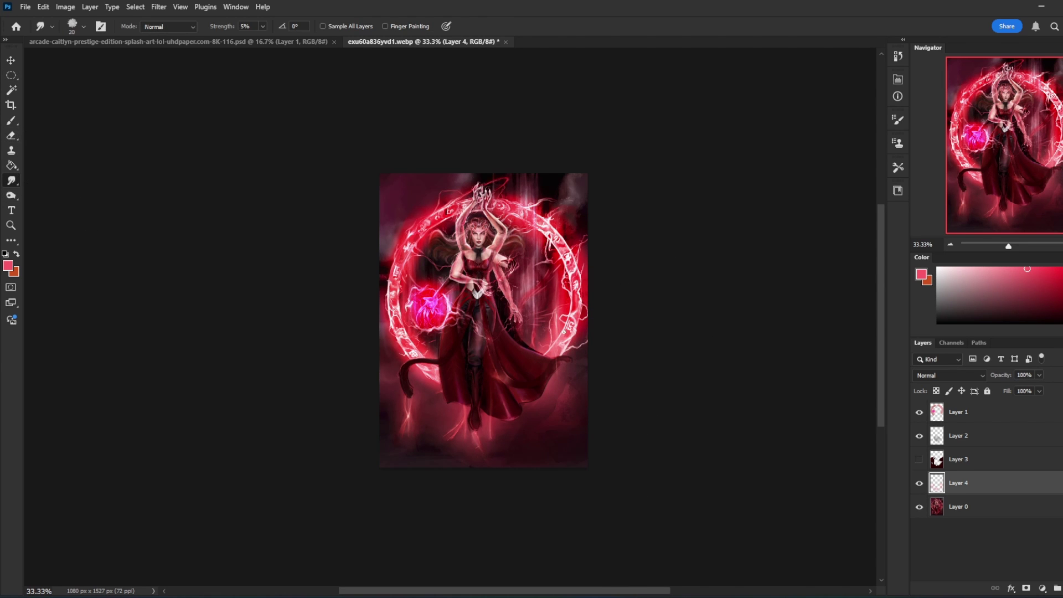
pyautogui.press(']')
pyautogui.rightClick(983, 491)
pyautogui.click(997, 244)
# - Set the soft brush to Color Dodge at about 35 px and add small light-pink highlights to the skirt
pyautogui.press('b')
pyautogui.press('[')
pyautogui.press('[')
pyautogui.press('[')
pyautogui.press('[')
pyautogui.press('[')
pyautogui.press('[')
pyautogui.press('[')
pyautogui.press('[')
pyautogui.press('[')
pyautogui.press('[')
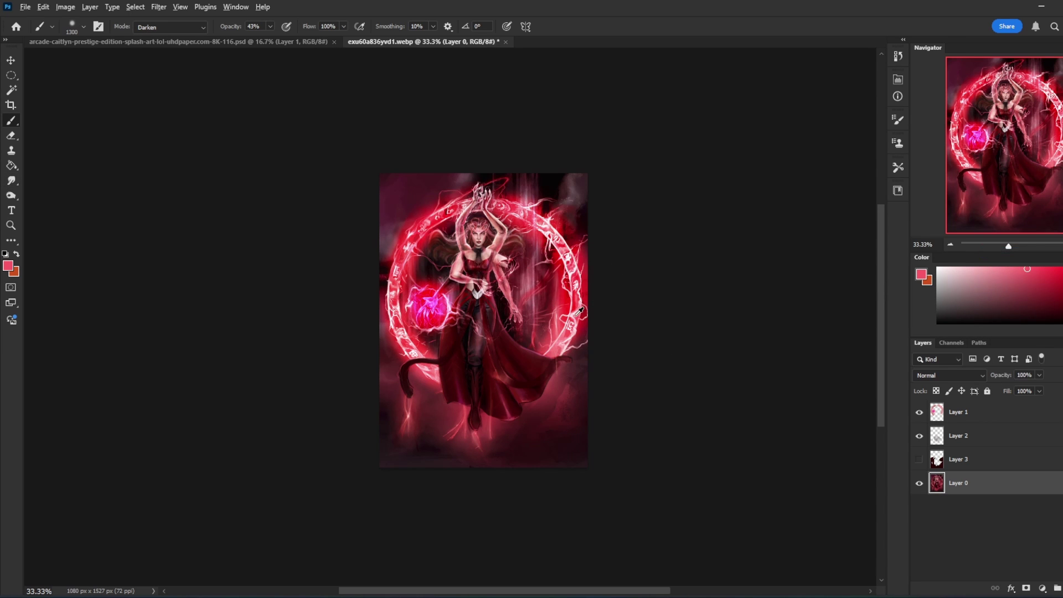
pyautogui.press('[')
pyautogui.press('[')
pyautogui.press('[')
pyautogui.press('[')
pyautogui.click(170, 27)
pyautogui.click(173, 166)
pyautogui.press('[')
pyautogui.press('[')
# - Toggle the skirt shading layer to compare, move it directly above the base painting, and merge it down
pyautogui.click(919, 436)
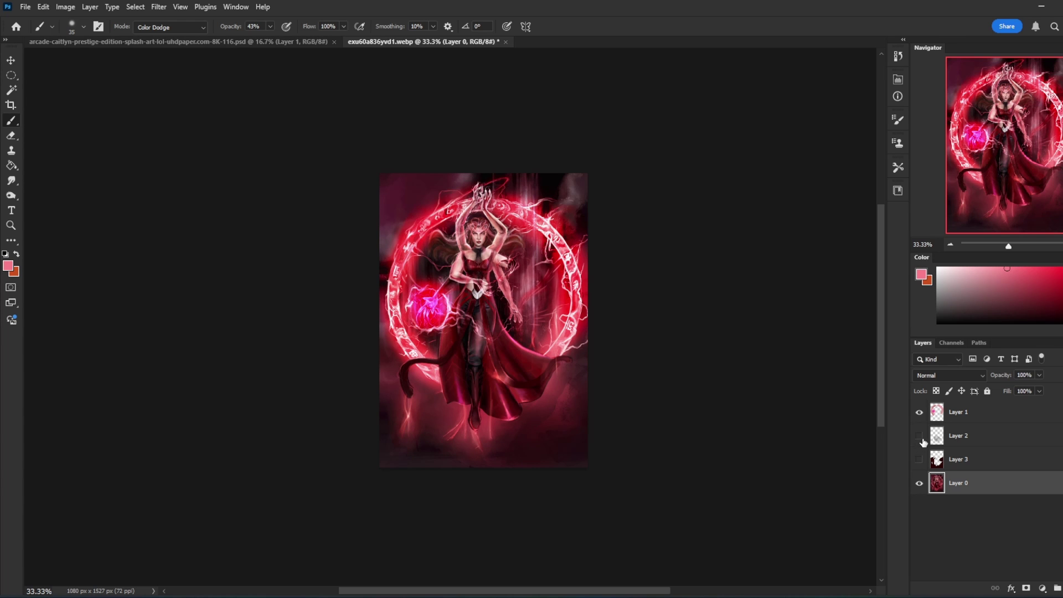
pyautogui.click(920, 436)
pyautogui.moveTo(977, 445); pyautogui.dragTo(983, 465)
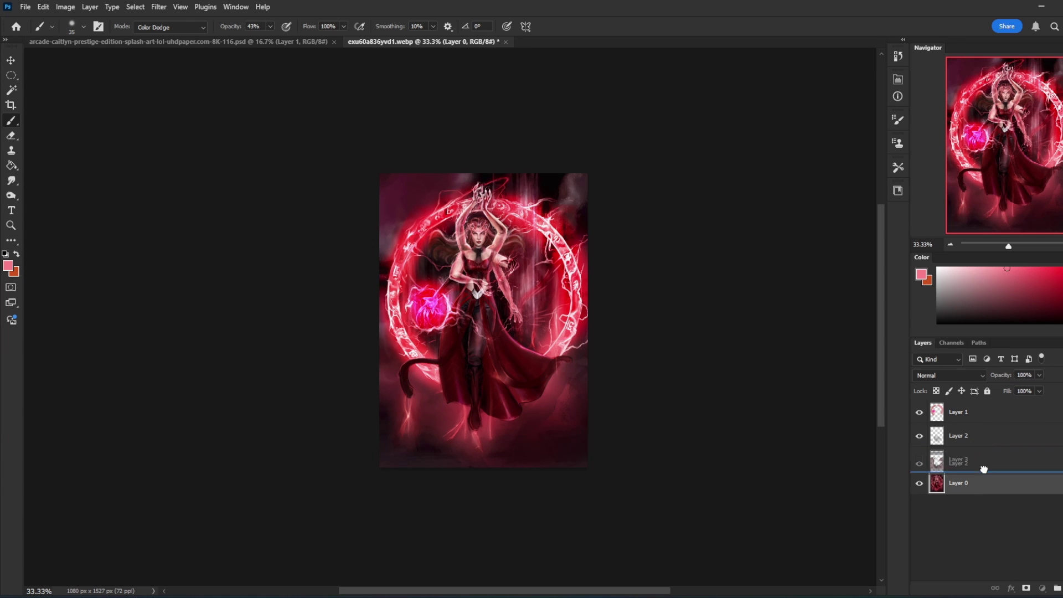
pyautogui.rightClick(981, 464)
pyautogui.click(1030, 201)
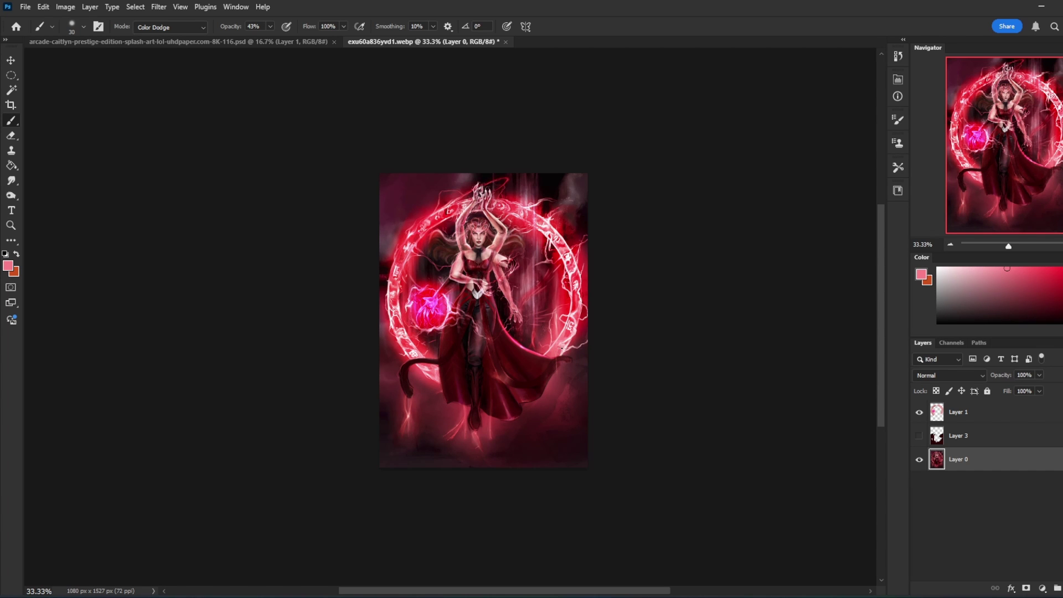
# - Raise the brush opacity to 100% and paint pink and bright red rim light along the skirt's edges and curling tail
pyautogui.moveTo(270, 42); pyautogui.dragTo(300, 40)
pyautogui.hotkey('ctrl', '+')
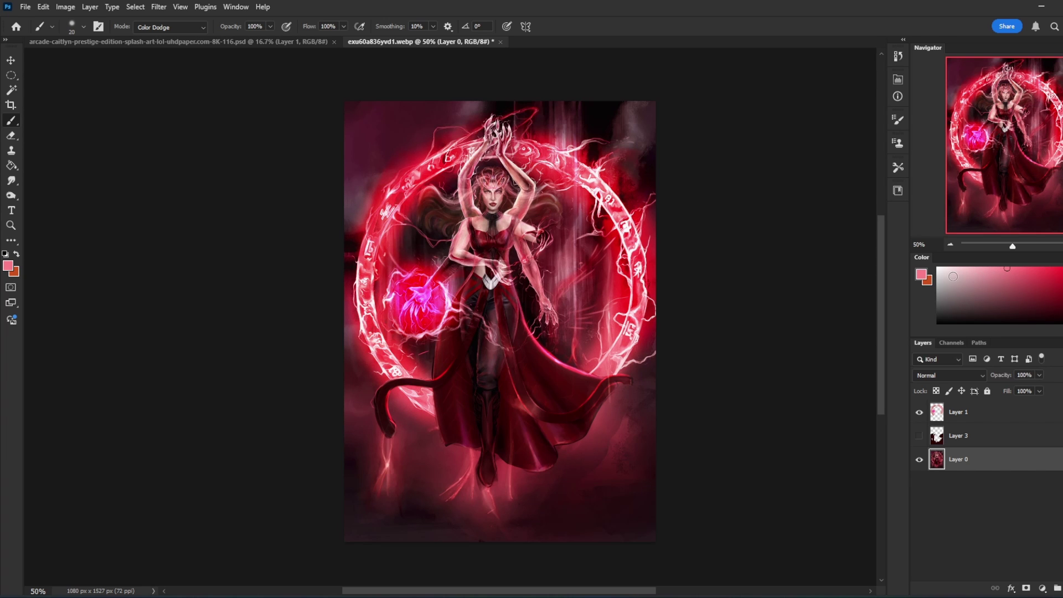
pyautogui.click(938, 269)
pyautogui.click(1062, 272)
pyautogui.hotkey('ctrl', '-')
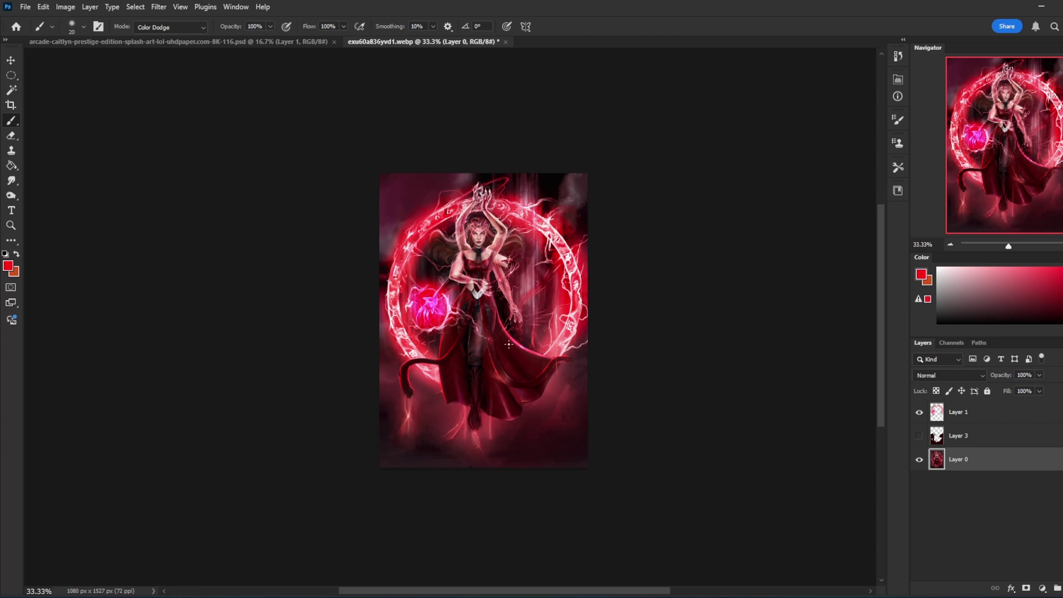
# - Switch the brush to Normal mode and refine the rim-lit skirt, using dark maroon for the touch-ups
pyautogui.click(964, 267)
pyautogui.click(183, 28)
pyautogui.click(147, 38)
pyautogui.hotkey('ctrl', '+')
pyautogui.hotkey('ctrl', '+')
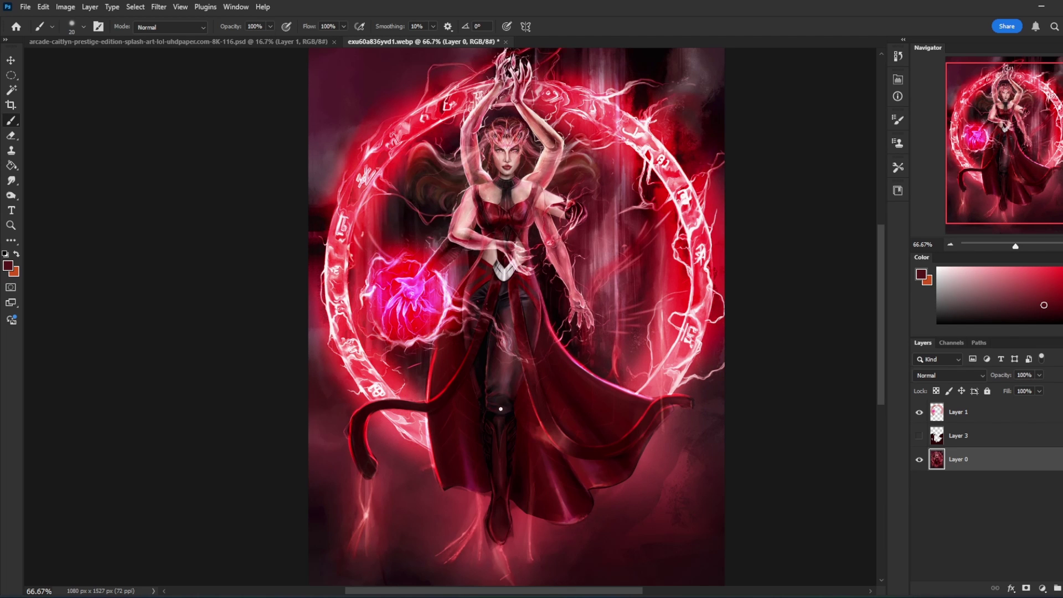
pyautogui.scroll(-1, 776, 415)
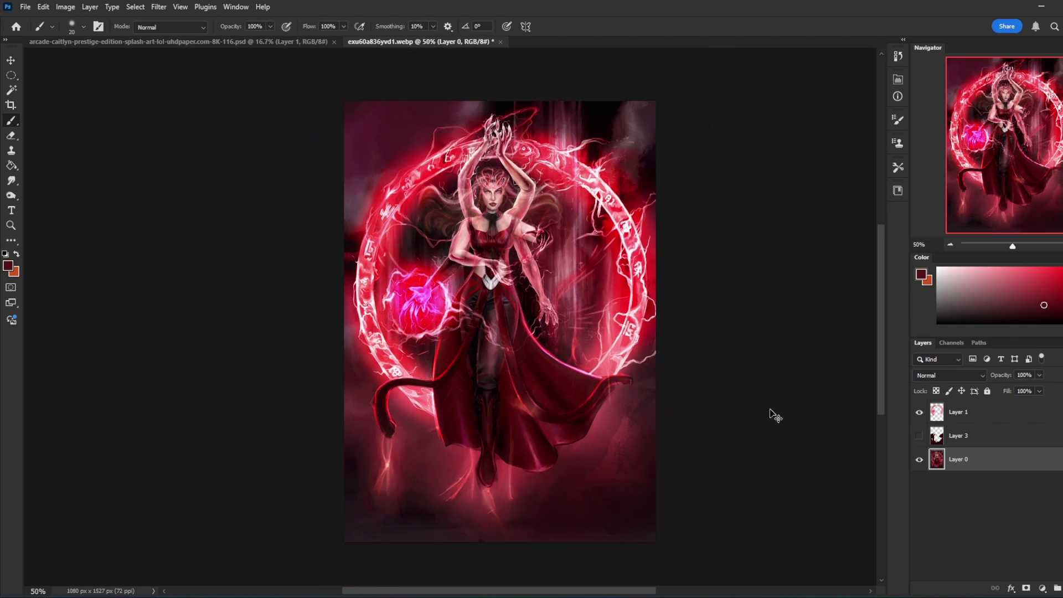
pyautogui.scroll(-1, 533, 426)
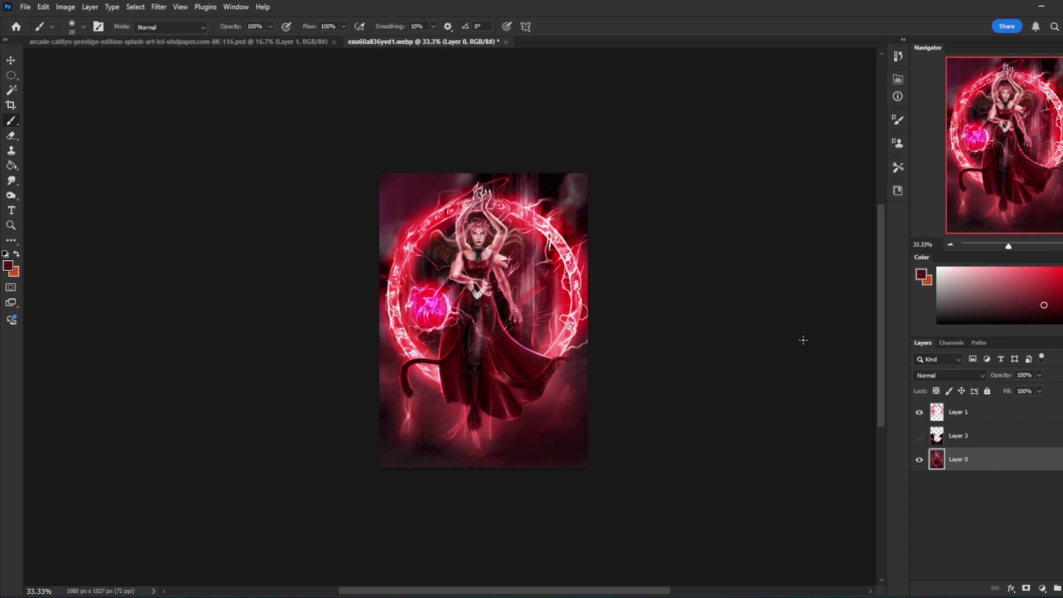
# - Paint a crimson Color Dodge glow on the ground beneath the figure with a large soft brush, and undo the last stroke
pyautogui.keyDown('alt'); pyautogui.click(577, 331); pyautogui.keyUp('alt')
pyautogui.keyDown('alt'); pyautogui.click(447, 218); pyautogui.keyUp('alt')
pyautogui.click(169, 27)
pyautogui.click(167, 166)
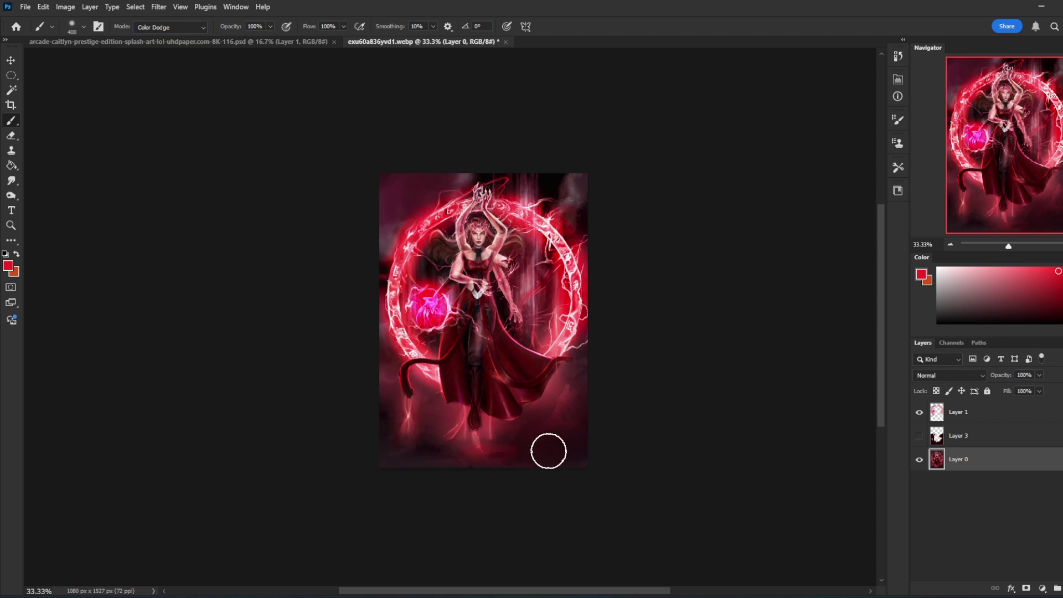
pyautogui.moveTo(548, 449)
pyautogui.mouseDown()
pyautogui.moveTo(380, 455)
pyautogui.moveTo(556, 455)
pyautogui.moveTo(482, 454)
pyautogui.mouseUp()
pyautogui.press(']')
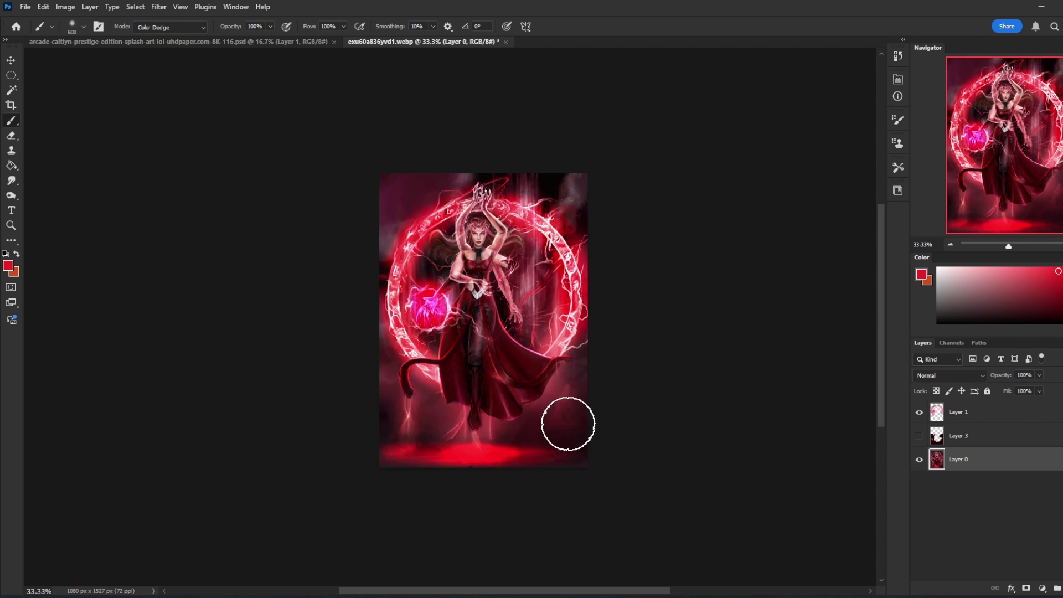
pyautogui.hotkey('ctrl', 'z')
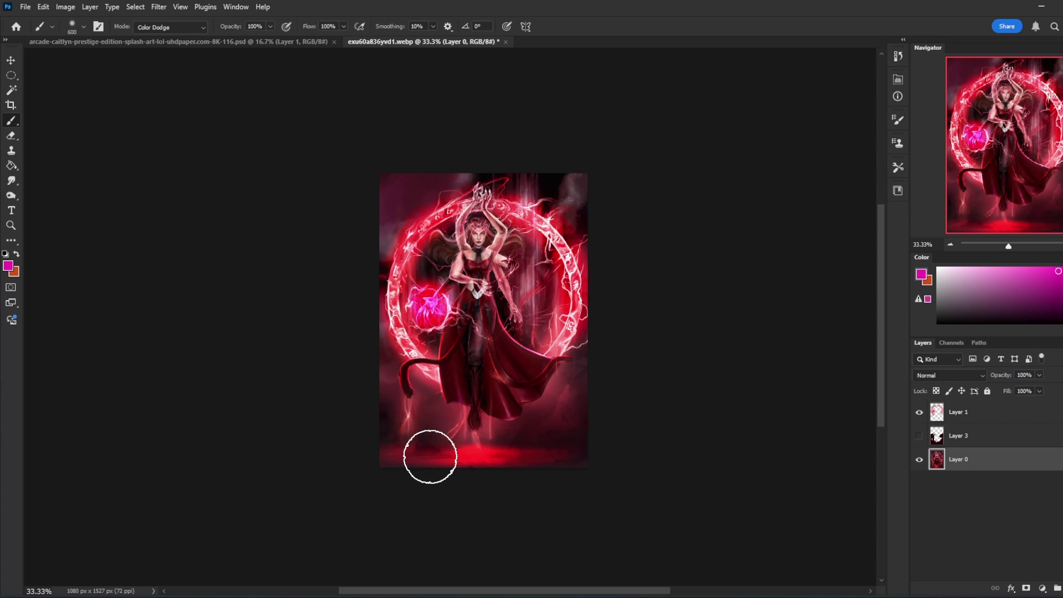
# - Try further pink Color Dodge strokes across the ground beneath the figure, and undo them together with the remaining ground glow
pyautogui.press('e')
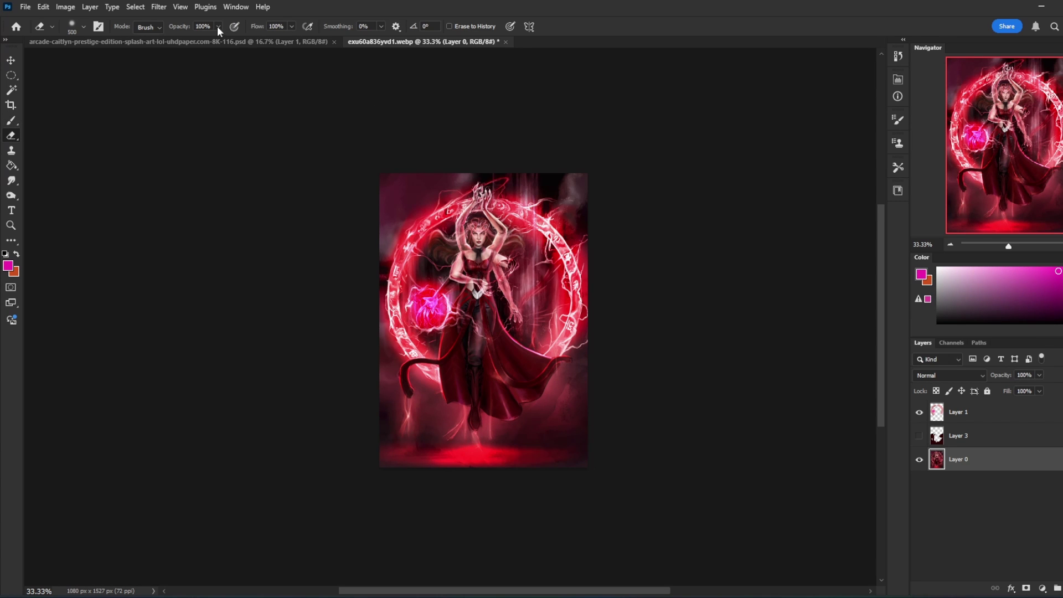
pyautogui.press('b')
pyautogui.moveTo(463, 458); pyautogui.dragTo(563, 451)
pyautogui.hotkey('ctrl', 'z')
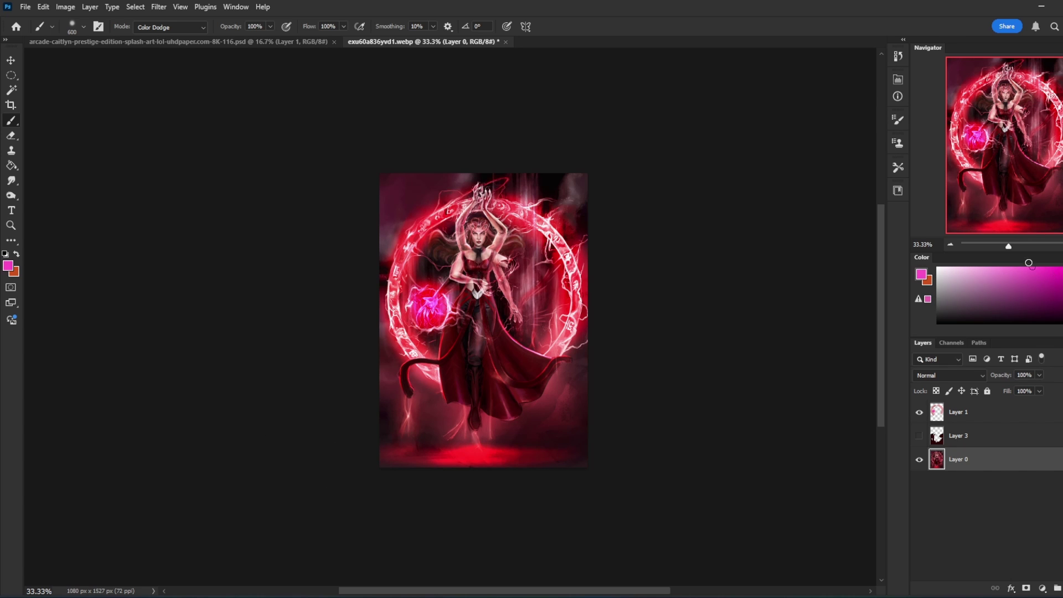
pyautogui.hotkey('ctrl', 'z')
pyautogui.moveTo(555, 451); pyautogui.dragTo(356, 457)
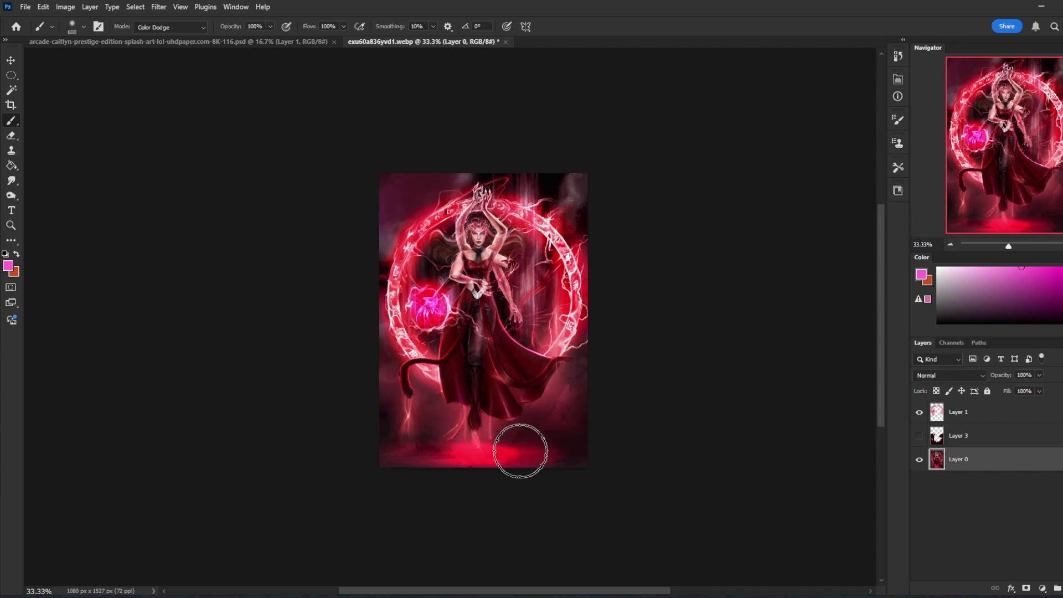
pyautogui.hotkey('ctrl', 'z')
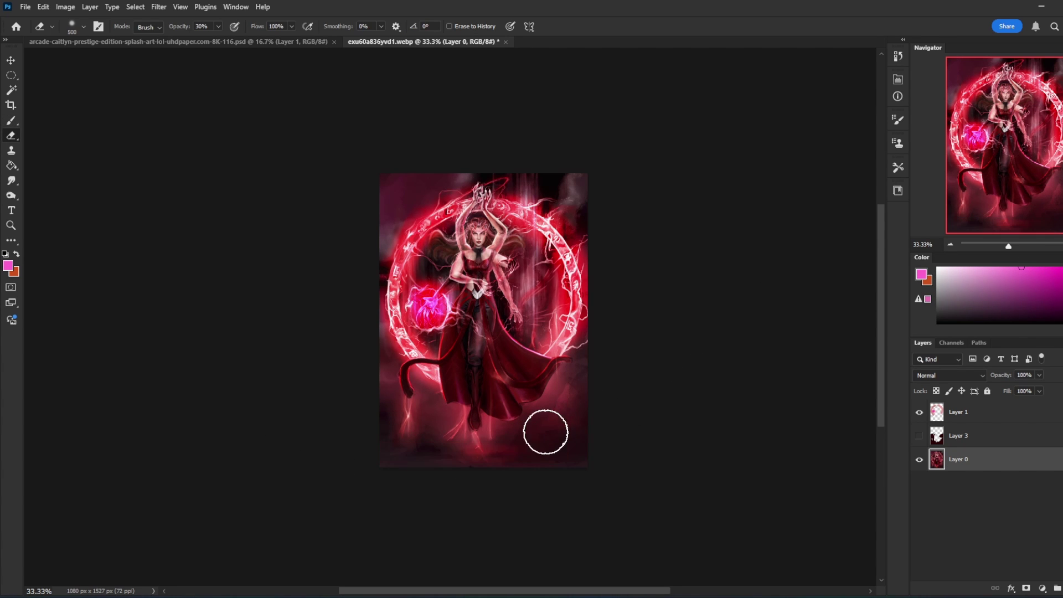
# - Add a new layer above the base painting and set its blend mode to Color Dodge, undoing the first test stroke
pyautogui.hotkey('ctrl', 'shift', 'alt', 'n')
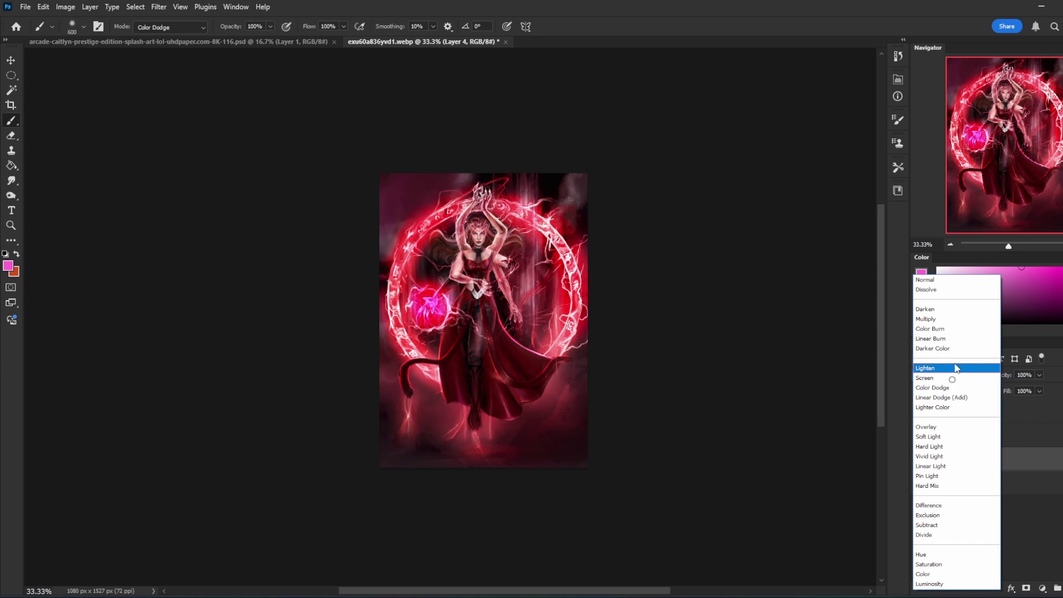
pyautogui.click(951, 376)
pyautogui.click(933, 388)
pyautogui.moveTo(549, 455); pyautogui.dragTo(396, 457)
pyautogui.hotkey('ctrl', 'z')
# - Sample red from the glowing ring, paint a ground streak with a 175 px brush, and soften it with a 30% eraser
pyautogui.keyDown('alt'); pyautogui.click(567, 298); pyautogui.keyUp('alt')
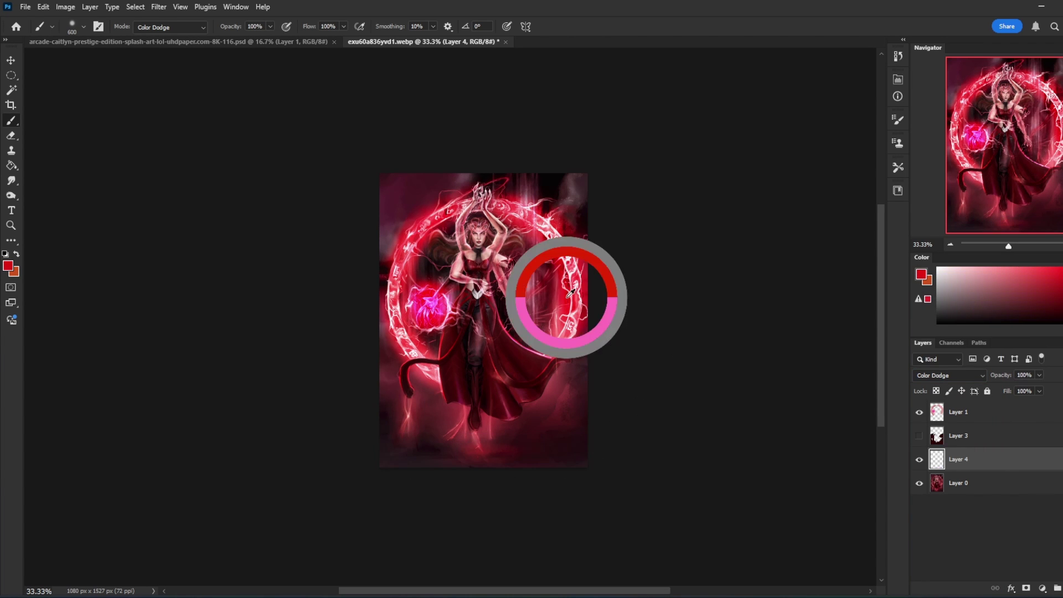
pyautogui.press('[')
pyautogui.press('[')
pyautogui.press('[')
pyautogui.press('[')
pyautogui.press('[')
pyautogui.press('[')
pyautogui.moveTo(562, 451); pyautogui.dragTo(456, 458)
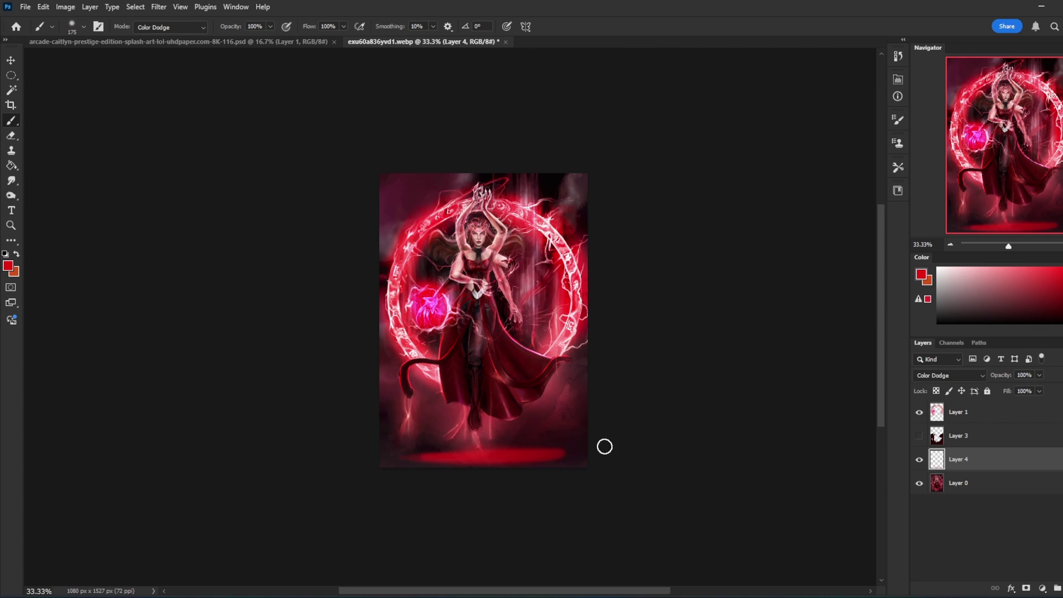
pyautogui.press('e')
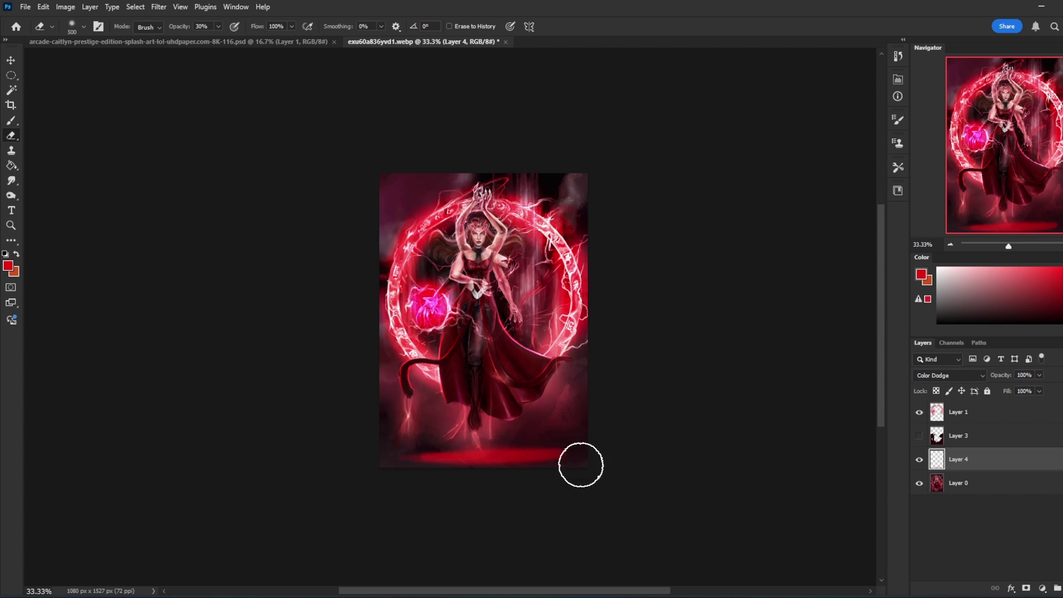
pyautogui.moveTo(581, 465)
pyautogui.mouseDown()
pyautogui.moveTo(520, 478)
pyautogui.moveTo(422, 476)
pyautogui.moveTo(382, 456)
pyautogui.moveTo(622, 448)
pyautogui.moveTo(408, 442)
pyautogui.moveTo(563, 435)
pyautogui.mouseUp()
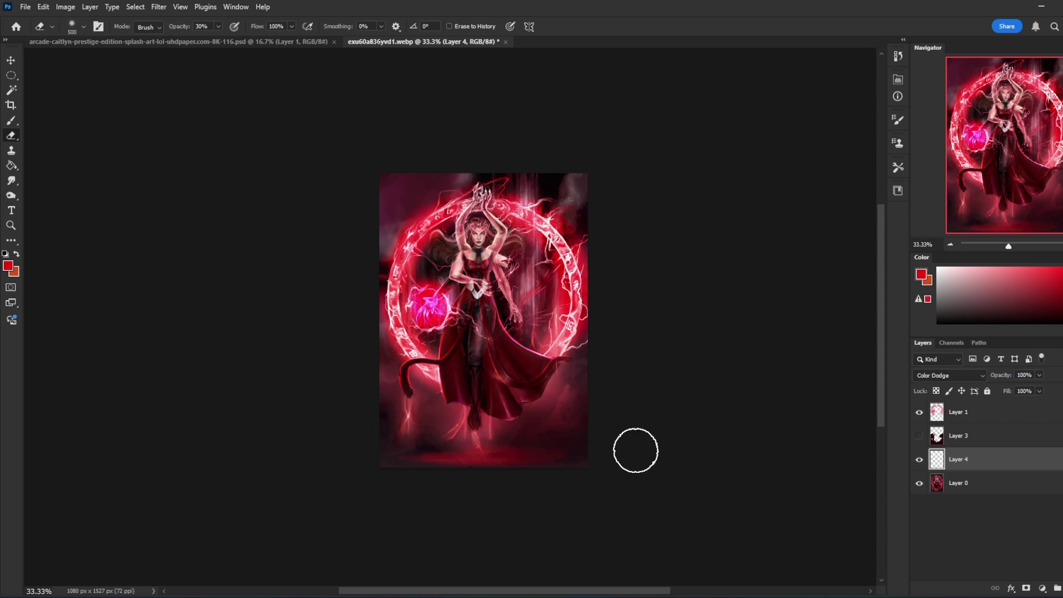
# - Dab large soft glows at the lower-left and lower-right ground with a 1100–1200 px brush, using red and pink sampled from the ring
pyautogui.press('b')
pyautogui.press(']')
pyautogui.press(']')
pyautogui.press(']')
pyautogui.press(']')
pyautogui.press(']')
pyautogui.press(']')
pyautogui.press(']')
pyautogui.press(']')
pyautogui.press(']')
pyautogui.press(']')
pyautogui.press(']')
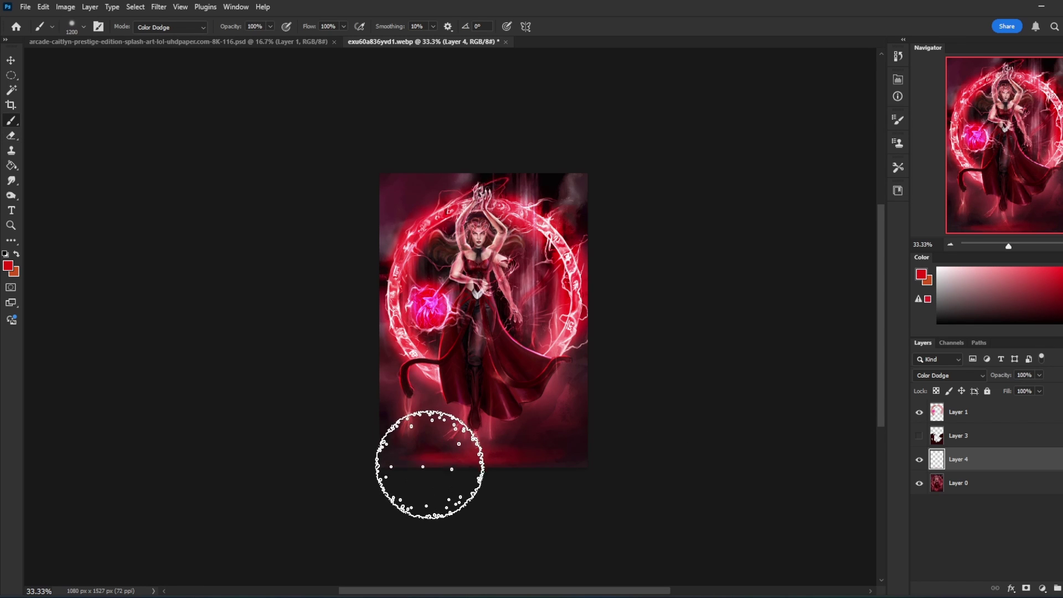
pyautogui.click(431, 505)
pyautogui.press('[')
pyautogui.keyDown('alt'); pyautogui.click(418, 347); pyautogui.keyUp('alt')
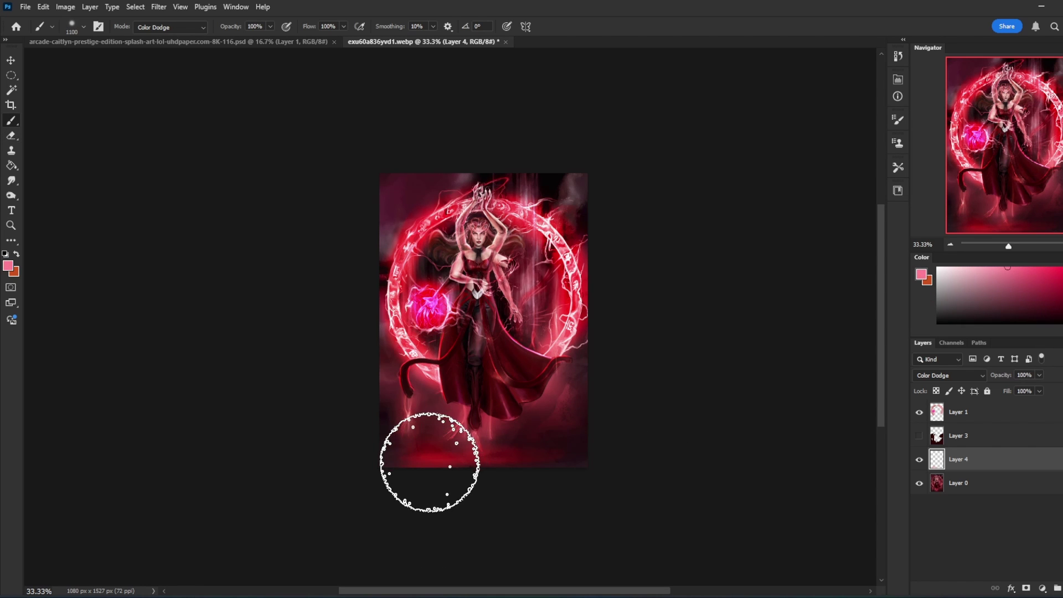
pyautogui.click(573, 445)
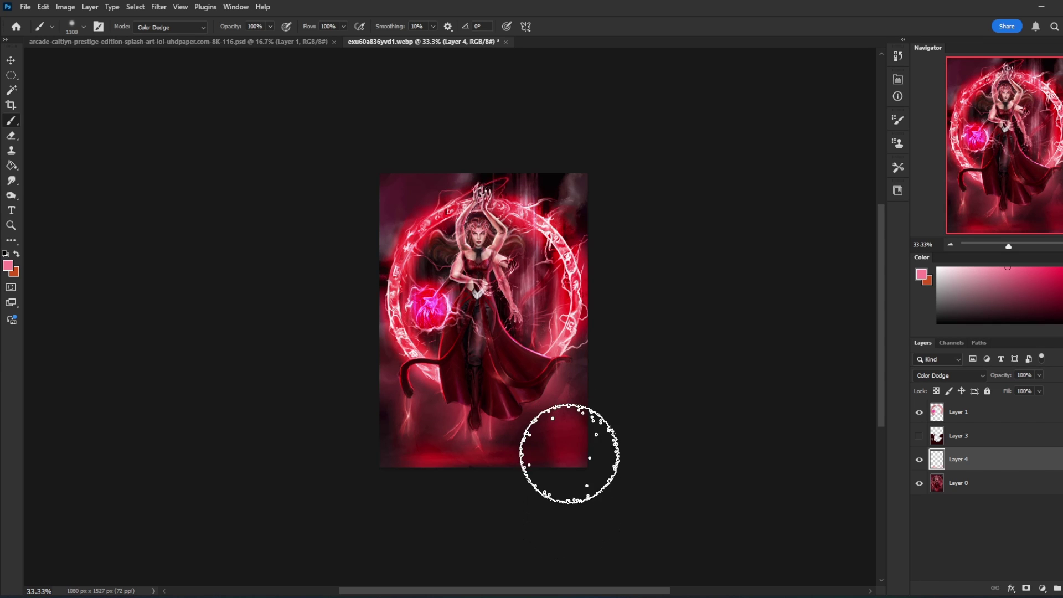
# - Soften the purple glow in the painting's lower-right corner using the 30% eraser at varying large sizes
pyautogui.press('e')
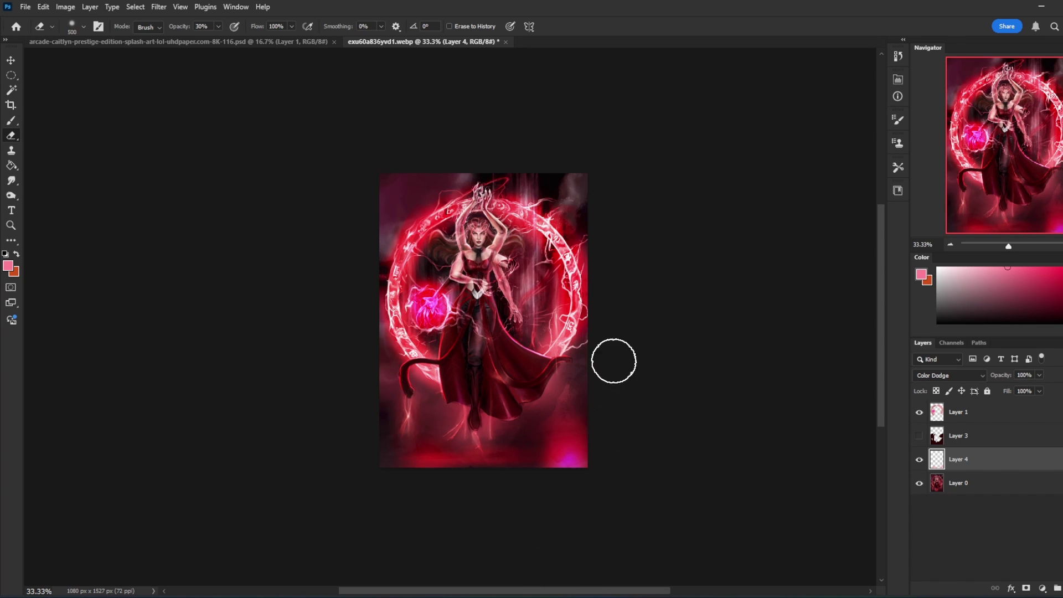
pyautogui.press(']')
pyautogui.press(']')
pyautogui.press(']')
pyautogui.press(']')
pyautogui.press(']')
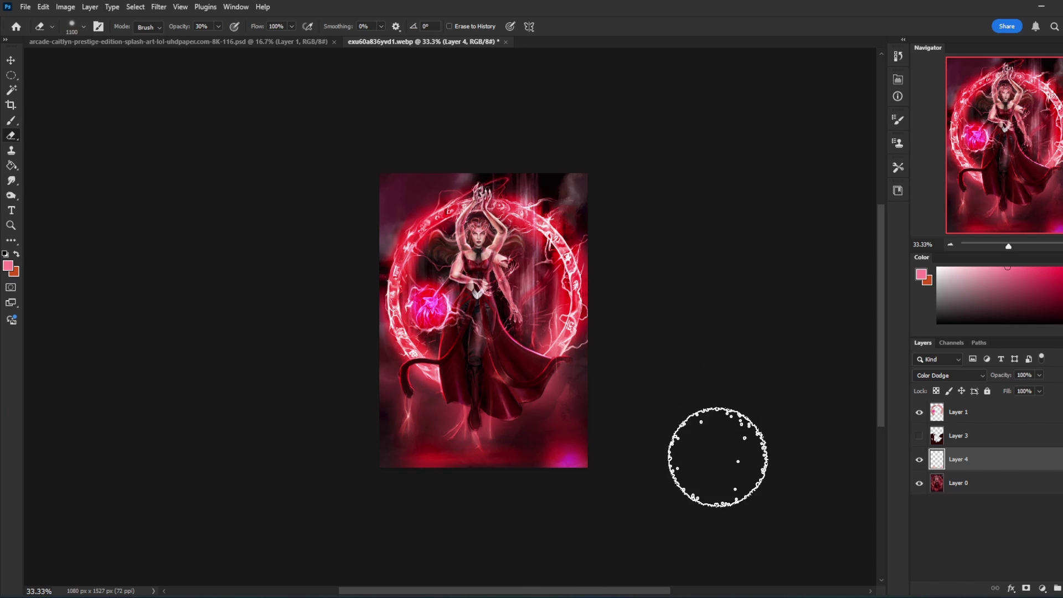
pyautogui.press('[')
pyautogui.press('[')
pyautogui.press('[')
pyautogui.press('[')
pyautogui.press('[')
pyautogui.press('[')
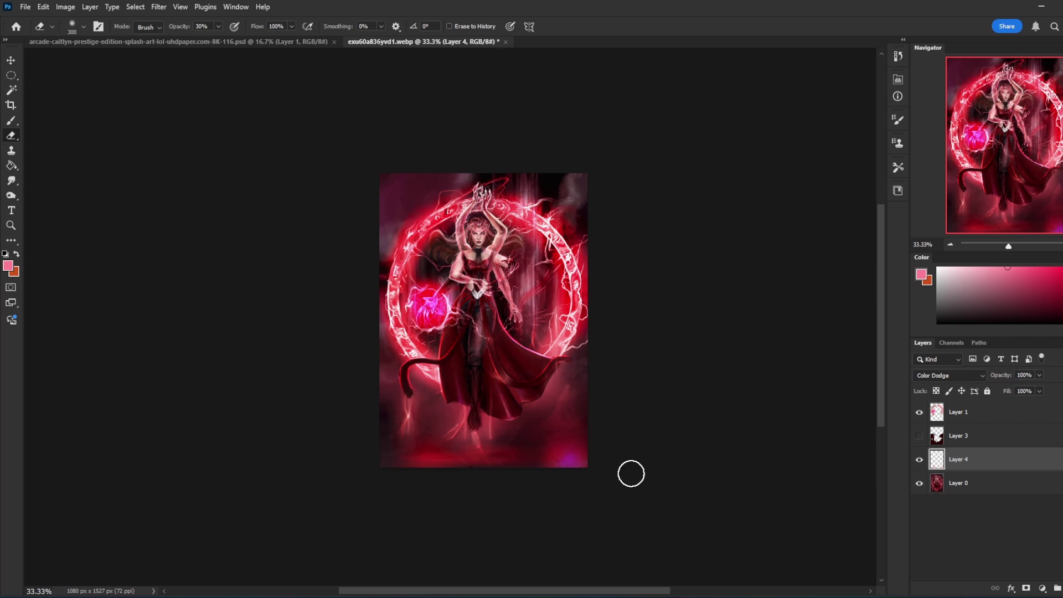
pyautogui.press(']')
pyautogui.press(']')
pyautogui.press(']')
pyautogui.press(']')
pyautogui.press(']')
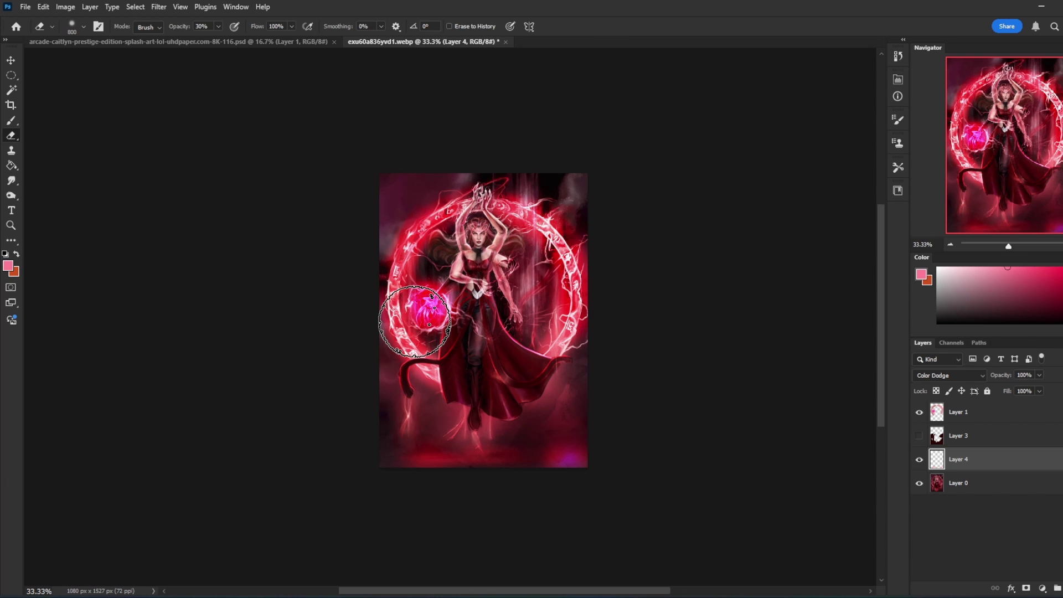
# - Sample magenta from the glowing orb and dab a pink glow onto the ground at the painting's lower left
pyautogui.hotkey('ctrl', '+')
pyautogui.press('b')
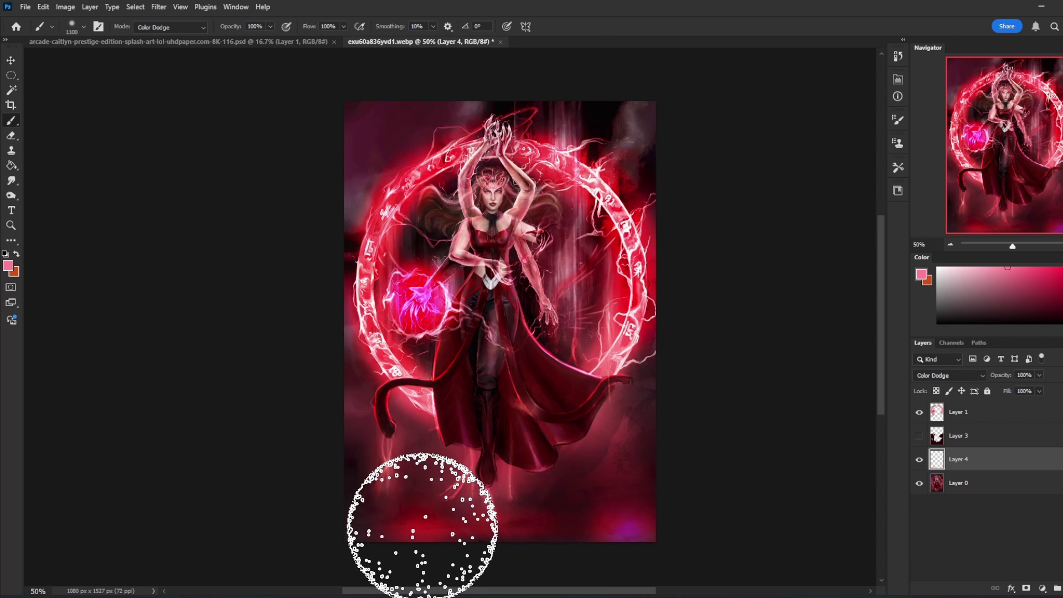
pyautogui.keyDown('alt'); pyautogui.click(429, 296); pyautogui.keyUp('alt')
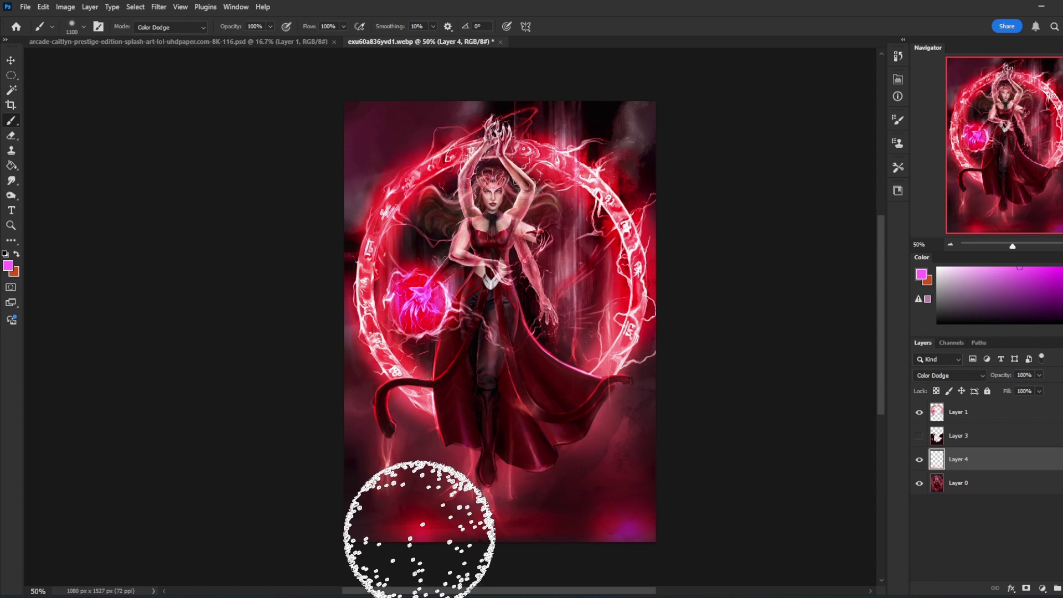
pyautogui.press('e')
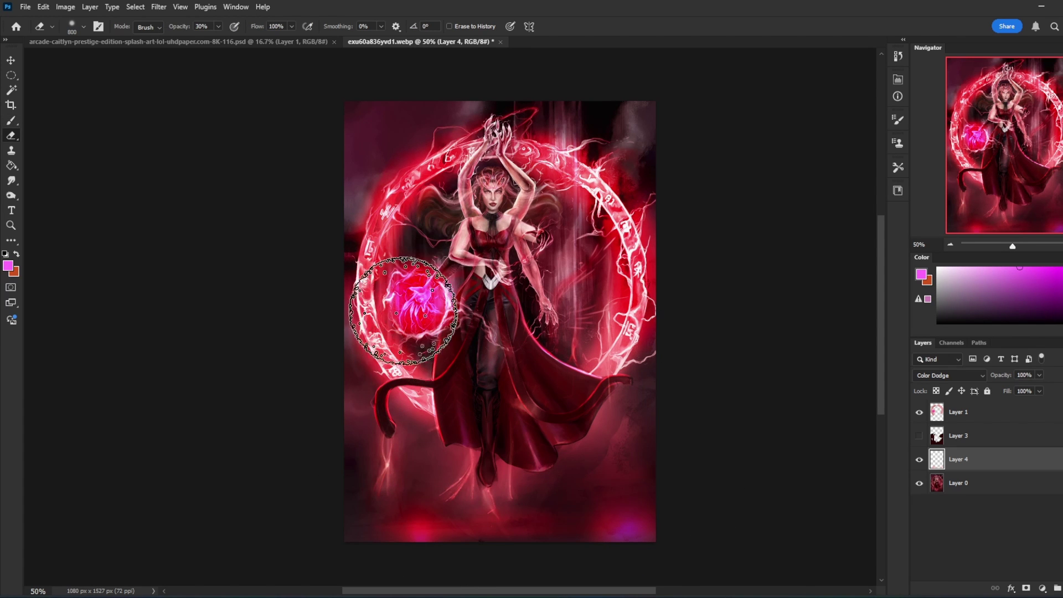
# - Merge the Color Dodge ground glow layer down into Layer 0
pyautogui.hotkey('ctrl', '-')
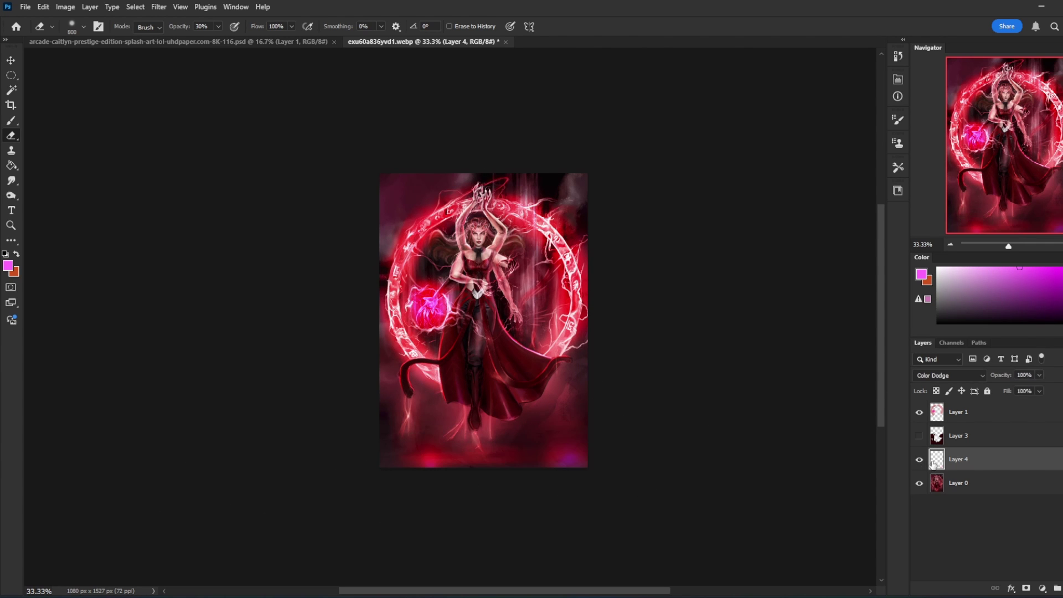
pyautogui.rightClick(971, 464)
pyautogui.click(1032, 211)
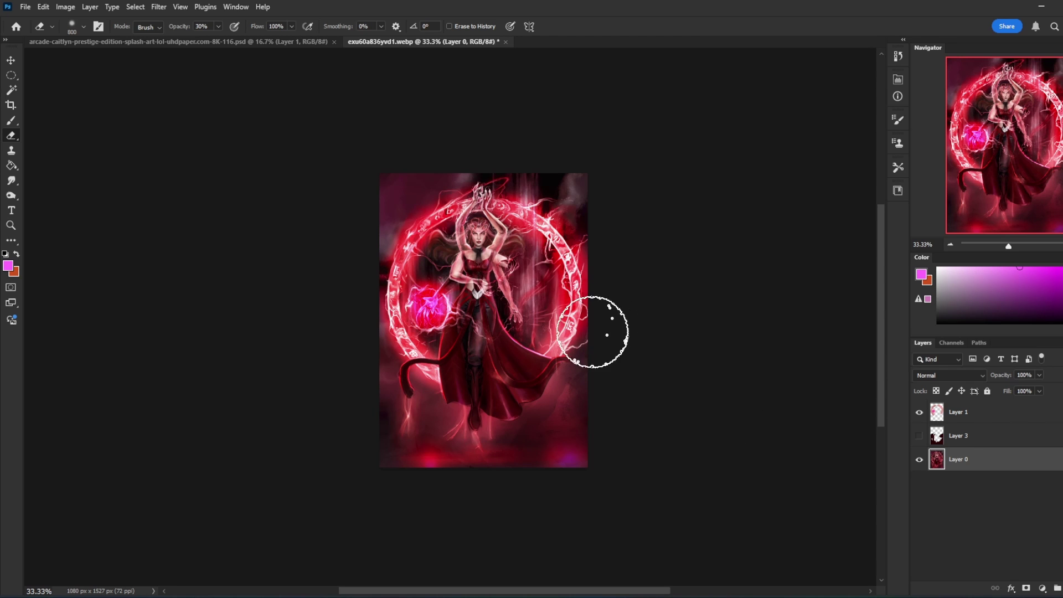
# - Show Layer 3, load its outline as a selection, and hide the layer again
pyautogui.click(919, 437)
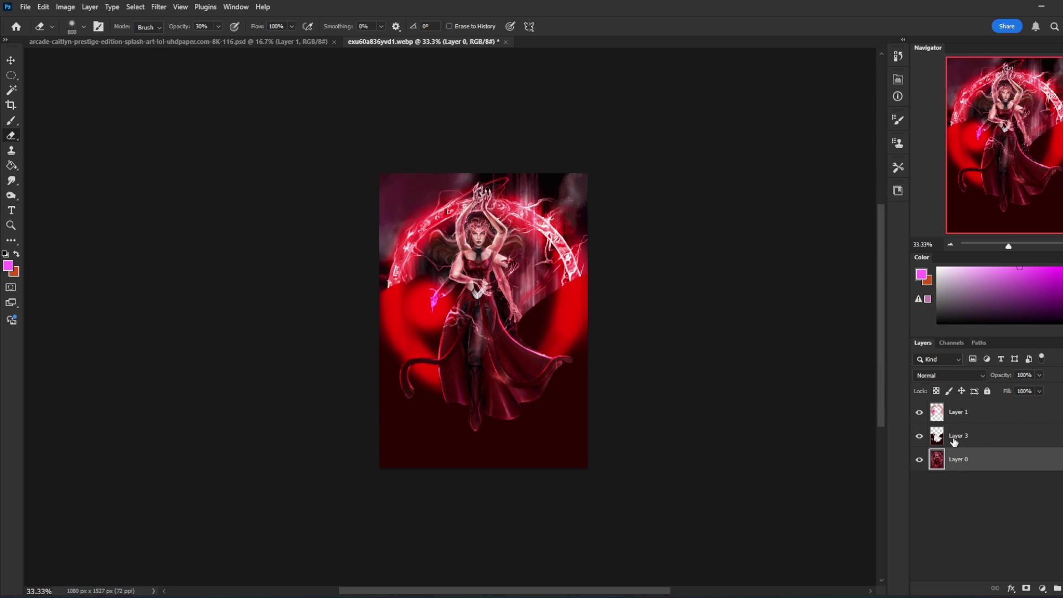
pyautogui.click(985, 445)
pyautogui.press('v')
pyautogui.keyDown('ctrl'); pyautogui.click(937, 436); pyautogui.keyUp('ctrl')
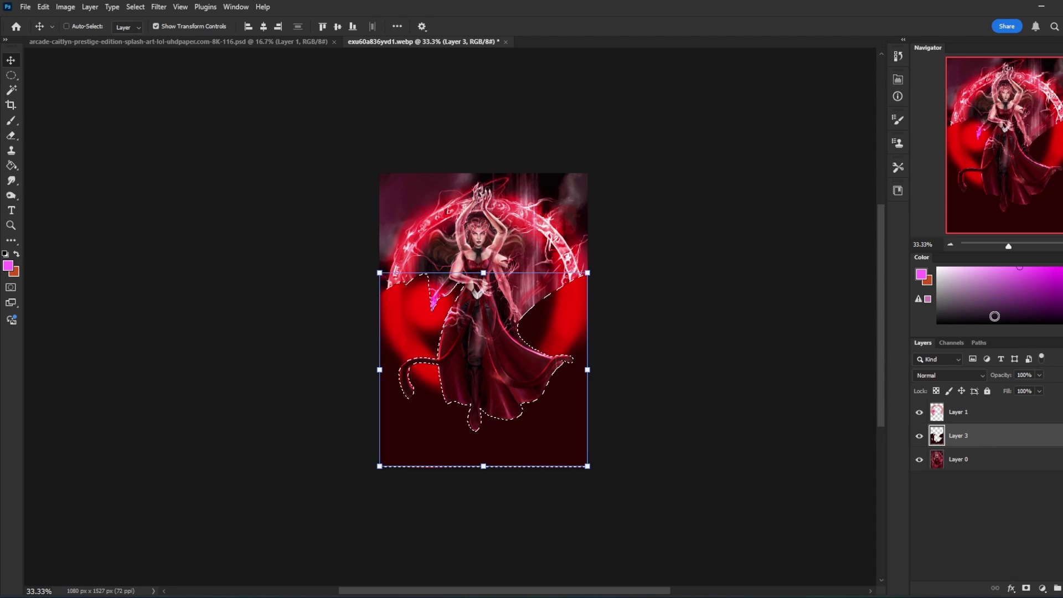
pyautogui.click(922, 421)
pyautogui.click(920, 436)
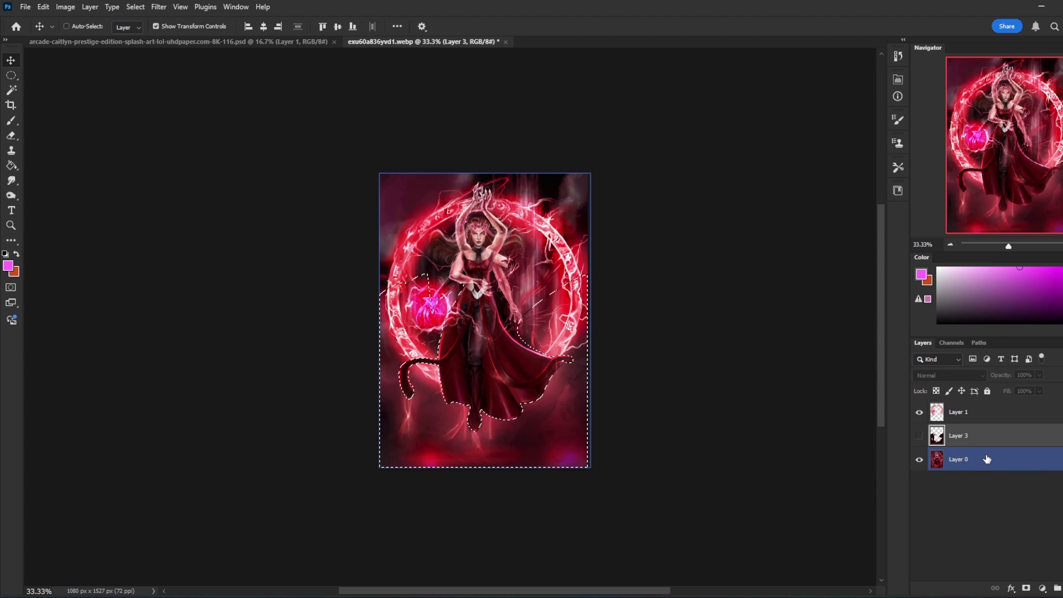
pyautogui.hotkey('ctrl', 'd')
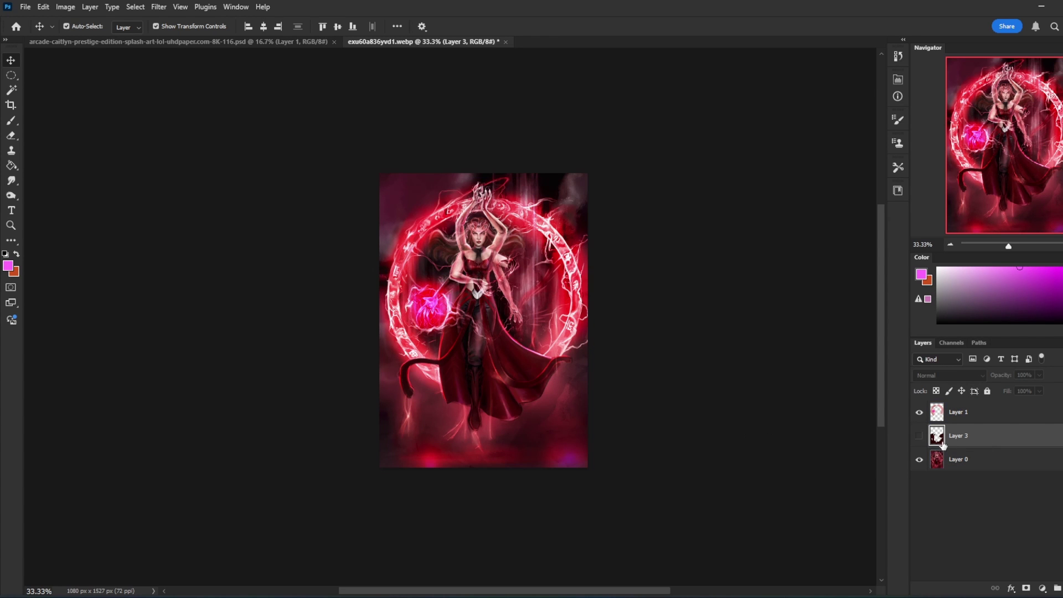
# - Choose the Burn tool with its range set to Shadows, and make Layer 0 the active layer
pyautogui.rightClick(10, 197)
pyautogui.click(39, 204)
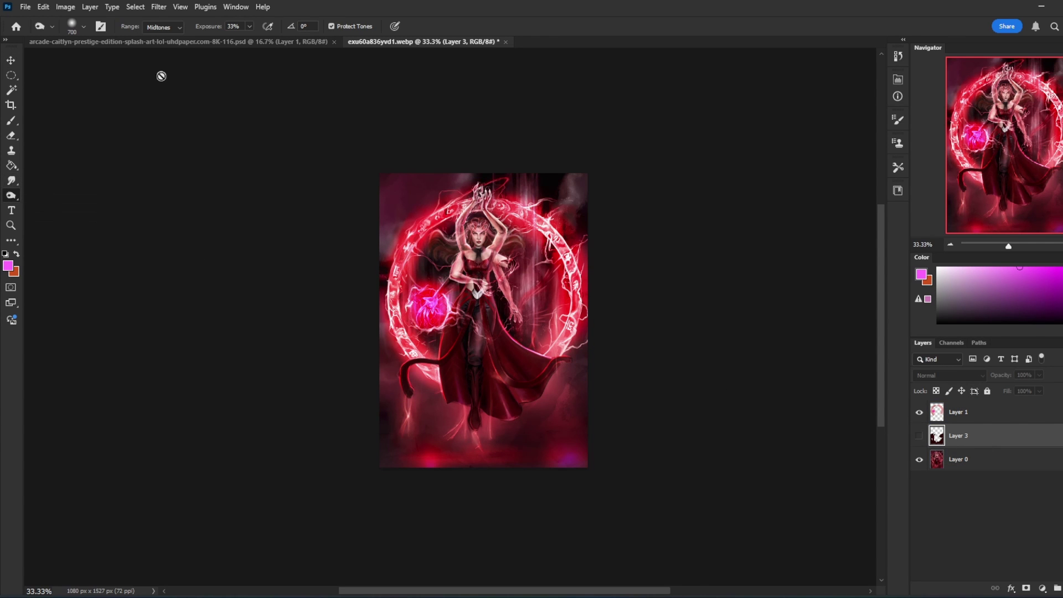
pyautogui.click(173, 38)
pyautogui.click(530, 394)
pyautogui.click(542, 226)
pyautogui.press(']')
pyautogui.click(980, 459)
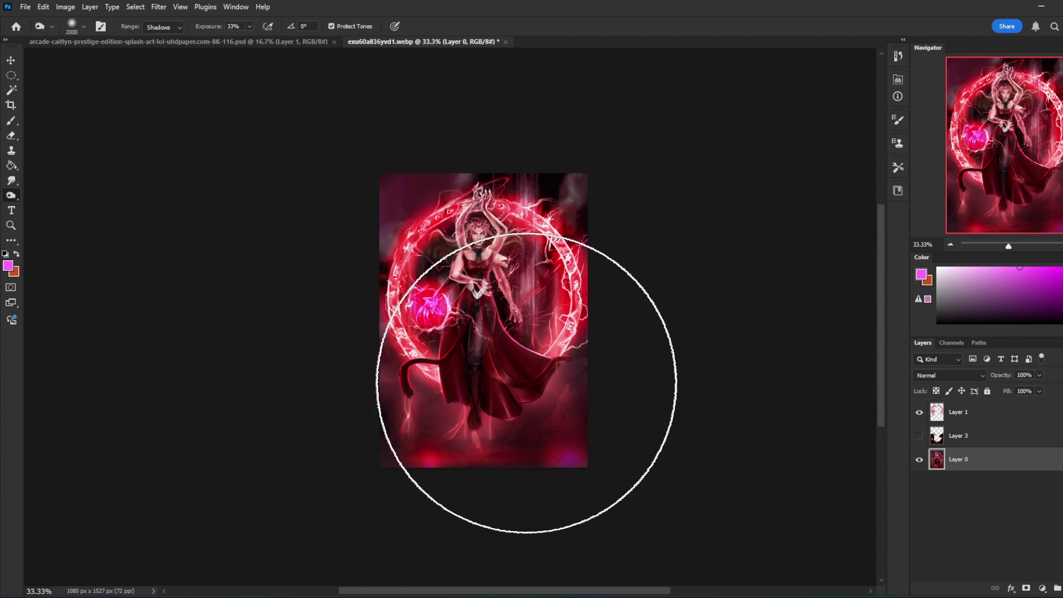
# - Try burning the shadows around the lower skirt with an 800 px brush, and undo the stroke
pyautogui.press('[')
pyautogui.press('[')
pyautogui.press('[')
pyautogui.press('[')
pyautogui.press('[')
pyautogui.press('[')
pyautogui.press('[')
pyautogui.press('[')
pyautogui.press('[')
pyautogui.press('[')
pyautogui.press('[')
pyautogui.moveTo(485, 408); pyautogui.dragTo(447, 401)
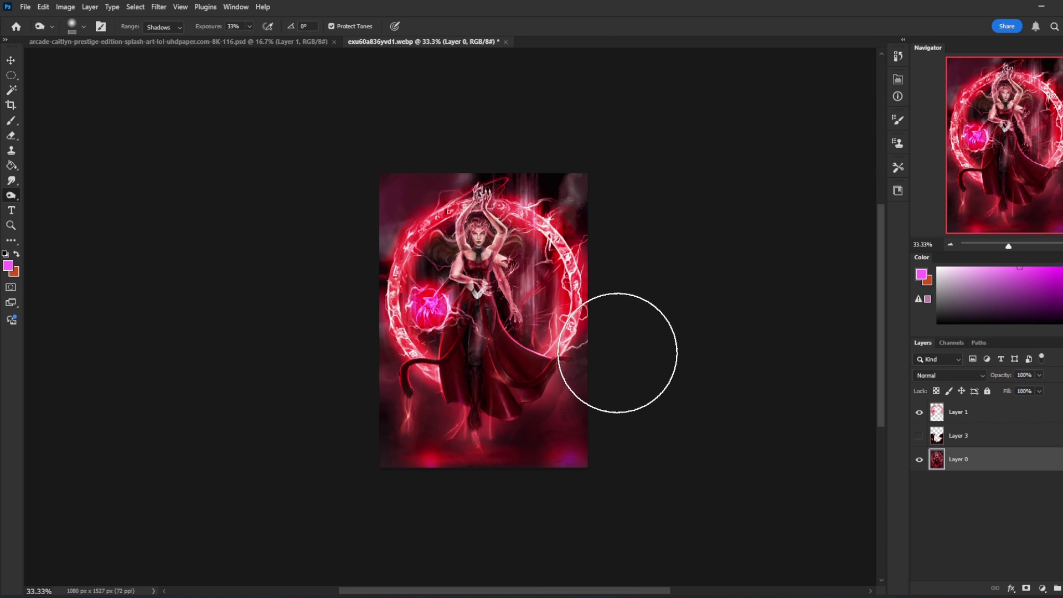
pyautogui.hotkey('ctrl', 'z')
# - Invert the selection to target the figure and skirt instead of the surrounding background
pyautogui.press('m')
pyautogui.rightClick(512, 372)
pyautogui.click(548, 125)
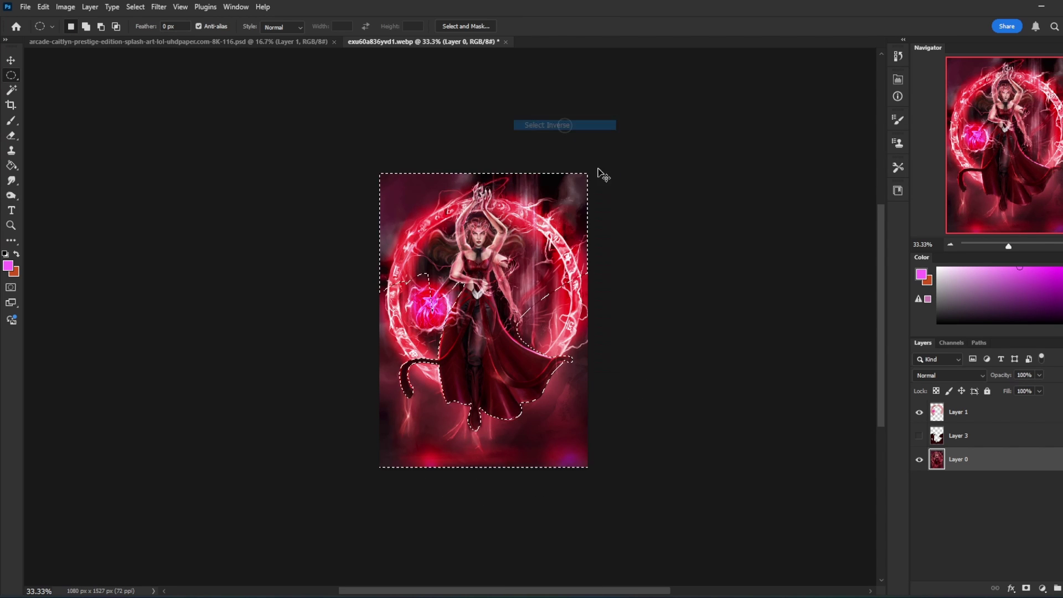
# - Switch to the Burn tool and set its range to Midtones
pyautogui.click(11, 196)
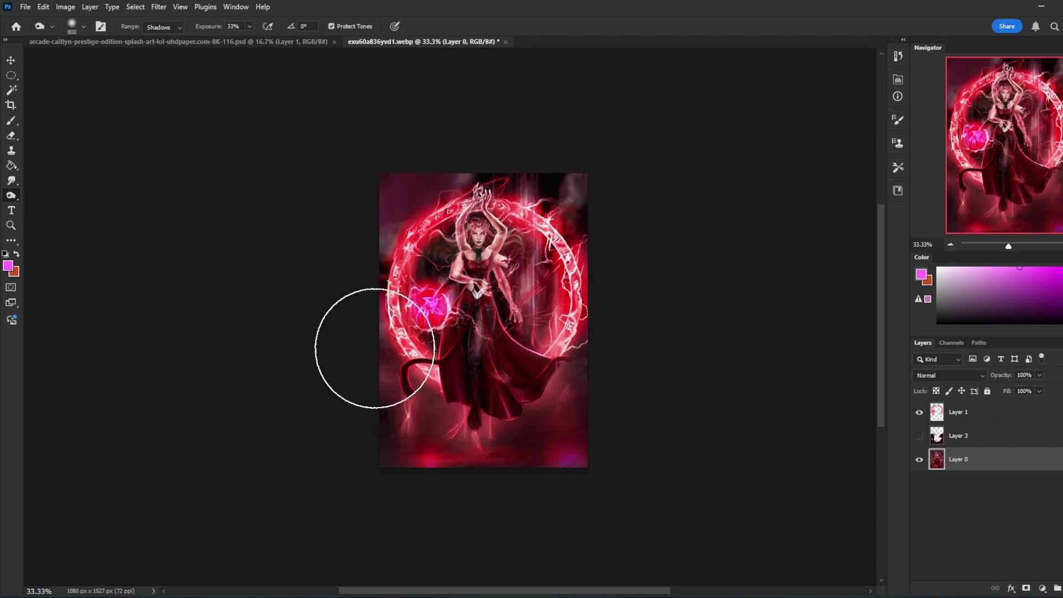
pyautogui.click(163, 27)
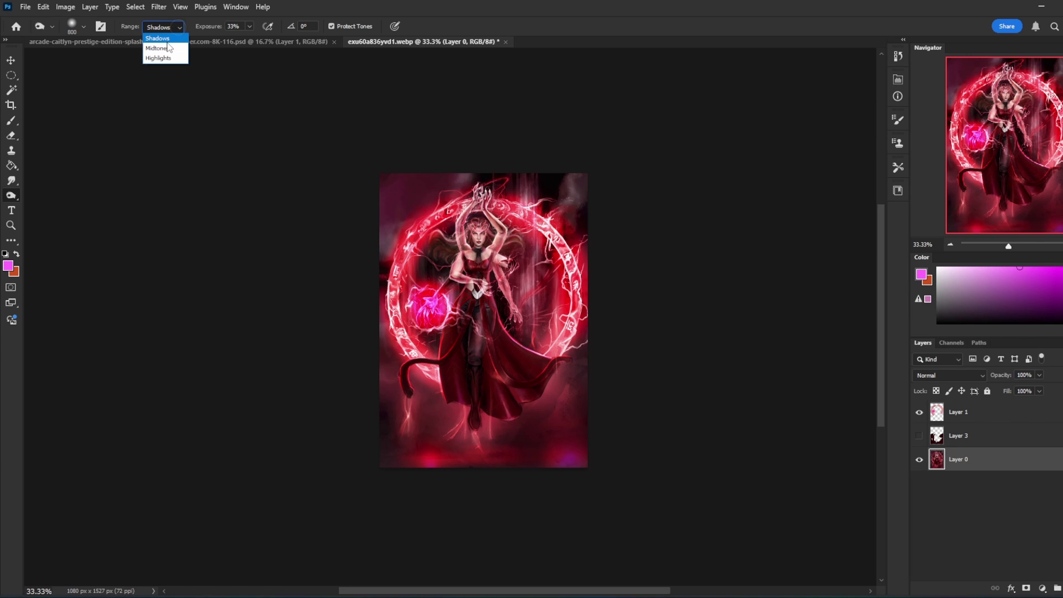
pyautogui.click(164, 59)
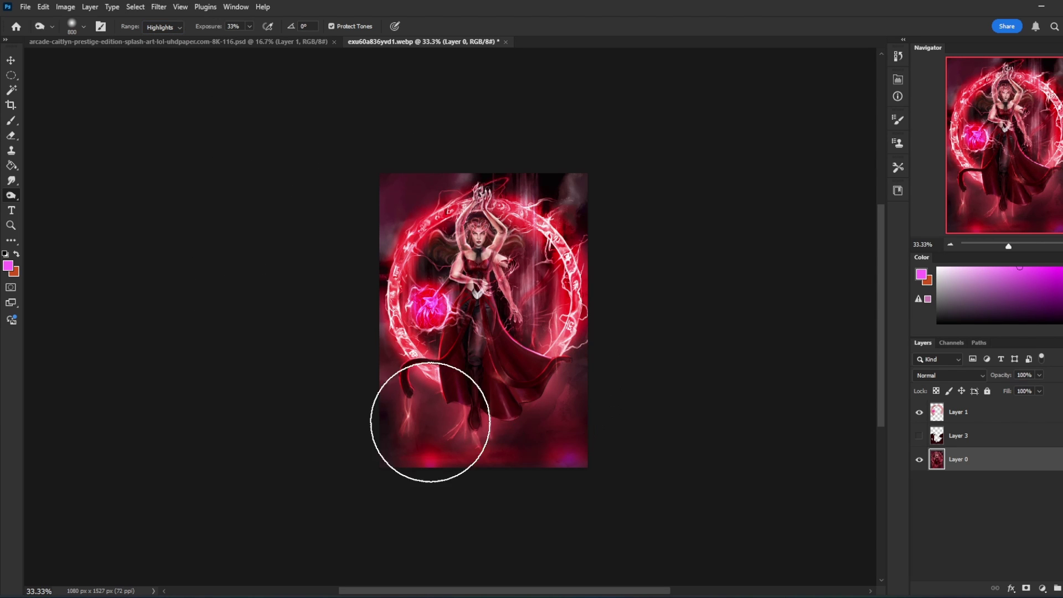
pyautogui.click(163, 27)
pyautogui.click(164, 49)
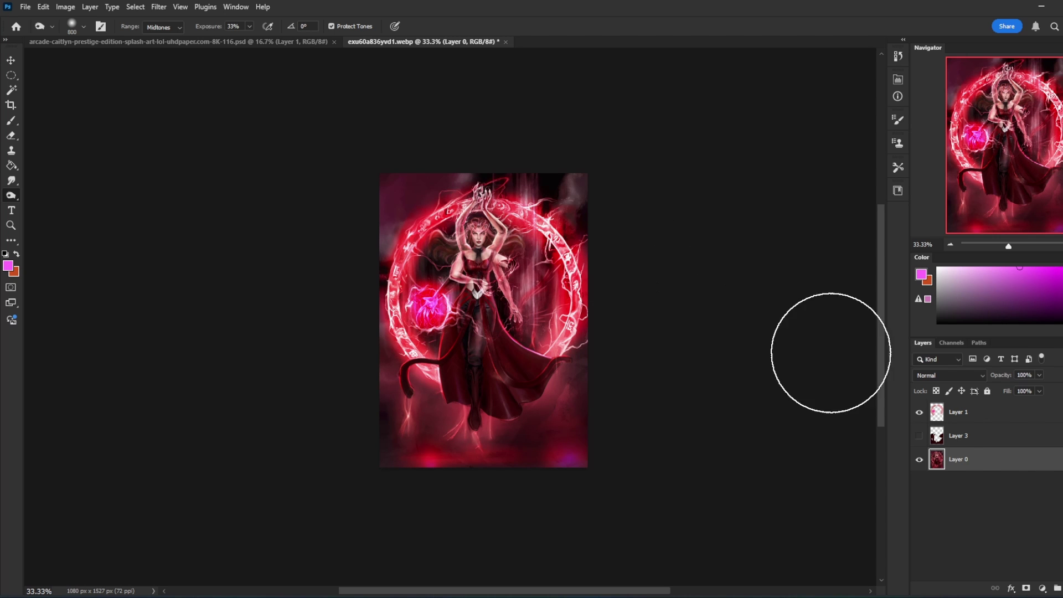
pyautogui.rightClick(976, 446)
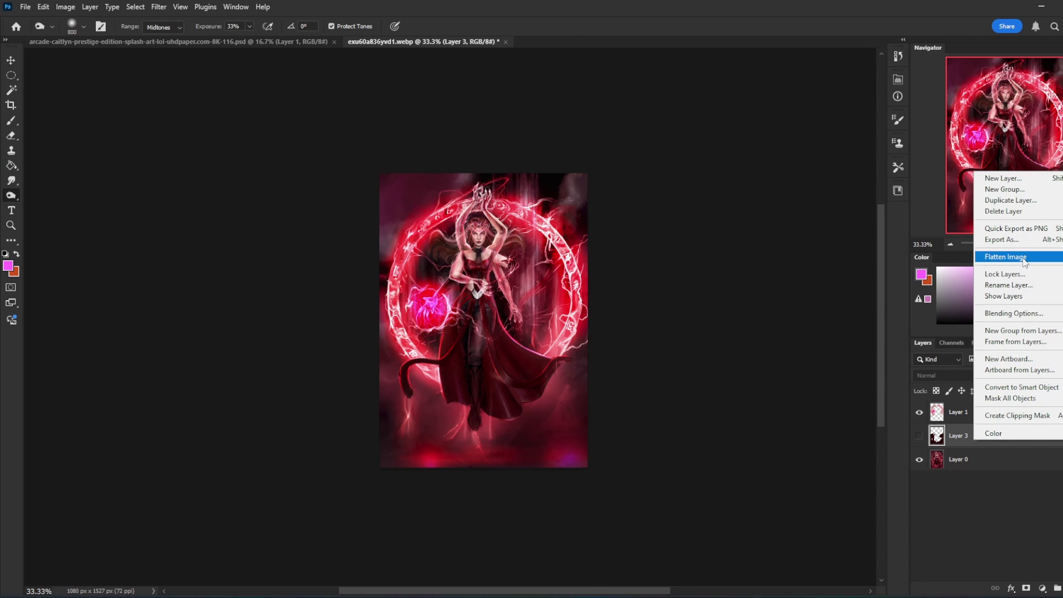
pyautogui.click(1008, 257)
pyautogui.hotkey('ctrl', 'z')
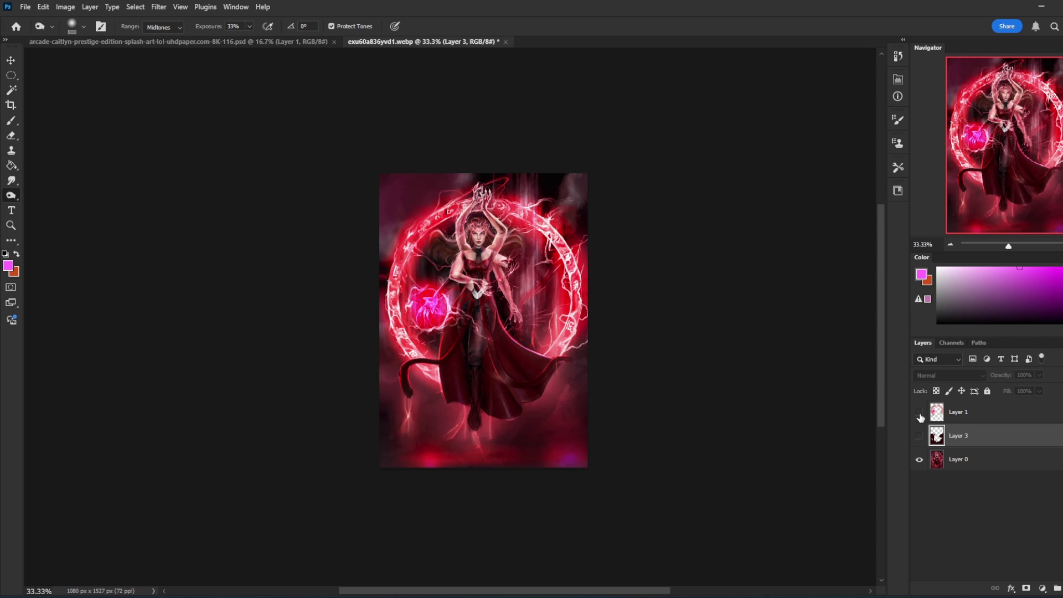
# - Move Layer 1 below Layer 3 in the layer stack, keeping Layer 3 hidden
pyautogui.moveTo(975, 416)
pyautogui.mouseDown()
pyautogui.moveTo(972, 446)
pyautogui.moveTo(941, 443)
pyautogui.mouseUp()
pyautogui.click(920, 437)
pyautogui.click(920, 437)
# - Switch to the Eraser on Layer 1 and reduce its brush size to 60 px
pyautogui.press('e')
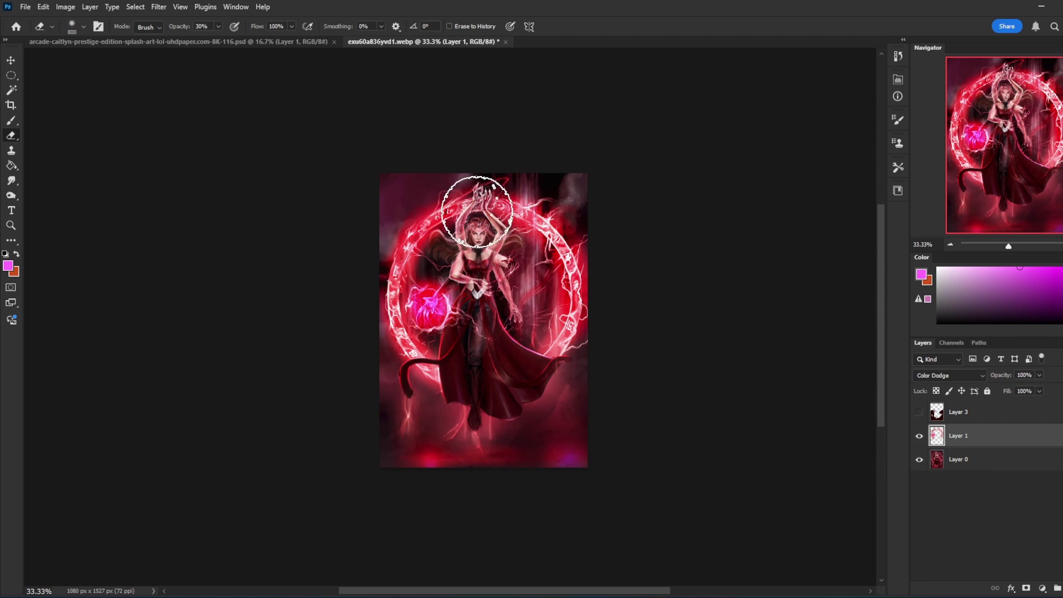
pyautogui.press('[')
pyautogui.press('[')
pyautogui.press('[')
pyautogui.press('[')
pyautogui.press('[')
pyautogui.press('[')
pyautogui.press('[')
pyautogui.press('[')
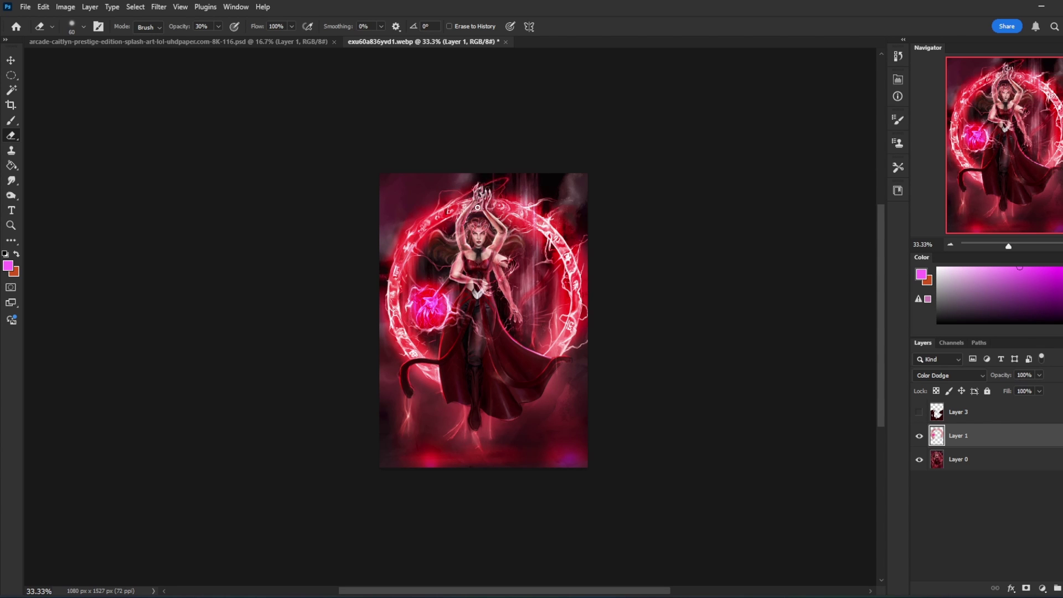
# - Merge Layer 1 down into Layer 0
pyautogui.rightClick(989, 441)
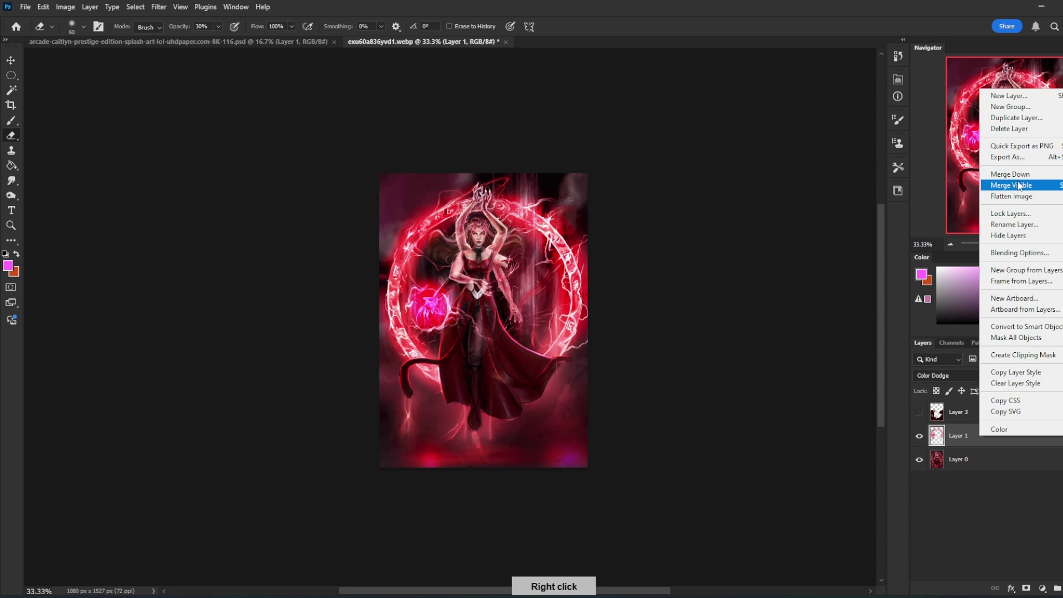
pyautogui.click(1009, 174)
# - Add a layer above Layer 0 and select it together with Layer 3
pyautogui.keyDown('ctrl'); pyautogui.click(967, 417); pyautogui.keyUp('ctrl')
pyautogui.press('v')
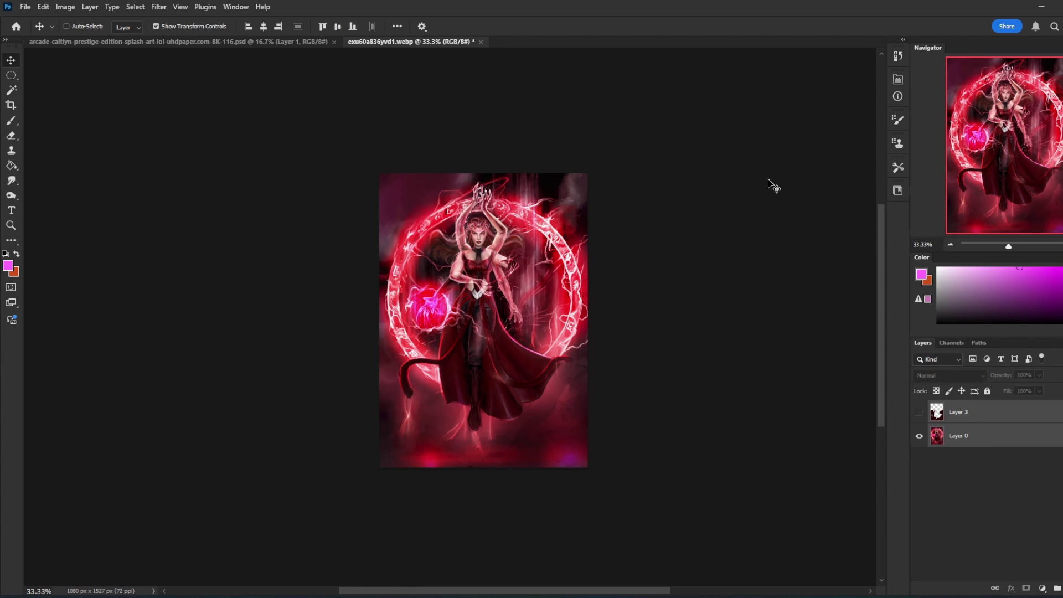
pyautogui.click(991, 442)
pyautogui.hotkey('ctrl', 'shift', 'alt', 'n')
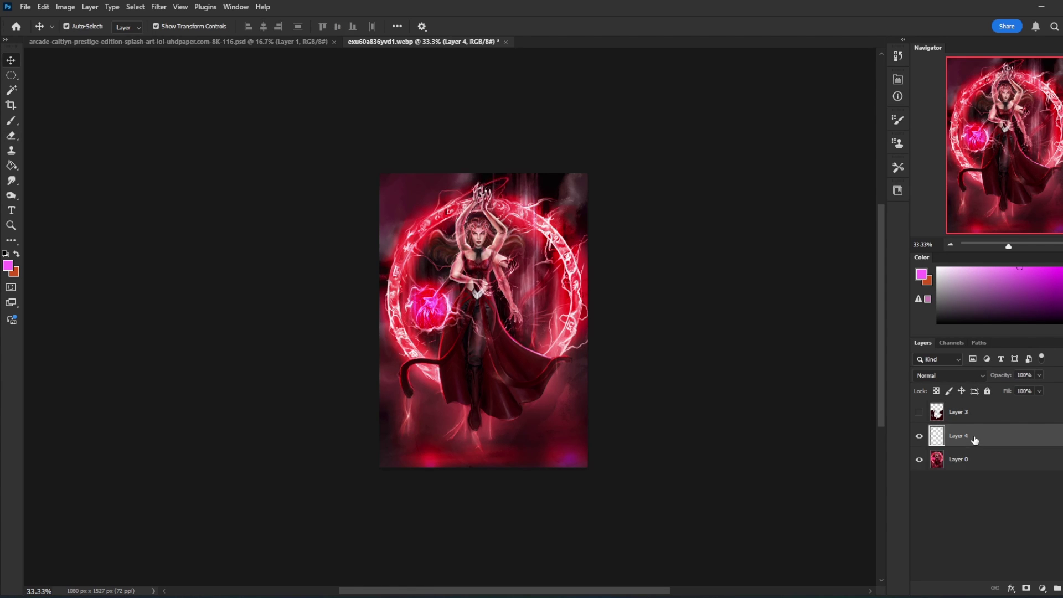
pyautogui.keyDown('ctrl'); pyautogui.click(995, 418); pyautogui.keyUp('ctrl')
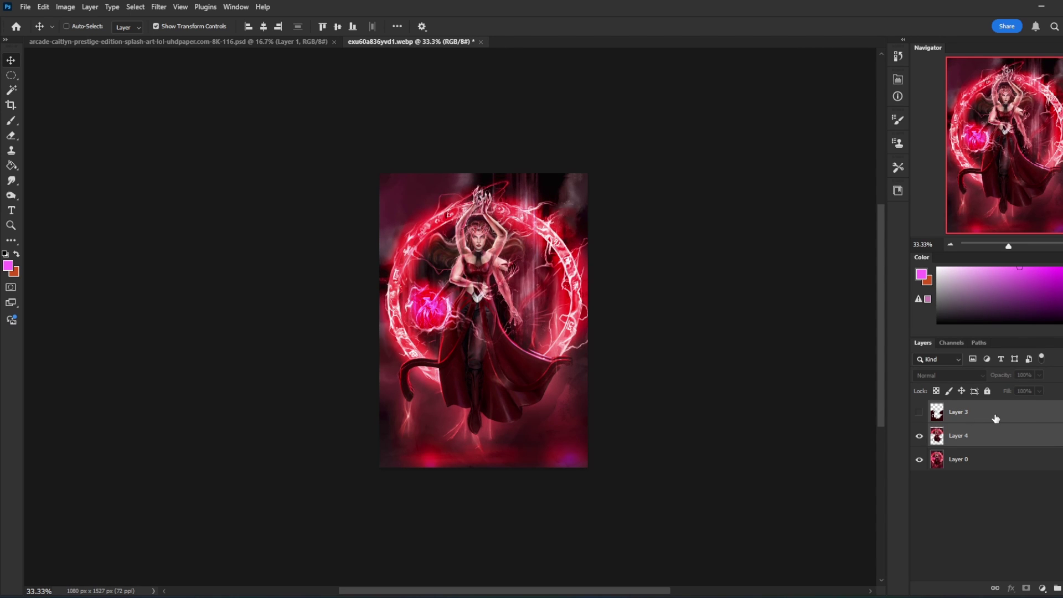
pyautogui.press('ctrl')
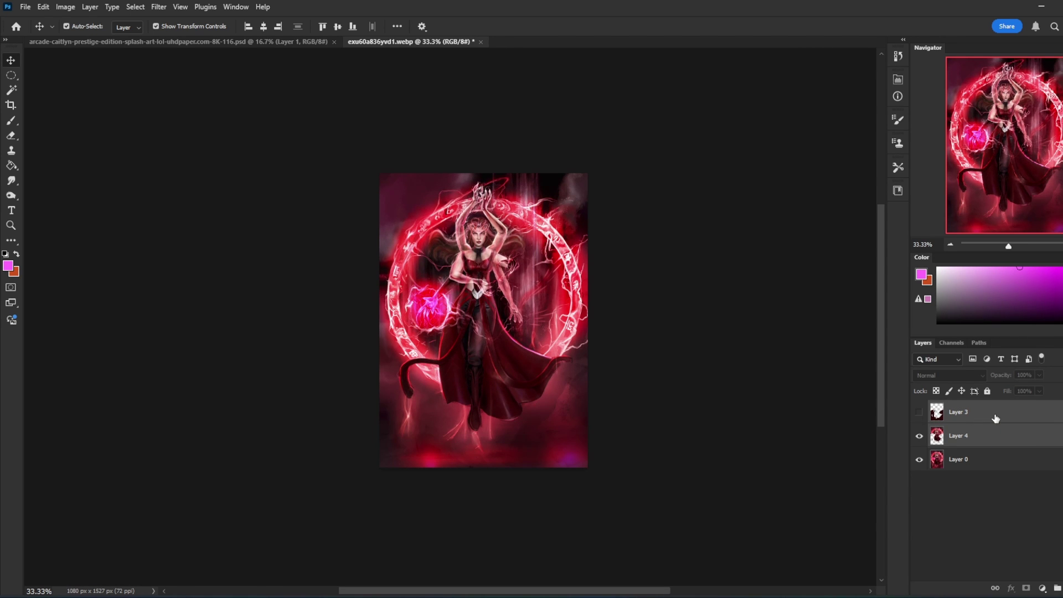
pyautogui.press('m')
pyautogui.rightClick(486, 261)
pyautogui.press('Escape')
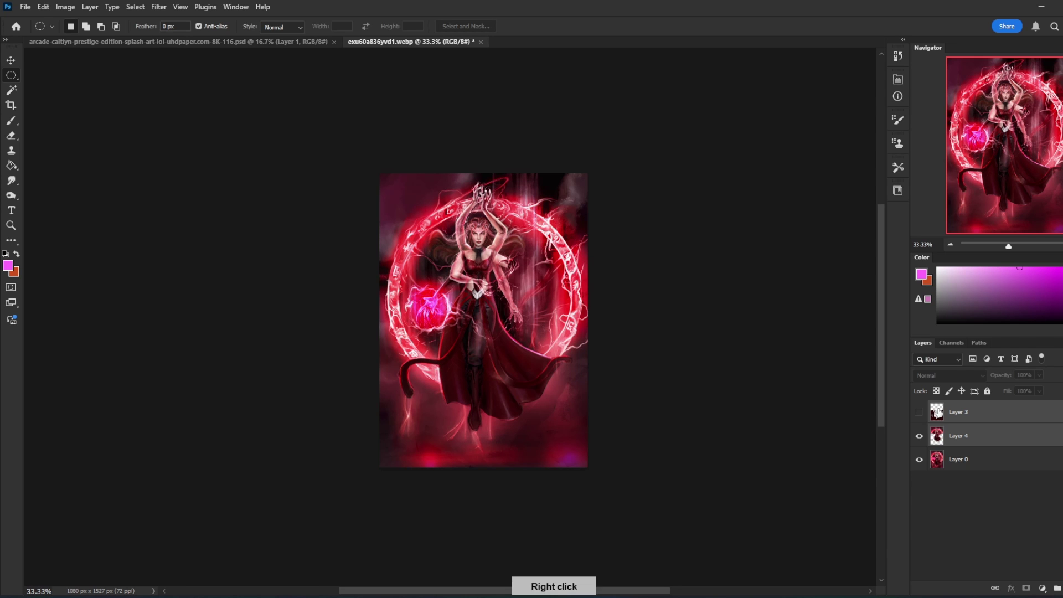
pyautogui.rightClick(986, 442)
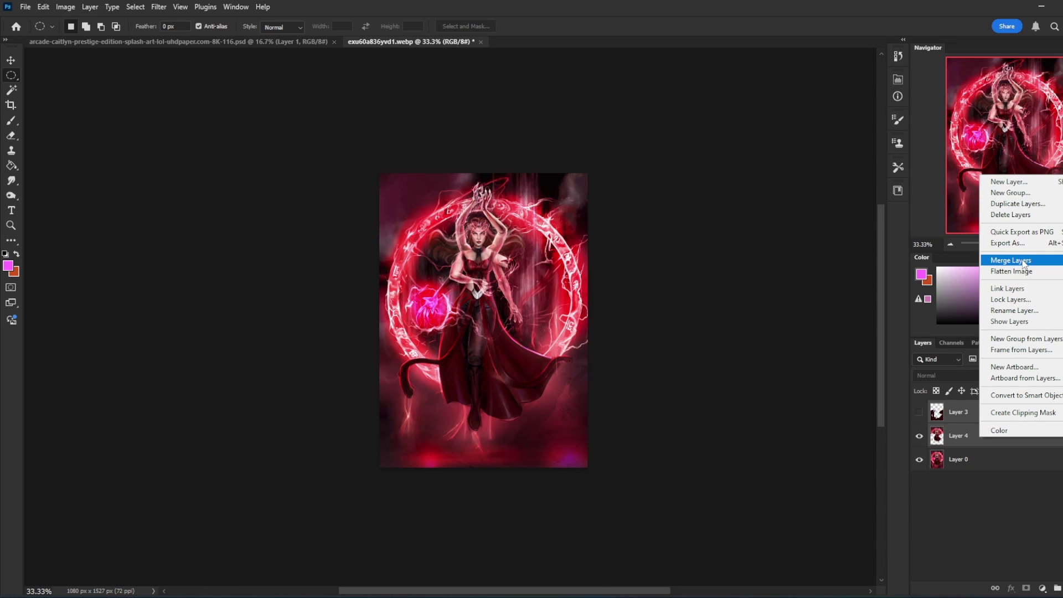
pyautogui.click(1007, 339)
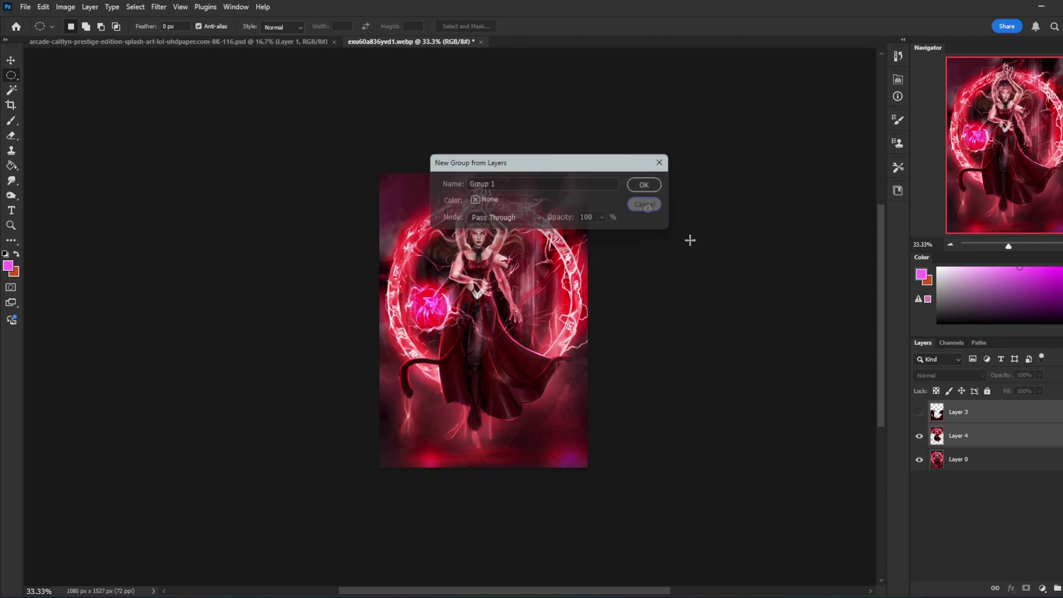
pyautogui.press('Escape')
# - Merge Layer 4 down into Layer 0
pyautogui.click(992, 441)
pyautogui.rightClick(992, 442)
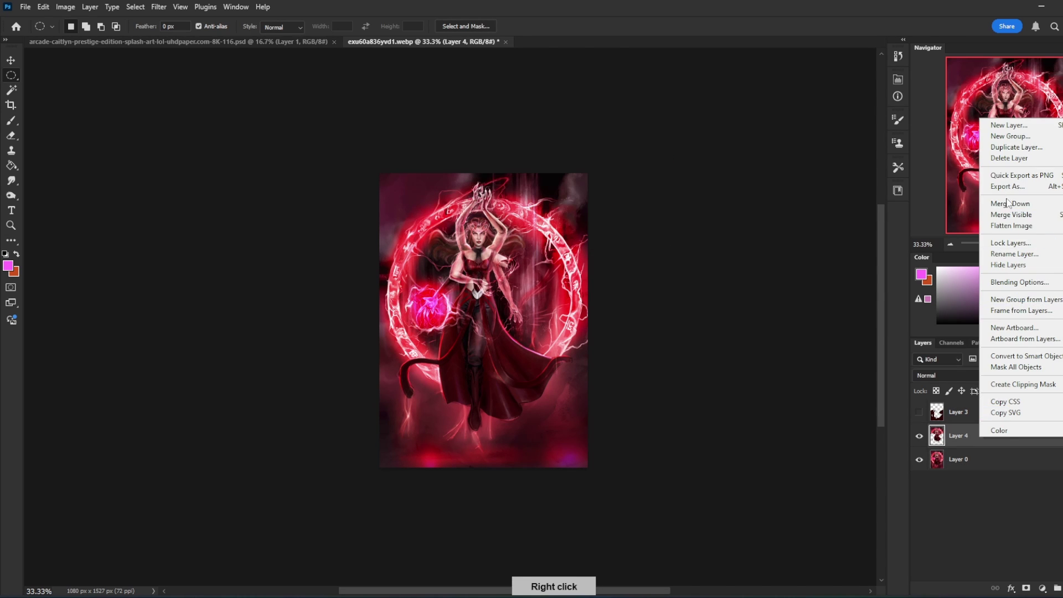
pyautogui.click(1011, 204)
# - Duplicate Layer 0 directly above the original
pyautogui.keyDown('ctrl'); pyautogui.click(975, 420); pyautogui.keyUp('ctrl')
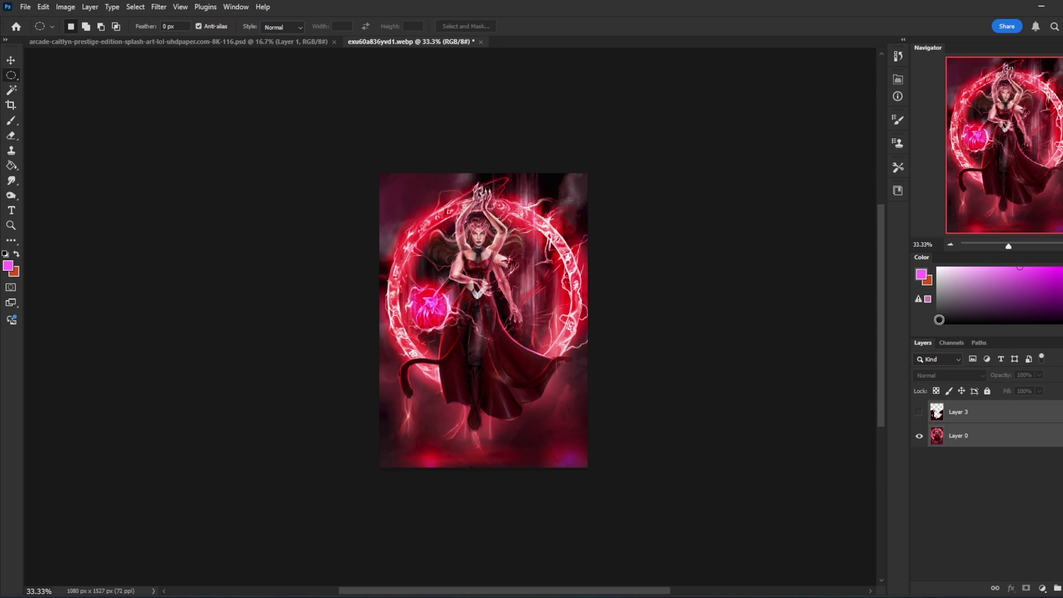
pyautogui.click(1003, 444)
pyautogui.hotkey('ctrl', 'j')
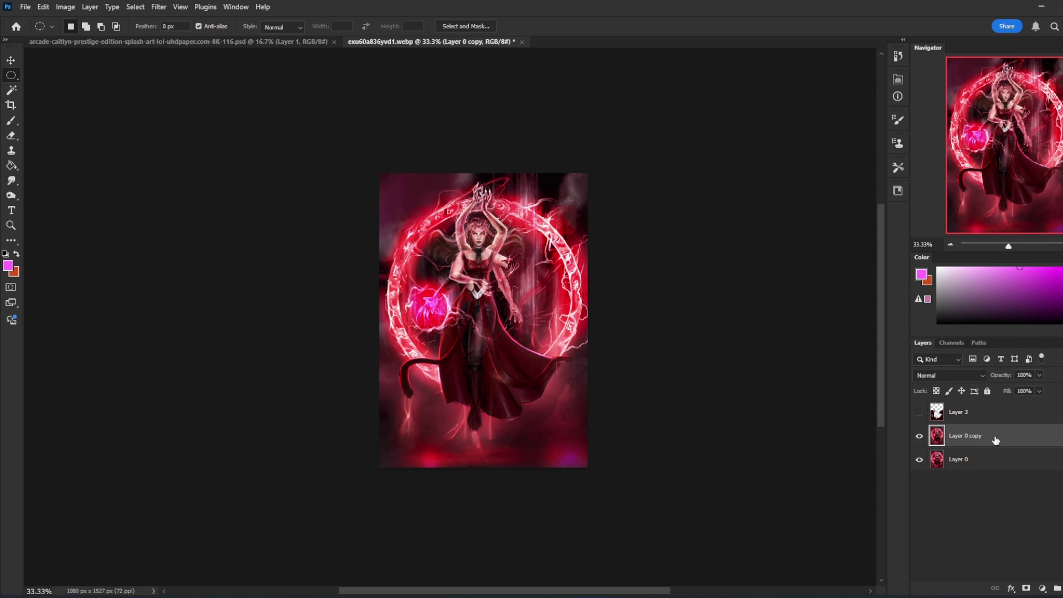
# - Shift Layer 3 and Layer 0 copy together downward and slightly to the right, leaving Layer 0 in place
pyautogui.keyDown('ctrl'); pyautogui.click(984, 416); pyautogui.keyUp('ctrl')
pyautogui.press('v')
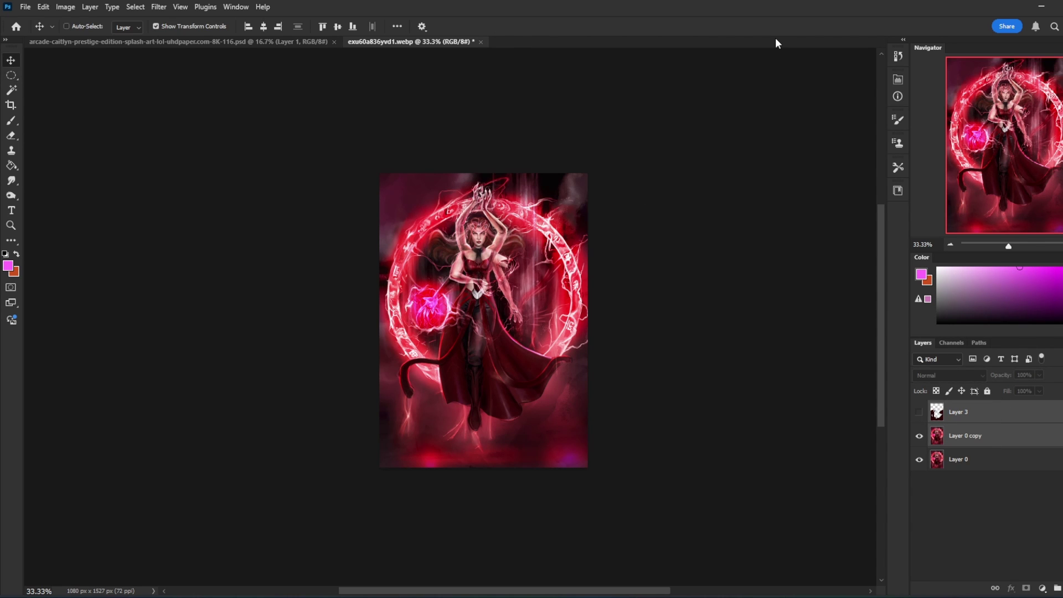
pyautogui.hotkey('shift', 'Down')
pyautogui.hotkey('shift', 'Down')
pyautogui.hotkey('shift', 'Down')
pyautogui.hotkey('shift', 'Down')
pyautogui.hotkey('shift', 'Down')
pyautogui.hotkey('shift', 'Down')
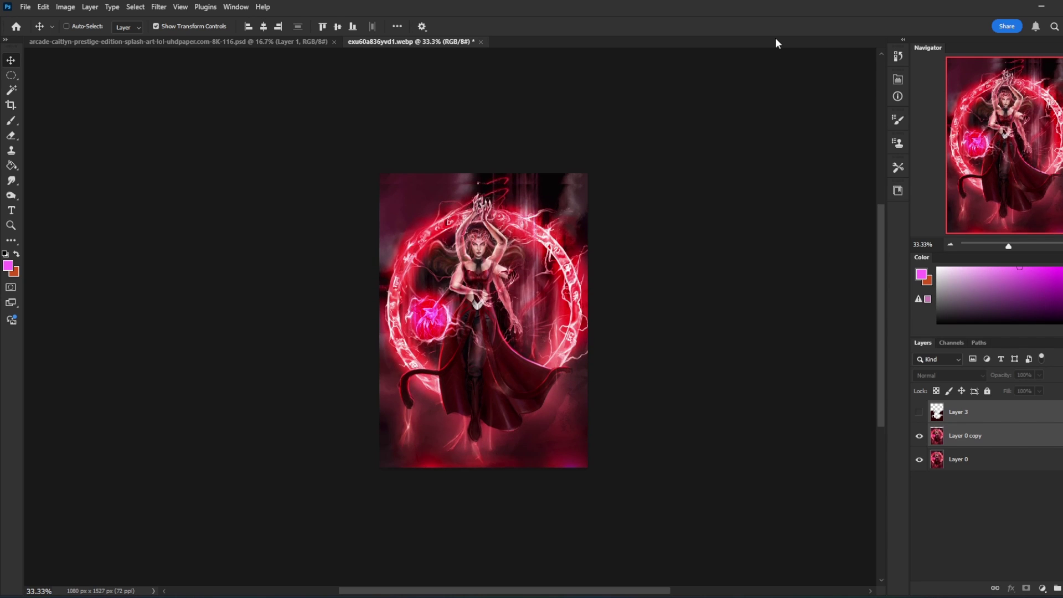
pyautogui.hotkey('shift', 'Down')
pyautogui.hotkey('shift', 'Down')
pyautogui.hotkey('shift', 'Down')
pyautogui.hotkey('shift', 'Down')
pyautogui.hotkey('shift', 'Down')
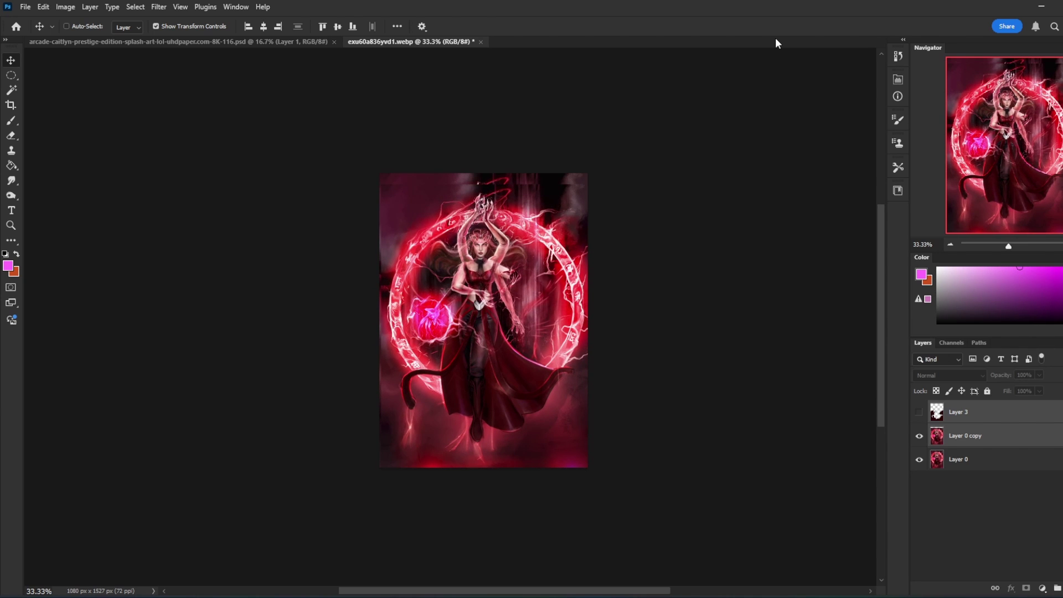
pyautogui.hotkey('shift', 'Right')
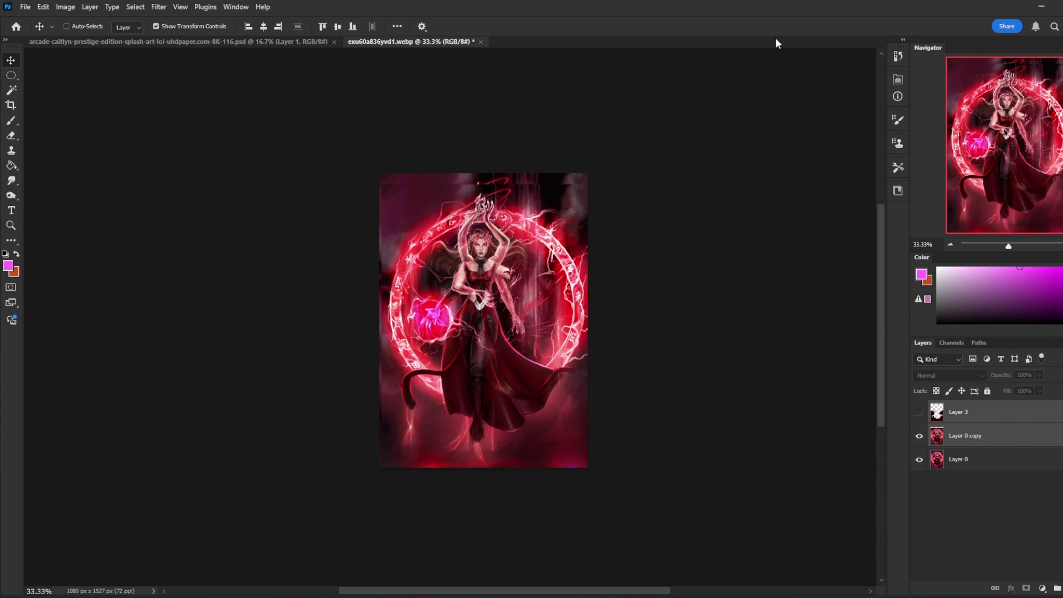
# - Set the Eraser to a 200 px brush at 87% opacity on Layer 0 copy
pyautogui.click(992, 435)
pyautogui.press('e')
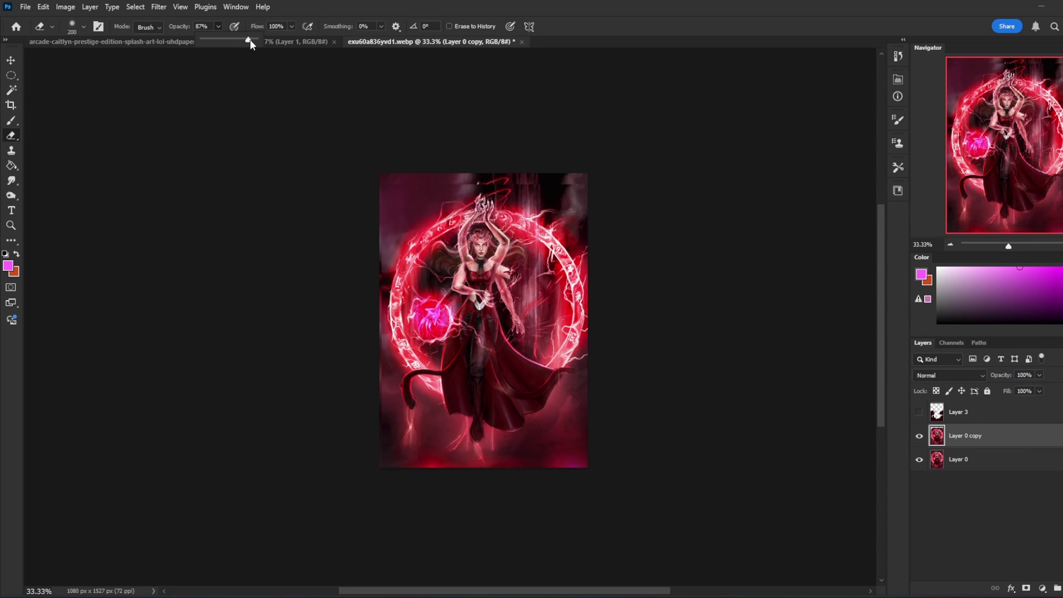
pyautogui.click(459, 169)
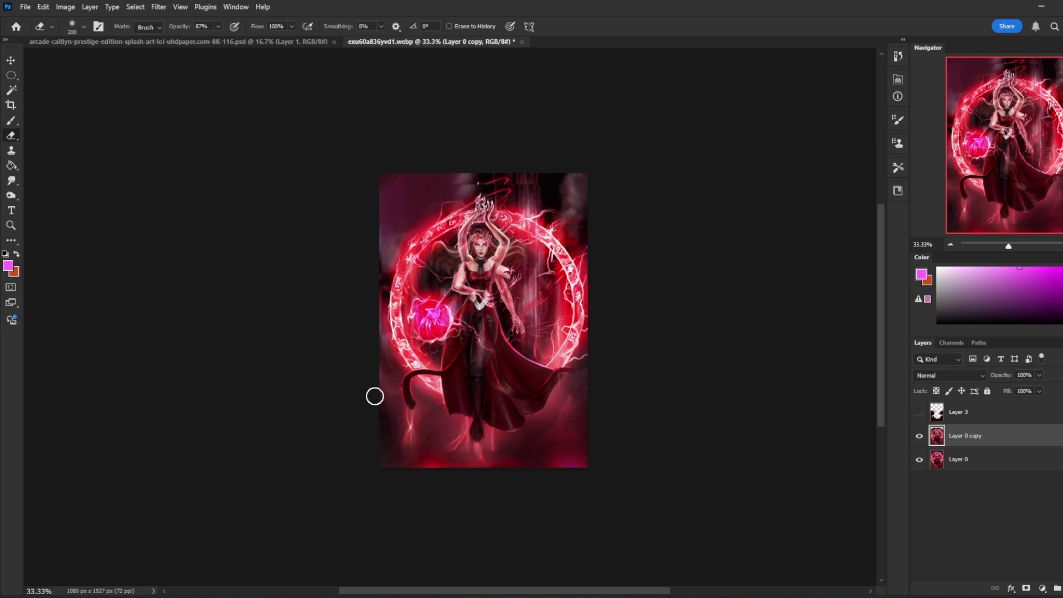
# - Set up the Brush with an 80 px textured tip in Normal mode and sample the dark background colour
pyautogui.press('b')
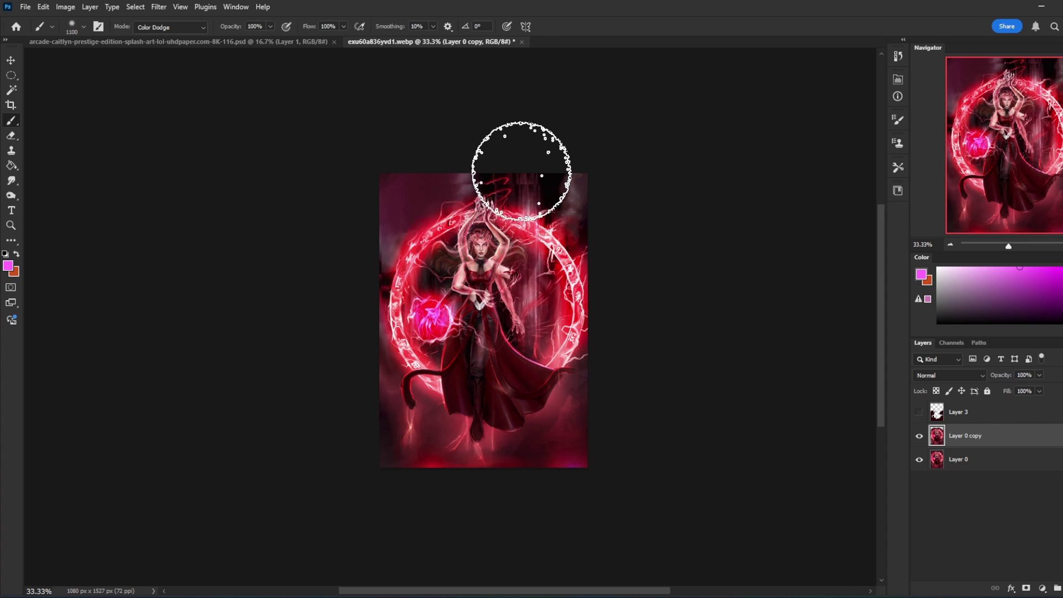
pyautogui.rightClick(552, 198)
pyautogui.doubleClick(610, 356)
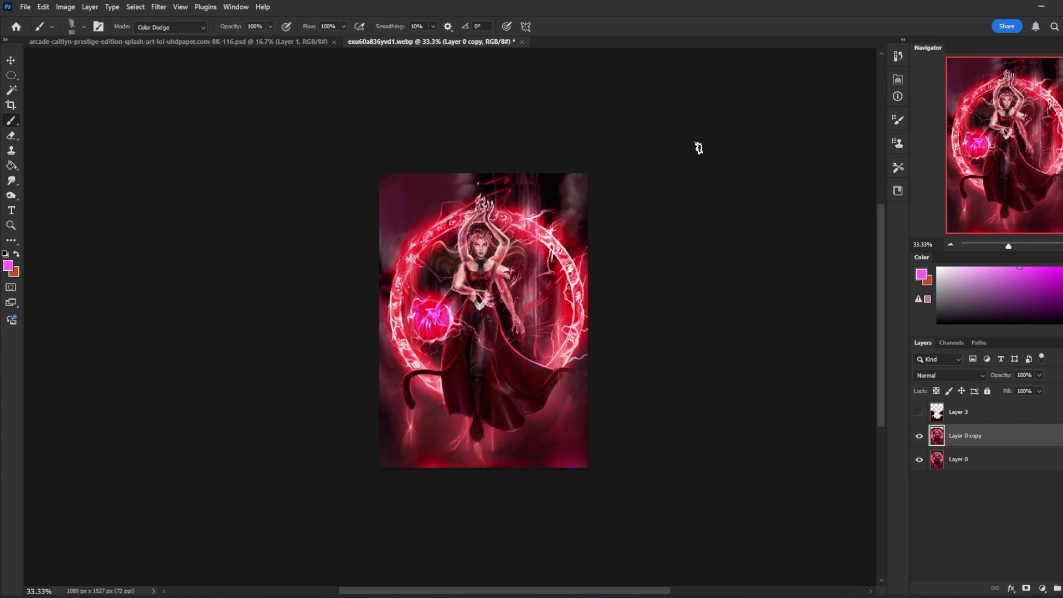
pyautogui.keyDown('alt'); pyautogui.click(483, 181); pyautogui.keyUp('alt')
pyautogui.click(187, 28)
pyautogui.click(187, 27)
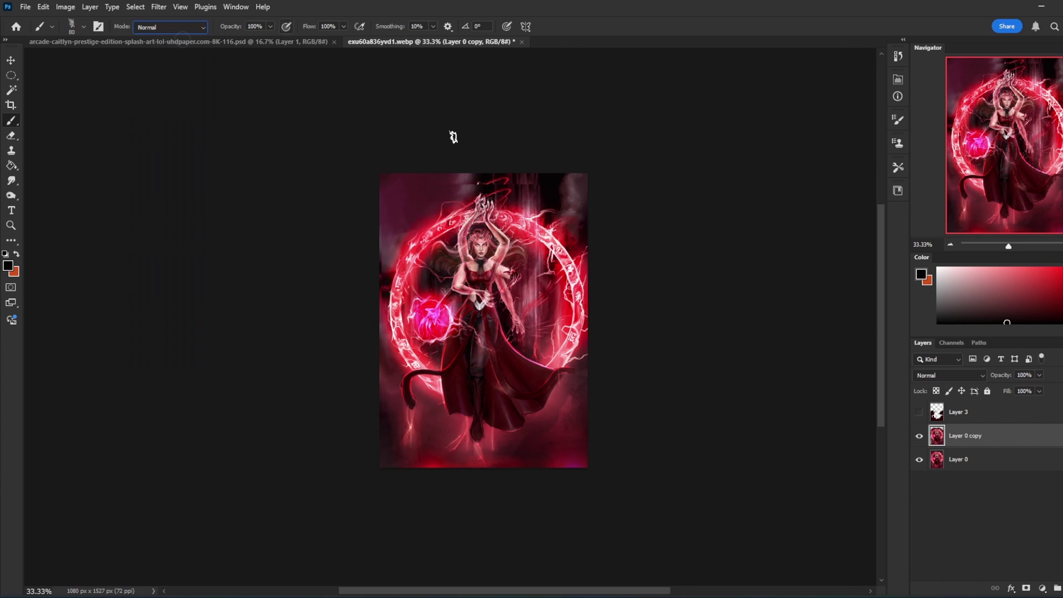
# - Paint over the seam along the artwork's upper edge on Layer 0 copy, using colours sampled from the adjacent background
pyautogui.keyDown('alt'); pyautogui.click(501, 183); pyautogui.keyUp('alt')
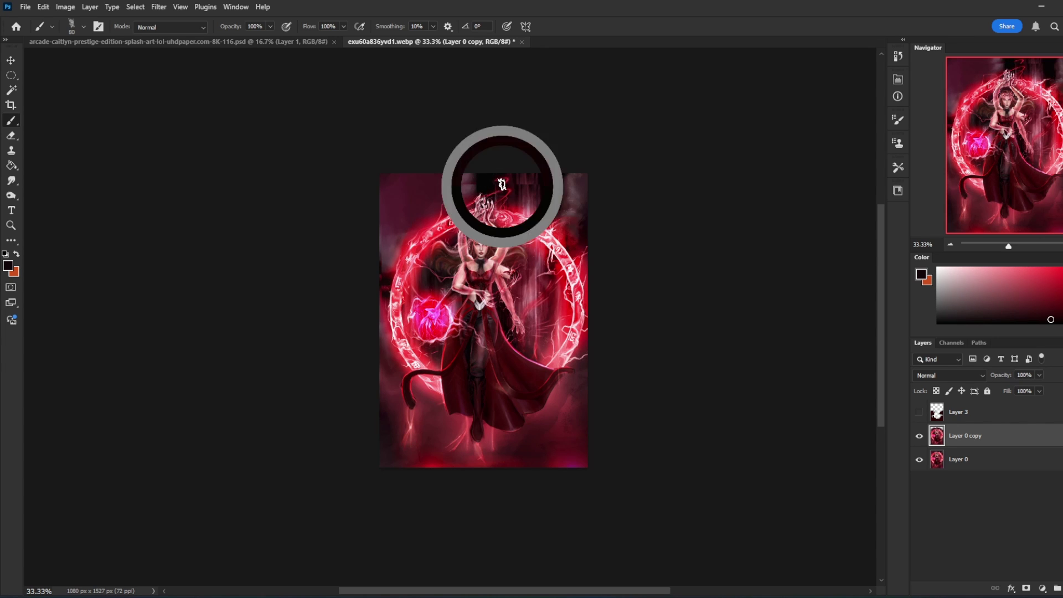
pyautogui.keyDown('alt'); pyautogui.click(469, 186); pyautogui.keyUp('alt')
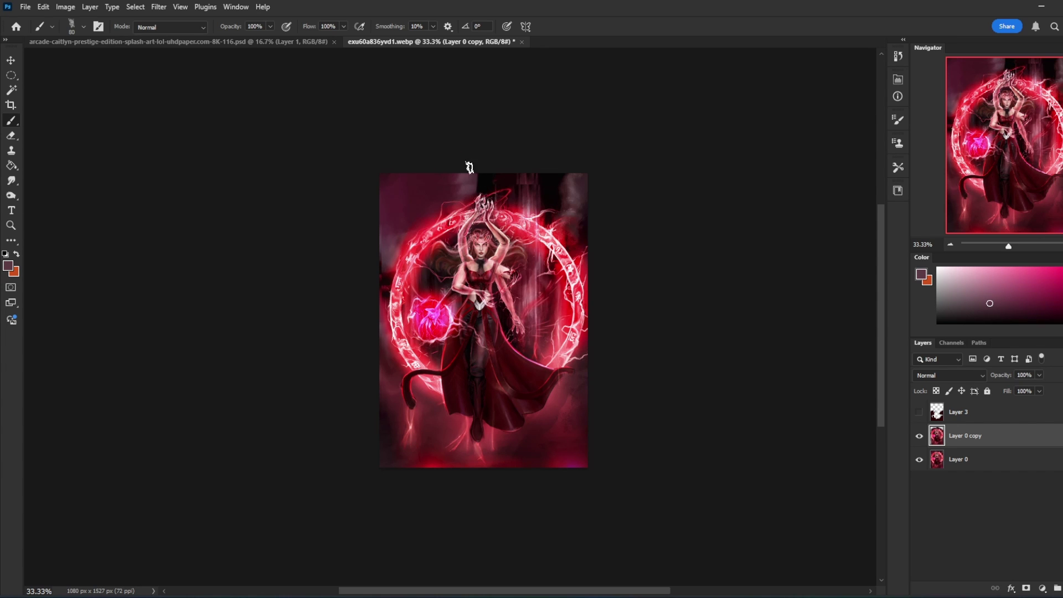
pyautogui.keyDown('alt'); pyautogui.click(486, 183); pyautogui.keyUp('alt')
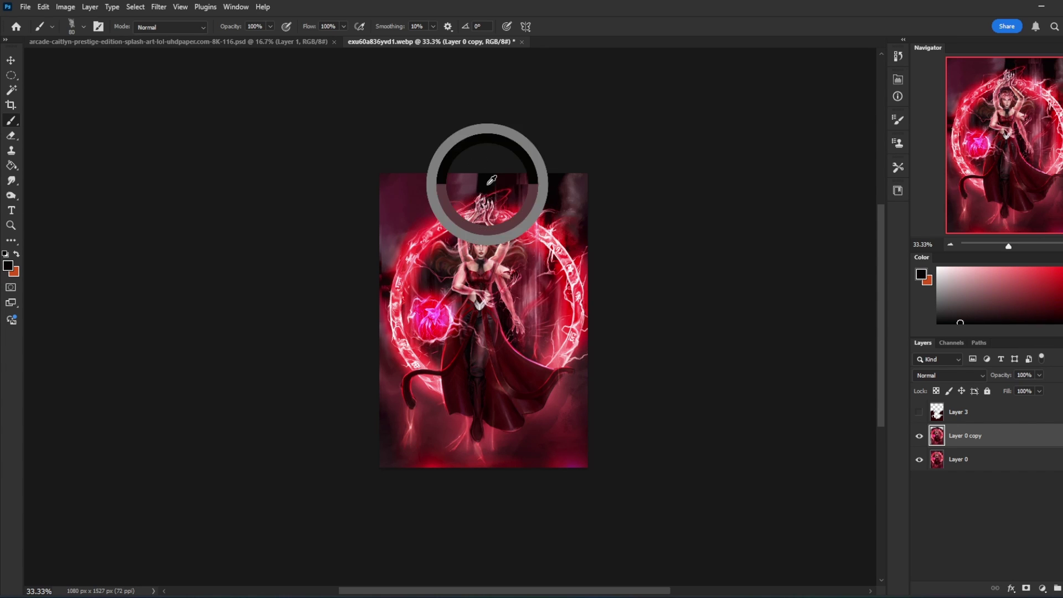
pyautogui.keyDown('alt'); pyautogui.click(536, 182); pyautogui.keyUp('alt')
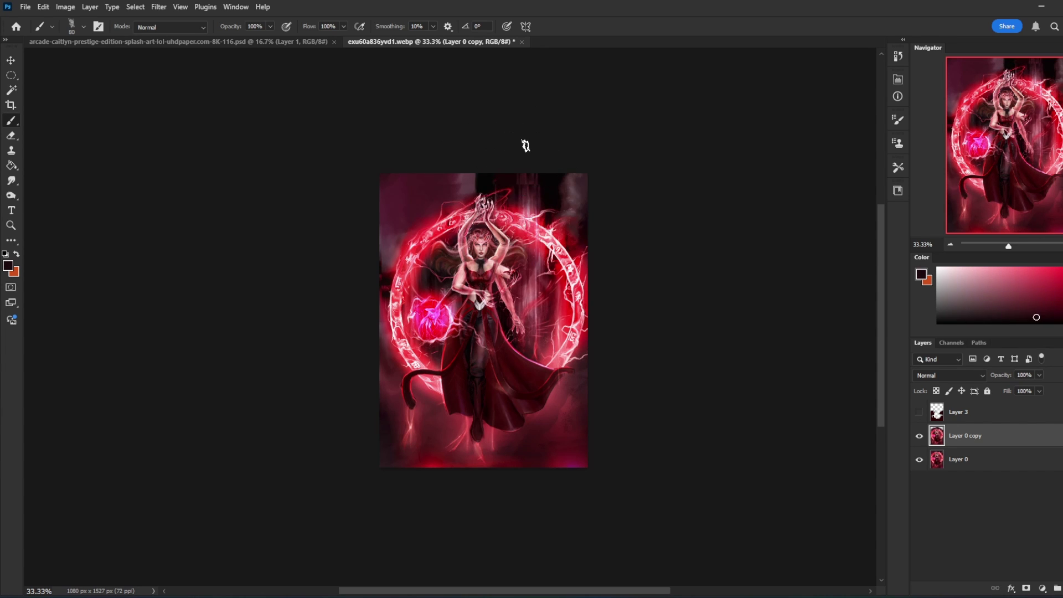
pyautogui.keyDown('alt'); pyautogui.click(546, 184); pyautogui.keyUp('alt')
# - Copy the streaked background patch beside the raised hands to a new layer and stretch it upward past the canvas edge
pyautogui.press('m')
pyautogui.moveTo(515, 170); pyautogui.dragTo(545, 215)
pyautogui.hotkey('ctrl', 'j')
pyautogui.hotkey('ctrl', 't')
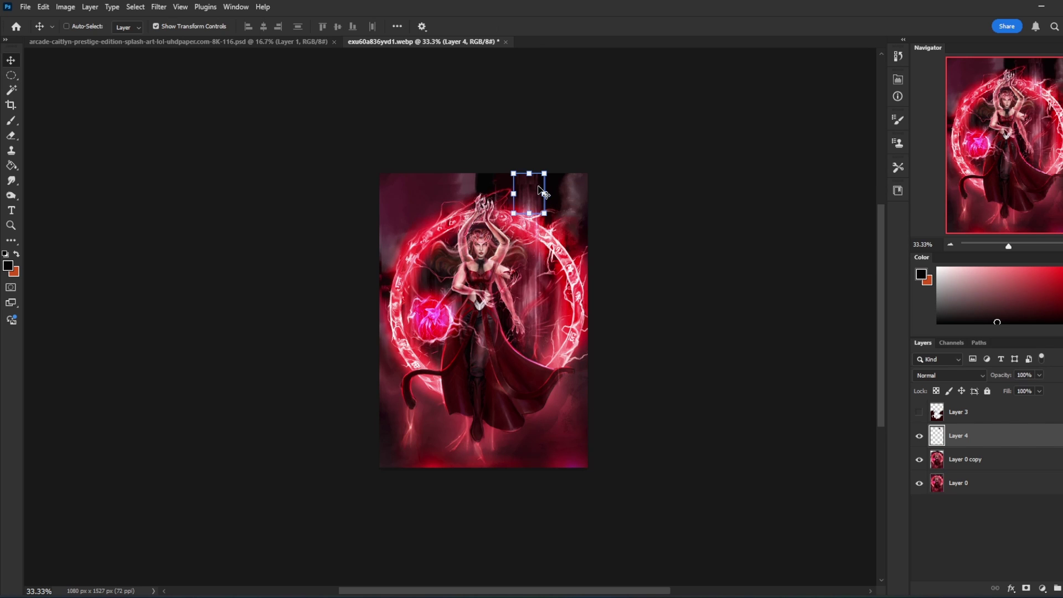
pyautogui.moveTo(528, 172)
pyautogui.mouseDown()
pyautogui.moveTo(529, 139)
pyautogui.moveTo(529, 158)
pyautogui.mouseUp()
pyautogui.click(573, 26)
# - Merge the stretched patch layer down into Layer 0 copy
pyautogui.press('b')
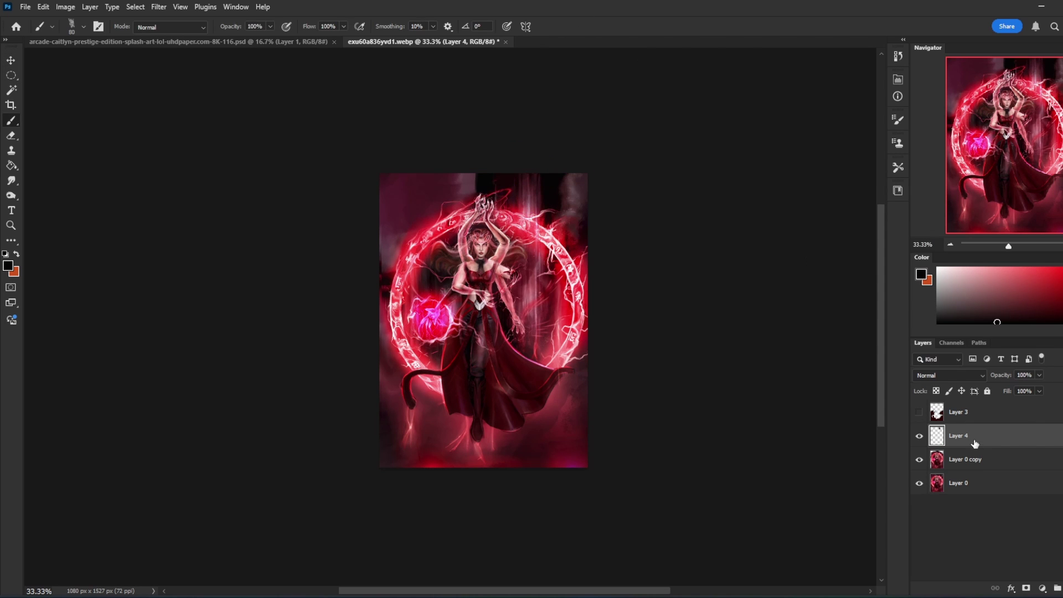
pyautogui.rightClick(973, 437)
pyautogui.click(949, 200)
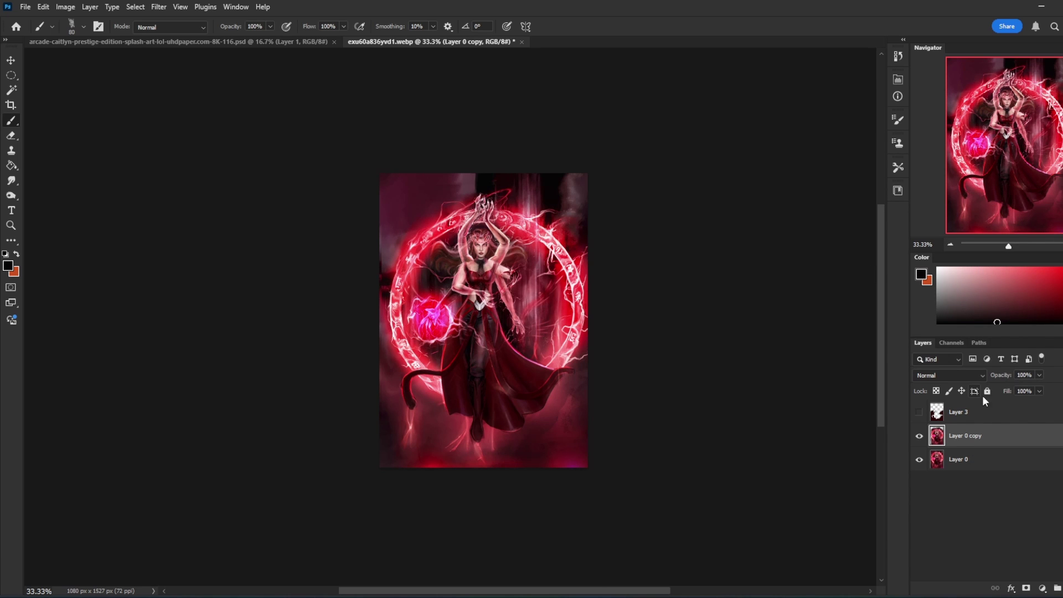
# - Paint over the background along the artwork's left edge with colours sampled nearby, blending the patches with the Smudge tool at 5% strength
pyautogui.keyDown('alt'); pyautogui.click(387, 276); pyautogui.keyUp('alt')
pyautogui.keyDown('alt'); pyautogui.click(392, 261); pyautogui.keyUp('alt')
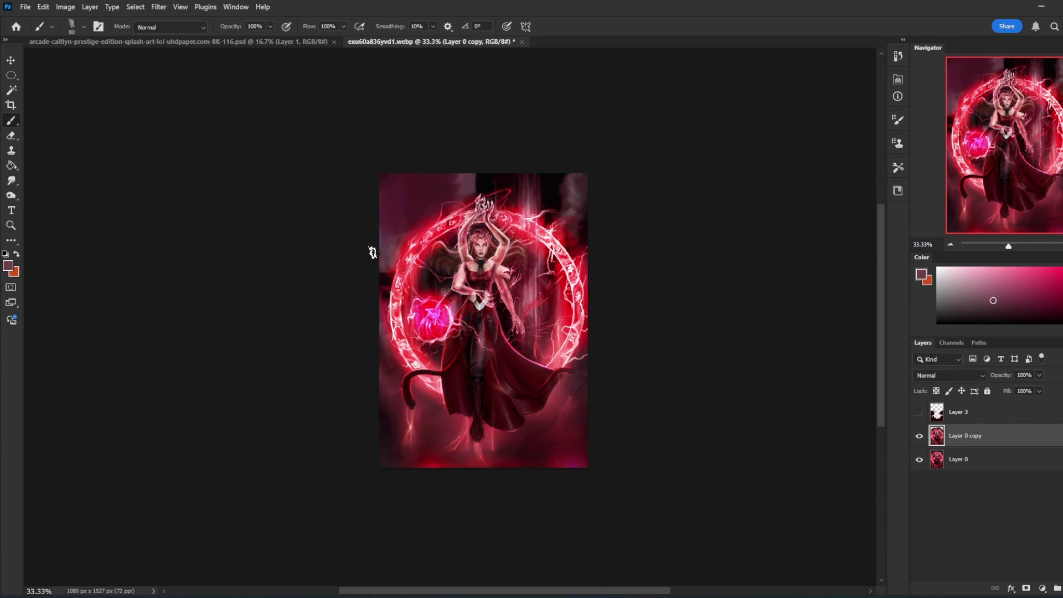
pyautogui.keyDown('alt'); pyautogui.click(382, 214); pyautogui.keyUp('alt')
pyautogui.click(11, 181)
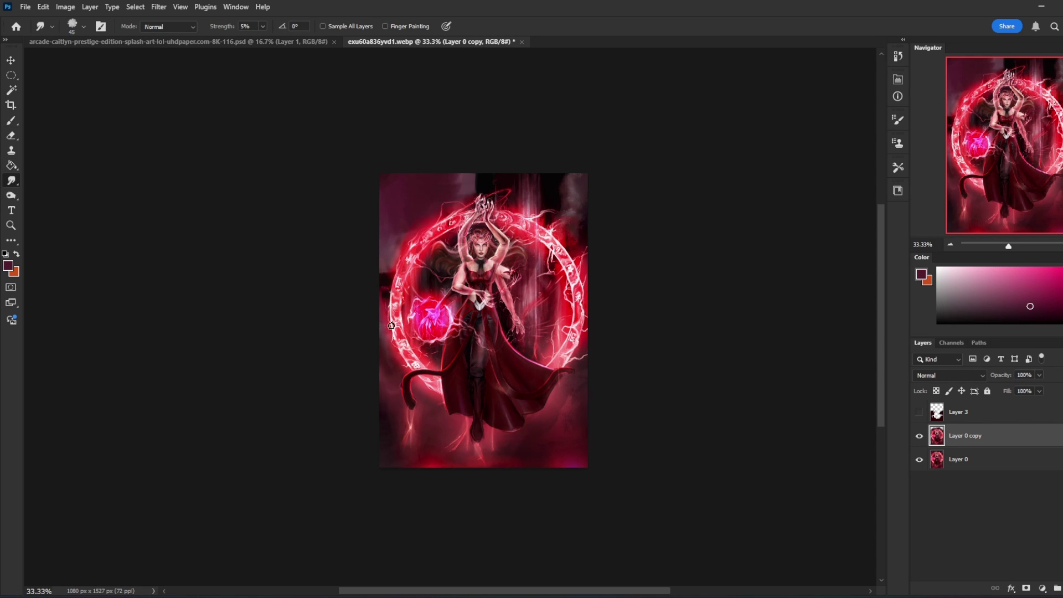
pyautogui.press('b')
pyautogui.keyDown('alt'); pyautogui.click(389, 290); pyautogui.keyUp('alt')
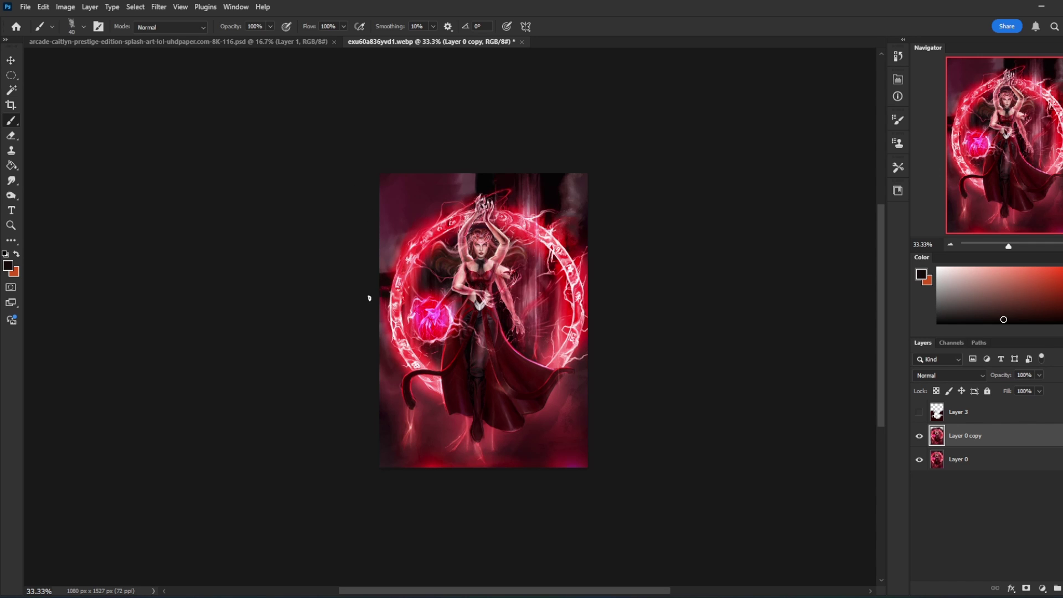
pyautogui.keyDown('alt'); pyautogui.click(386, 332); pyautogui.keyUp('alt')
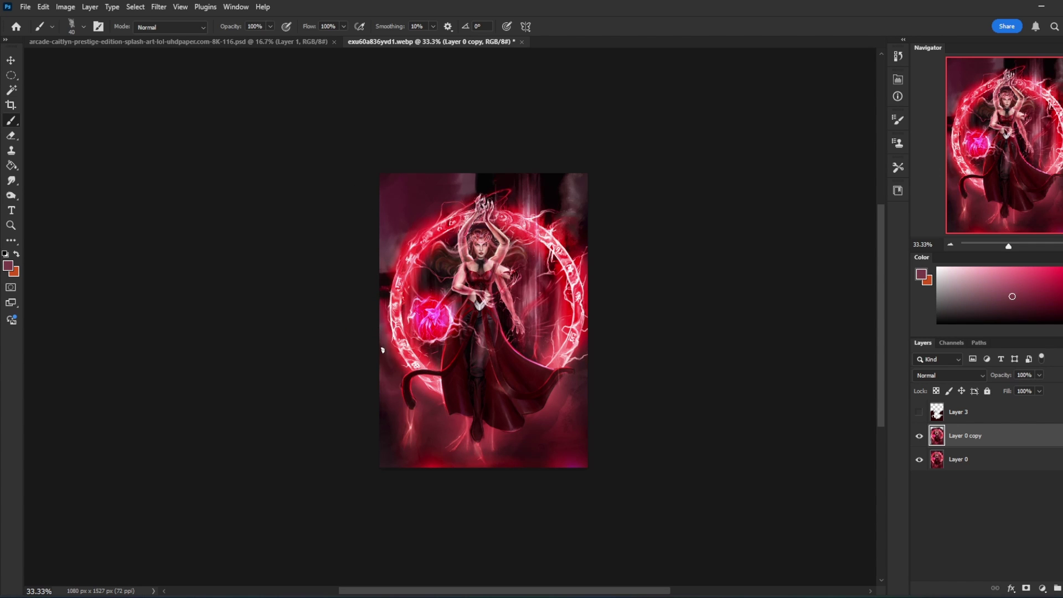
pyautogui.click(11, 180)
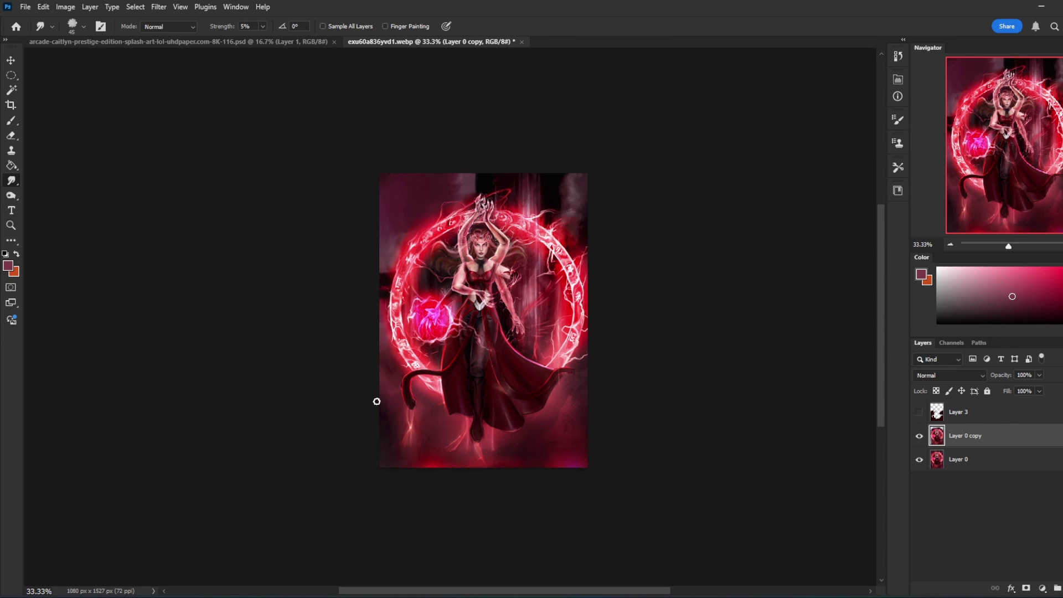
# - Enlarge the Brush to 200 px and cover the dark patch at the artwork's left edge with the sampled muted purple
pyautogui.press('b')
pyautogui.keyDown('alt'); pyautogui.click(392, 242); pyautogui.keyUp('alt')
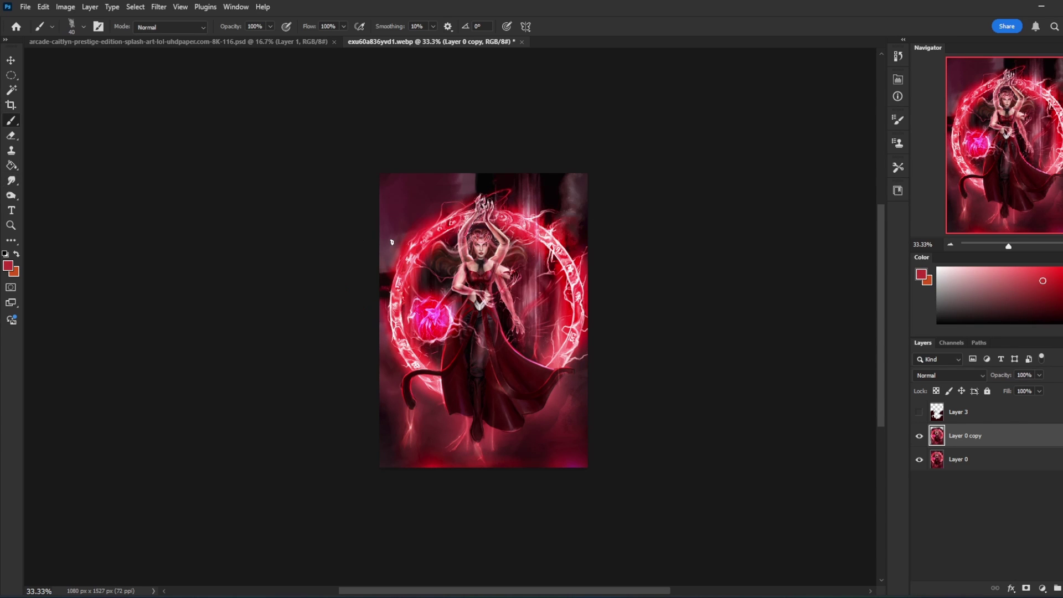
pyautogui.press(']')
pyautogui.press(']')
pyautogui.press(']')
pyautogui.press(']')
pyautogui.press(']')
pyautogui.press(']')
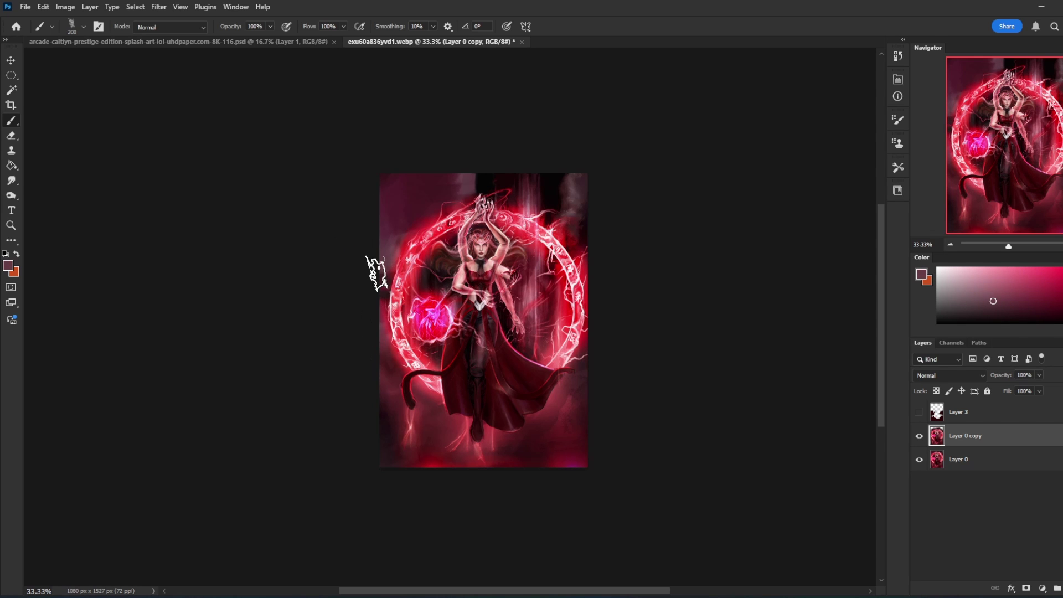
# - Sample crimson from the glowing ring and tint the dark upper background with the Brush in Lighten mode at 29% opacity
pyautogui.keyDown('alt'); pyautogui.click(415, 232); pyautogui.keyUp('alt')
pyautogui.keyDown('alt'); pyautogui.click(414, 235); pyautogui.keyUp('alt')
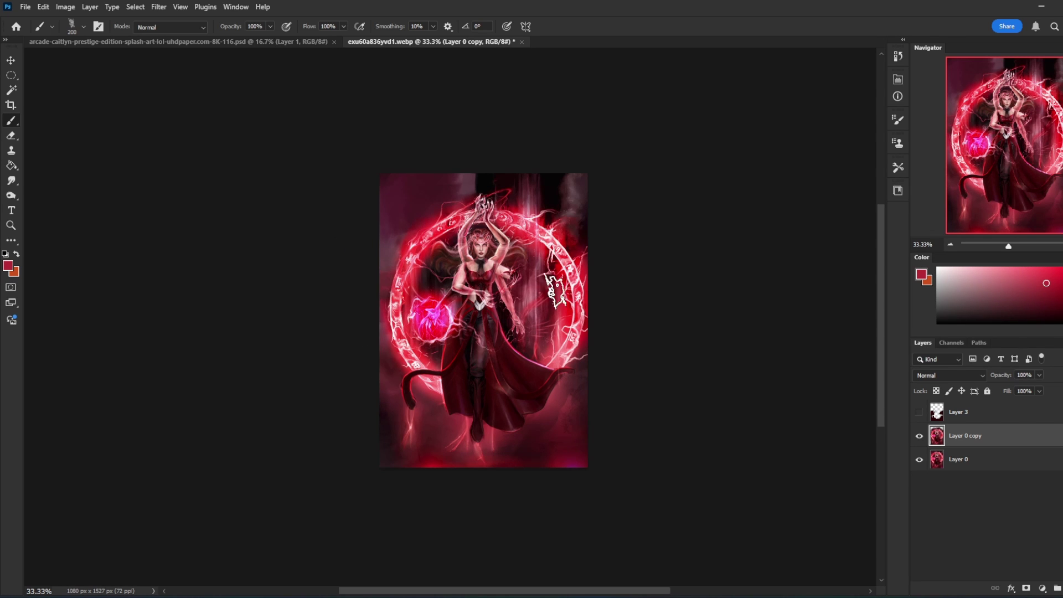
pyautogui.click(180, 26)
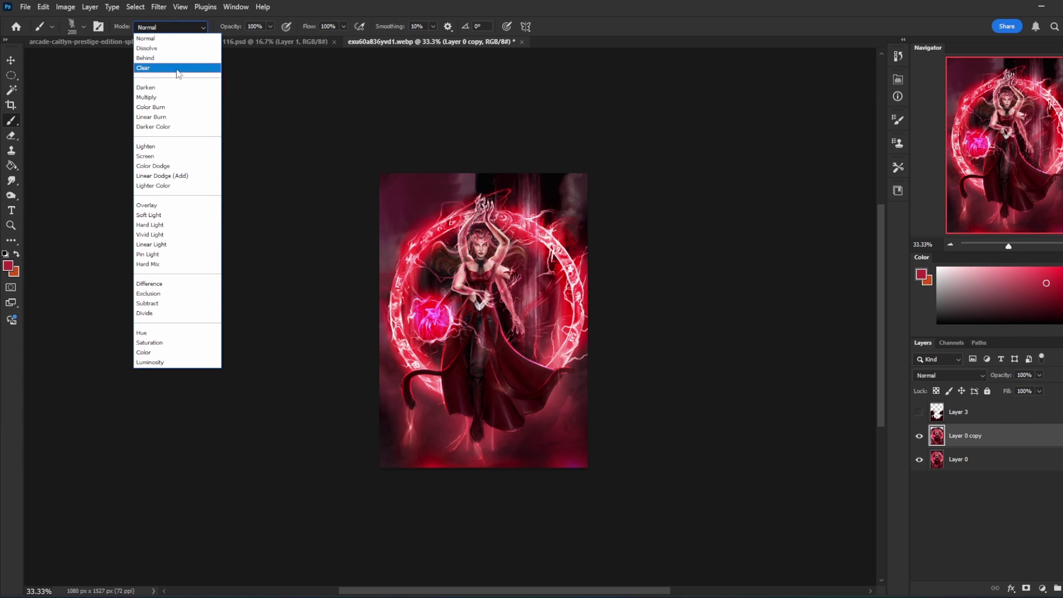
pyautogui.click(167, 146)
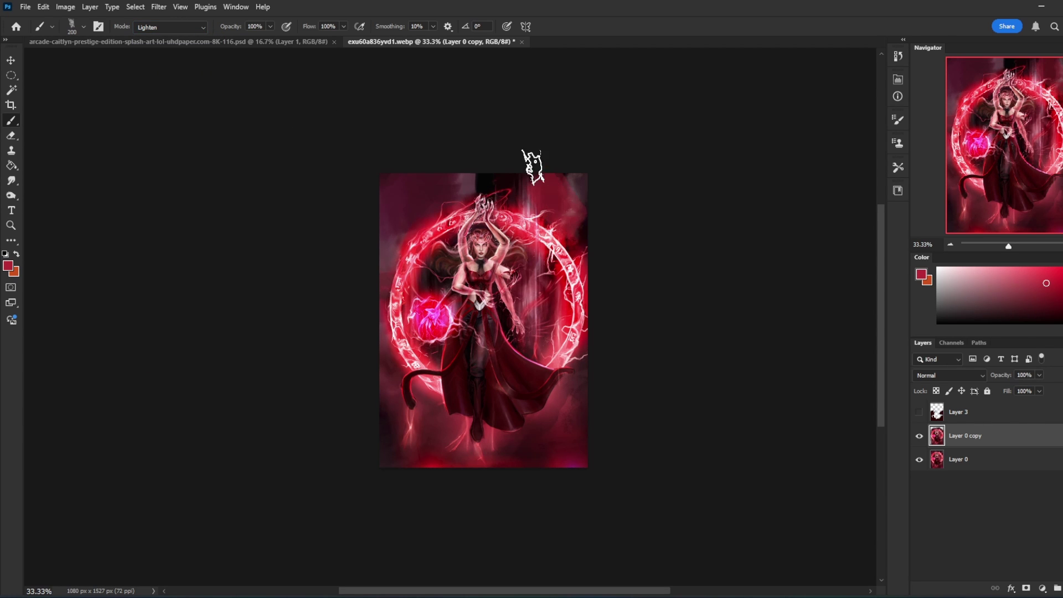
pyautogui.click(271, 27)
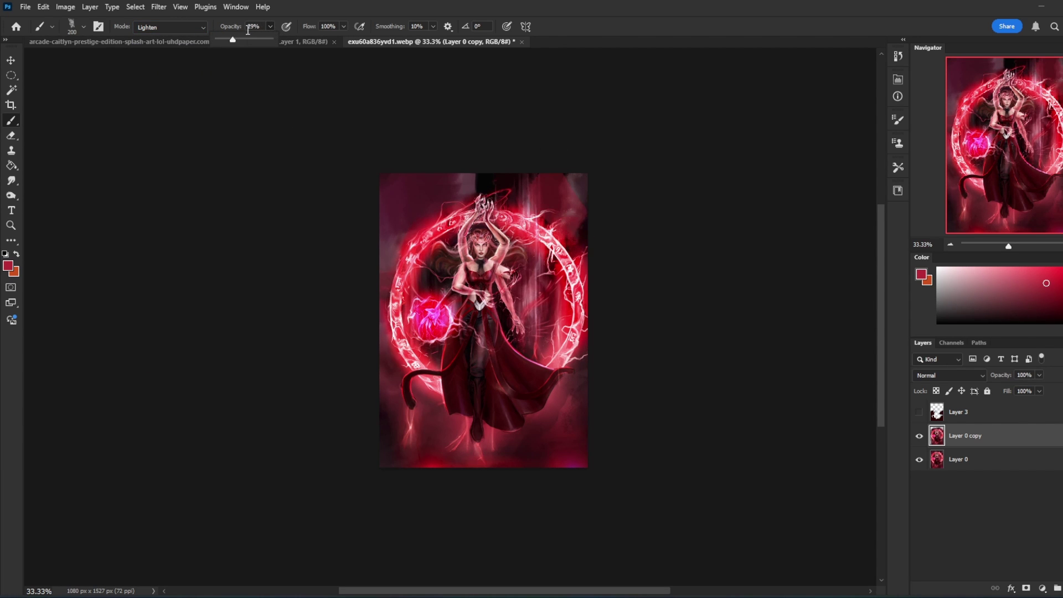
pyautogui.hotkey('ctrl', 'z')
pyautogui.moveTo(588, 239)
pyautogui.mouseDown()
pyautogui.moveTo(570, 205)
pyautogui.moveTo(596, 232)
pyautogui.mouseUp()
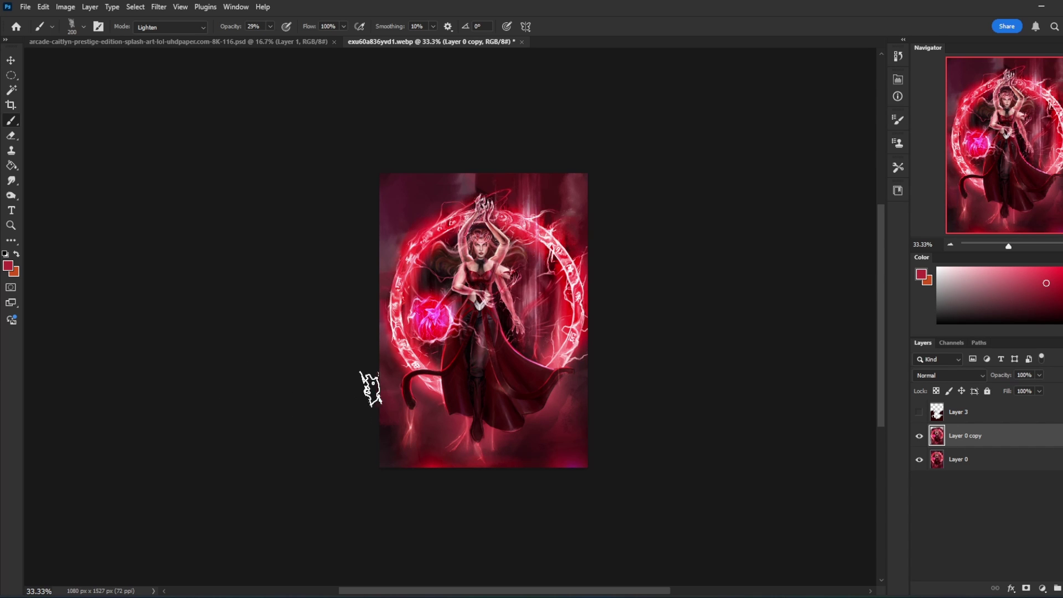
# - Sample a dark colour below the cloak and darken the lower background corners in Multiply mode, varying the brush size
pyautogui.keyDown('alt'); pyautogui.click(448, 430); pyautogui.keyUp('alt')
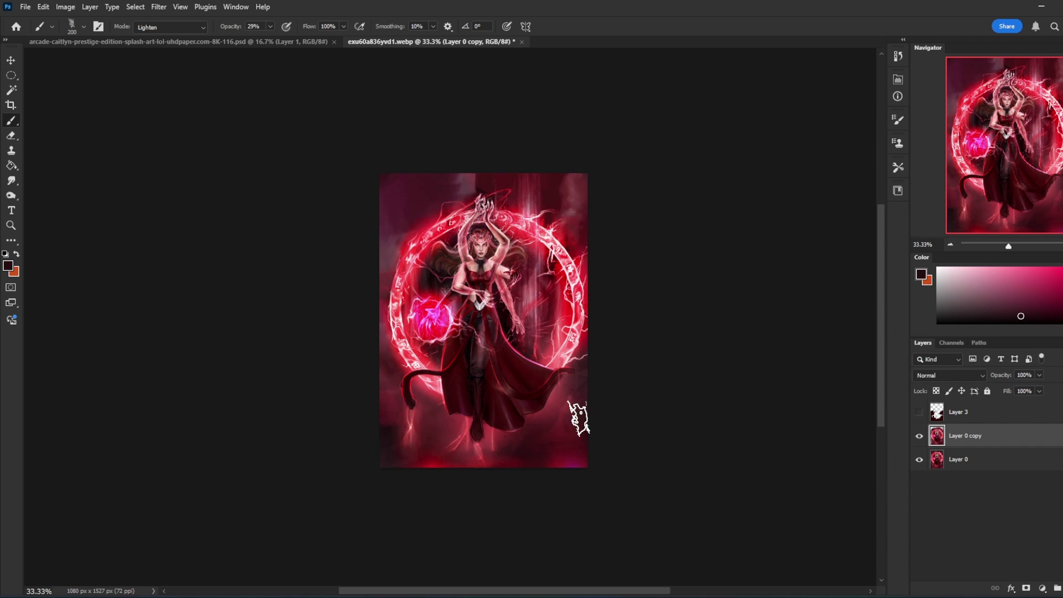
pyautogui.click(171, 26)
pyautogui.click(158, 89)
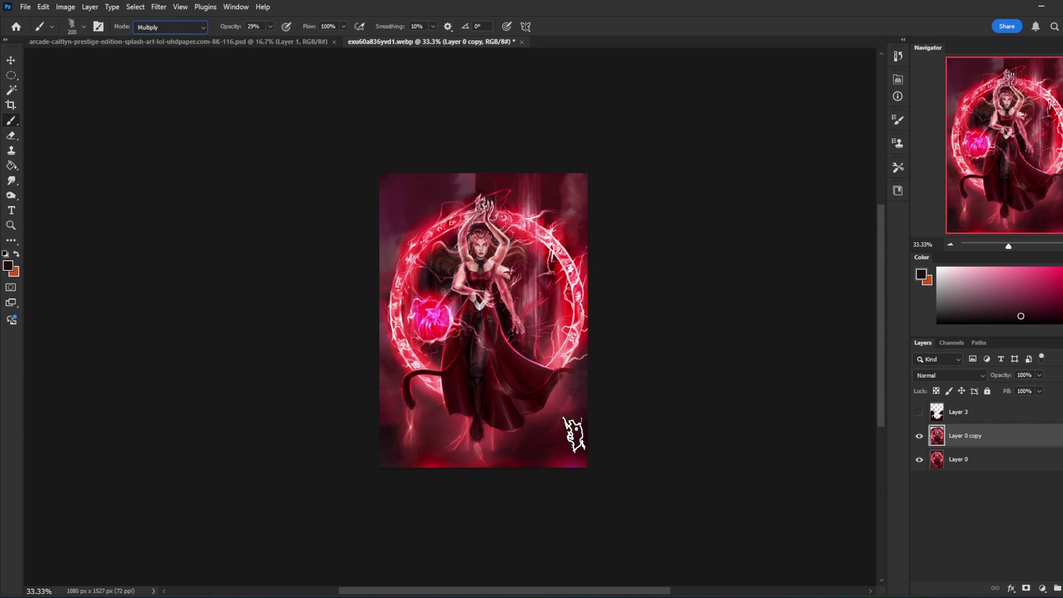
pyautogui.press('[')
pyautogui.press('[')
pyautogui.press(']')
pyautogui.press(']')
pyautogui.press(']')
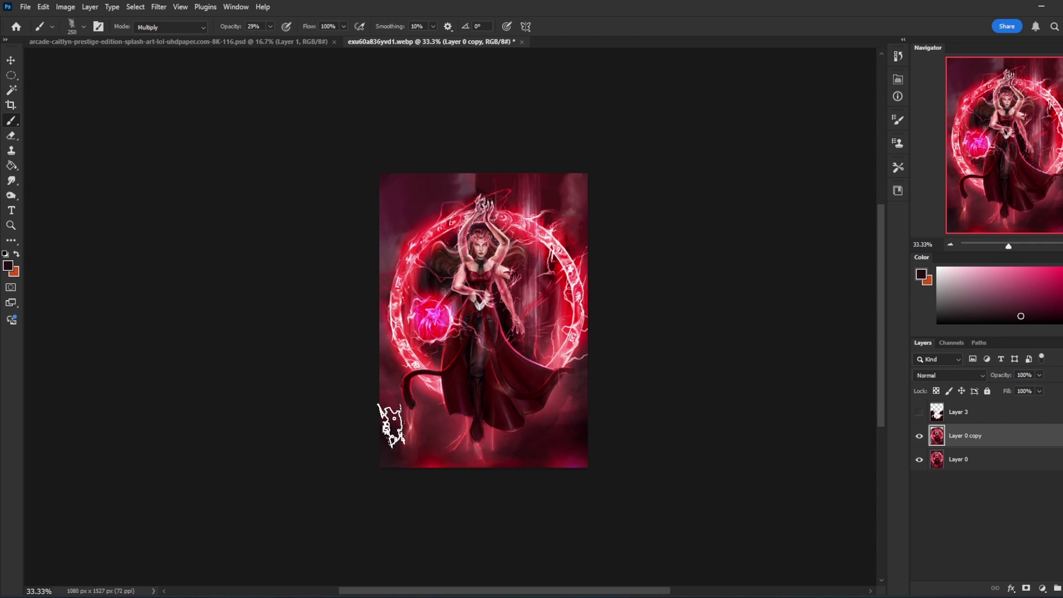
pyautogui.press('[')
pyautogui.press('[')
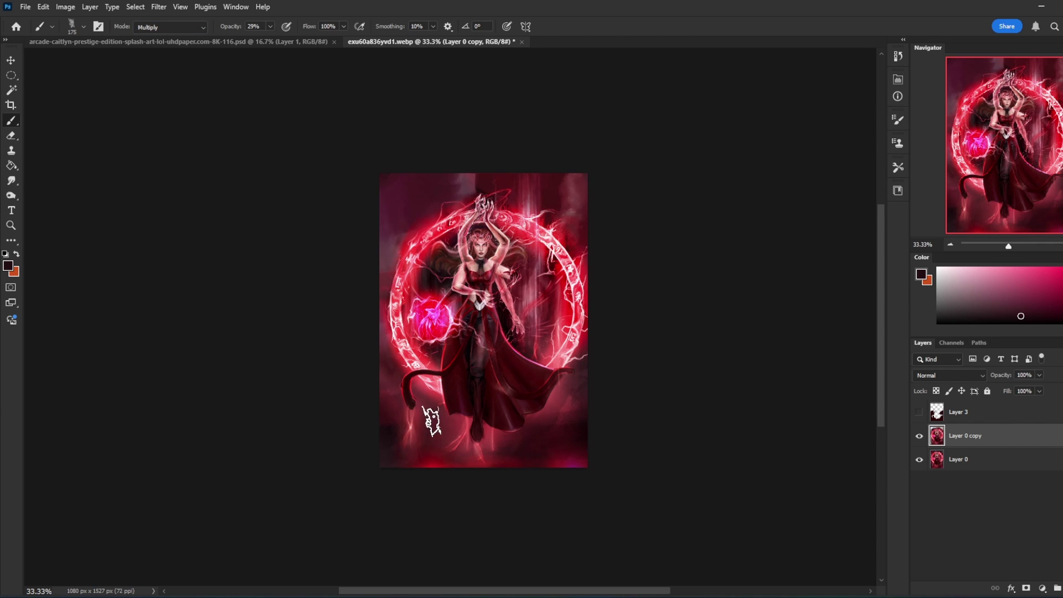
pyautogui.press('[')
pyautogui.press('[')
# - Soften the background near the upper edge with the Smudge tool and merge Layer 0 copy down into Layer 0
pyautogui.click(9, 182)
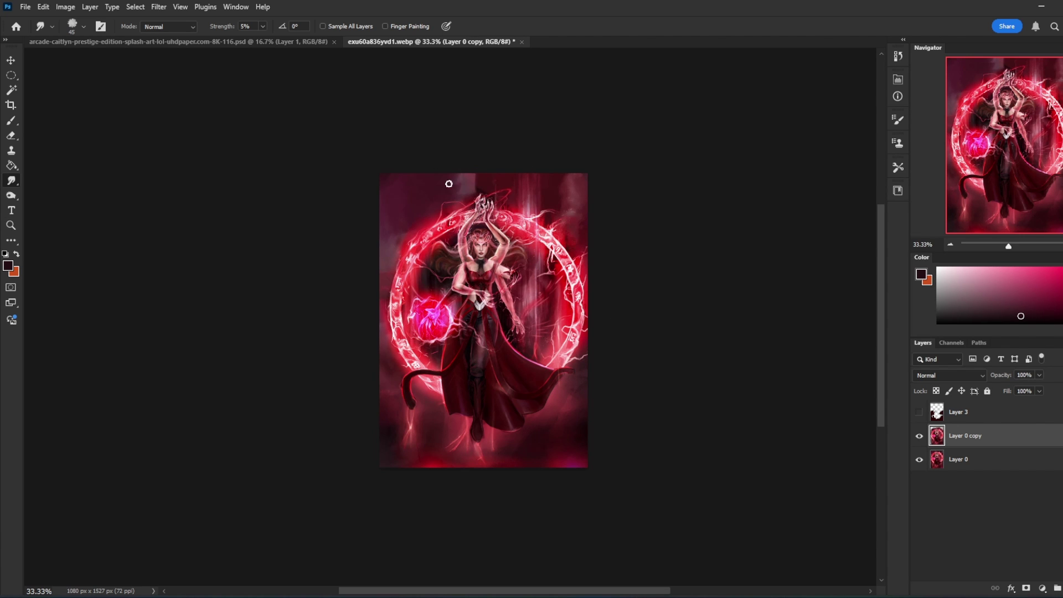
pyautogui.rightClick(973, 438)
pyautogui.click(991, 205)
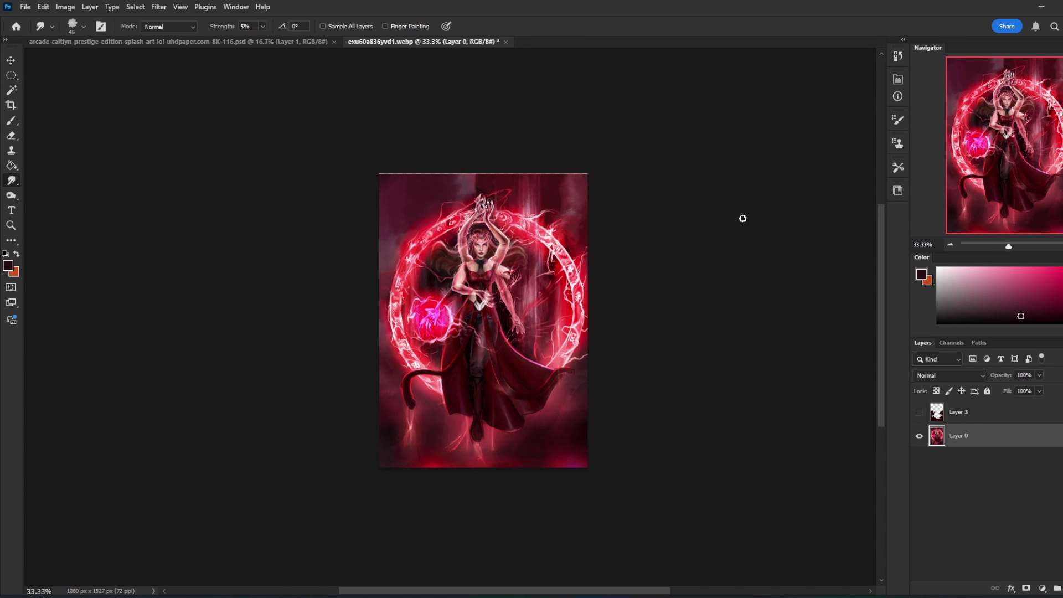
# - Duplicate Layer 0 and make Layer 0 copy the active layer for painting with the Brush
pyautogui.hotkey('ctrl', '+')
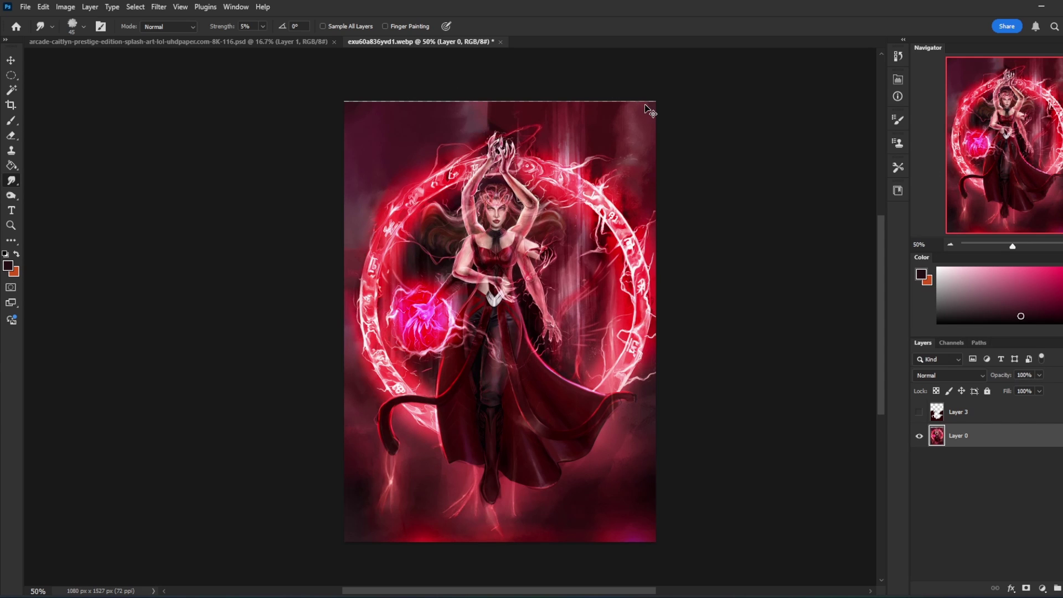
pyautogui.hotkey('ctrl', 'j')
pyautogui.rightClick(978, 442)
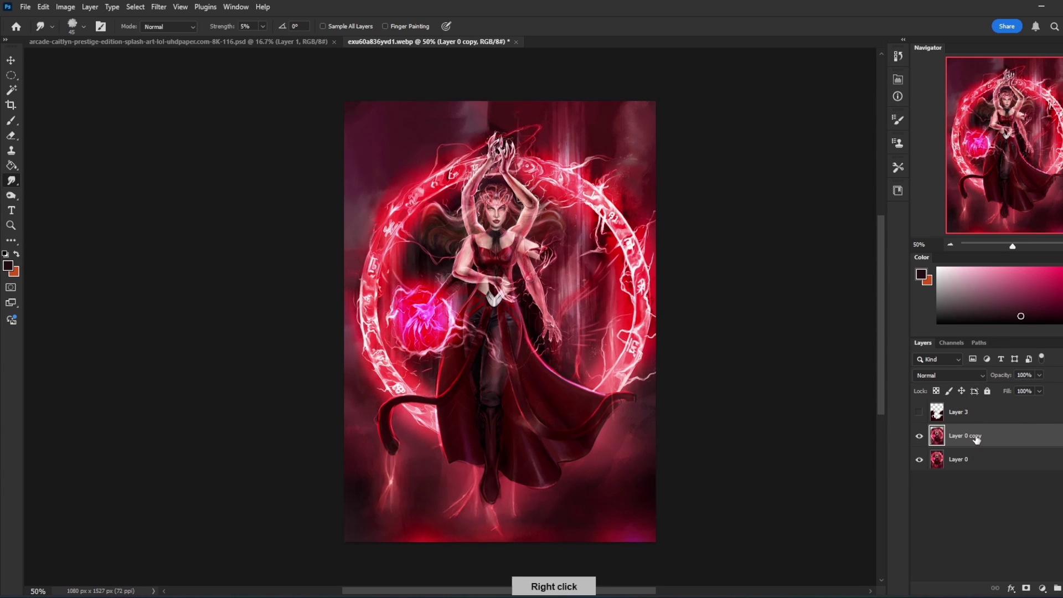
pyautogui.click(1035, 206)
pyautogui.hotkey('ctrl', 'j')
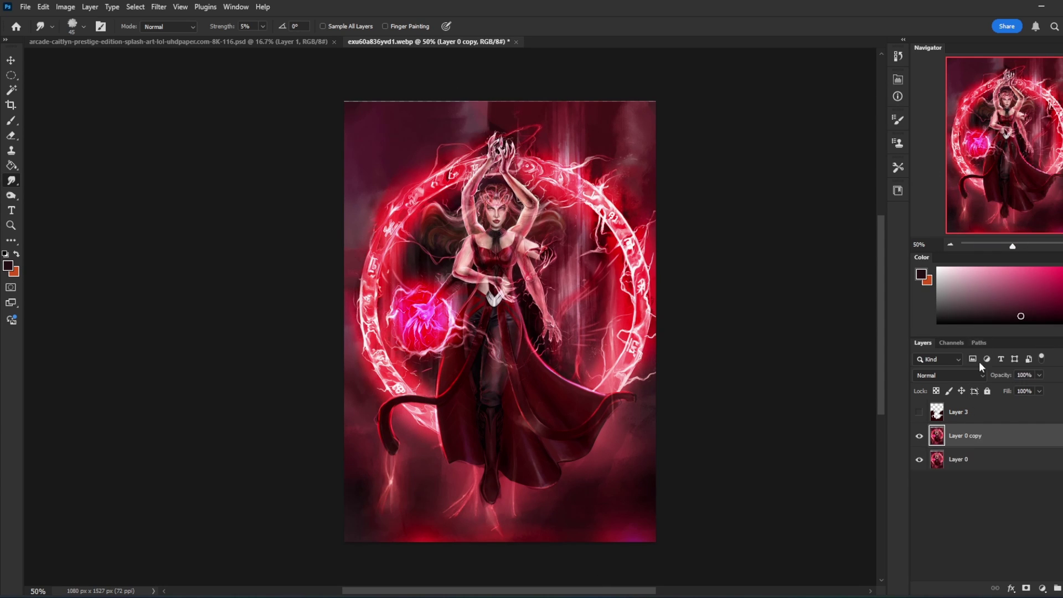
pyautogui.click(977, 459)
pyautogui.press('v')
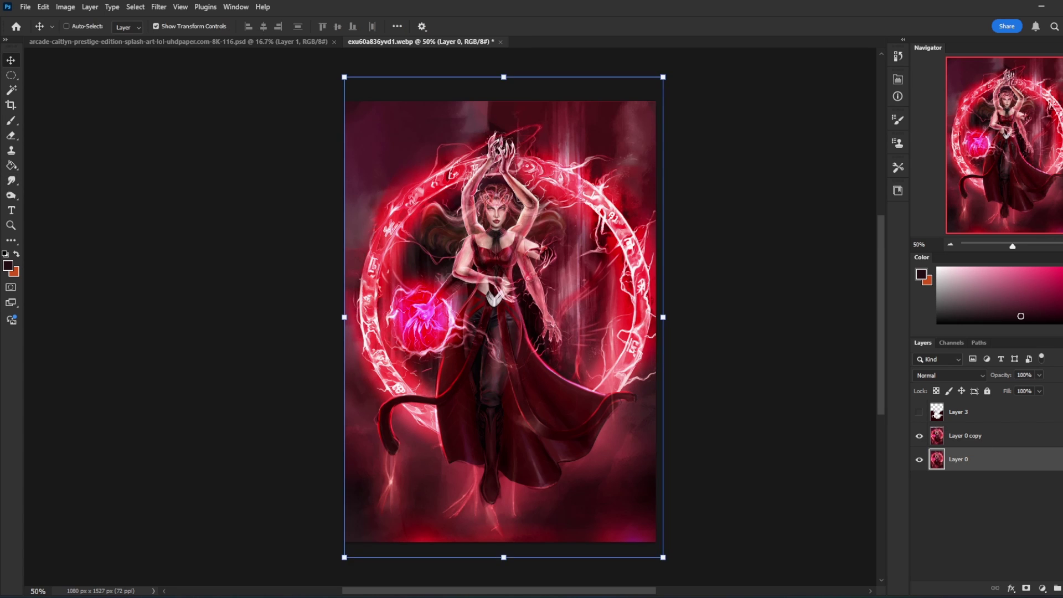
pyautogui.press('b')
pyautogui.click(1006, 442)
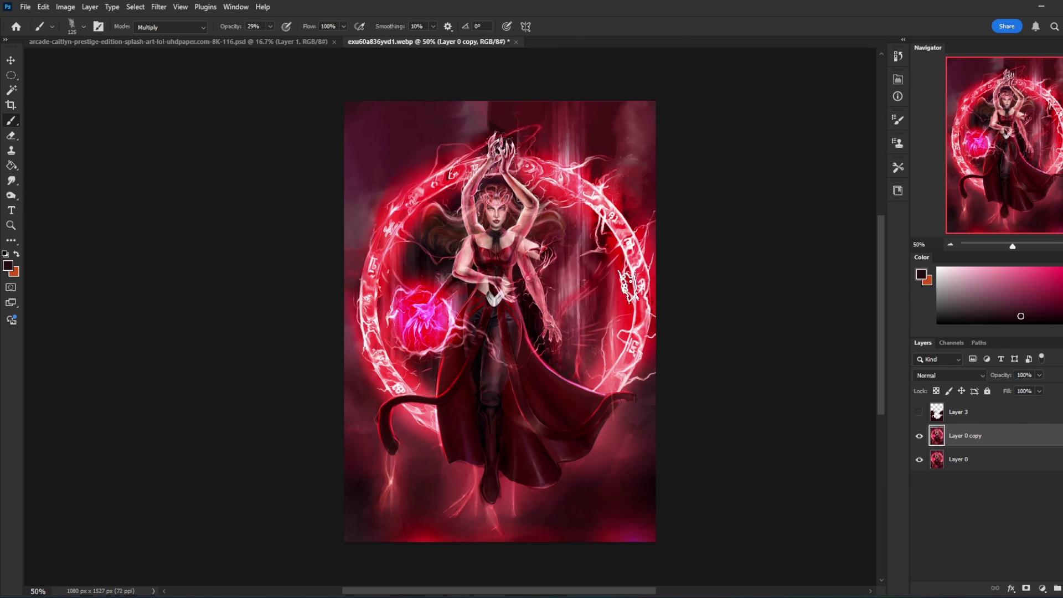
# - Shade the figure on Layer 0 copy with the dark Multiply brush, reducing its size to 35 px for the finer areas
pyautogui.scroll(1, 617, 255)
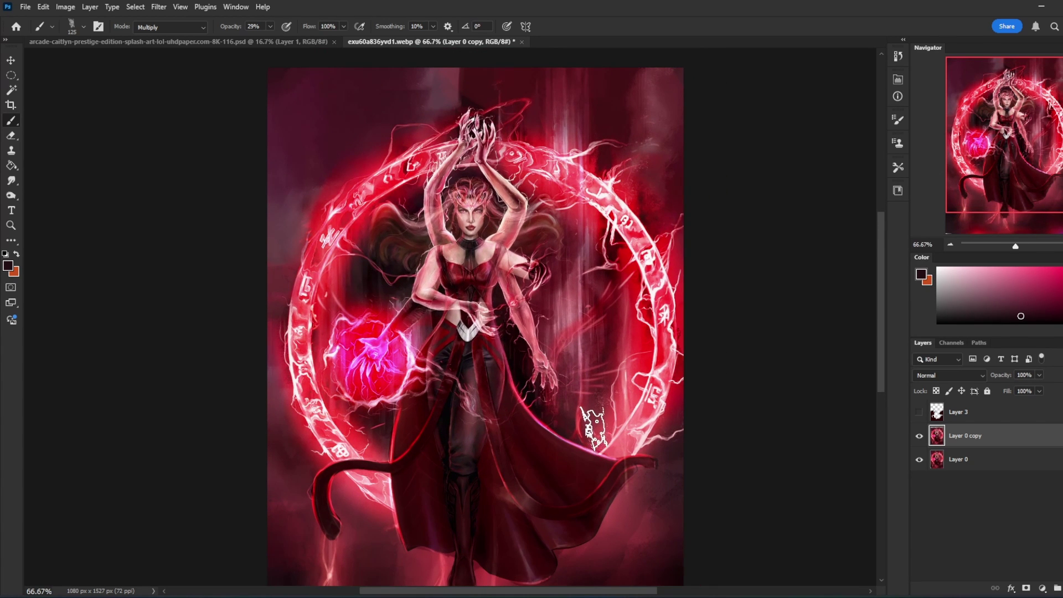
pyautogui.press('[')
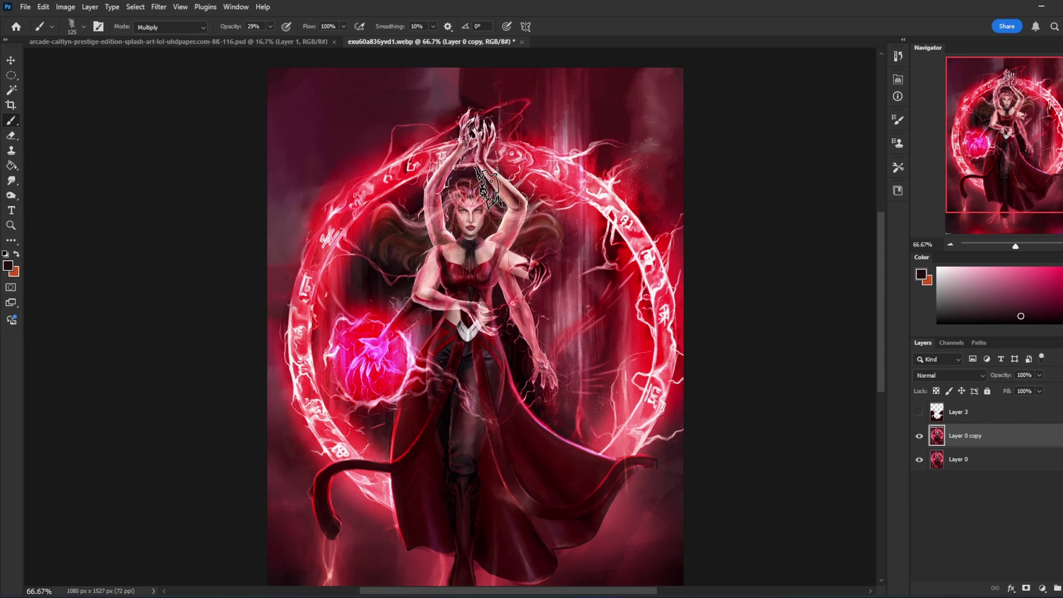
pyautogui.press('[')
pyautogui.press('[')
pyautogui.press('[')
pyautogui.press('[')
pyautogui.press('[')
pyautogui.press('[')
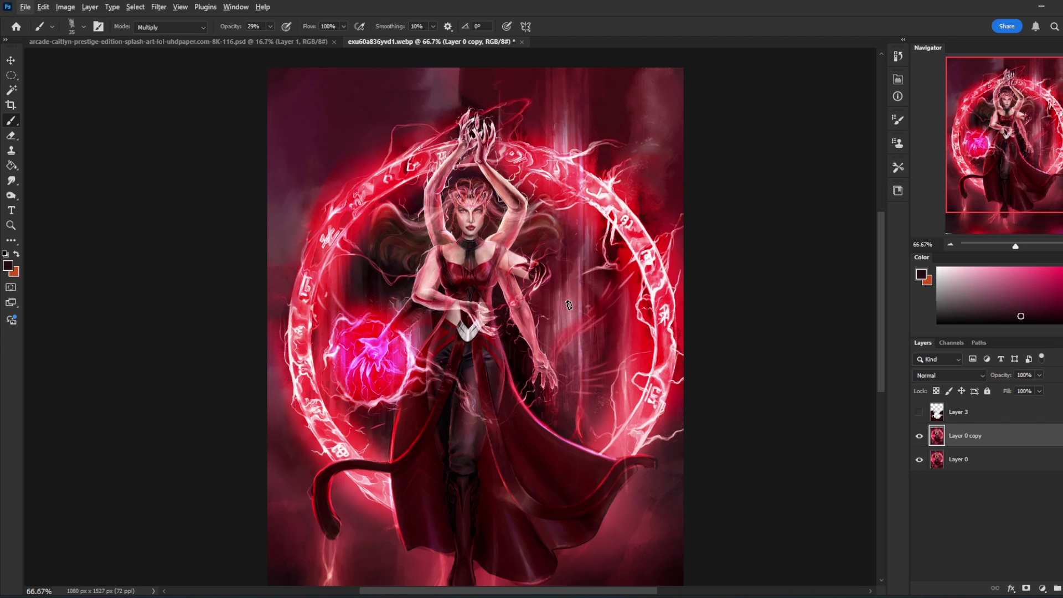
# - Choose the 80 px tip from Istebraks Sketching Brushes, add a new layer above Layer 0 copy and reduce the brush size
pyautogui.rightClick(519, 277)
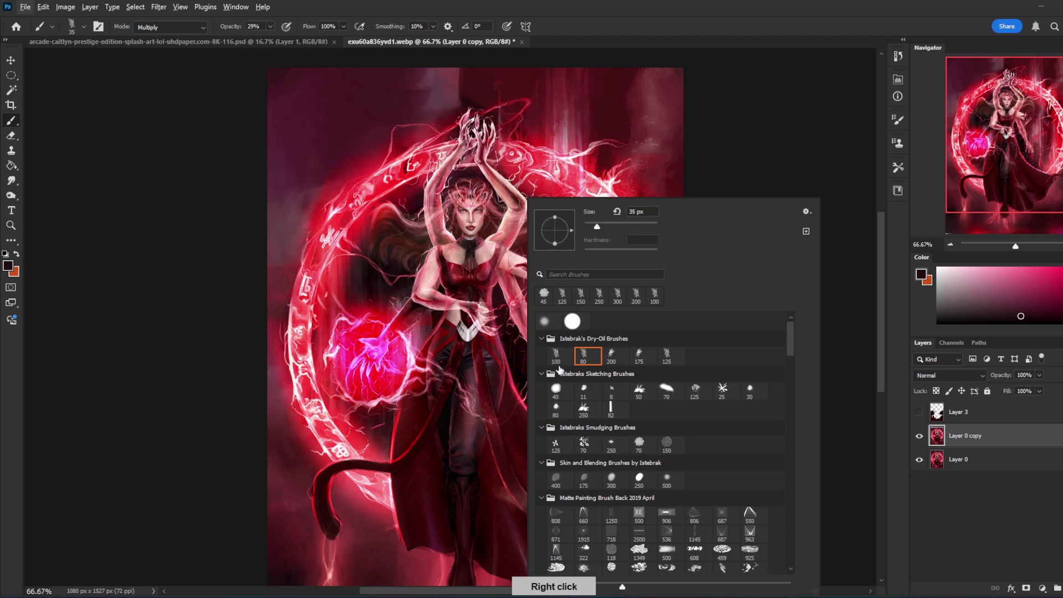
pyautogui.click(569, 413)
pyautogui.click(771, 128)
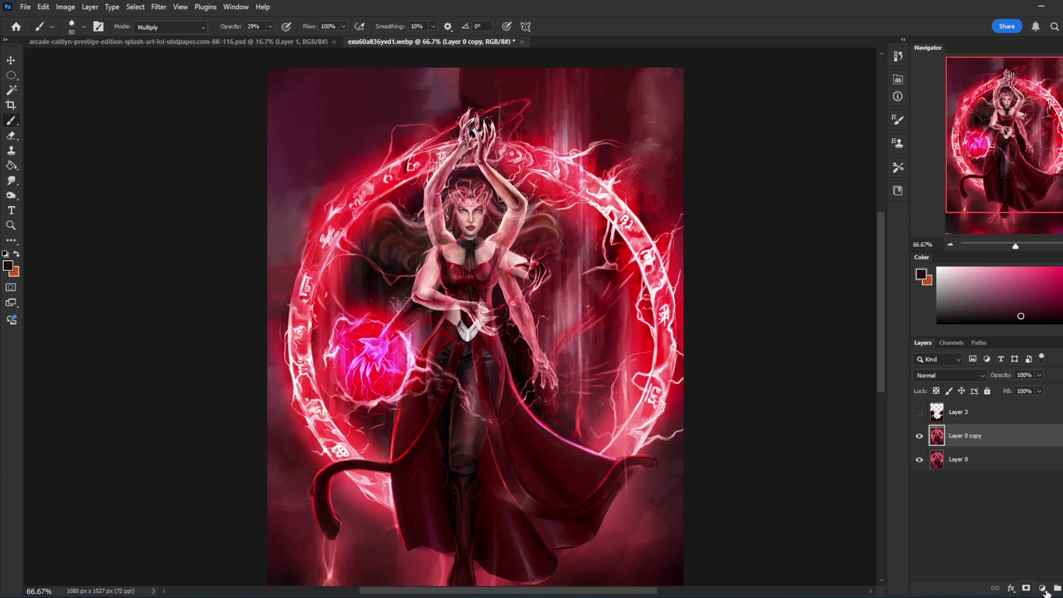
pyautogui.hotkey('ctrl', 'shift', 'alt', 'n')
pyautogui.press('[')
pyautogui.press('[')
pyautogui.press('[')
pyautogui.press('[')
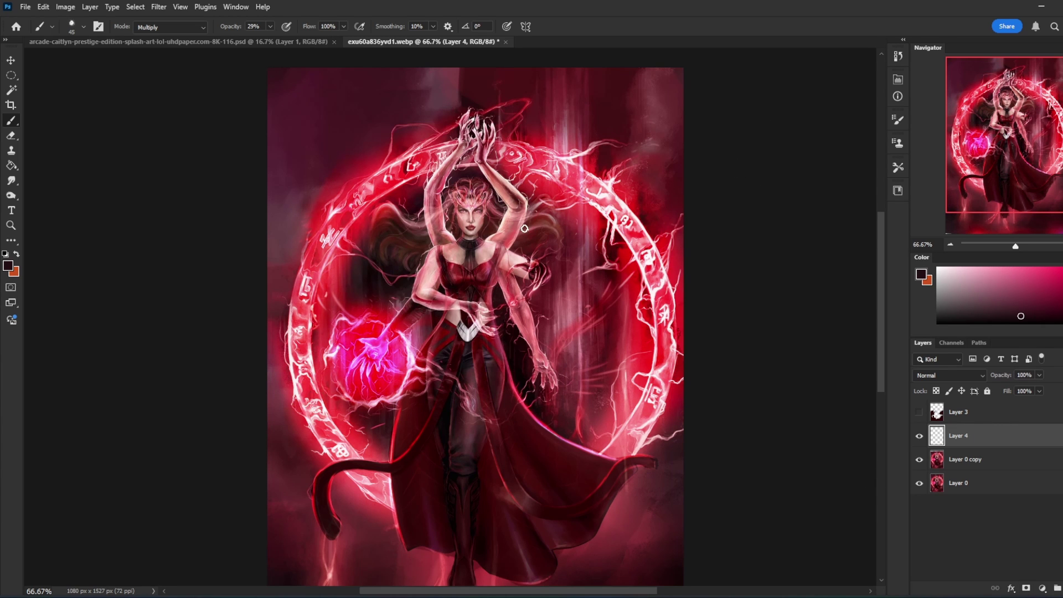
# - Set the Brush mode to Normal and sample a bright crimson from the glowing ring
pyautogui.click(195, 27)
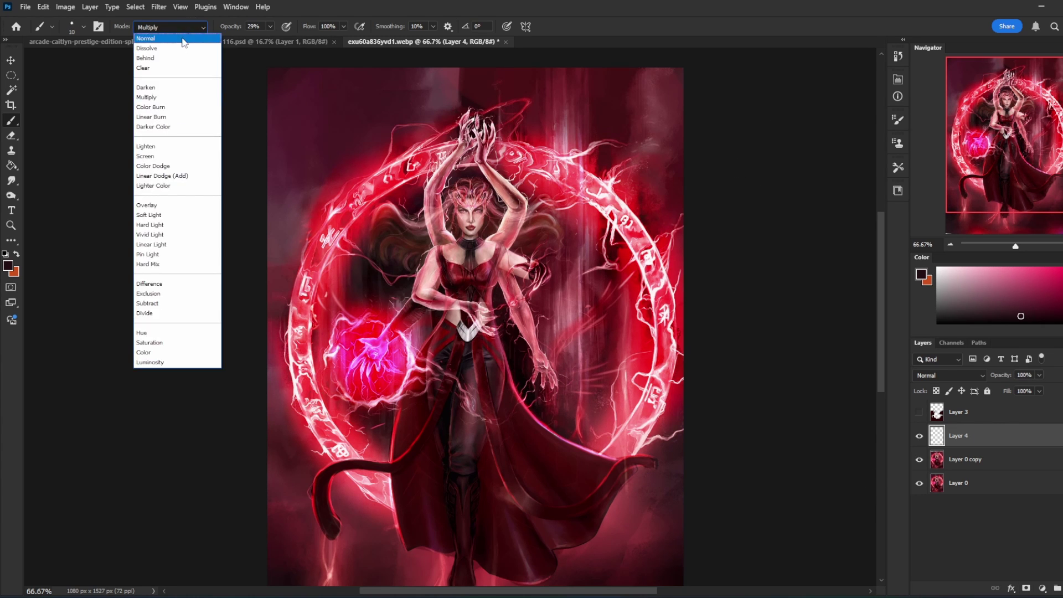
pyautogui.click(148, 38)
pyautogui.keyDown('alt'); pyautogui.click(588, 191); pyautogui.keyUp('alt')
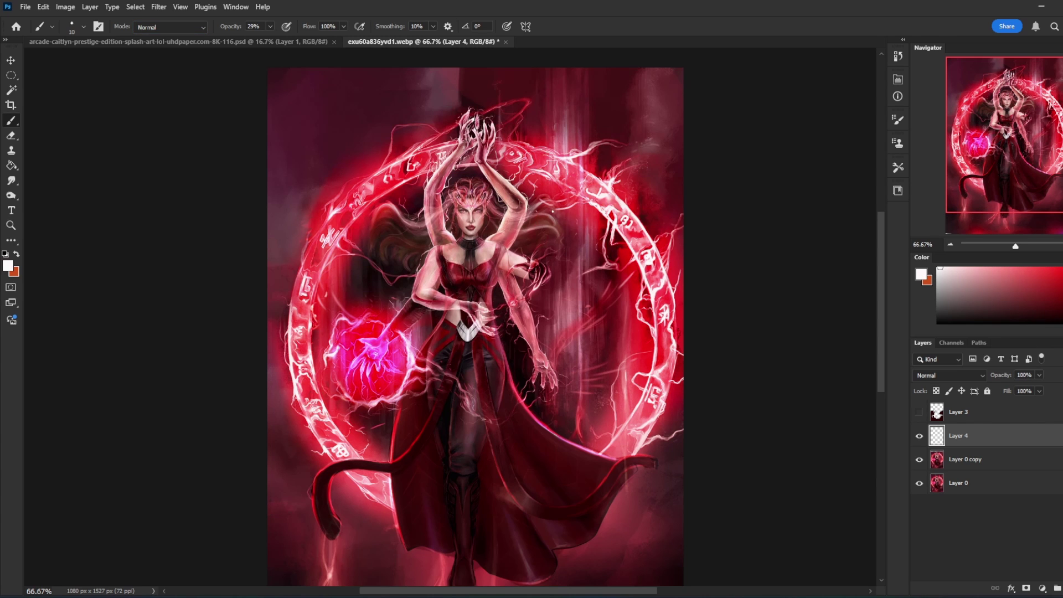
pyautogui.keyDown('alt'); pyautogui.click(597, 212); pyautogui.keyUp('alt')
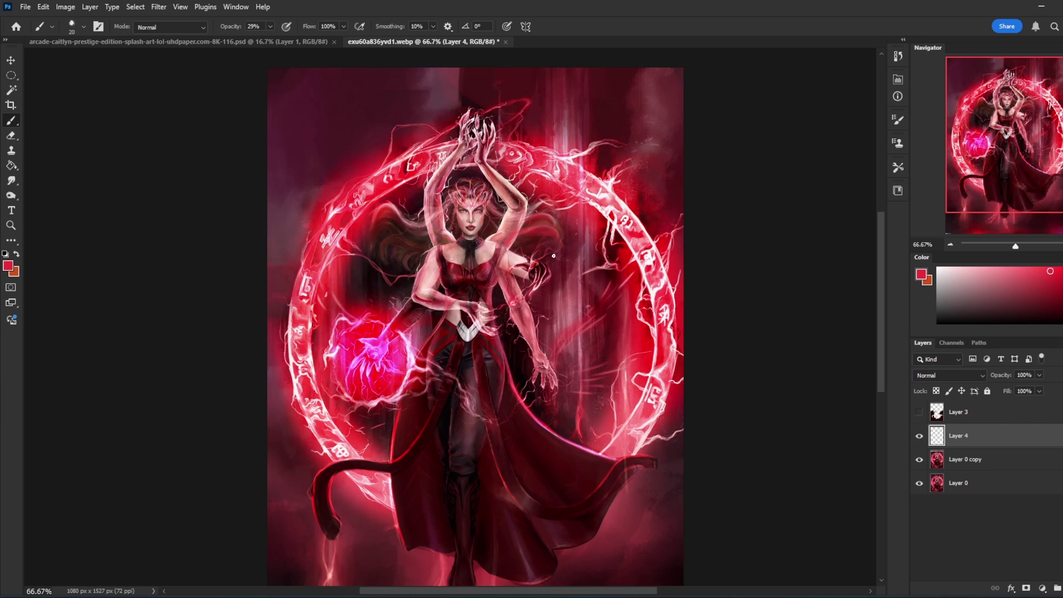
# - Set Layer 4 to Color Dodge and paint glowing red strands through both sides of the hair at 91% brush opacity
pyautogui.moveTo(270, 27); pyautogui.dragTo(299, 40)
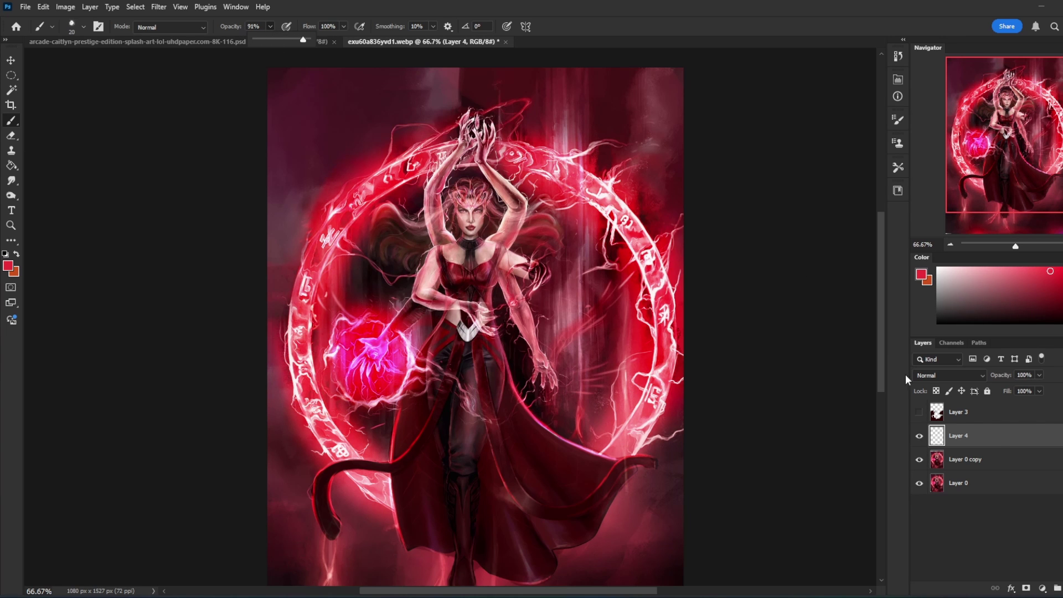
pyautogui.click(941, 376)
pyautogui.click(936, 390)
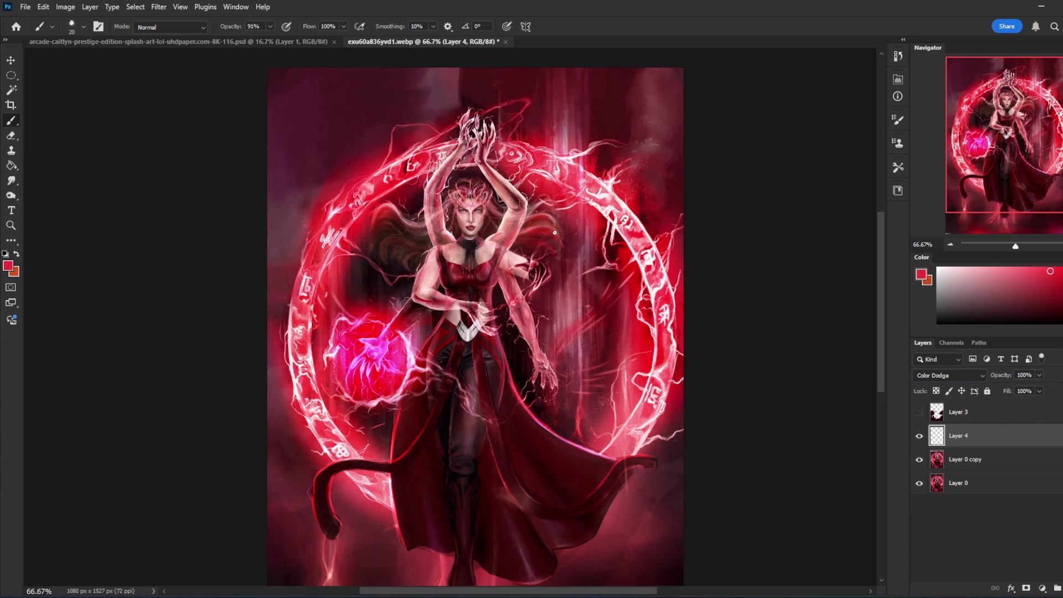
pyautogui.moveTo(555, 232); pyautogui.dragTo(524, 231)
pyautogui.moveTo(383, 258)
pyautogui.mouseDown()
pyautogui.moveTo(433, 233)
pyautogui.moveTo(387, 261)
pyautogui.moveTo(422, 244)
pyautogui.moveTo(374, 253)
pyautogui.moveTo(434, 236)
pyautogui.moveTo(371, 251)
pyautogui.moveTo(418, 225)
pyautogui.moveTo(380, 220)
pyautogui.moveTo(418, 238)
pyautogui.mouseUp()
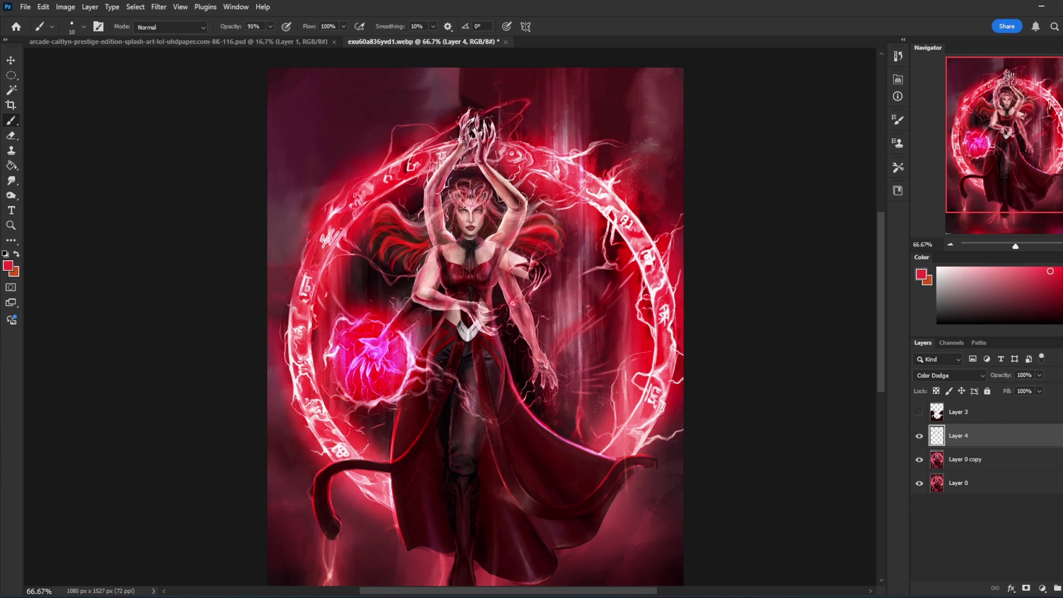
pyautogui.press(']')
pyautogui.press(']')
pyautogui.keyDown('alt'); pyautogui.click(595, 213); pyautogui.keyUp('alt')
pyautogui.click(191, 27)
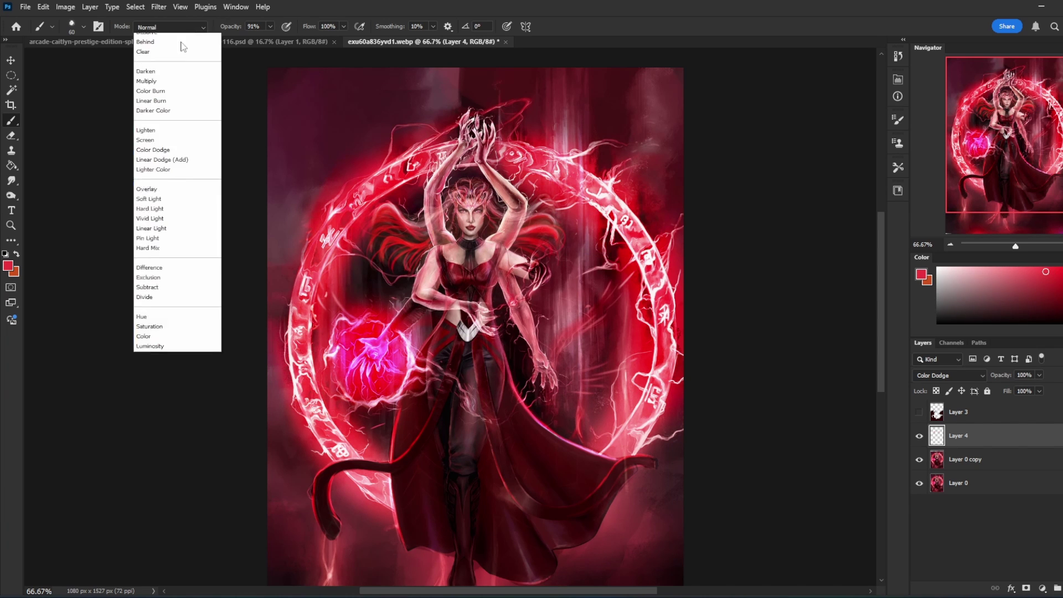
pyautogui.click(529, 202)
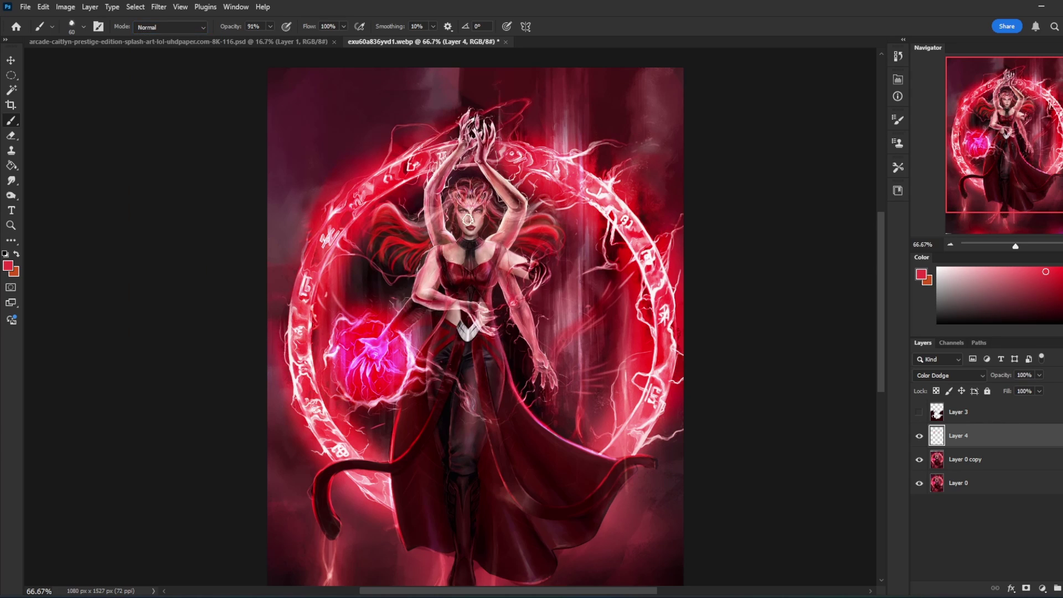
pyautogui.moveTo(403, 154); pyautogui.dragTo(525, 269)
pyautogui.hotkey('ctrl', 'z')
# - Lasso the sorceress's two raised arms and hands, leaving out her head, and trim the selection closer to the arm's outline
pyautogui.hotkey('ctrl', 'space')
pyautogui.moveTo(396, 154)
pyautogui.mouseDown()
pyautogui.moveTo(480, 228)
pyautogui.moveTo(444, 190)
pyautogui.mouseUp()
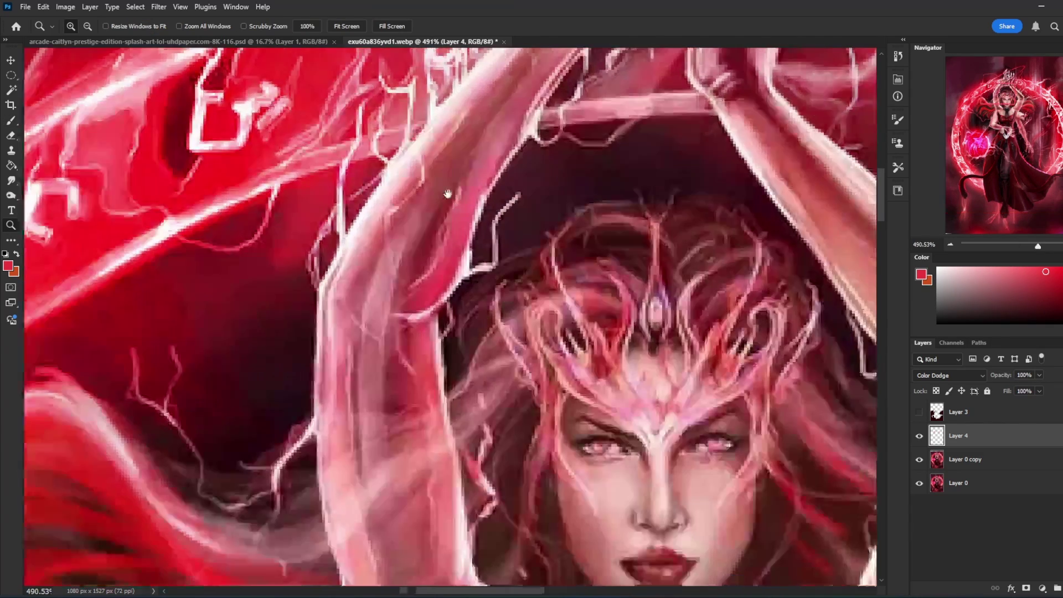
pyautogui.hotkey('ctrl', '0')
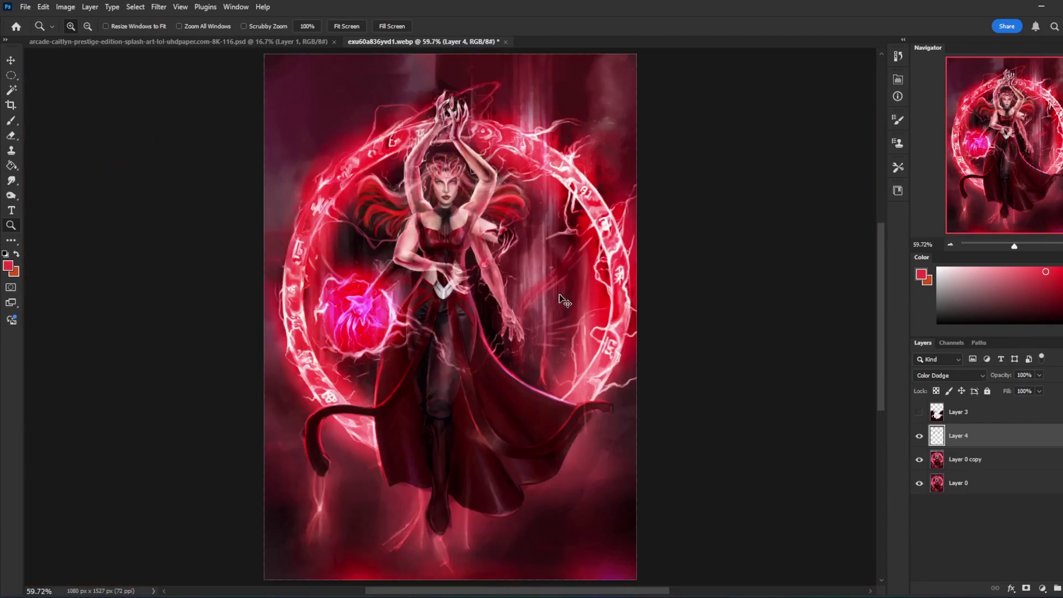
pyautogui.hotkey('ctrl', '-')
pyautogui.hotkey('ctrl', '+')
pyautogui.hotkey('ctrl', '+')
pyautogui.moveTo(536, 83); pyautogui.dragTo(572, 233)
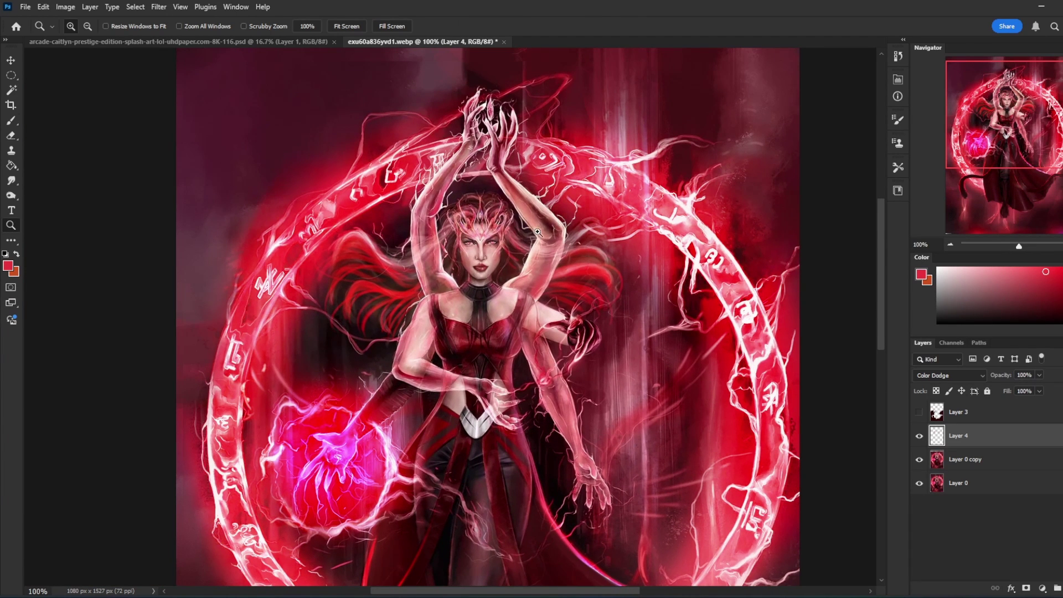
pyautogui.press('b')
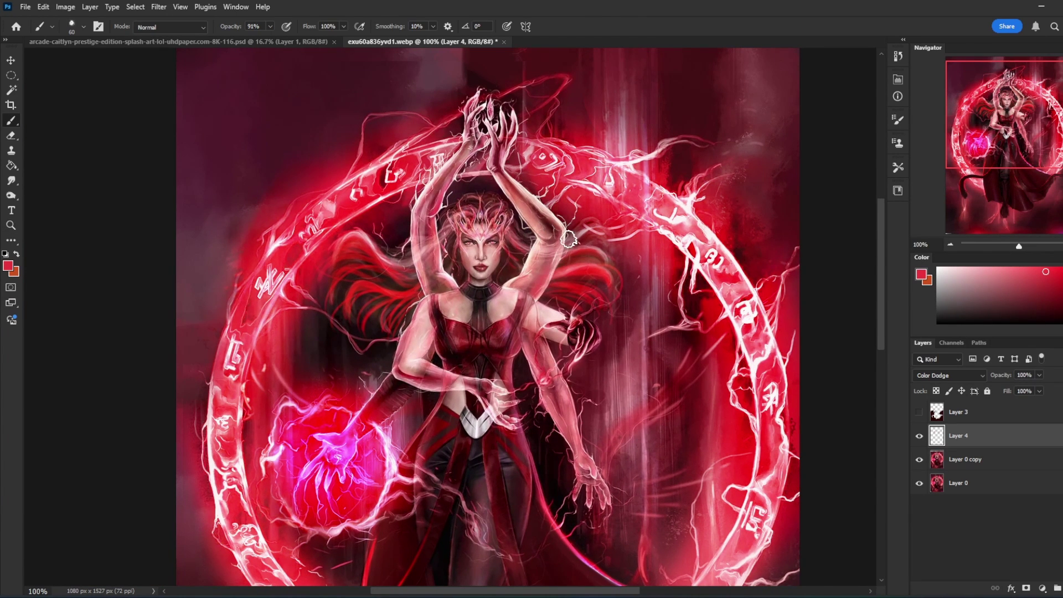
pyautogui.press('o')
pyautogui.press('l')
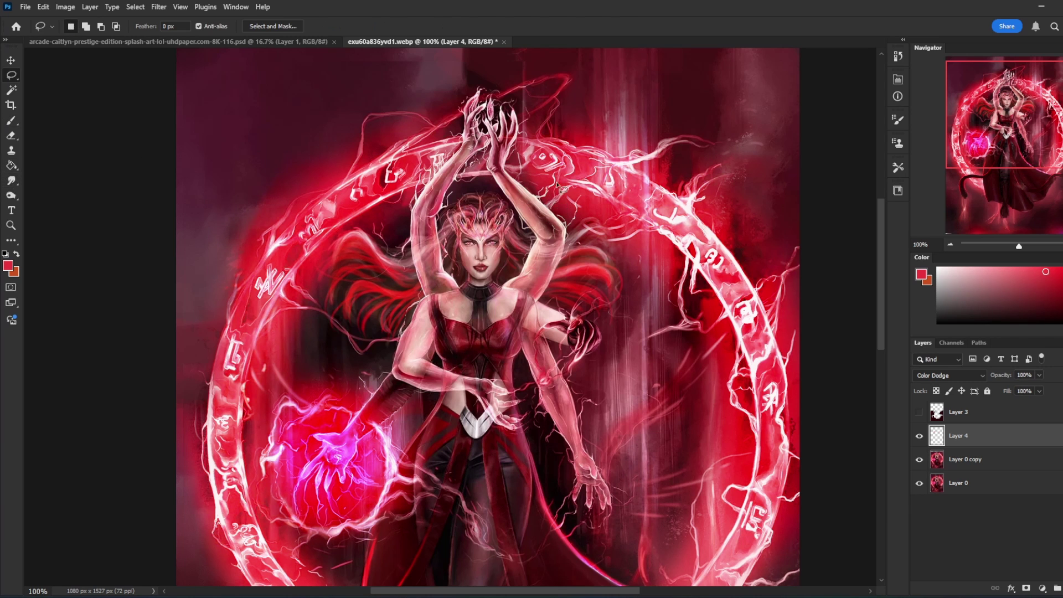
pyautogui.moveTo(557, 184)
pyautogui.mouseDown()
pyautogui.moveTo(543, 301)
pyautogui.moveTo(500, 278)
pyautogui.moveTo(531, 239)
pyautogui.moveTo(486, 157)
pyautogui.moveTo(506, 95)
pyautogui.moveTo(523, 180)
pyautogui.moveTo(557, 208)
pyautogui.moveTo(570, 253)
pyautogui.moveTo(556, 296)
pyautogui.mouseUp()
pyautogui.moveTo(460, 289)
pyautogui.mouseDown()
pyautogui.moveTo(396, 239)
pyautogui.moveTo(459, 108)
pyautogui.moveTo(500, 110)
pyautogui.moveTo(489, 164)
pyautogui.moveTo(450, 219)
pyautogui.moveTo(460, 284)
pyautogui.moveTo(504, 285)
pyautogui.mouseUp()
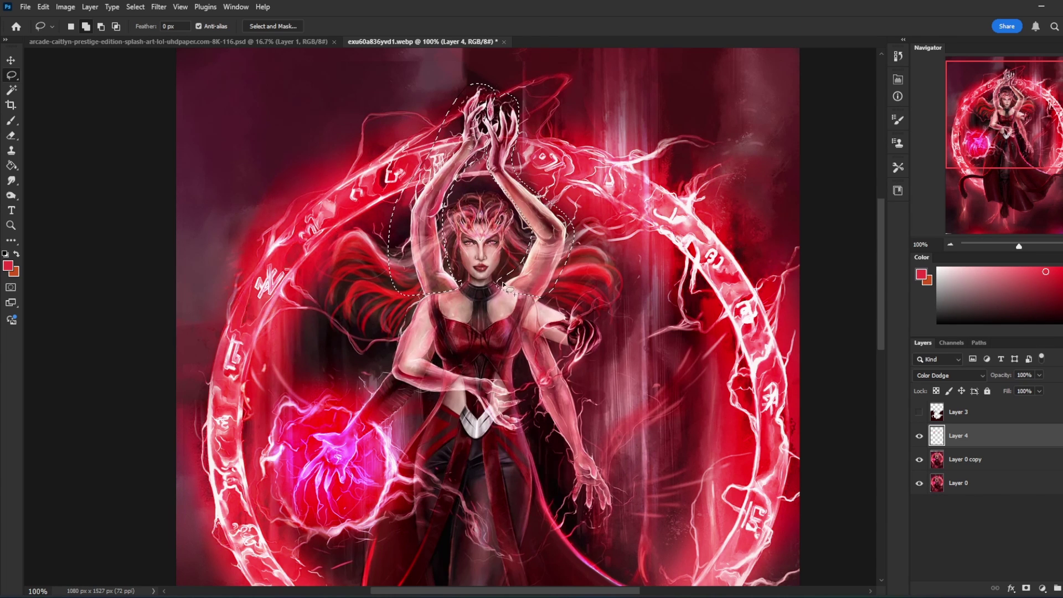
pyautogui.moveTo(425, 294)
pyautogui.mouseDown()
pyautogui.moveTo(413, 265)
pyautogui.moveTo(367, 265)
pyautogui.moveTo(421, 253)
pyautogui.moveTo(405, 251)
pyautogui.moveTo(415, 202)
pyautogui.moveTo(363, 273)
pyautogui.mouseUp()
pyautogui.moveTo(408, 208)
pyautogui.mouseDown()
pyautogui.moveTo(460, 135)
pyautogui.moveTo(401, 139)
pyautogui.mouseUp()
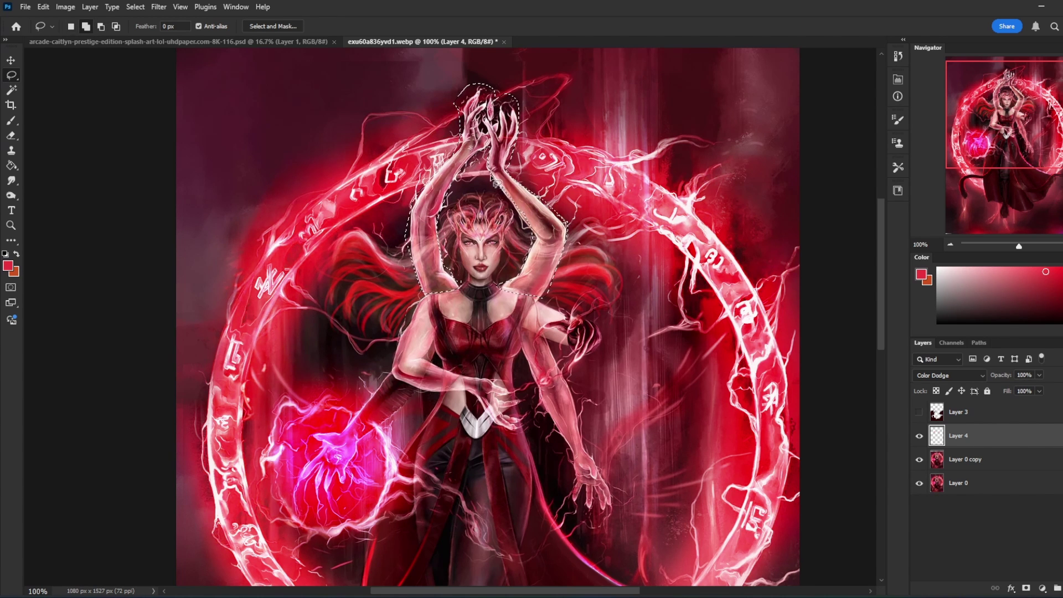
# - Apply a slight Gaussian Blur with a radius under 1 pixel to the selected arms on Layer 0 copy, and deselect
pyautogui.click(983, 463)
pyautogui.click(159, 6)
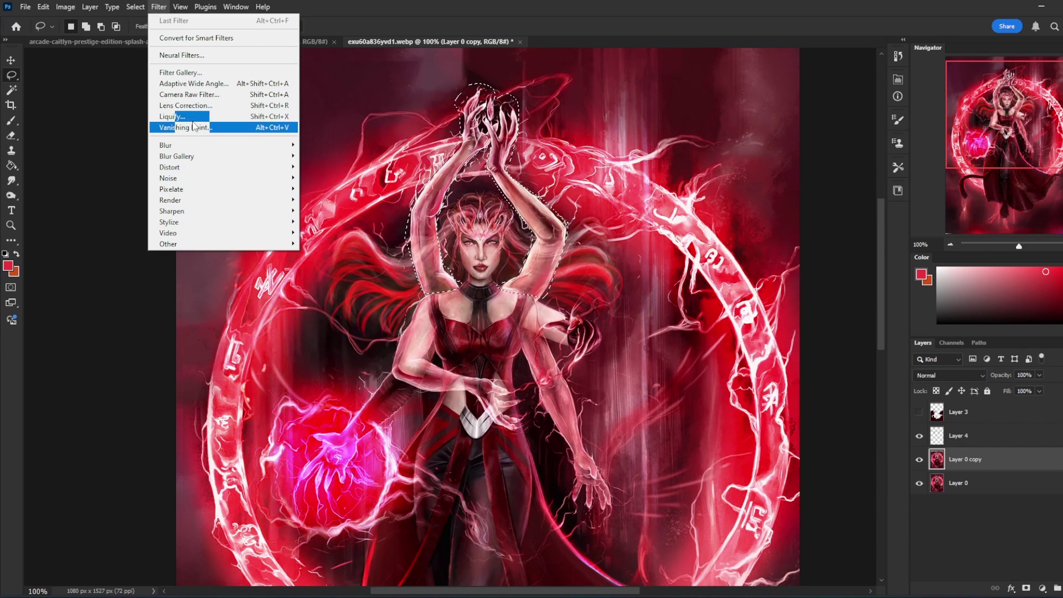
pyautogui.moveTo(183, 145)
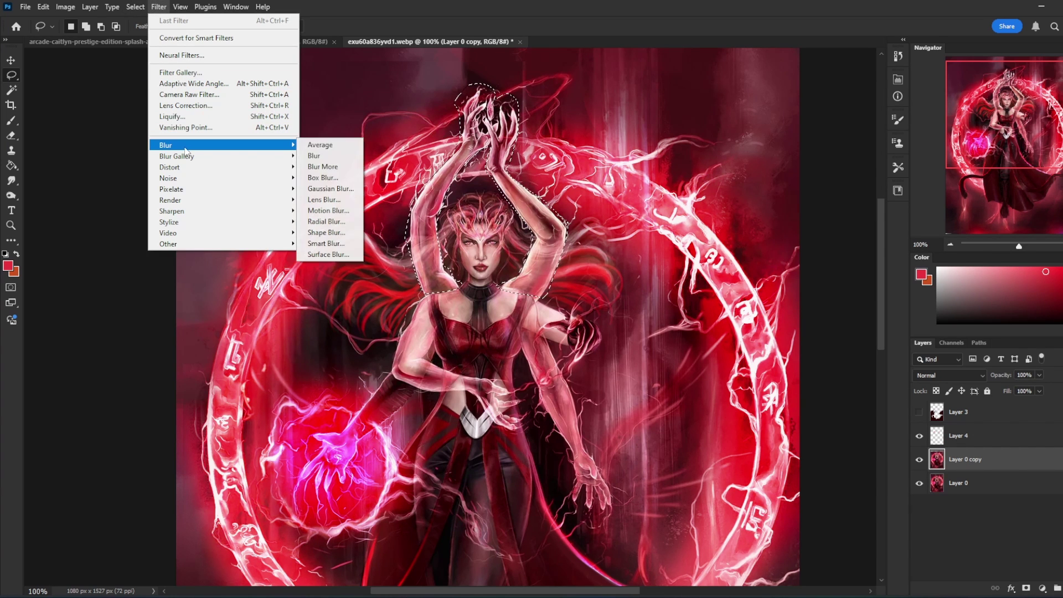
pyautogui.click(329, 189)
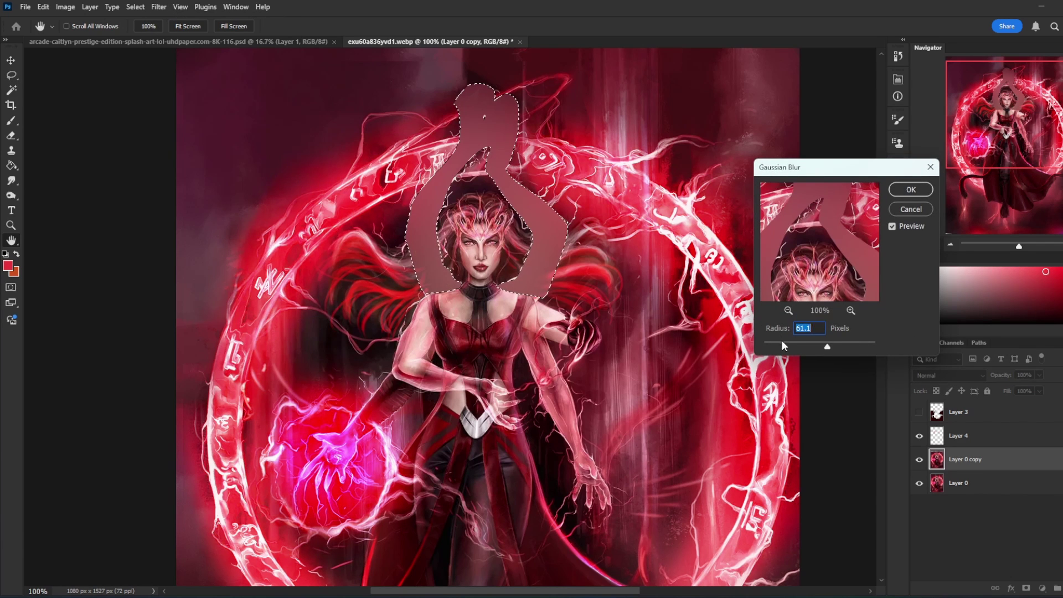
pyautogui.moveTo(785, 347); pyautogui.dragTo(774, 346)
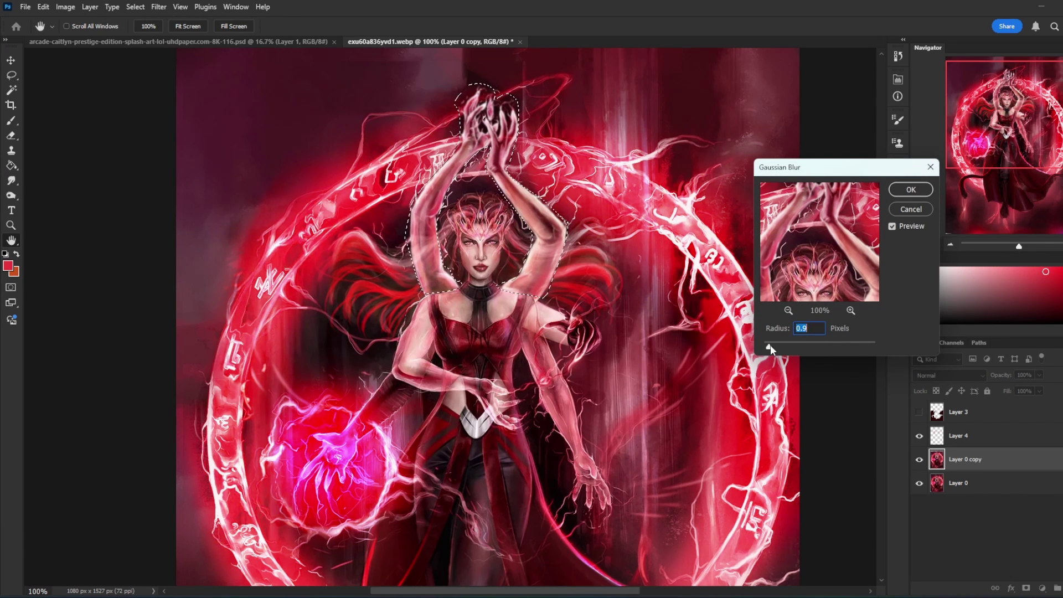
pyautogui.click(770, 346)
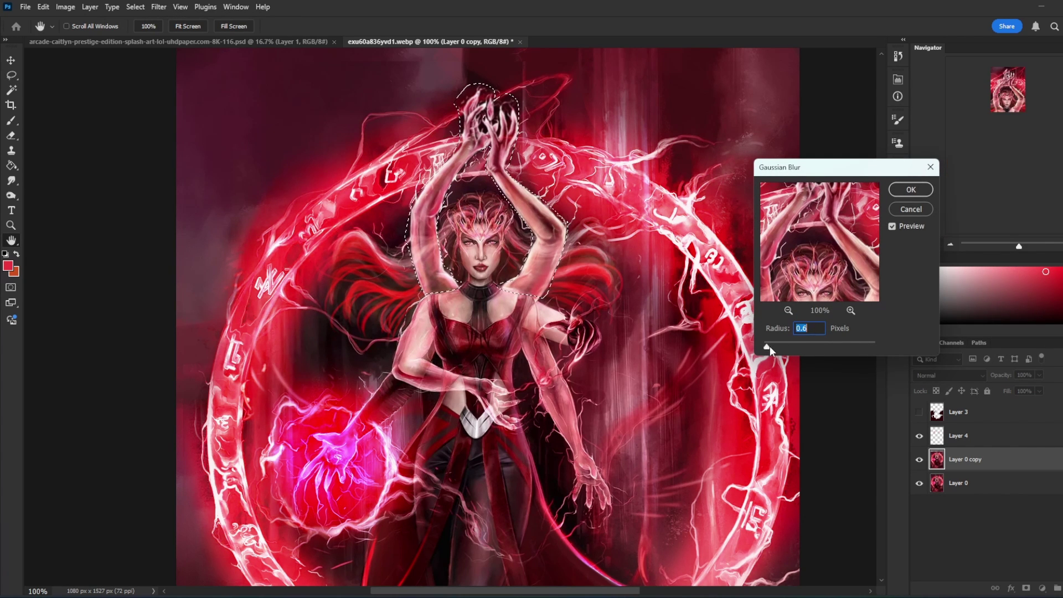
pyautogui.moveTo(770, 347); pyautogui.dragTo(767, 346)
pyautogui.click(910, 191)
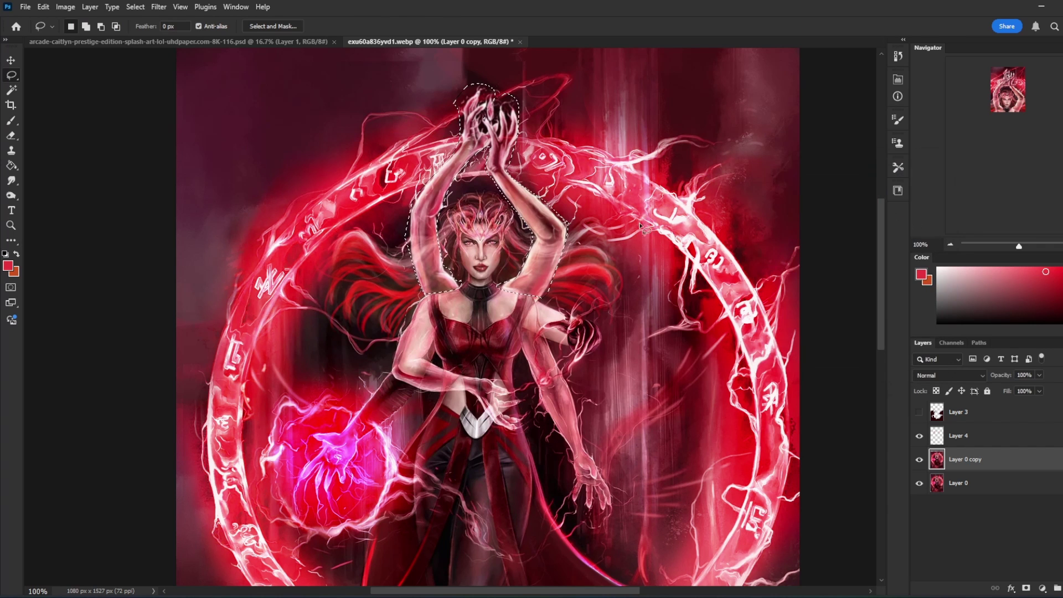
pyautogui.press('b')
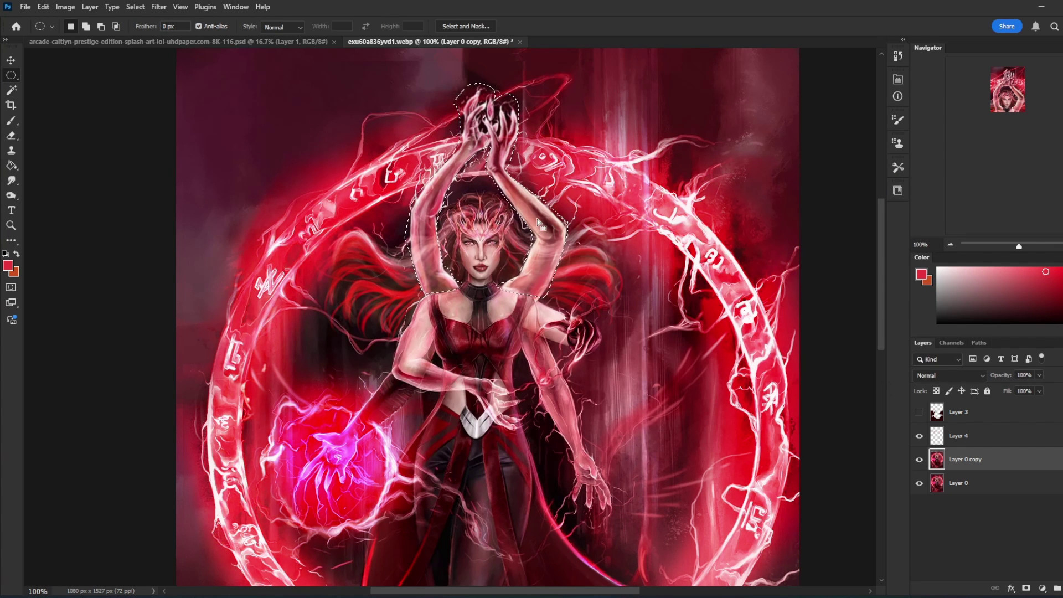
pyautogui.rightClick(537, 220)
pyautogui.click(557, 225)
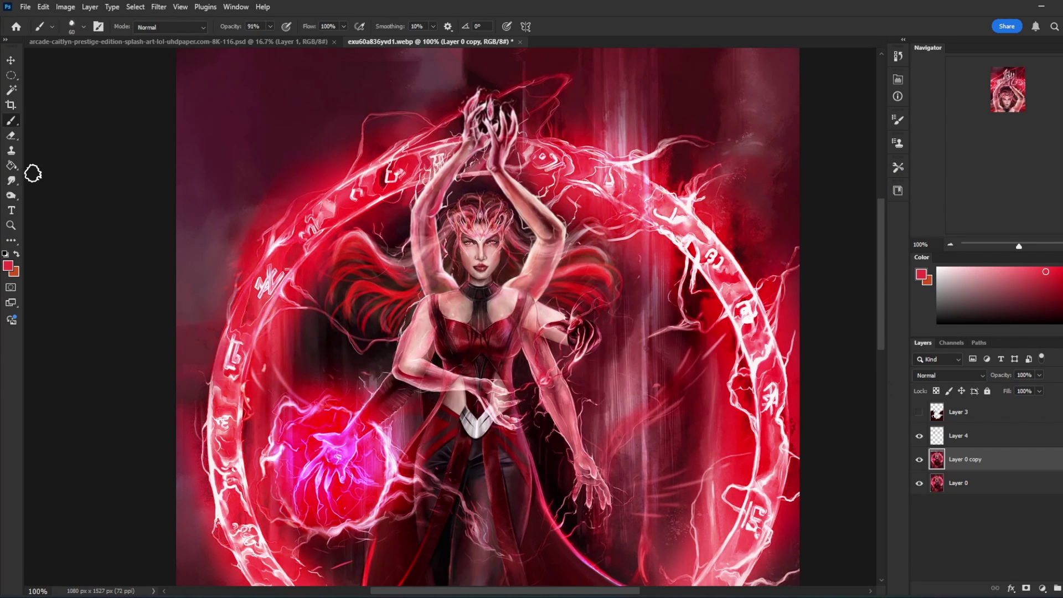
# - Compare the artwork with Layer 0 copy hidden and shown, and merge that layer down into Layer 0
pyautogui.click(11, 181)
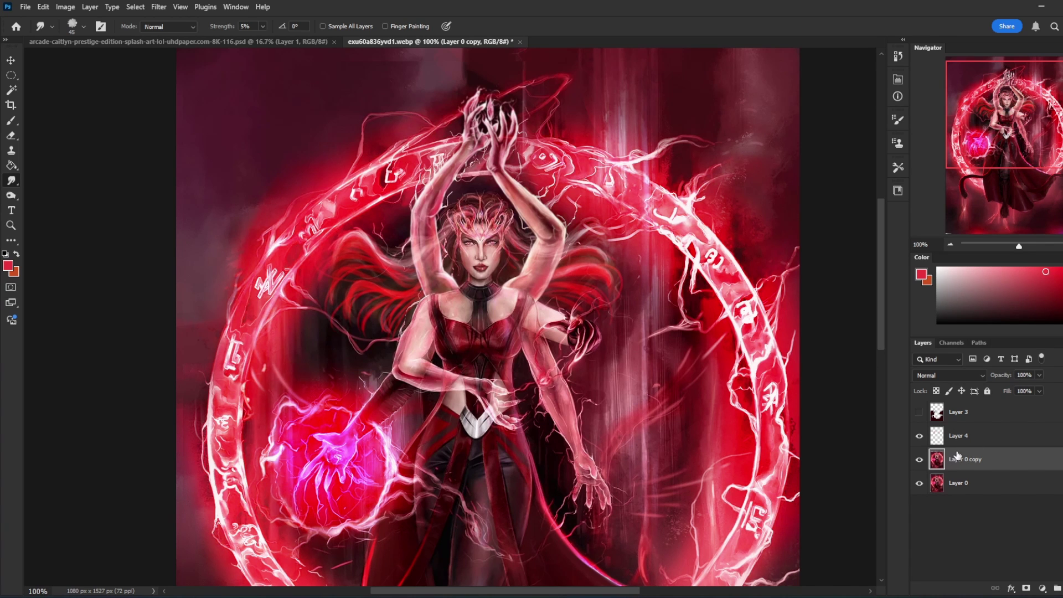
pyautogui.hotkey('ctrl', '0')
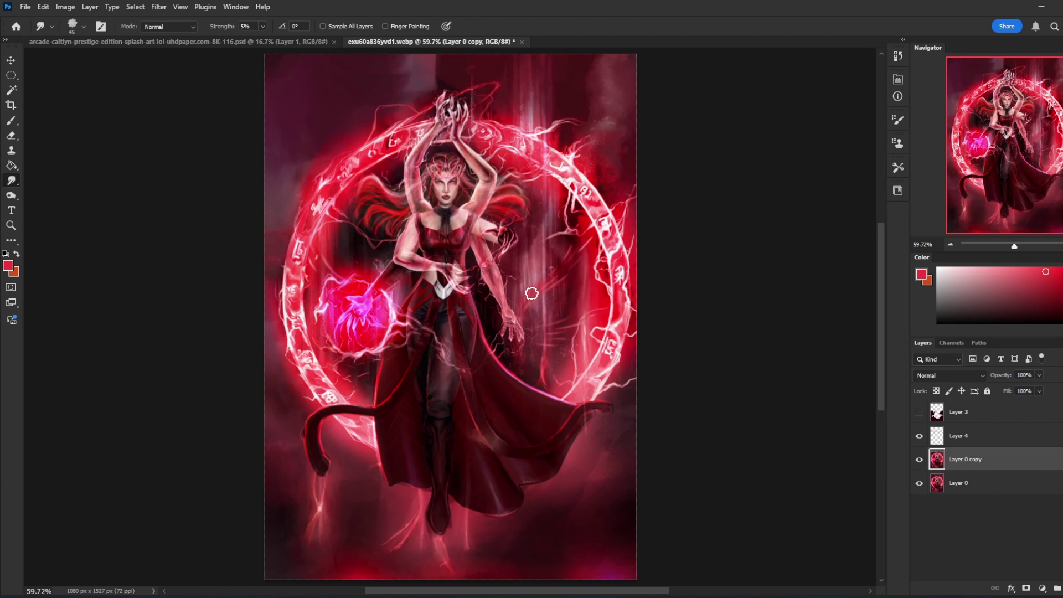
pyautogui.click(920, 460)
pyautogui.click(920, 461)
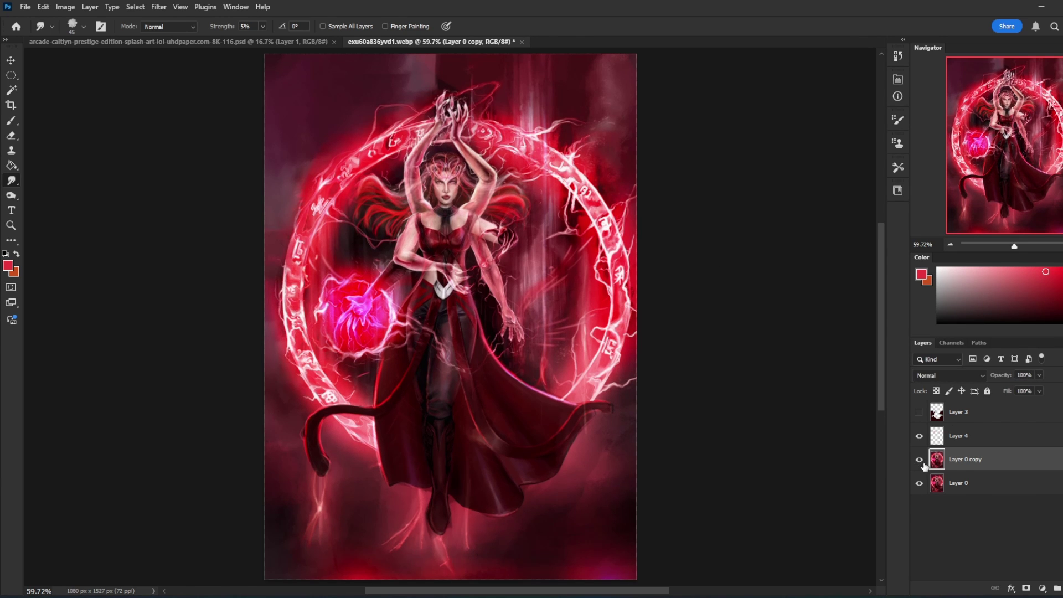
pyautogui.rightClick(987, 464)
pyautogui.click(1040, 228)
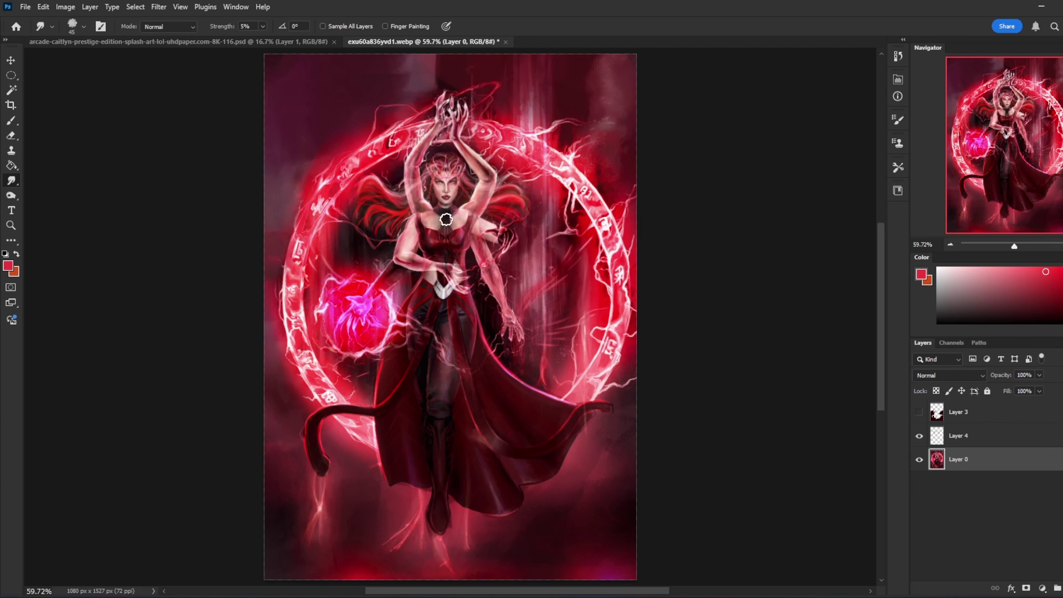
# - Sample bright pink from the glowing orb and paint a thin rim highlight down the cloak edge below it on Layer 0
pyautogui.press('b')
pyautogui.rightClick(447, 302)
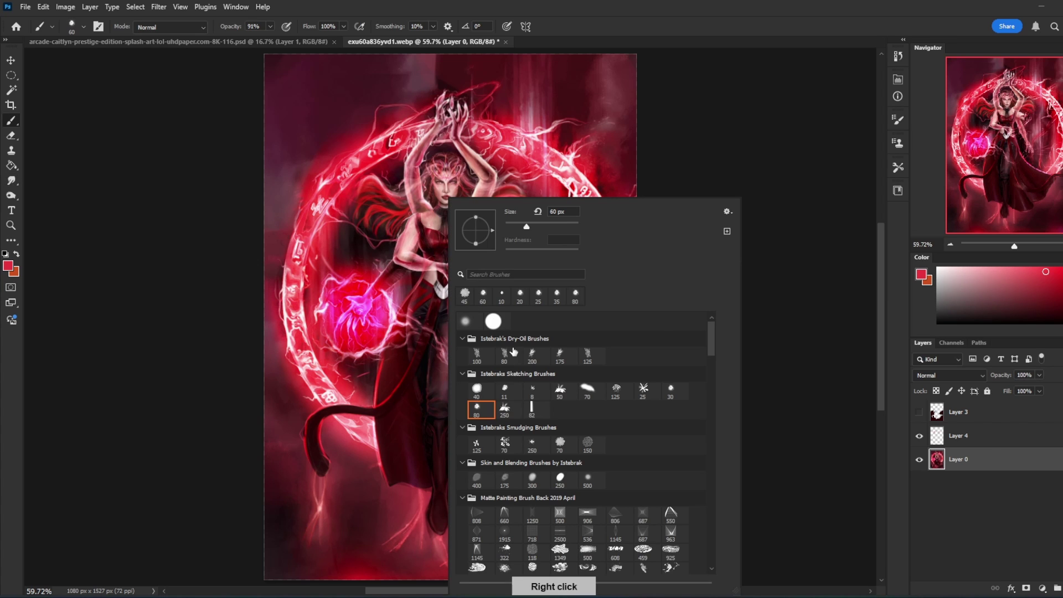
pyautogui.click(504, 394)
pyautogui.click(742, 132)
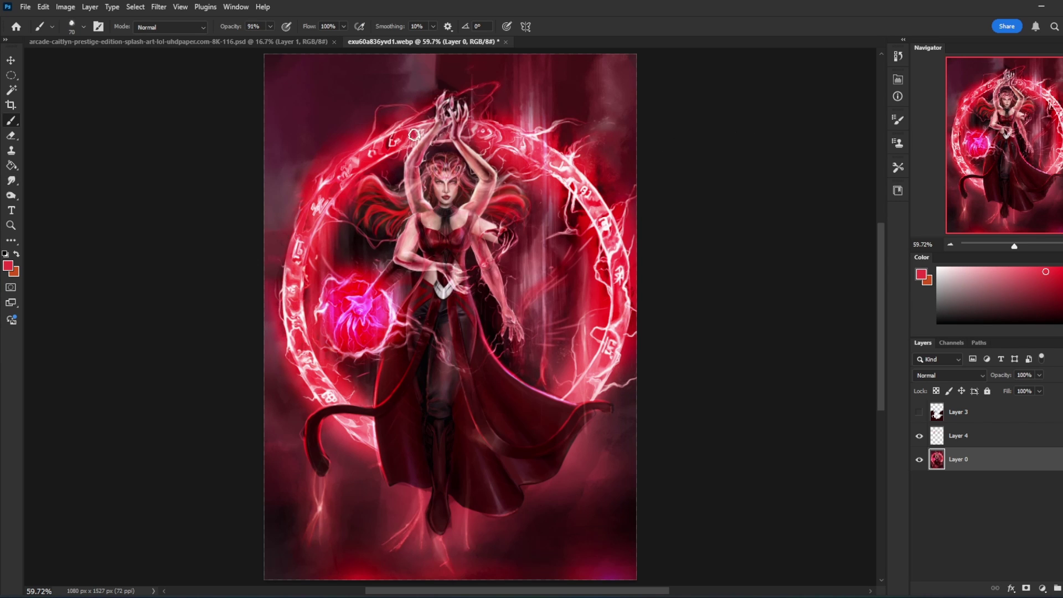
pyautogui.keyDown('alt'); pyautogui.click(368, 307); pyautogui.keyUp('alt')
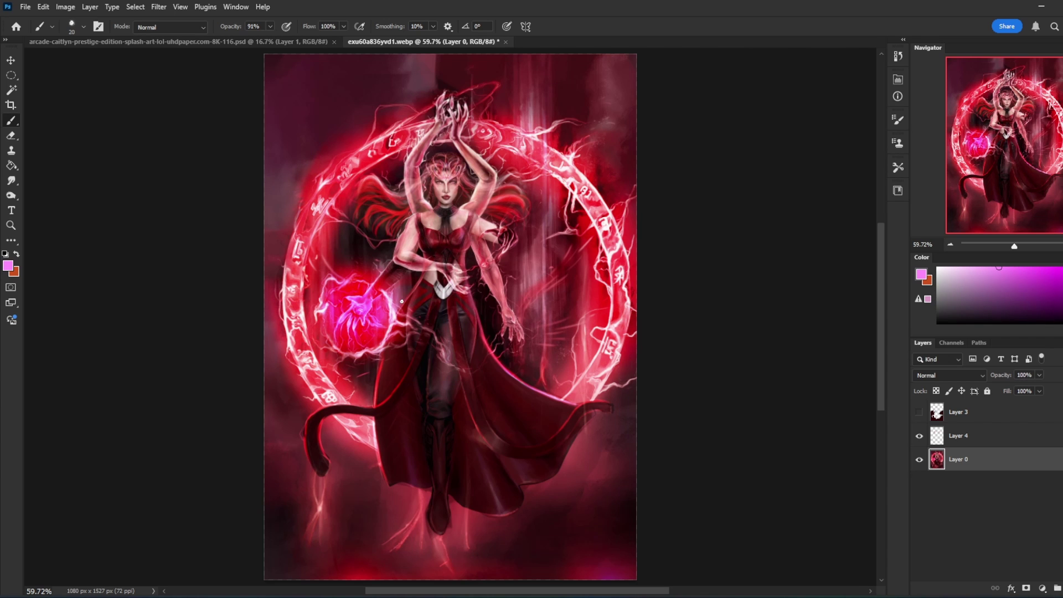
pyautogui.rightClick(413, 288)
pyautogui.press('Escape')
pyautogui.moveTo(387, 346); pyautogui.dragTo(376, 401)
pyautogui.hotkey('ctrl', 'z')
pyautogui.moveTo(381, 353); pyautogui.dragTo(375, 400)
pyautogui.keyDown('alt'); pyautogui.click(598, 227); pyautogui.keyUp('alt')
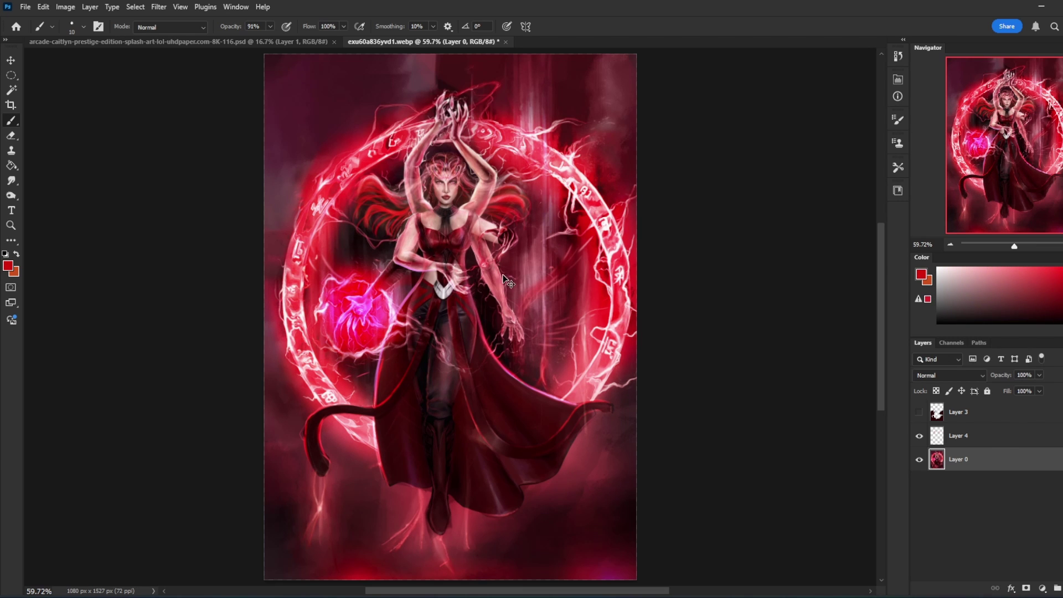
pyautogui.click(202, 27)
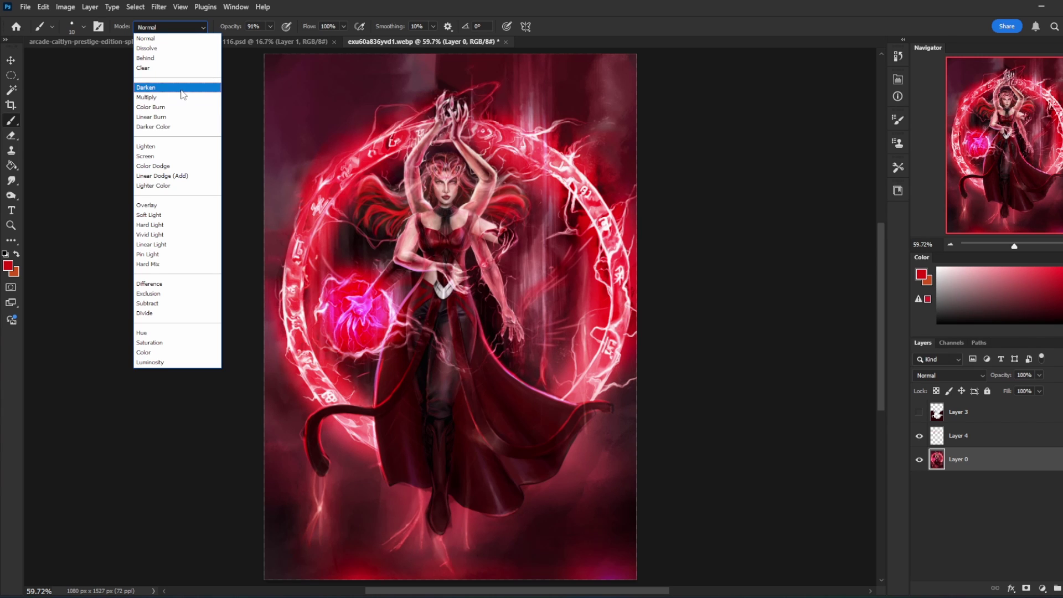
pyautogui.click(237, 97)
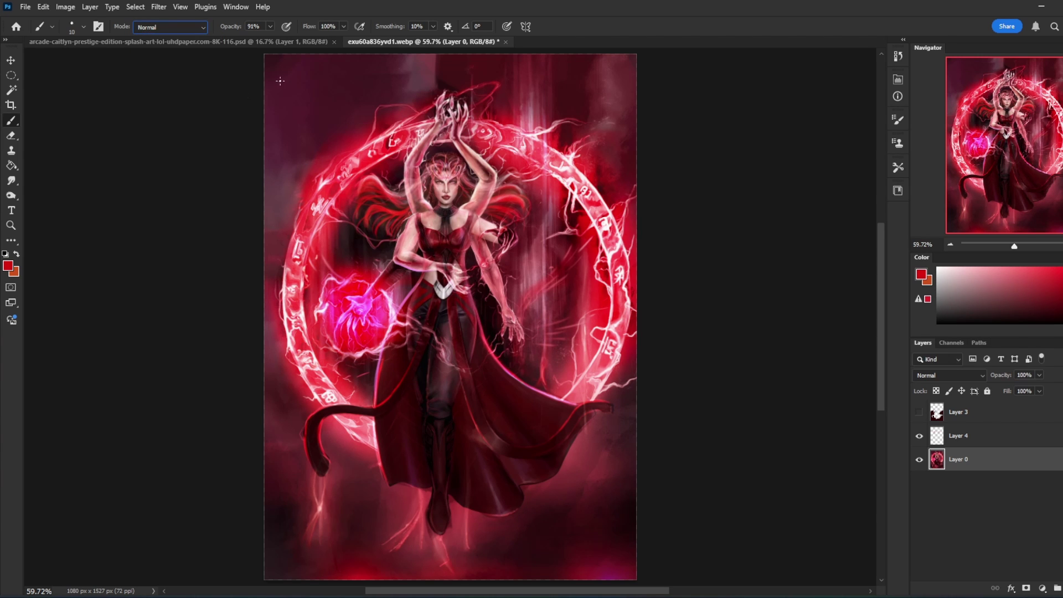
pyautogui.click(587, 226)
pyautogui.click(169, 27)
pyautogui.click(171, 166)
pyautogui.click(502, 312)
# - Shade the lowered arm with a dark maroon sampled from the figure, using an 80 px brush in Multiply mode
pyautogui.press(']')
pyautogui.press(']')
pyautogui.press(']')
pyautogui.press(']')
pyautogui.keyDown('alt'); pyautogui.click(489, 254); pyautogui.keyUp('alt')
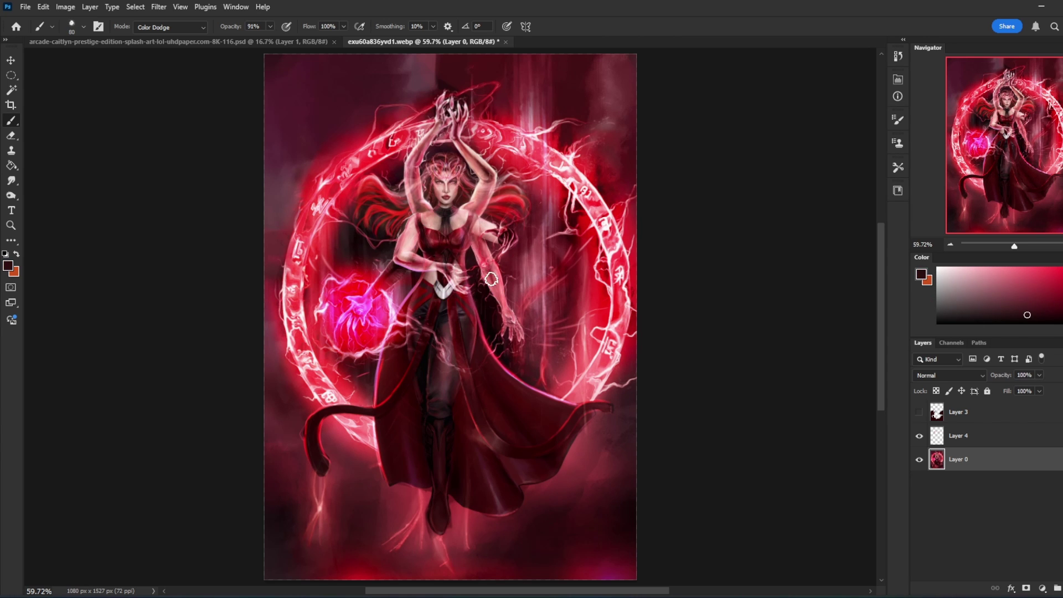
pyautogui.click(169, 27)
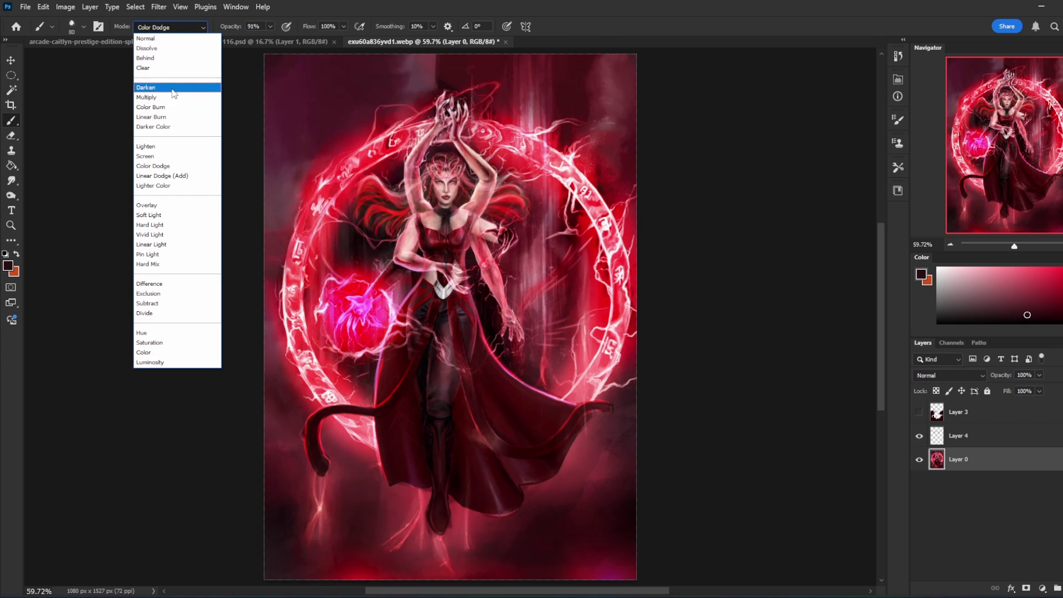
pyautogui.click(171, 98)
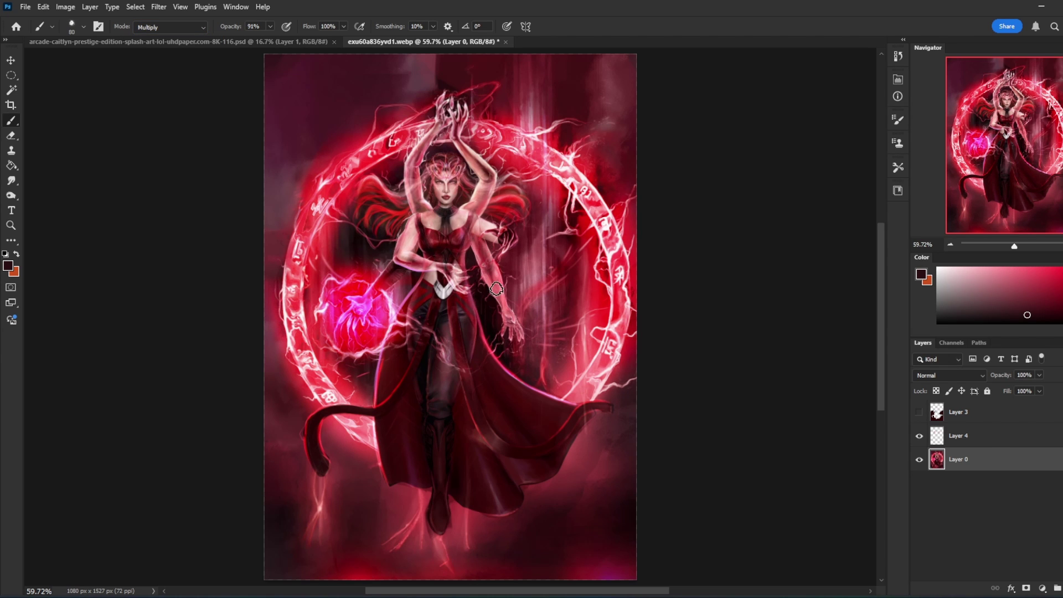
pyautogui.moveTo(475, 238); pyautogui.dragTo(505, 310)
pyautogui.moveTo(488, 258); pyautogui.dragTo(509, 322)
pyautogui.moveTo(491, 269)
pyautogui.mouseDown()
pyautogui.moveTo(513, 329)
pyautogui.moveTo(509, 314)
pyautogui.mouseUp()
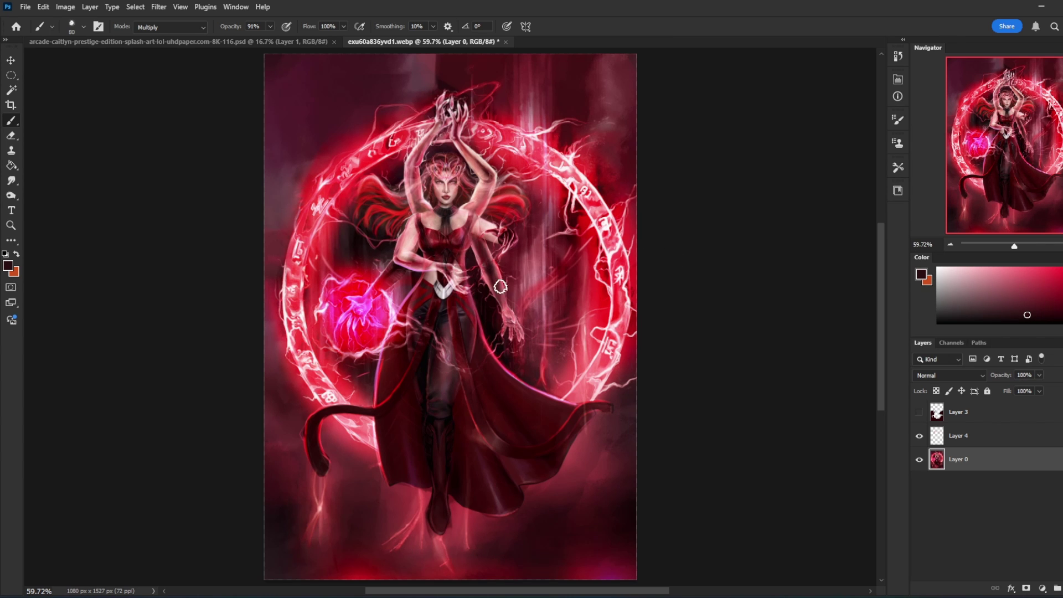
# - Darken both raised arms up to the hands with the Multiply brush, reducing its size to 30 px for the finer areas
pyautogui.moveTo(417, 208); pyautogui.dragTo(414, 162)
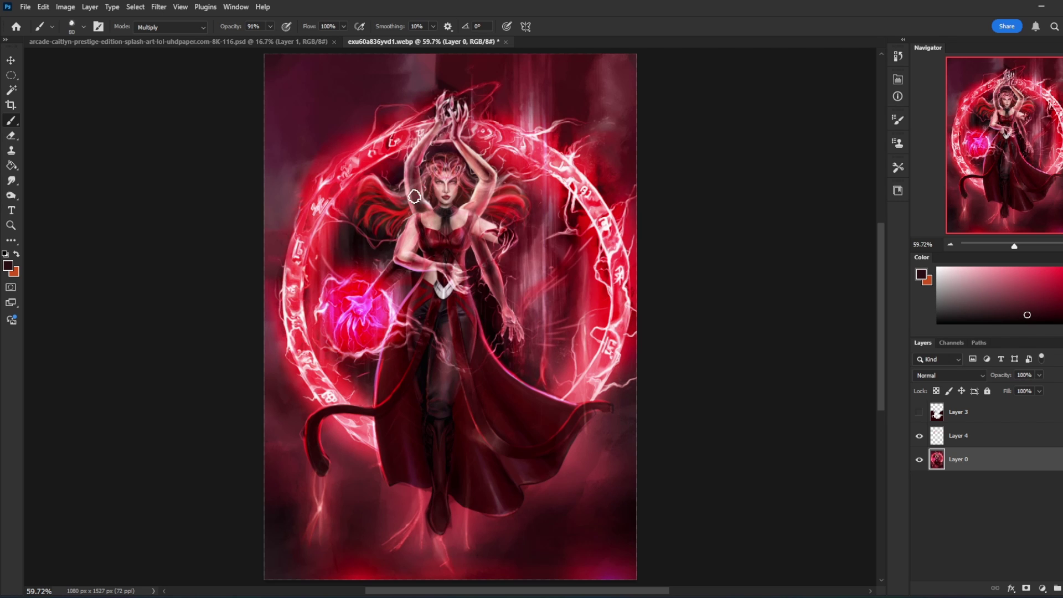
pyautogui.moveTo(480, 206)
pyautogui.mouseDown()
pyautogui.moveTo(489, 168)
pyautogui.moveTo(466, 225)
pyautogui.moveTo(492, 180)
pyautogui.moveTo(484, 193)
pyautogui.moveTo(472, 158)
pyautogui.mouseUp()
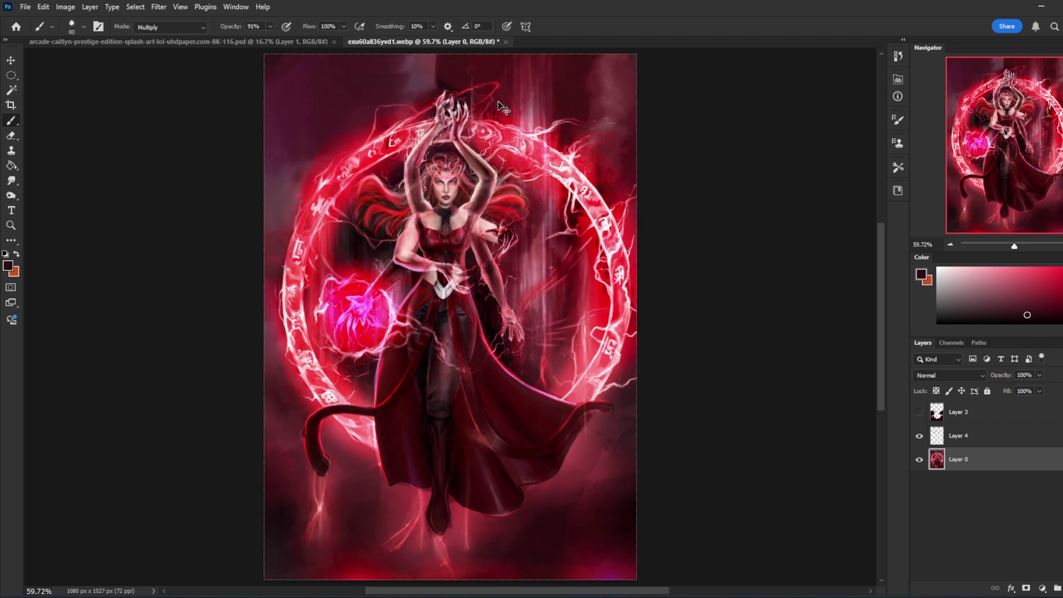
pyautogui.hotkey('ctrl', 'z')
pyautogui.press('[')
pyautogui.press('[')
pyautogui.press('[')
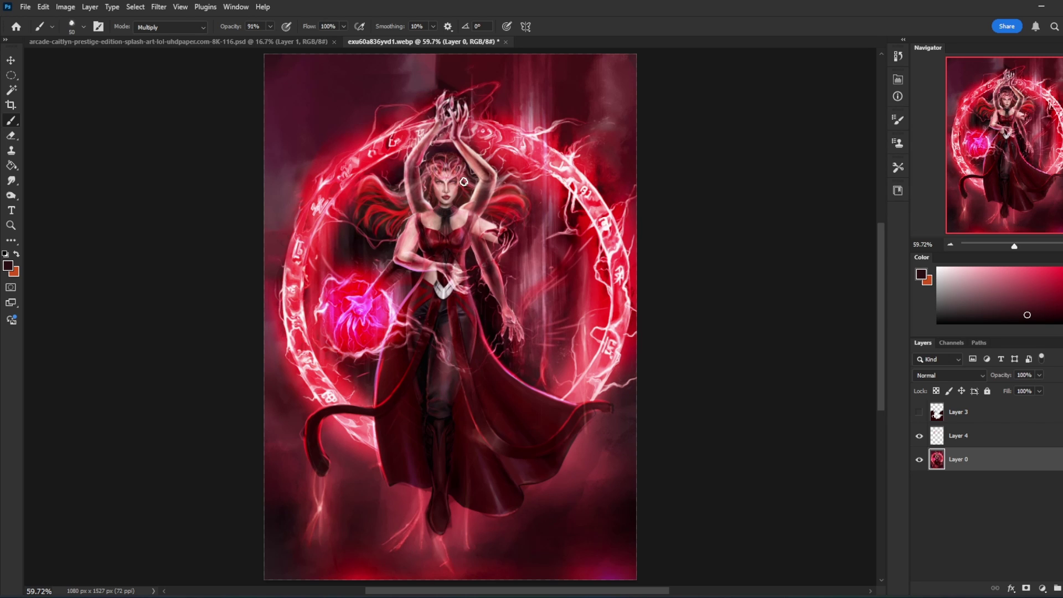
pyautogui.press('[')
pyautogui.moveTo(485, 175); pyautogui.dragTo(465, 143)
pyautogui.hotkey('ctrl', 'z')
pyautogui.moveTo(490, 179); pyautogui.dragTo(446, 108)
pyautogui.moveTo(415, 154); pyautogui.dragTo(443, 117)
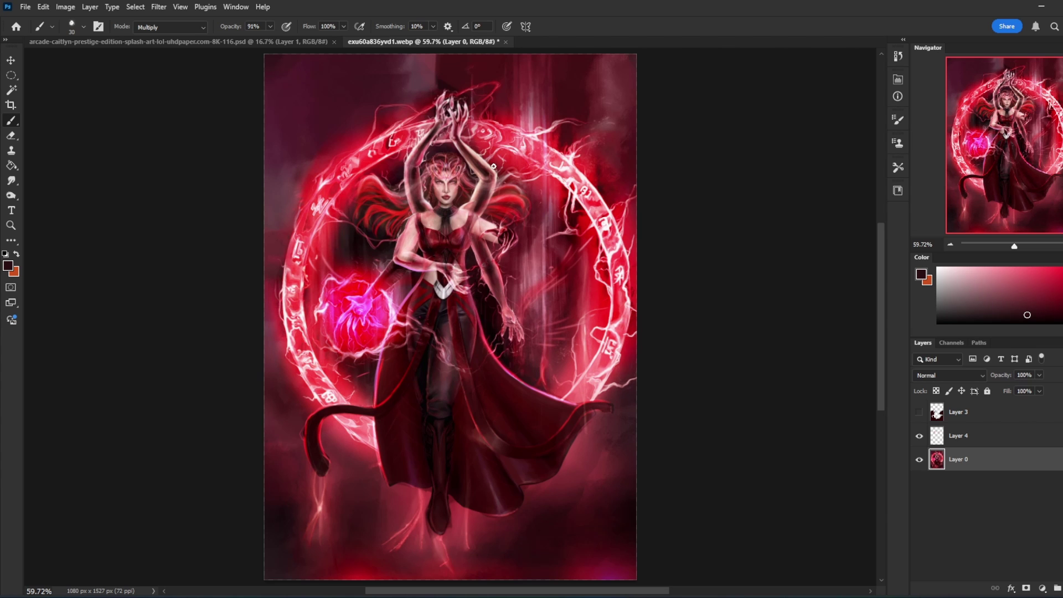
# - Tint the raised and lowered arms on Layer 0 with bright red sampled from the glowing ring, using a soft 100 px brush in Color mode
pyautogui.rightClick(481, 193)
pyautogui.doubleClick(501, 318)
pyautogui.keyDown('alt'); pyautogui.click(541, 149); pyautogui.keyUp('alt')
pyautogui.click(169, 27)
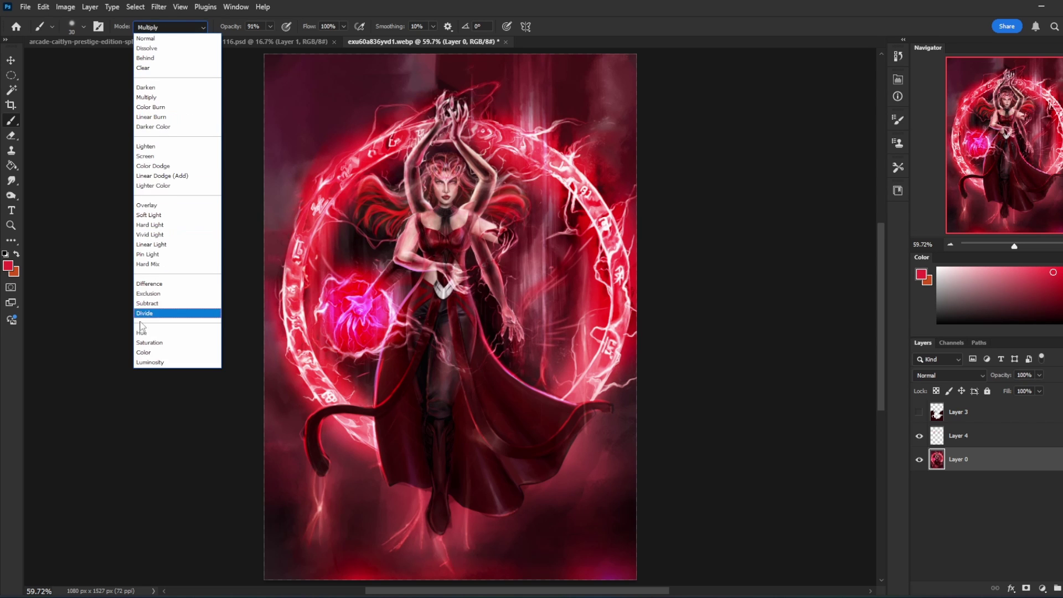
pyautogui.click(157, 353)
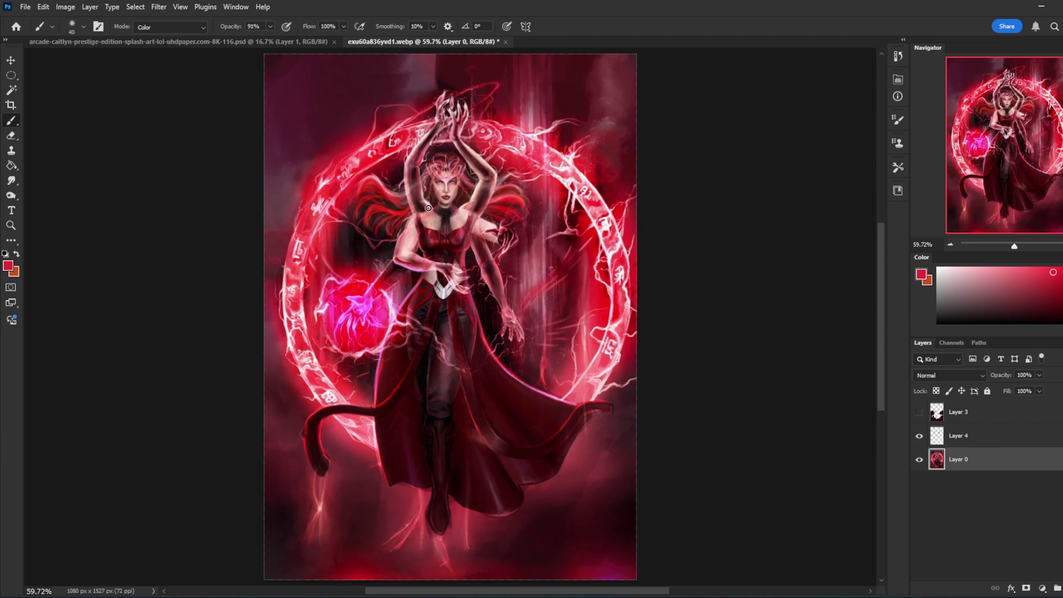
pyautogui.press(']')
pyautogui.press(']')
pyautogui.press(']')
pyautogui.press(']')
pyautogui.press(']')
pyautogui.press('z')
pyautogui.moveTo(392, 83); pyautogui.dragTo(521, 149)
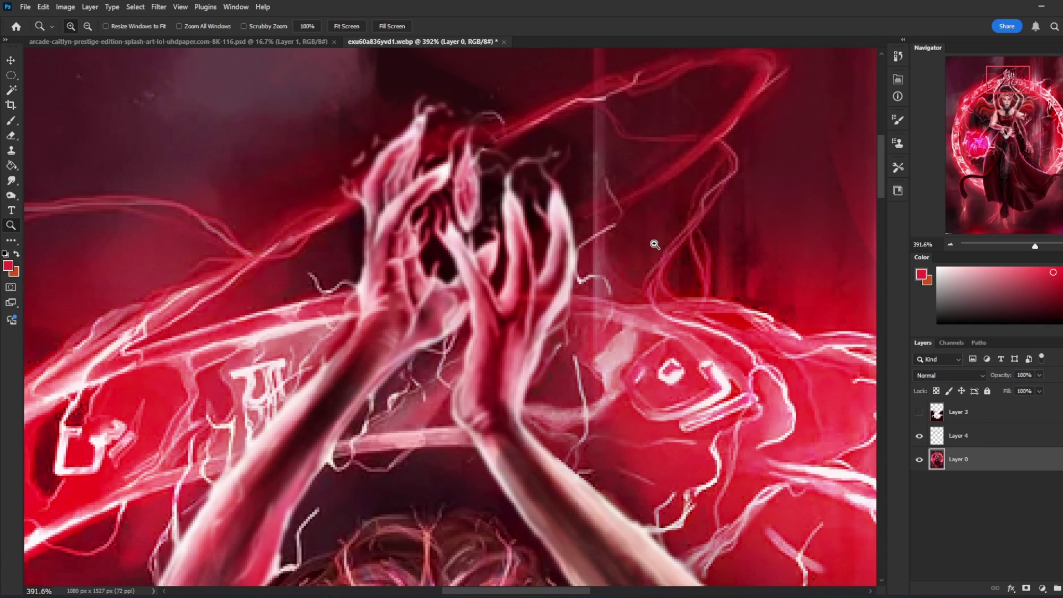
pyautogui.hotkey('ctrl', '0')
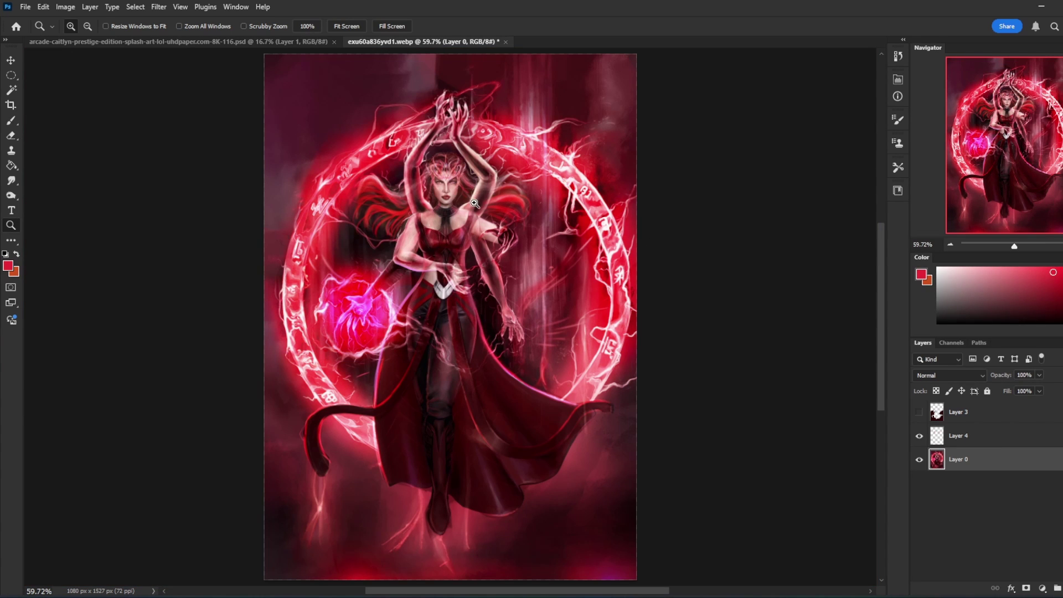
pyautogui.press('b')
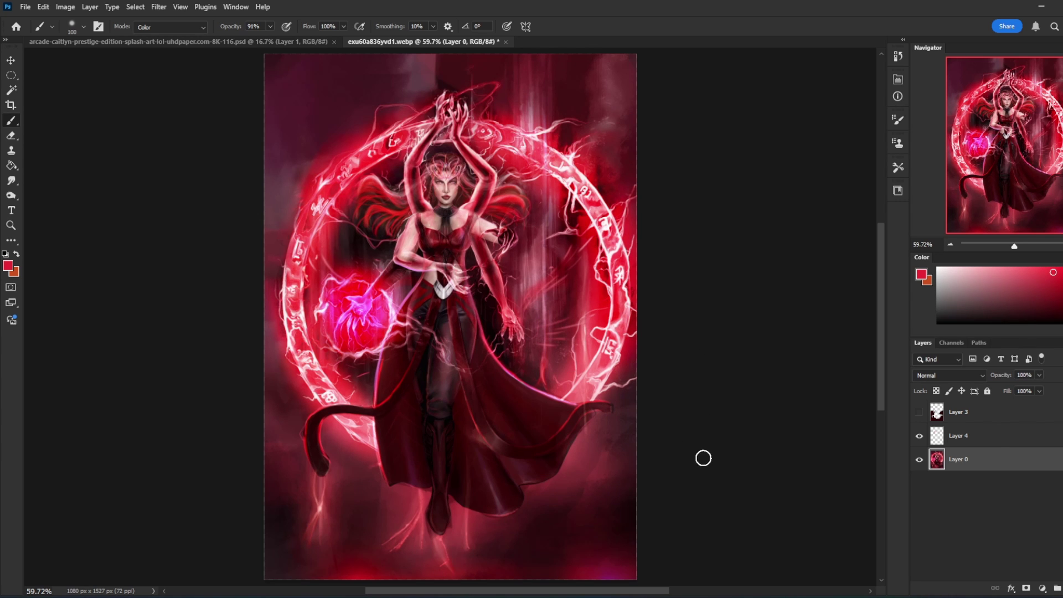
# - Lasso the glowing ring's arcs on both sides of the sorceress, trimming excess areas from the selection
pyautogui.click(12, 181)
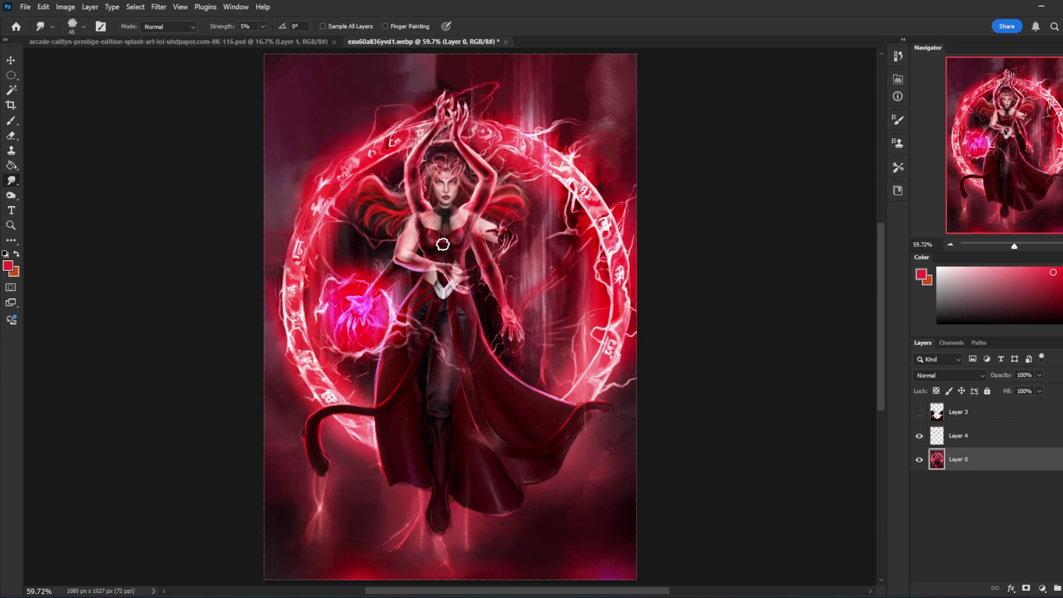
pyautogui.press('l')
pyautogui.moveTo(421, 93)
pyautogui.mouseDown()
pyautogui.moveTo(354, 109)
pyautogui.moveTo(265, 249)
pyautogui.moveTo(276, 316)
pyautogui.moveTo(384, 165)
pyautogui.mouseUp()
pyautogui.moveTo(432, 101); pyautogui.dragTo(435, 103)
pyautogui.moveTo(616, 140)
pyautogui.mouseDown()
pyautogui.moveTo(592, 108)
pyautogui.moveTo(567, 254)
pyautogui.moveTo(646, 371)
pyautogui.moveTo(620, 84)
pyautogui.moveTo(540, 100)
pyautogui.moveTo(603, 88)
pyautogui.moveTo(601, 208)
pyautogui.moveTo(645, 288)
pyautogui.mouseUp()
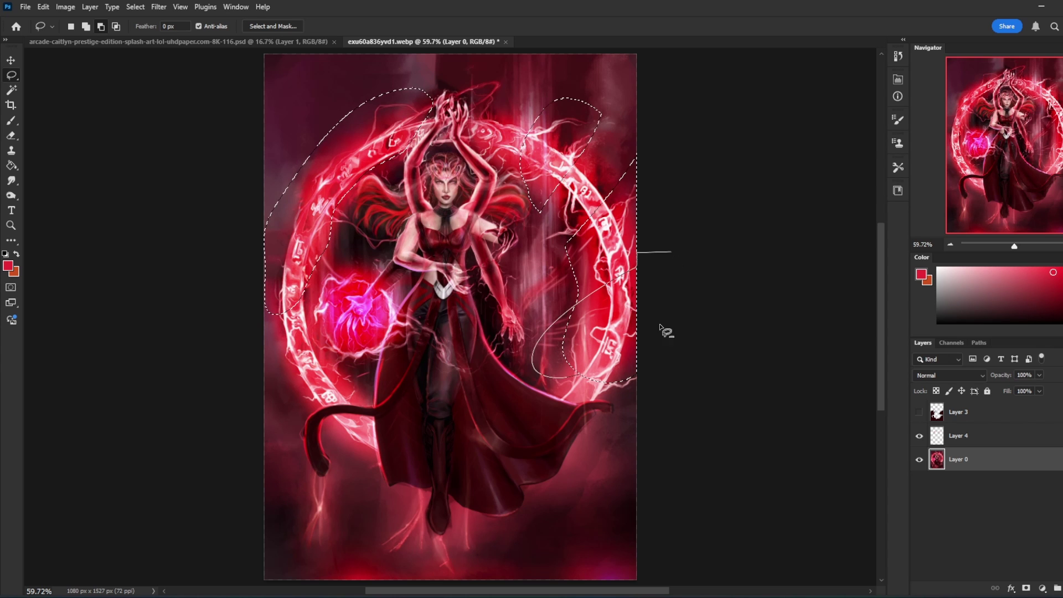
pyautogui.moveTo(659, 249); pyautogui.dragTo(669, 216)
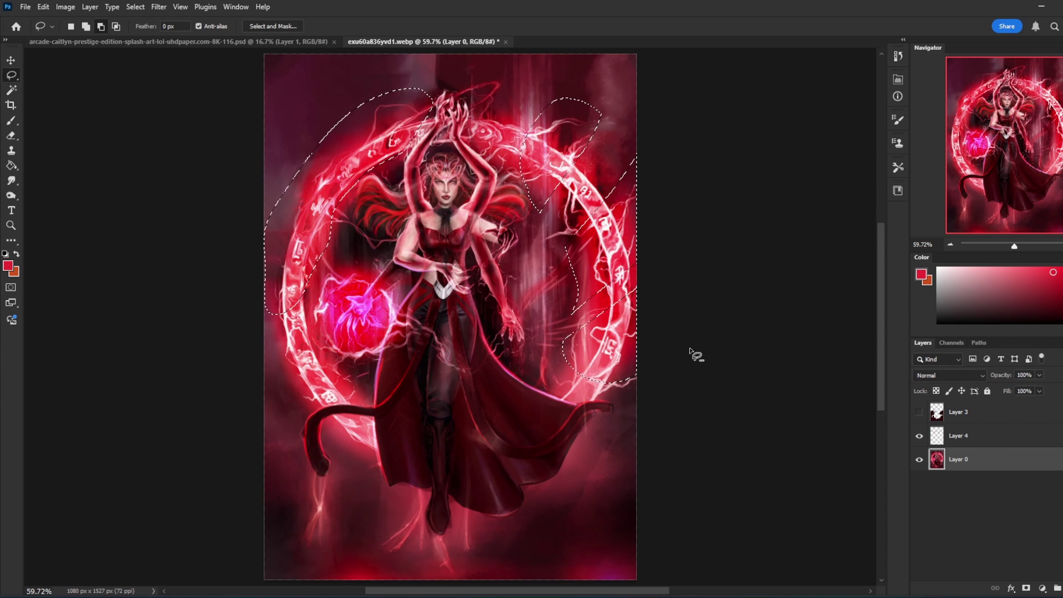
# - Apply a Motion Blur with a -8° angle and a distance of 7 pixels to the selected ring areas
pyautogui.click(156, 7)
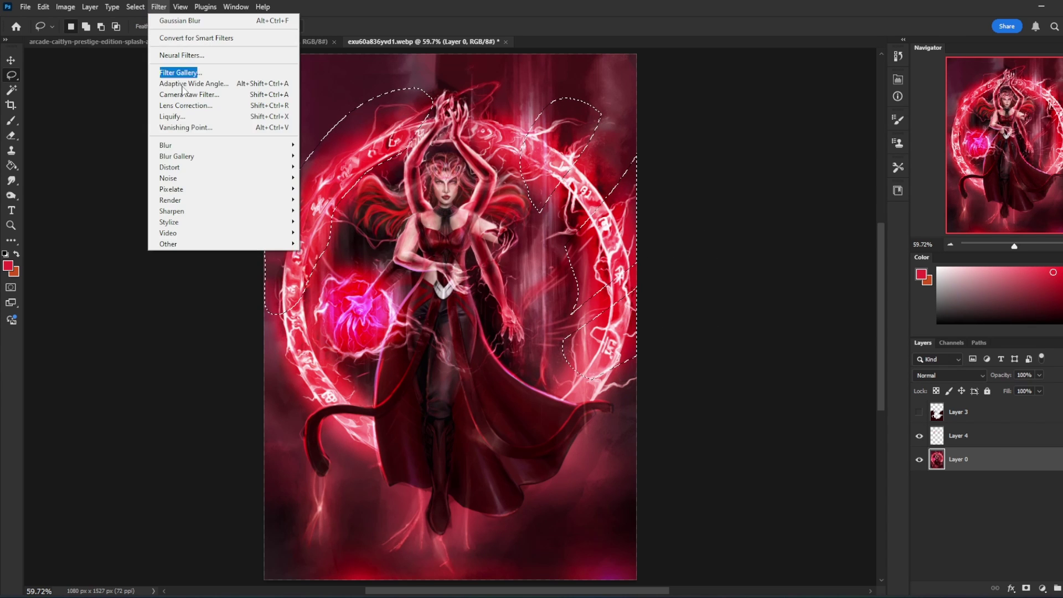
pyautogui.moveTo(188, 155)
pyautogui.moveTo(220, 145)
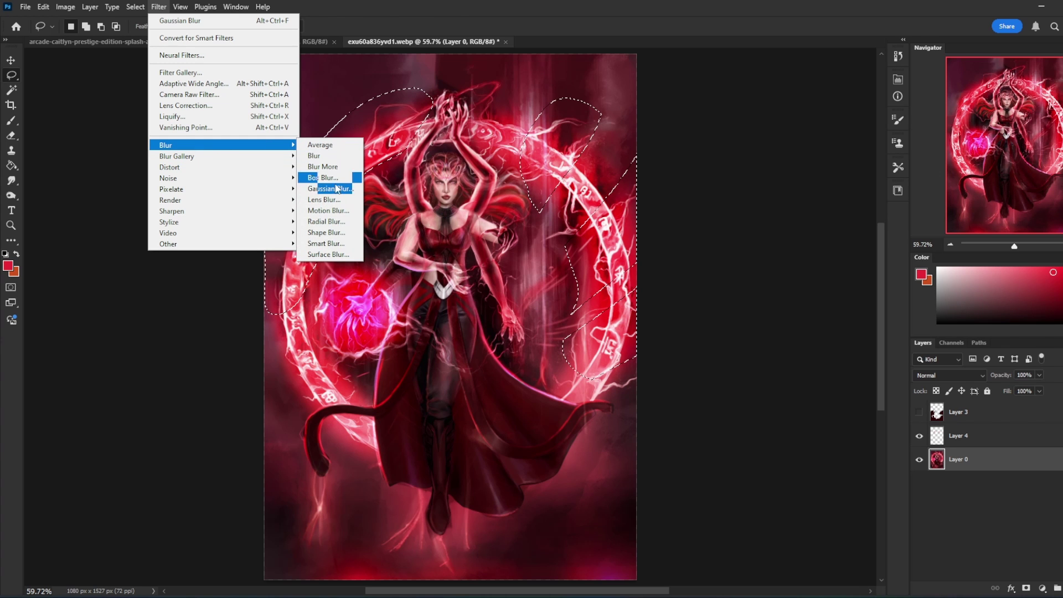
pyautogui.click(335, 210)
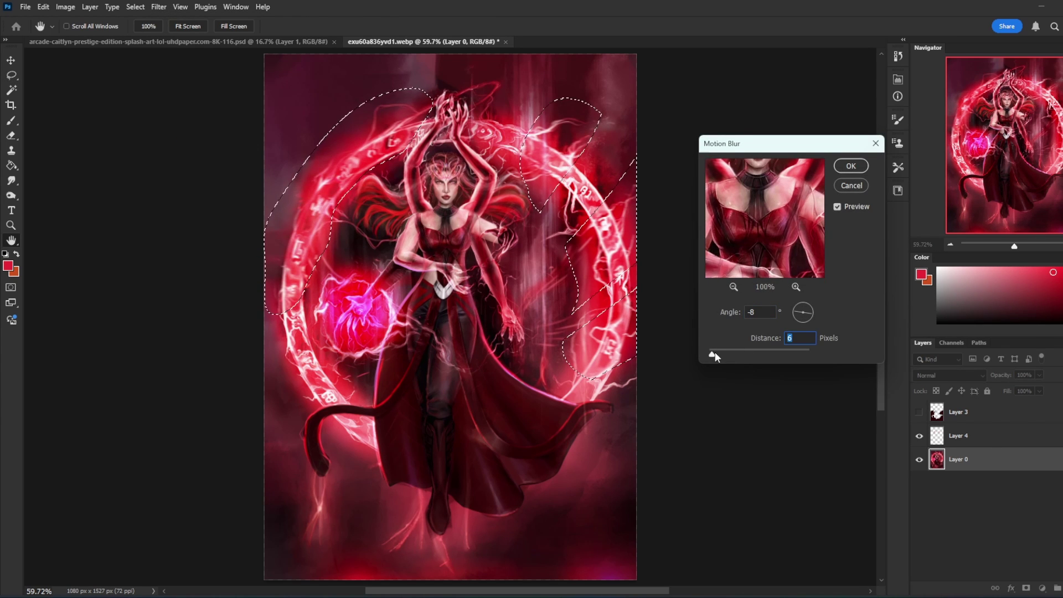
pyautogui.press('Tab')
pyautogui.press('BackSpace')
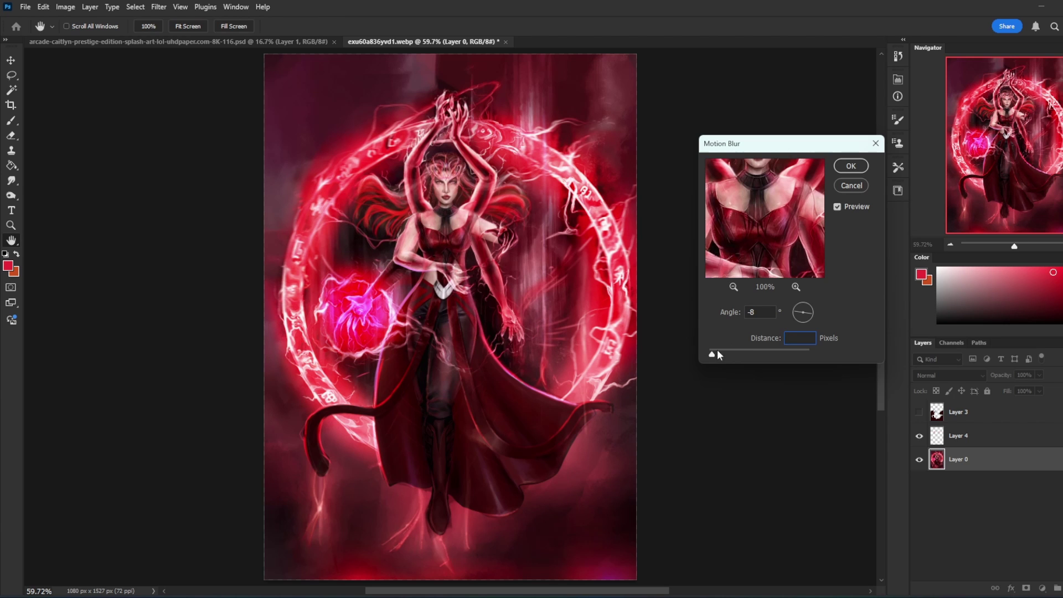
pyautogui.click(713, 354)
pyautogui.click(561, 229)
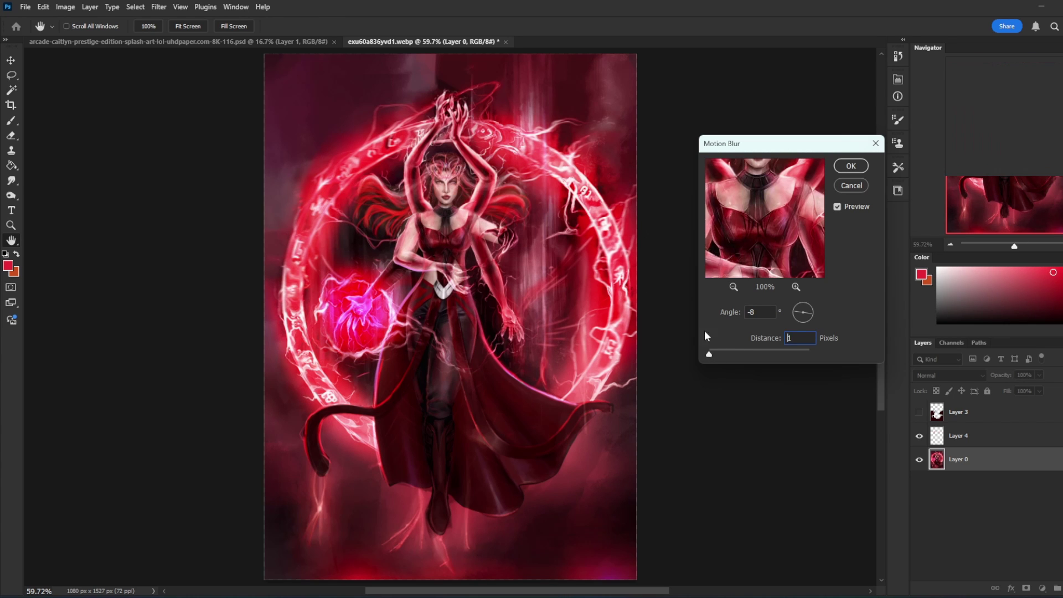
pyautogui.moveTo(714, 355); pyautogui.dragTo(713, 354)
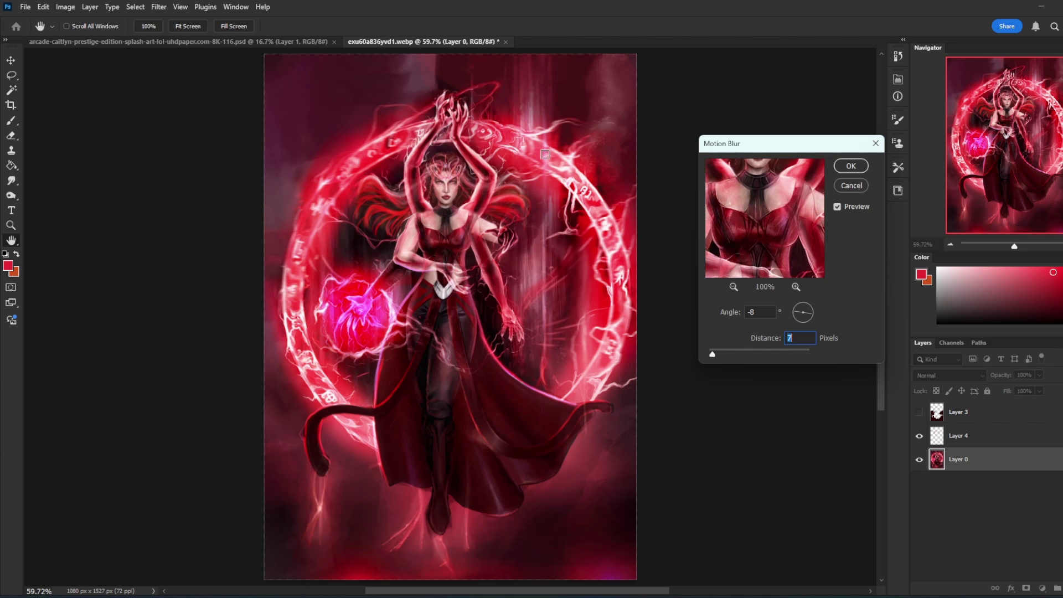
pyautogui.click(850, 166)
# - Revert the artwork to the state before the lasso selections and paste the blurred ring pieces as a new layer above Layer 0
pyautogui.press('l')
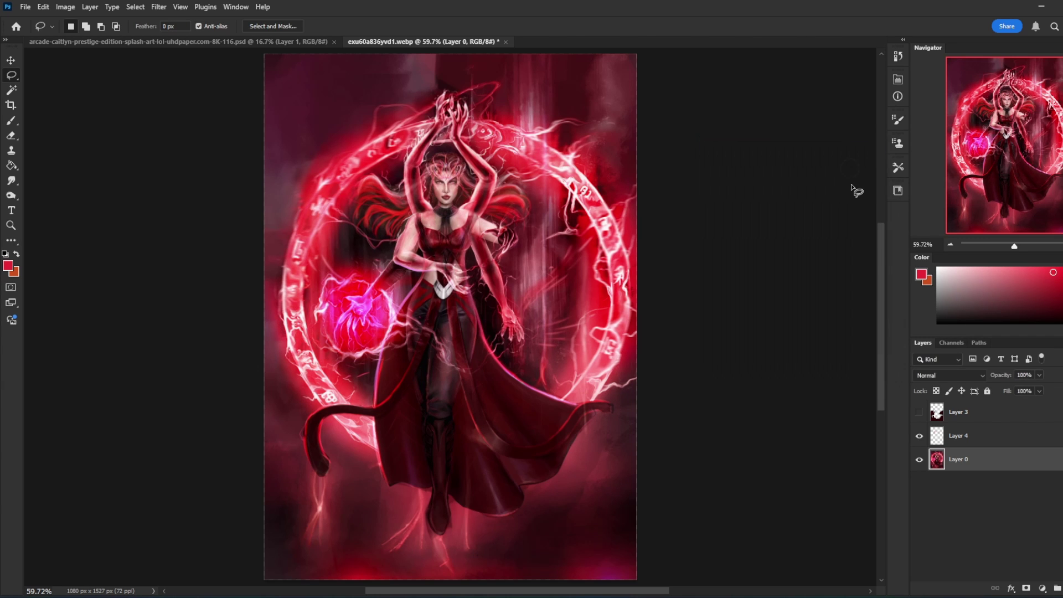
pyautogui.click(898, 56)
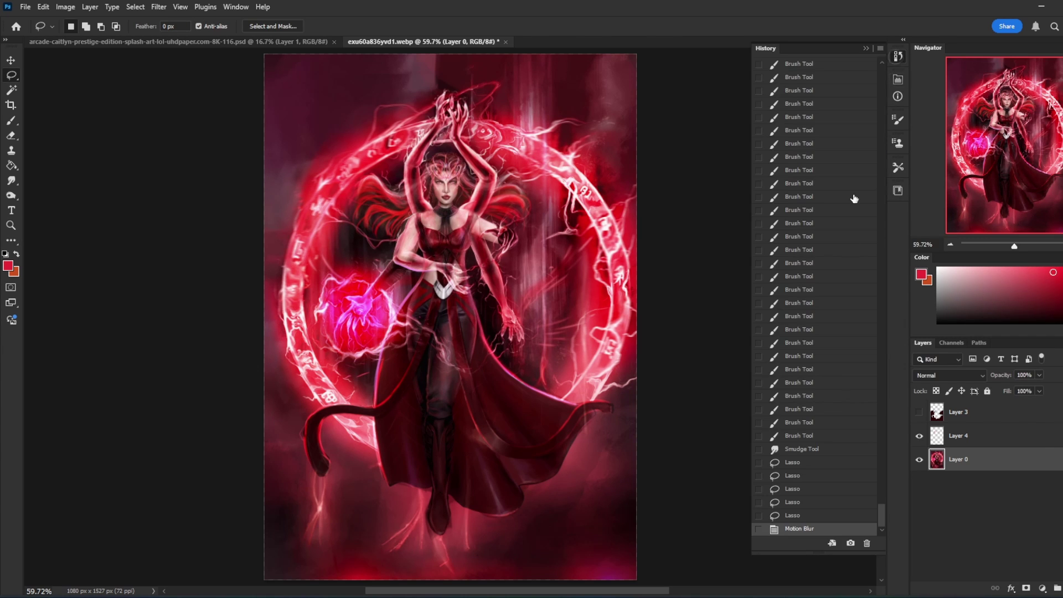
pyautogui.click(792, 449)
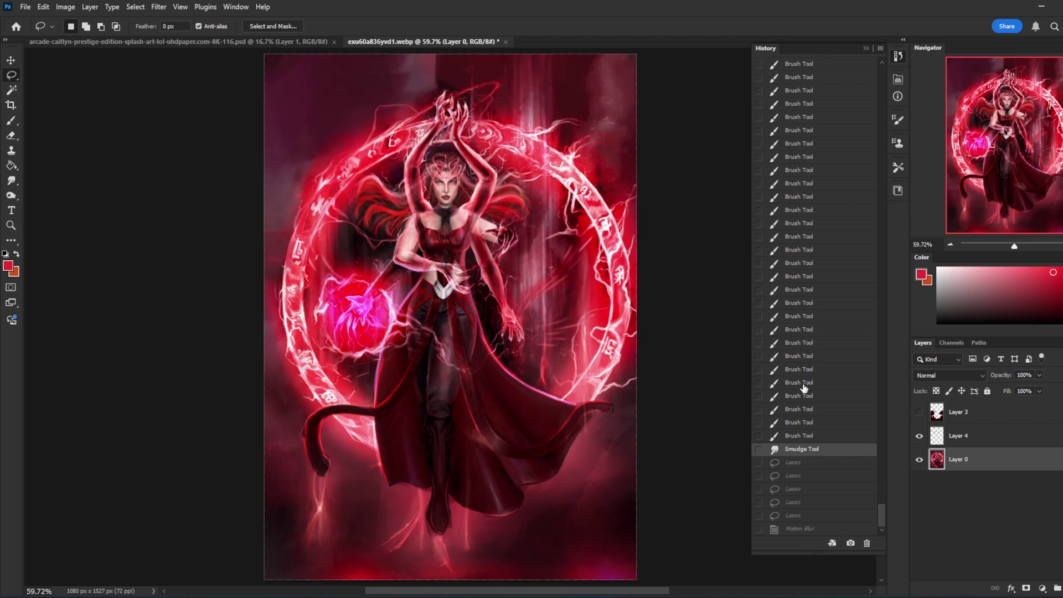
pyautogui.click(866, 48)
pyautogui.hotkey('ctrl', 'v')
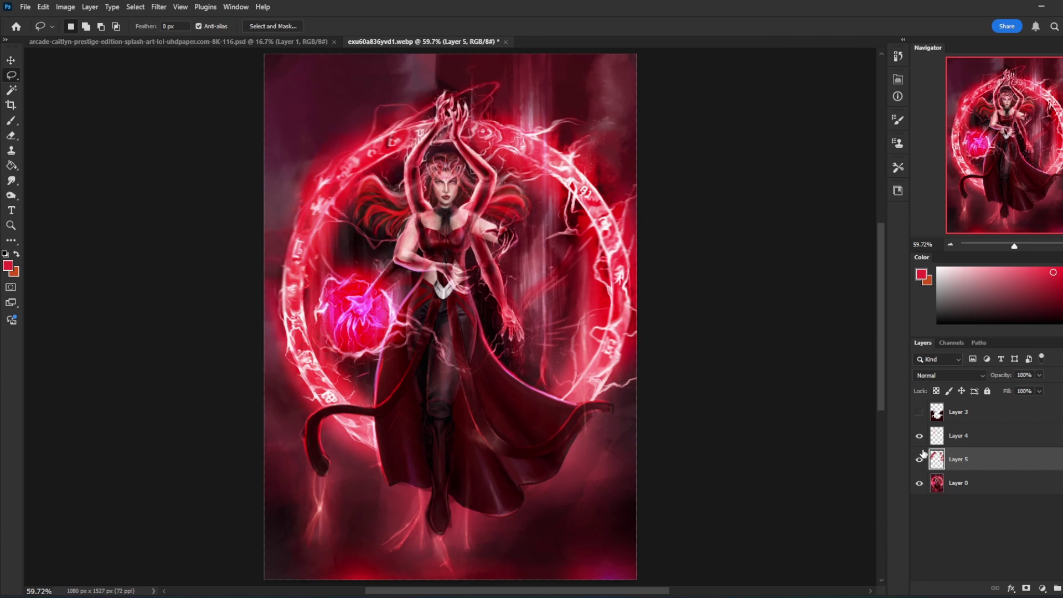
# - Erase parts of the pasted ring blur with a 200 px eraser at 87% opacity, and merge Layer 5 down into Layer 0
pyautogui.press('e')
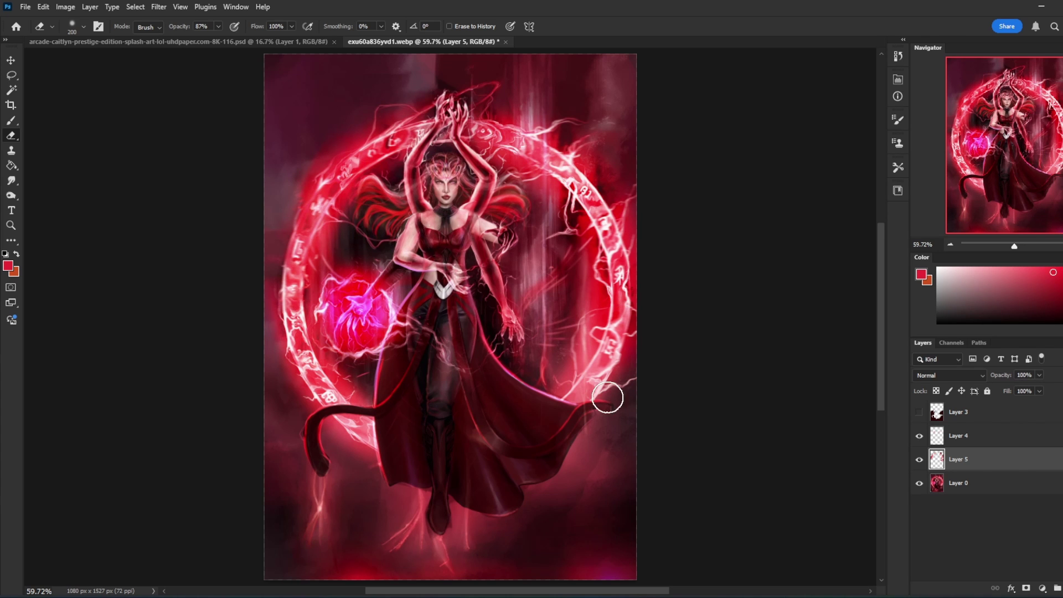
pyautogui.rightClick(974, 466)
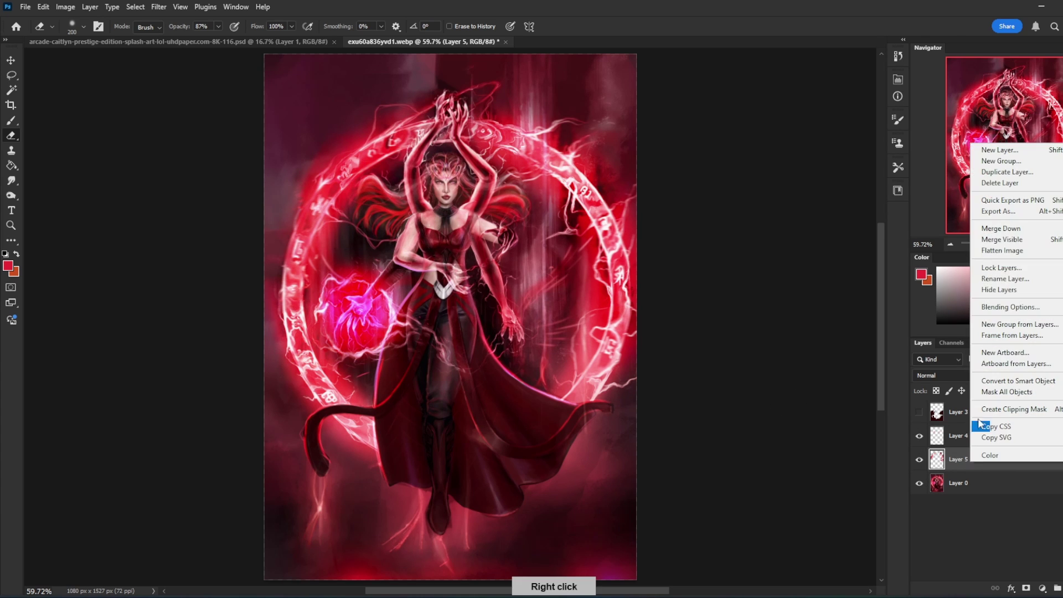
pyautogui.click(995, 230)
# - Compare the artwork with Layer 4 hidden and shown, and merge that layer down into Layer 0
pyautogui.click(919, 437)
pyautogui.click(919, 437)
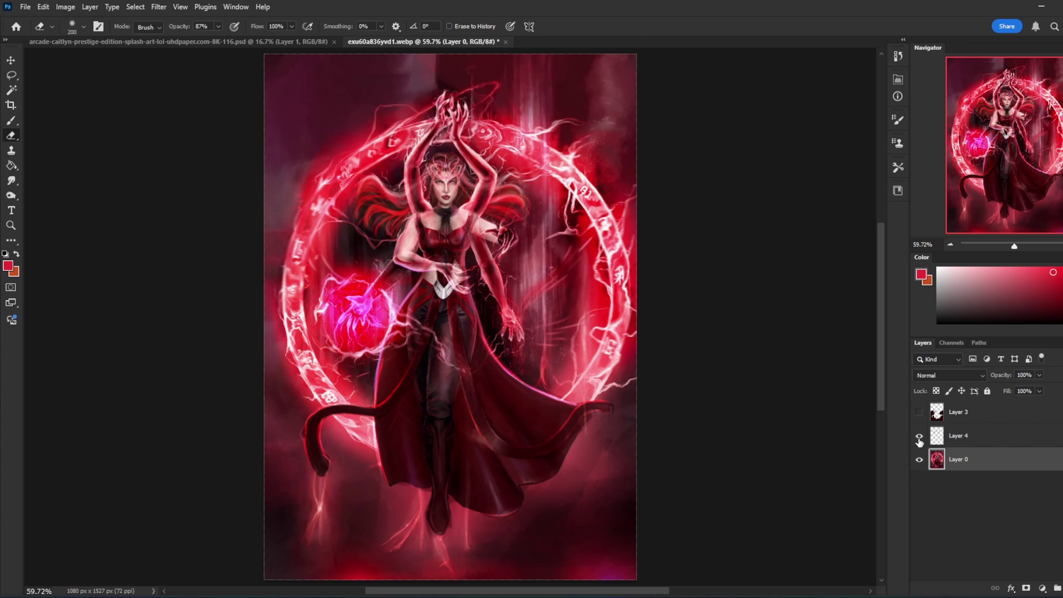
pyautogui.click(1002, 443)
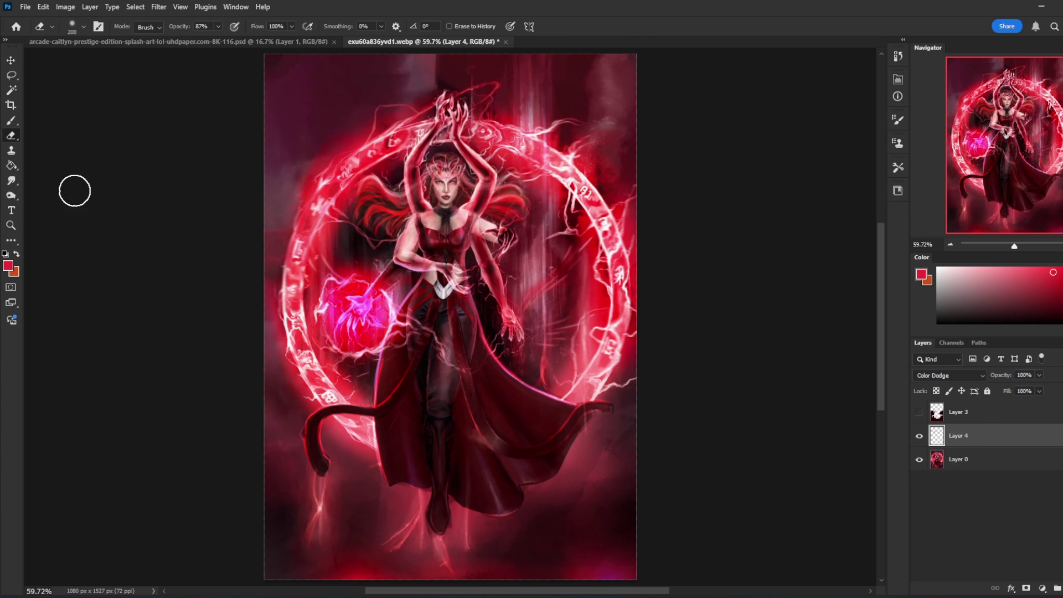
pyautogui.click(10, 181)
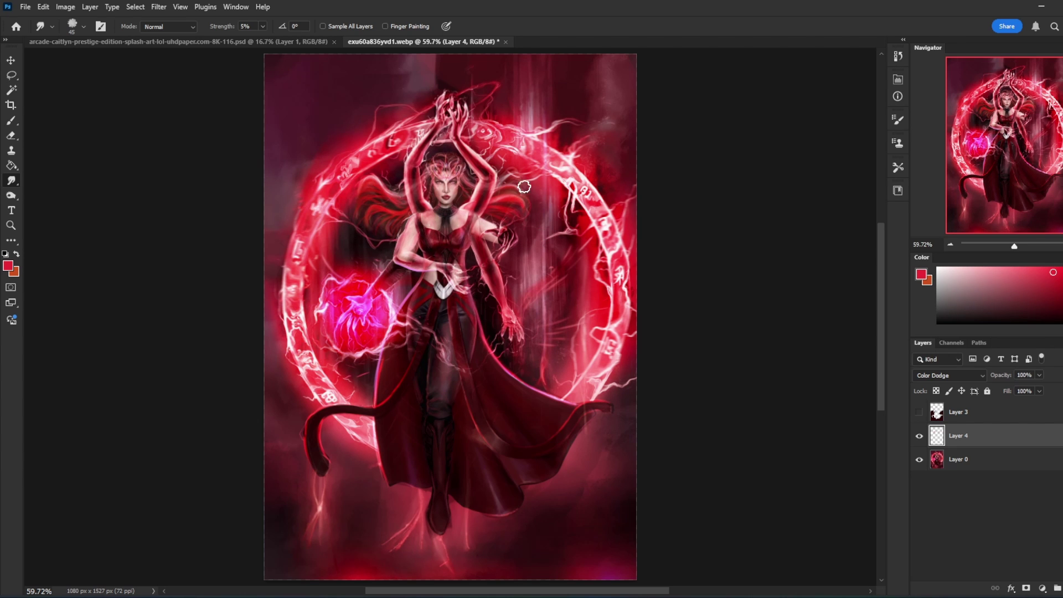
pyautogui.rightClick(985, 439)
pyautogui.click(997, 174)
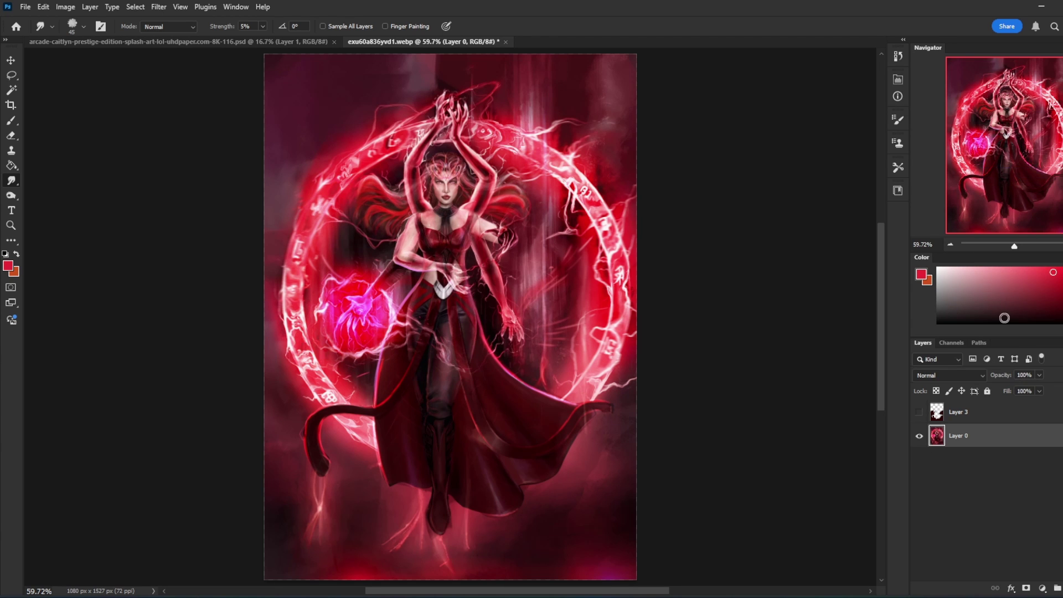
# - Check the artwork with Layer 3 shown and hidden, and make Layer 0 active again
pyautogui.click(920, 413)
pyautogui.click(920, 413)
pyautogui.rightClick(966, 414)
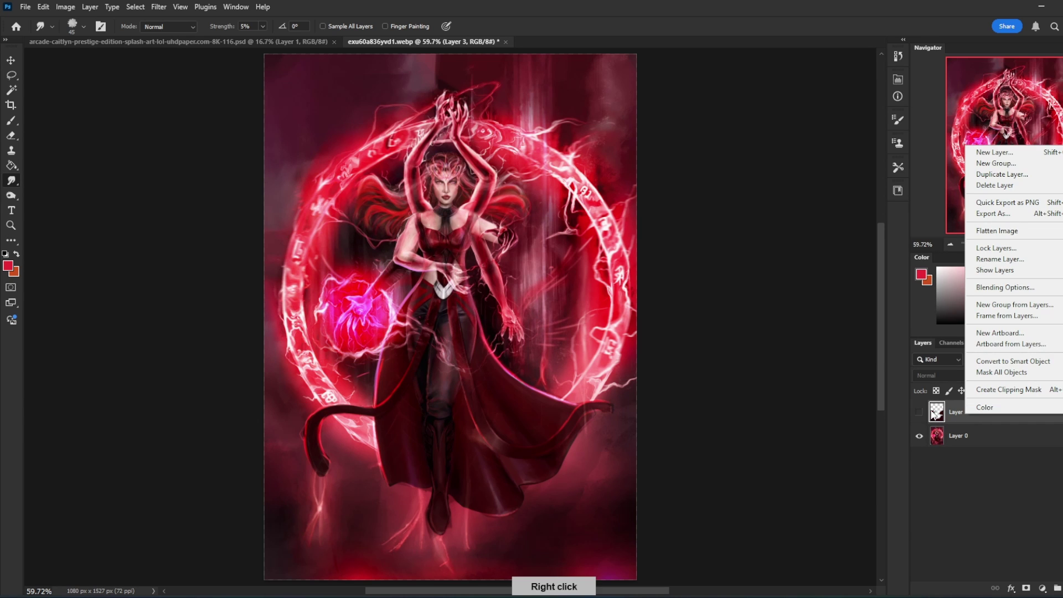
pyautogui.click(976, 436)
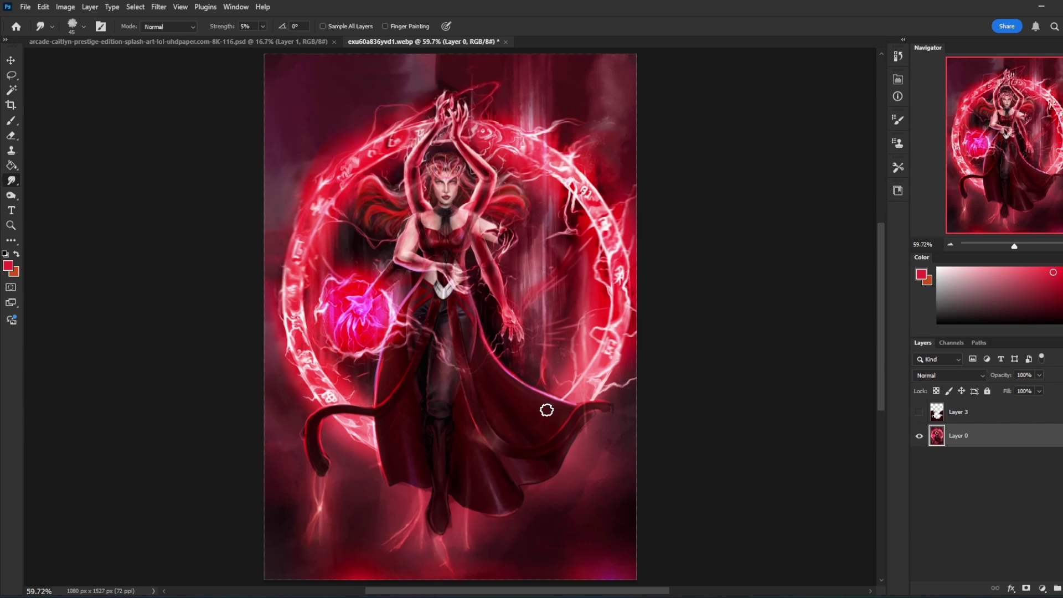
# - Brighten the red glow along the artwork's lower edge with the Dodge tool on Highlights at 37% exposure, using a brush of 700 down to 500 px
pyautogui.hotkey('ctrl', '-')
pyautogui.click(11, 196)
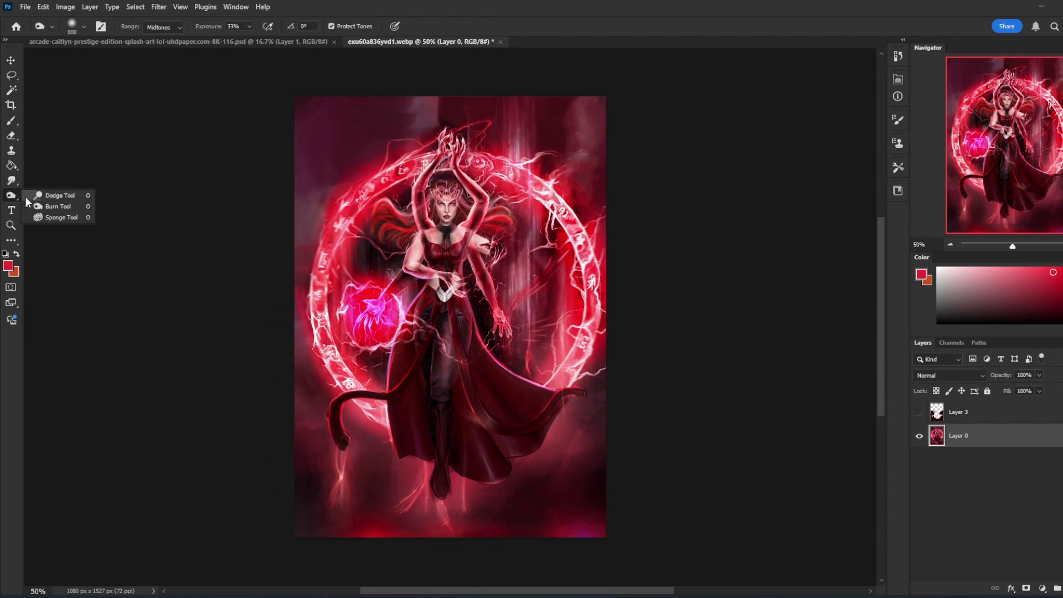
pyautogui.click(50, 195)
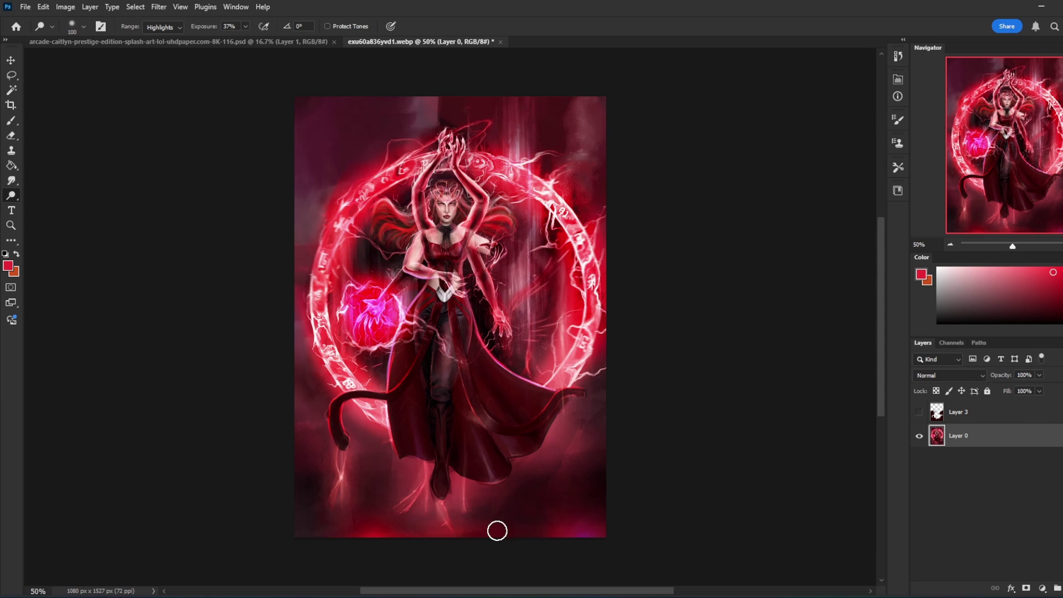
pyautogui.press(']')
pyautogui.press(']')
pyautogui.press(']')
pyautogui.press(']')
pyautogui.press(']')
pyautogui.press(']')
pyautogui.press(']')
pyautogui.press(']')
pyautogui.press(']')
pyautogui.press(']')
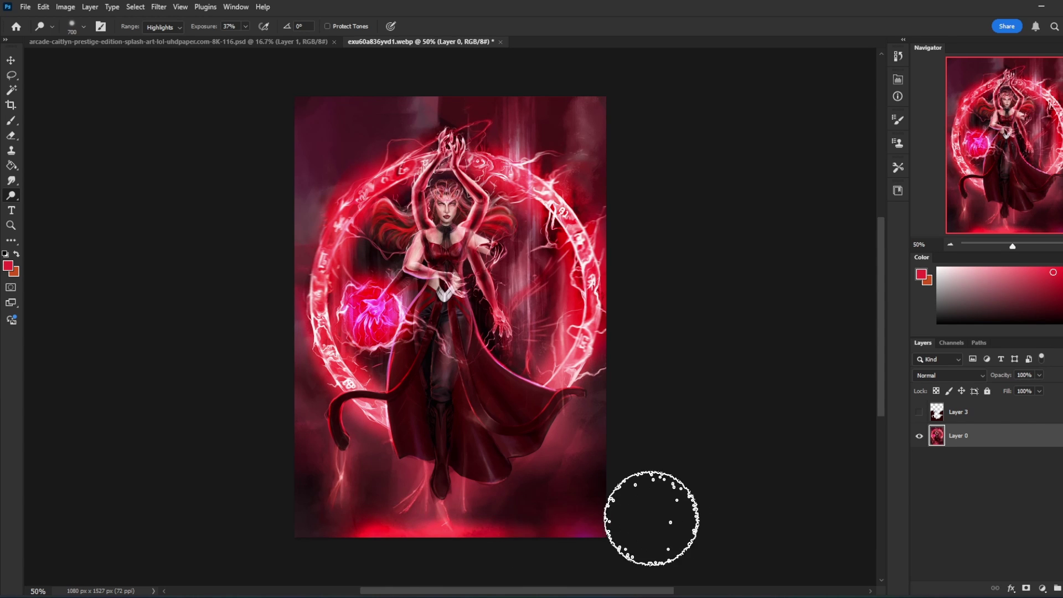
pyautogui.press('[')
pyautogui.press('[')
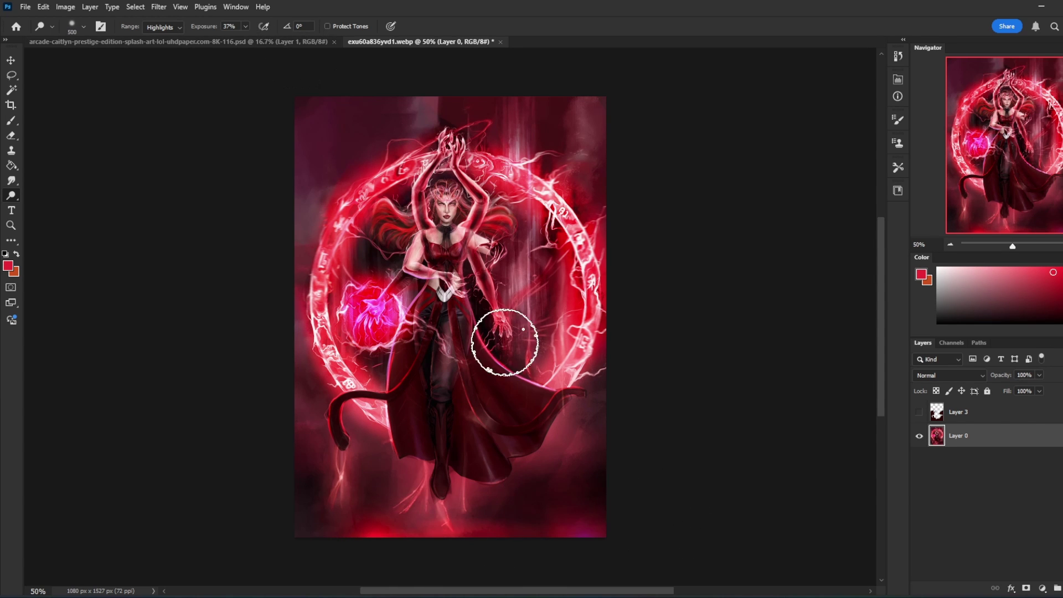
# - Darken the background around the figure with a 1400 px brush in Multiply mode at 35% opacity, using a near-black color sampled from the lower background
pyautogui.press('b')
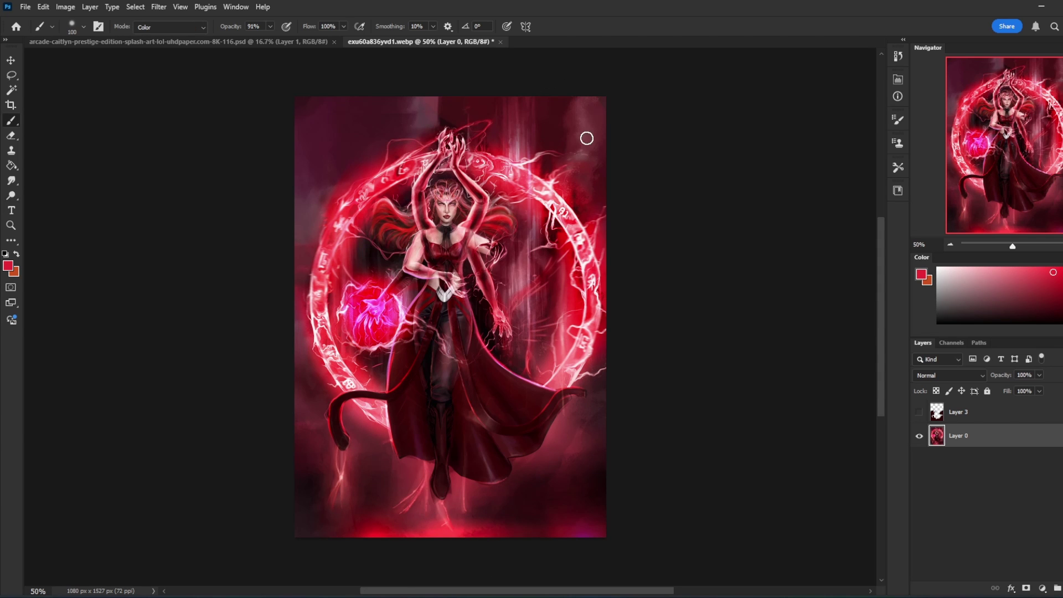
pyautogui.rightClick(513, 266)
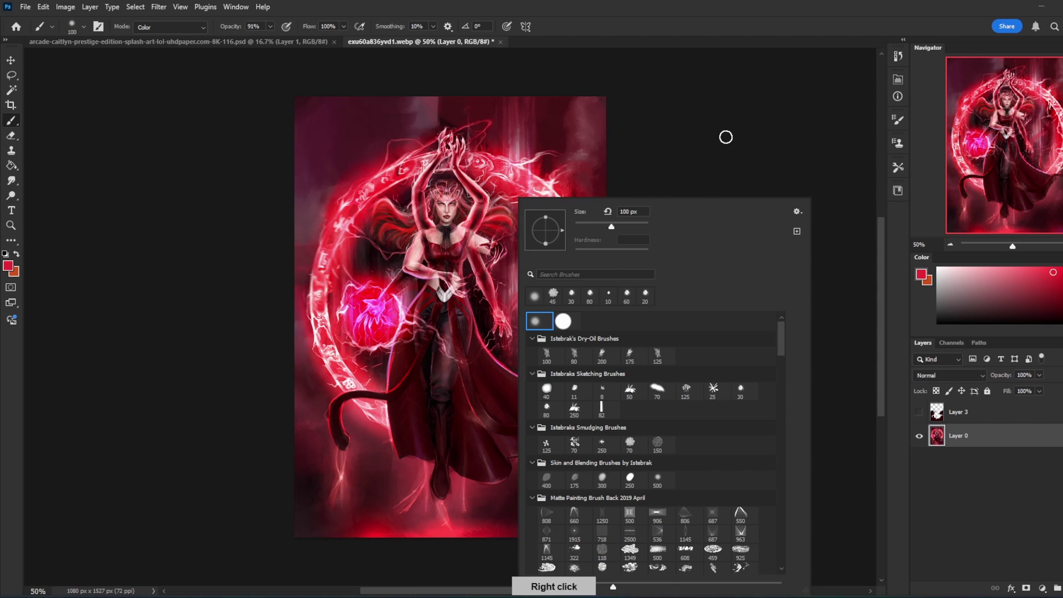
pyautogui.press('Escape')
pyautogui.hotkey('ctrl', '-')
pyautogui.press(']')
pyautogui.press(']')
pyautogui.press(']')
pyautogui.press(']')
pyautogui.press(']')
pyautogui.press(']')
pyautogui.press(']')
pyautogui.press(']')
pyautogui.press(']')
pyautogui.press(']')
pyautogui.press(']')
pyautogui.press(']')
pyautogui.press(']')
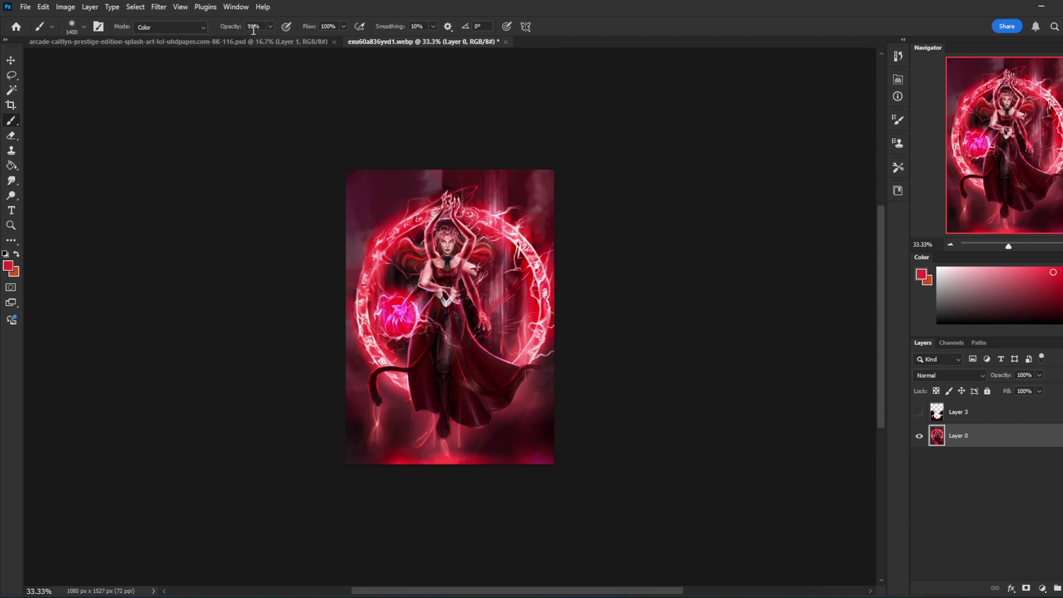
pyautogui.click(171, 27)
pyautogui.click(153, 89)
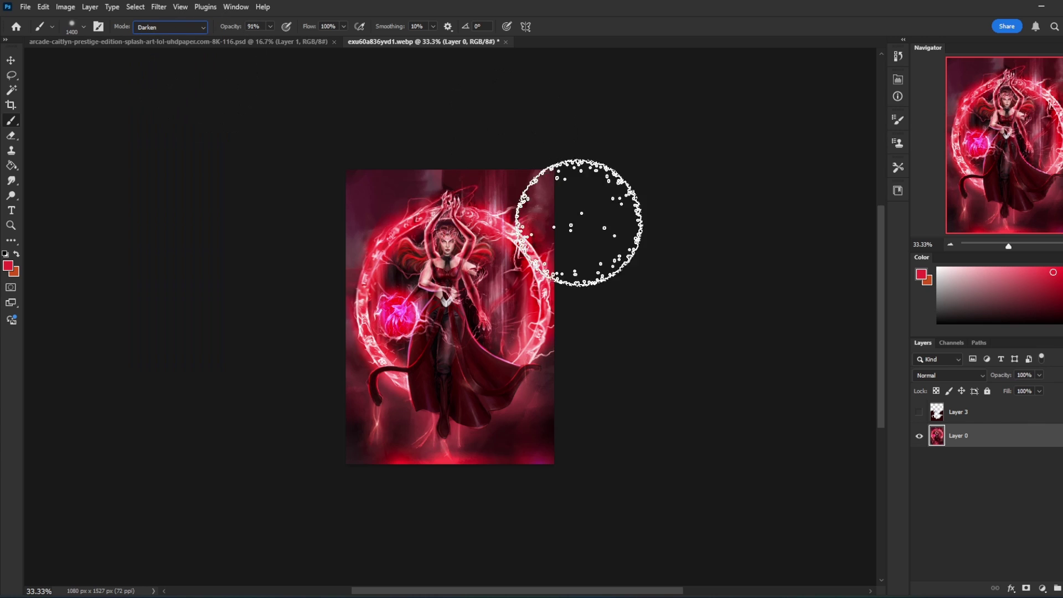
pyautogui.keyDown('alt'); pyautogui.click(532, 429); pyautogui.keyUp('alt')
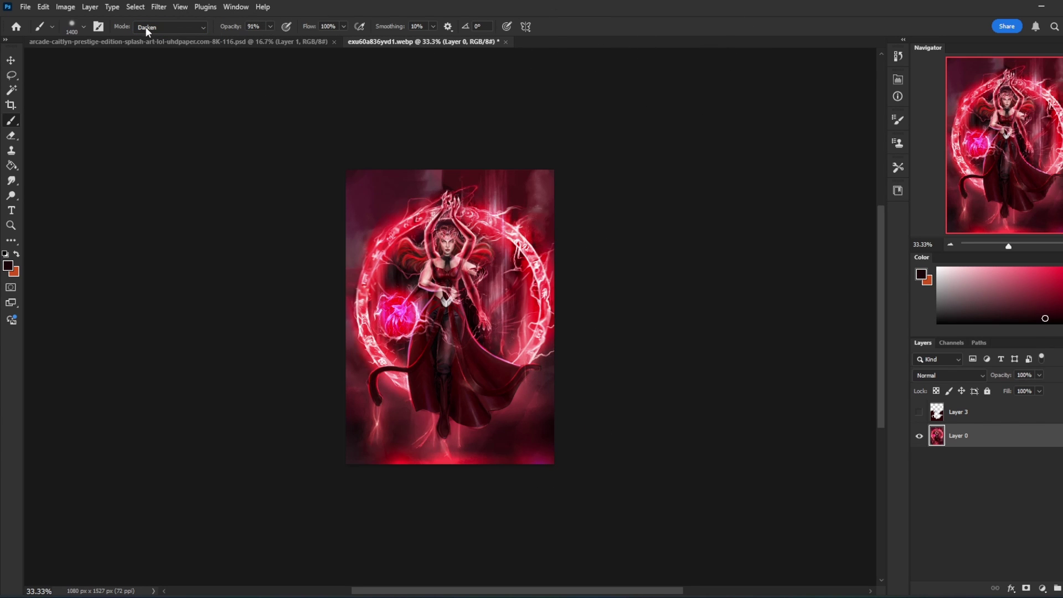
pyautogui.click(146, 28)
pyautogui.click(152, 99)
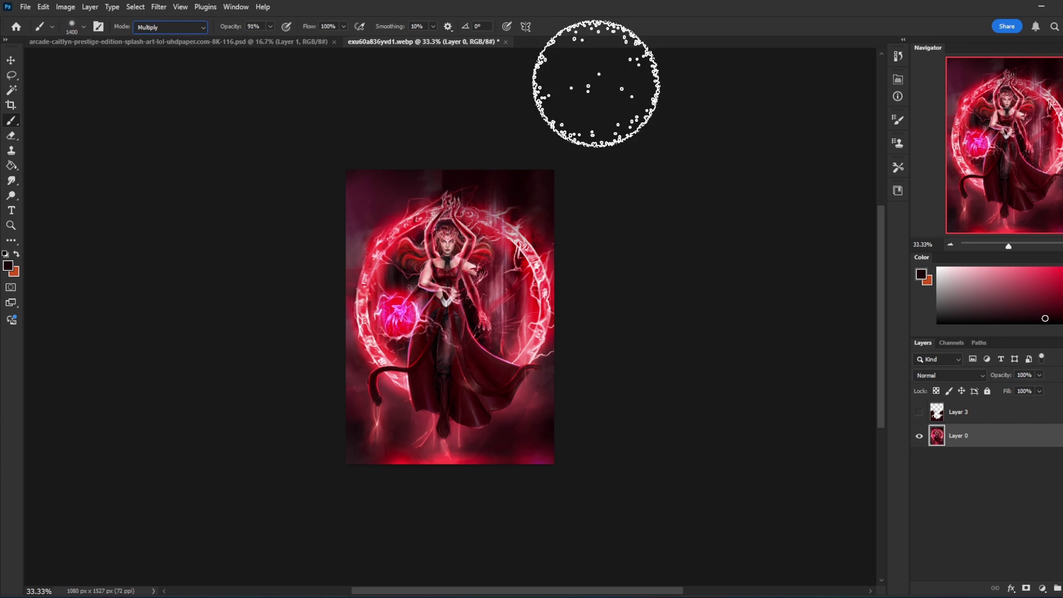
pyautogui.click(271, 25)
pyautogui.click(601, 120)
pyautogui.hotkey('ctrl', 'z')
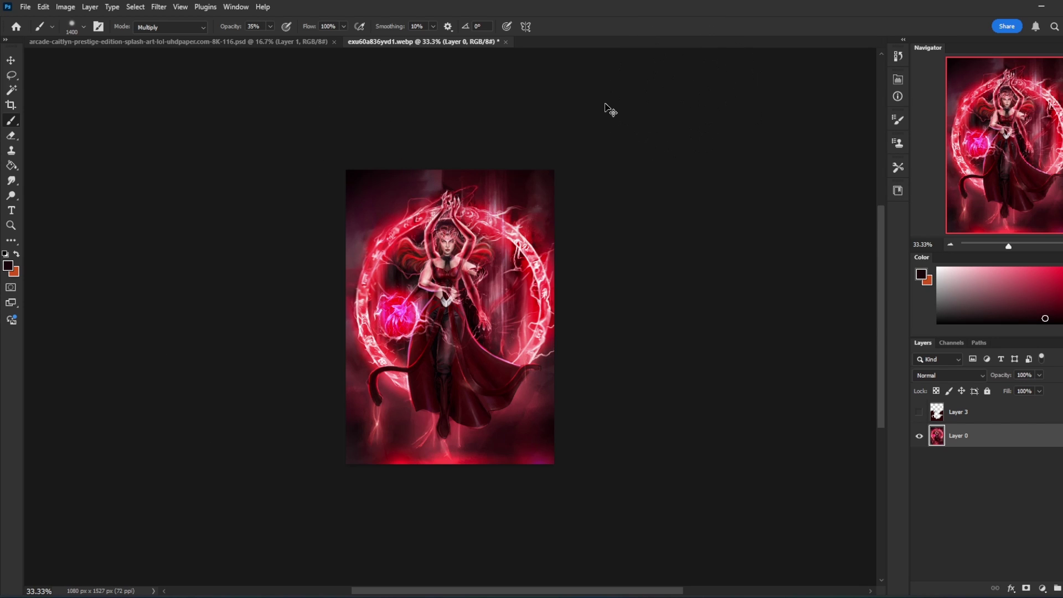
# - Copy the whole darkened artwork, roll the history back to the first brush stroke after the dodging, and paste the copy as a new layer
pyautogui.hotkey('ctrl', 'a')
pyautogui.click(898, 58)
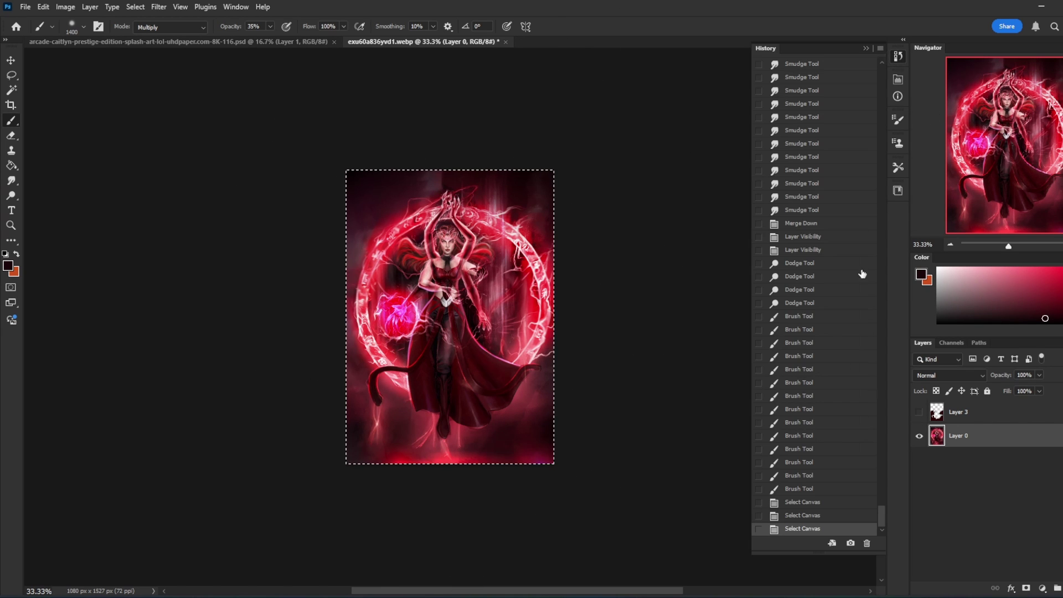
pyautogui.click(808, 250)
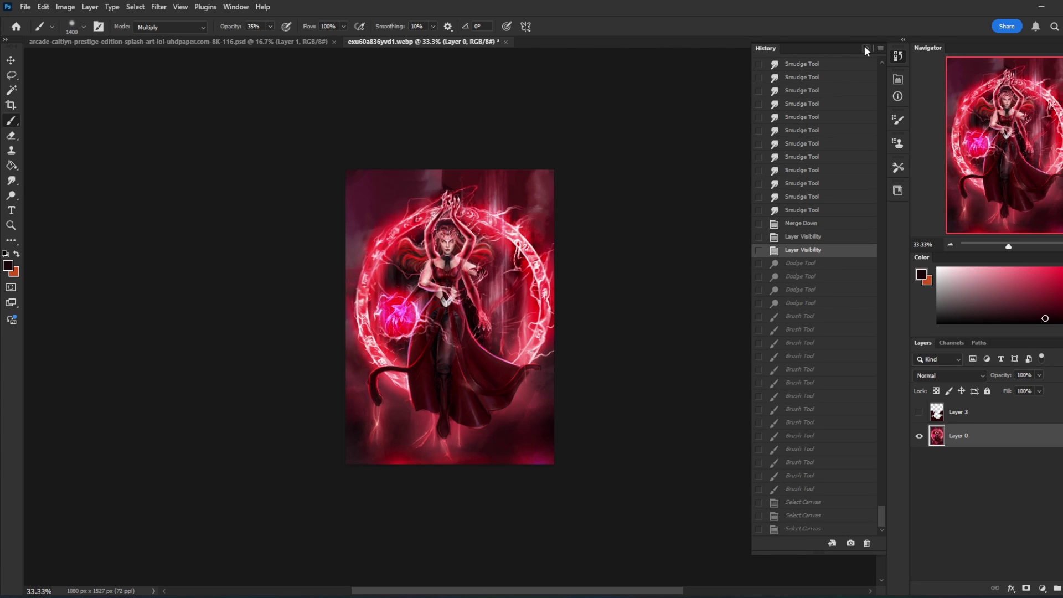
pyautogui.click(801, 303)
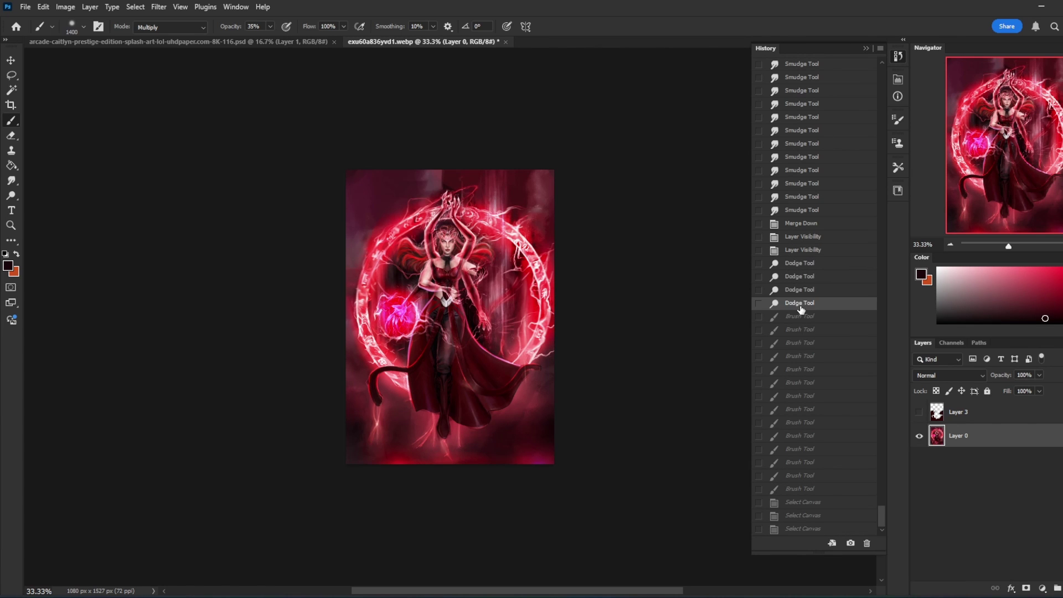
pyautogui.click(809, 316)
pyautogui.click(867, 48)
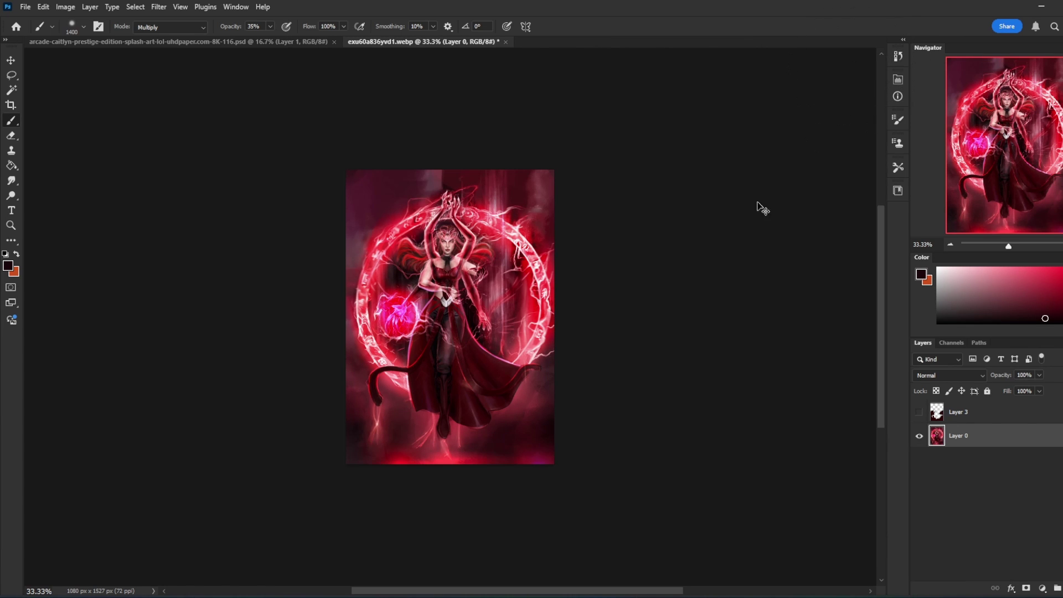
pyautogui.hotkey('ctrl', 'shift', 'alt', 'e')
# - Erase the darkened layer over the ring and the glowing orb with a 900 px eraser at 87% opacity
pyautogui.press('e')
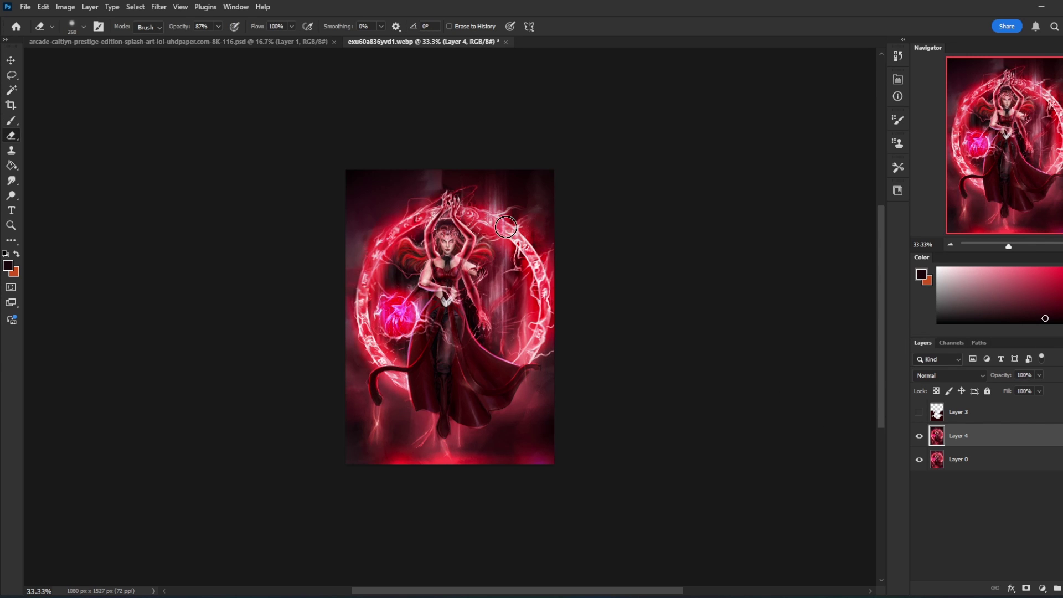
pyautogui.press(']')
pyautogui.press(']')
pyautogui.press(']')
pyautogui.press(']')
pyautogui.press(']')
pyautogui.press(']')
pyautogui.press(']')
pyautogui.moveTo(528, 262)
pyautogui.mouseDown()
pyautogui.moveTo(398, 265)
pyautogui.moveTo(381, 321)
pyautogui.mouseUp()
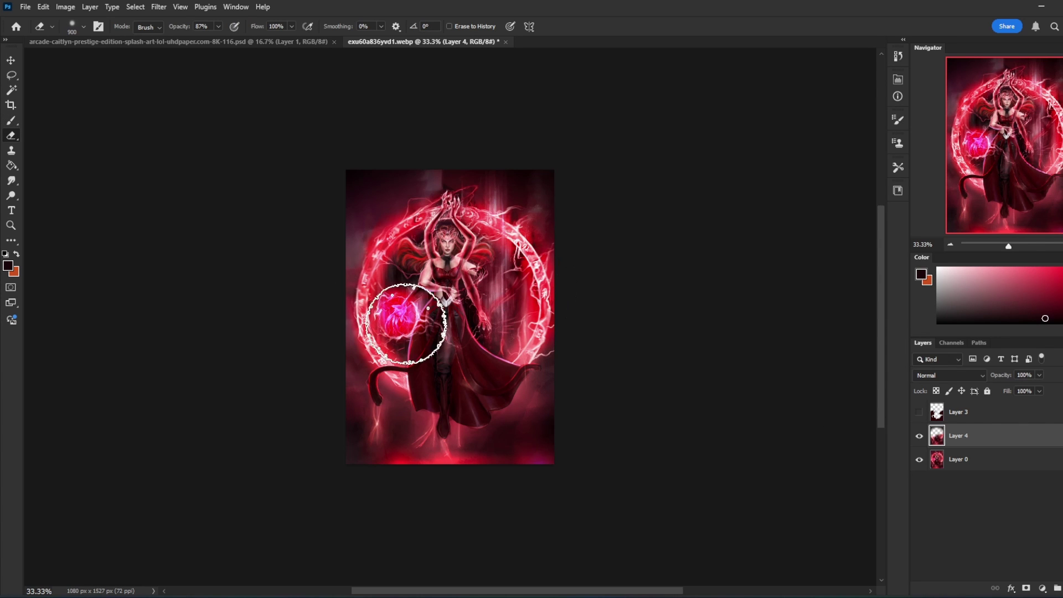
pyautogui.hotkey('ctrl', '+')
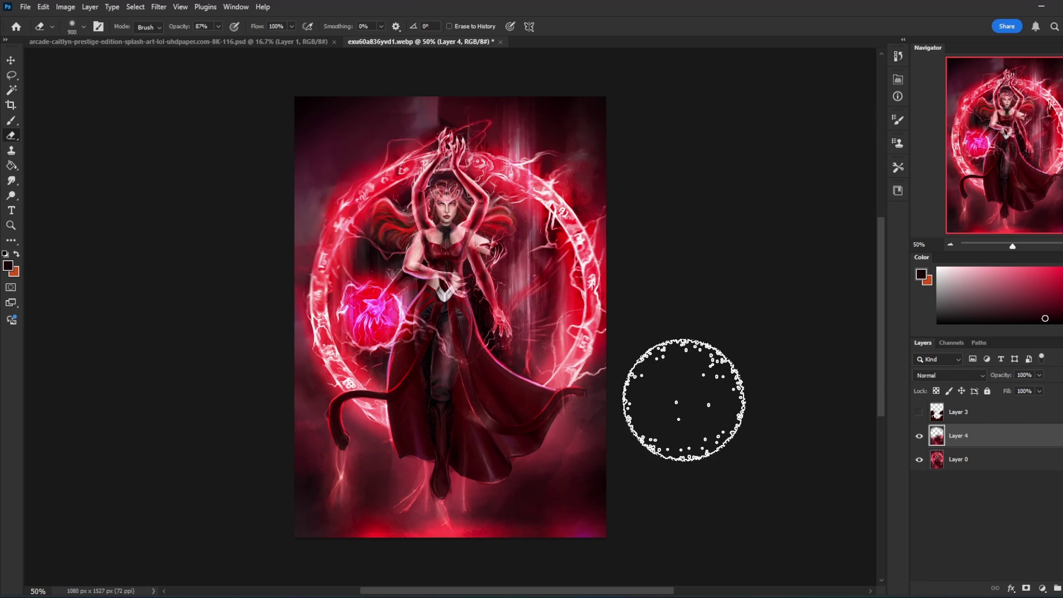
# - Compare the artwork with Layer 4 hidden and shown, and merge that layer down into Layer 0
pyautogui.click(919, 436)
pyautogui.click(920, 437)
pyautogui.click(920, 437)
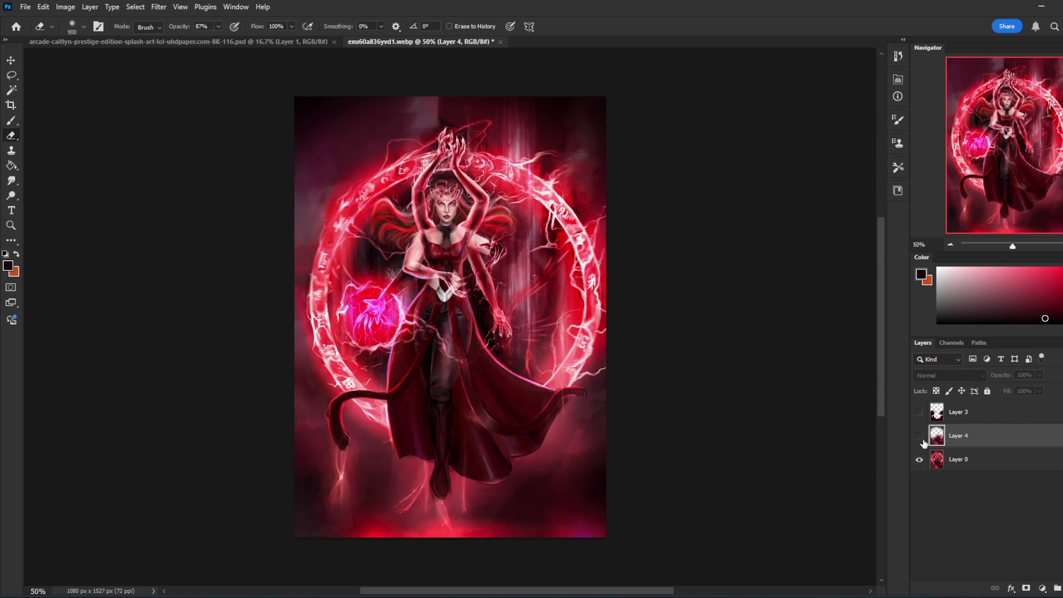
pyautogui.click(920, 438)
pyautogui.rightClick(989, 441)
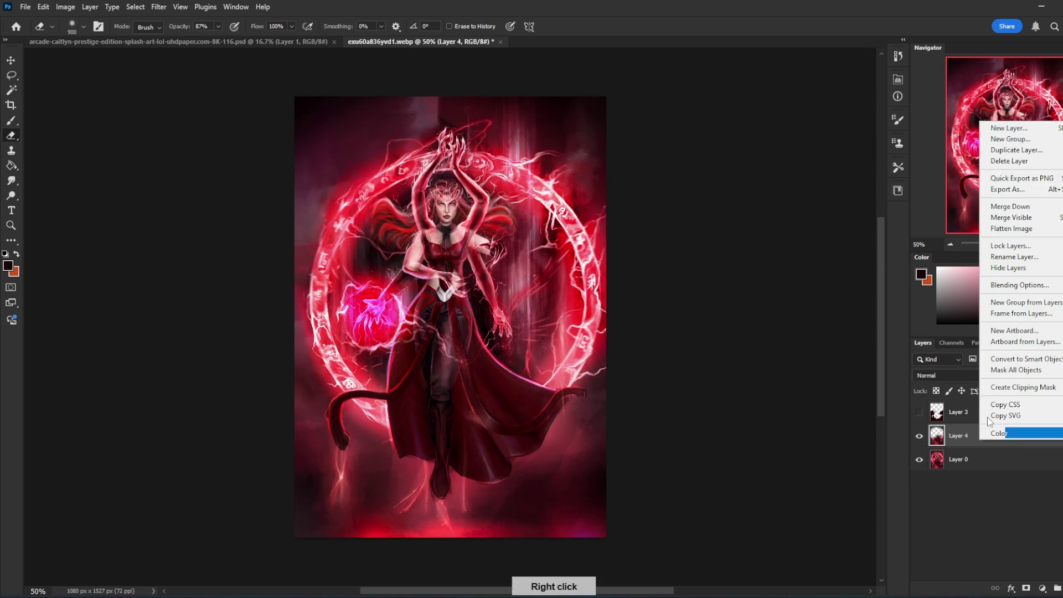
pyautogui.click(1000, 206)
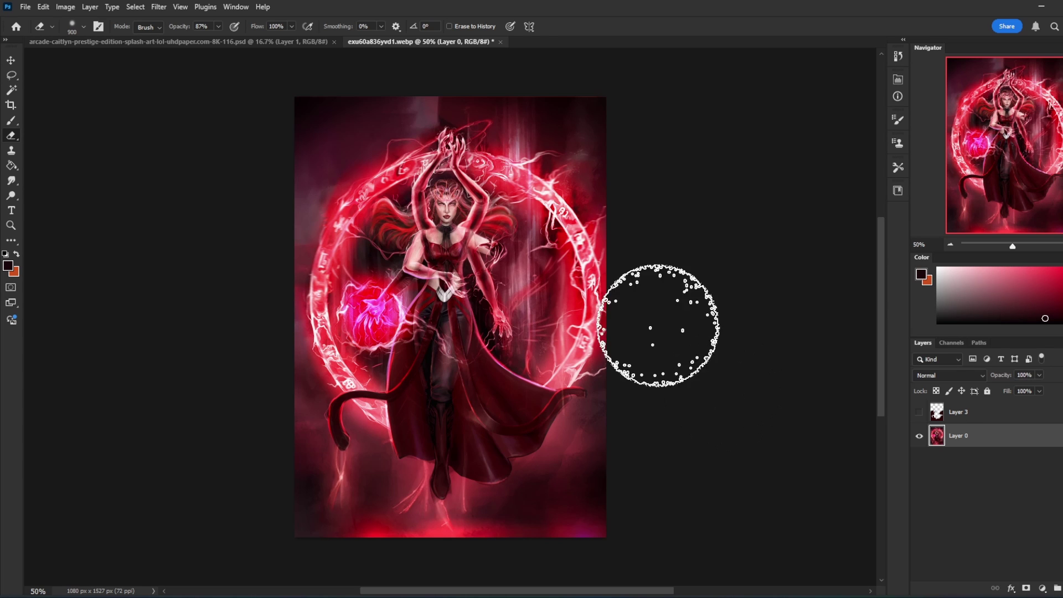
pyautogui.press('[')
pyautogui.press('[')
pyautogui.press('[')
pyautogui.press('[')
pyautogui.press('[')
pyautogui.press('[')
pyautogui.press('[')
pyautogui.press('[')
pyautogui.press('[')
pyautogui.press('[')
pyautogui.press('[')
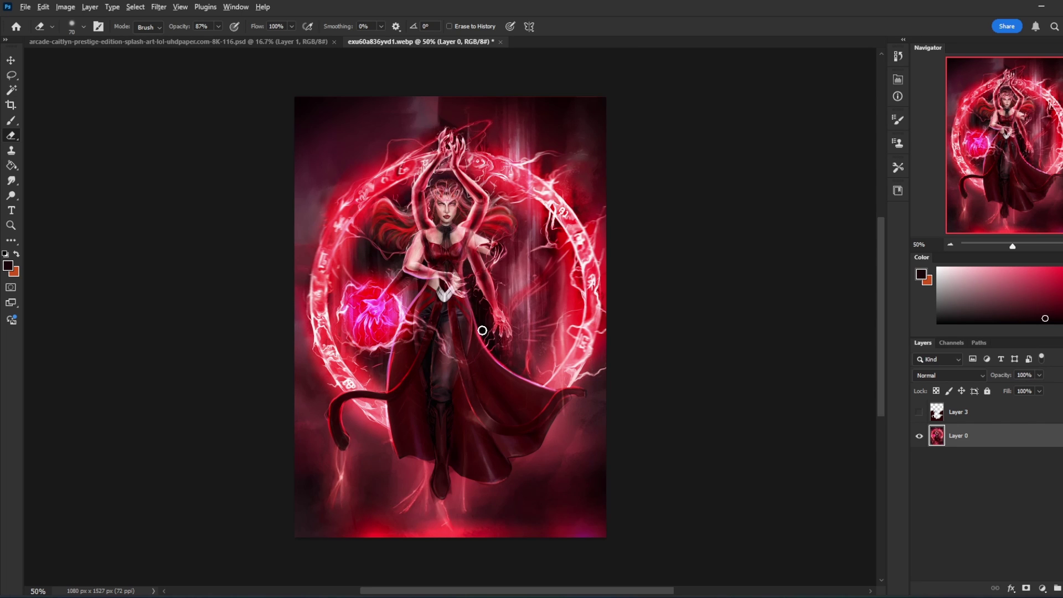
# - Brighten the coat's edge below the waist with the Dodge tool on Highlights at 83% exposure, using a 20 to 25 px brush
pyautogui.click(11, 196)
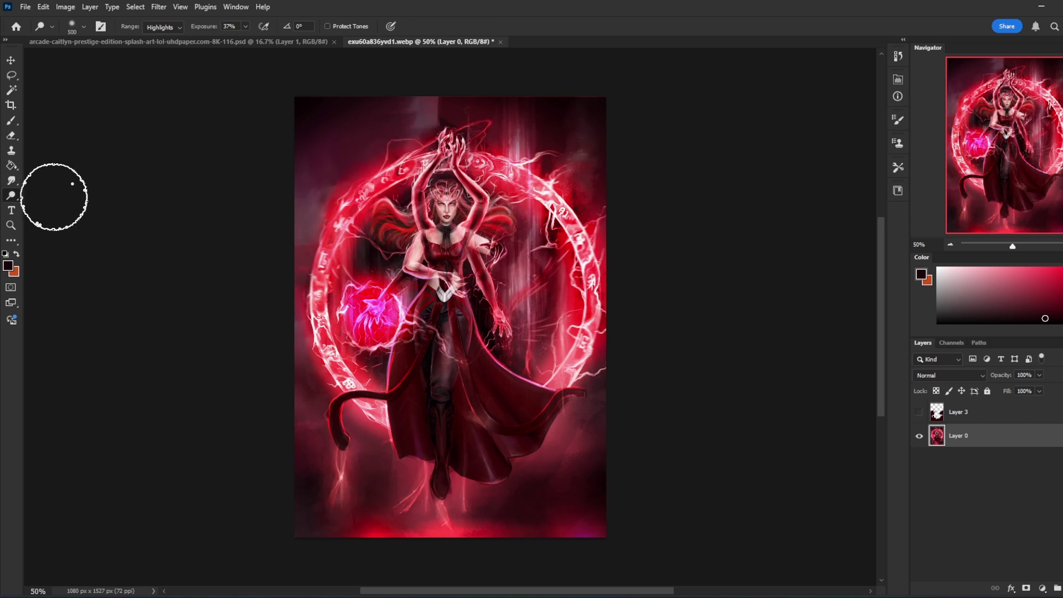
pyautogui.press('[')
pyautogui.press('[')
pyautogui.press('[')
pyautogui.press('[')
pyautogui.press('[')
pyautogui.press('[')
pyautogui.press('[')
pyautogui.press('[')
pyautogui.press('[')
pyautogui.press('[')
pyautogui.press('[')
pyautogui.press('[')
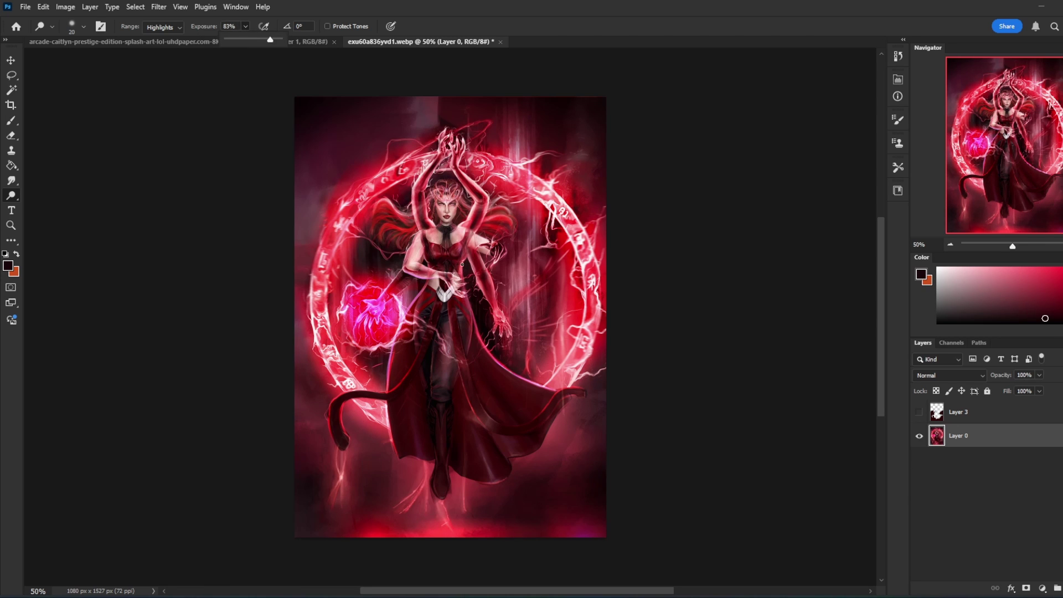
pyautogui.click(464, 261)
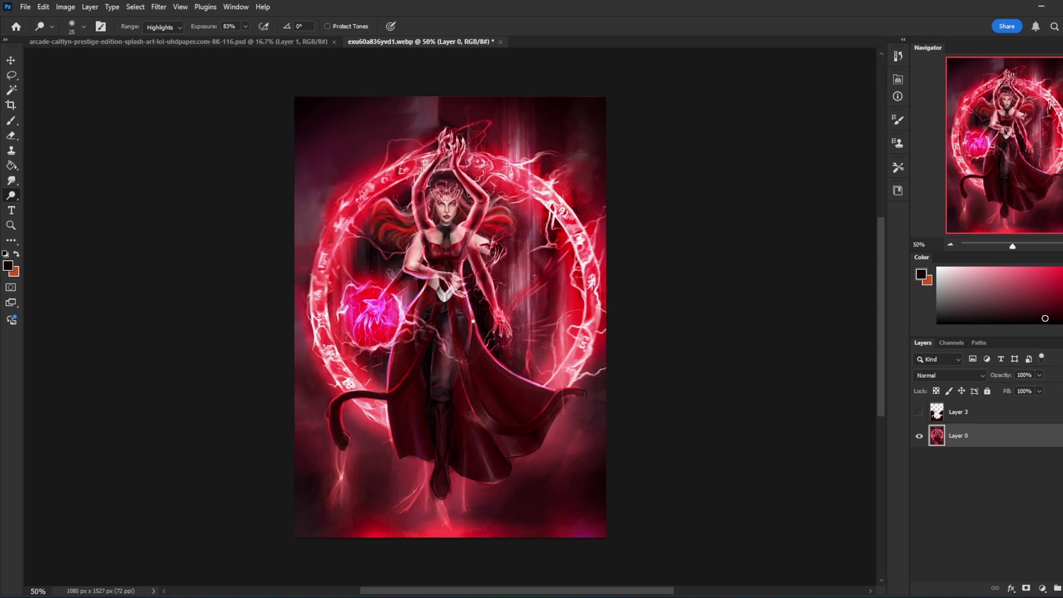
pyautogui.moveTo(473, 321); pyautogui.dragTo(471, 341)
# - Raise the Dodge exposure to 100% and strengthen the highlight on the coat's edge below the waist with a 20 px brush
pyautogui.click(245, 26)
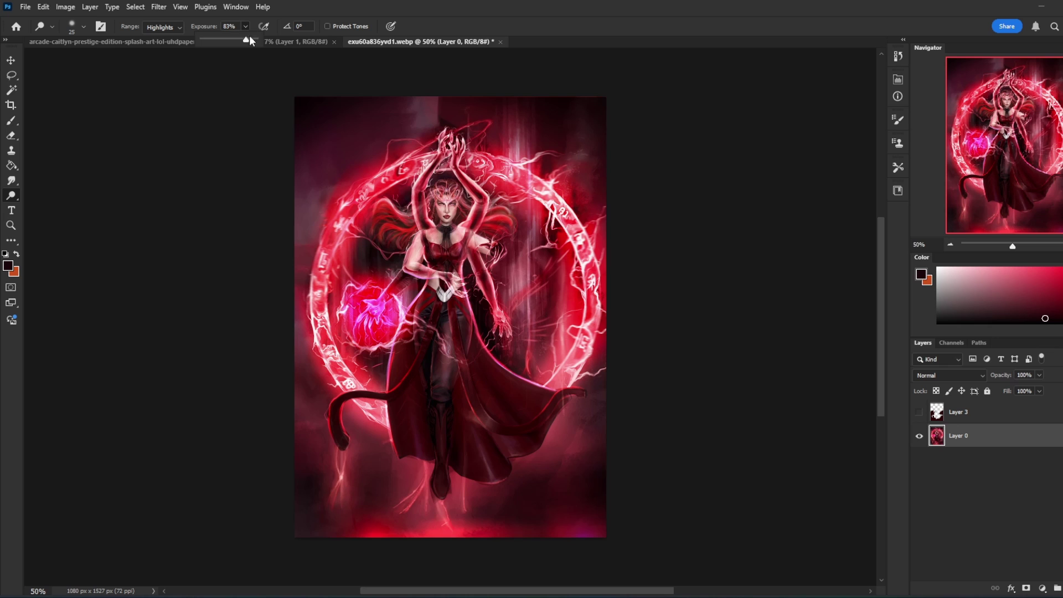
pyautogui.click(473, 320)
pyautogui.press('[')
pyautogui.press('[')
pyautogui.moveTo(471, 310)
pyautogui.mouseDown()
pyautogui.moveTo(473, 339)
pyautogui.moveTo(470, 310)
pyautogui.mouseUp()
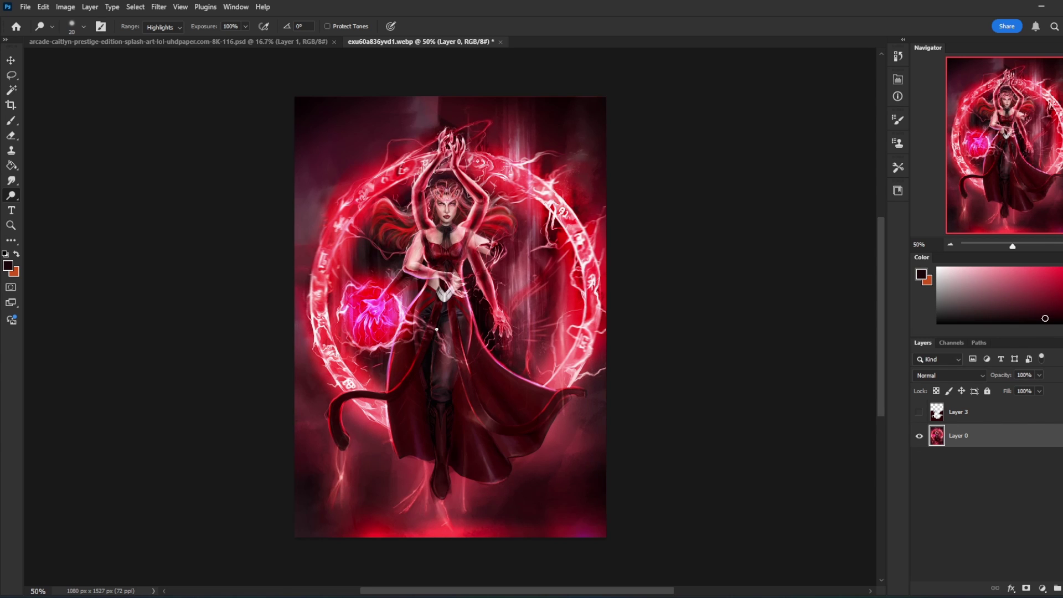
# - Touch up the coat with a small brush in Normal mode at 62% opacity, using a near-black color sampled from the coat's lower part
pyautogui.press('b')
pyautogui.keyDown('alt'); pyautogui.click(580, 308); pyautogui.keyUp('alt')
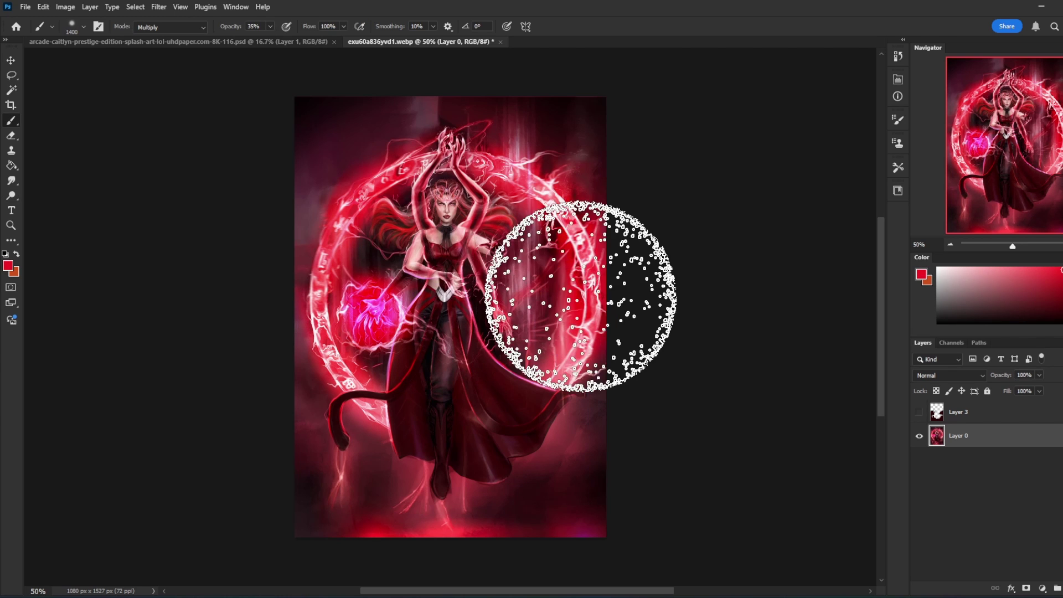
pyautogui.press('[')
pyautogui.press('[')
pyautogui.press('[')
pyautogui.press('[')
pyautogui.press('[')
pyautogui.press('[')
pyautogui.press('[')
pyautogui.press('[')
pyautogui.press('[')
pyautogui.press('[')
pyautogui.press('[')
pyautogui.press('[')
pyautogui.press('[')
pyautogui.press('[')
pyautogui.press('[')
pyautogui.press('[')
pyautogui.press('[')
pyautogui.press('[')
pyautogui.press('[')
pyautogui.press('[')
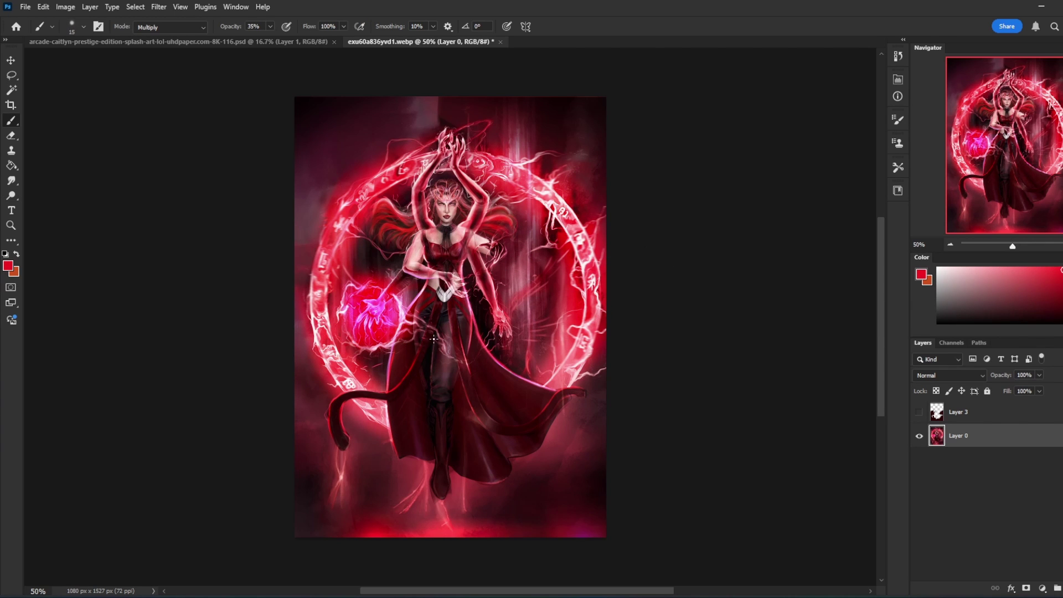
pyautogui.click(164, 28)
pyautogui.click(149, 37)
pyautogui.keyDown('alt'); pyautogui.click(479, 447); pyautogui.keyUp('alt')
pyautogui.click(270, 27)
pyautogui.moveTo(270, 40); pyautogui.dragTo(284, 39)
pyautogui.click(495, 437)
# - Soften the left side of the magic ring with the Smudge tool at 5% strength and a 45 px brush
pyautogui.click(11, 180)
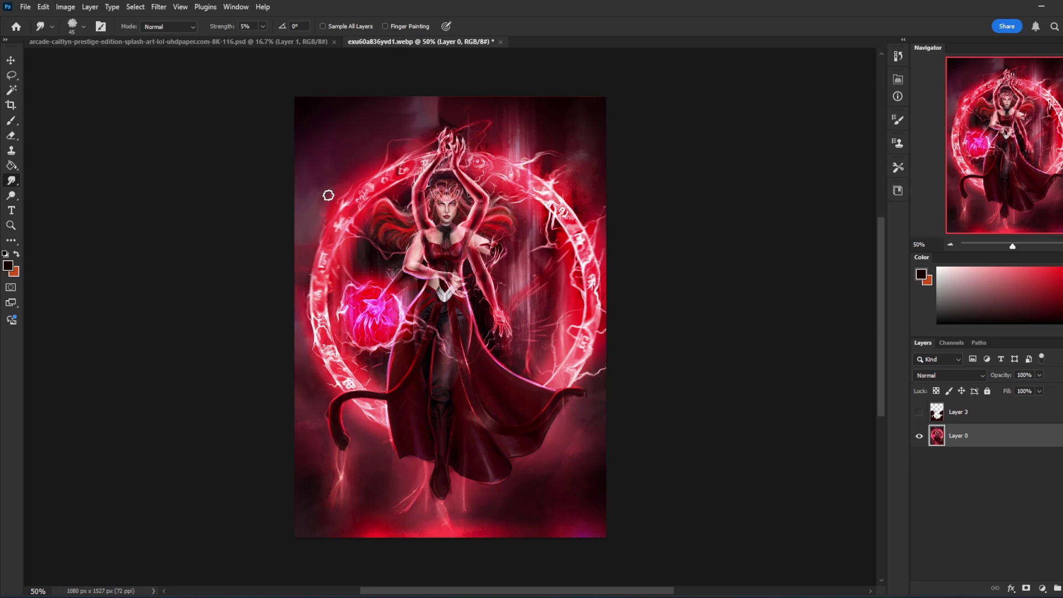
pyautogui.moveTo(326, 245)
pyautogui.mouseDown()
pyautogui.moveTo(311, 293)
pyautogui.moveTo(321, 311)
pyautogui.mouseUp()
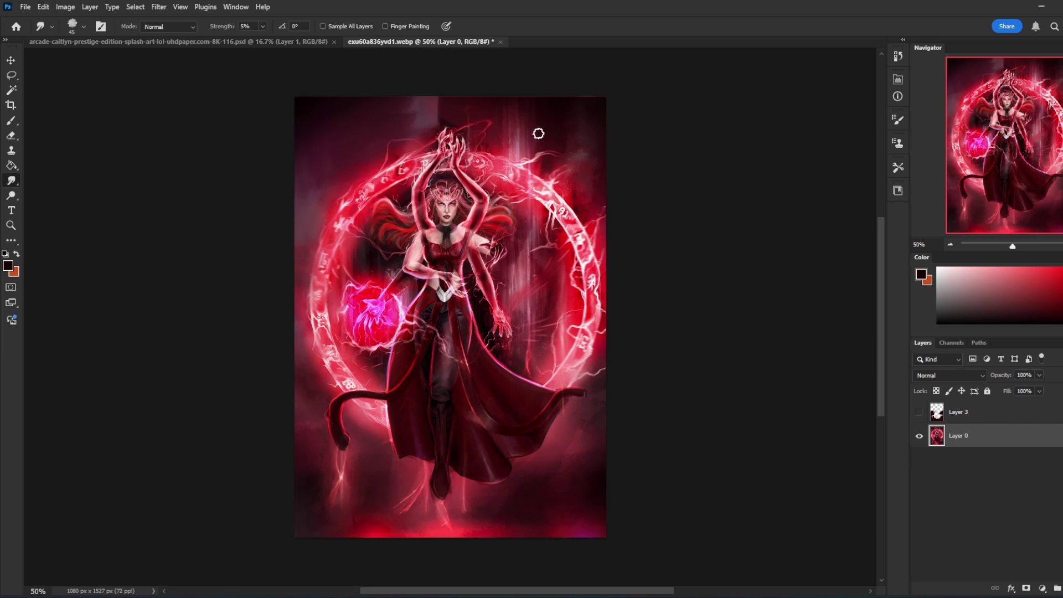
pyautogui.click(11, 195)
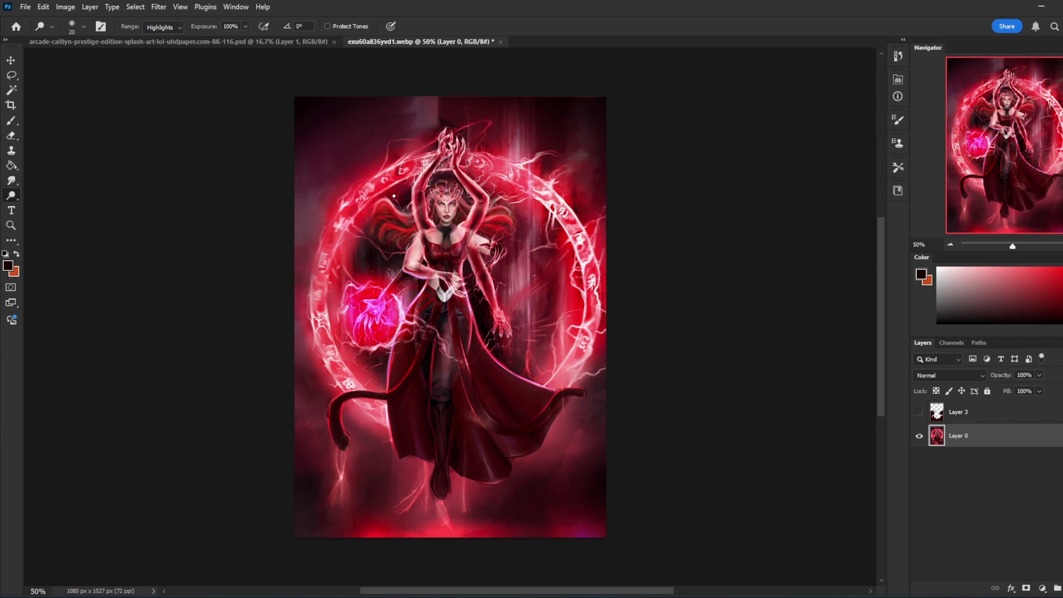
# - Tint the ring's left side with a 600 px brush in Color mode at 62% opacity, using a pinkish red sampled from the artwork
pyautogui.press('b')
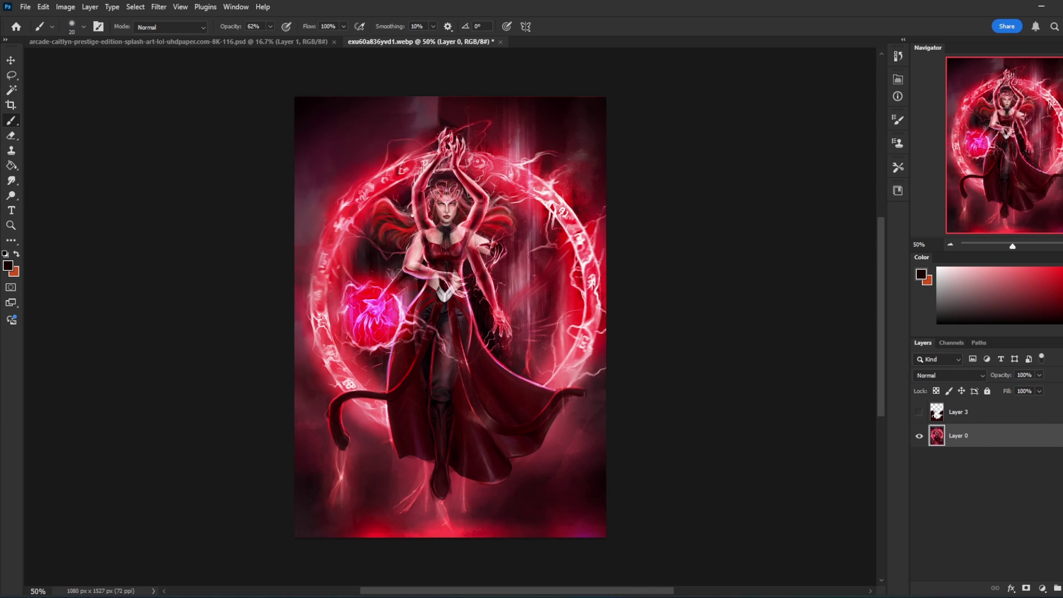
pyautogui.rightClick(424, 213)
pyautogui.click(734, 135)
pyautogui.press(']')
pyautogui.press(']')
pyautogui.press(']')
pyautogui.press(']')
pyautogui.press(']')
pyautogui.press(']')
pyautogui.press(']')
pyautogui.press(']')
pyautogui.press(']')
pyautogui.press(']')
pyautogui.press(']')
pyautogui.press(']')
pyautogui.press(']')
pyautogui.press(']')
pyautogui.press(']')
pyautogui.press(']')
pyautogui.press(']')
pyautogui.press(']')
pyautogui.press(']')
pyautogui.press(']')
pyautogui.press(']')
pyautogui.click(212, 26)
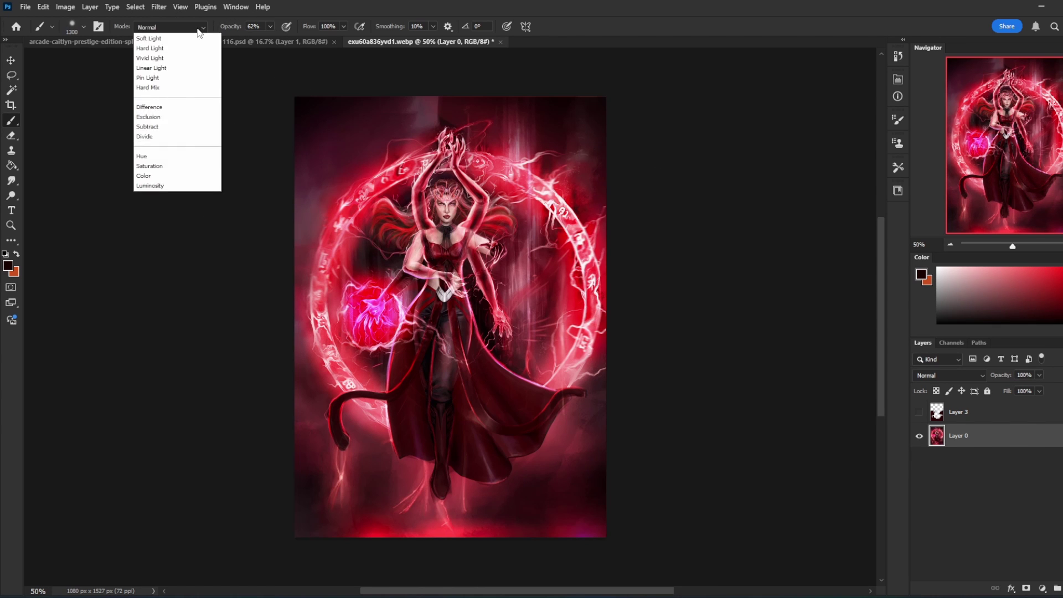
pyautogui.click(170, 353)
pyautogui.keyDown('alt'); pyautogui.click(349, 318); pyautogui.keyUp('alt')
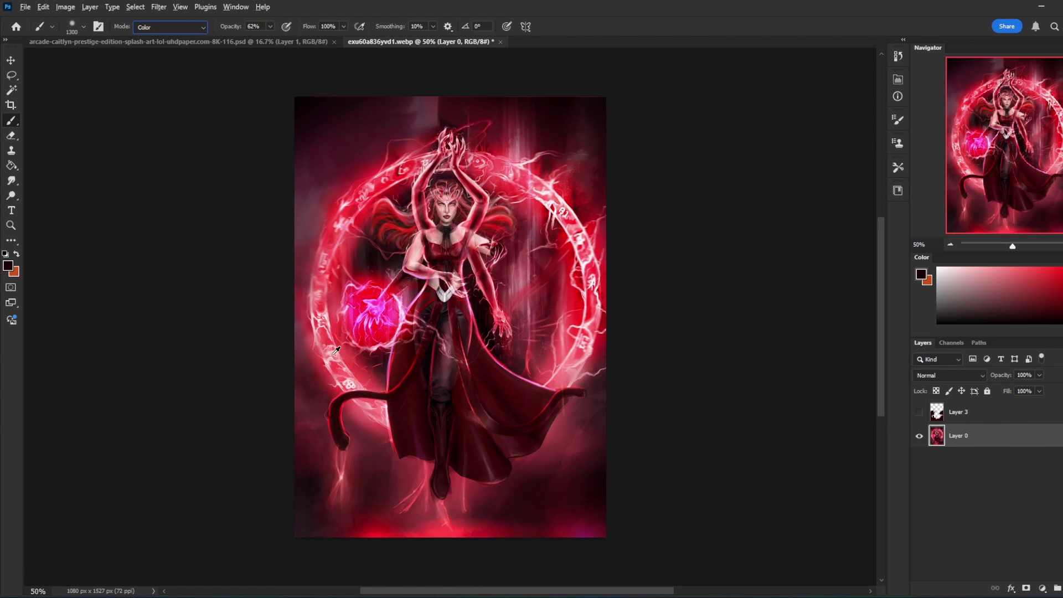
pyautogui.keyDown('alt'); pyautogui.click(365, 310); pyautogui.keyUp('alt')
pyautogui.keyDown('alt'); pyautogui.click(593, 301); pyautogui.keyUp('alt')
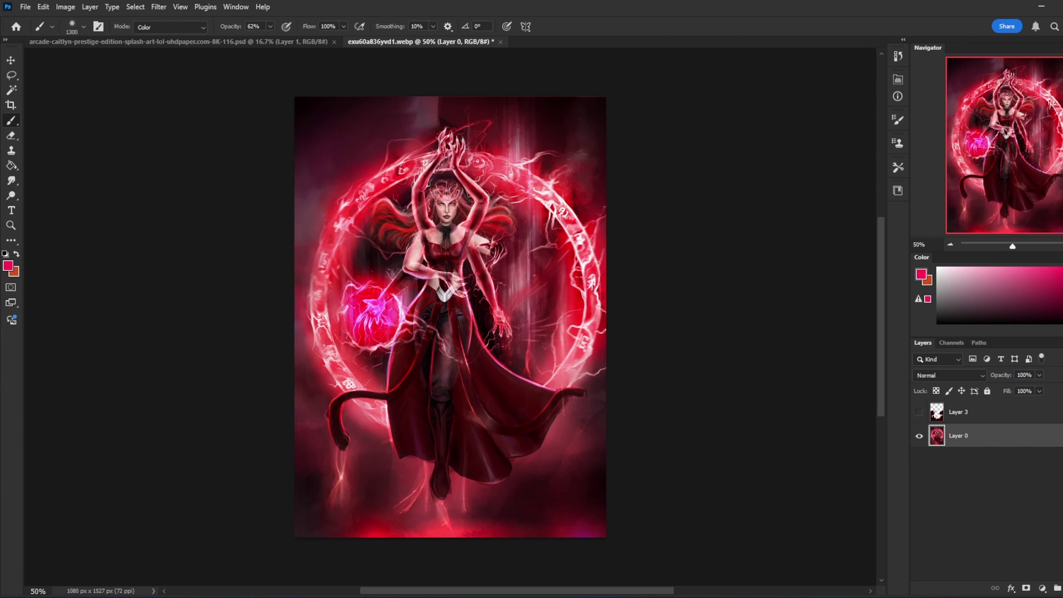
pyautogui.press('[')
pyautogui.press('[')
pyautogui.press('[')
pyautogui.press('[')
pyautogui.press('[')
pyautogui.press('[')
pyautogui.press('[')
pyautogui.moveTo(330, 255); pyautogui.dragTo(335, 225)
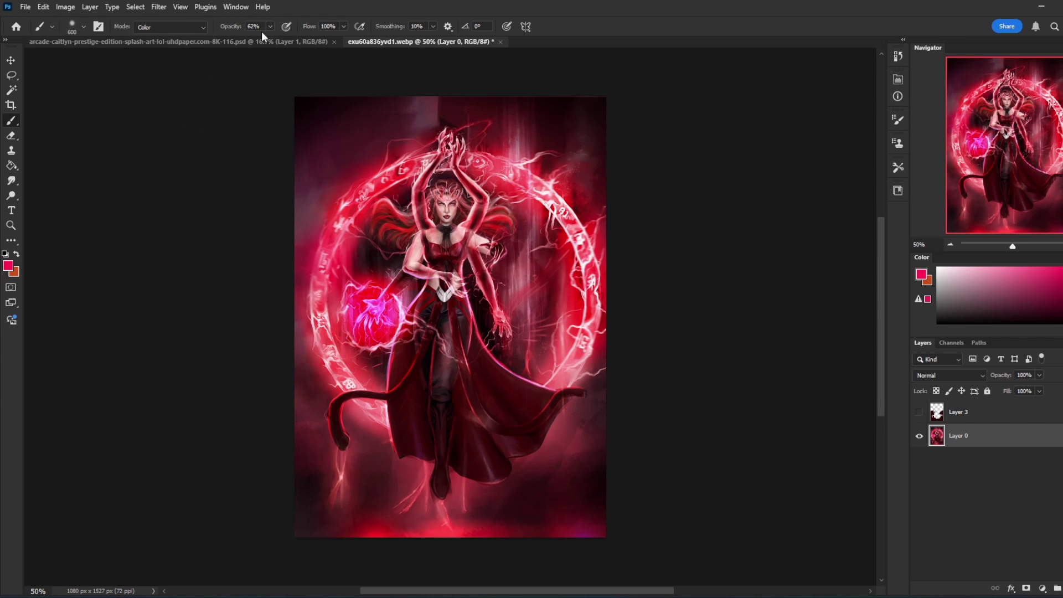
# - Set the brush opacity to 84% and tint the ring's left and upper parts pinkish red with brush sizes from 200 to 700 px
pyautogui.press('8')
pyautogui.press('4')
pyautogui.press('[')
pyautogui.press('[')
pyautogui.press('[')
pyautogui.press('[')
pyautogui.moveTo(354, 223)
pyautogui.mouseDown()
pyautogui.moveTo(343, 213)
pyautogui.moveTo(410, 161)
pyautogui.moveTo(338, 228)
pyautogui.mouseUp()
pyautogui.press(']')
pyautogui.press(']')
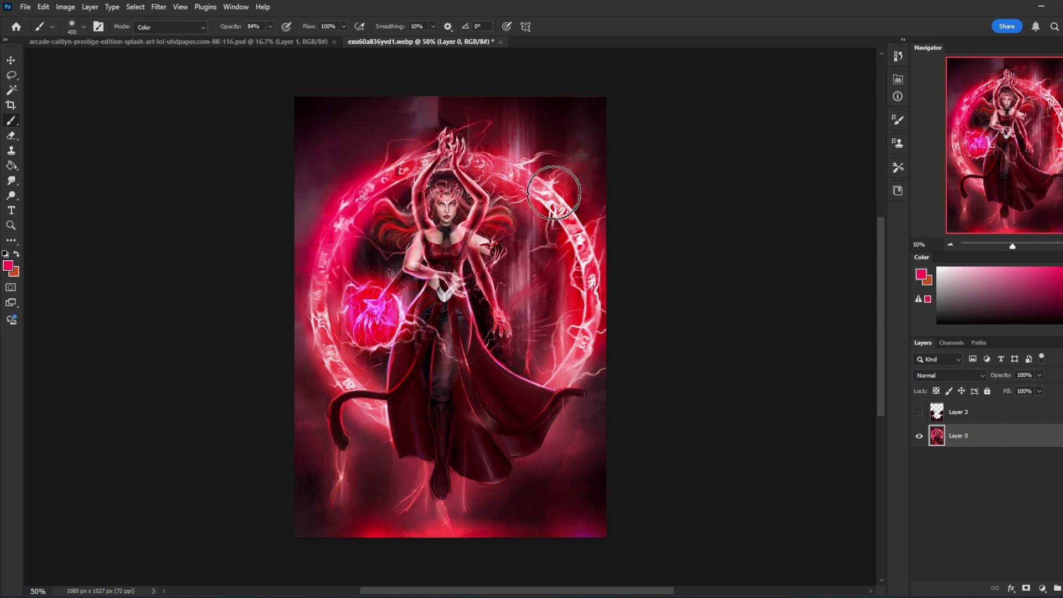
pyautogui.press(']')
pyautogui.press(']')
pyautogui.press(']')
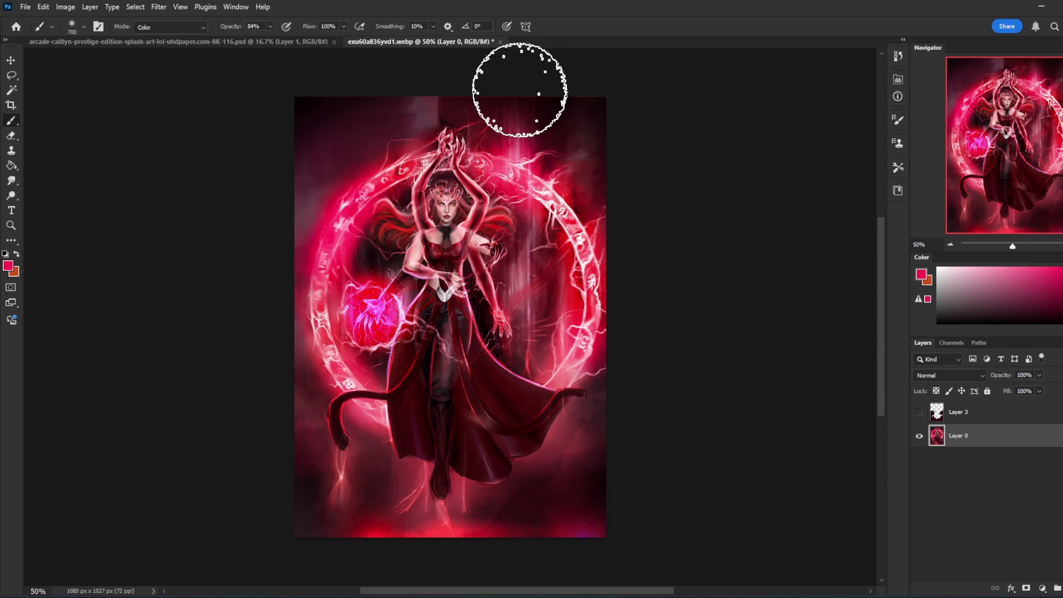
pyautogui.click(11, 195)
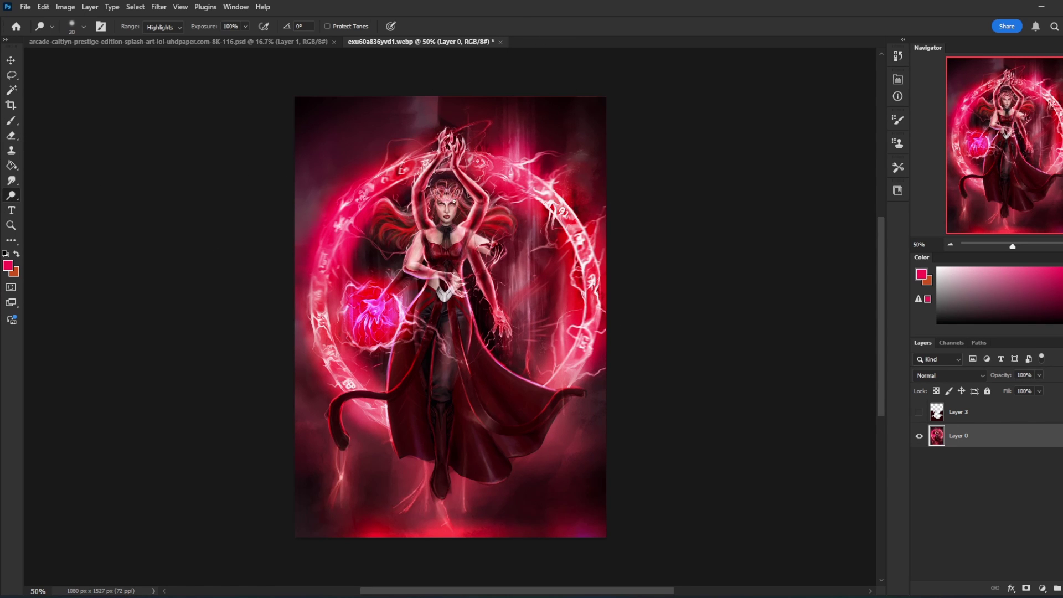
pyautogui.press('z')
pyautogui.moveTo(357, 148)
pyautogui.mouseDown()
pyautogui.moveTo(535, 296)
pyautogui.moveTo(530, 248)
pyautogui.mouseUp()
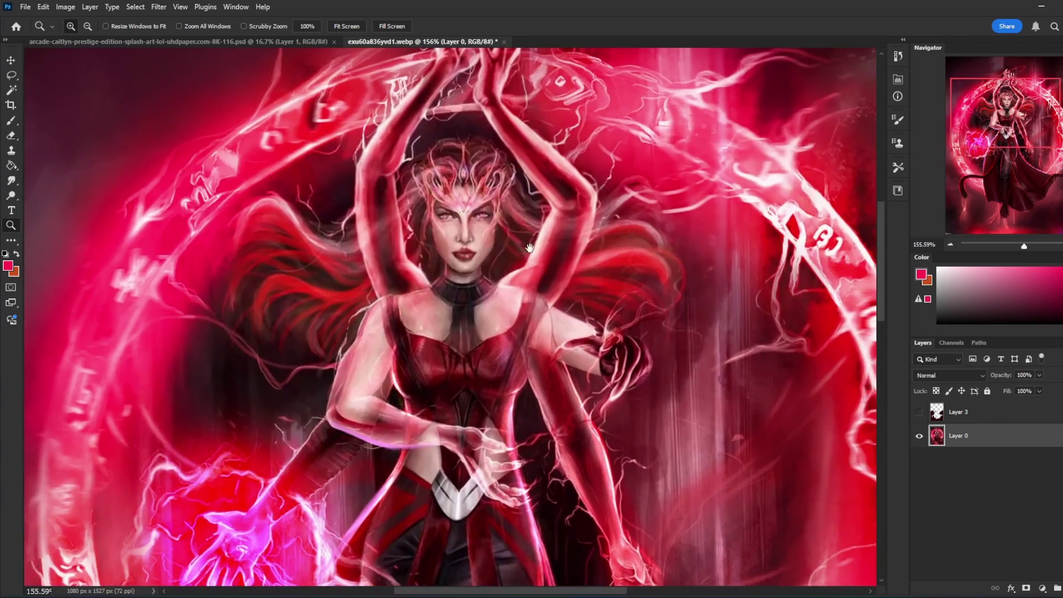
pyautogui.press('b')
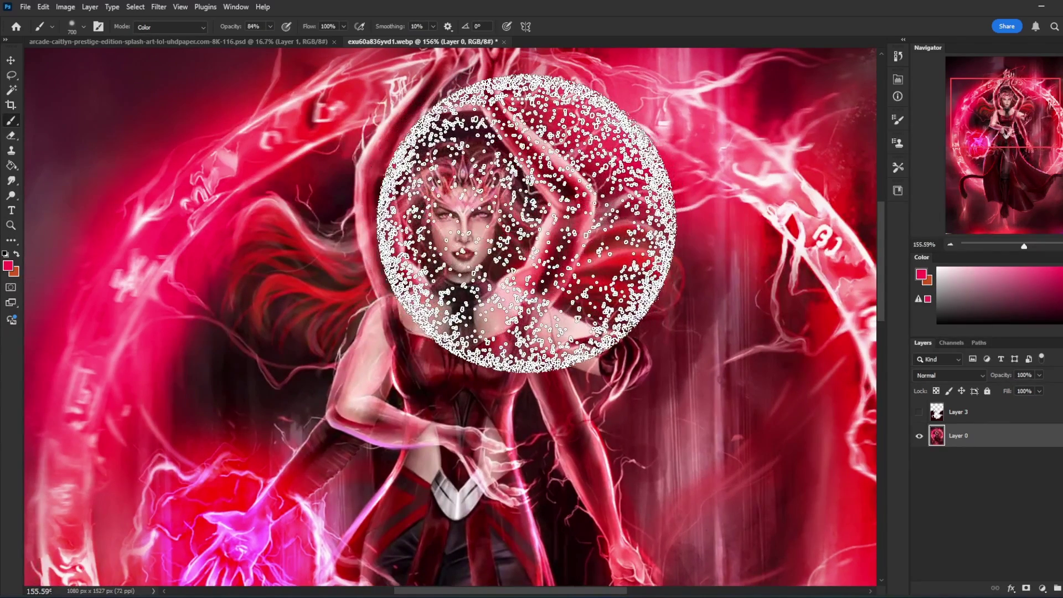
pyautogui.hotkey('ctrl', '0')
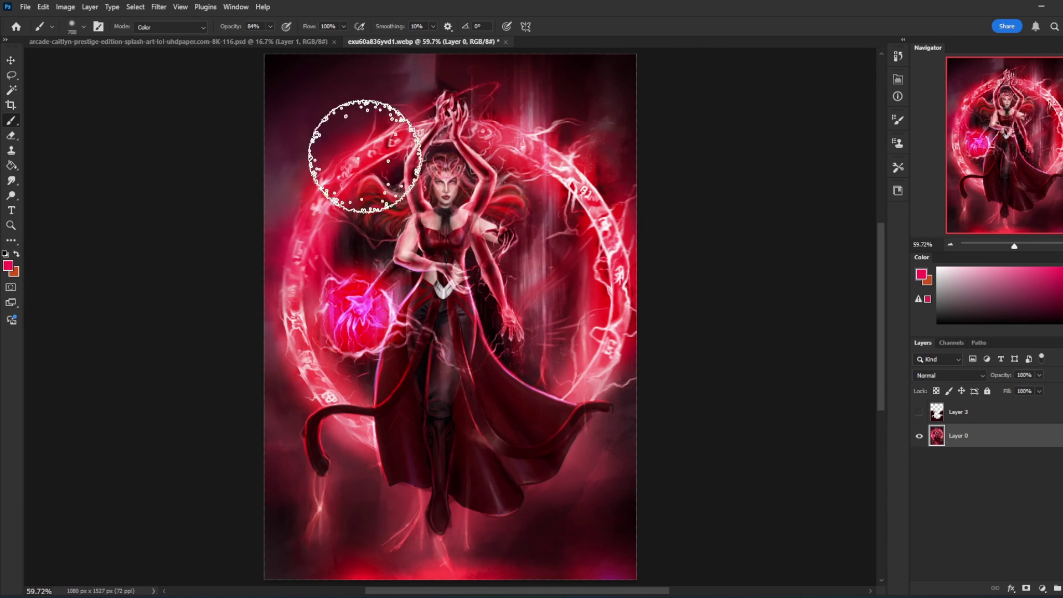
# - Copy an elliptical area around the sorceress's head and torso to a new layer, and set its saturation to +20 and lightness to -34
pyautogui.press('m')
pyautogui.moveTo(426, 152); pyautogui.dragTo(478, 260)
pyautogui.hotkey('ctrl', 'j')
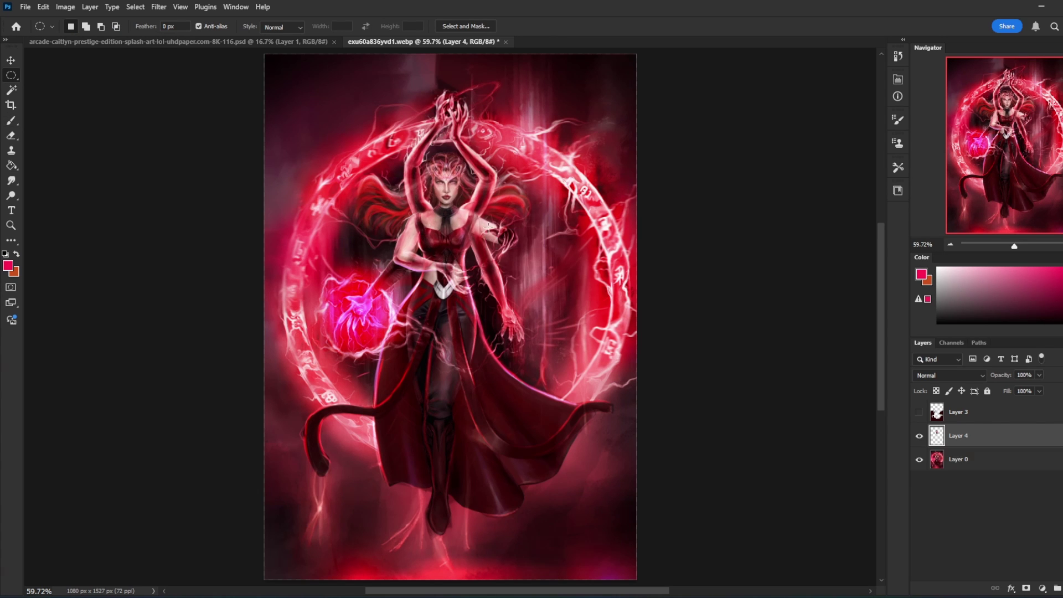
pyautogui.hotkey('ctrl', 'u')
pyautogui.moveTo(929, 420); pyautogui.dragTo(909, 424)
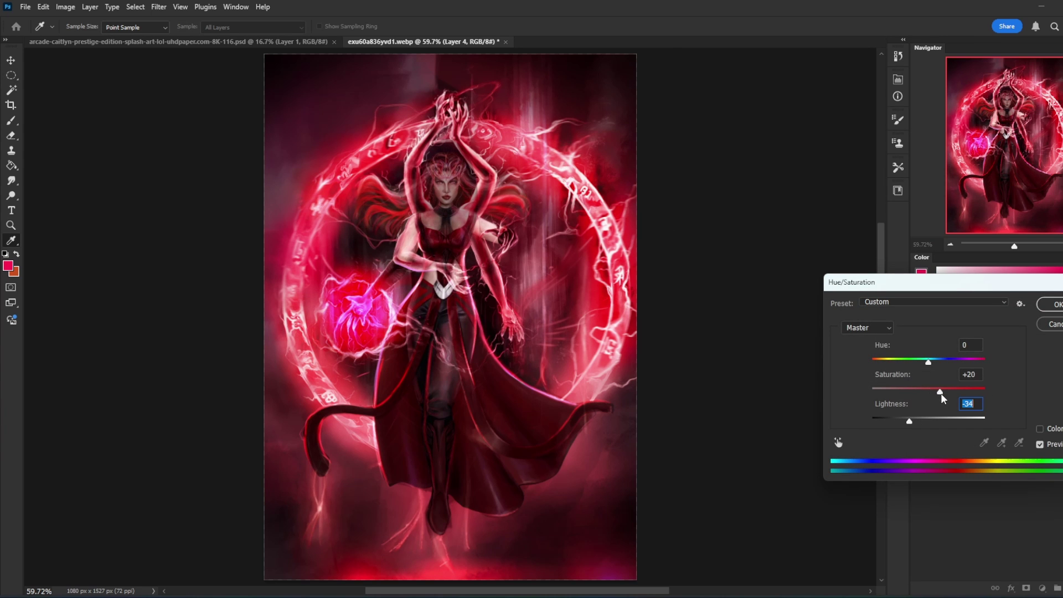
pyautogui.press('Return')
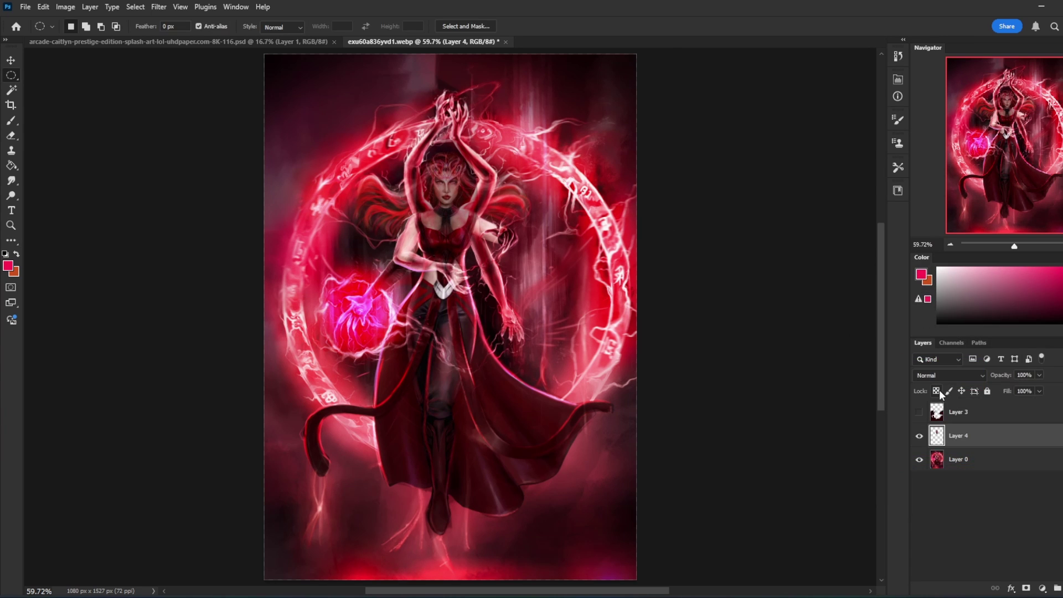
# - Tint the copied head and torso area crimson with a 700 px brush in Color mode, using a red sampled from the artwork
pyautogui.press('b')
pyautogui.keyDown('alt'); pyautogui.click(496, 188); pyautogui.keyUp('alt')
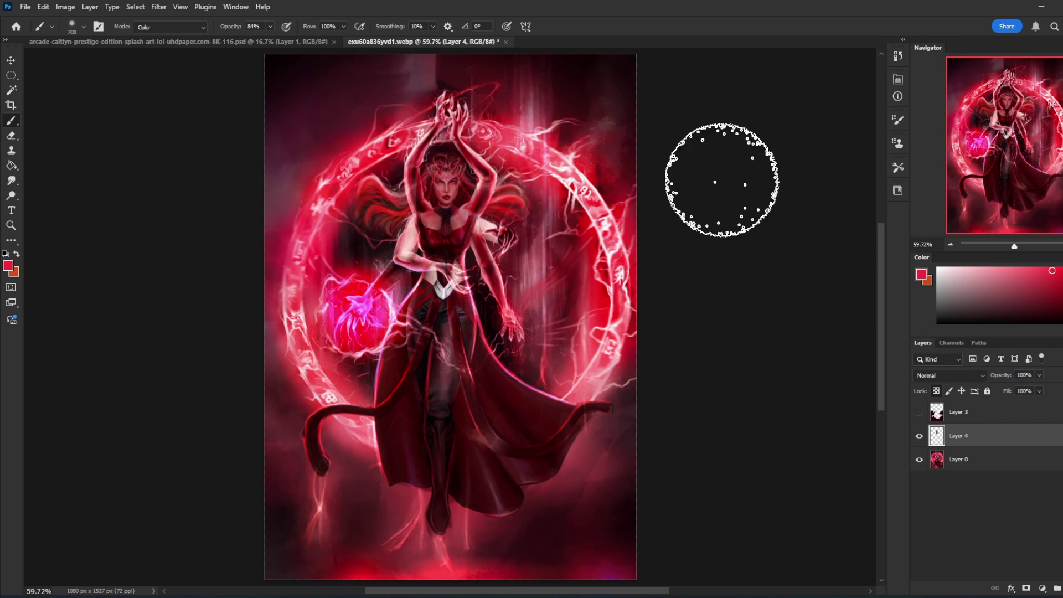
pyautogui.rightClick(969, 437)
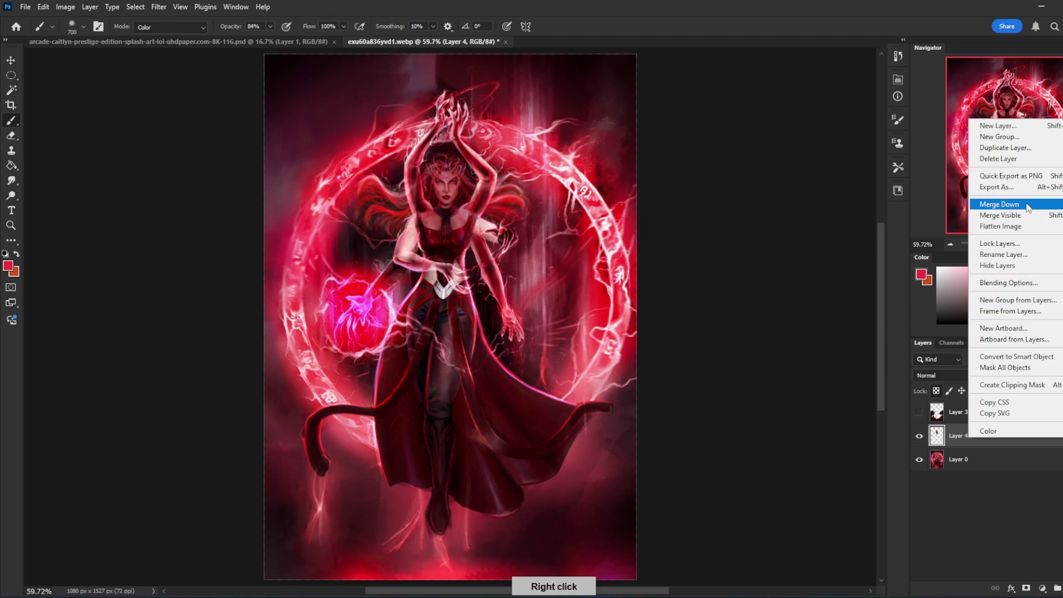
pyautogui.press('Escape')
# - Erase the outer parts of the darkened copy around the raised arms and torso at 87% opacity, reducing the eraser to 25 px
pyautogui.press('e')
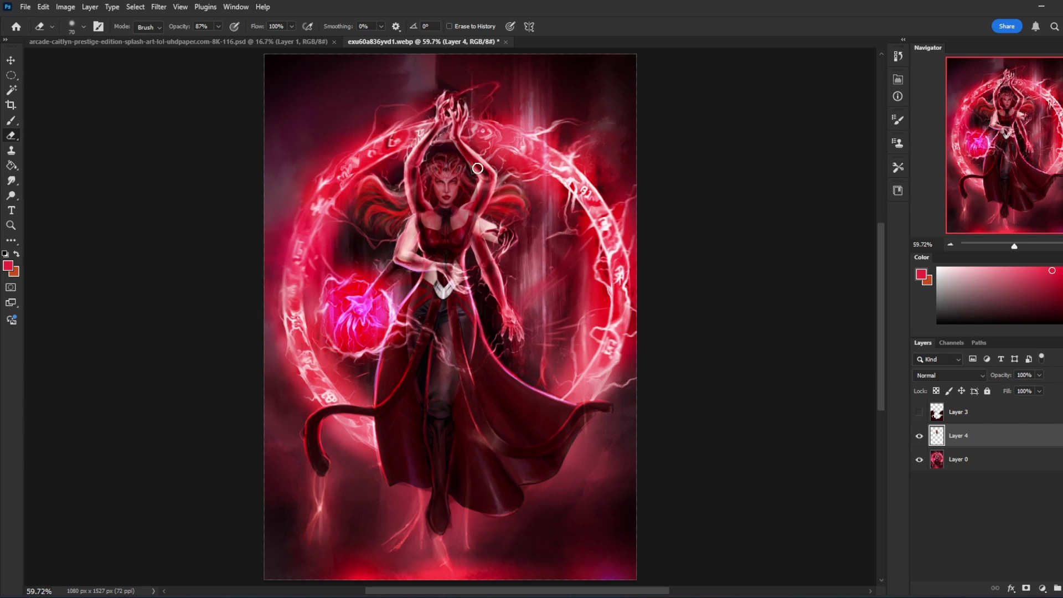
pyautogui.press(']')
pyautogui.press(']')
pyautogui.press(']')
pyautogui.press(']')
pyautogui.moveTo(485, 193); pyautogui.dragTo(468, 289)
pyautogui.press(']')
pyautogui.moveTo(395, 169)
pyautogui.mouseDown()
pyautogui.moveTo(419, 270)
pyautogui.moveTo(406, 153)
pyautogui.moveTo(423, 240)
pyautogui.mouseUp()
pyautogui.press('[')
pyautogui.press('[')
pyautogui.press('[')
pyautogui.press('[')
pyautogui.press('[')
pyautogui.press('[')
pyautogui.press('[')
pyautogui.press('[')
pyautogui.press('[')
pyautogui.press('[')
pyautogui.press('[')
pyautogui.press('[')
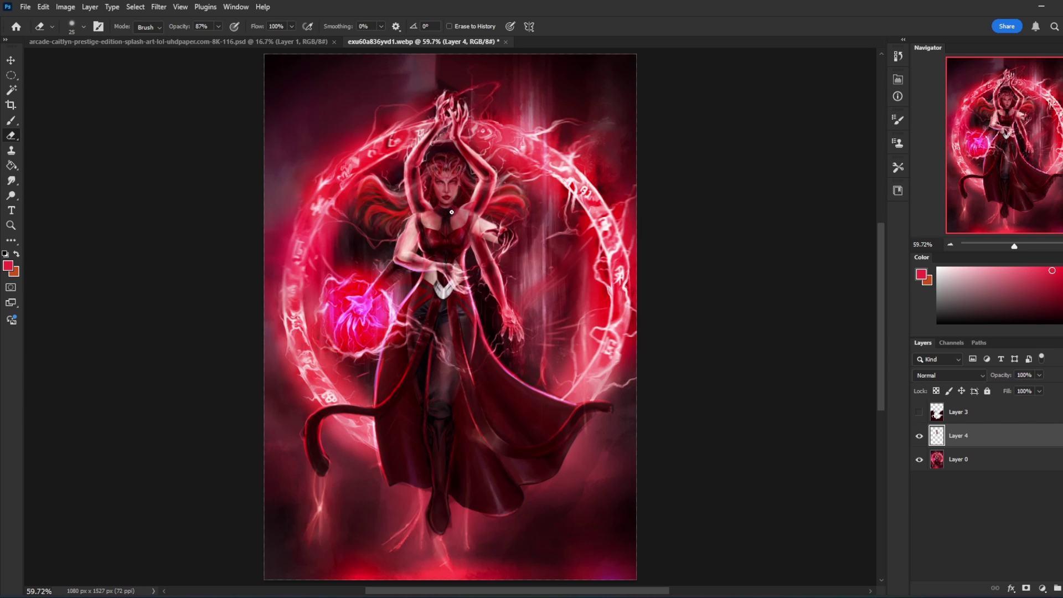
# - Sample a near-white from the magic ring, reduce the brush size, and erase the darkening over the eyes with a 10 px eraser
pyautogui.press('b')
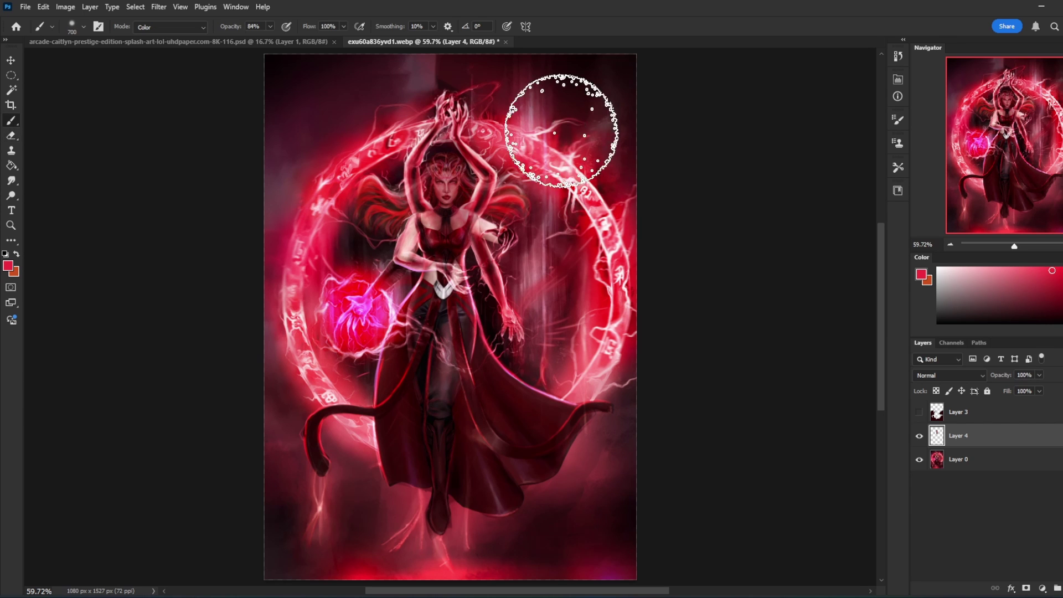
pyautogui.keyDown('alt'); pyautogui.click(571, 168); pyautogui.keyUp('alt')
pyautogui.press('[')
pyautogui.press('[')
pyautogui.press('[')
pyautogui.press('[')
pyautogui.press('[')
pyautogui.press('[')
pyautogui.press('[')
pyautogui.press('[')
pyautogui.press('[')
pyautogui.press('[')
pyautogui.press('[')
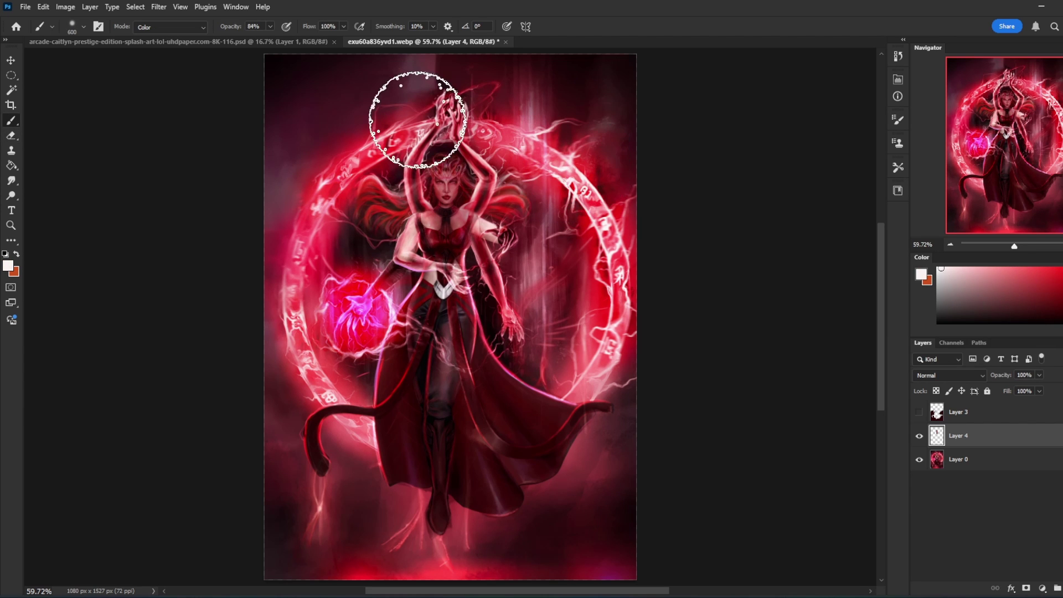
pyautogui.press('[')
pyautogui.press('[')
pyautogui.press('[')
pyautogui.press('[')
pyautogui.press('[')
pyautogui.press('[')
pyautogui.press('[')
pyautogui.press('e')
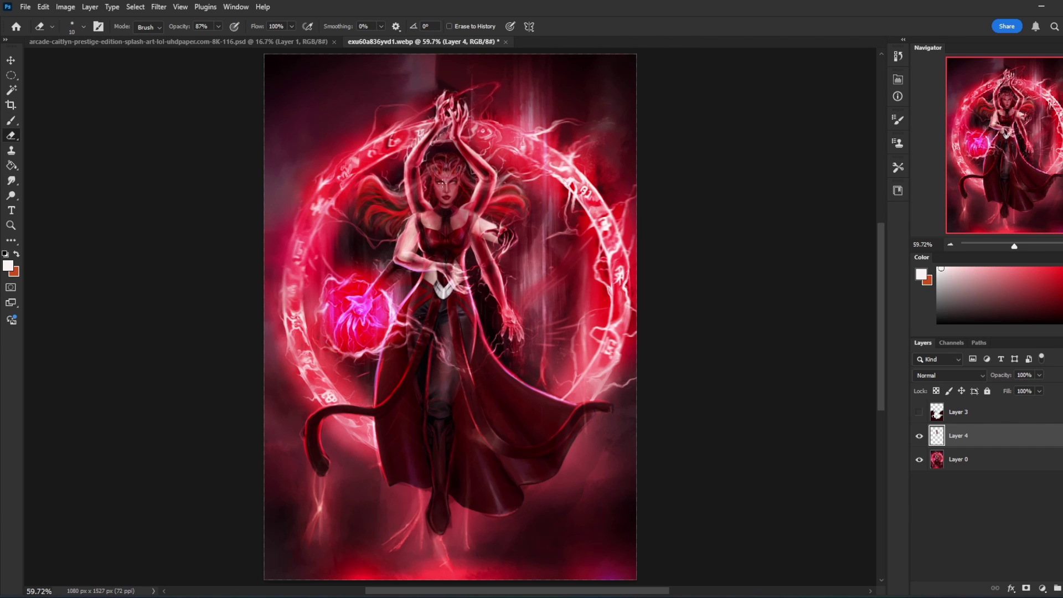
# - Tint the eyes red on Layer 0 with a very small brush in Color mode, using a red sampled from the magic ring
pyautogui.press('z')
pyautogui.moveTo(401, 141); pyautogui.dragTo(489, 260)
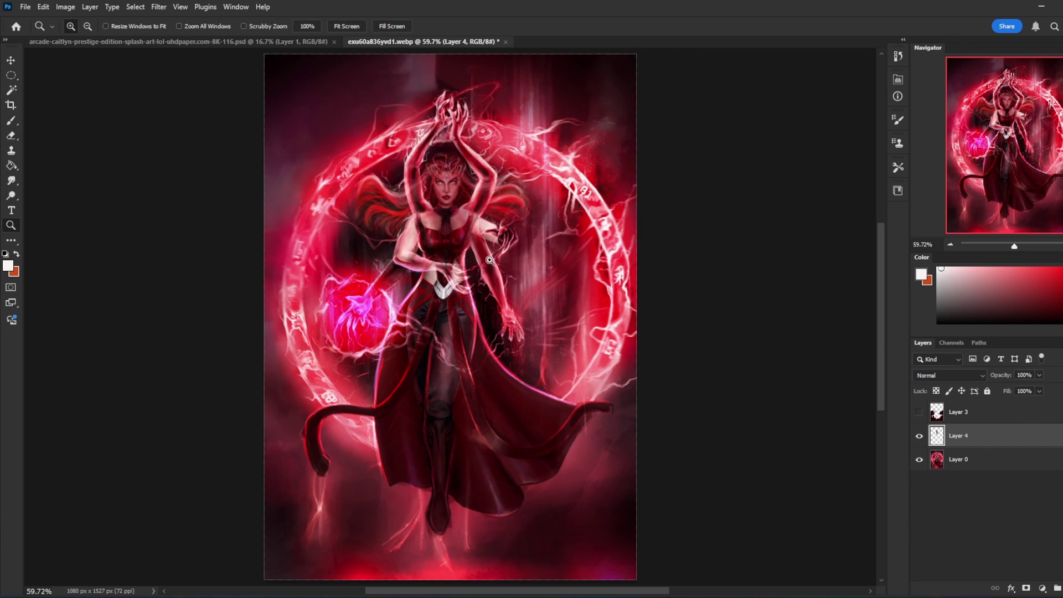
pyautogui.press('b')
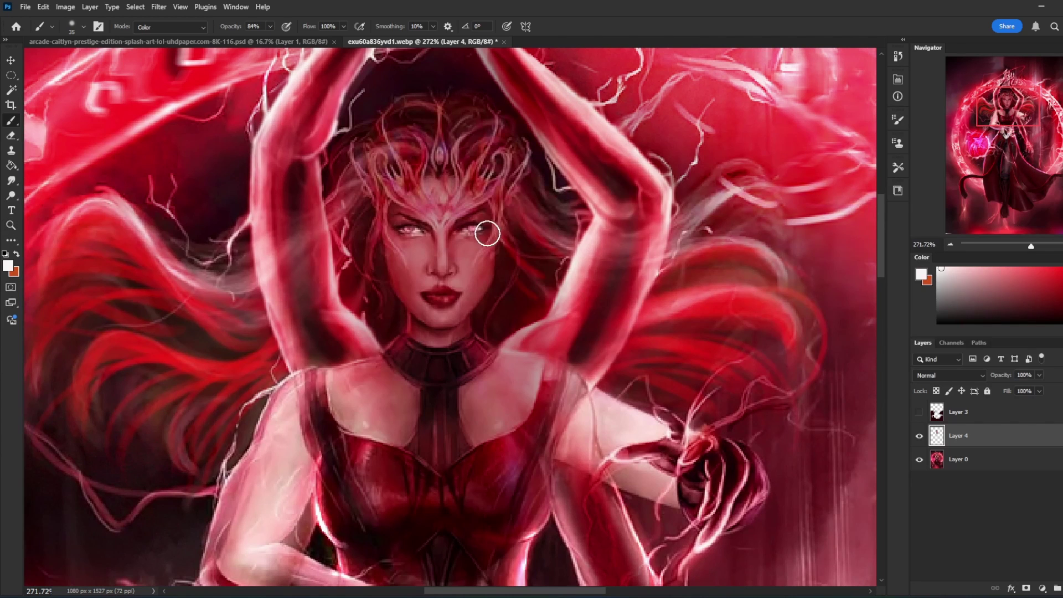
pyautogui.press('[')
pyautogui.keyDown('alt'); pyautogui.click(786, 123); pyautogui.keyUp('alt')
pyautogui.press('[')
pyautogui.press('[')
pyautogui.press('[')
pyautogui.press('[')
pyautogui.moveTo(459, 228); pyautogui.dragTo(482, 230)
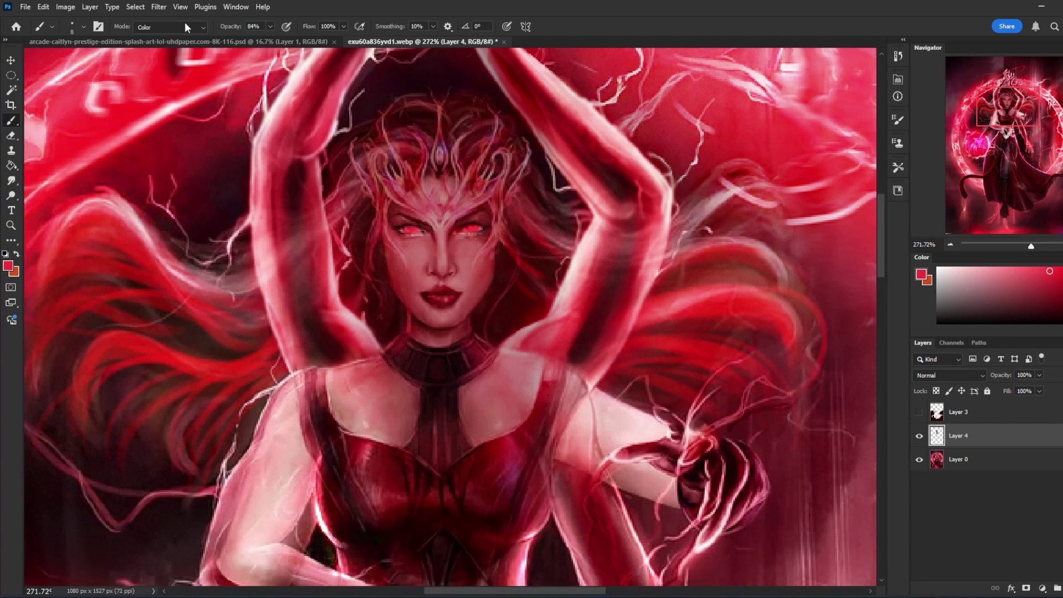
pyautogui.hotkey('ctrl', 'z')
pyautogui.click(959, 462)
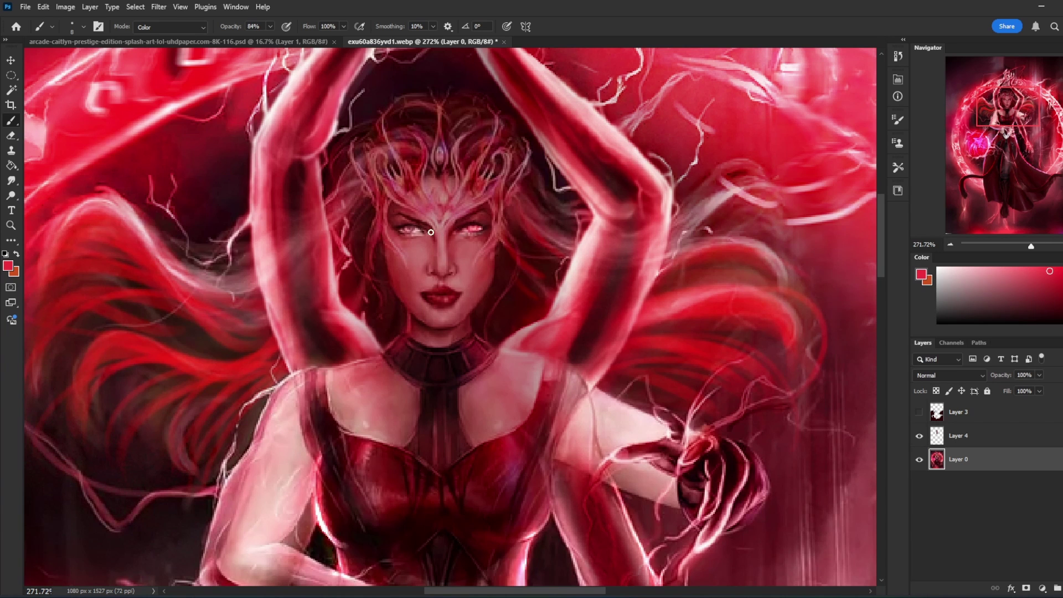
# - Deepen the red of both eyes with the small brush in Color Burn mode at 84% opacity
pyautogui.click(203, 27)
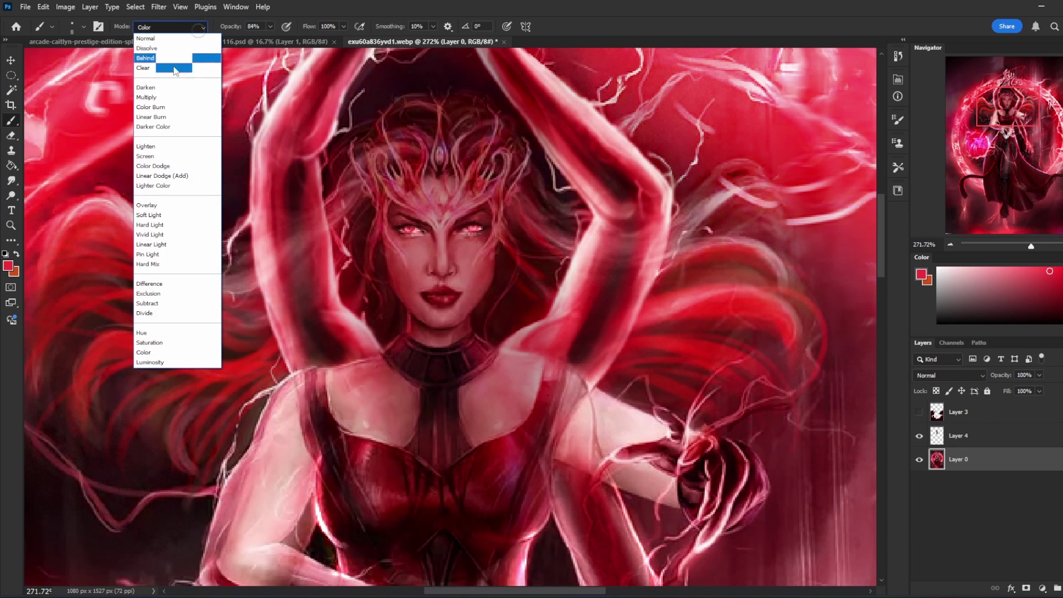
pyautogui.click(180, 108)
pyautogui.hotkey('ctrl', 'z')
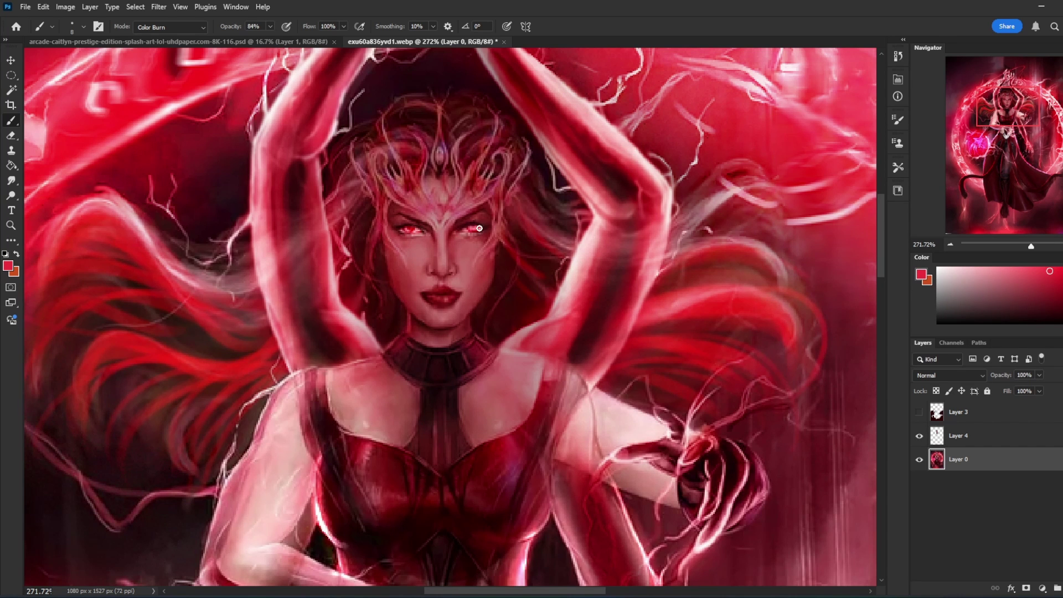
pyautogui.hotkey('ctrl', '0')
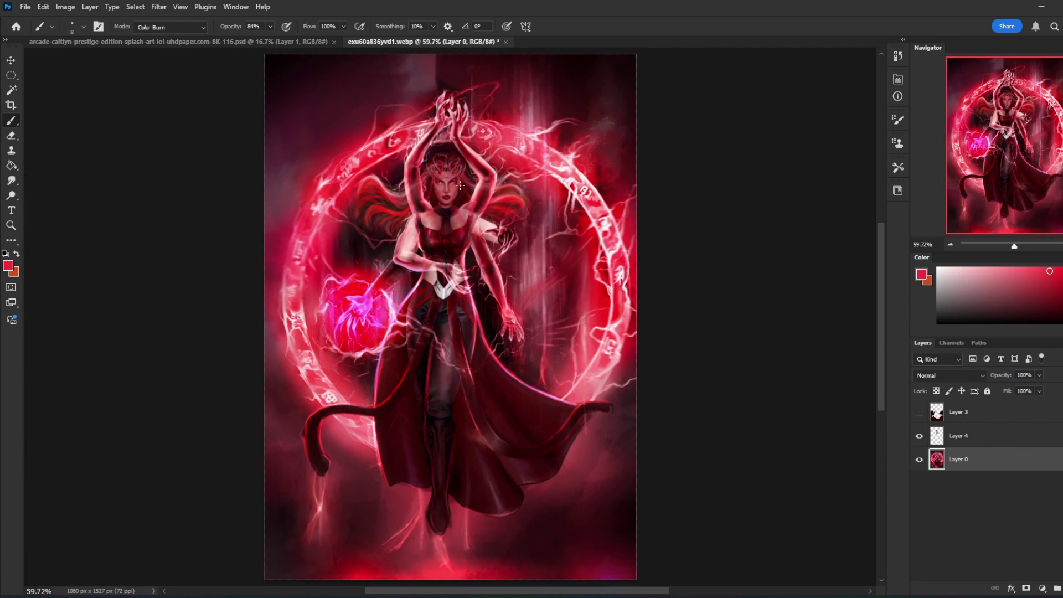
# - Add a layer above the head and torso copy and paint thin light pink highlights along the face's edges with a 10 px brush
pyautogui.moveTo(548, 153); pyautogui.dragTo(550, 151)
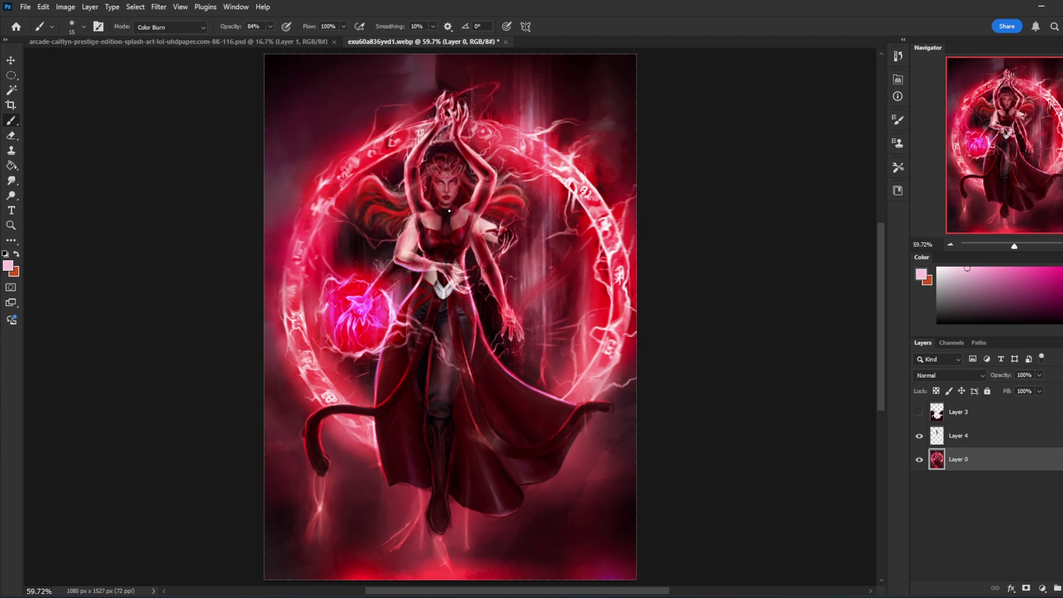
pyautogui.click(981, 437)
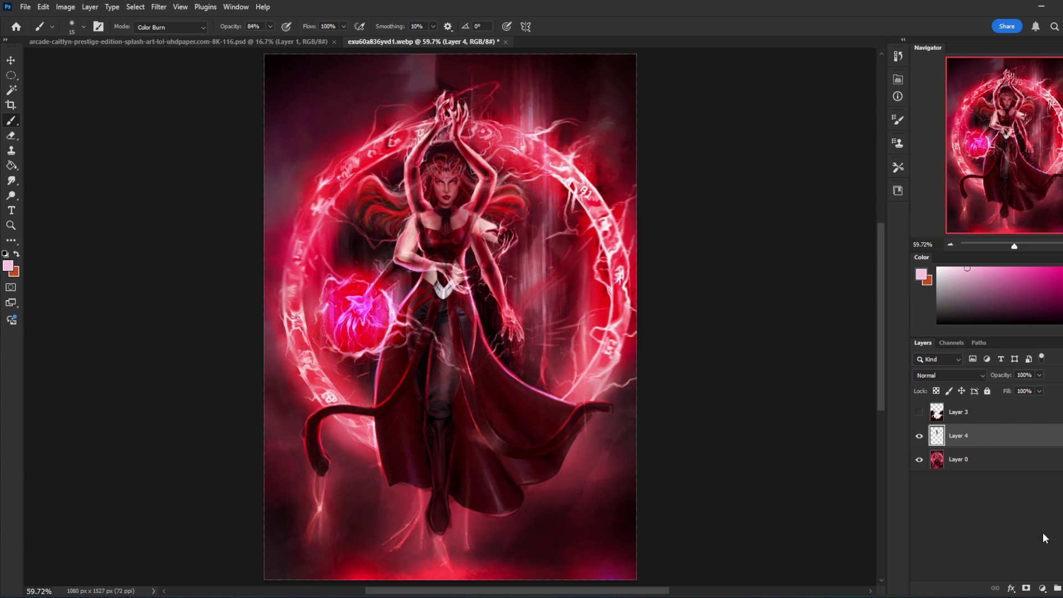
pyautogui.hotkey('ctrl', 'shift', 'alt', 'n')
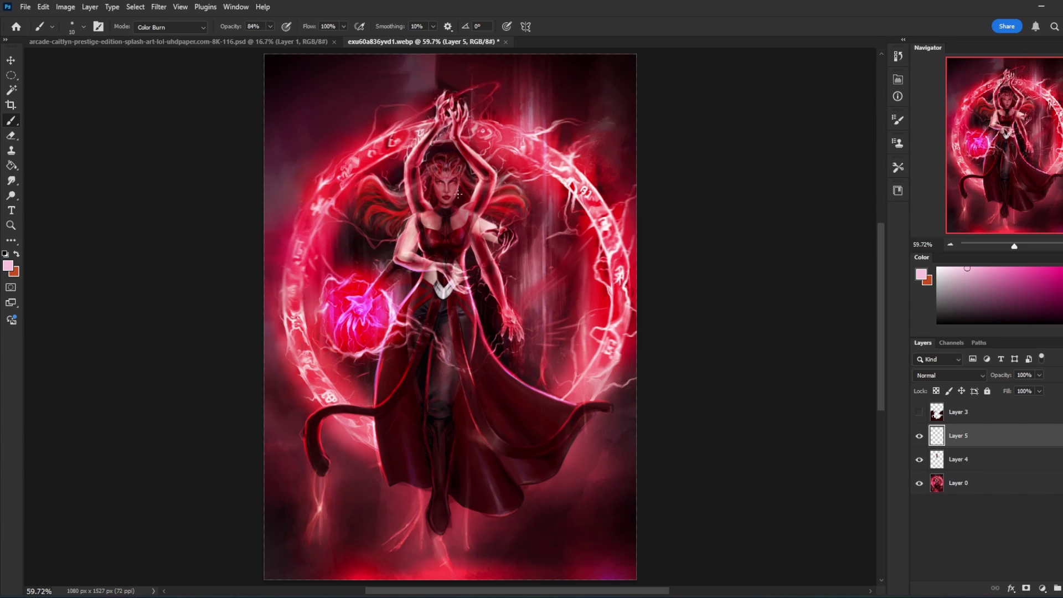
pyautogui.scroll(4, 474, 176)
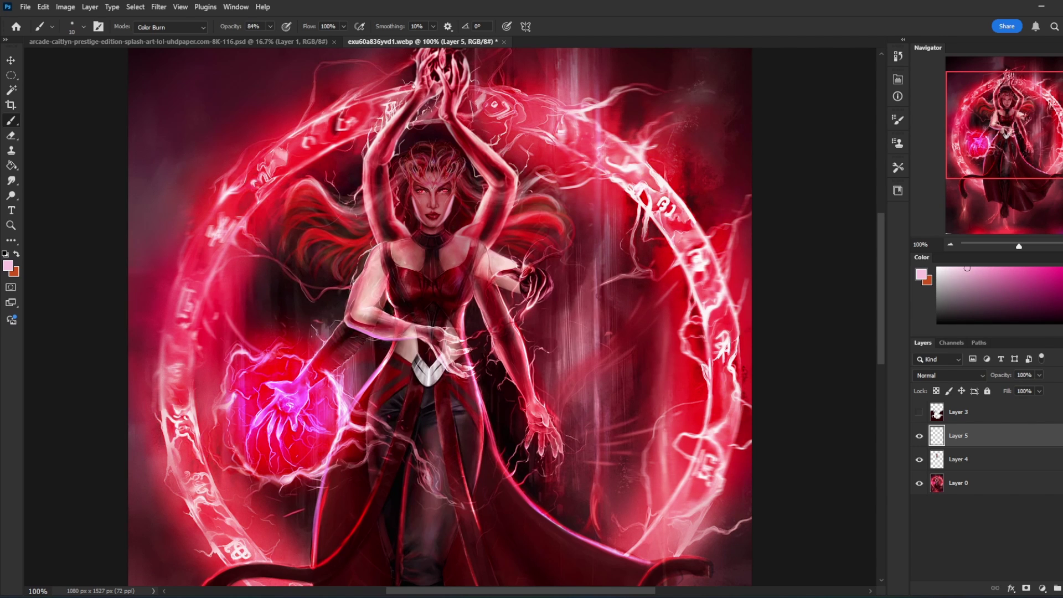
pyautogui.moveTo(411, 187); pyautogui.dragTo(424, 212)
# - Soften the pink highlights around the face with the eraser at 87% opacity, enlarging it to 40 px
pyautogui.press('e')
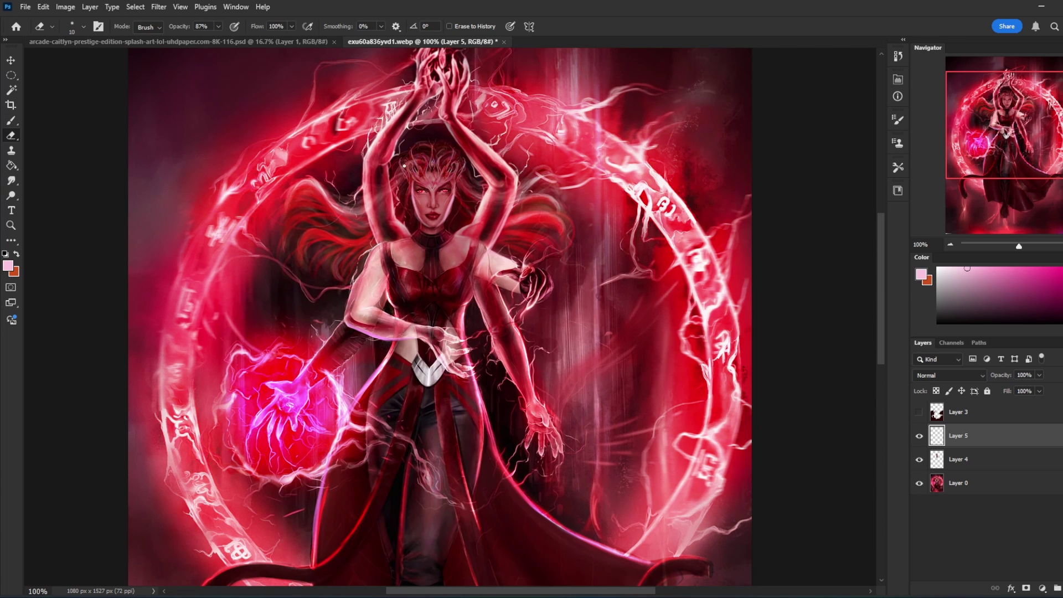
pyautogui.press(']')
pyautogui.press(']')
pyautogui.press(']')
# - Add a layer in Darken blend mode and shade the bare shoulder and bent arm with sampled red and a 175 px Darken-mode brush
pyautogui.hotkey('ctrl', '-')
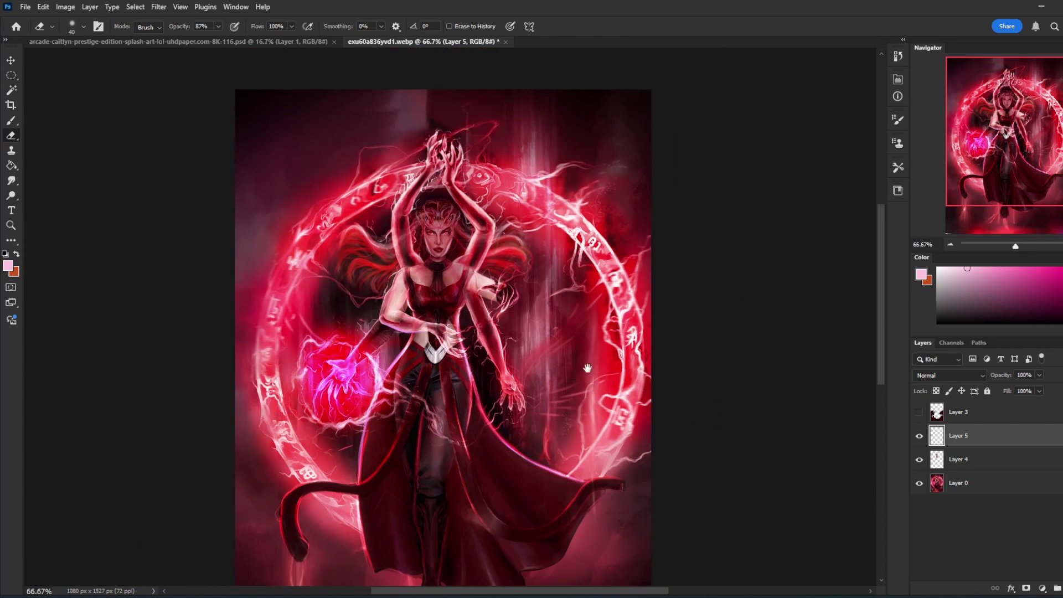
pyautogui.moveTo(588, 369); pyautogui.dragTo(582, 304)
pyautogui.press('b')
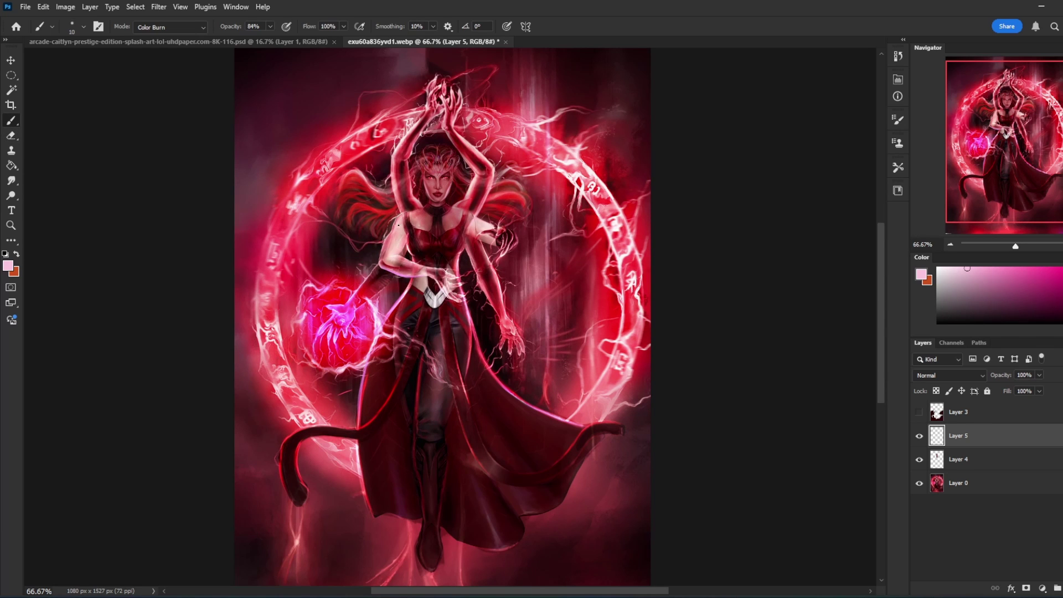
pyautogui.keyDown('alt'); pyautogui.click(396, 212); pyautogui.keyUp('alt')
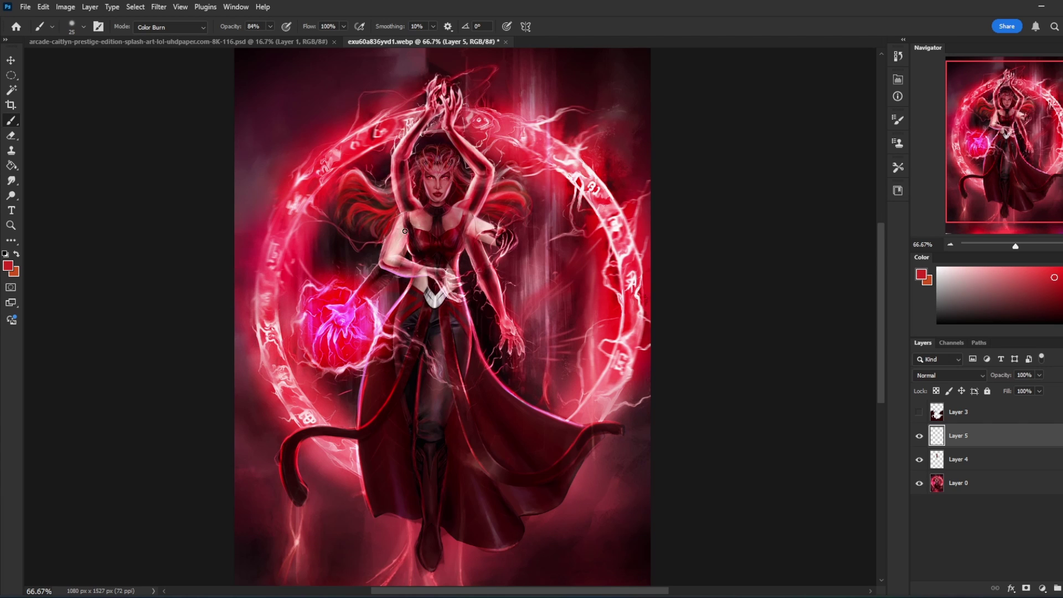
pyautogui.press(']')
pyautogui.press(']')
pyautogui.press(']')
pyautogui.press(']')
pyautogui.press(']')
pyautogui.press(']')
pyautogui.press(']')
pyautogui.press(']')
pyautogui.press(']')
pyautogui.press(']')
pyautogui.press(']')
pyautogui.click(193, 30)
pyautogui.click(169, 89)
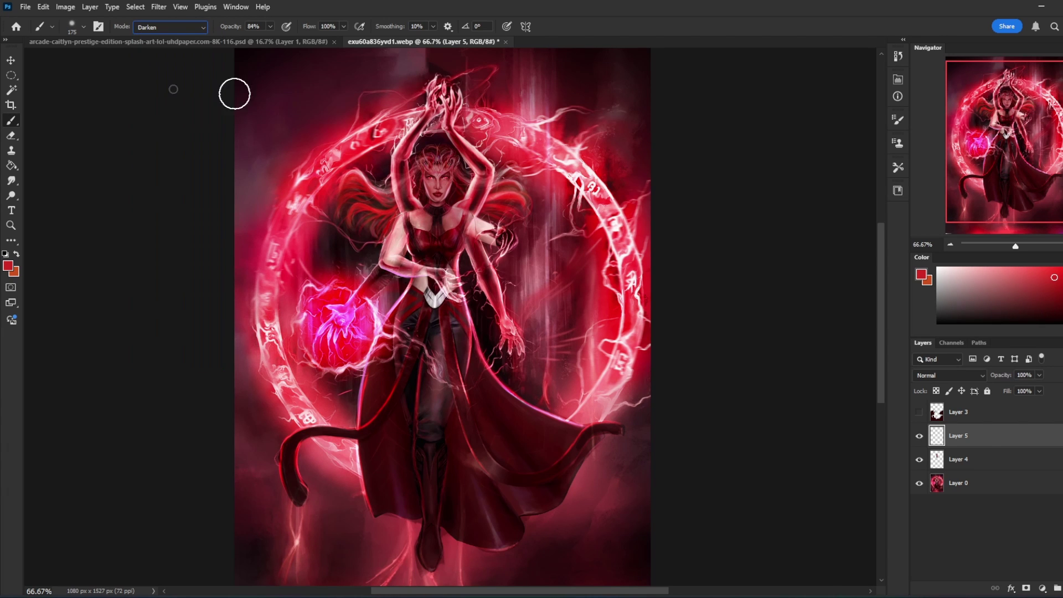
pyautogui.click(1058, 589)
pyautogui.click(950, 376)
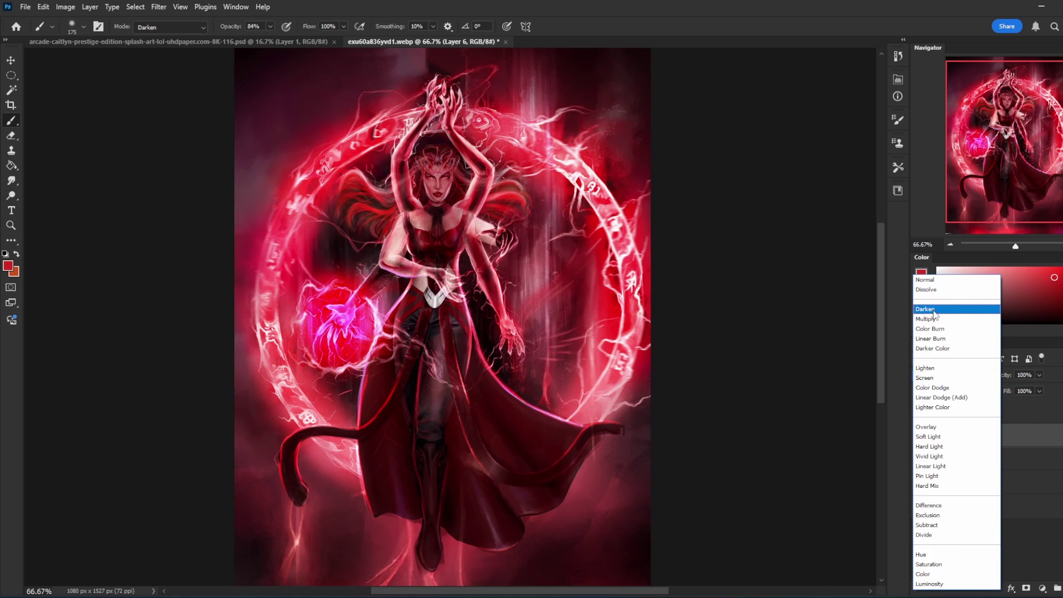
pyautogui.click(935, 310)
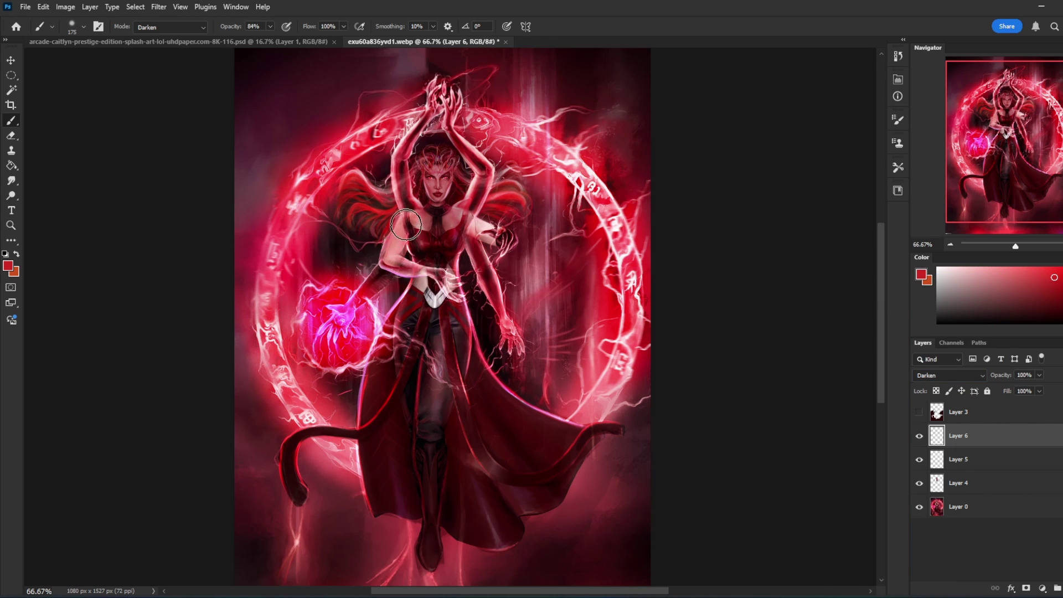
pyautogui.press('e')
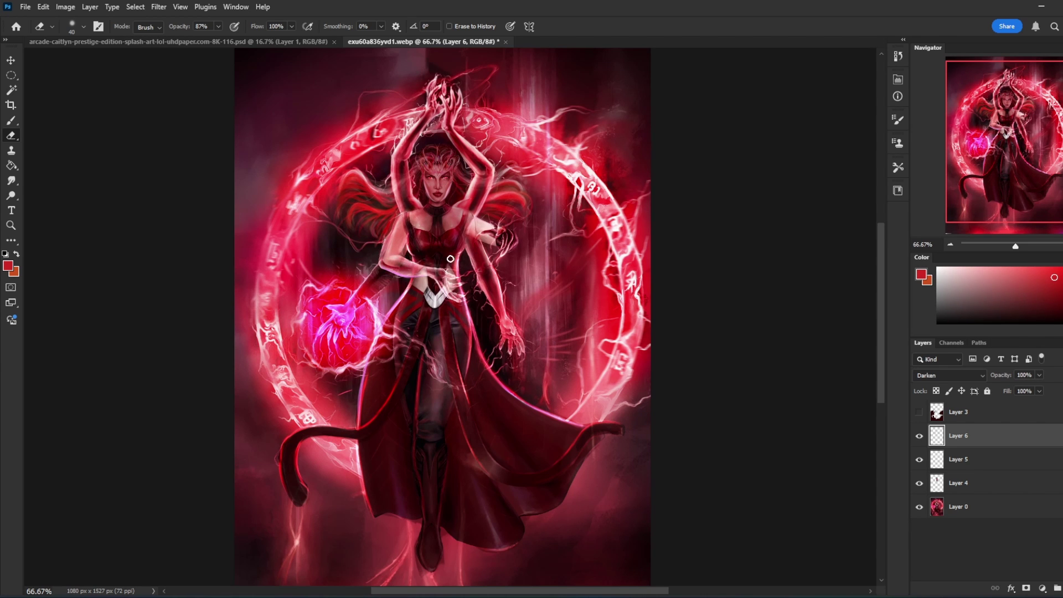
# - Erase parts of the darkened Layer 4 over the head and upper chest with a 175 px eraser at 87% opacity
pyautogui.click(954, 480)
pyautogui.click(919, 483)
pyautogui.click(920, 483)
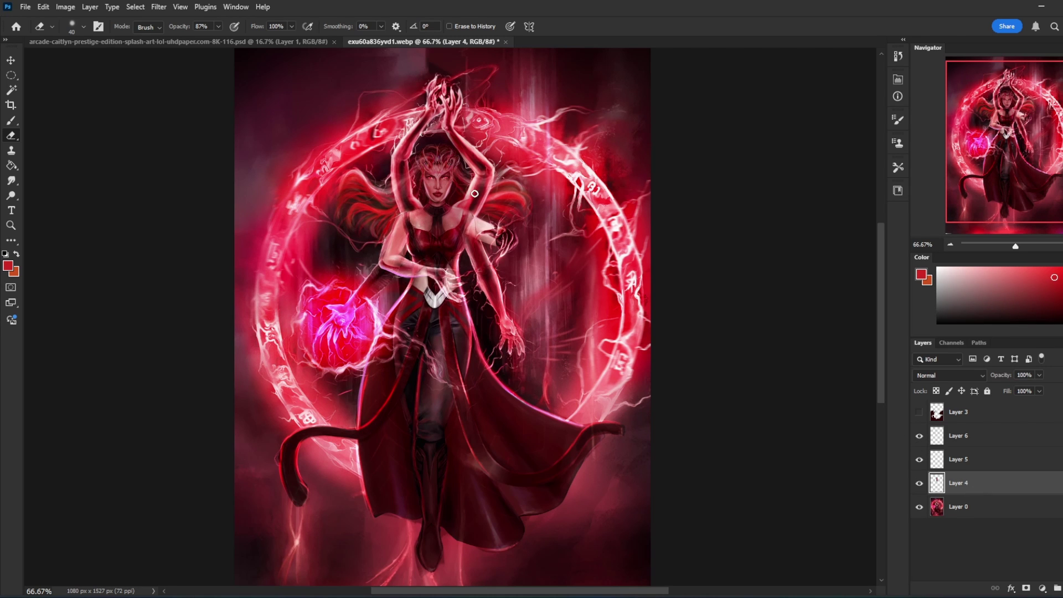
pyautogui.press(']')
pyautogui.press(']')
pyautogui.press(']')
pyautogui.press(']')
pyautogui.press(']')
pyautogui.press(']')
pyautogui.press(']')
pyautogui.press(']')
pyautogui.press(']')
pyautogui.press(']')
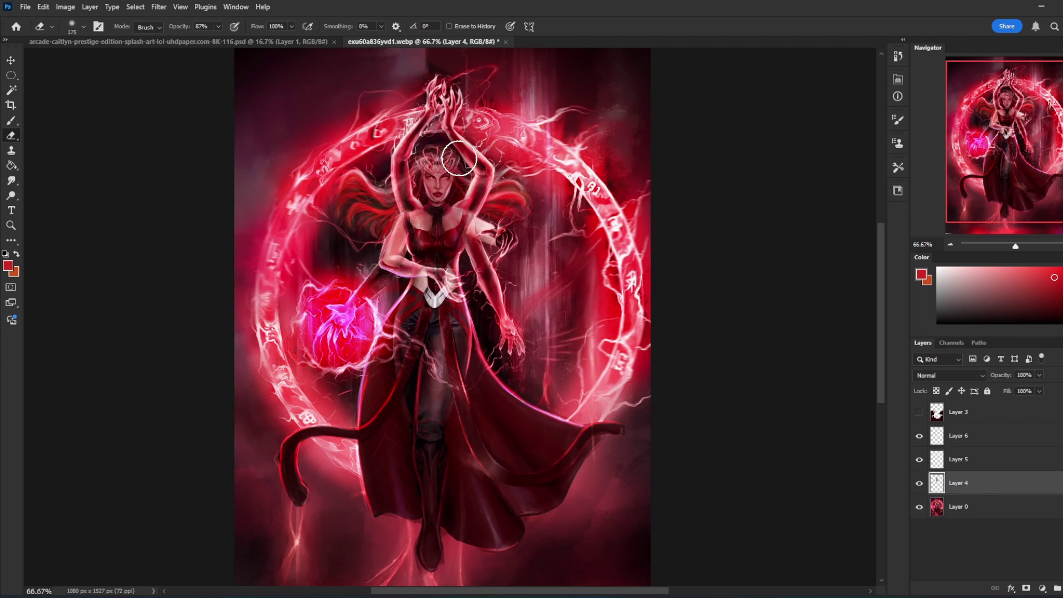
pyautogui.moveTo(458, 158)
pyautogui.mouseDown()
pyautogui.moveTo(419, 156)
pyautogui.moveTo(445, 172)
pyautogui.moveTo(439, 194)
pyautogui.mouseUp()
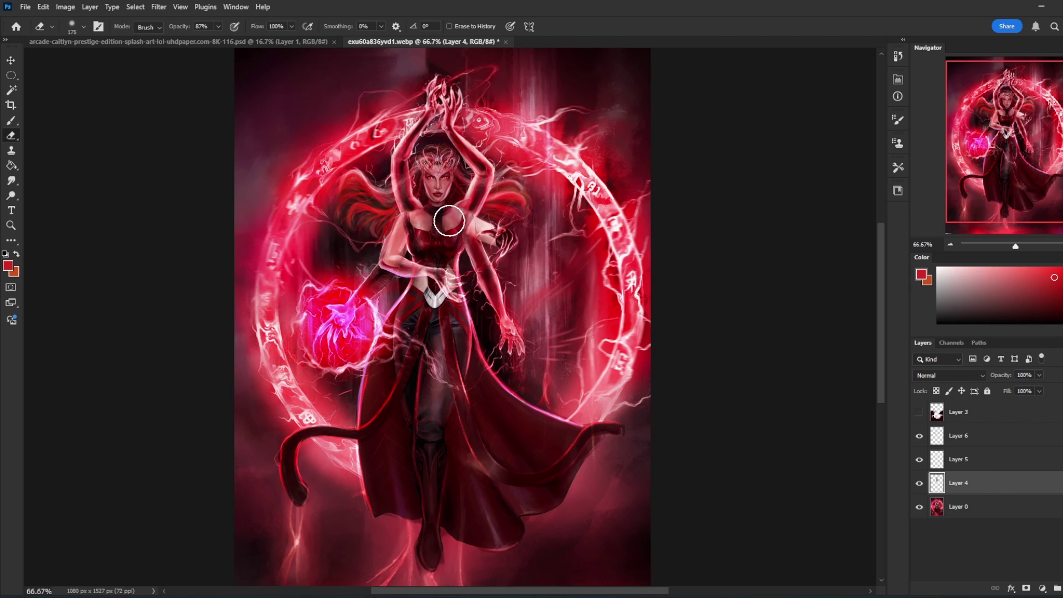
pyautogui.moveTo(450, 220)
pyautogui.mouseDown()
pyautogui.moveTo(415, 248)
pyautogui.moveTo(437, 212)
pyautogui.mouseUp()
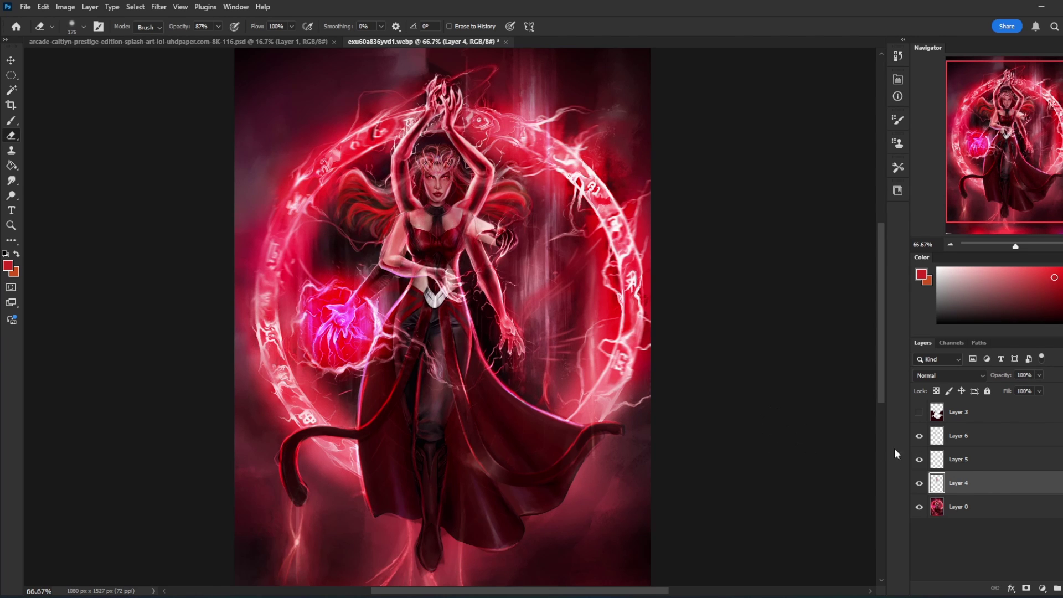
# - Flatten the artwork into a single background layer
pyautogui.rightClick(955, 484)
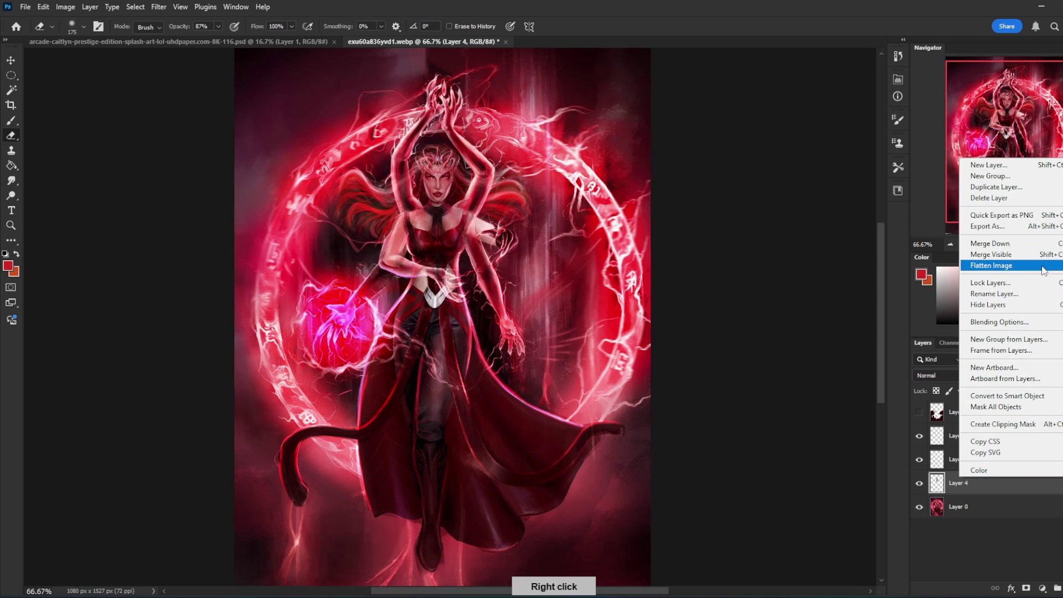
pyautogui.click(997, 267)
pyautogui.hotkey('ctrl', '-')
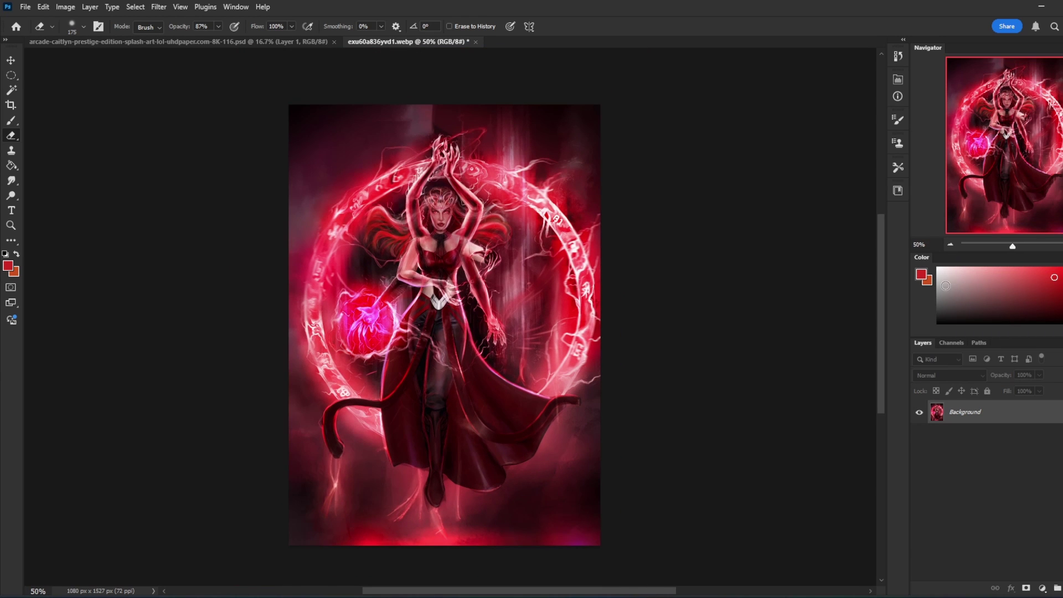
# - Duplicate the background layer and darken the copy with Hue/Saturation, setting Lightness to -24
pyautogui.hotkey('ctrl', 'j')
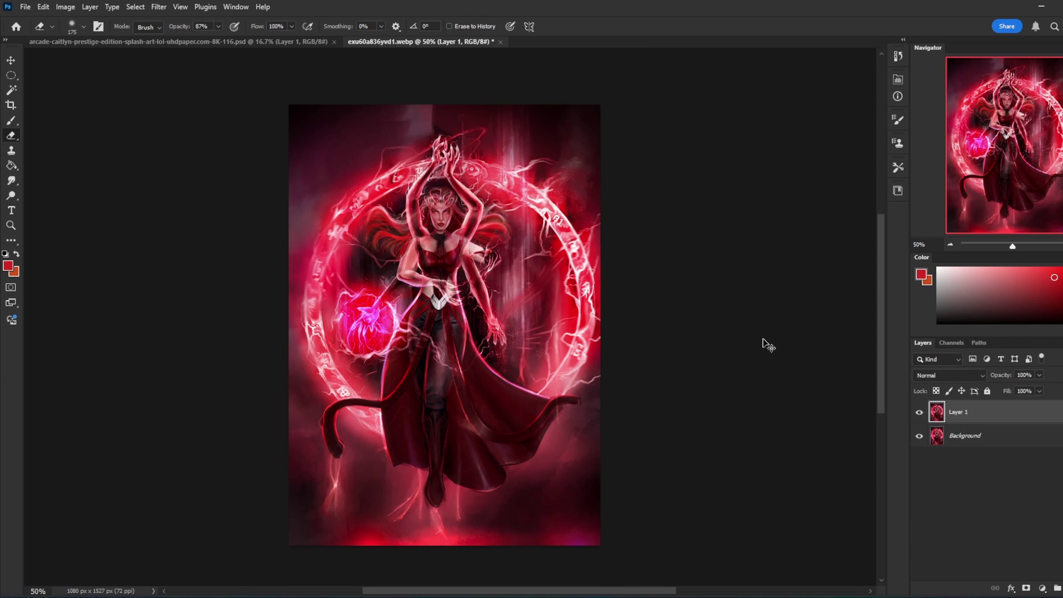
pyautogui.hotkey('ctrl', 'u')
pyautogui.click(916, 421)
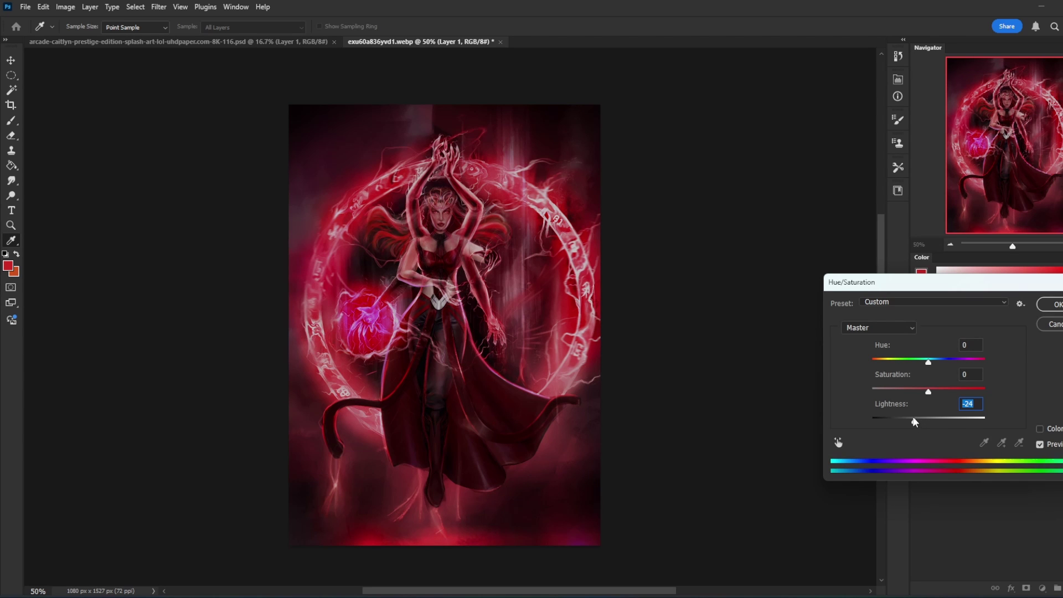
pyautogui.click(1058, 305)
pyautogui.press('e')
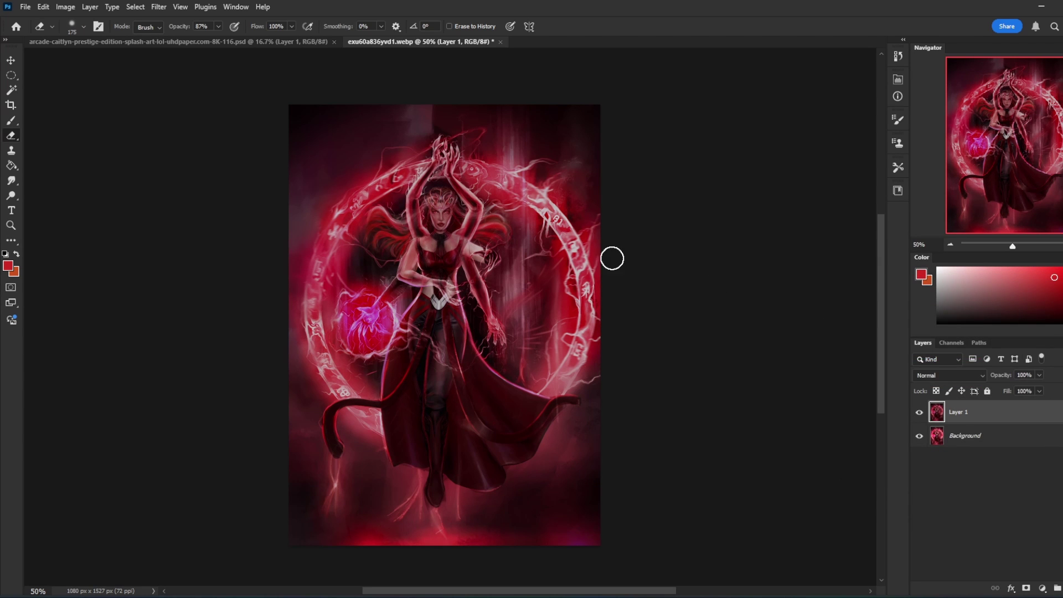
# - Erase the darkened copy over the head, raised arms and torso with a 700 px eraser, raising its opacity to 100%
pyautogui.click(919, 412)
pyautogui.click(919, 413)
pyautogui.click(920, 413)
pyautogui.click(919, 413)
pyautogui.press(']')
pyautogui.press(']')
pyautogui.press(']')
pyautogui.press(']')
pyautogui.press(']')
pyautogui.press(']')
pyautogui.press(']')
pyautogui.press(']')
pyautogui.press(']')
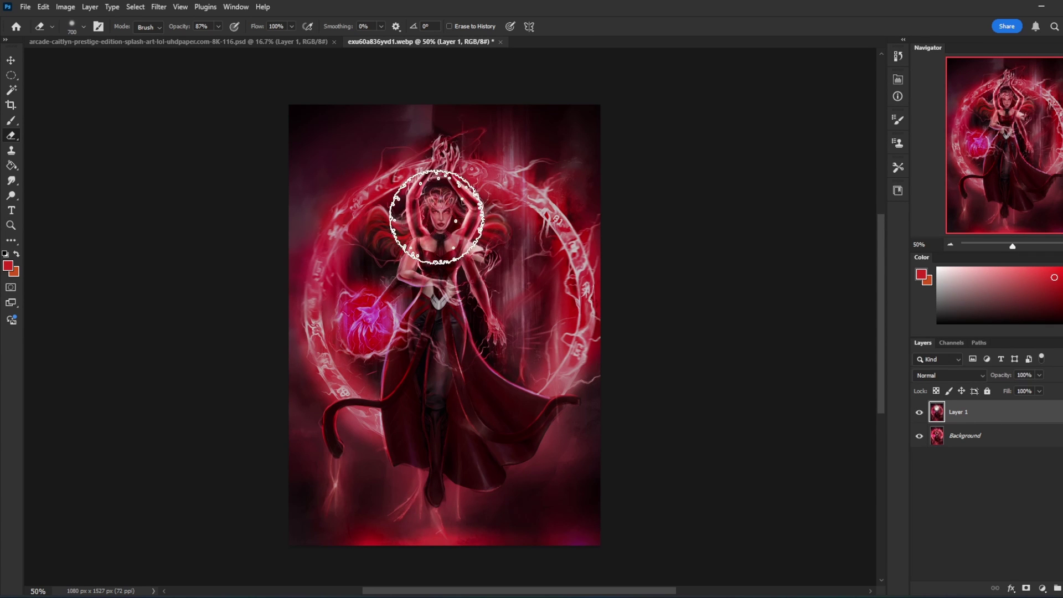
pyautogui.moveTo(218, 26); pyautogui.dragTo(233, 37)
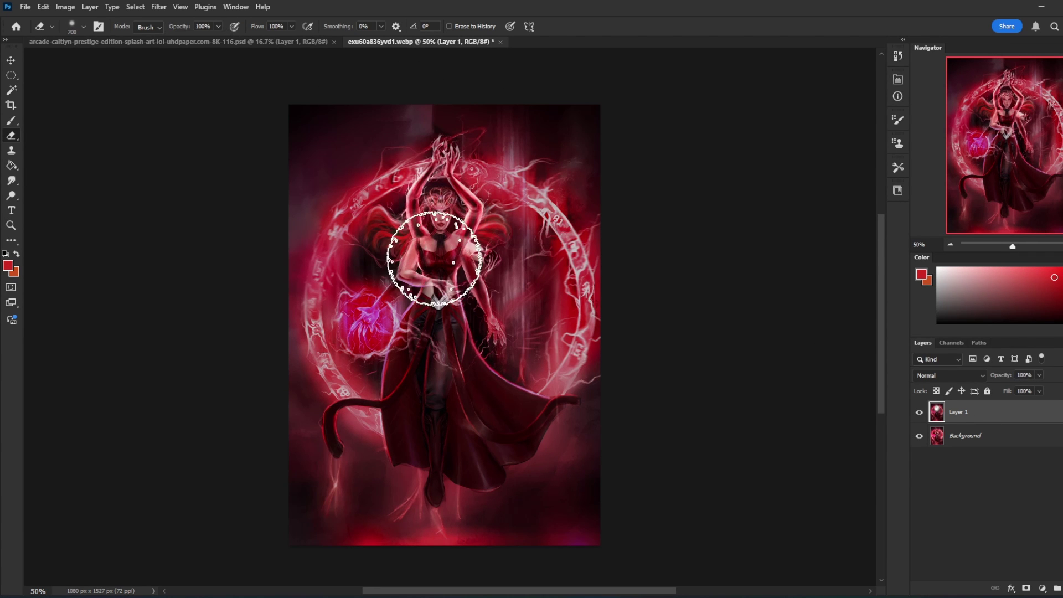
# - Brighten the figure's highlights on the background layer using a 1200 px Dodge tool with exposure lowered to 46%
pyautogui.click(970, 436)
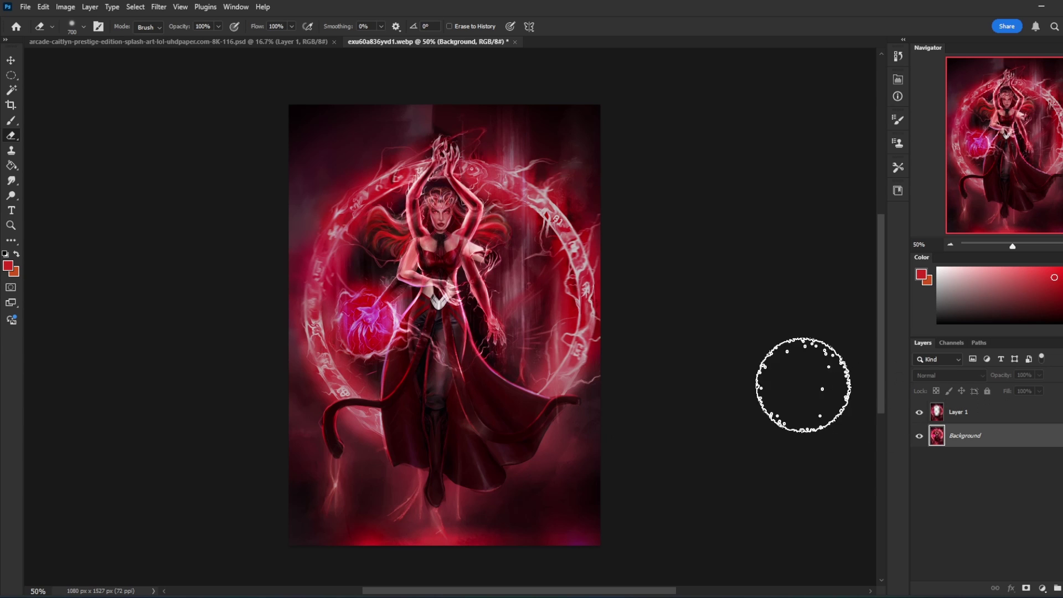
pyautogui.click(10, 196)
pyautogui.press(']')
pyautogui.press(']')
pyautogui.press(']')
pyautogui.press(']')
pyautogui.press(']')
pyautogui.press(']')
pyautogui.press(']')
pyautogui.press(']')
pyautogui.press(']')
pyautogui.press(']')
pyautogui.press(']')
pyautogui.press(']')
pyautogui.press(']')
pyautogui.press(']')
pyautogui.press(']')
pyautogui.press(']')
pyautogui.press(']')
pyautogui.press(']')
pyautogui.press(']')
pyautogui.press(']')
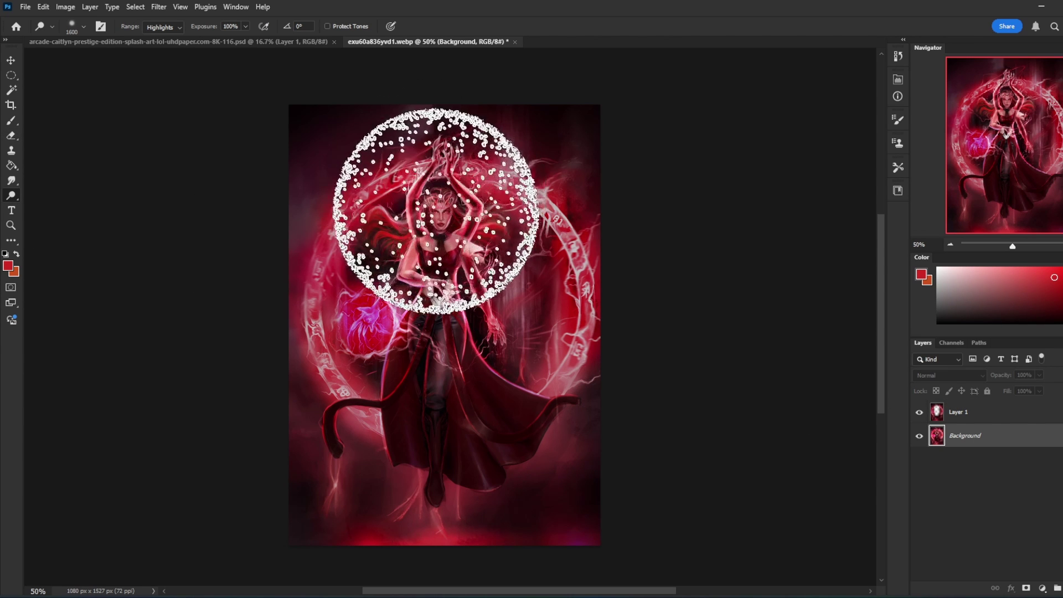
pyautogui.click(446, 231)
pyautogui.click(245, 26)
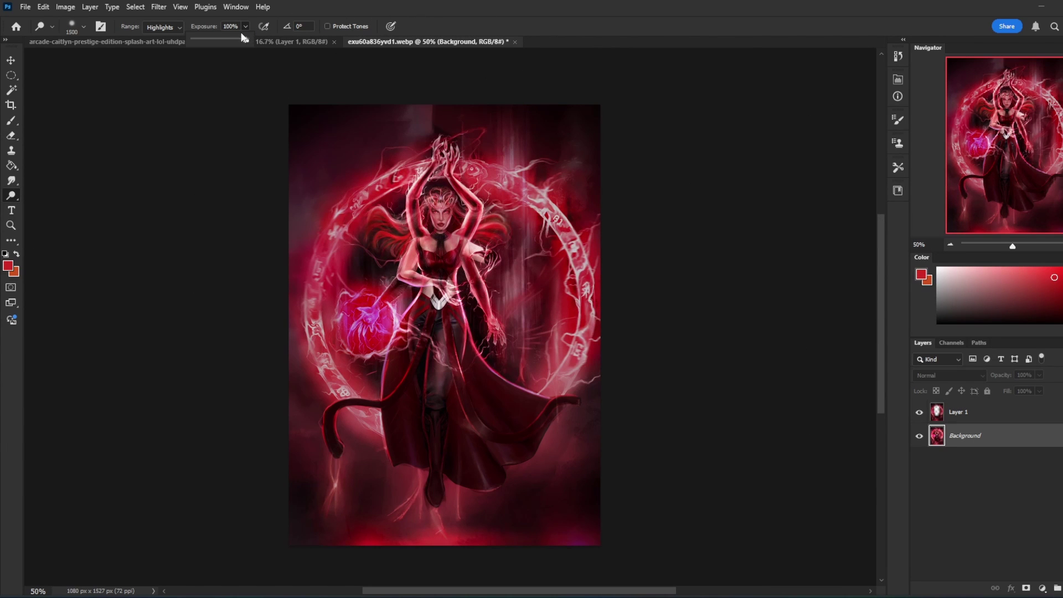
pyautogui.moveTo(245, 40); pyautogui.dragTo(223, 40)
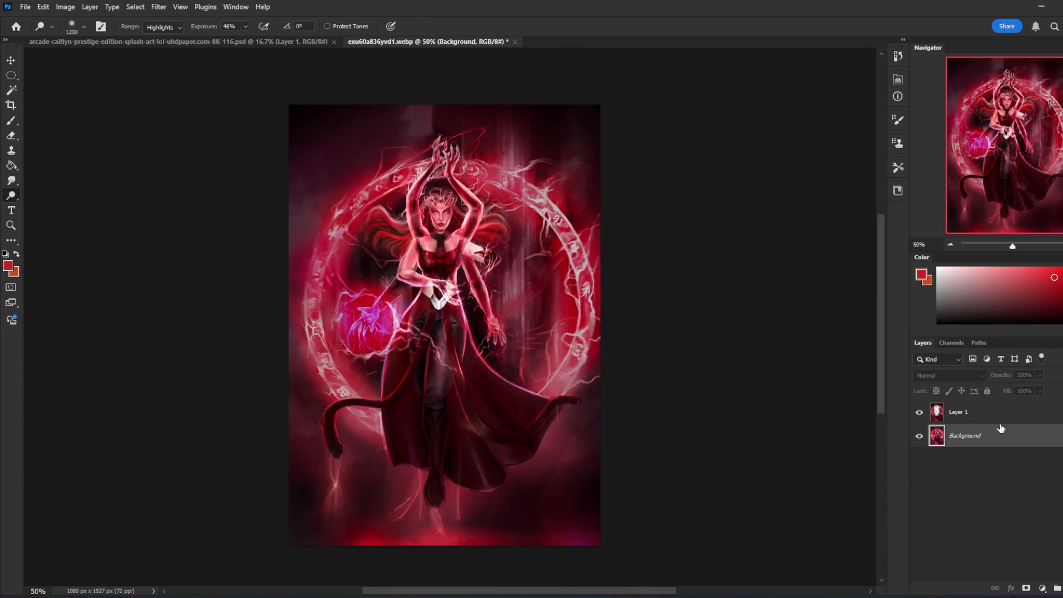
# - Erase the darkened Layer 1 over the glowing magic orb with the 700 px eraser at 100% opacity
pyautogui.hotkey('alt', ']')
pyautogui.press('e')
pyautogui.moveTo(407, 324); pyautogui.dragTo(372, 324)
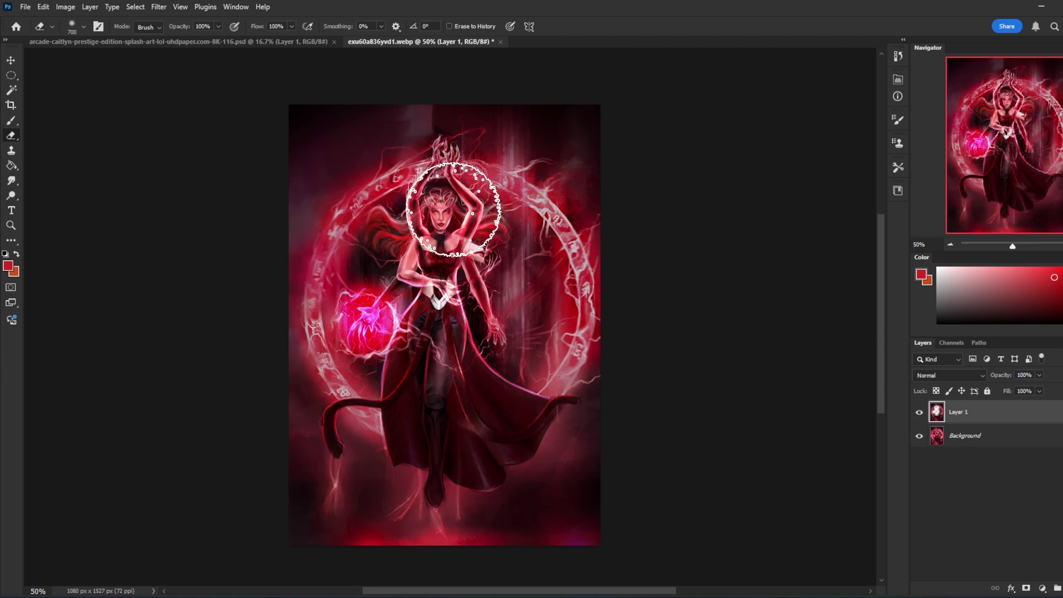
# - Resize the eraser to 400 px and erase the darkened layer along the ring's right side and around the lower cape and feet
pyautogui.press('[')
pyautogui.press('[')
pyautogui.press('[')
pyautogui.press('[')
pyautogui.press('[')
pyautogui.press('[')
pyautogui.press('[')
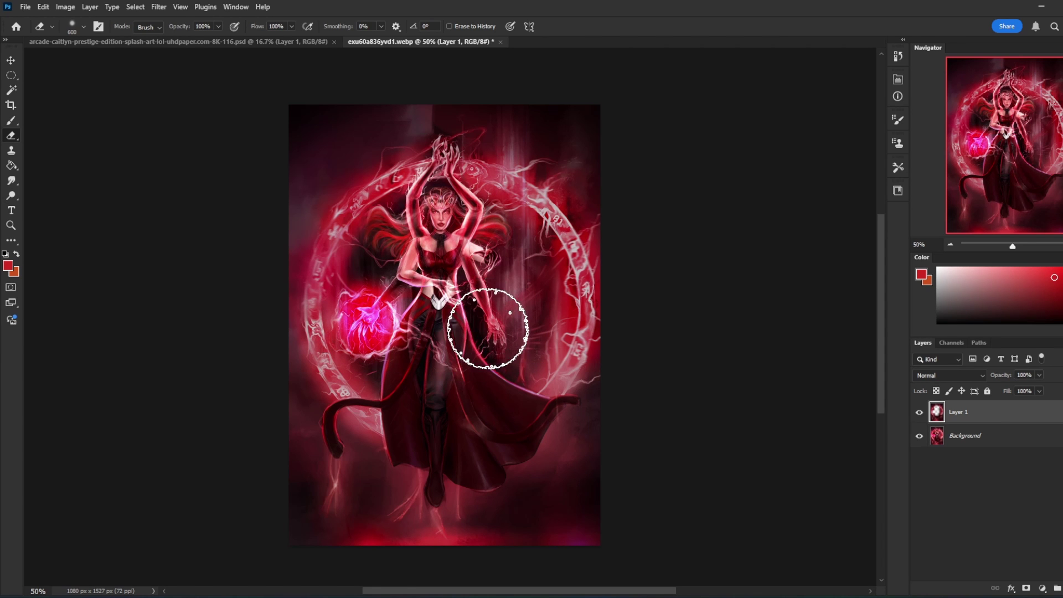
pyautogui.press(']')
pyautogui.press(']')
pyautogui.press(']')
pyautogui.press(']')
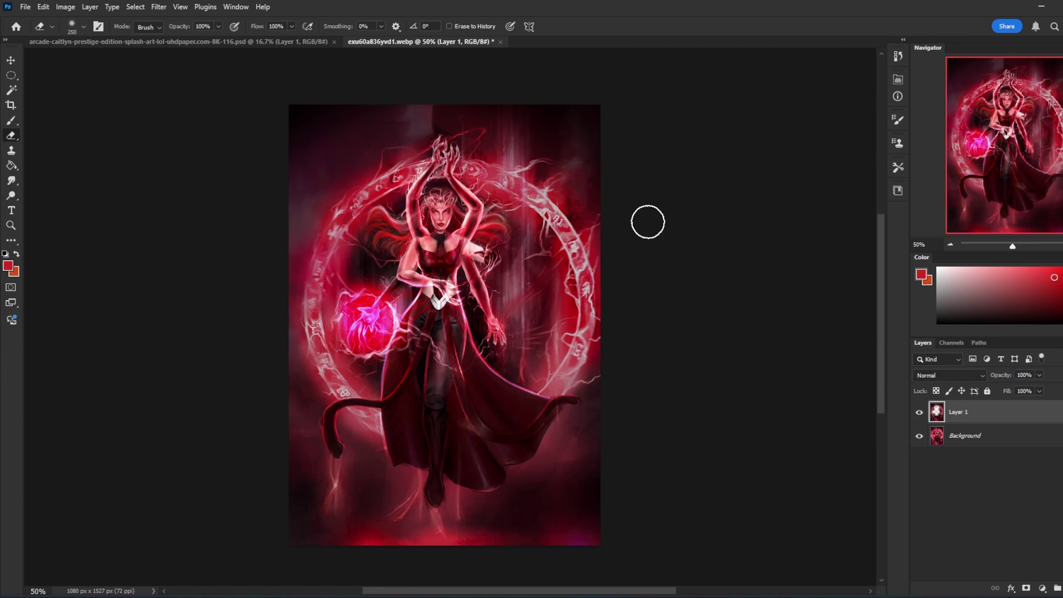
pyautogui.click(921, 417)
pyautogui.click(921, 417)
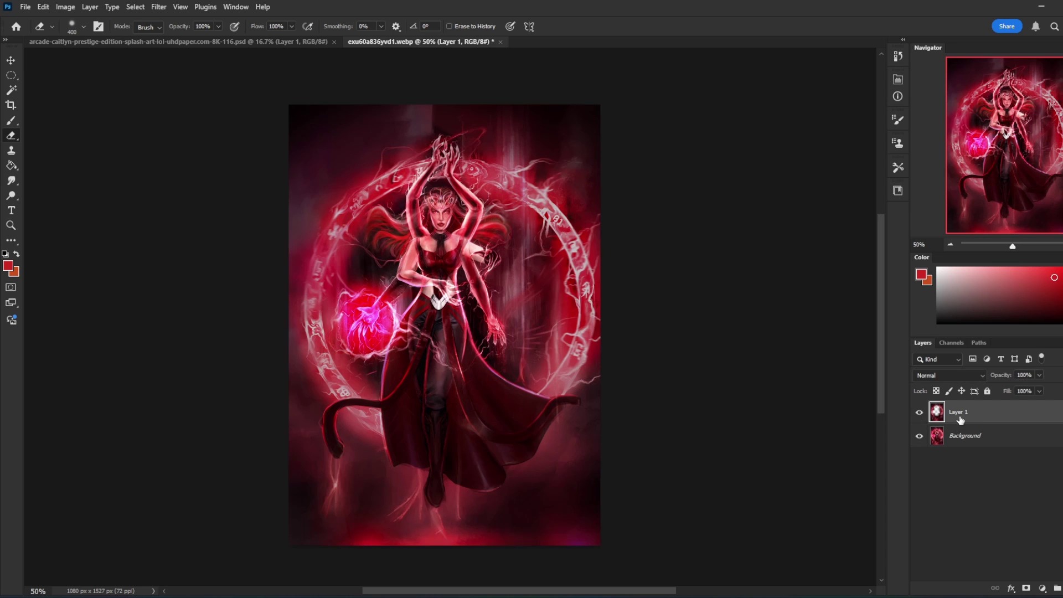
pyautogui.click(920, 415)
pyautogui.click(920, 415)
pyautogui.moveTo(497, 180); pyautogui.dragTo(541, 171)
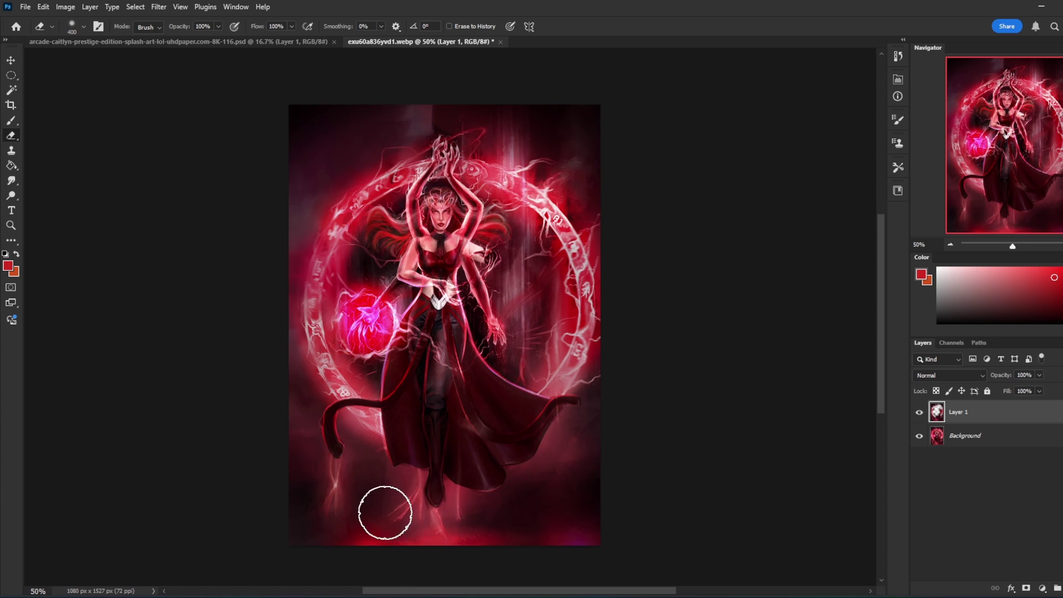
pyautogui.moveTo(564, 389)
pyautogui.mouseDown()
pyautogui.moveTo(558, 403)
pyautogui.moveTo(578, 401)
pyautogui.moveTo(571, 422)
pyautogui.moveTo(431, 473)
pyautogui.mouseUp()
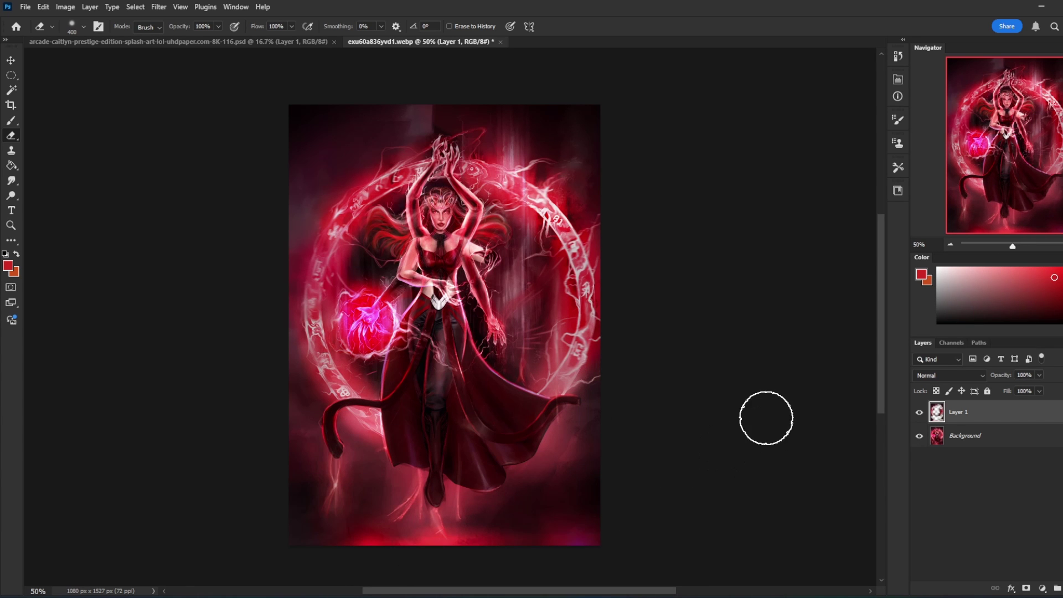
# - Compare the image with and without the darkened layer, and merge that layer down into the background
pyautogui.click(921, 413)
pyautogui.click(923, 413)
pyautogui.rightClick(973, 418)
pyautogui.click(1014, 197)
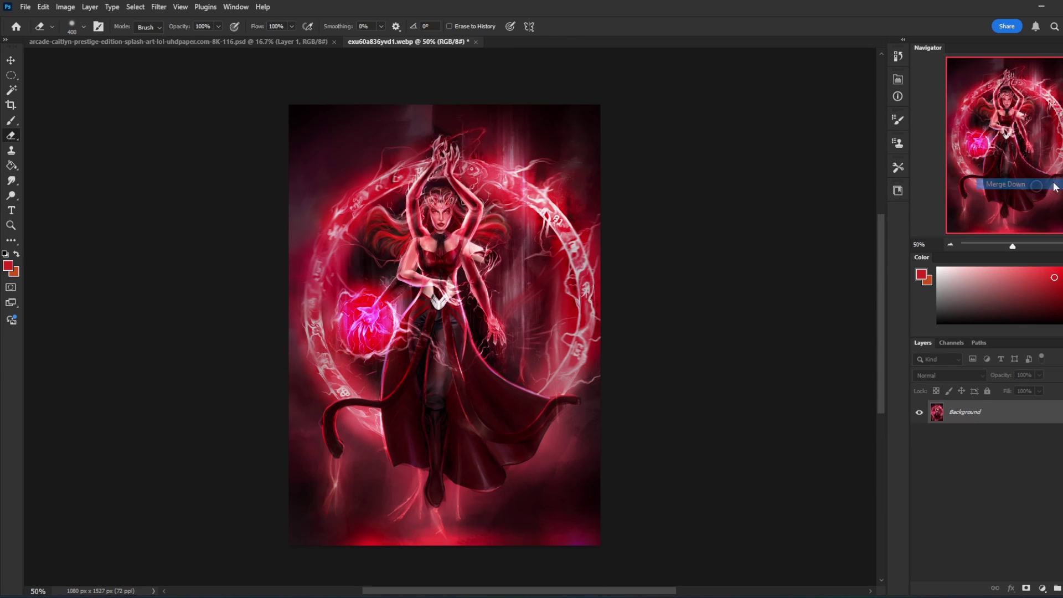
pyautogui.hotkey('ctrl', '-')
pyautogui.hotkey('ctrl', '+')
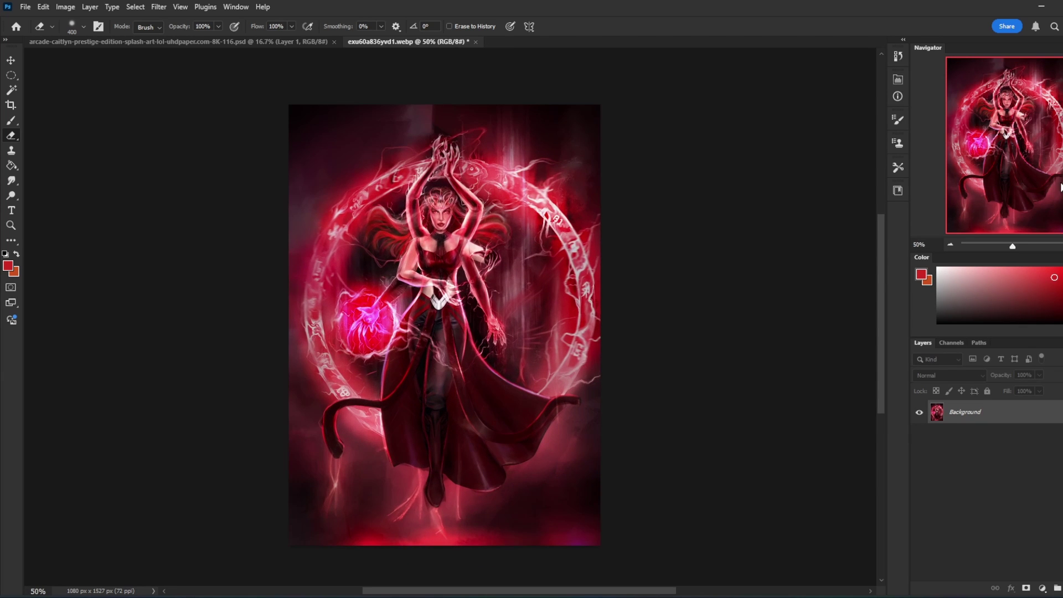
# - Copy the finished artwork onto a new layer above the original image restored from the first history state, and compare the two
pyautogui.hotkey('ctrl', 'a')
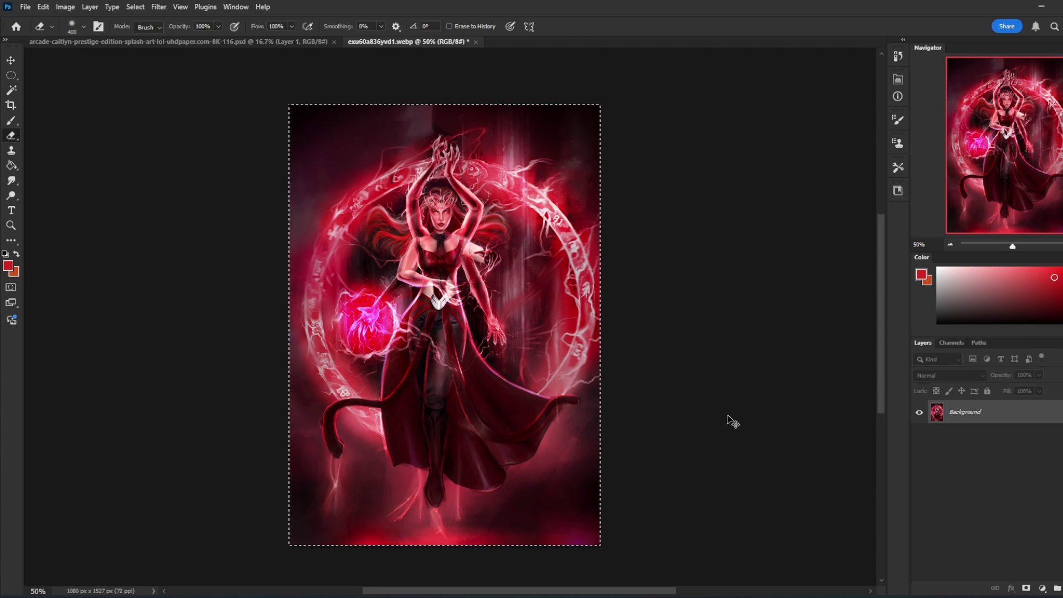
pyautogui.click(898, 56)
pyautogui.moveTo(883, 510); pyautogui.dragTo(877, 75)
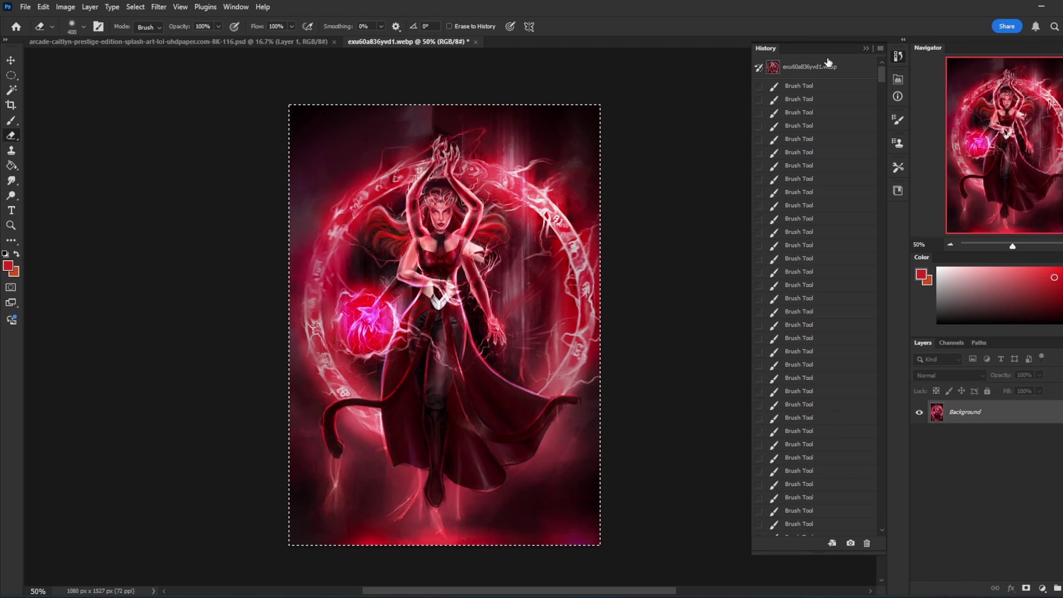
pyautogui.click(821, 67)
pyautogui.click(864, 48)
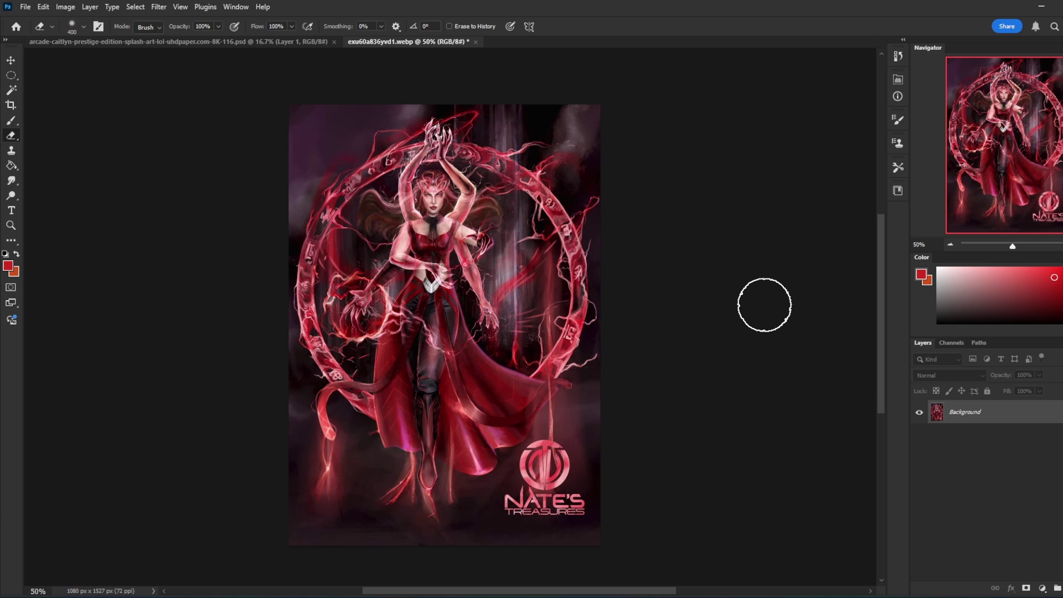
pyautogui.moveTo(770, 312); pyautogui.dragTo(764, 305)
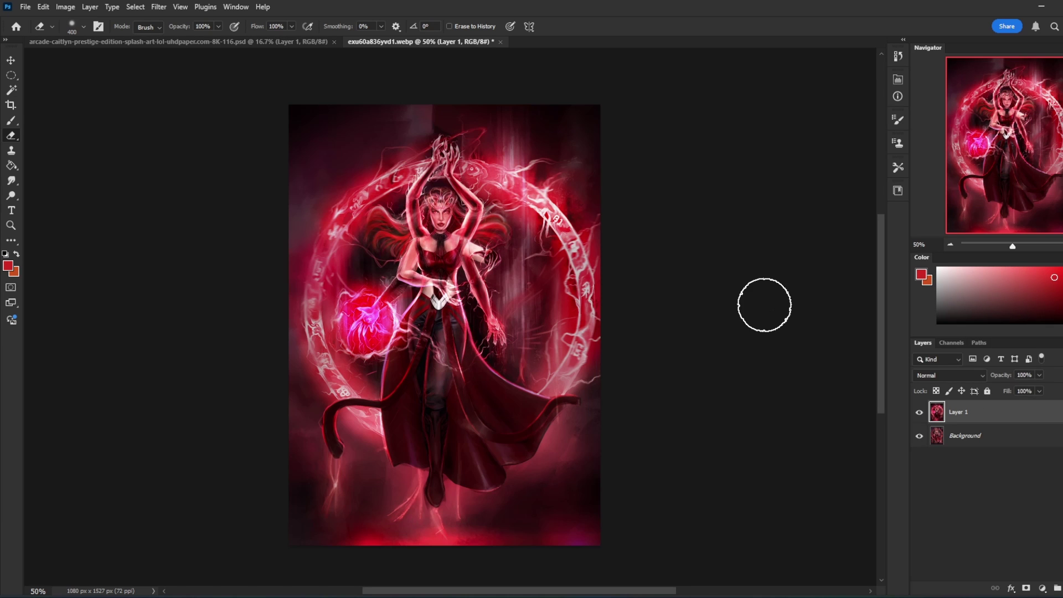
pyautogui.click(919, 414)
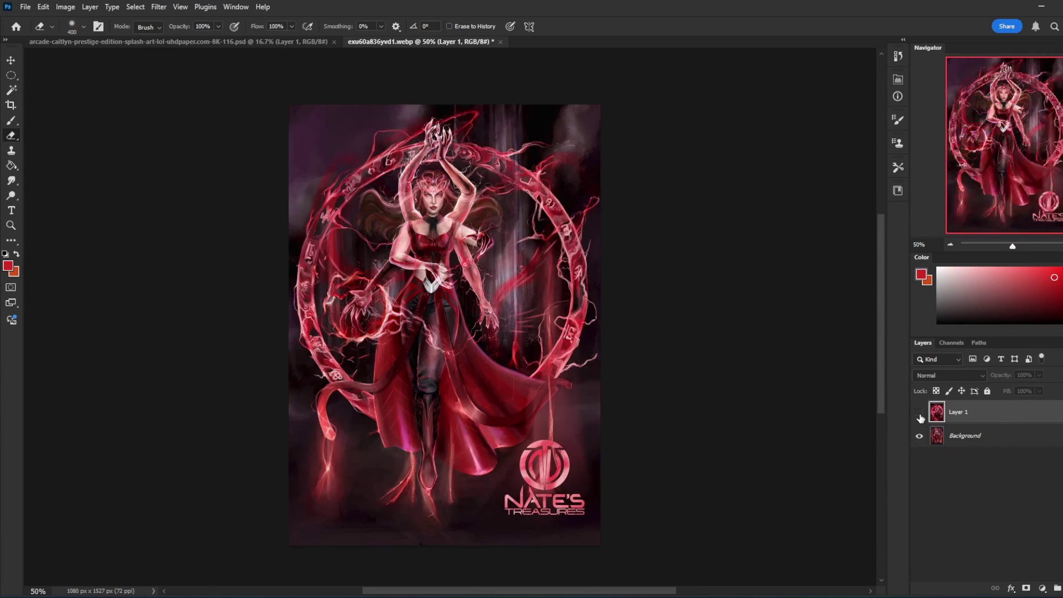
pyautogui.click(920, 414)
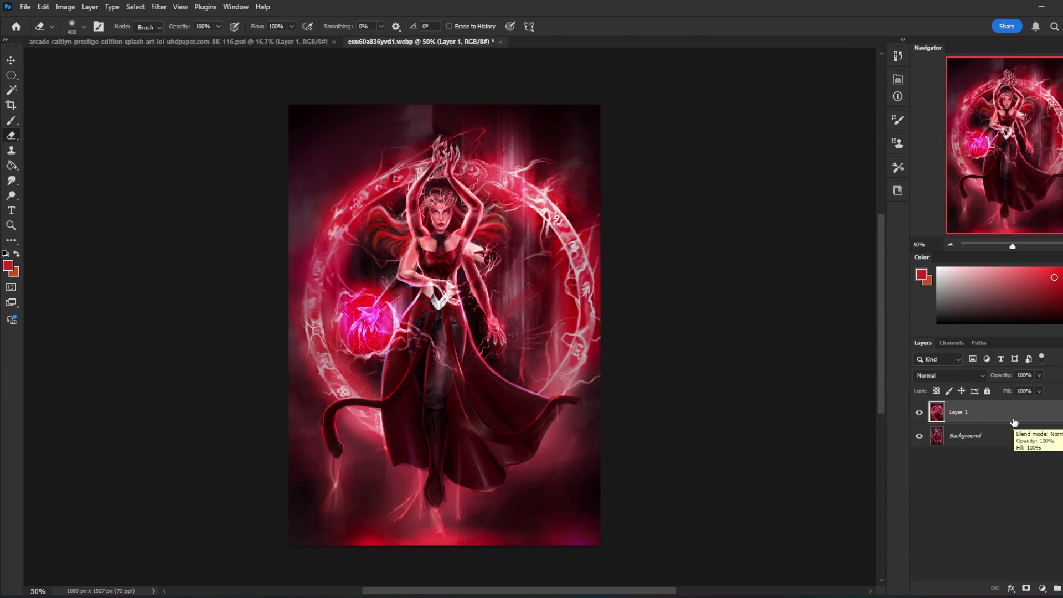
# - Brighten the highlights along the left side of the magic ring with a 400 px Dodge tool at 46% exposure
pyautogui.click(11, 195)
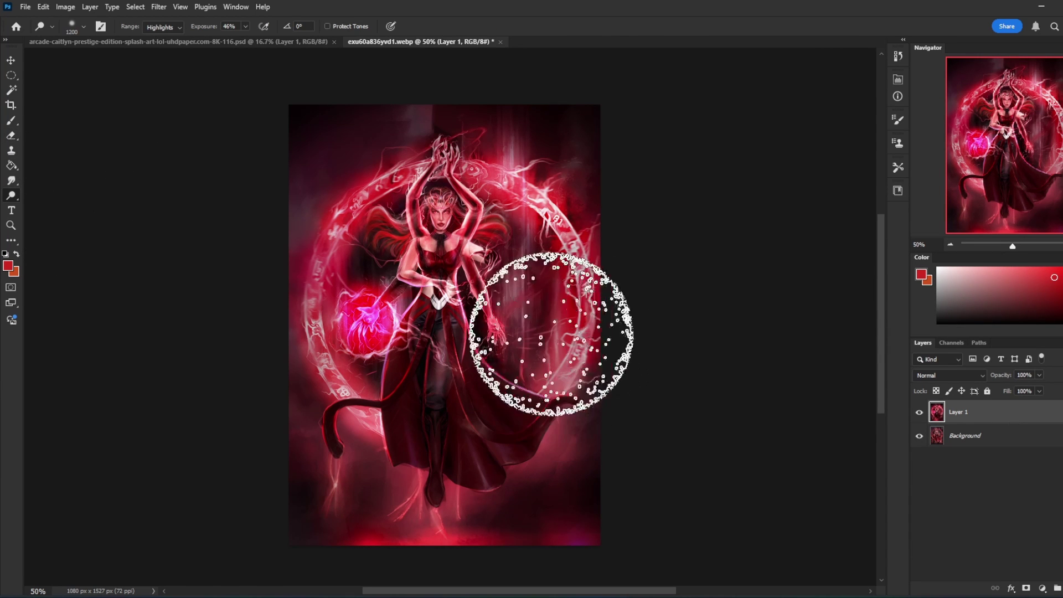
pyautogui.press('[')
pyautogui.press('[')
pyautogui.press('[')
pyautogui.press('[')
pyautogui.press('[')
pyautogui.press('[')
pyautogui.press('[')
pyautogui.press('[')
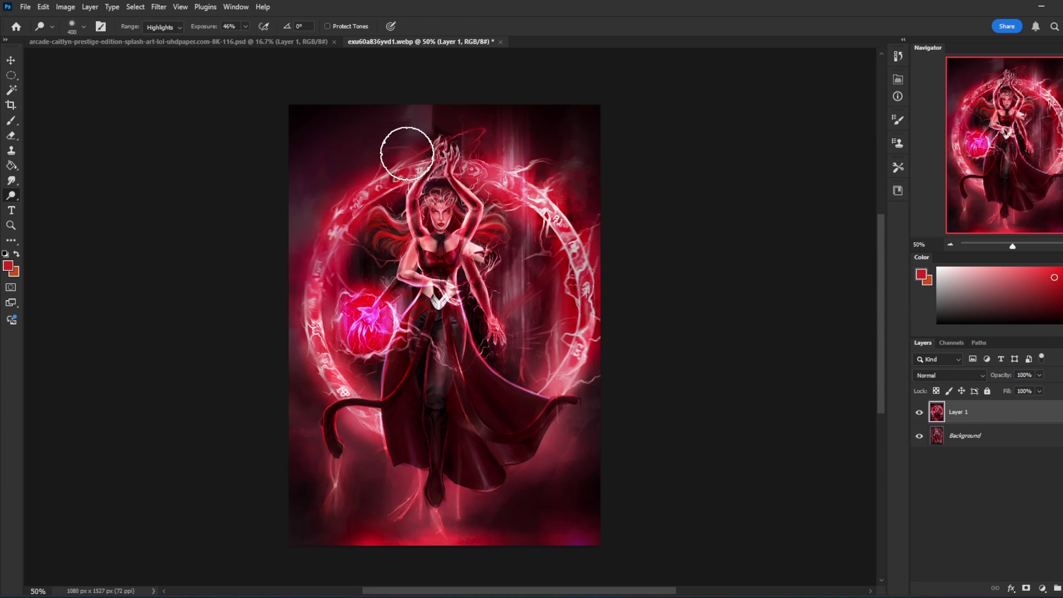
pyautogui.moveTo(327, 370)
pyautogui.mouseDown()
pyautogui.moveTo(311, 328)
pyautogui.moveTo(334, 239)
pyautogui.mouseUp()
pyautogui.moveTo(321, 328)
pyautogui.mouseDown()
pyautogui.moveTo(327, 231)
pyautogui.moveTo(388, 192)
pyautogui.mouseUp()
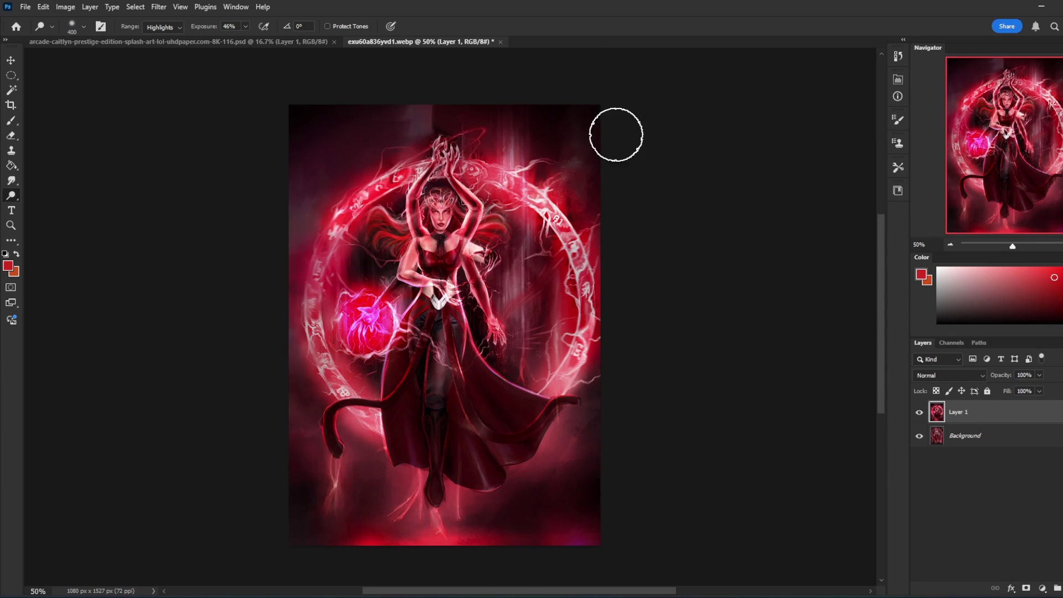
# - Compare the finished artwork with the original image by toggling the visibility of Layer 1
pyautogui.click(920, 413)
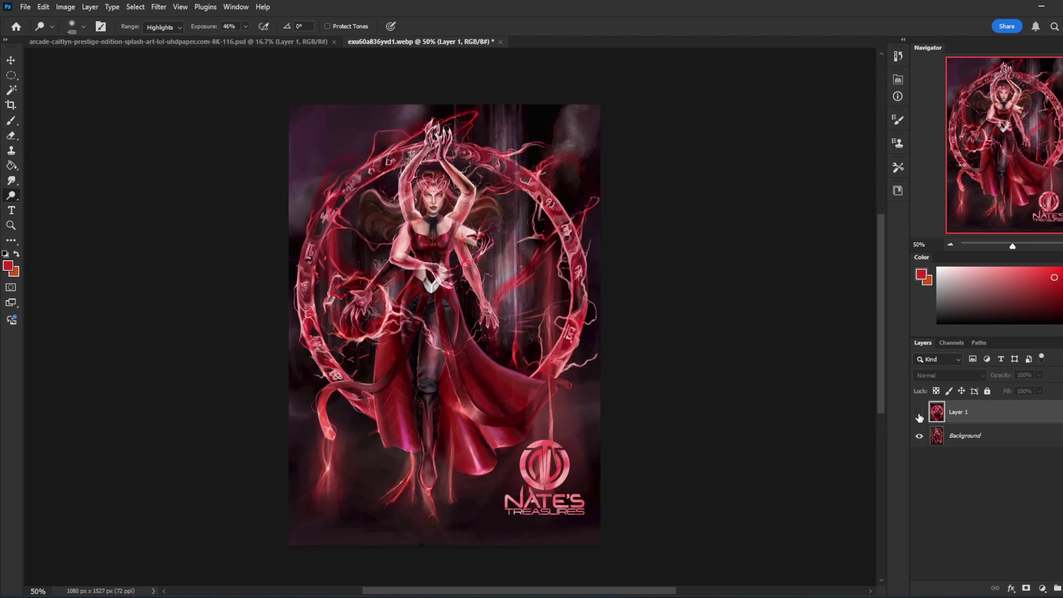
pyautogui.click(919, 413)
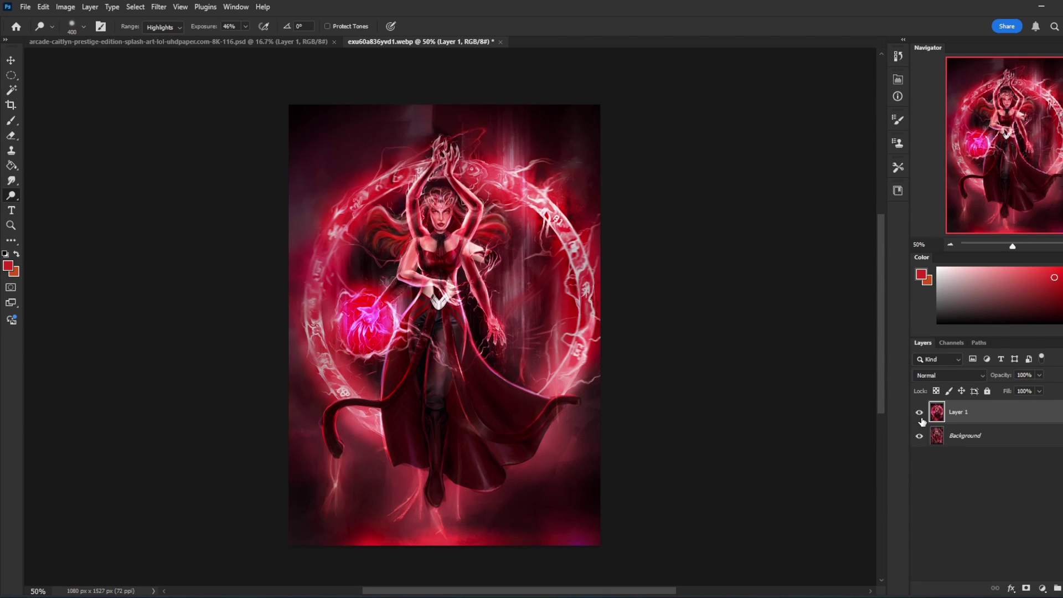
pyautogui.click(920, 413)
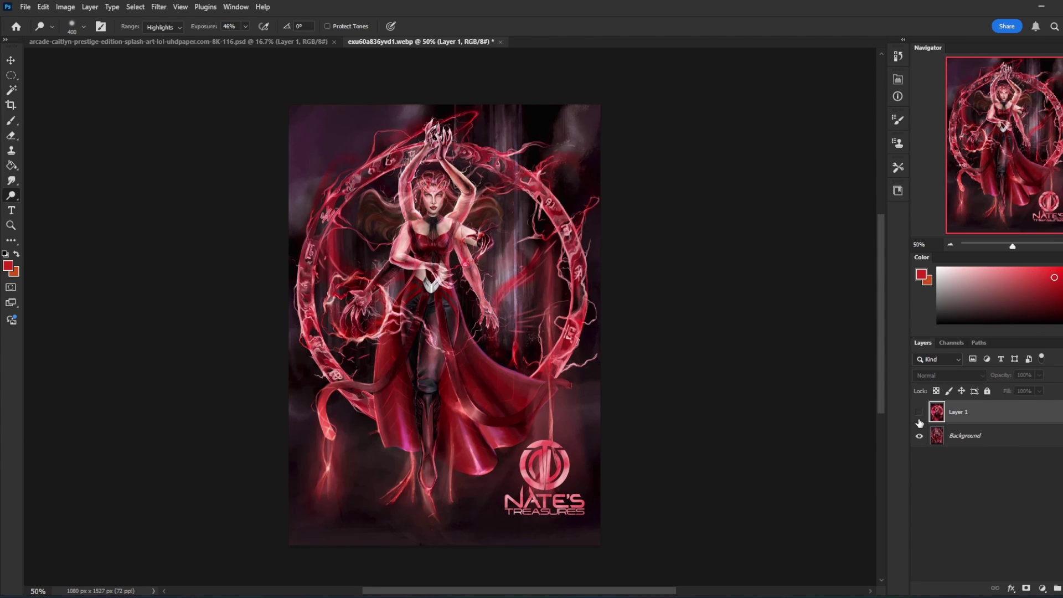
# - Compare the edited artwork with the original by toggling Layer 1 with the whole image viewed at a reduced size
pyautogui.click(920, 412)
pyautogui.click(920, 415)
pyautogui.click(920, 415)
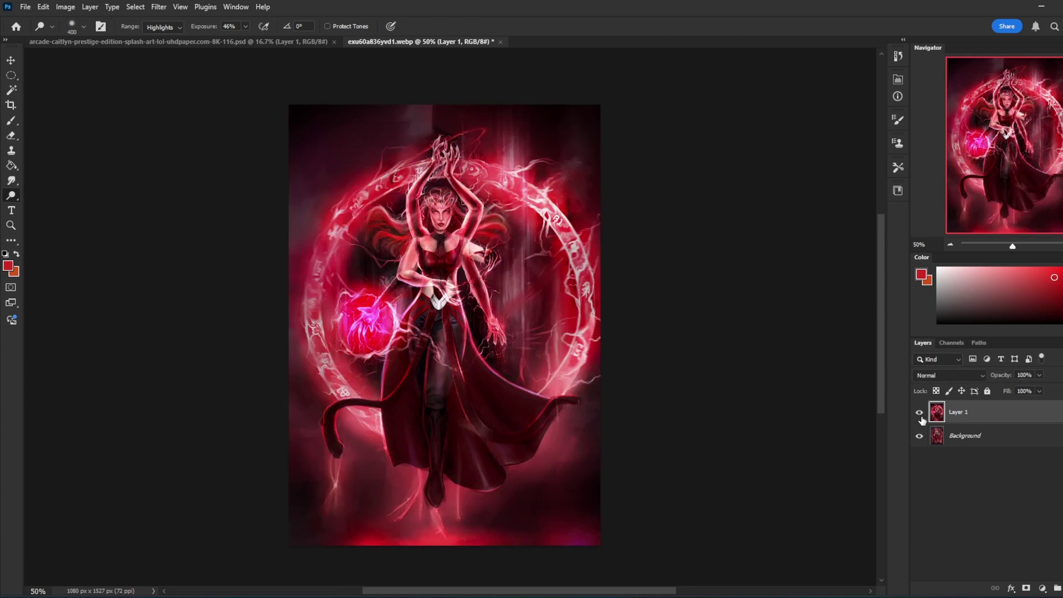
pyautogui.hotkey('ctrl', '-')
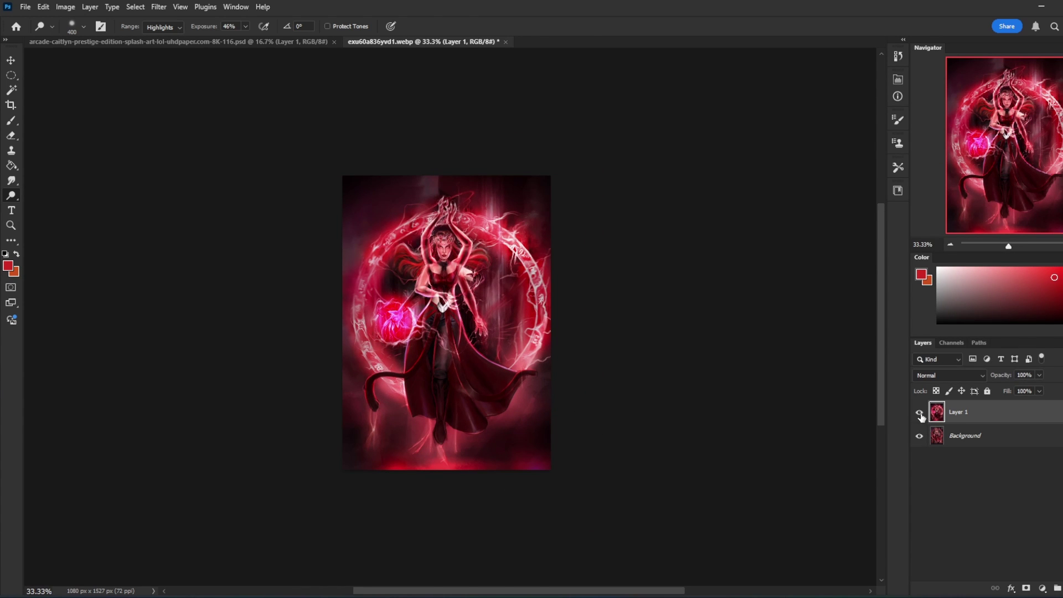
pyautogui.click(920, 415)
pyautogui.click(920, 416)
pyautogui.click(919, 420)
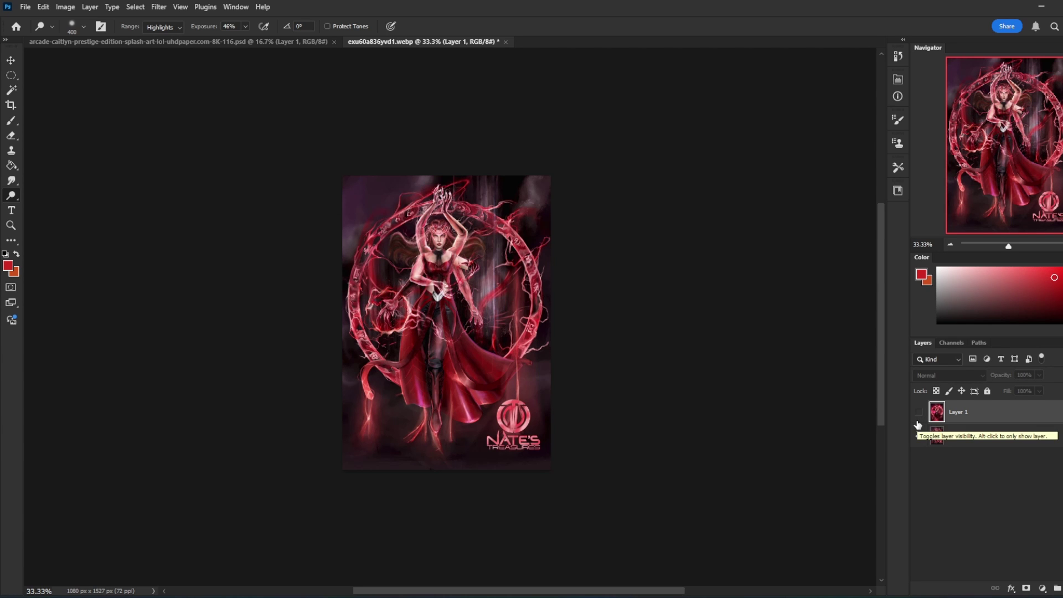
# - Compare the sorceress and magic ring up close with and without Layer 1
pyautogui.press('z')
pyautogui.moveTo(554, 338); pyautogui.dragTo(600, 387)
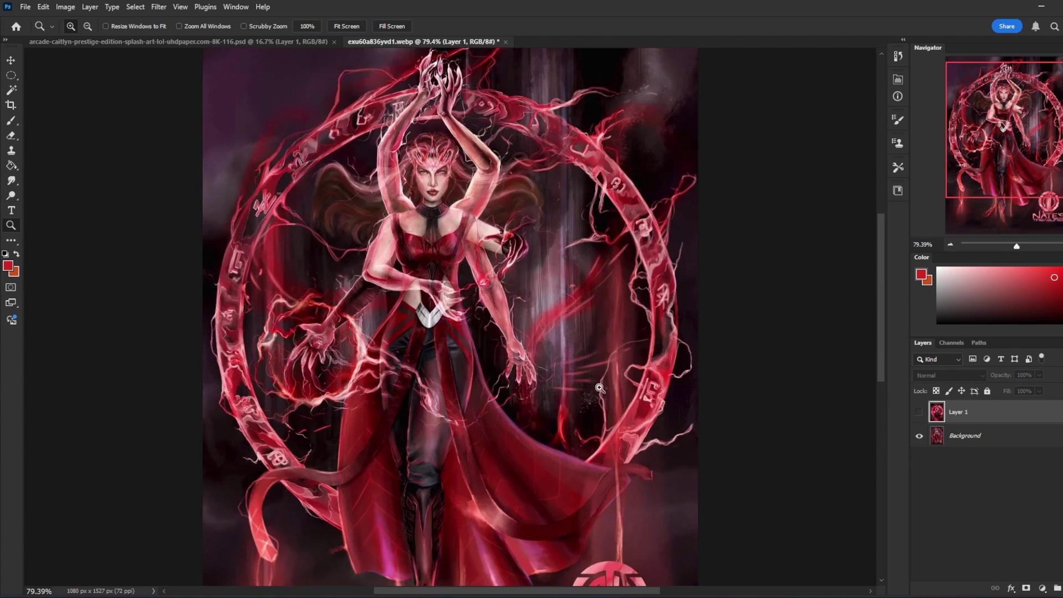
pyautogui.click(919, 414)
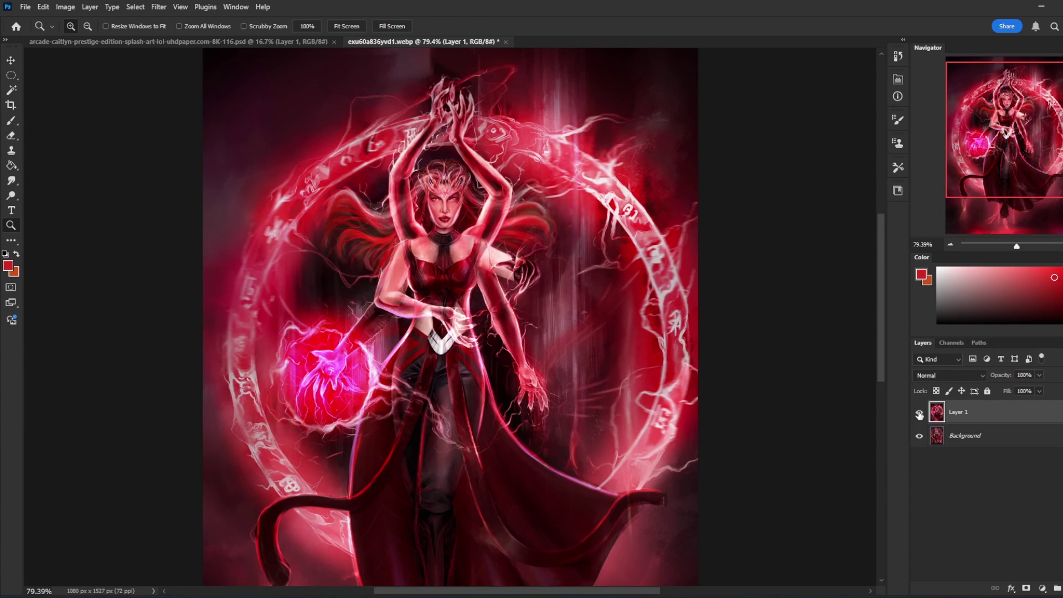
pyautogui.click(920, 414)
pyautogui.click(921, 416)
pyautogui.click(924, 414)
pyautogui.click(925, 416)
pyautogui.click(920, 413)
pyautogui.click(921, 417)
pyautogui.hotkey('ctrl', '-')
pyautogui.hotkey('ctrl', '-')
pyautogui.hotkey('ctrl', '-')
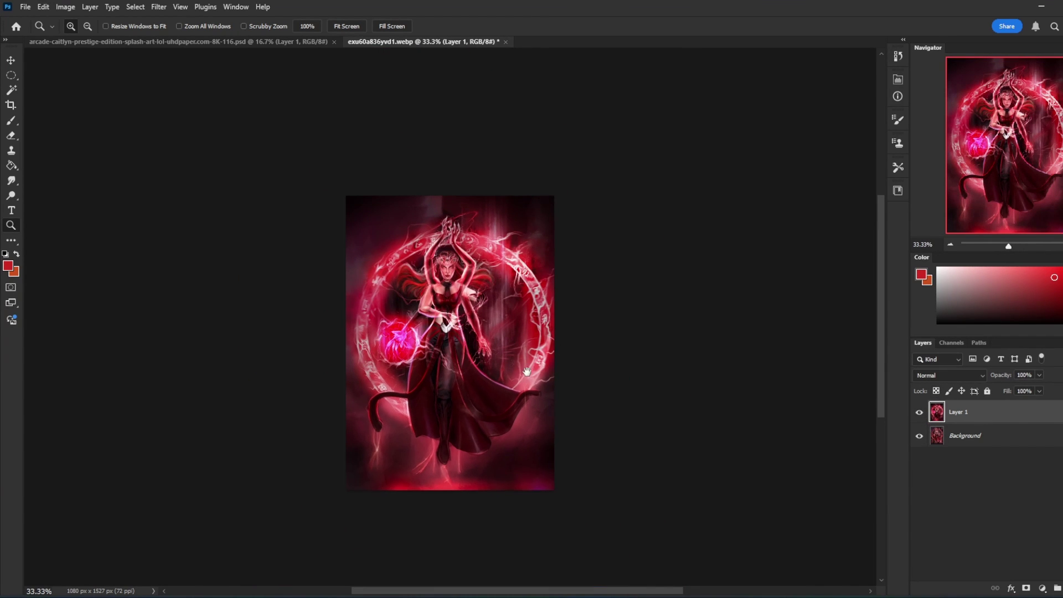
# - Compare the whole canvas at 50% zoom with Layer 1 shown and hidden
pyautogui.moveTo(526, 373); pyautogui.dragTo(573, 335)
pyautogui.hotkey('ctrl', '+')
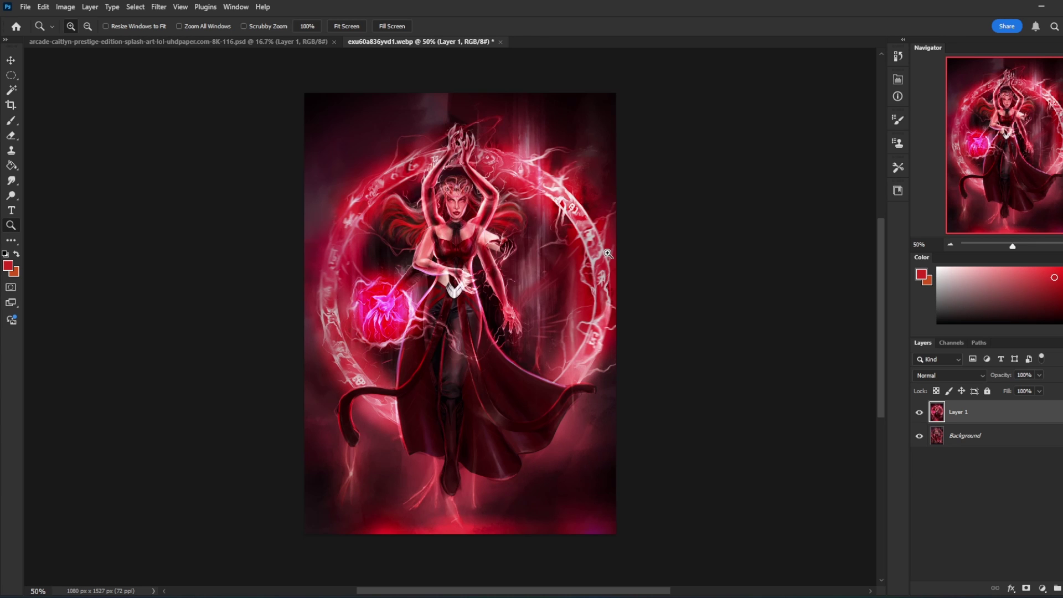
pyautogui.click(920, 412)
pyautogui.click(920, 413)
pyautogui.click(920, 413)
pyautogui.click(920, 413)
pyautogui.click(920, 413)
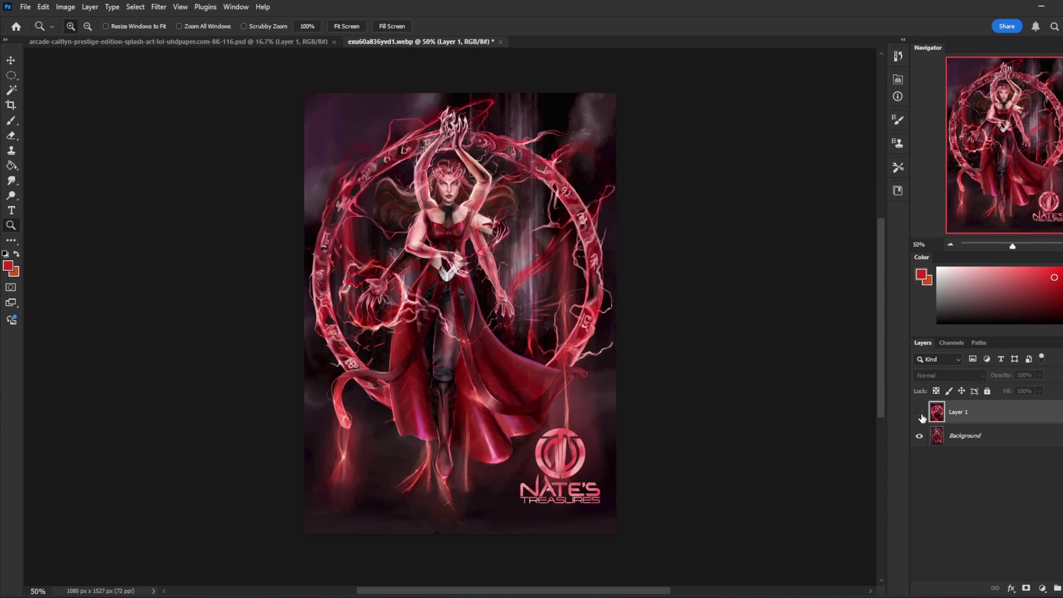
pyautogui.click(920, 414)
pyautogui.click(920, 413)
pyautogui.click(921, 413)
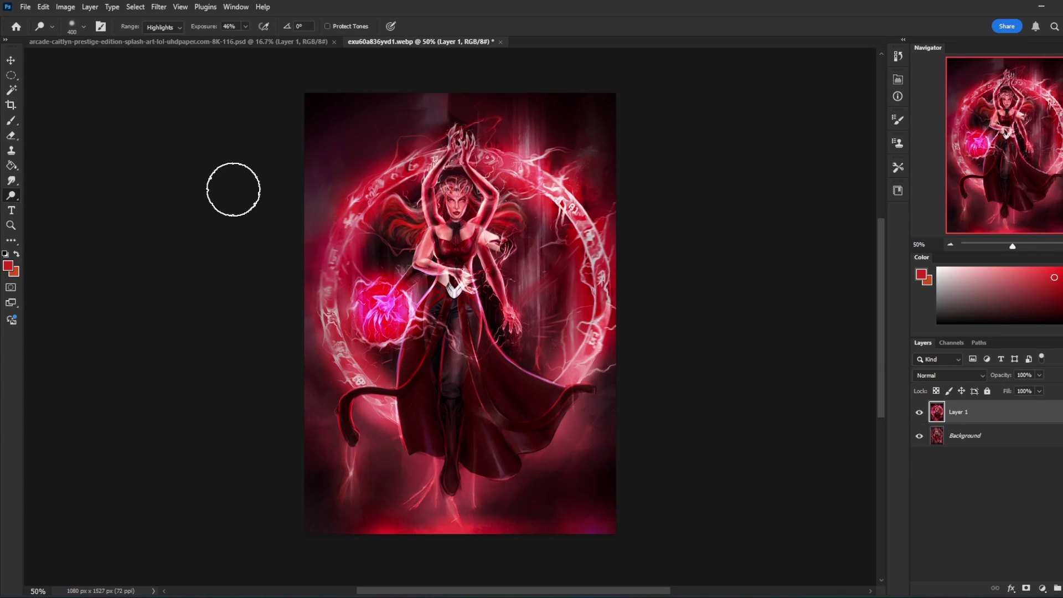
# - Brighten the highlights around the magic ring on Layer 1 with a 400 px Dodge tool at 46% exposure
pyautogui.click(11, 196)
pyautogui.moveTo(362, 204)
pyautogui.mouseDown()
pyautogui.moveTo(349, 224)
pyautogui.moveTo(384, 180)
pyautogui.moveTo(426, 161)
pyautogui.mouseUp()
pyautogui.moveTo(330, 324)
pyautogui.mouseDown()
pyautogui.moveTo(365, 382)
pyautogui.moveTo(388, 387)
pyautogui.mouseUp()
pyautogui.moveTo(594, 322)
pyautogui.mouseDown()
pyautogui.moveTo(587, 221)
pyautogui.moveTo(570, 203)
pyautogui.moveTo(515, 160)
pyautogui.moveTo(432, 161)
pyautogui.mouseUp()
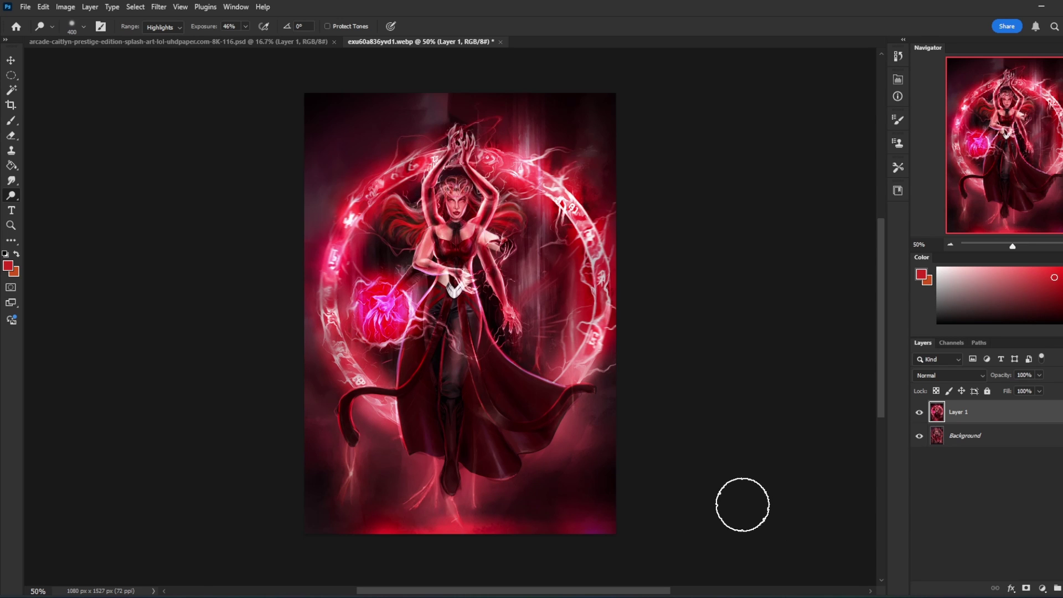
# - Check the brightened ring against the original, and set a purer, brighter red as the foreground colour for the Brush tool
pyautogui.click(920, 412)
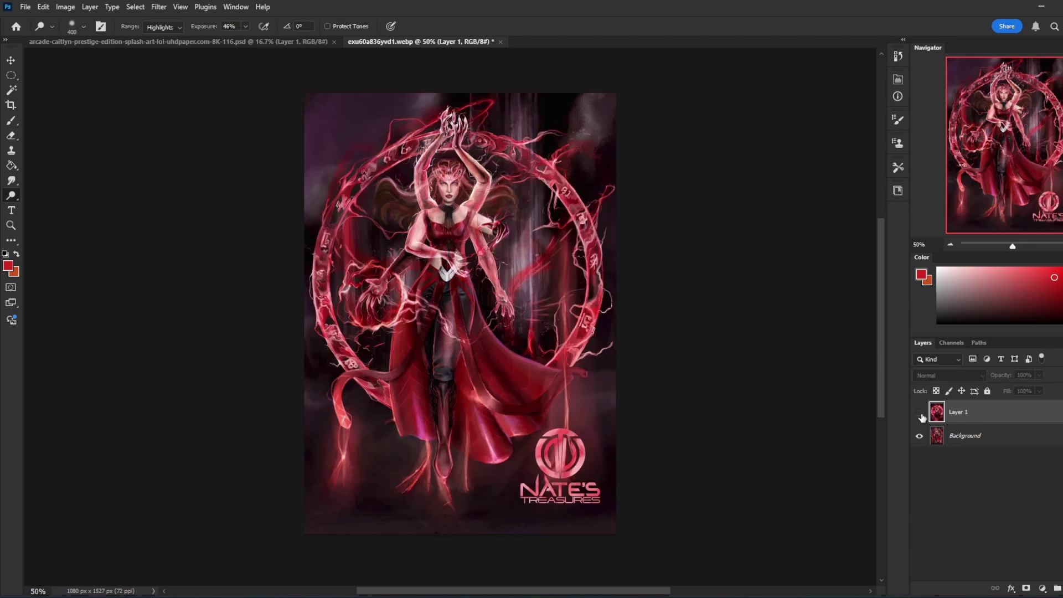
pyautogui.click(920, 412)
pyautogui.click(921, 413)
pyautogui.moveTo(1054, 278)
pyautogui.mouseDown()
pyautogui.moveTo(958, 271)
pyautogui.moveTo(1050, 277)
pyautogui.moveTo(1012, 250)
pyautogui.moveTo(1062, 273)
pyautogui.mouseUp()
pyautogui.press('b')
# - Review the overall light and colour changes by repeatedly hiding and showing Layer 1 over the original background
pyautogui.click(919, 413)
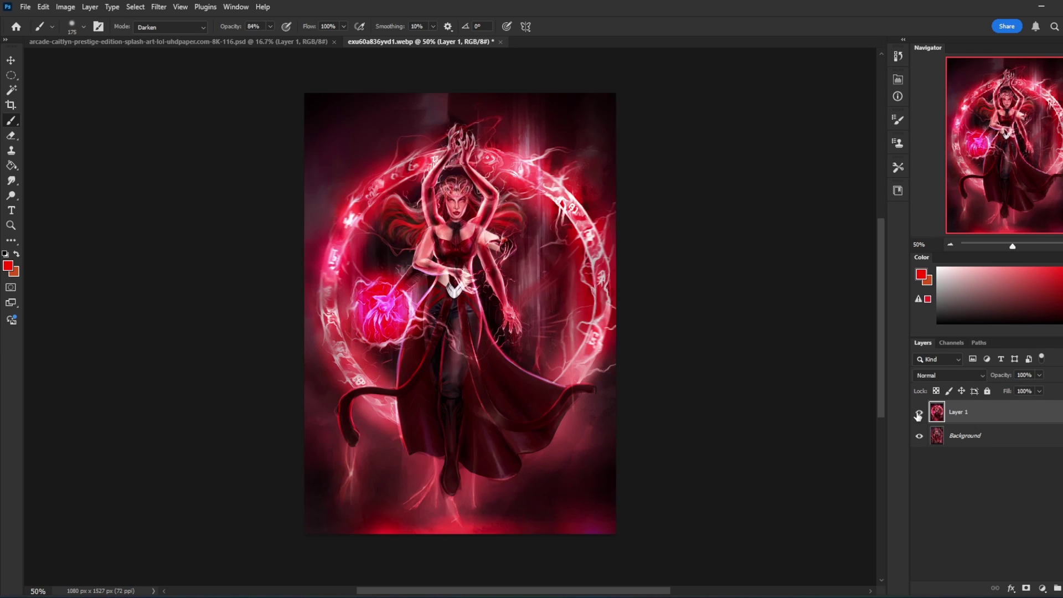
pyautogui.click(919, 413)
pyautogui.click(919, 413)
pyautogui.click(919, 413)
pyautogui.click(919, 413)
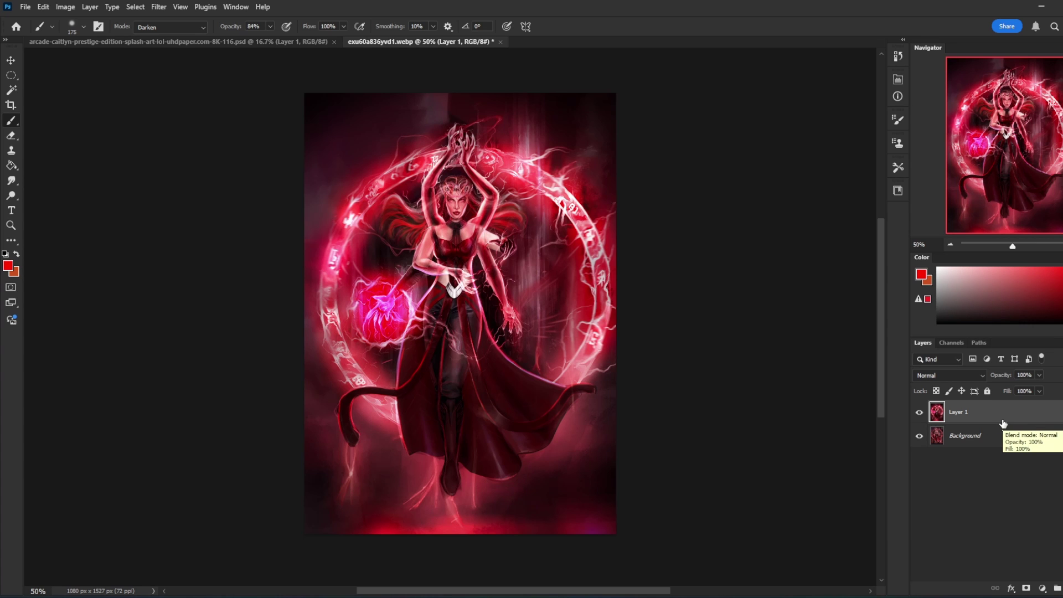
pyautogui.click(919, 414)
pyautogui.click(919, 414)
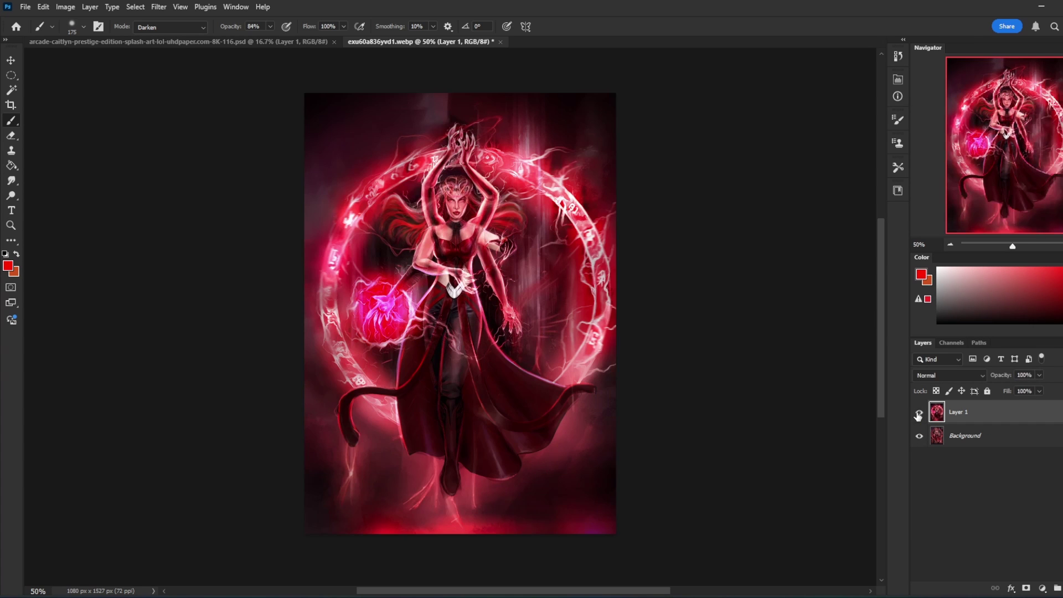
pyautogui.click(919, 414)
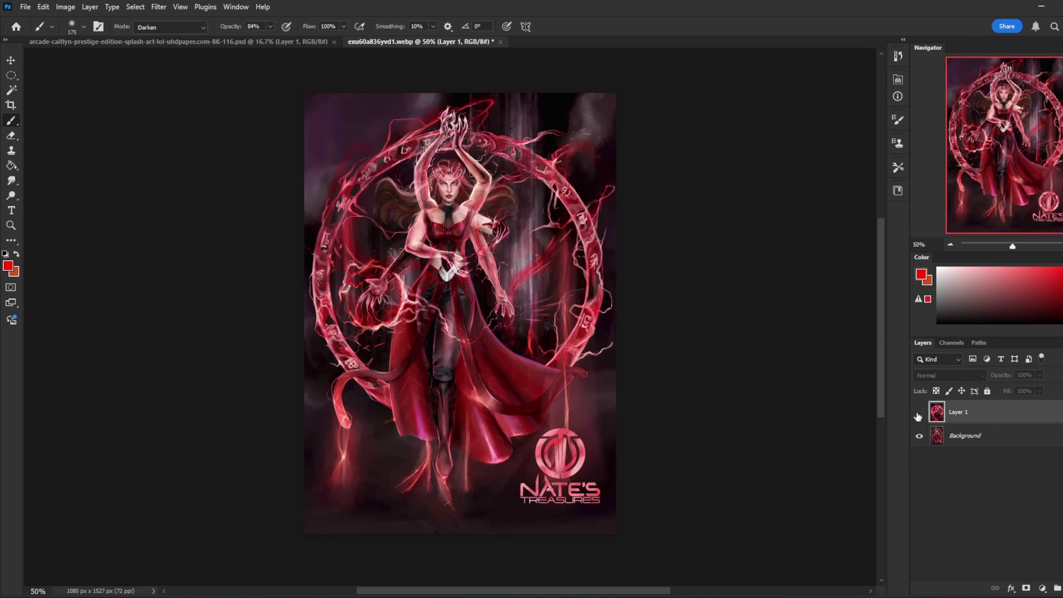
pyautogui.click(919, 414)
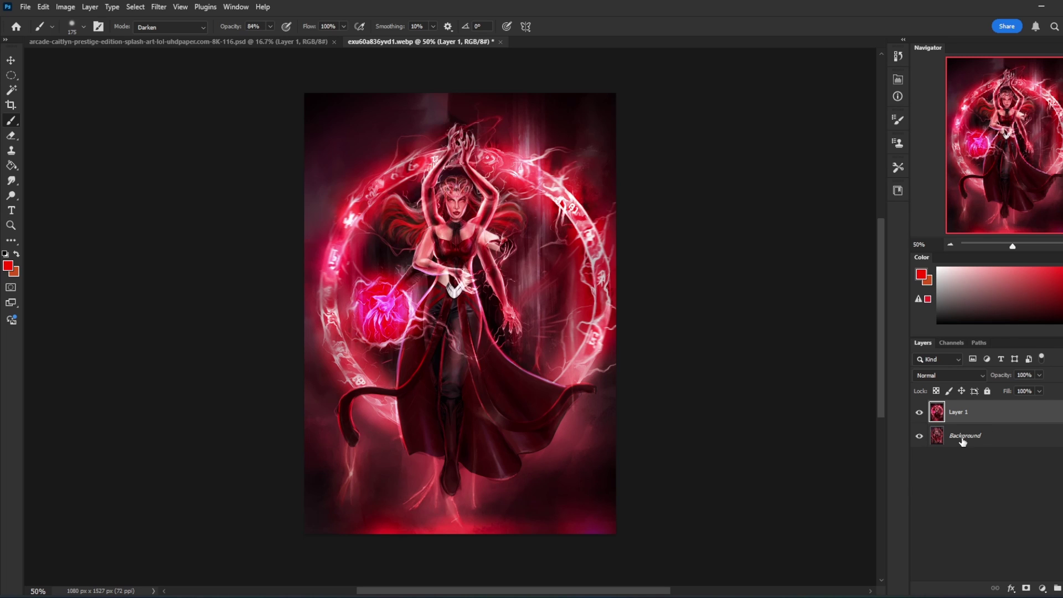
# - Make a last before-and-after comparison of Layer 1, and merge the visible layers into the background
pyautogui.click(920, 413)
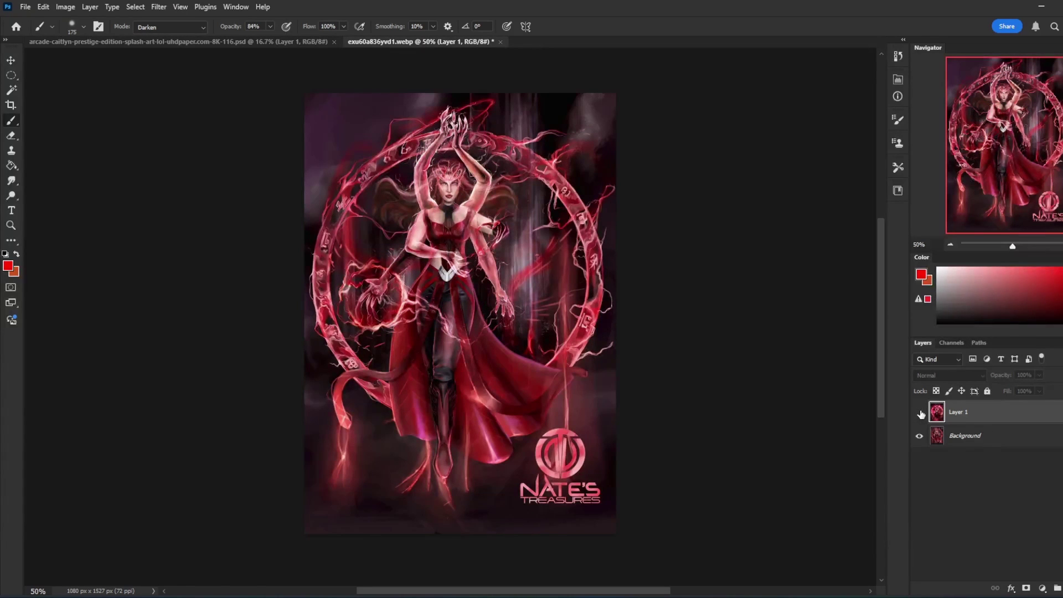
pyautogui.click(920, 412)
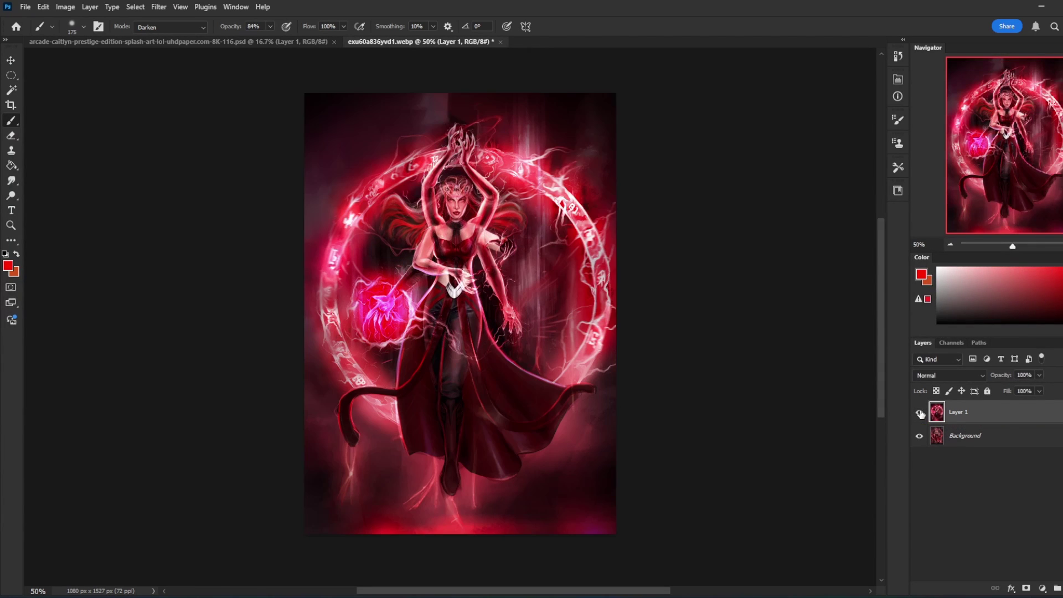
pyautogui.rightClick(1012, 415)
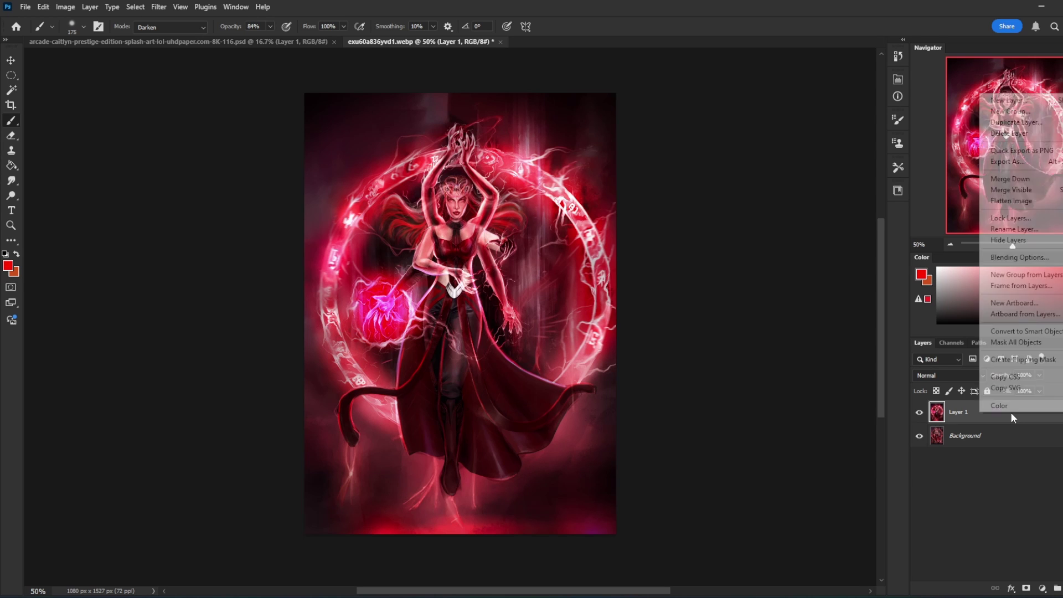
pyautogui.click(1002, 192)
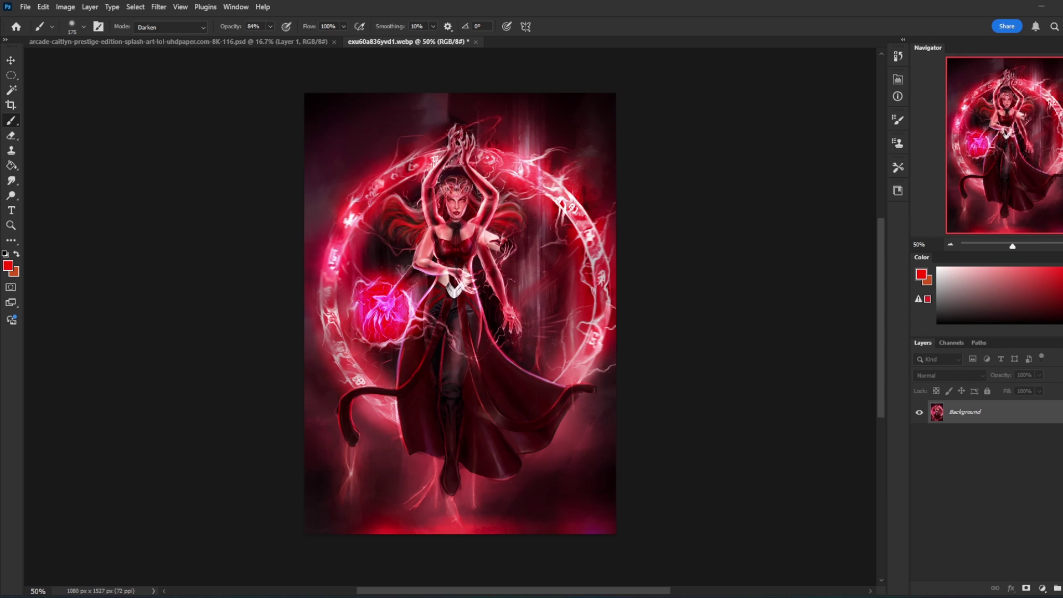
# - Switch to the browser, open the r/istebrak subreddit from the Istebrak website, and sort its posts by New
pyautogui.hotkey('alt', 'Tab')
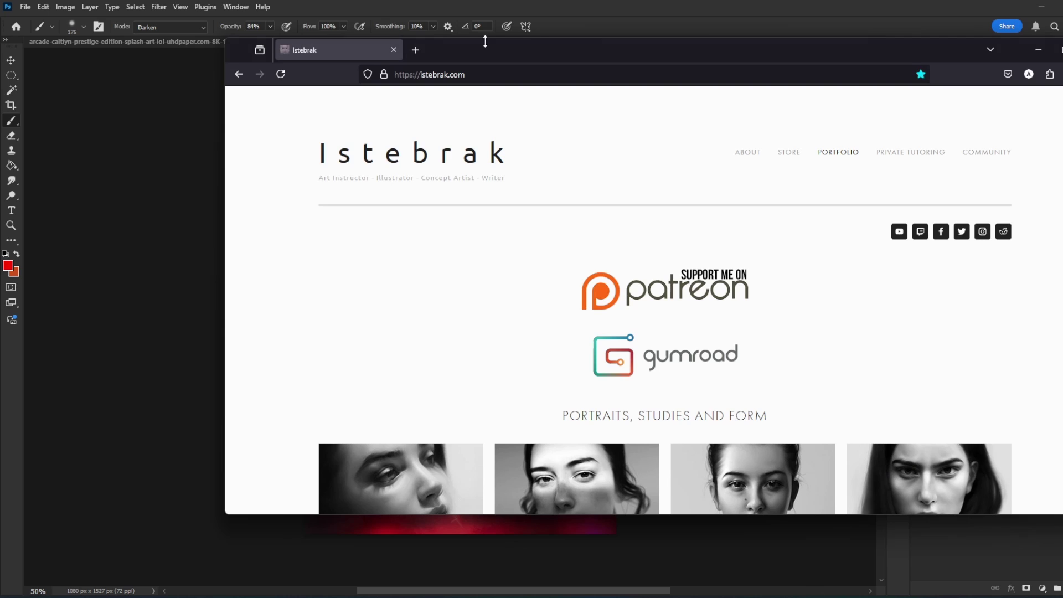
pyautogui.moveTo(576, 53); pyautogui.dragTo(439, 35)
pyautogui.click(868, 215)
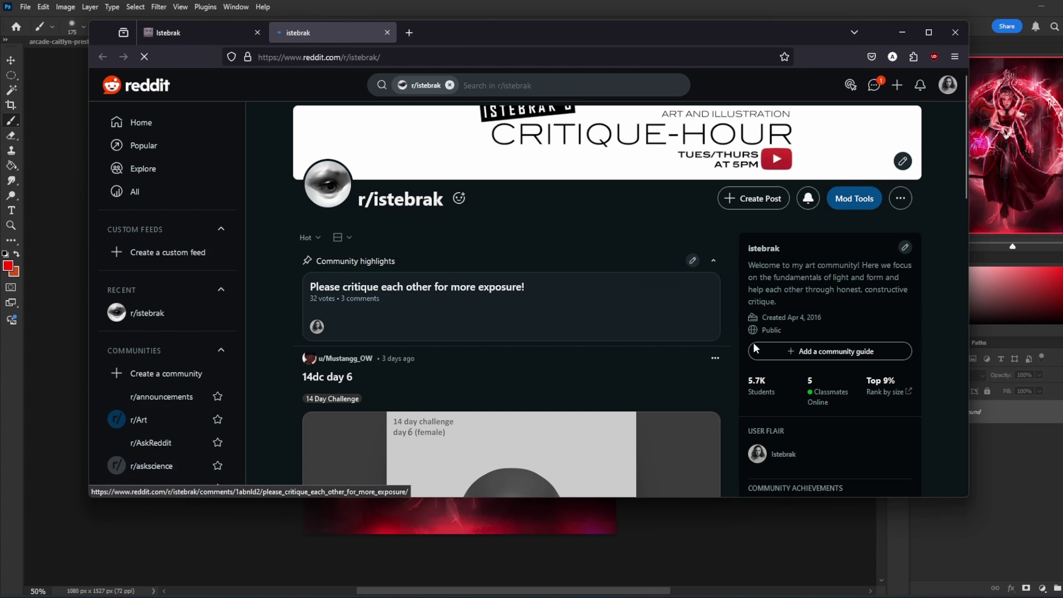
pyautogui.scroll(-5, 729, 309)
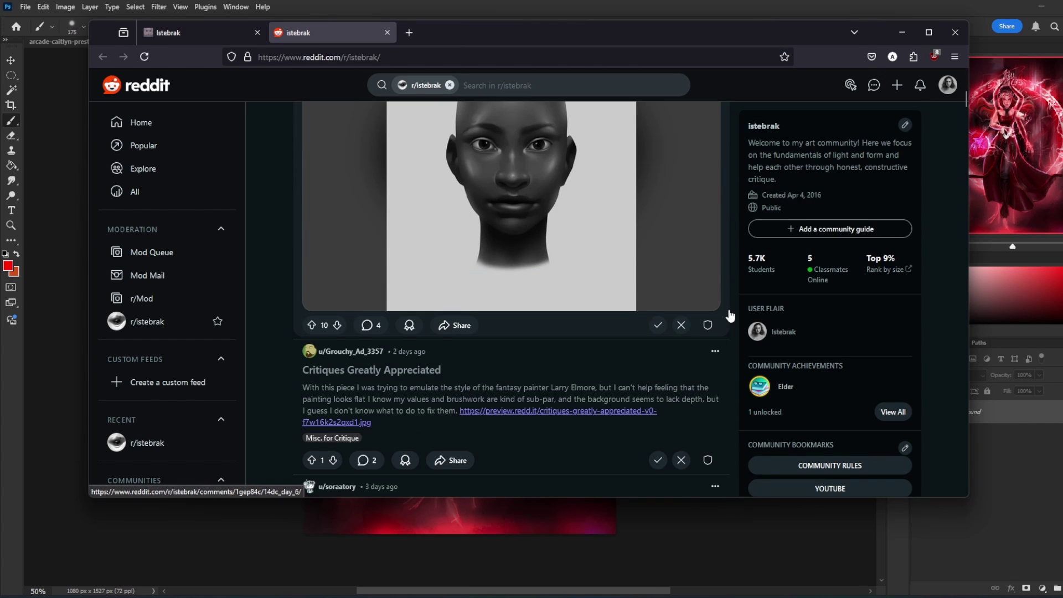
pyautogui.scroll(4, 585, 281)
pyautogui.click(310, 178)
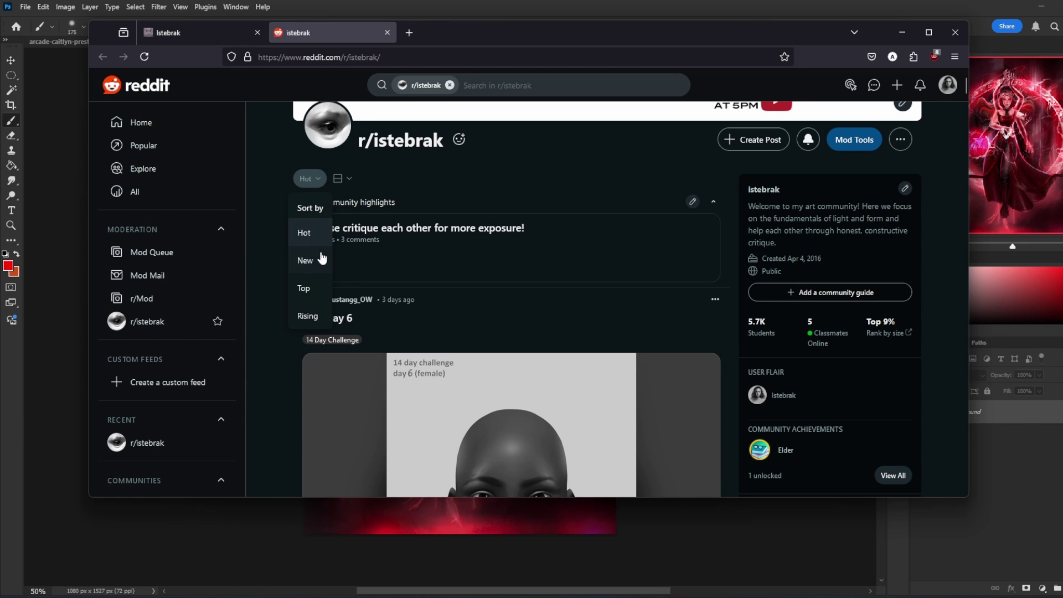
pyautogui.click(306, 258)
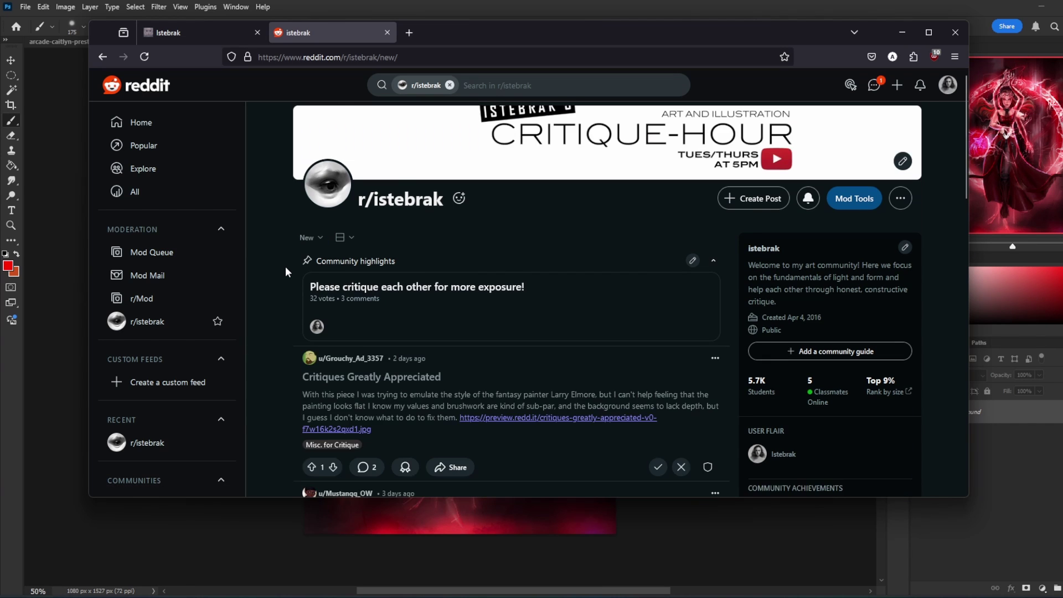
# - Browse the newest r/istebrak posts to find the submission with the original red sorceress artwork
pyautogui.scroll(-10, 285, 267)
pyautogui.scroll(-20, 284, 267)
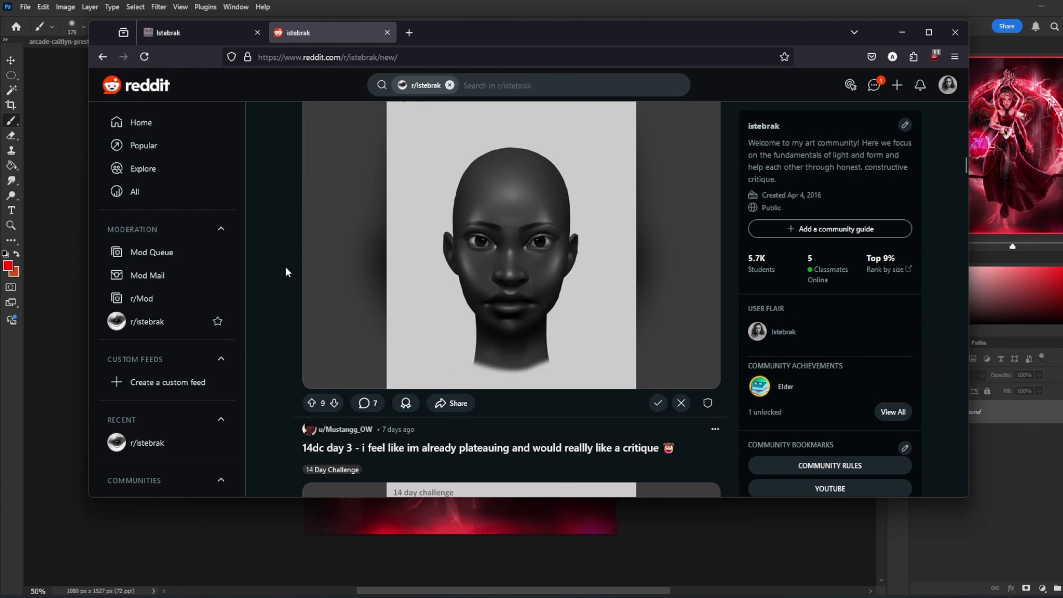
pyautogui.scroll(-20, 285, 267)
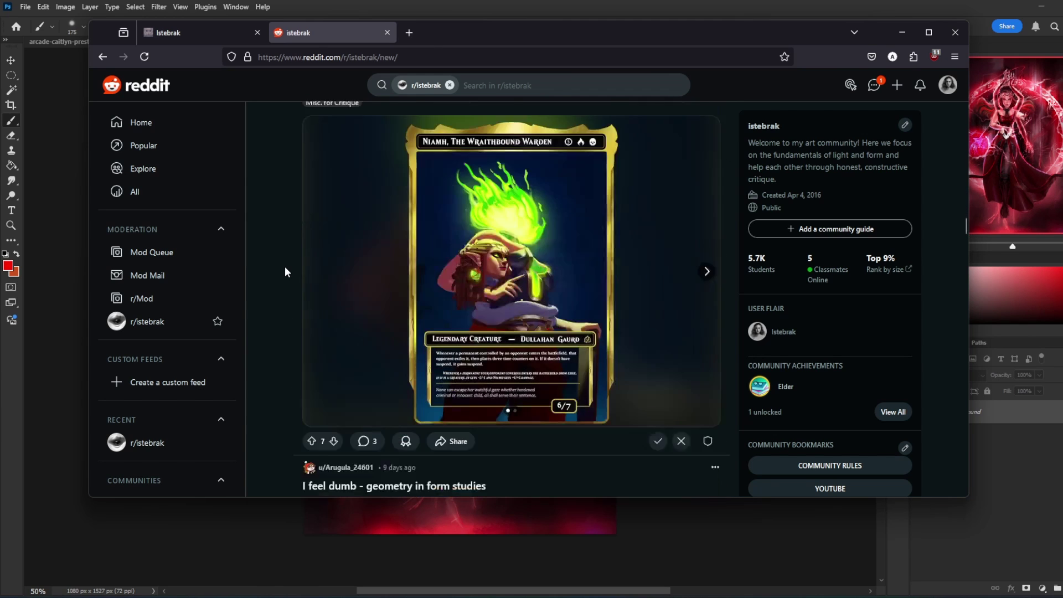
pyautogui.scroll(-3, 285, 267)
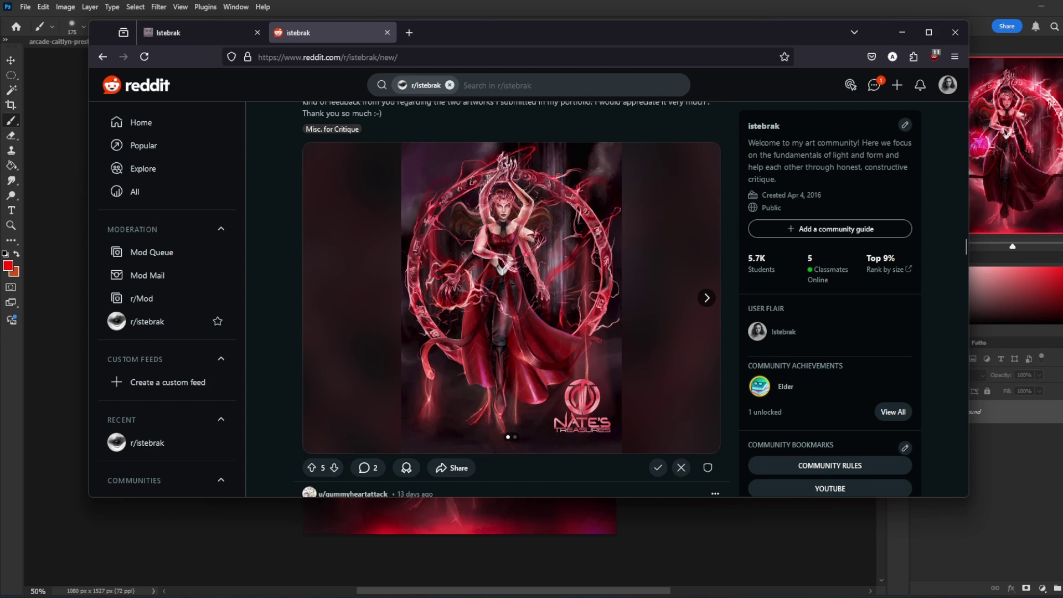
# - Switch to PortraitStudio to view the posed figure model, and return to the finished artwork in Photoshop
pyautogui.click(139, 597)
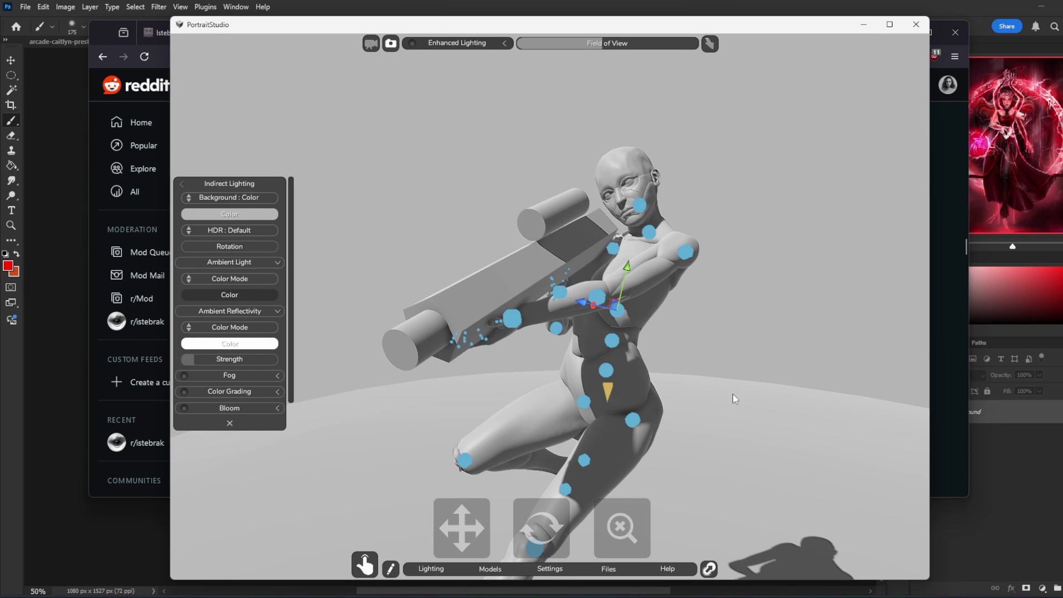
pyautogui.click(865, 25)
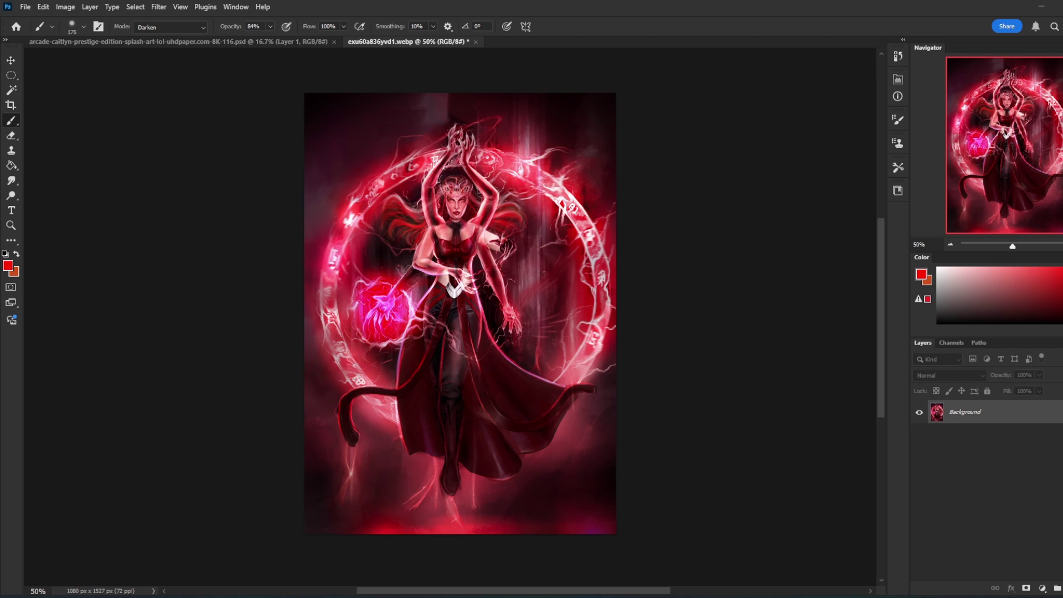
pyautogui.click(1062, 597)
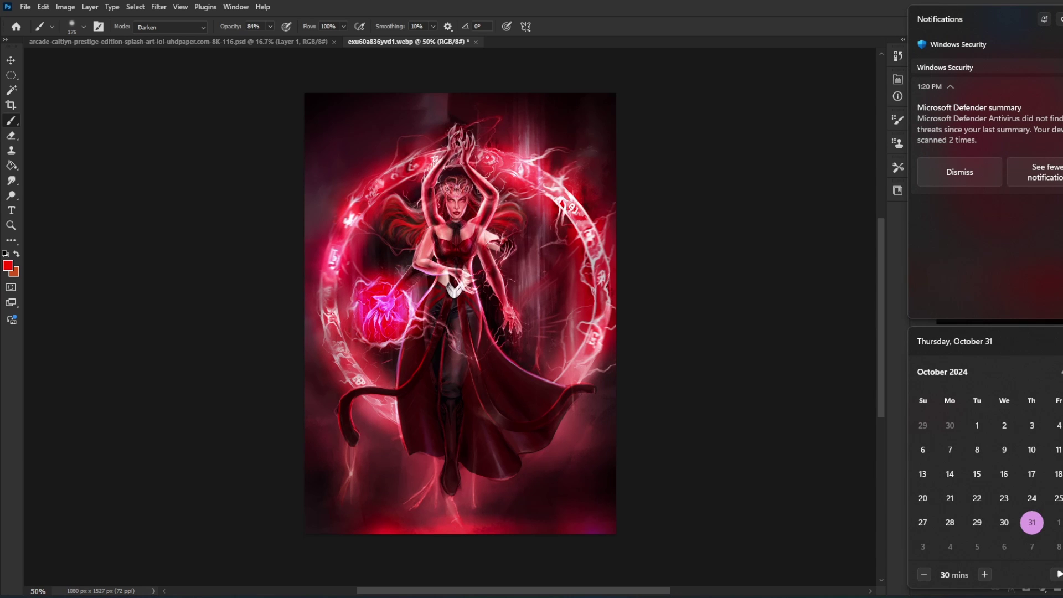
pyautogui.press('Escape')
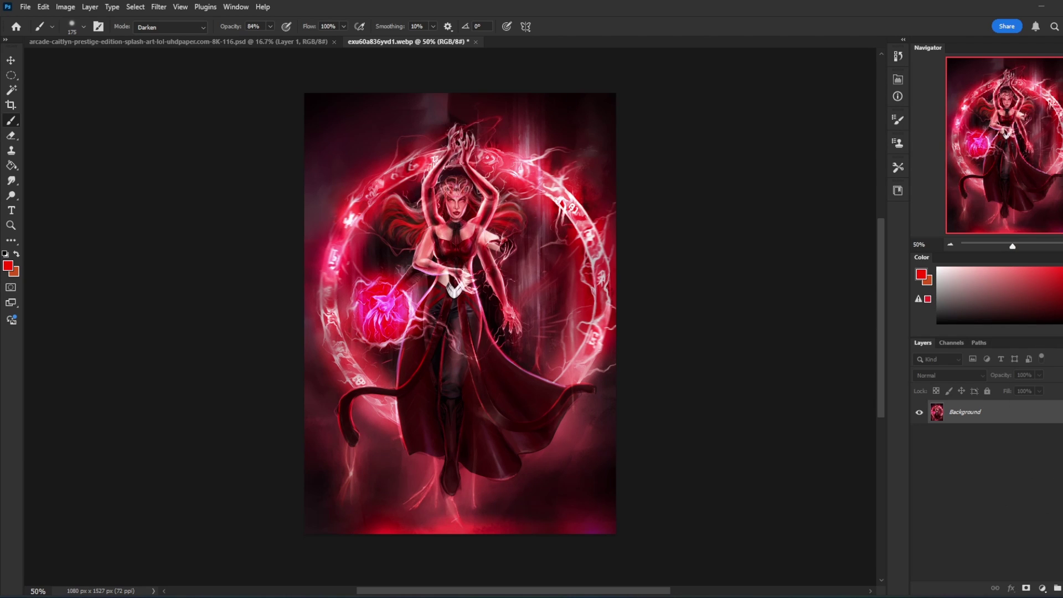